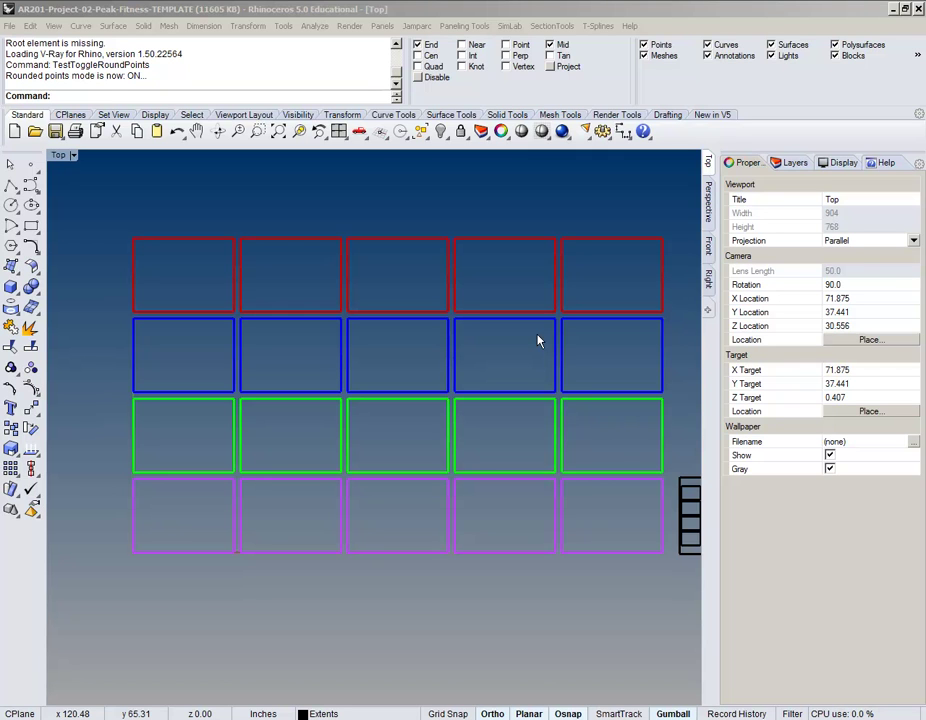
Show the layer list and examine the coloured frame rows and the small black grid beside them
click(795, 163)
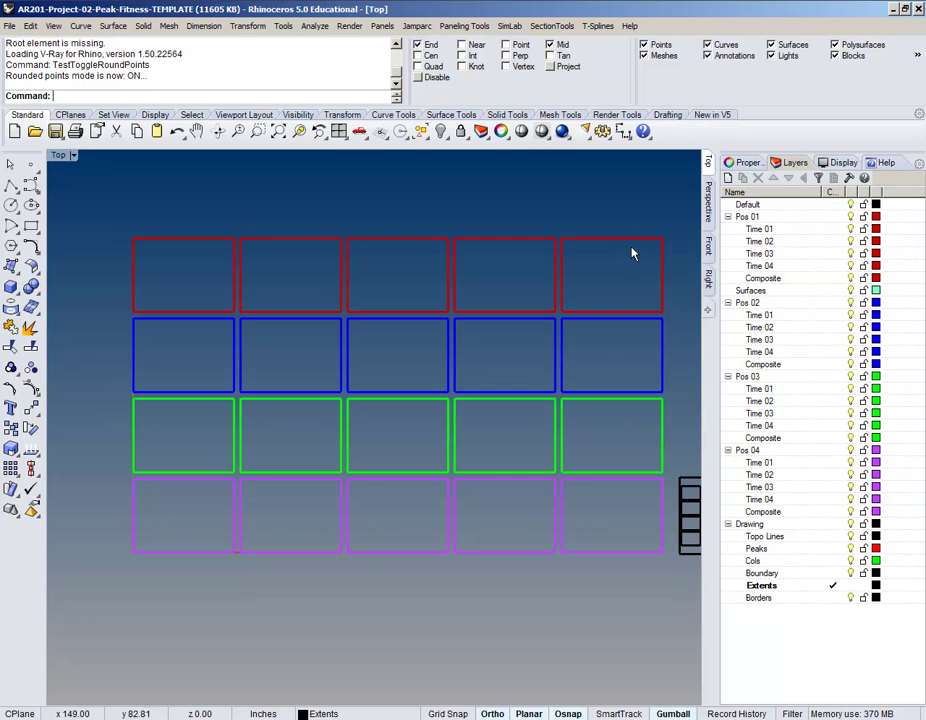
right_drag(612, 578, 319, 525)
scroll(398, 475, up, 2)
scroll(398, 475, up, 2)
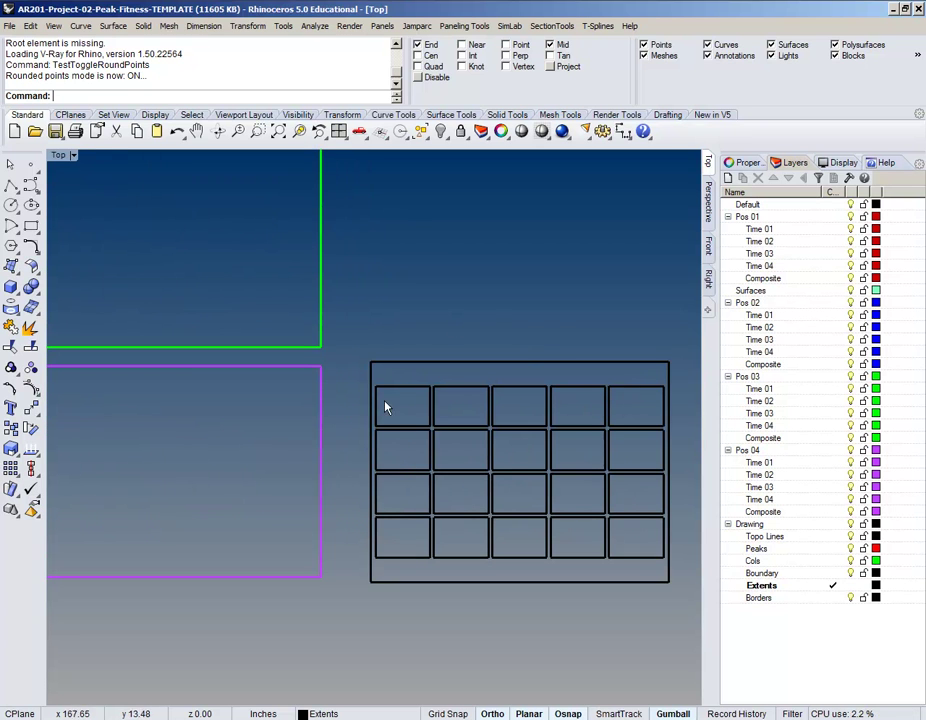
scroll(542, 469, down, 6)
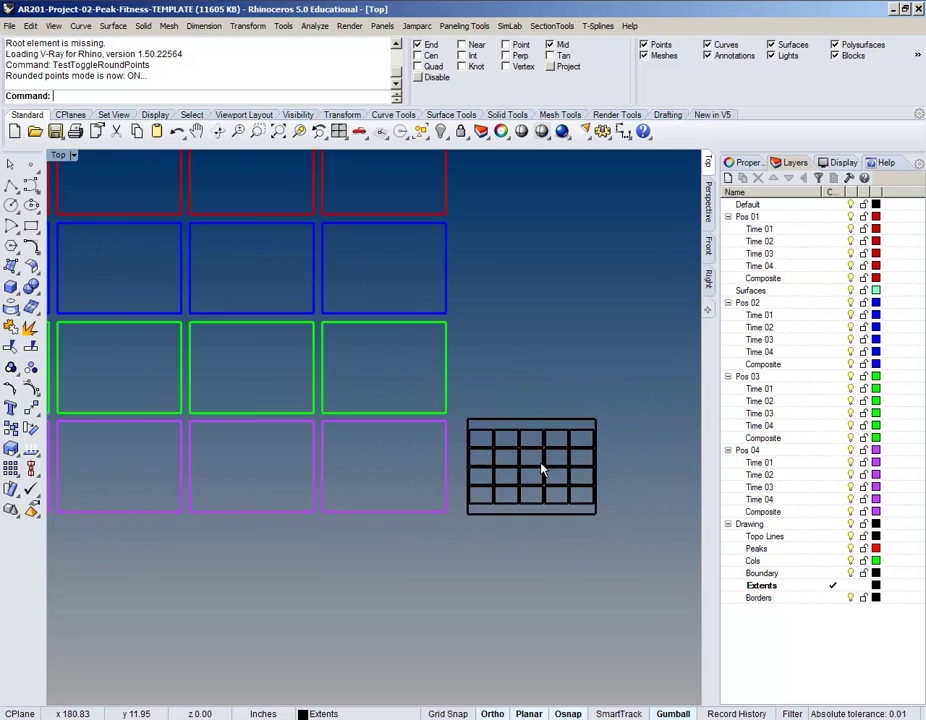
right_drag(405, 515, 428, 508)
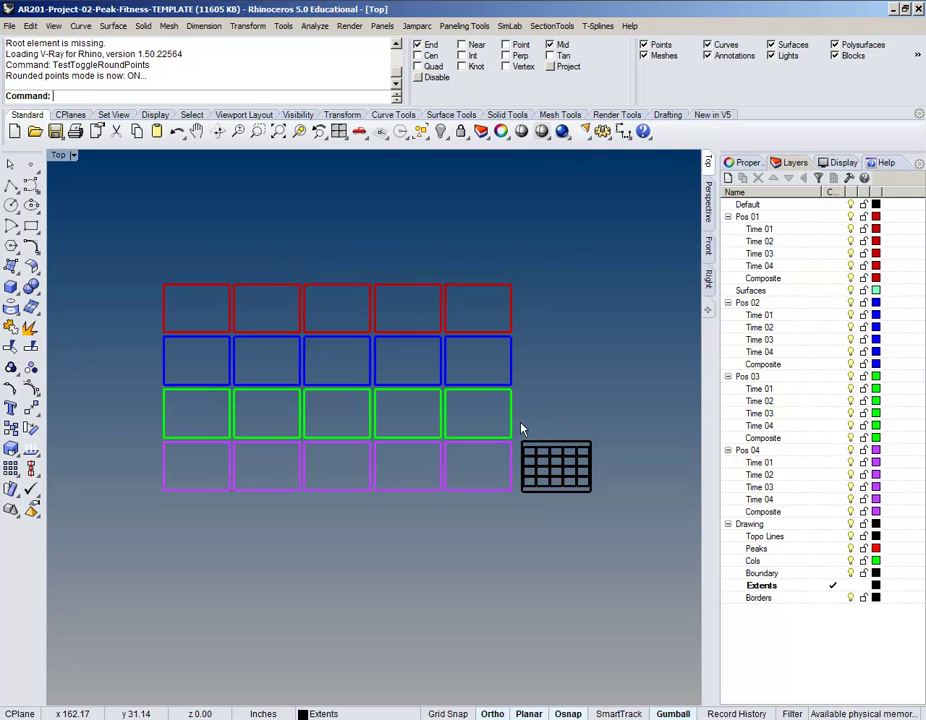
Select the small black grid beside the coloured frames to inspect its extents, and clear the selection
drag(521, 429, 619, 520)
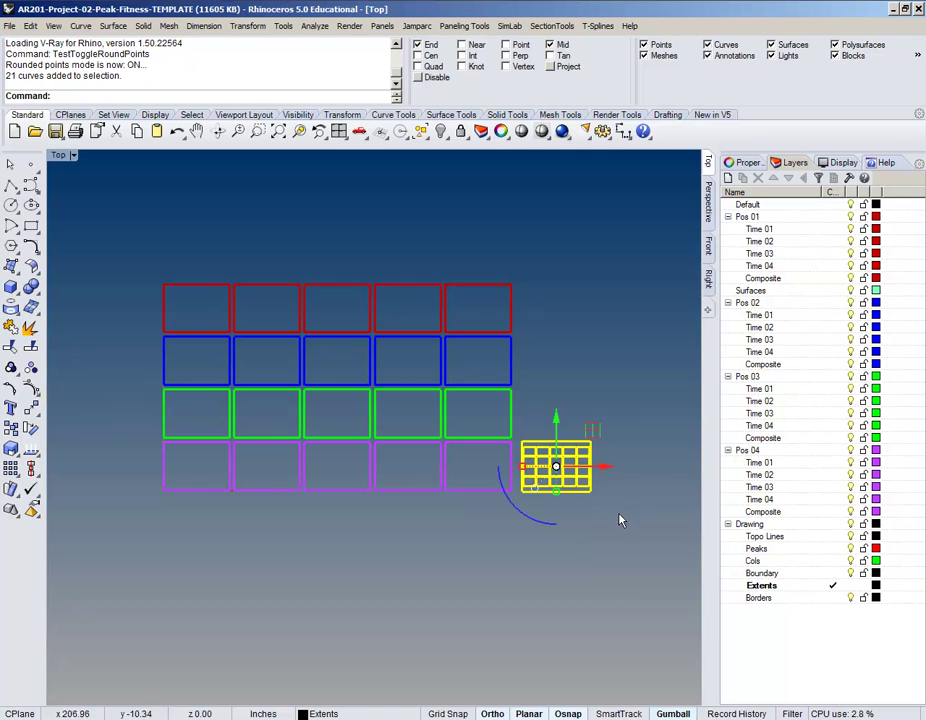
scroll(568, 470, up, 5)
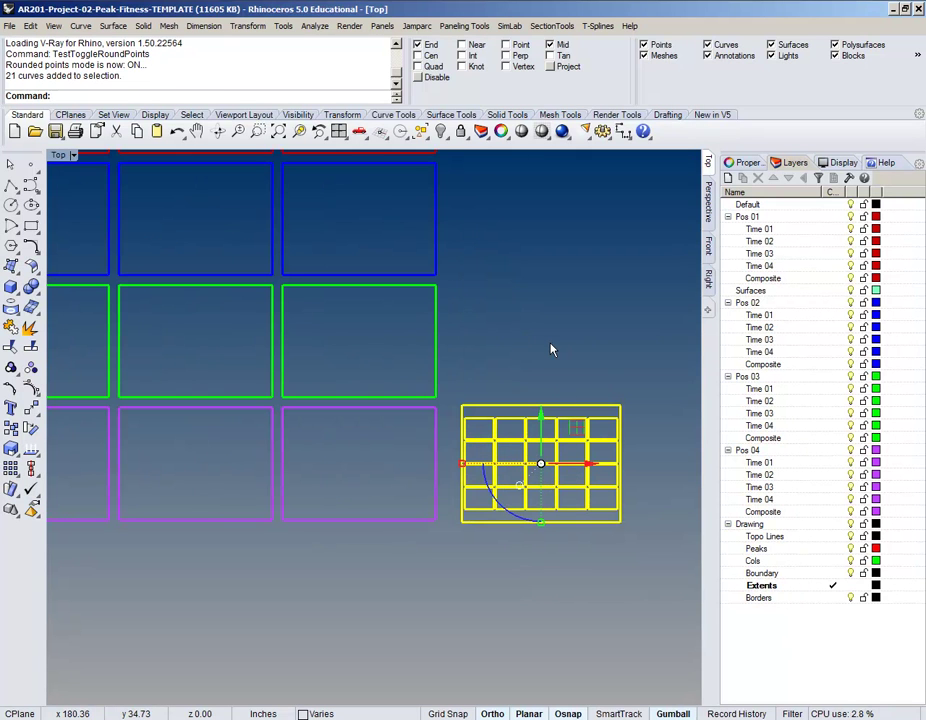
scroll(616, 358, down, 4)
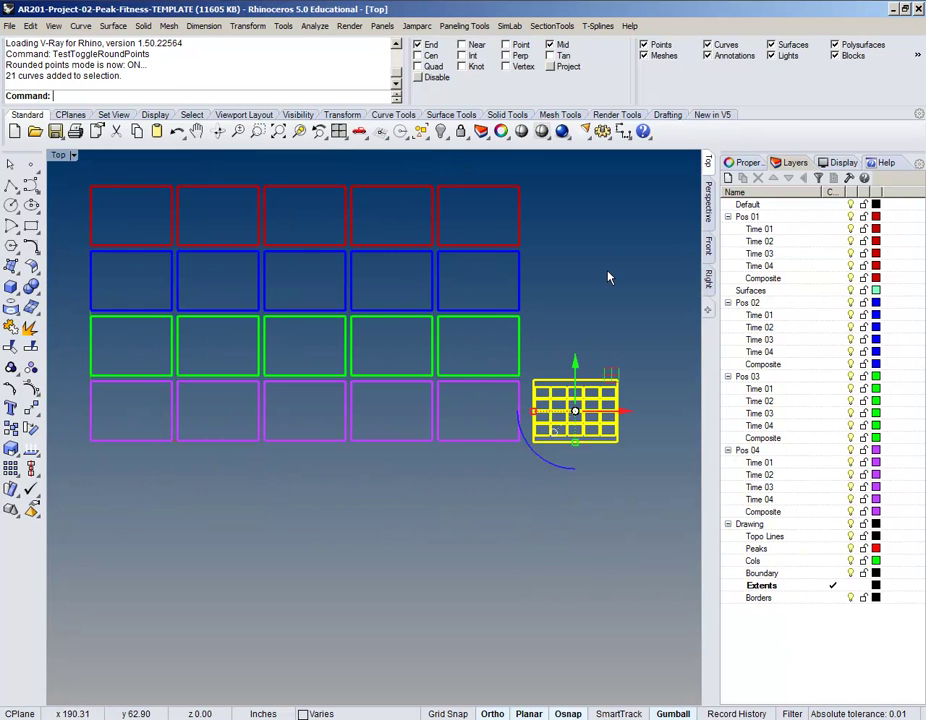
scroll(607, 276, down, 3)
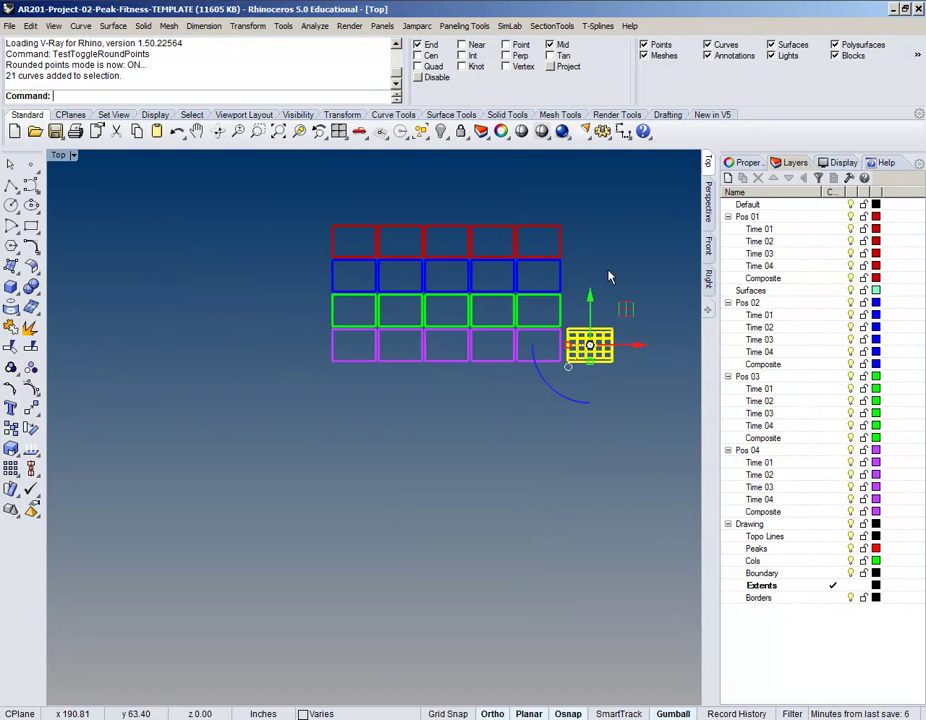
scroll(600, 250, up, 3)
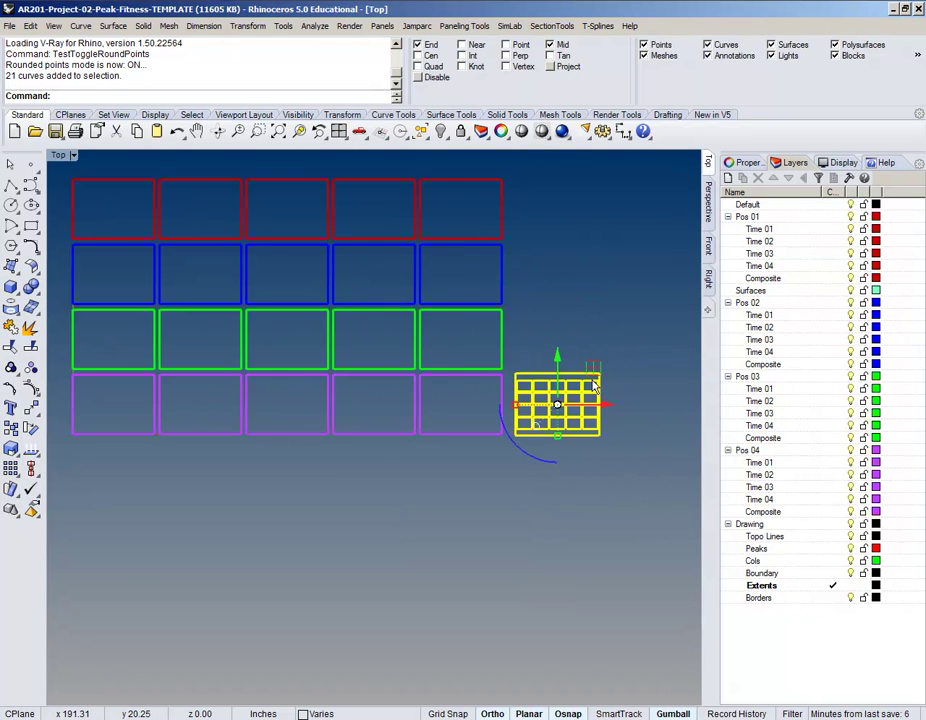
scroll(550, 245, down, 2)
key(Escape)
scroll(525, 265, up, 3)
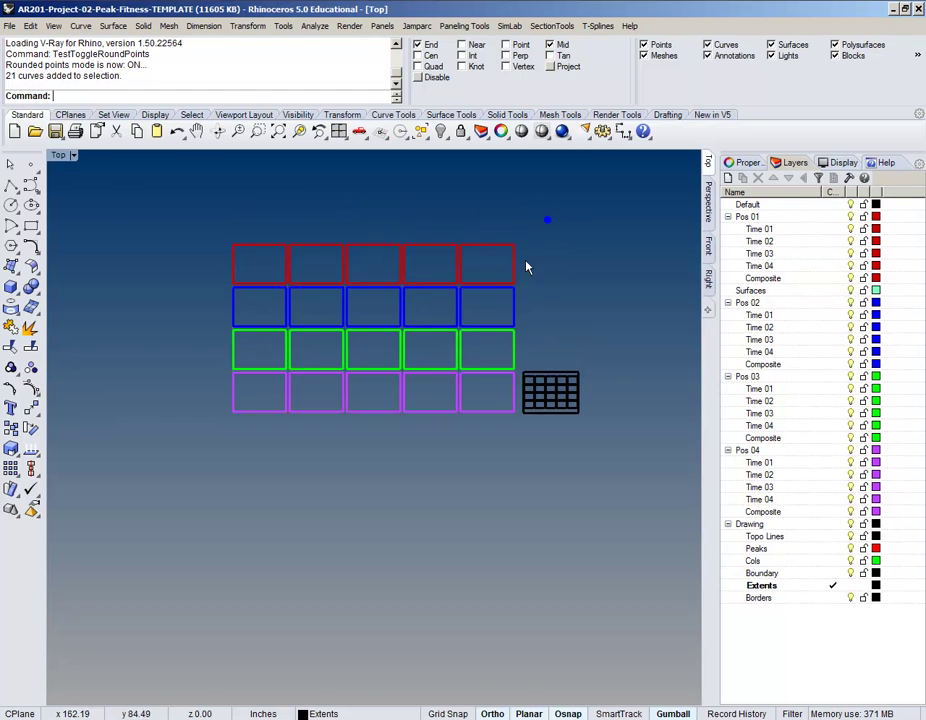
scroll(355, 277, down, 2)
right_drag(304, 275, 351, 283)
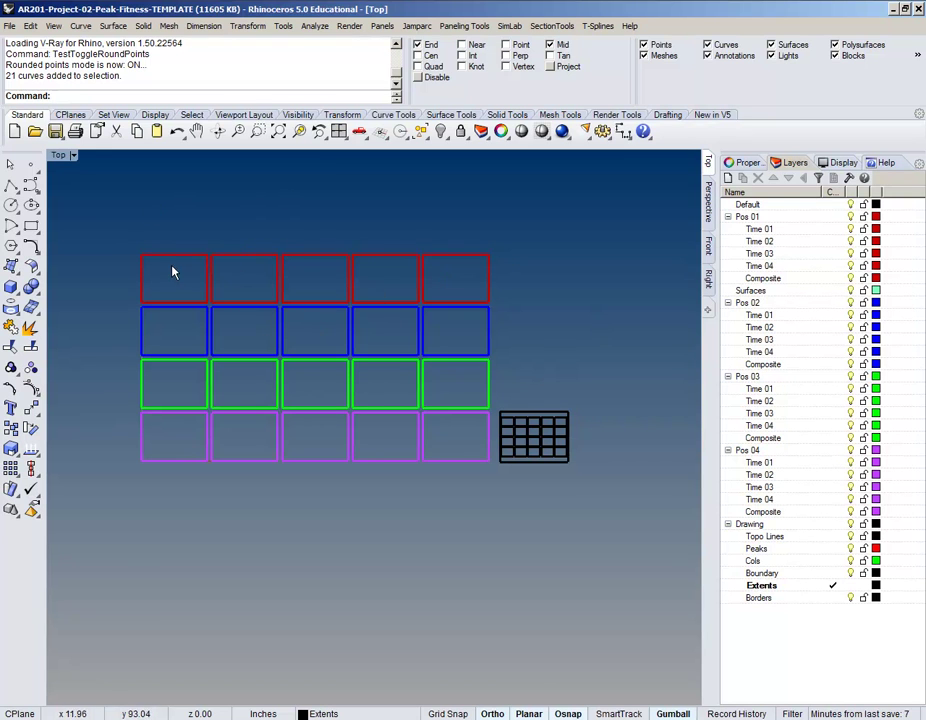
right_drag(172, 240, 214, 227)
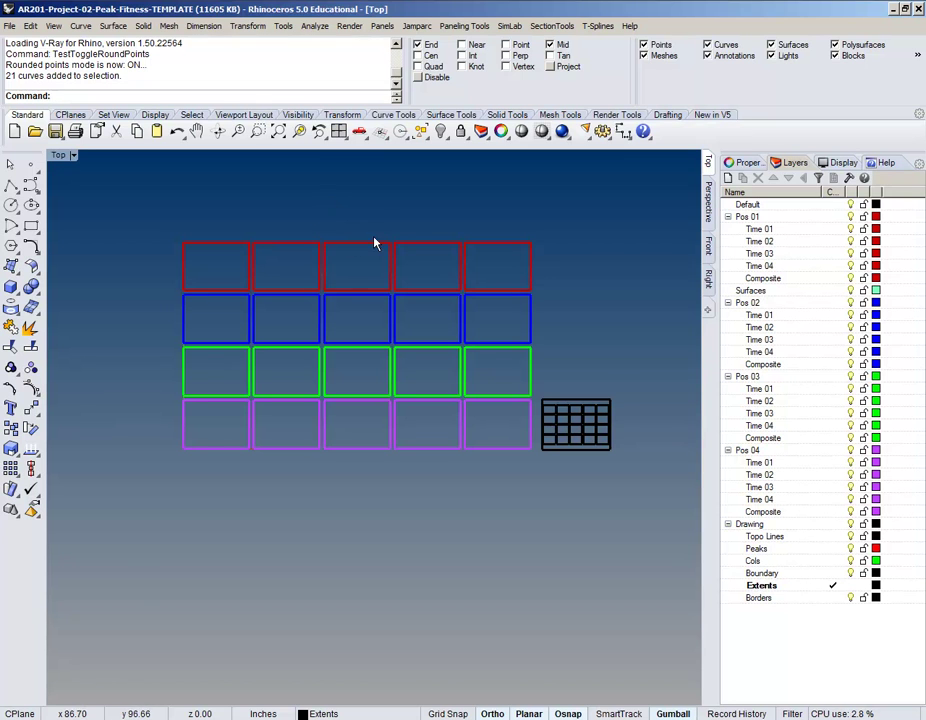
right_drag(265, 221, 225, 220)
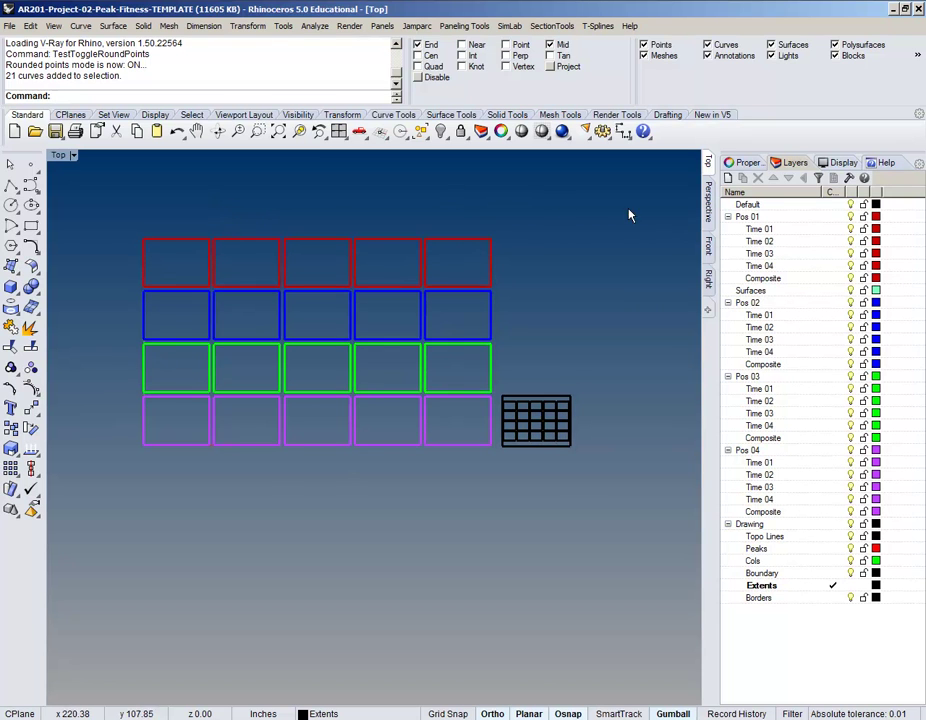
right_drag(145, 231, 167, 255)
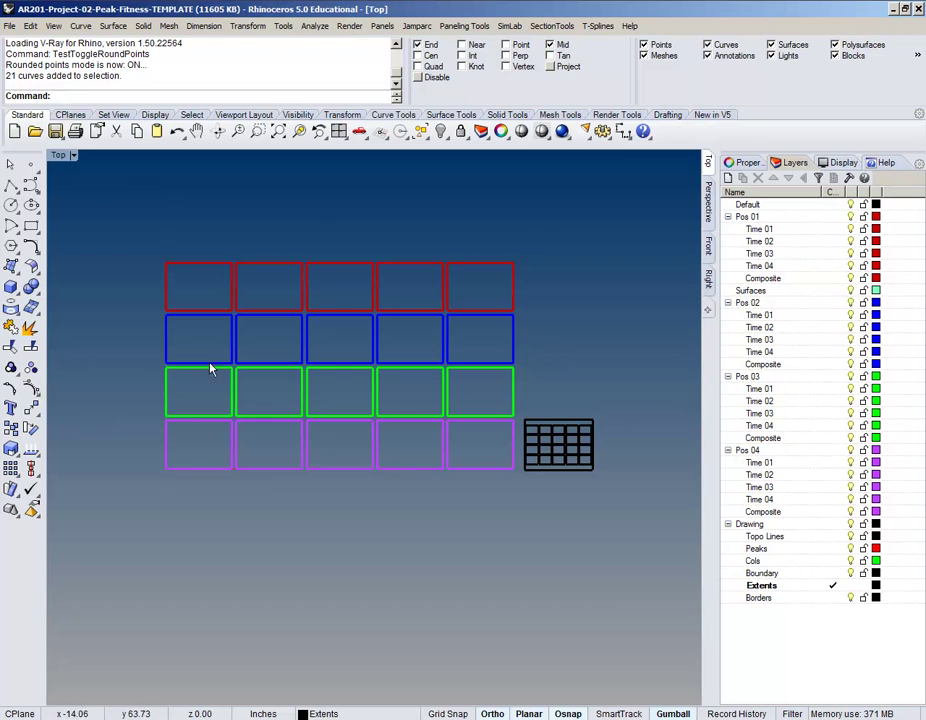
right_drag(249, 548, 259, 557)
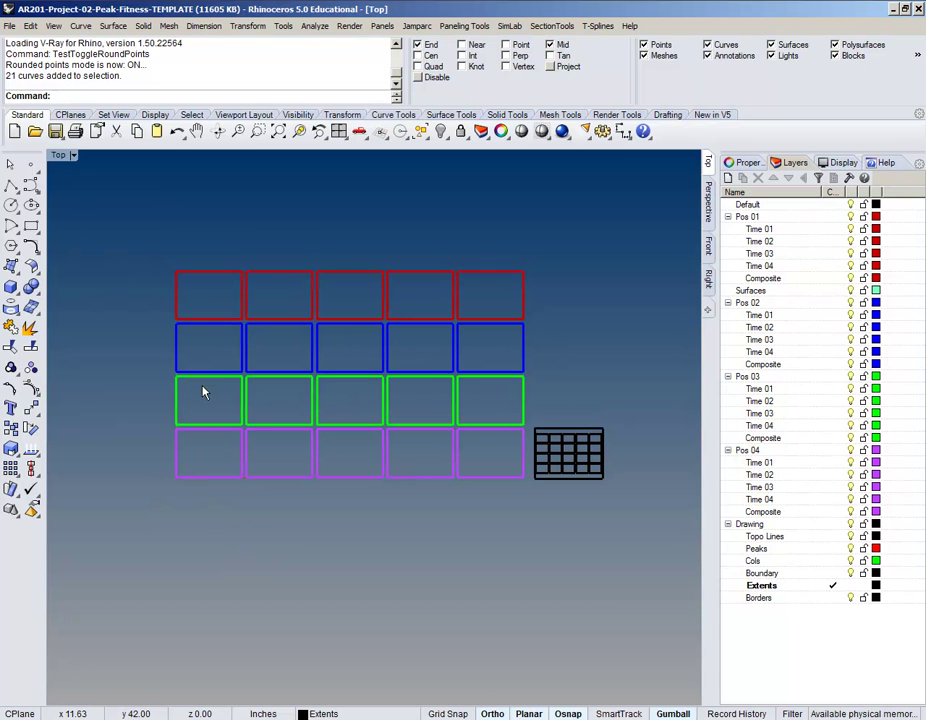
right_drag(325, 253, 341, 252)
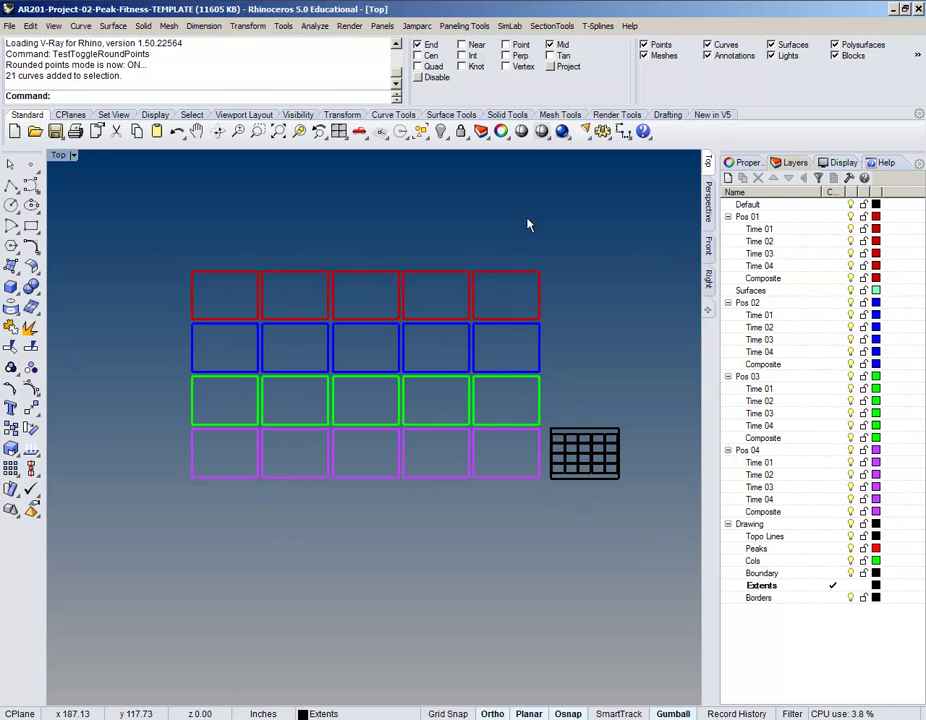
Make the Time 01 sublayer of Pos 04 the current layer, matching the first purple frame
click(224, 481)
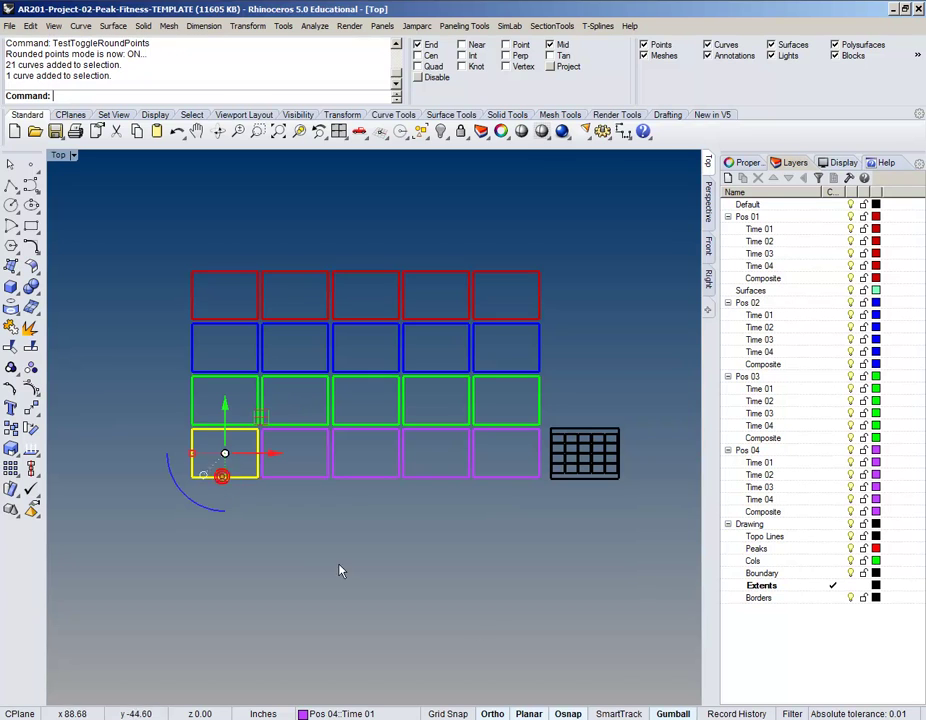
click(833, 463)
click(399, 575)
Create a trial Heightfield from a photo across the first purple frame, as a control-point surface with 15 x 11 samples and 0.5 inches height
scroll(234, 444, up, 5)
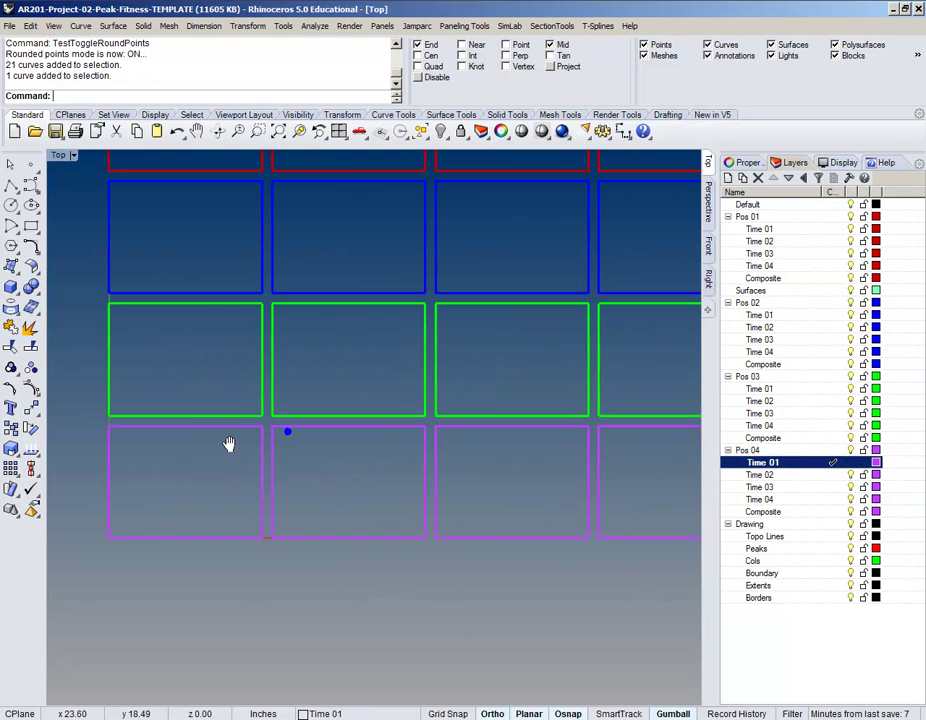
text(Heightfield)
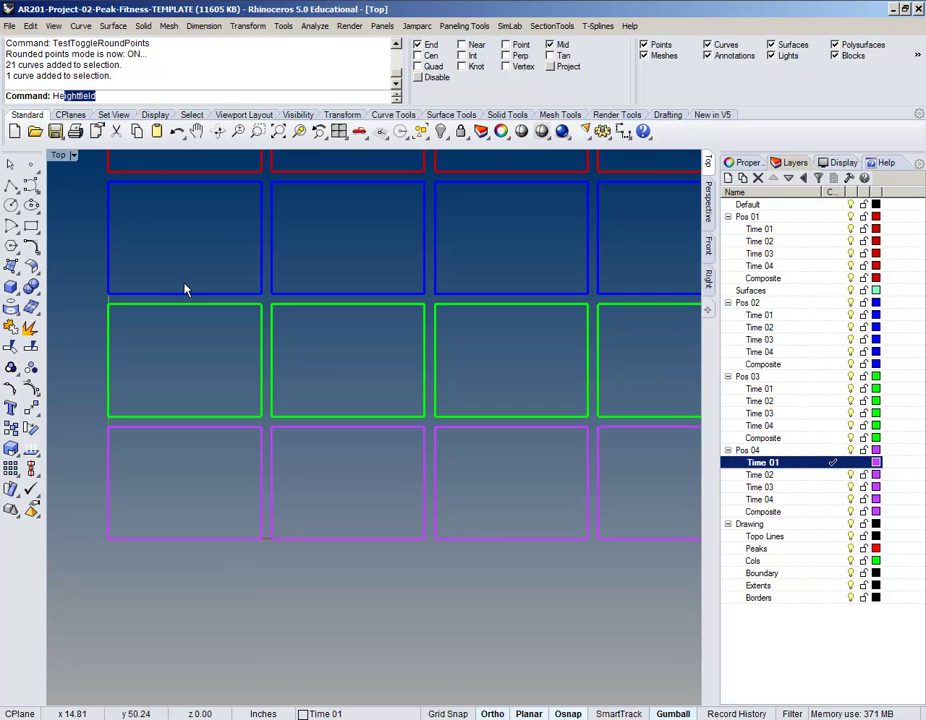
key(Return)
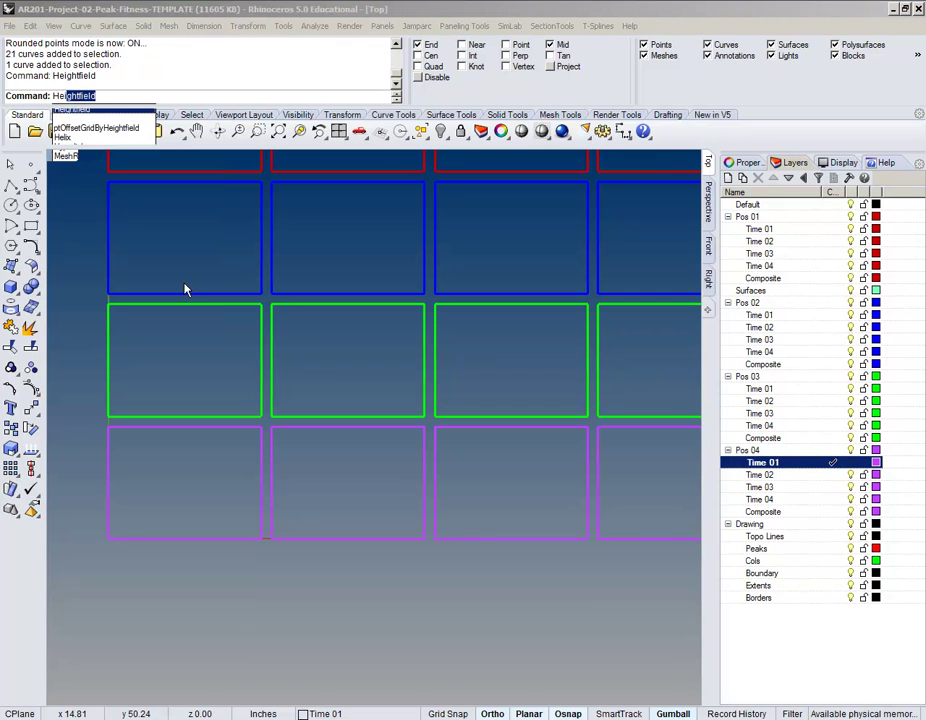
double_click(160, 250)
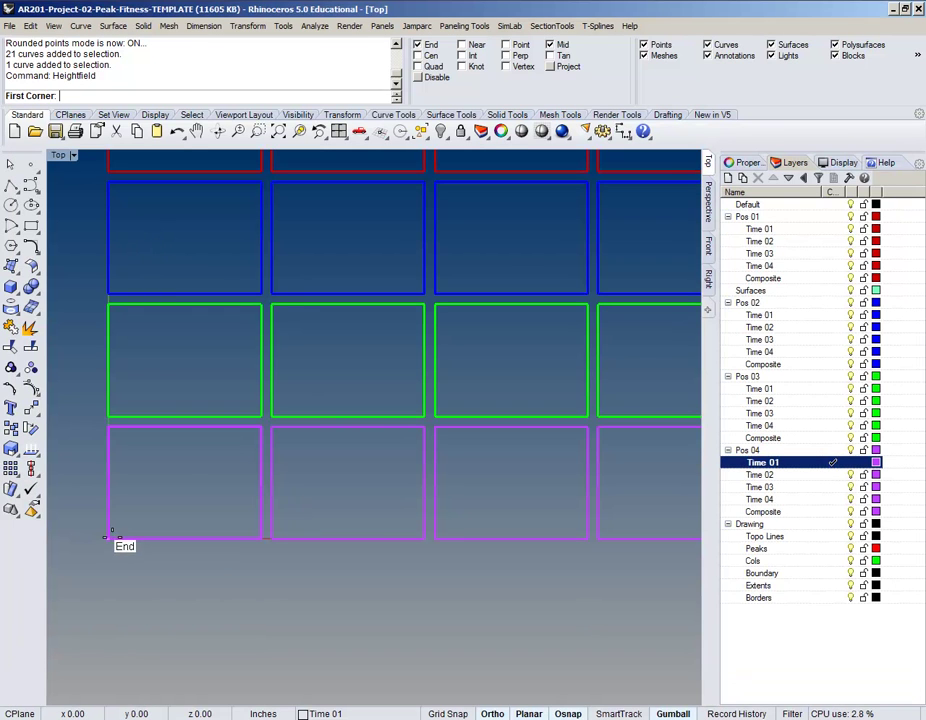
click(111, 537)
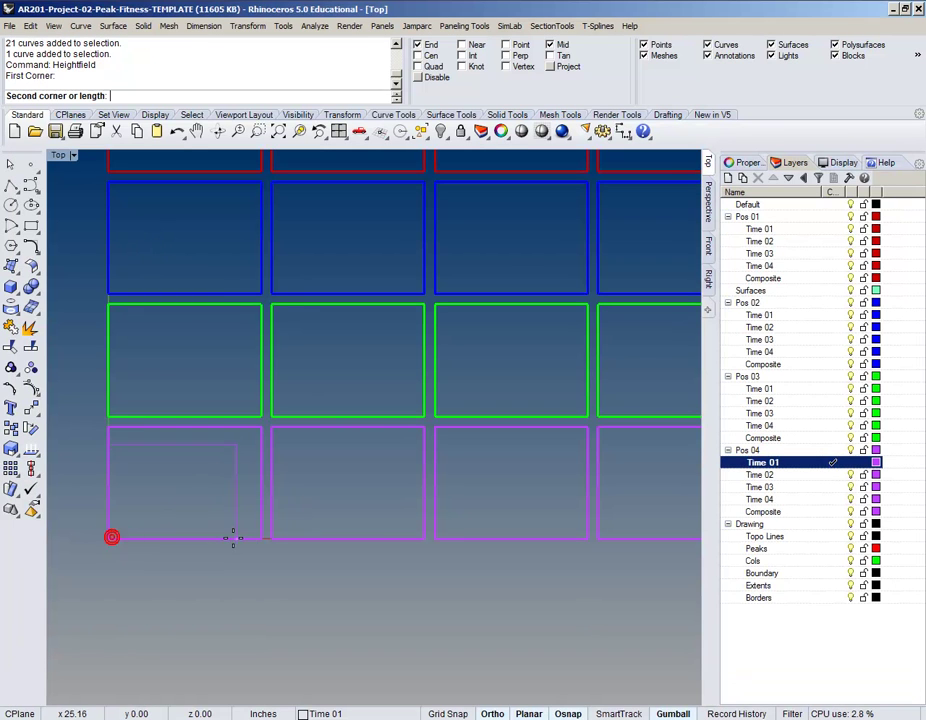
click(264, 537)
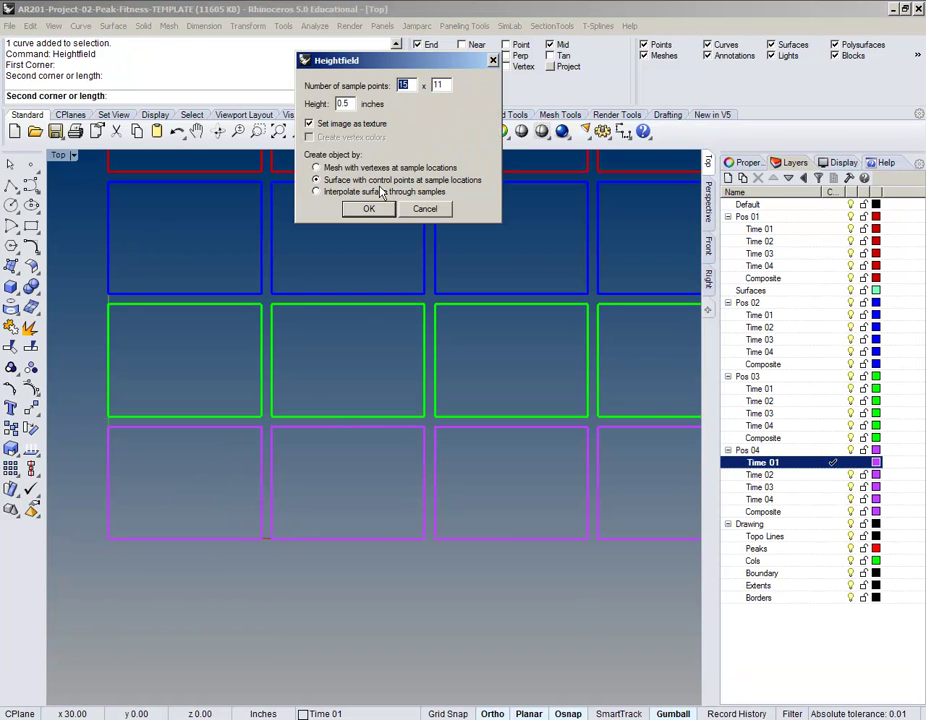
click(372, 209)
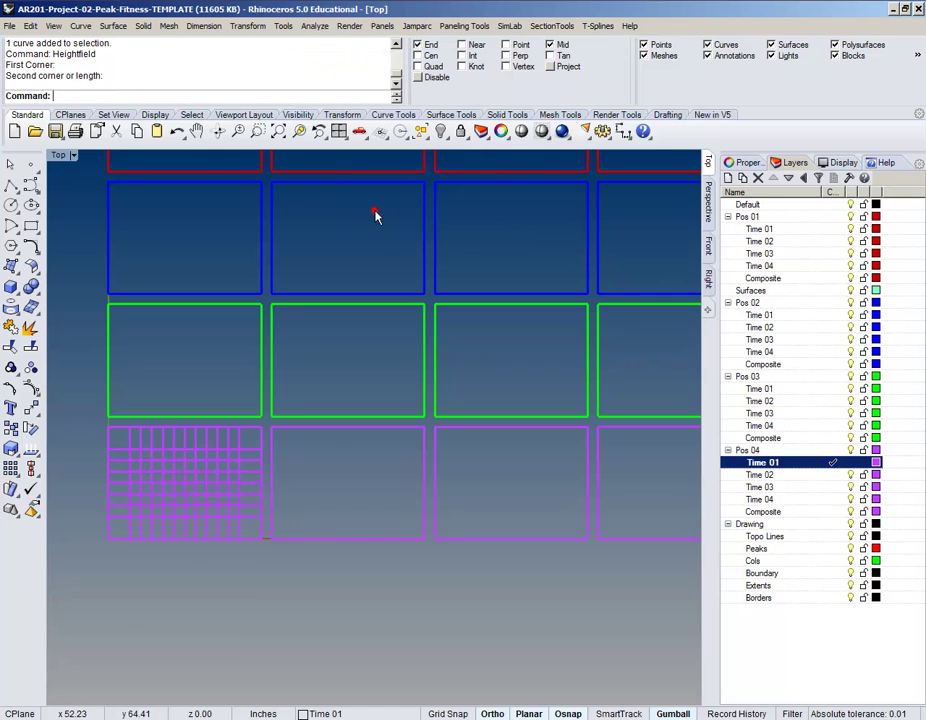
Examine the heightfield's relief in the Perspective view and return to the Top view
click(713, 204)
right_drag(413, 465, 403, 385)
scroll(294, 490, up, 3)
right_drag(296, 455, 322, 420)
scroll(272, 489, up, 2)
right_drag(272, 489, 302, 477)
scroll(241, 421, down, 3)
click(706, 175)
scroll(395, 314, down, 3)
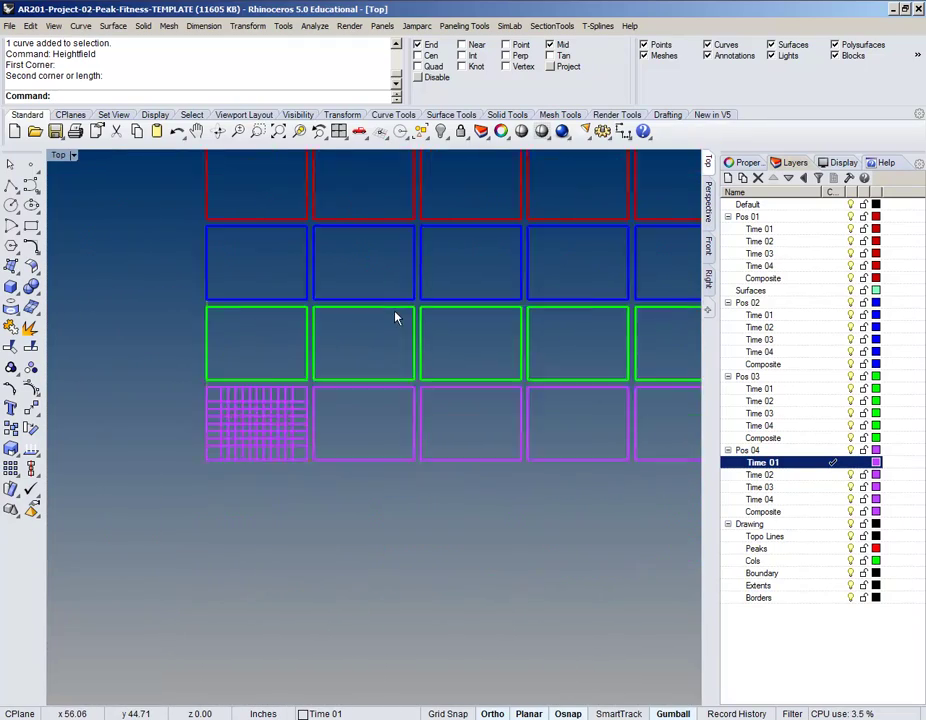
Delete the trial heightfield surface from the first purple frame
scroll(284, 436, up, 2)
right_drag(284, 436, 291, 480)
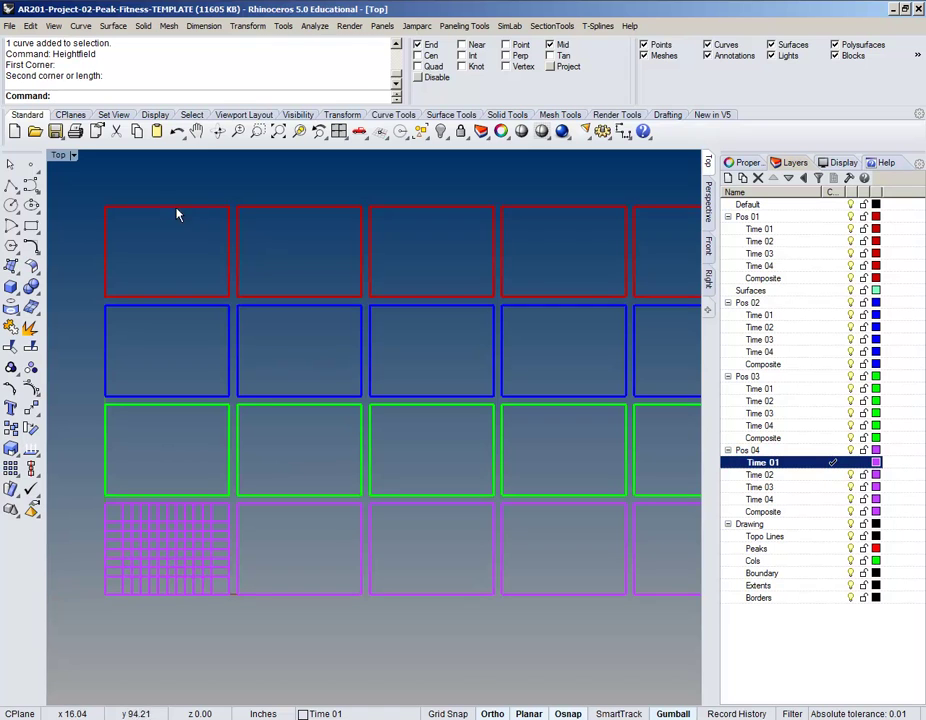
mouse_move(244, 413)
right_down()
mouse_move(314, 342)
mouse_move(262, 395)
mouse_move(235, 401)
right_up()
right_drag(182, 539, 192, 525)
click(193, 562)
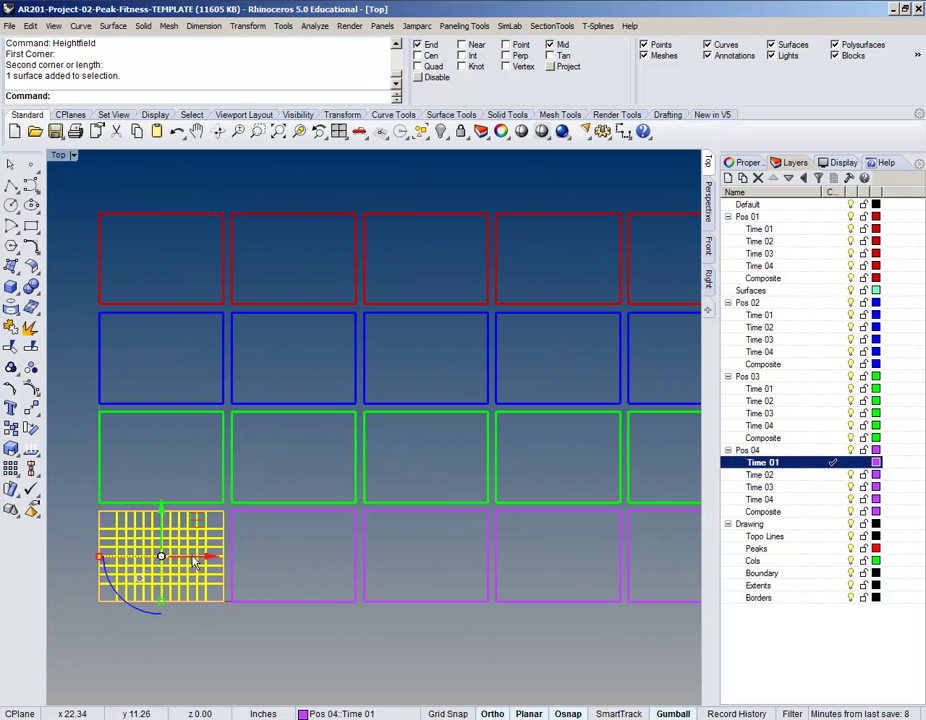
key(Delete)
right_drag(193, 562, 217, 554)
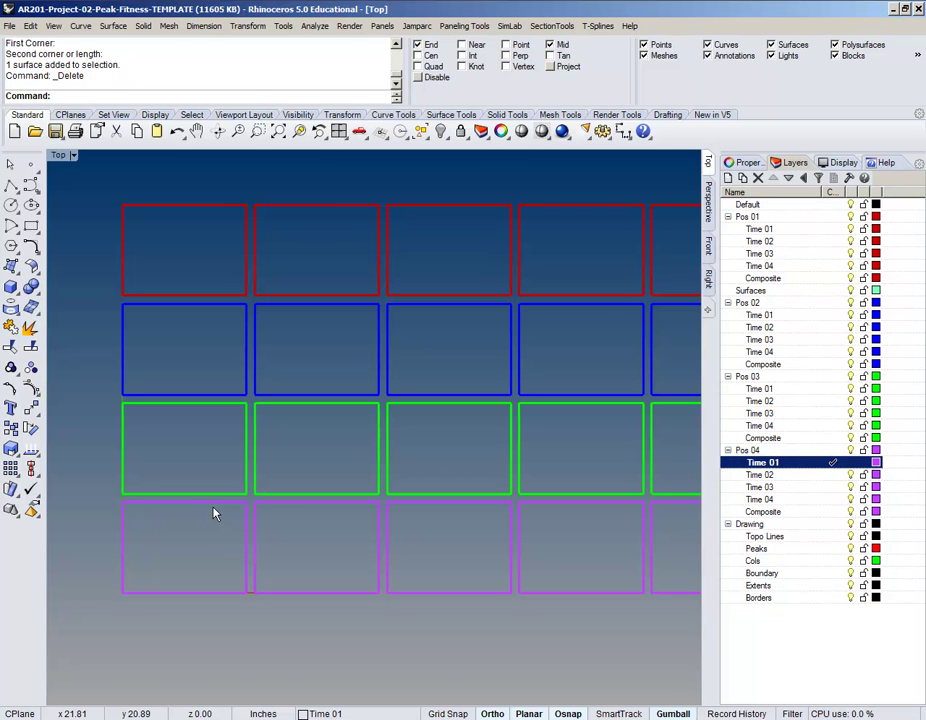
Create a Heightfield from DSCN1292 CROPPED across the first purple frame's base: 15 x 11 samples, 0.5 inches high, control-point surface, image as texture
right_drag(331, 469, 275, 467)
scroll(310, 463, down, 2)
scroll(260, 458, down, 3)
right_drag(285, 451, 318, 430)
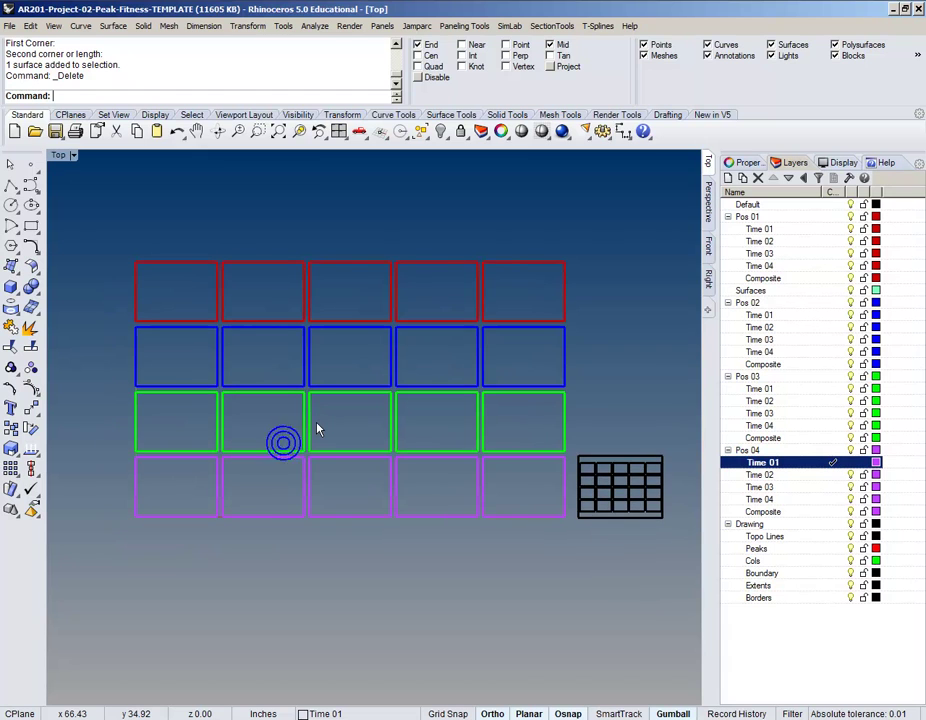
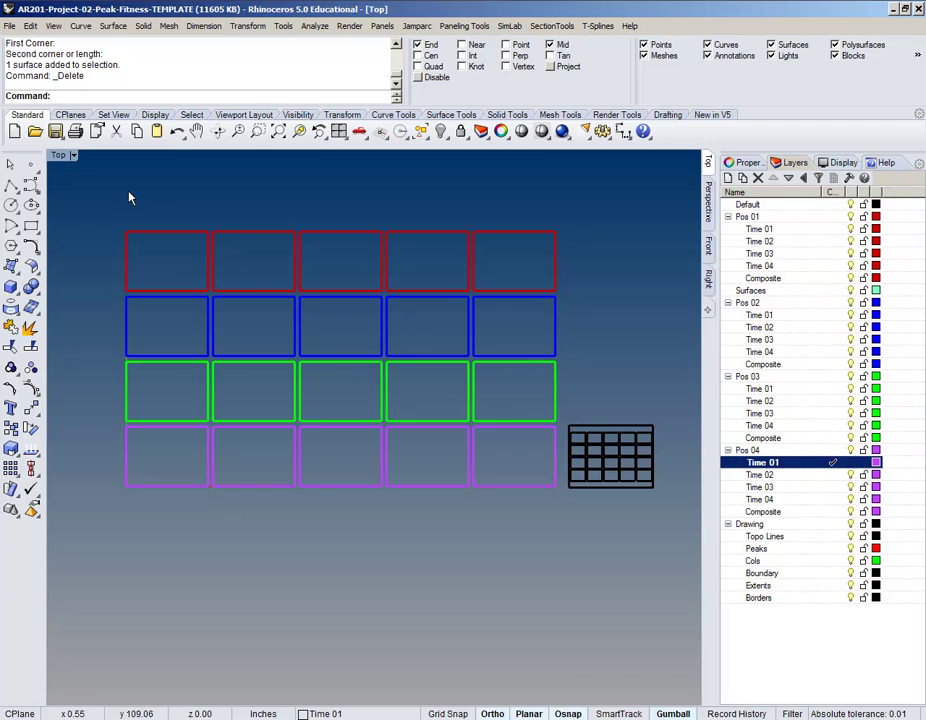
right_click(180, 94)
click(207, 120)
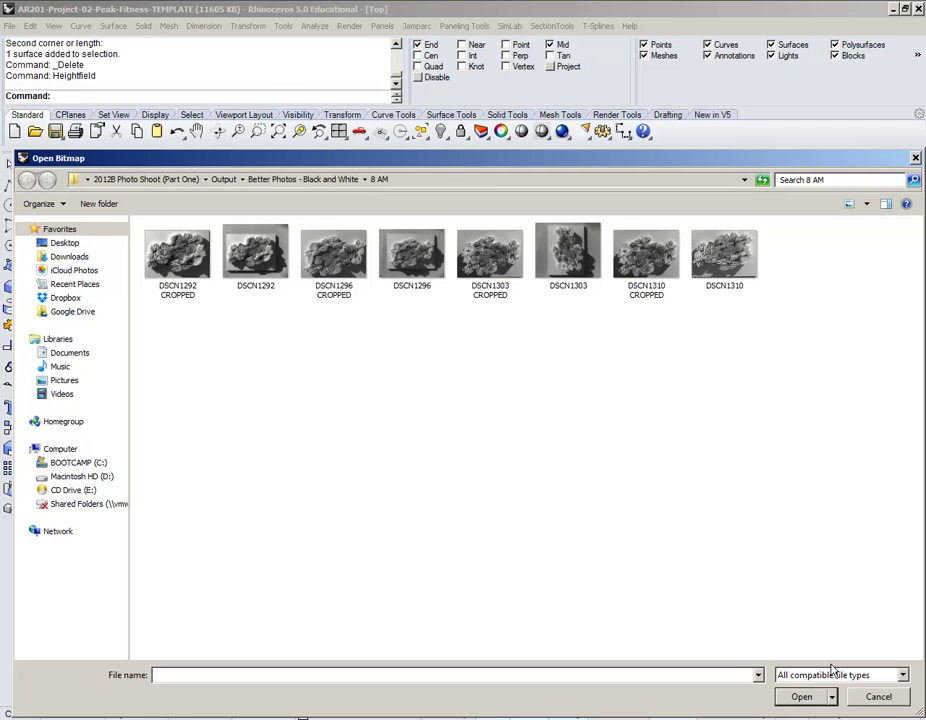
double_click(163, 265)
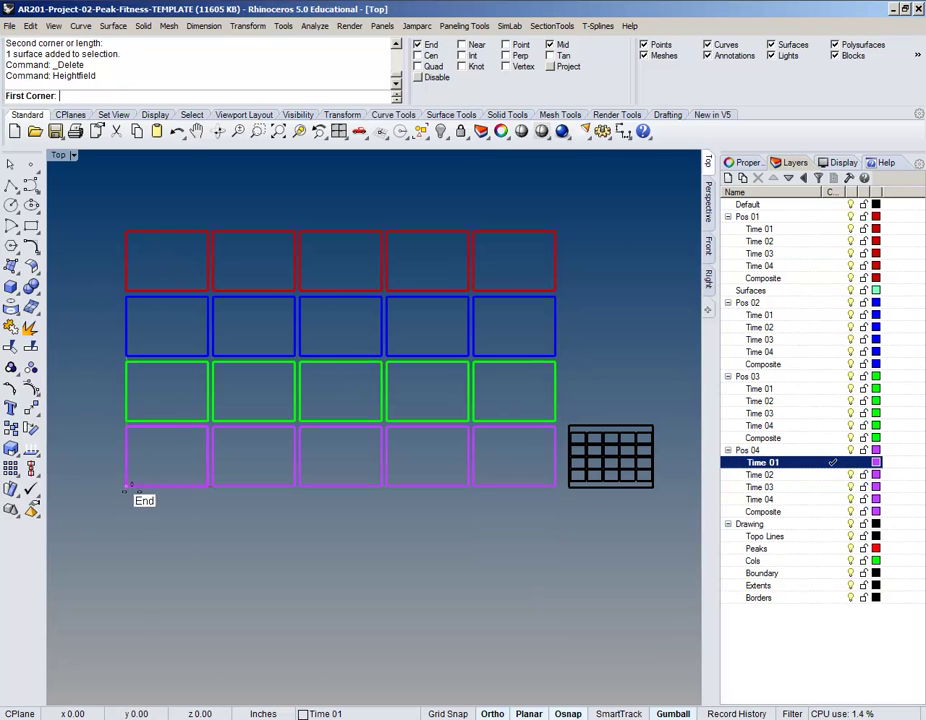
click(127, 488)
click(202, 488)
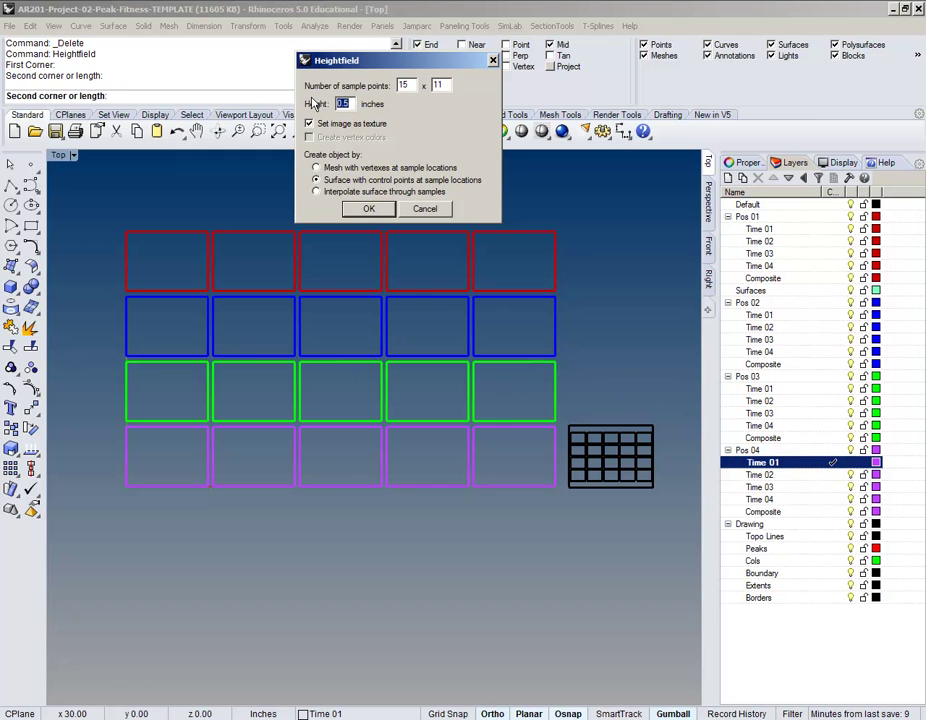
click(368, 210)
Select the new heightfield surface and examine its relief in the Perspective view
scroll(246, 422, up, 3)
click(262, 427)
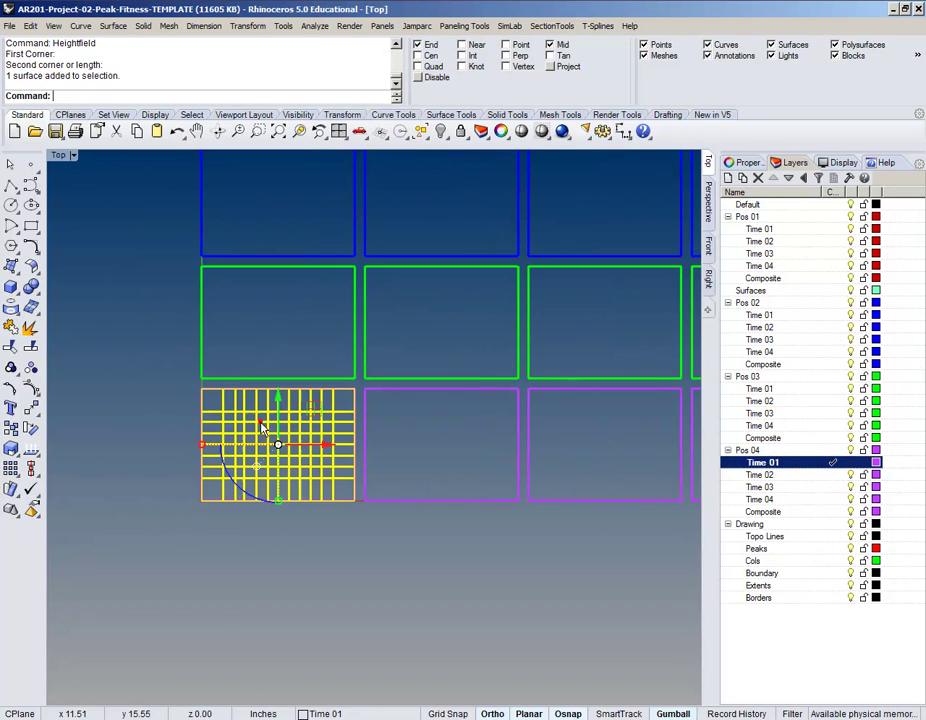
key(ctrl+F4)
right_drag(186, 381, 320, 352)
right_drag(333, 510, 424, 401)
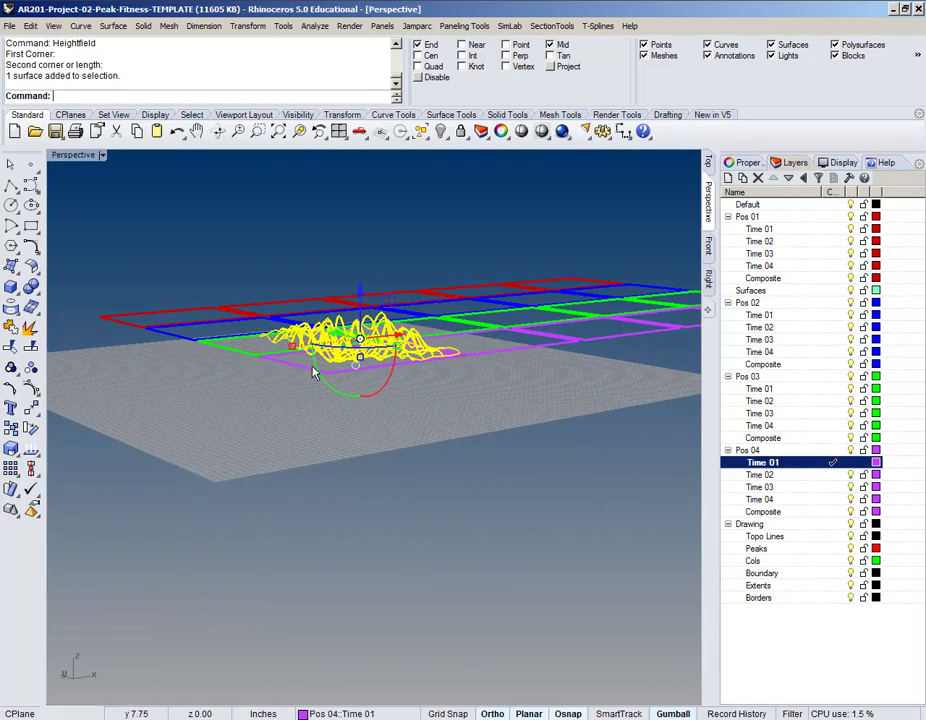
Return to the Top view and examine the heightfield's fit within the first purple frame
scroll(320, 360, up, 3)
right_drag(410, 282, 640, 193)
click(708, 160)
scroll(285, 337, down, 2)
right_drag(285, 337, 253, 527)
scroll(226, 470, up, 2)
right_drag(409, 498, 423, 407)
right_drag(286, 451, 159, 440)
scroll(260, 400, up, 2)
scroll(260, 400, down, 2)
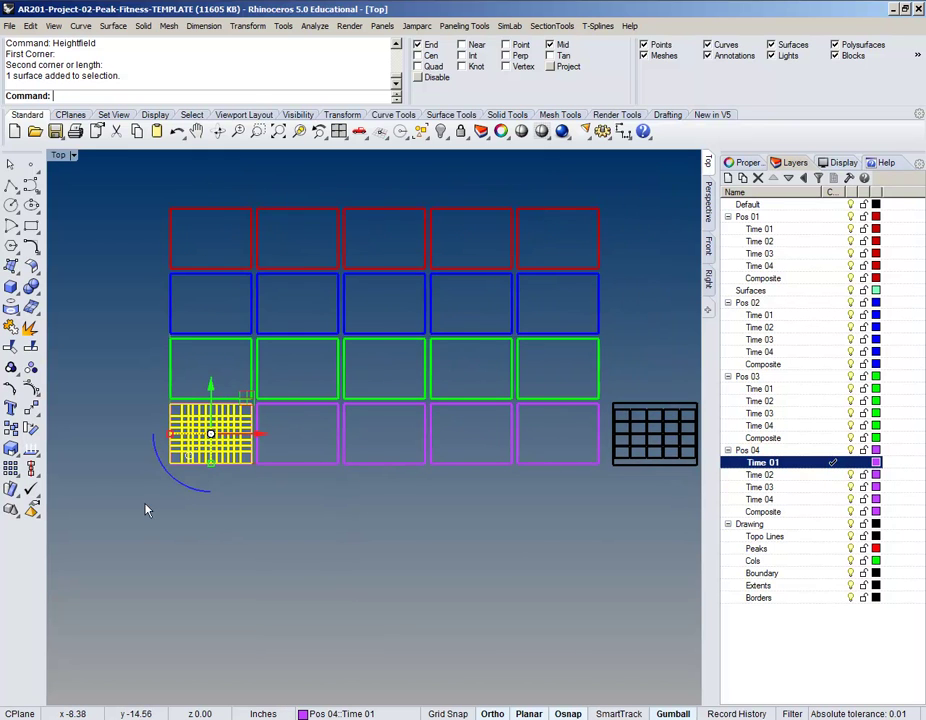
scroll(181, 456, up, 5)
scroll(181, 456, down, 5)
right_drag(293, 415, 341, 415)
scroll(253, 428, up, 6)
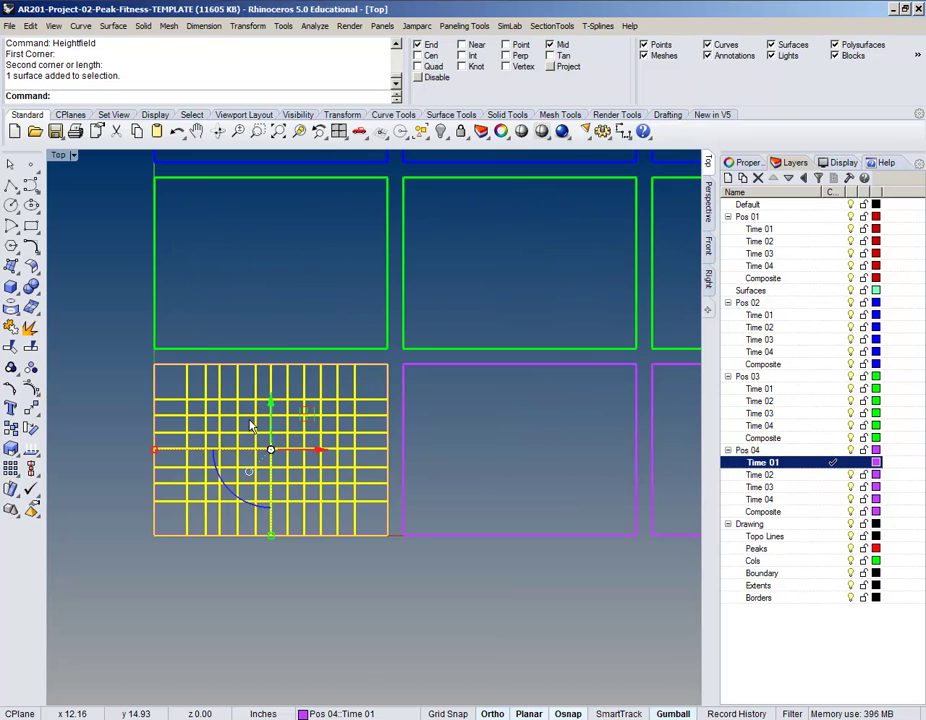
scroll(252, 427, down, 2)
scroll(309, 404, down, 2)
right_drag(309, 404, 296, 389)
scroll(277, 401, up, 2)
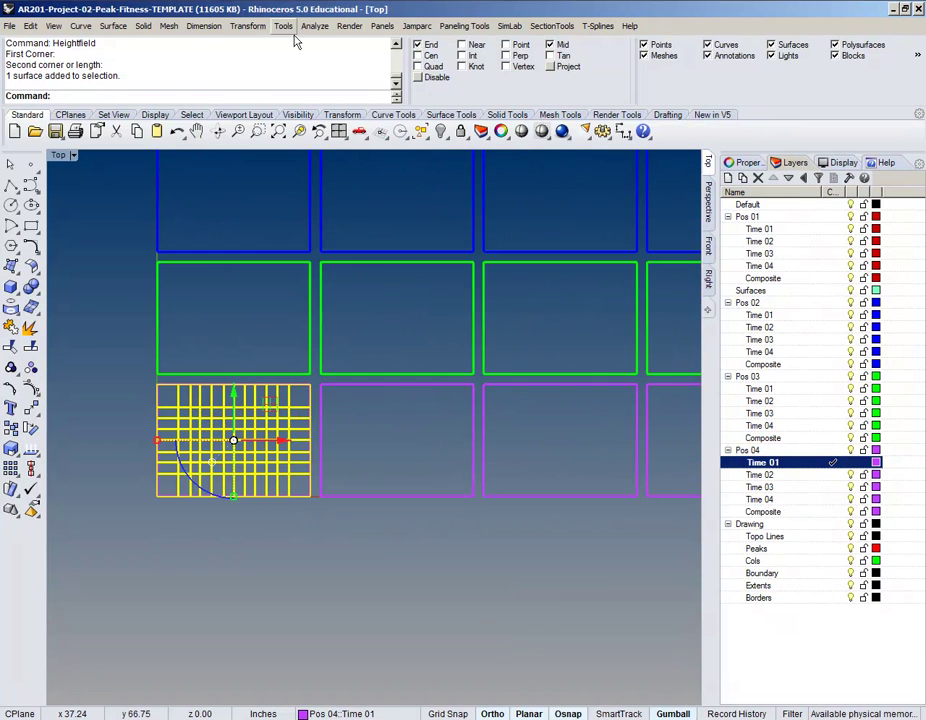
Try scaling the heightfield by a factor of 12 from its lower-left corner, and undo the scaling
click(248, 26)
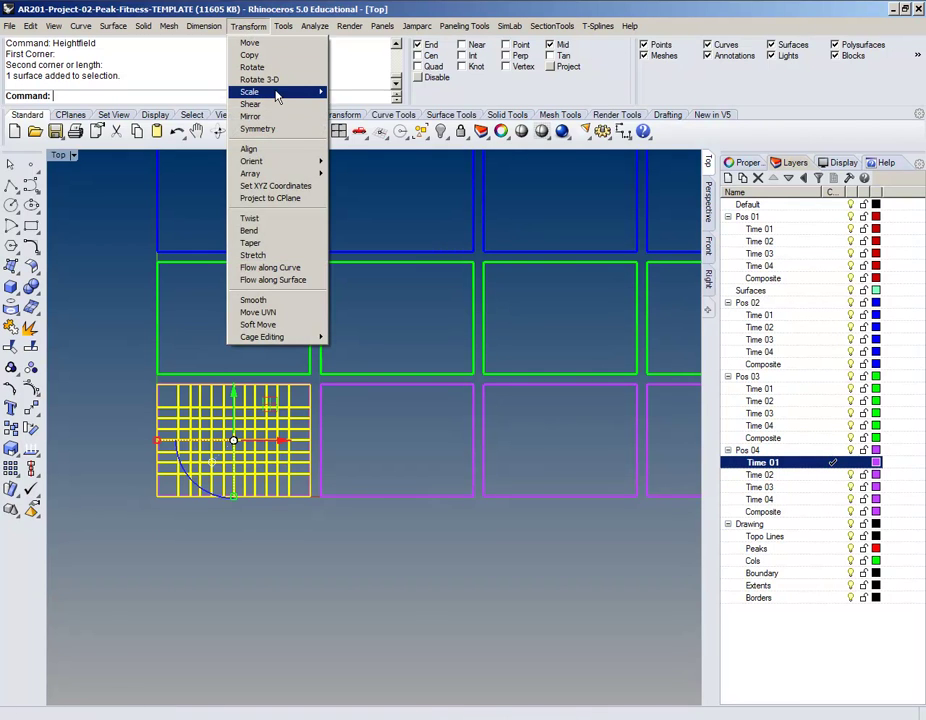
mouse_move(277, 93)
click(405, 92)
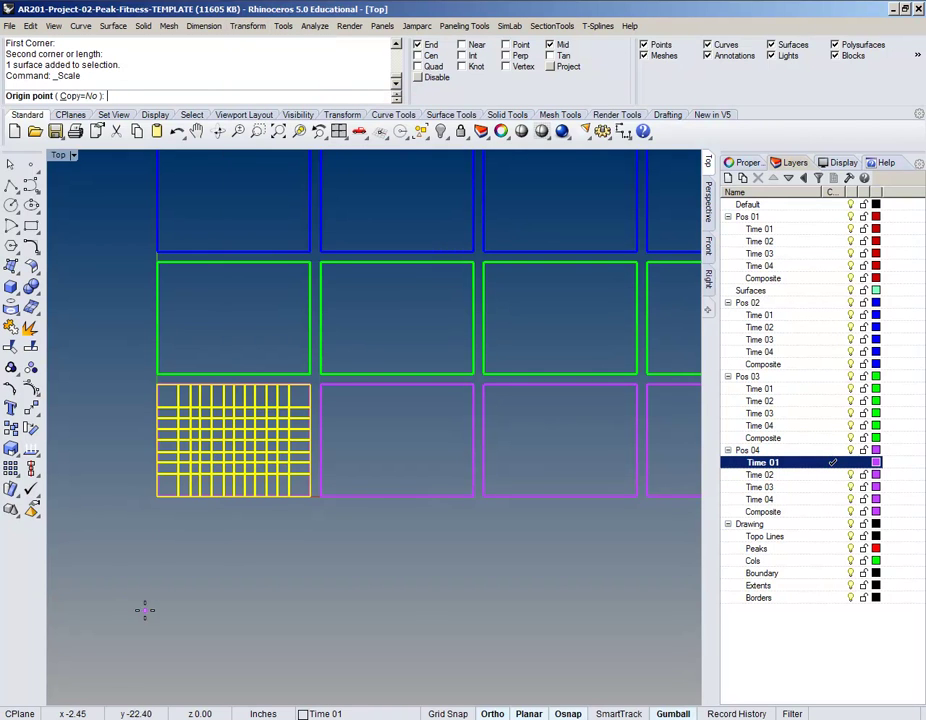
scroll(170, 517, up, 4)
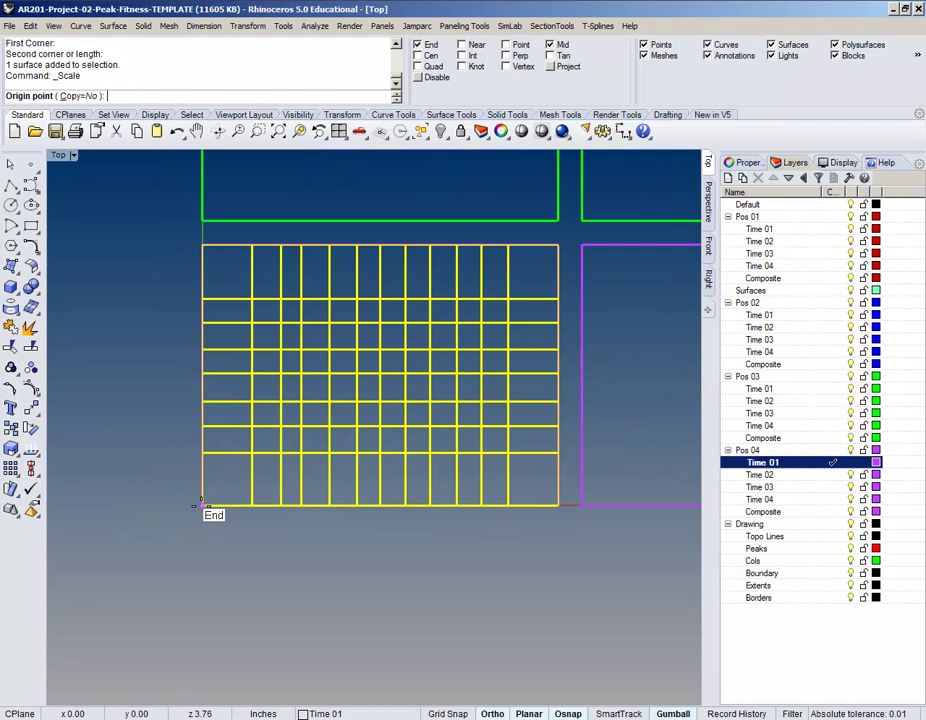
click(201, 505)
scroll(201, 505, down, 4)
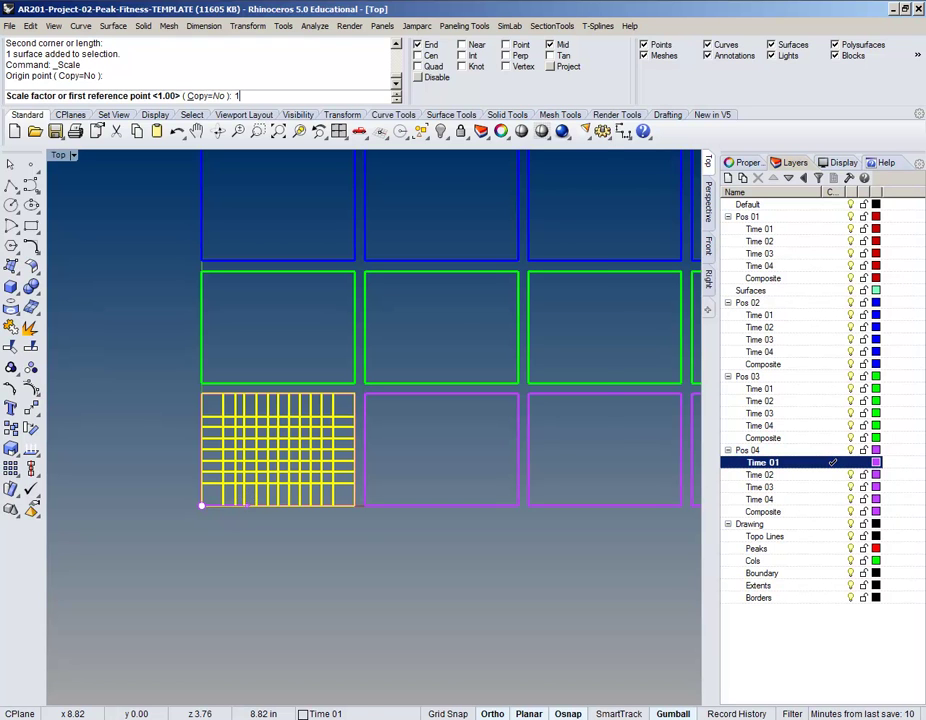
text(12)
key(Return)
scroll(238, 476, down, 7)
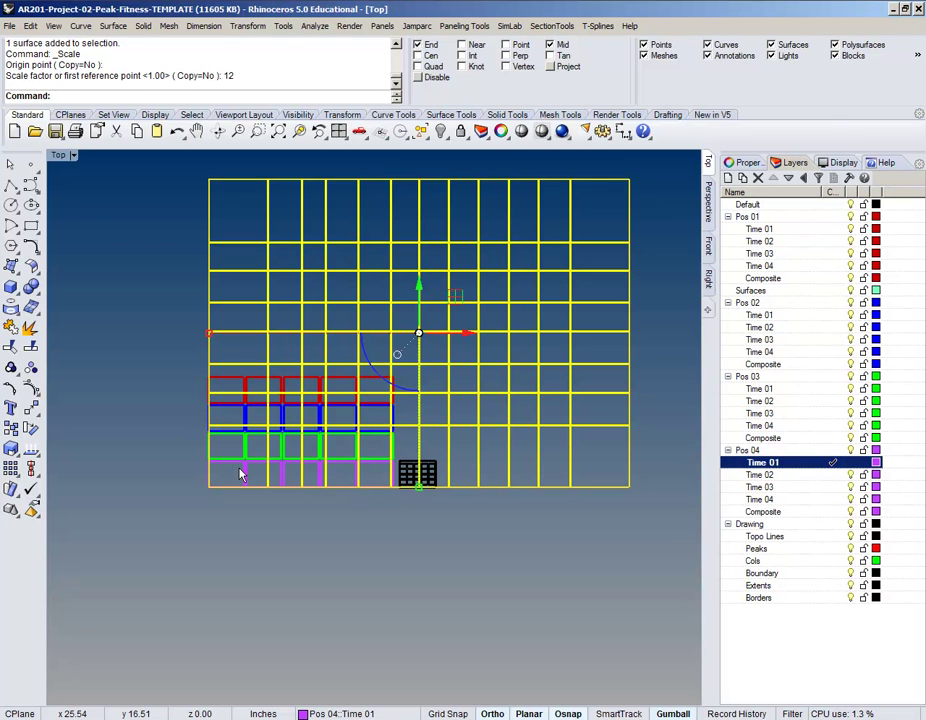
key(ctrl+z)
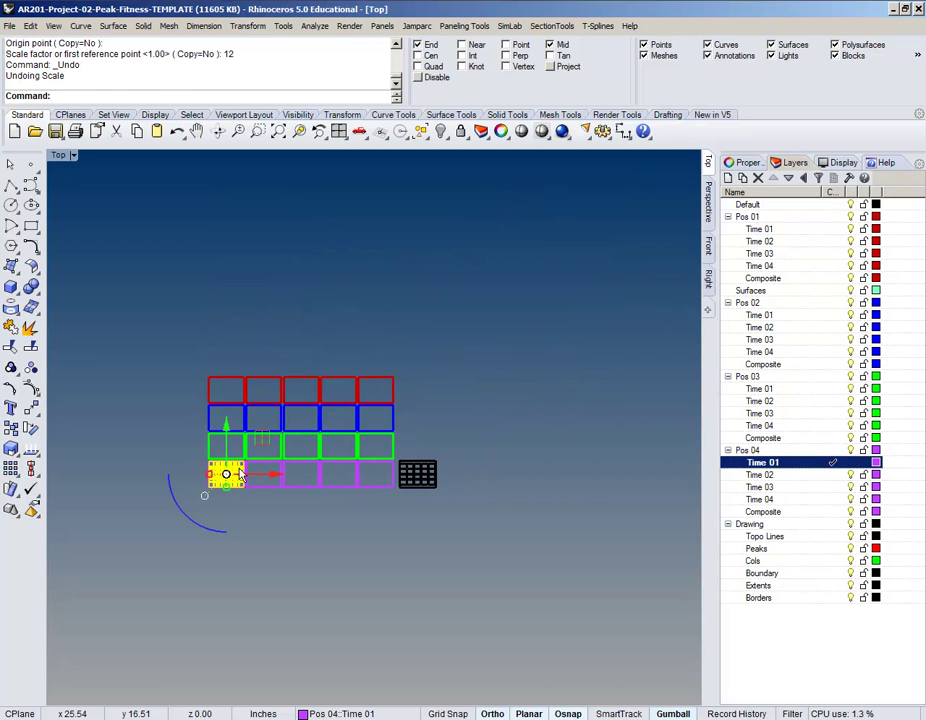
click(184, 432)
right_drag(184, 432, 289, 403)
scroll(306, 420, up, 8)
scroll(306, 420, up, 3)
right_drag(293, 447, 223, 415)
click(261, 371)
scroll(274, 445, up, 4)
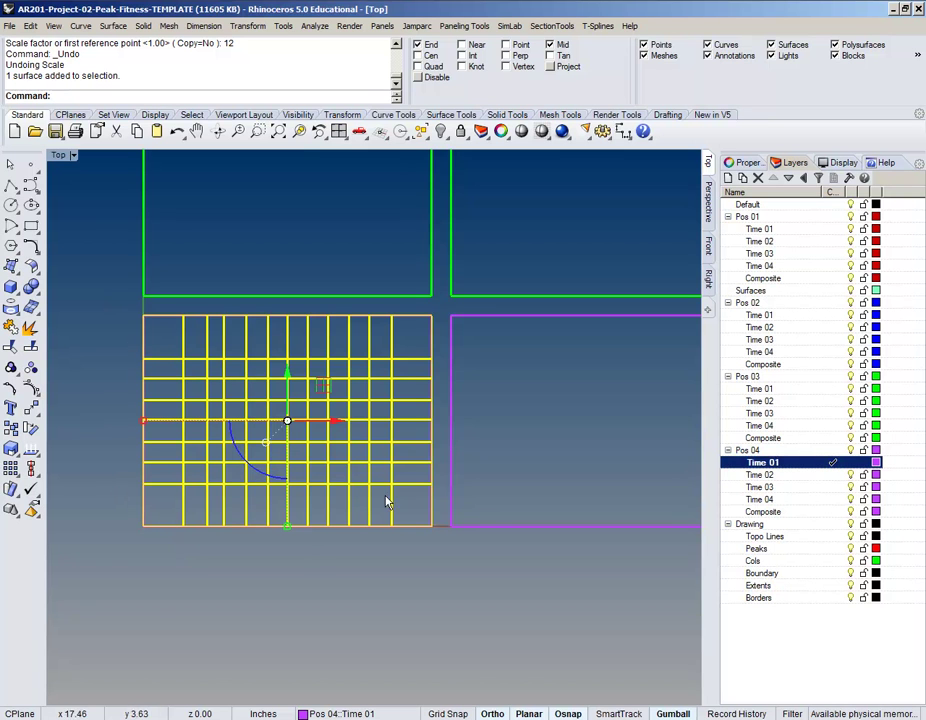
click(79, 343)
right_drag(117, 397, 190, 368)
scroll(336, 357, down, 3)
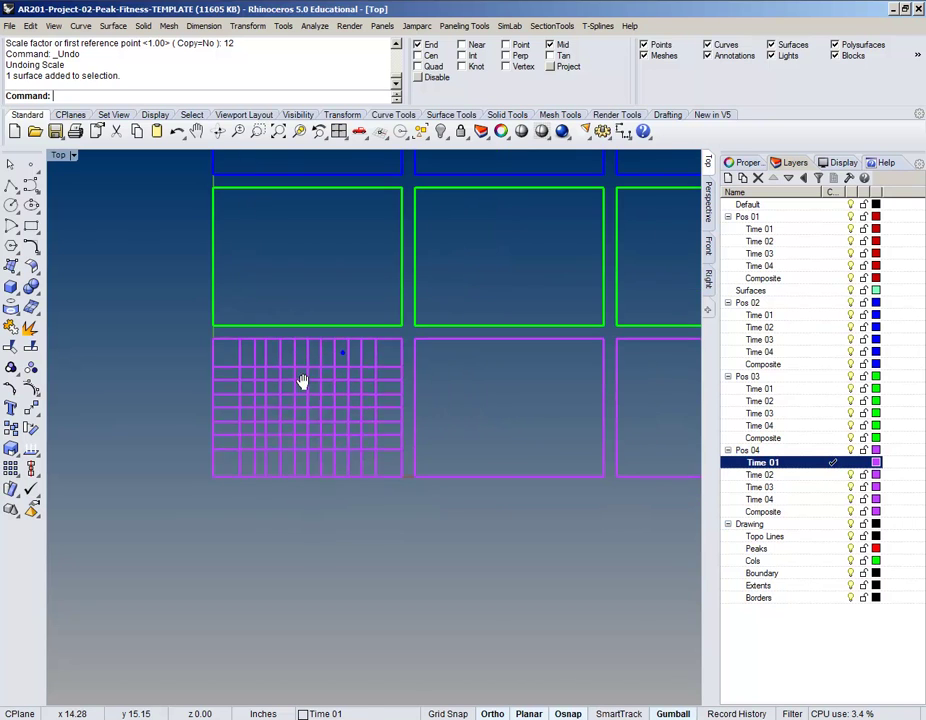
Start an Array of the heightfield surface with 5 copies in X, 4 in Y and 1 in Z
click(304, 380)
text(and: Array)
key(Return)
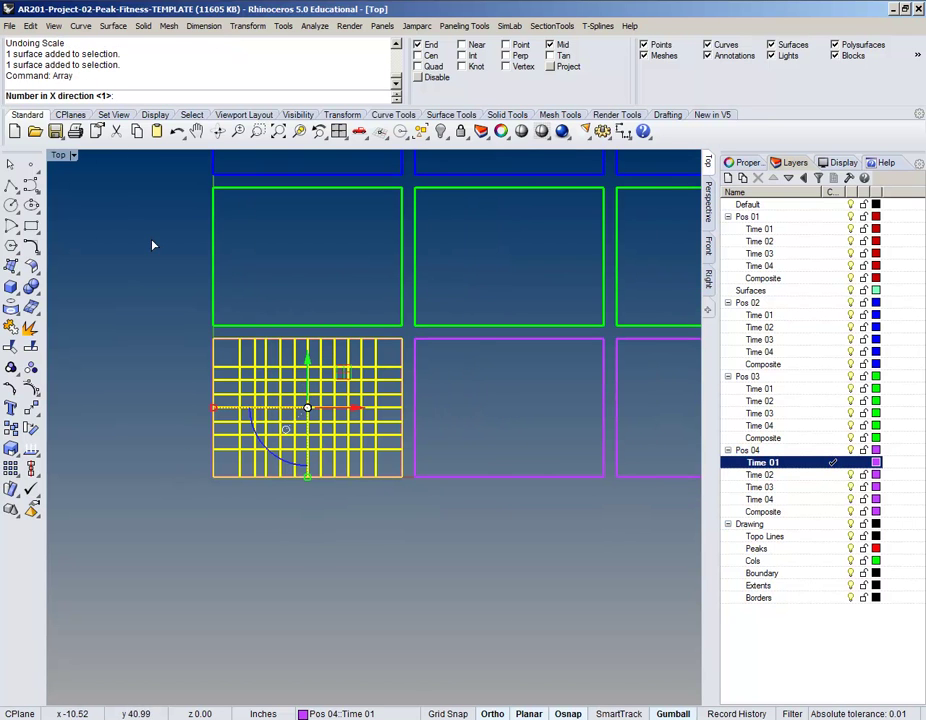
scroll(156, 241, down, 1)
scroll(170, 312, down, 3)
right_drag(170, 312, 195, 392)
scroll(230, 430, up, 2)
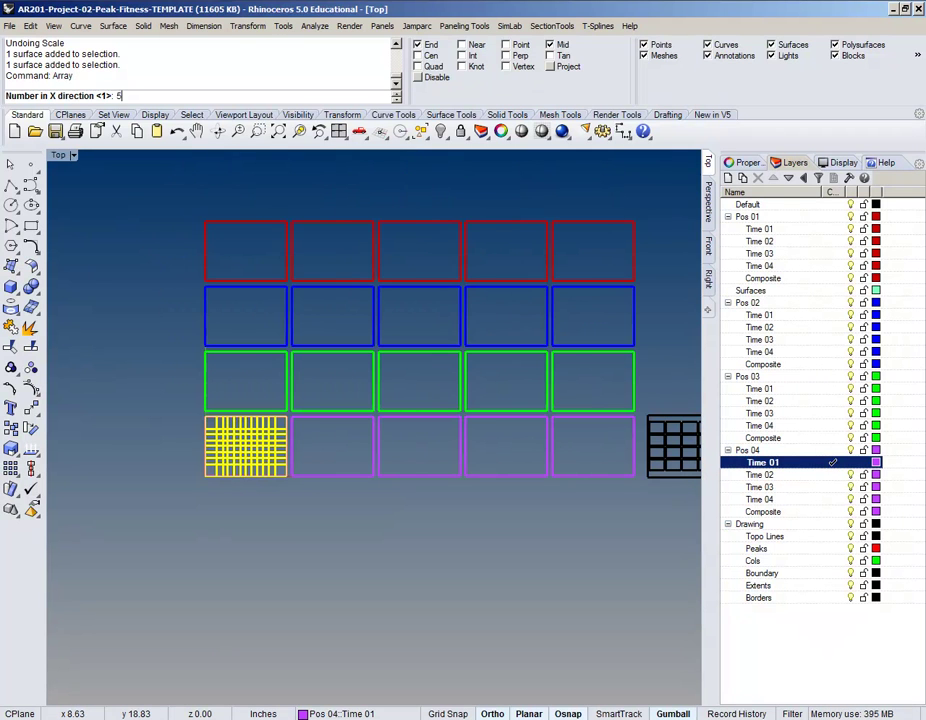
text(5)
key(Return)
text(4)
key(Return)
key(Return)
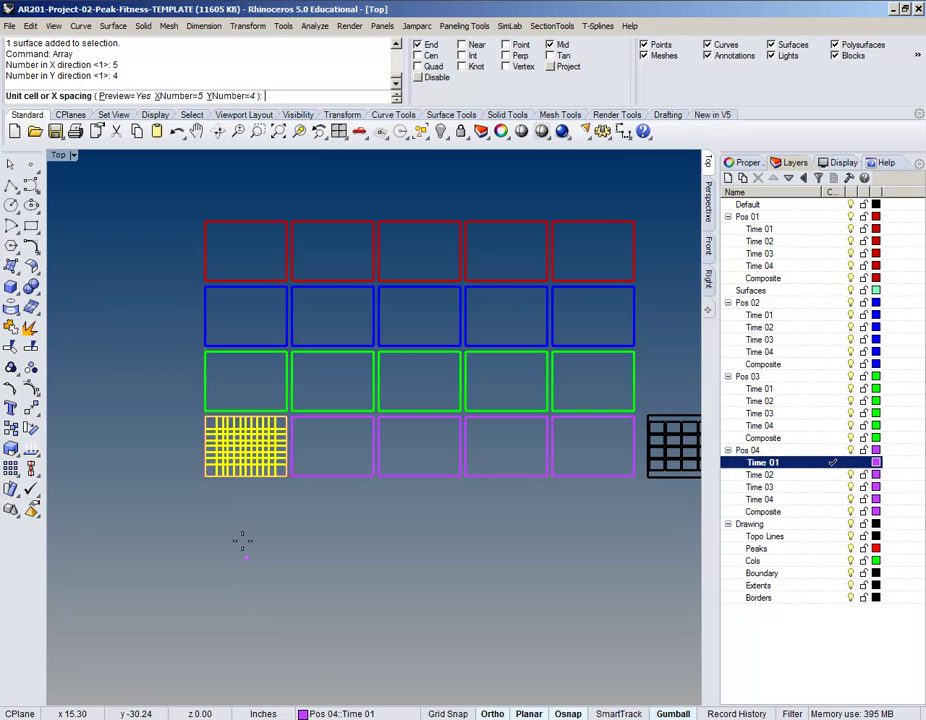
Span the array's unit cell from the first purple frame's lower-left corner to the second green frame's, spacing 32 by 24 inches, and accept it
scroll(245, 499, up, 3)
right_drag(208, 461, 245, 588)
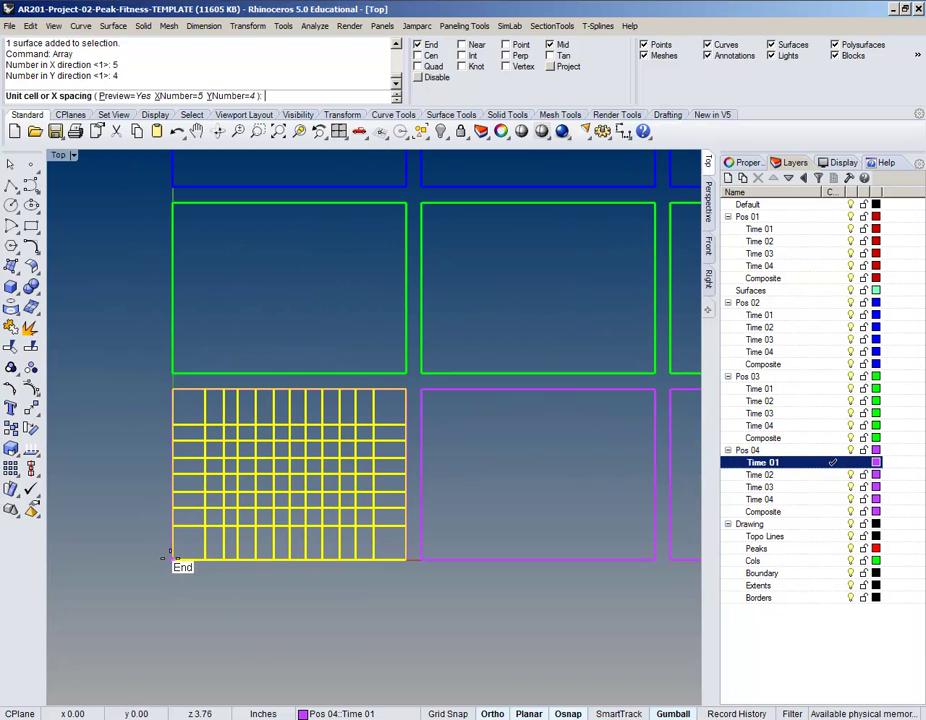
click(173, 559)
click(419, 371)
scroll(421, 371, down, 3)
right_click(399, 548)
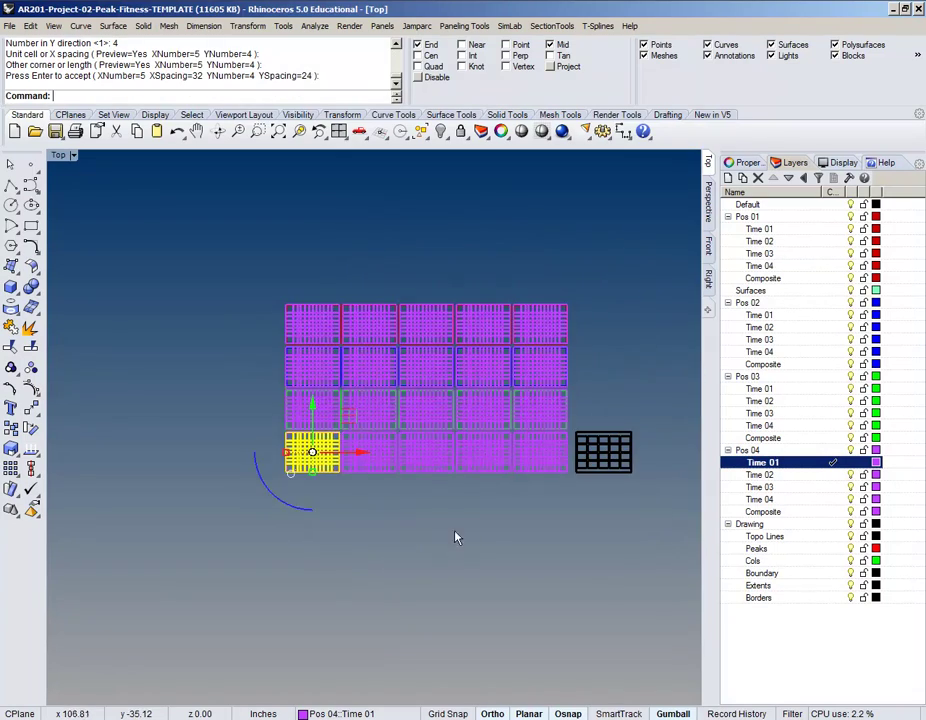
Examine the arrayed heightfields across all the coloured frames in the Perspective view
scroll(384, 436, up, 6)
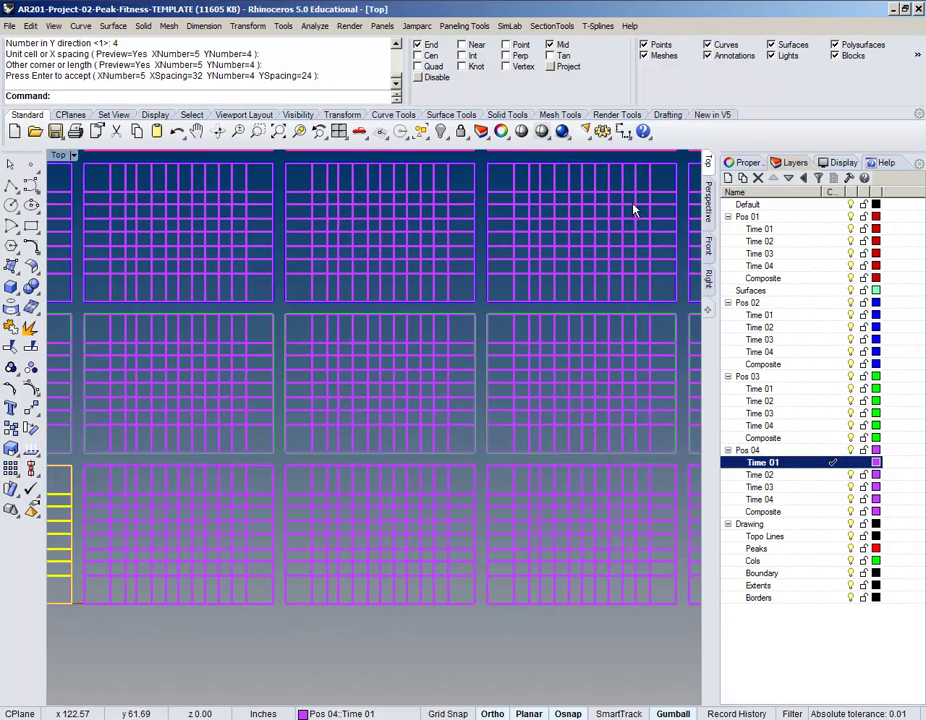
click(707, 207)
right_drag(282, 228, 337, 391)
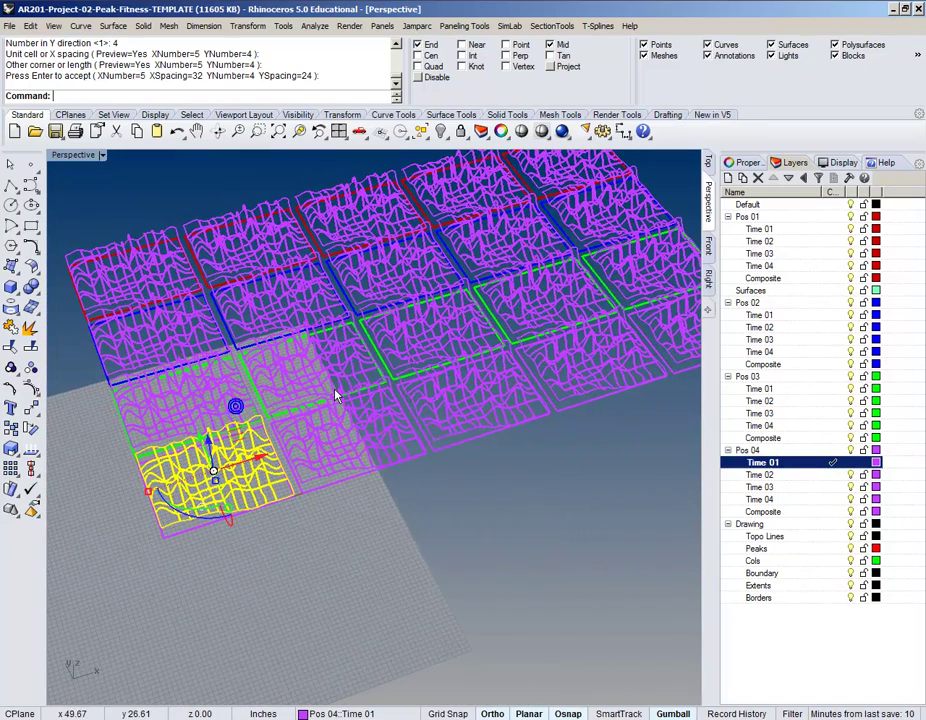
mouse_move(434, 521)
right_down()
mouse_move(384, 494)
mouse_move(428, 408)
mouse_move(418, 521)
right_up()
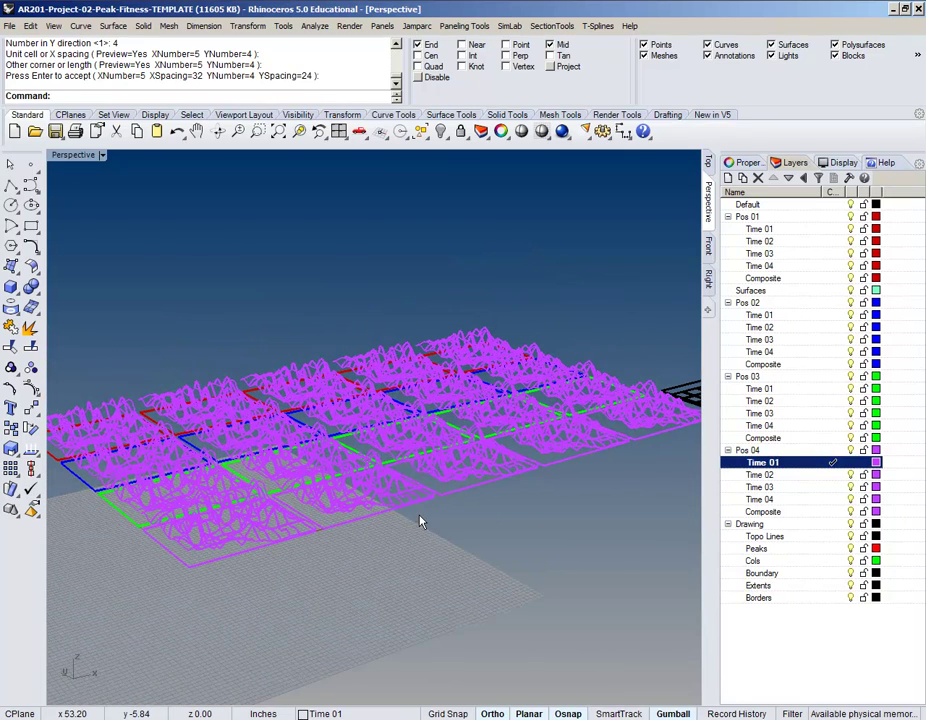
right_drag(294, 508, 331, 438)
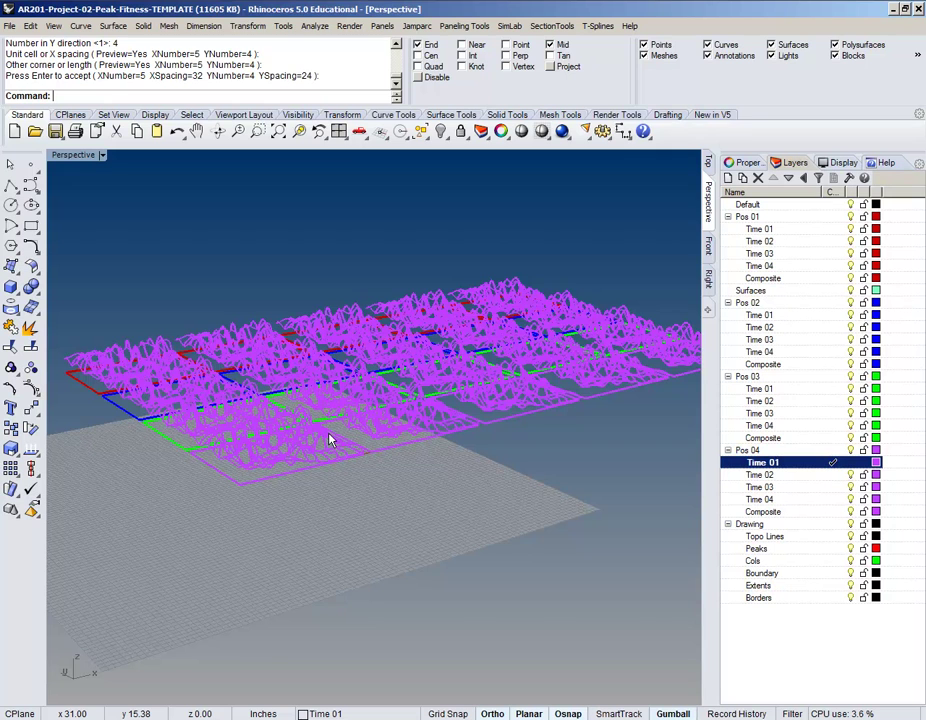
right_drag(567, 196, 565, 250)
Examine the row of heightfield profiles along the frames in the Front view
key(ctrl+F1)
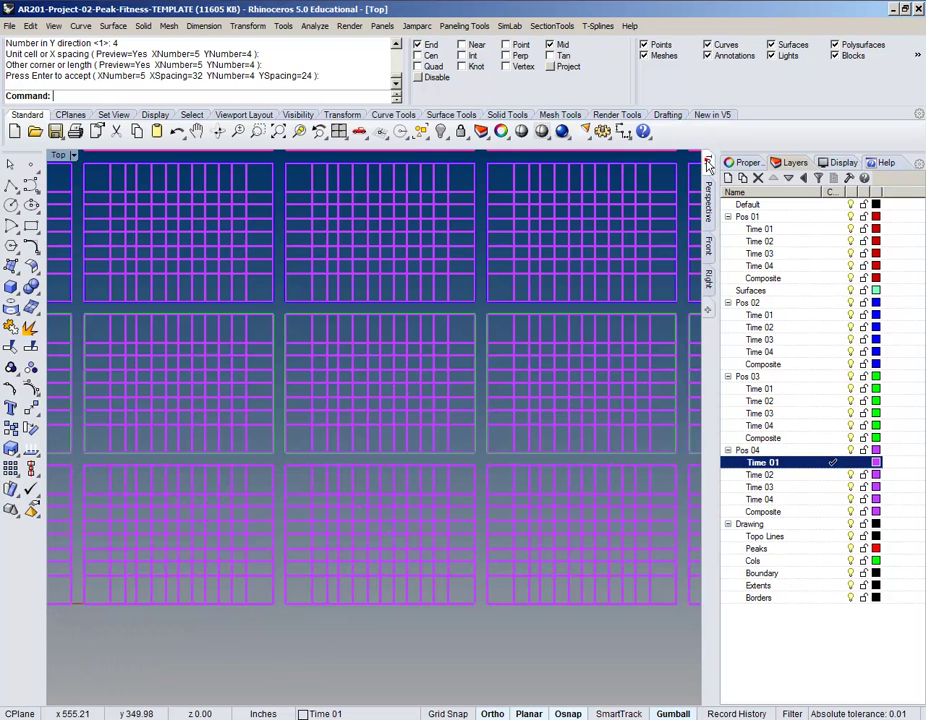
click(708, 245)
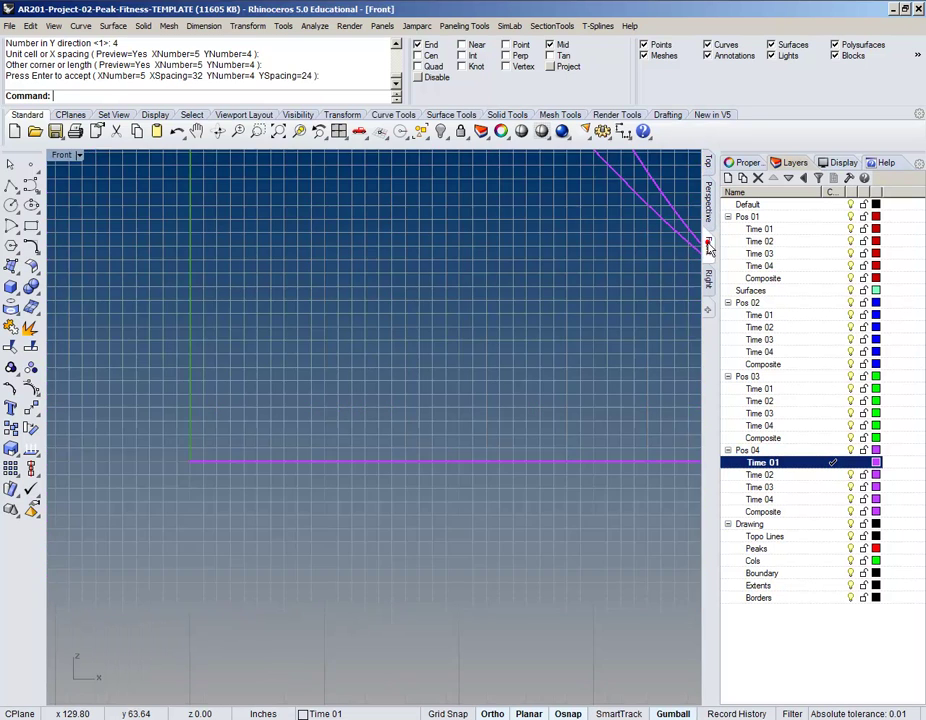
scroll(591, 312, down, 5)
scroll(593, 314, up, 3)
right_drag(593, 314, 165, 399)
scroll(170, 392, down, 3)
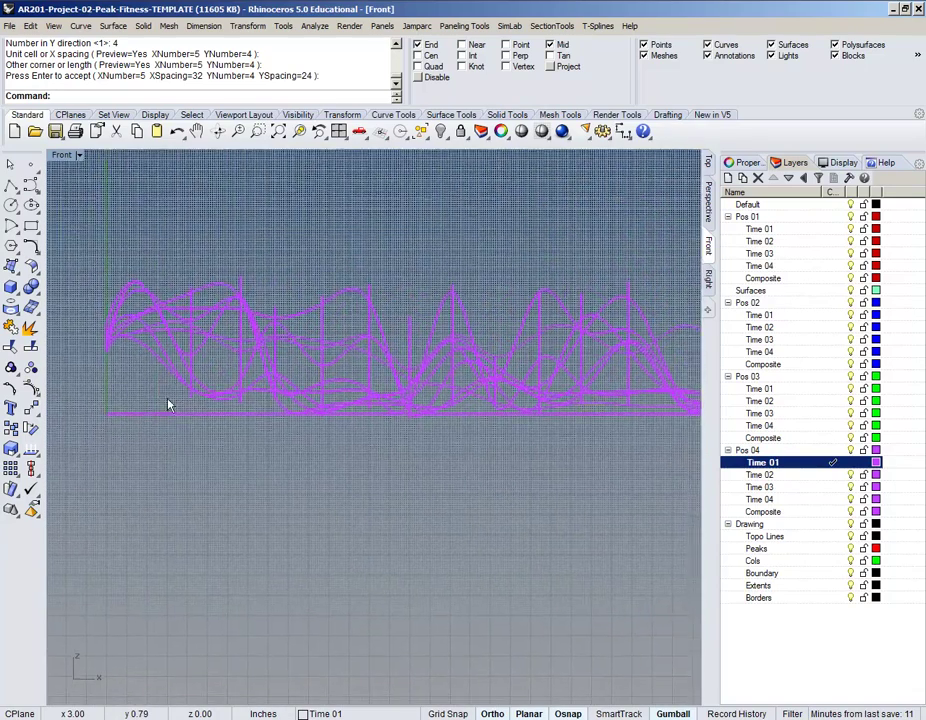
right_drag(393, 403, 332, 388)
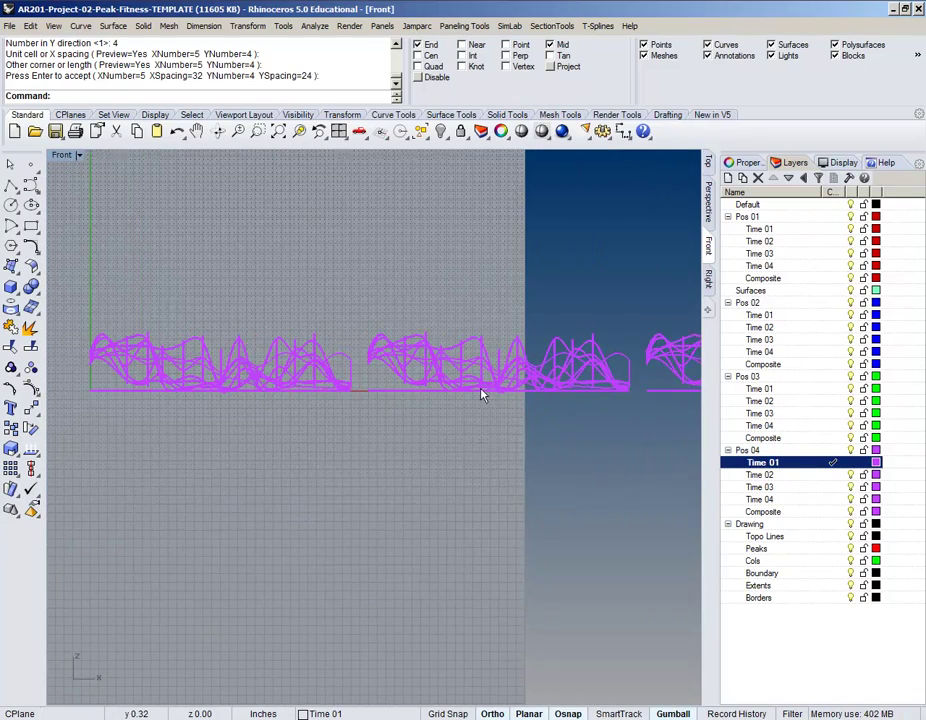
right_drag(483, 394, 283, 374)
right_drag(577, 384, 368, 360)
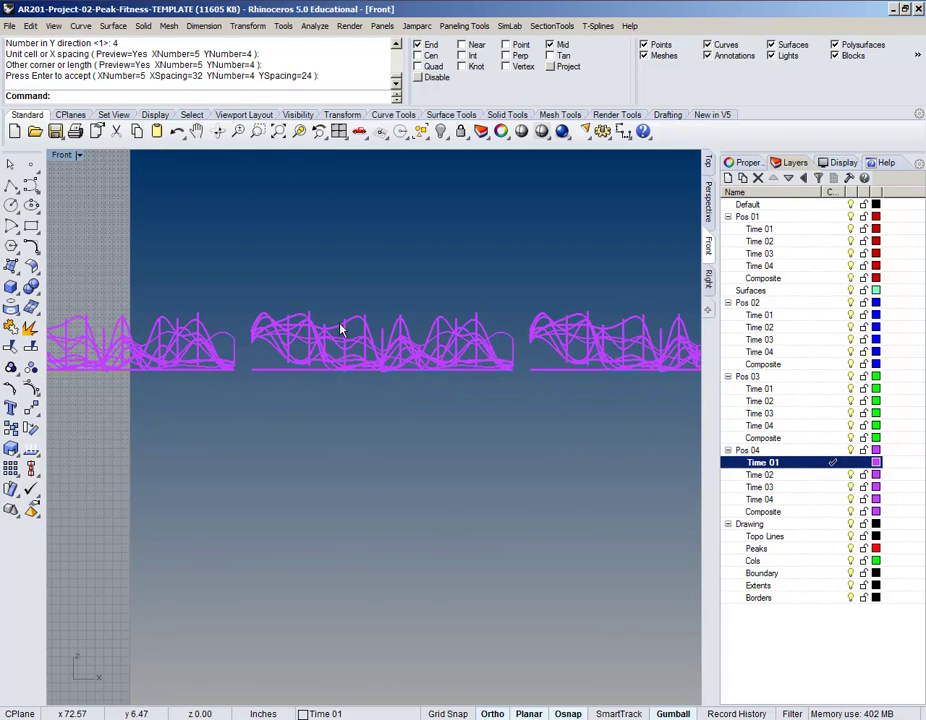
Inspect the surfaces' lowest points relative to the frames' base line up close, leaving everything unselected
scroll(285, 356, up, 5)
scroll(384, 401, up, 5)
click(380, 456)
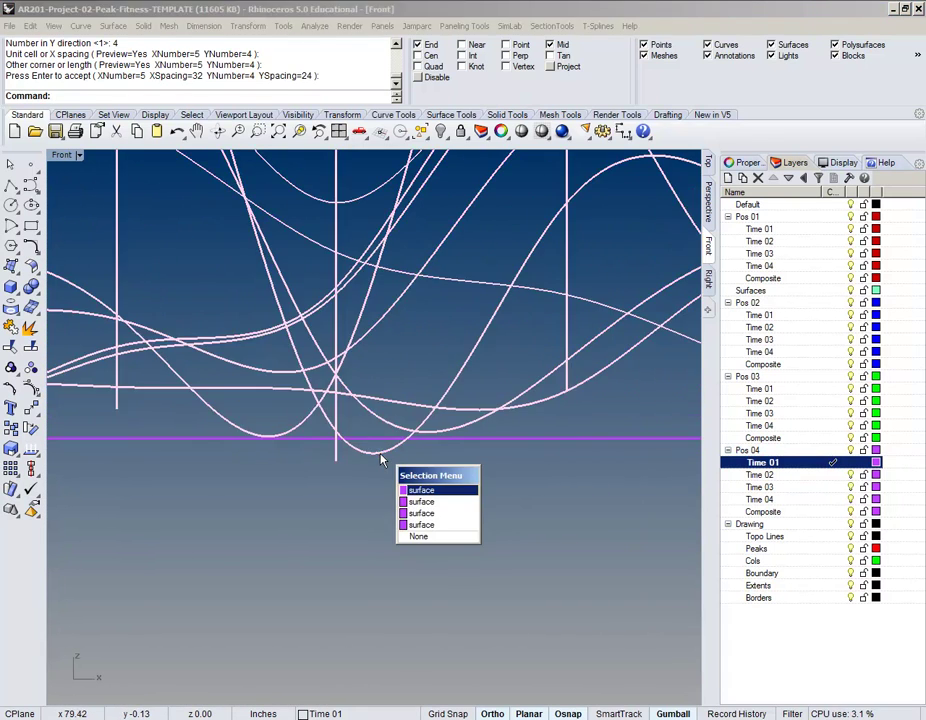
click(318, 510)
scroll(300, 515, down, 8)
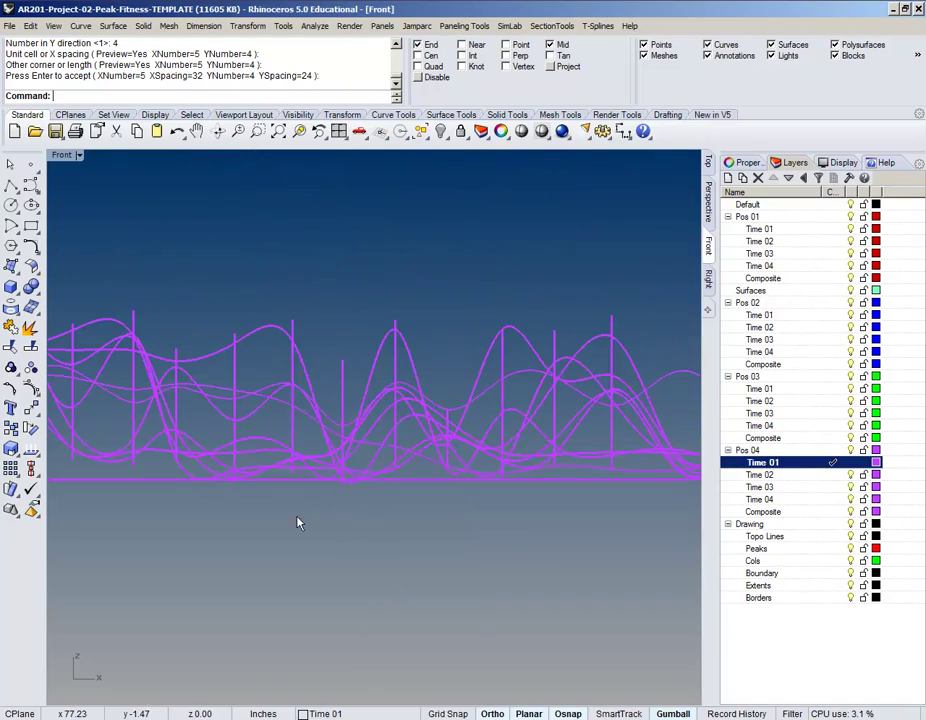
scroll(281, 488, up, 6)
scroll(287, 455, down, 4)
scroll(290, 438, up, 5)
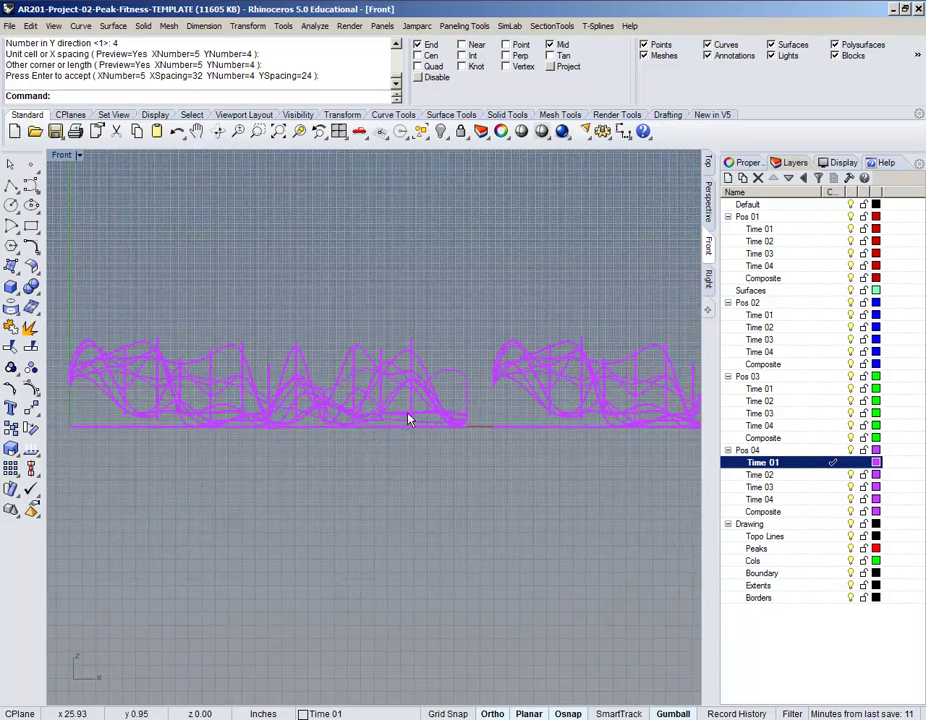
right_drag(166, 421, 270, 443)
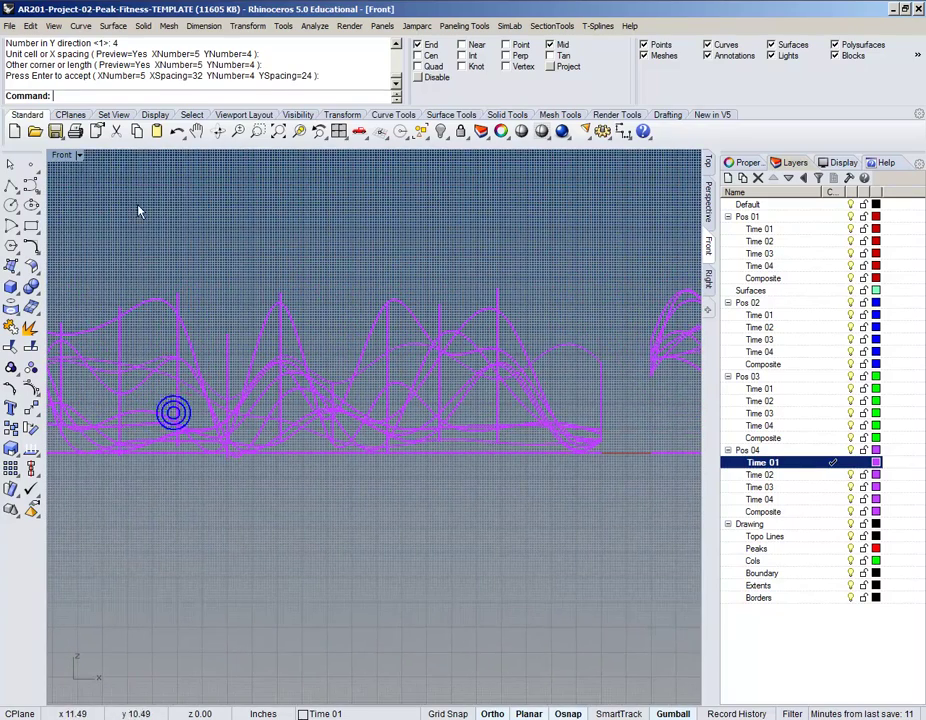
Set the Front viewport to Shaded display and inspect the surfaces' low points against the base line
click(62, 155)
click(74, 202)
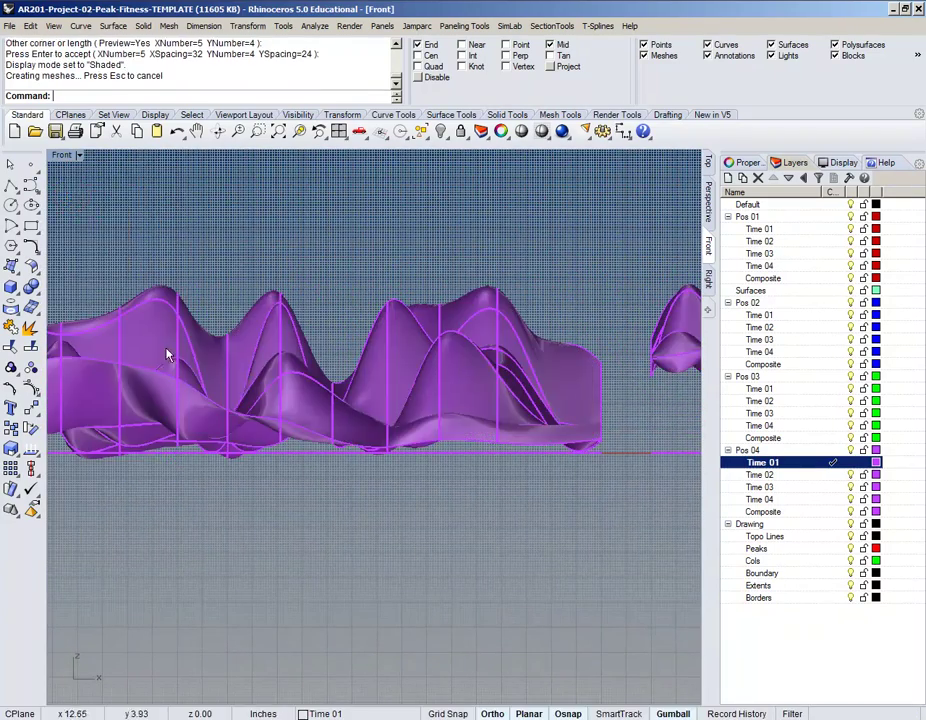
scroll(465, 341, up, 6)
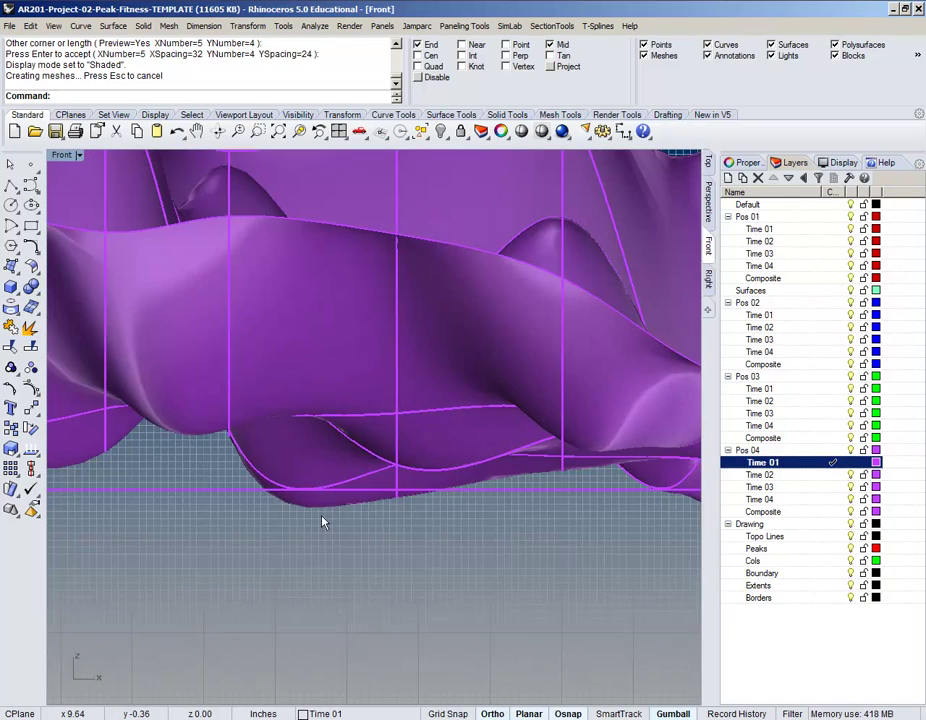
scroll(315, 519, down, 5)
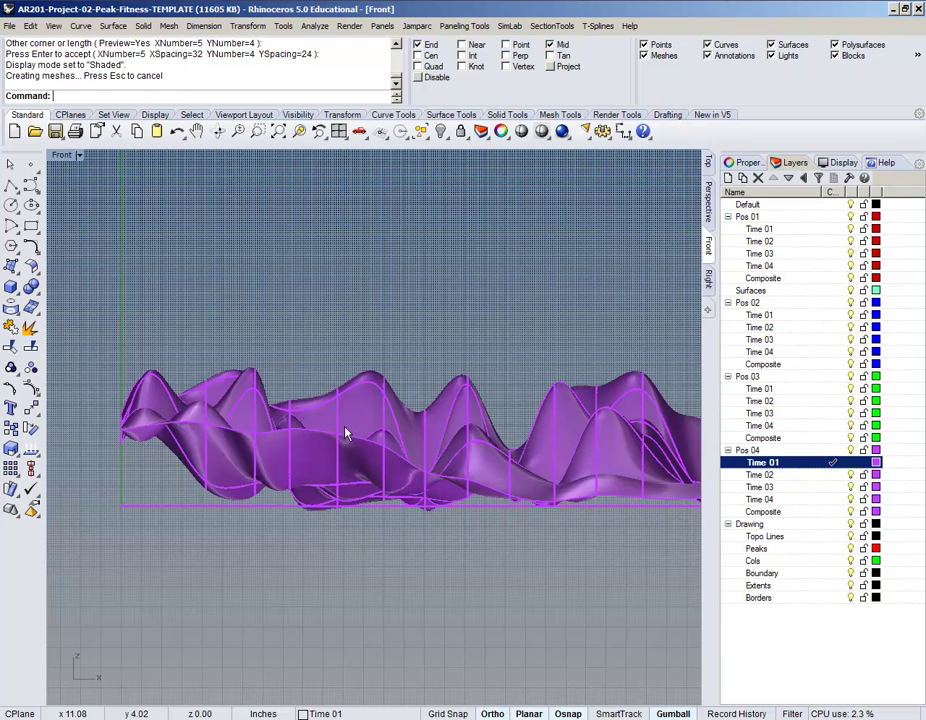
Examine the whole row of shaded heightfields in the Front view and return to the Perspective view
scroll(345, 440, down, 5)
right_drag(353, 426, 317, 358)
scroll(317, 358, down, 5)
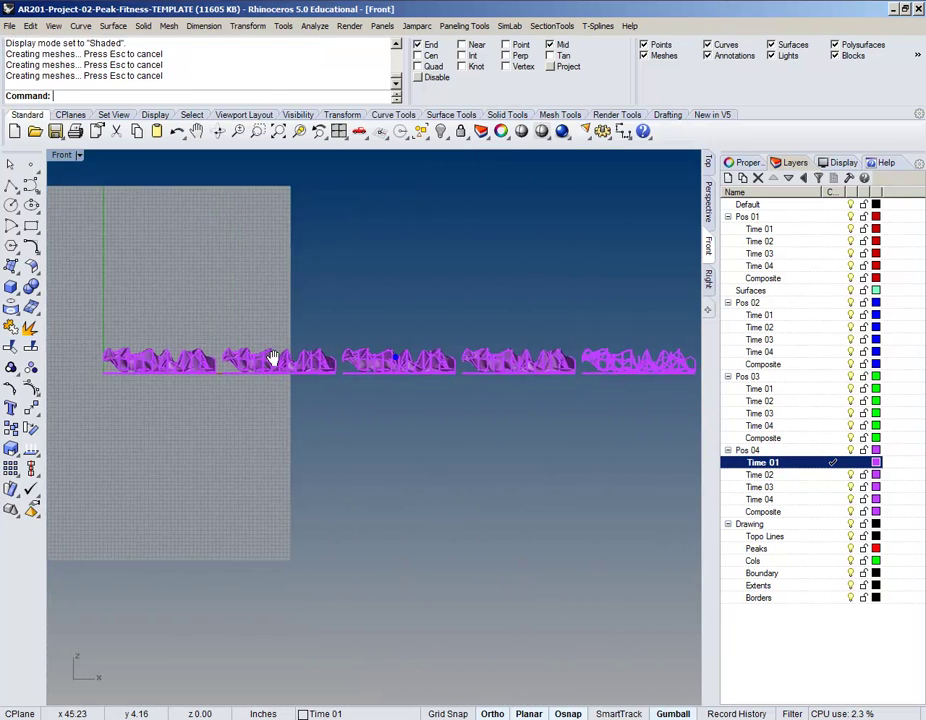
right_drag(289, 364, 364, 368)
scroll(363, 368, up, 4)
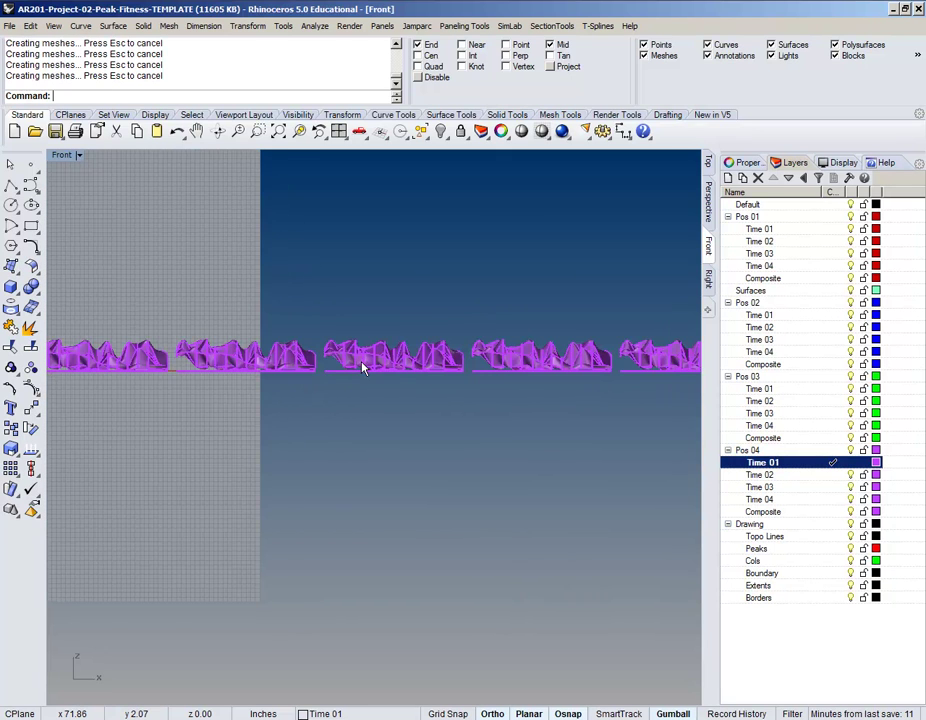
scroll(365, 366, down, 4)
click(709, 202)
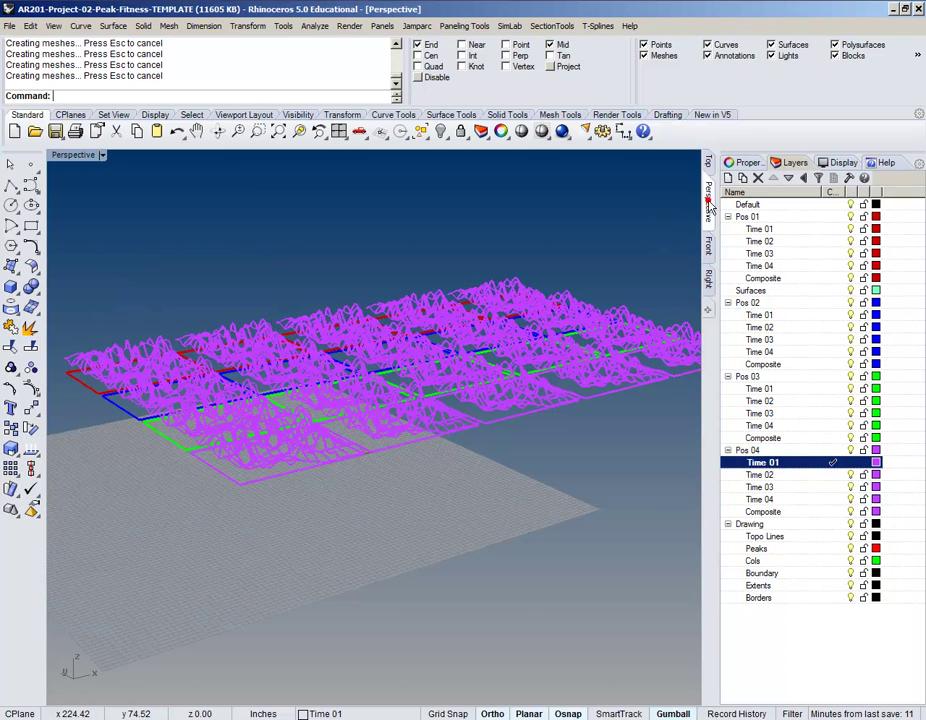
Examine the grid of heightfields in the Top view and its row of shaded profiles in the Front view
click(708, 162)
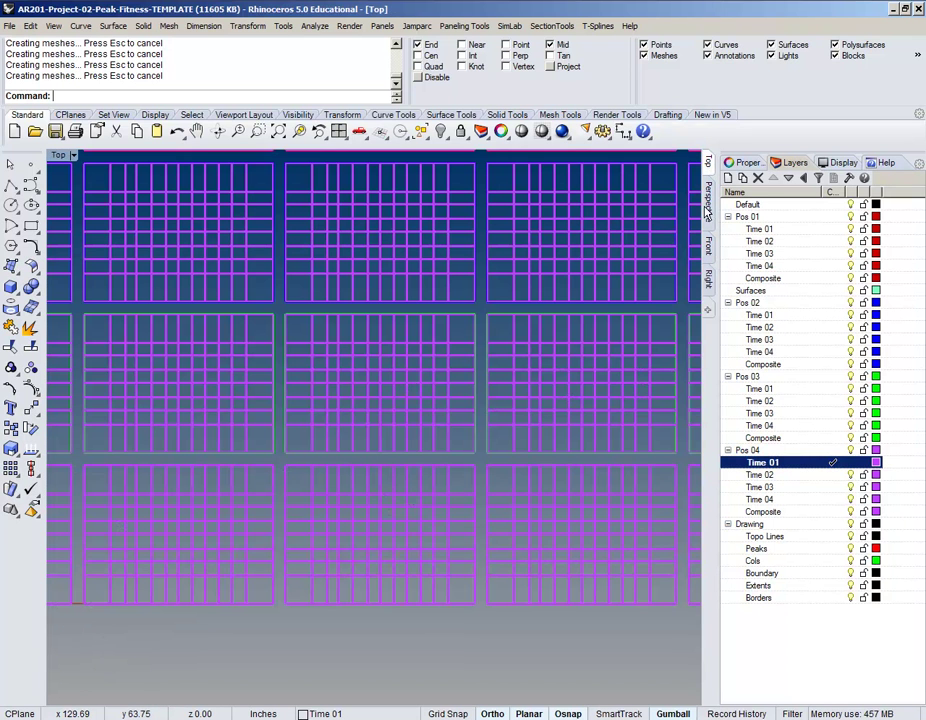
click(708, 245)
scroll(234, 453, up, 1)
scroll(260, 425, up, 2)
scroll(256, 403, down, 1)
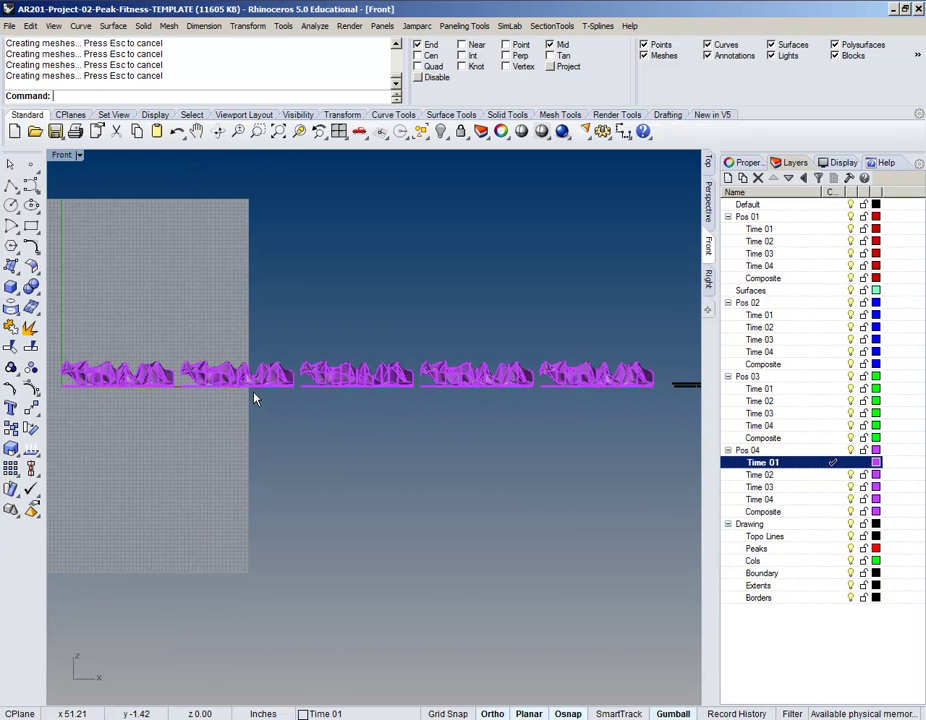
scroll(372, 392, up, 1)
scroll(250, 378, down, 1)
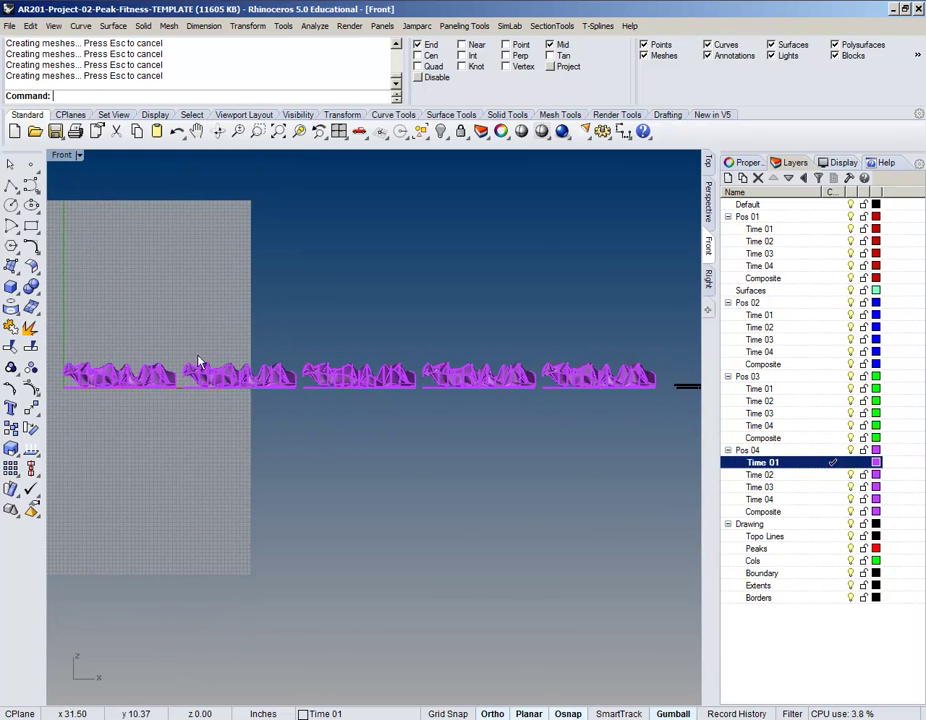
key(Left)
key(Left)
scroll(203, 368, up, 1)
scroll(200, 365, down, 1)
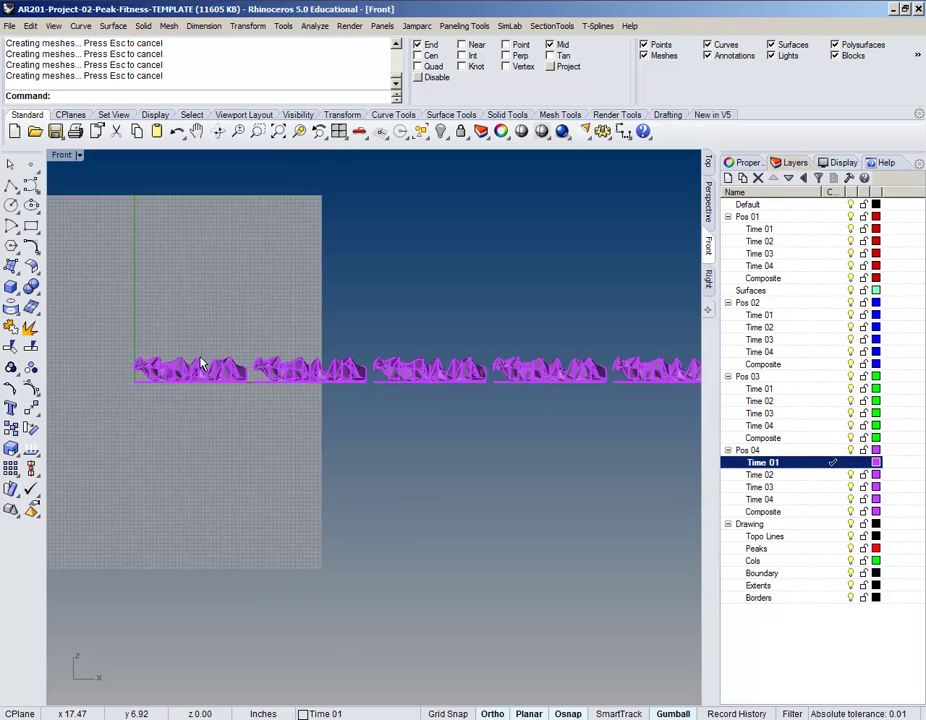
key(Right)
key(Right)
Select all heightfield surfaces and their coloured frames in the Front view, checking the selection in the Perspective and Top views
mouse_move(66, 283)
mouse_down()
mouse_move(407, 405)
mouse_move(692, 407)
mouse_move(692, 421)
mouse_up()
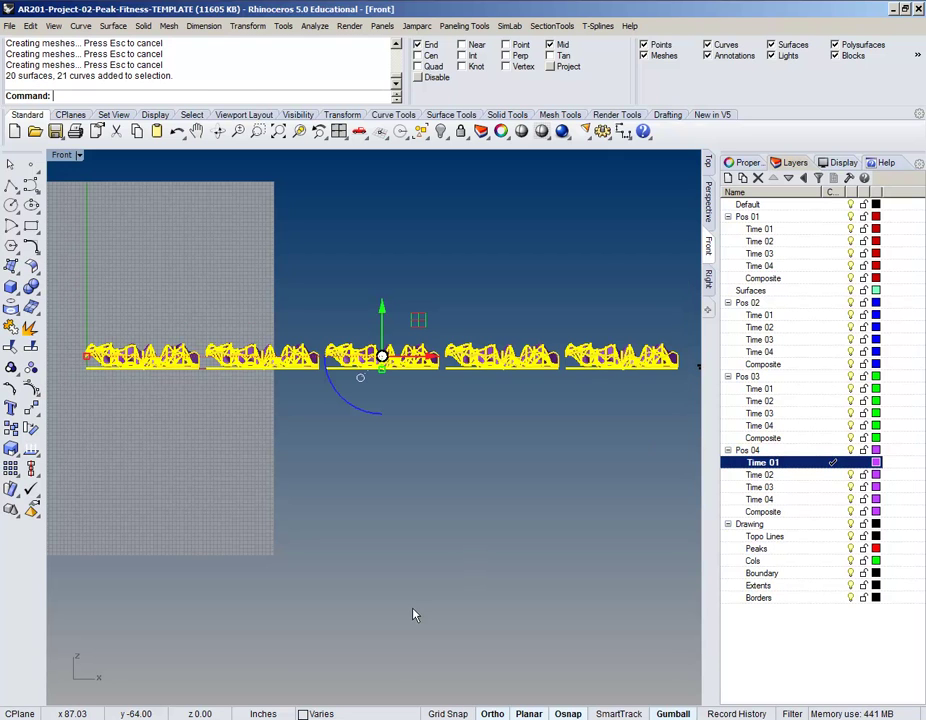
click(707, 195)
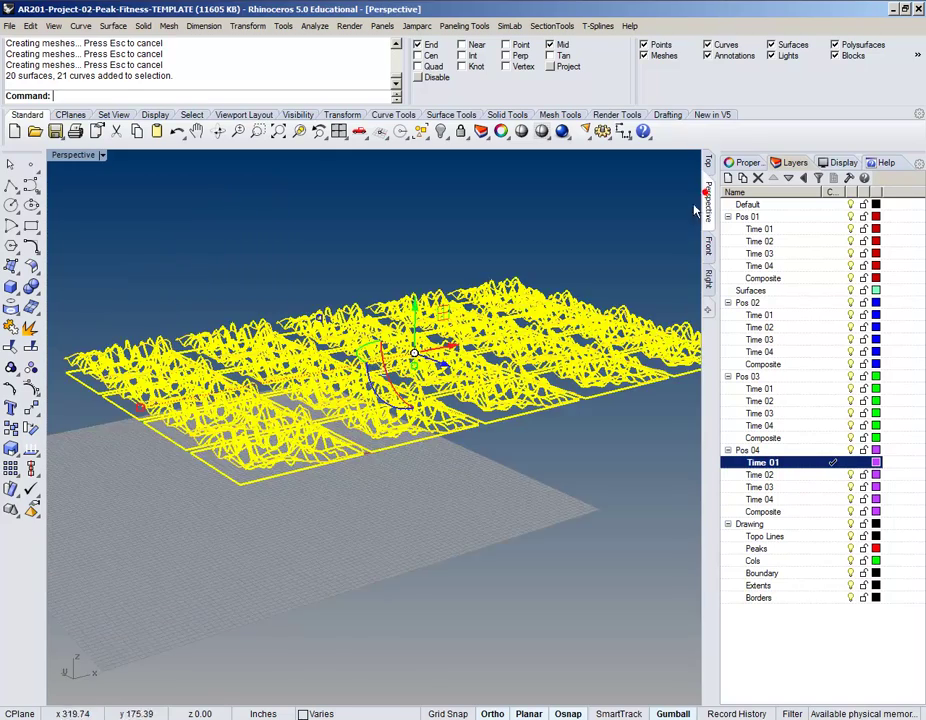
right_drag(400, 340, 673, 263)
click(707, 164)
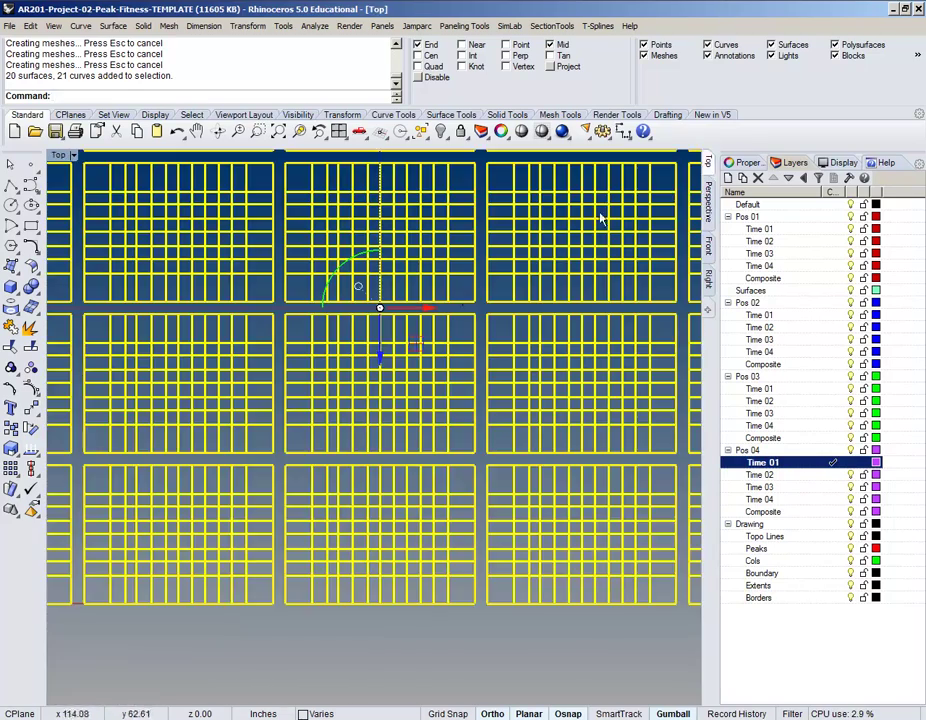
click(709, 248)
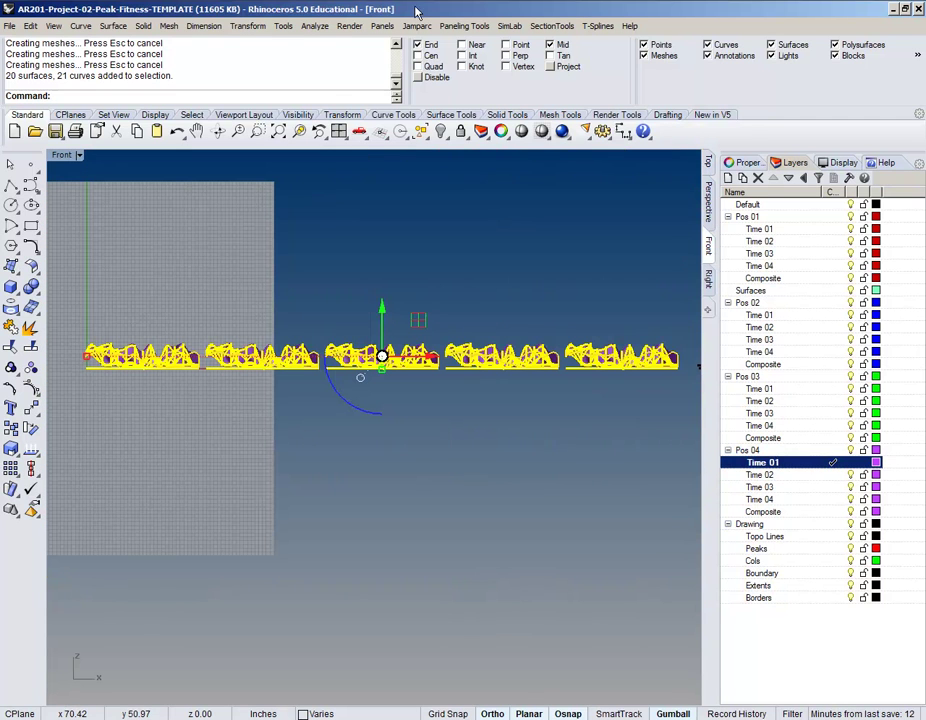
Align the bottoms of the selected surfaces and frames to the first frame's base-line endpoint at the origin in the Front view
click(254, 26)
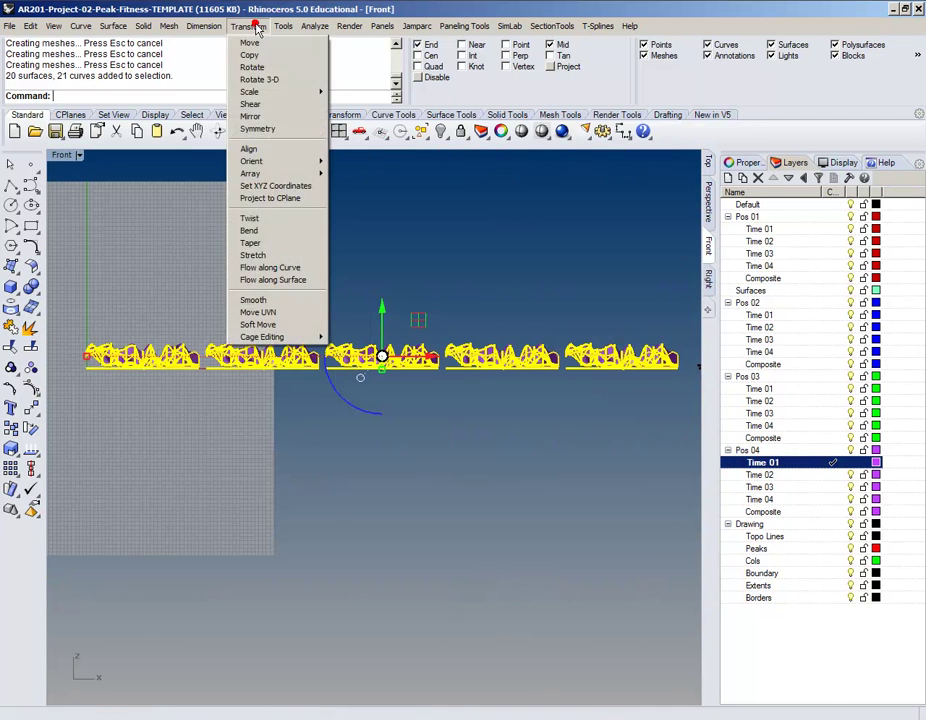
click(272, 149)
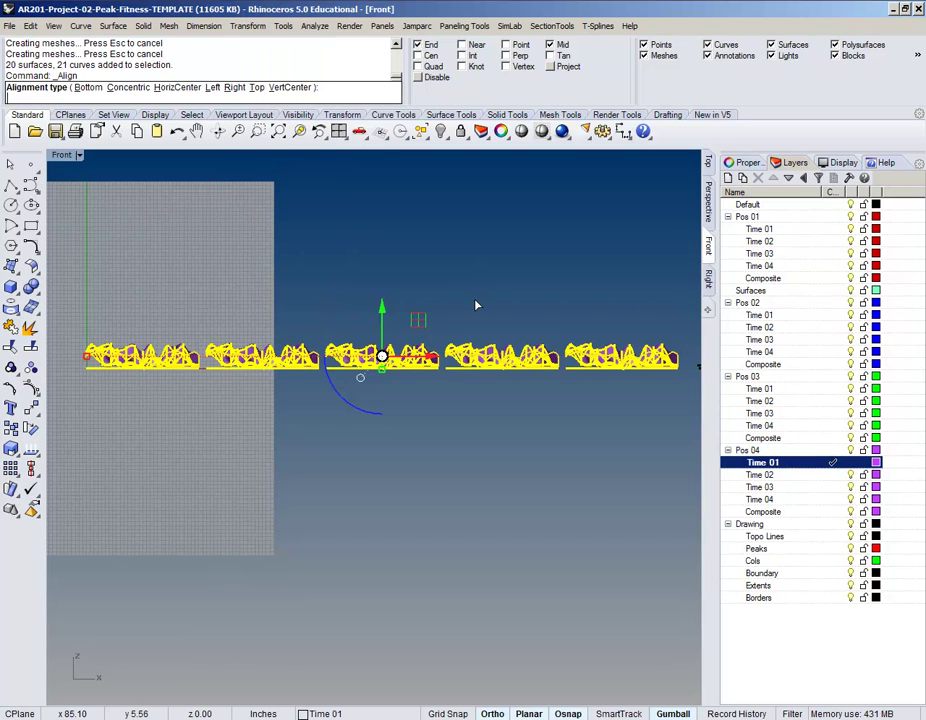
mouse_move(316, 425)
right_down()
mouse_move(337, 434)
mouse_move(310, 432)
right_up()
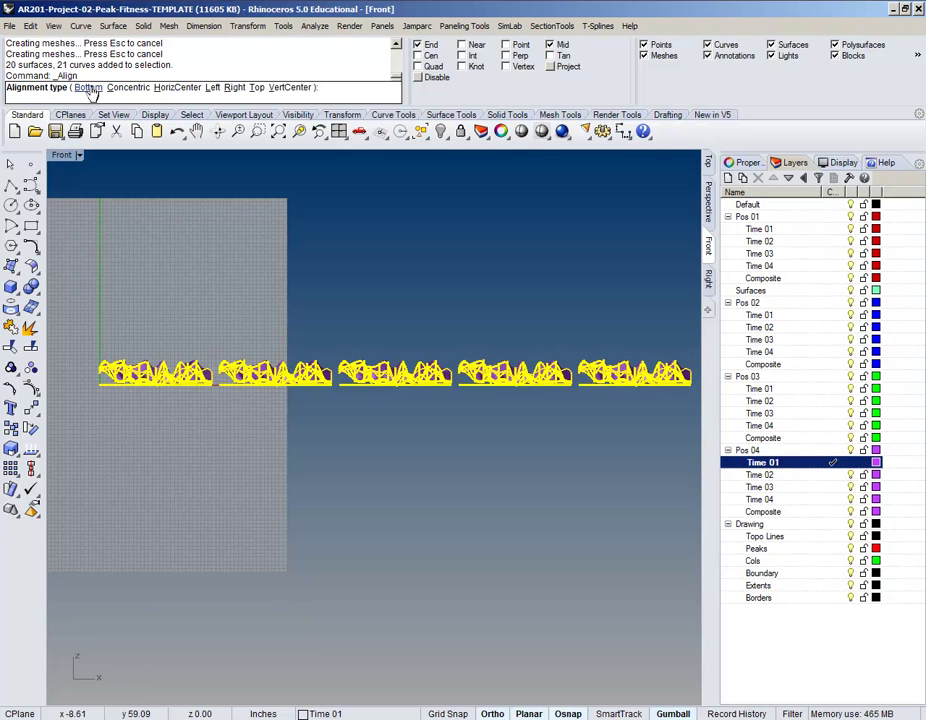
click(89, 88)
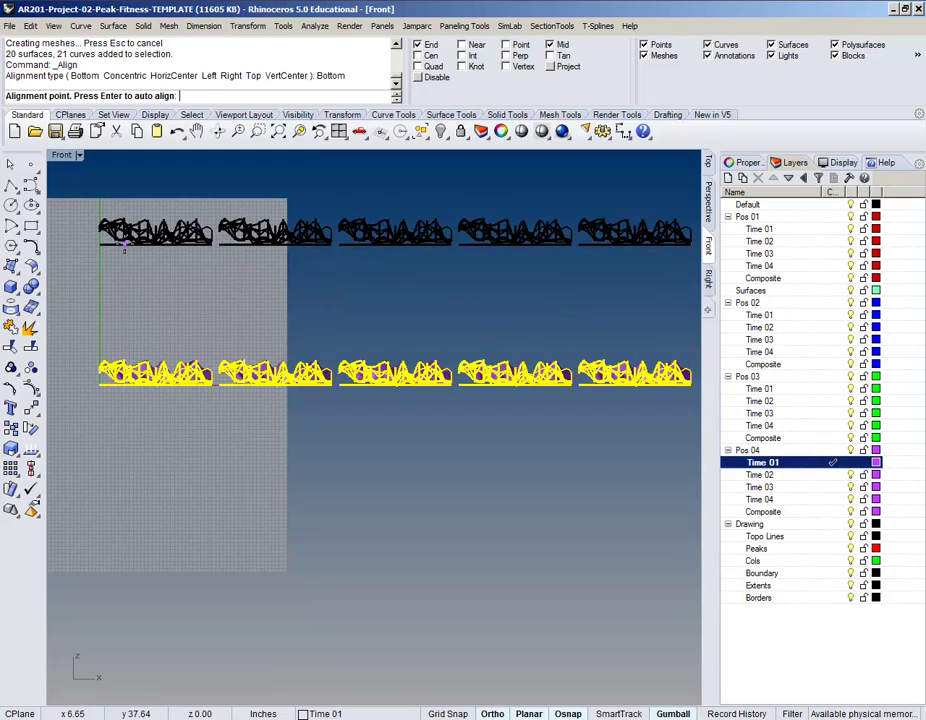
scroll(124, 246, up, 5)
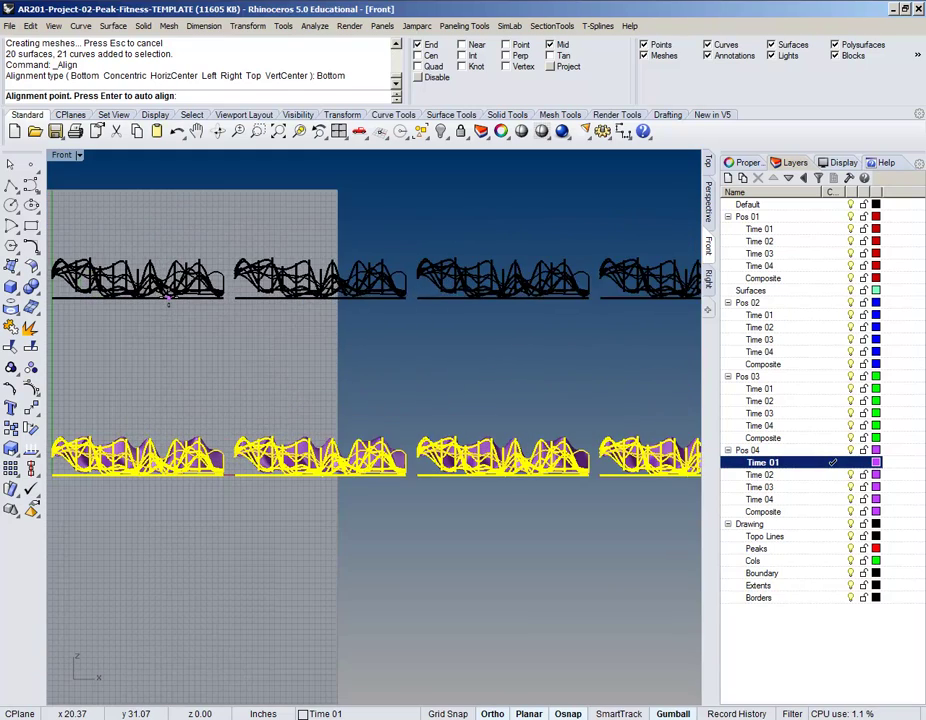
scroll(178, 322, up, 6)
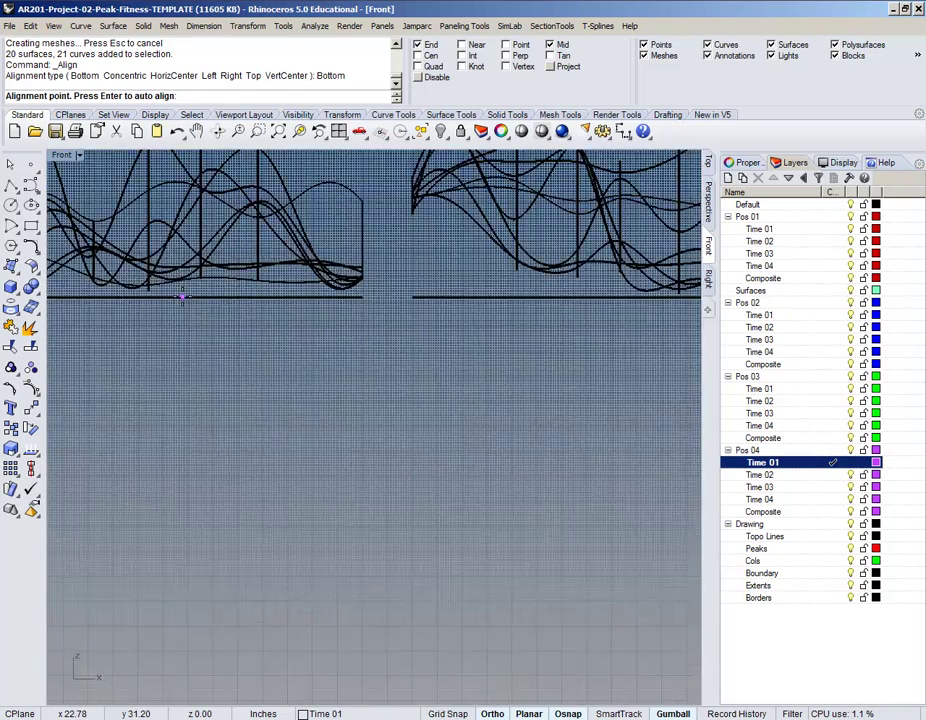
right_drag(182, 298, 422, 378)
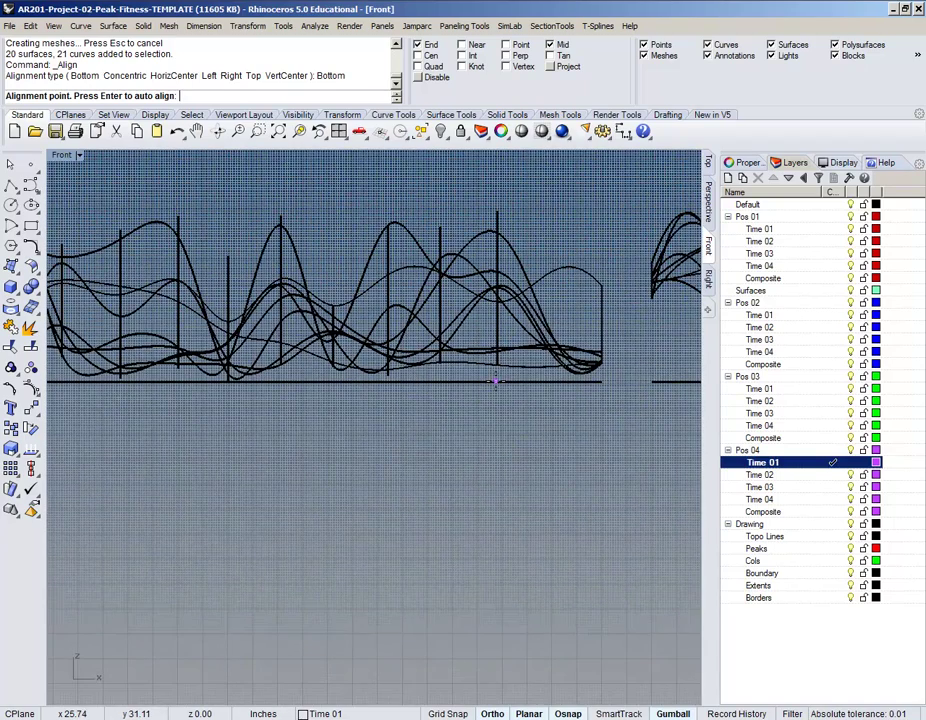
scroll(513, 378, down, 5)
right_drag(467, 384, 349, 290)
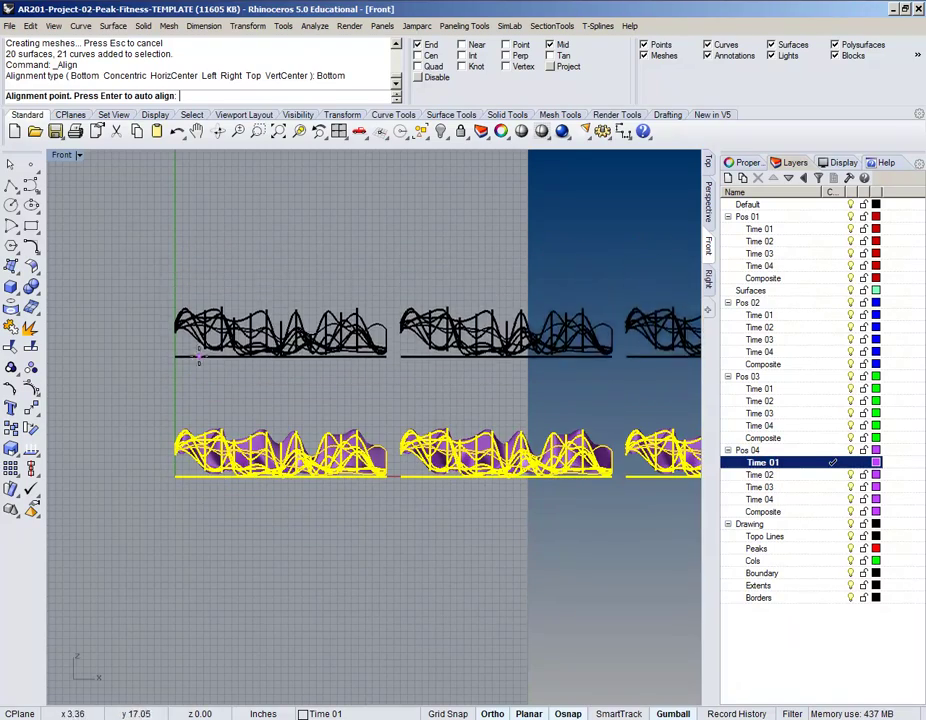
scroll(229, 405, up, 6)
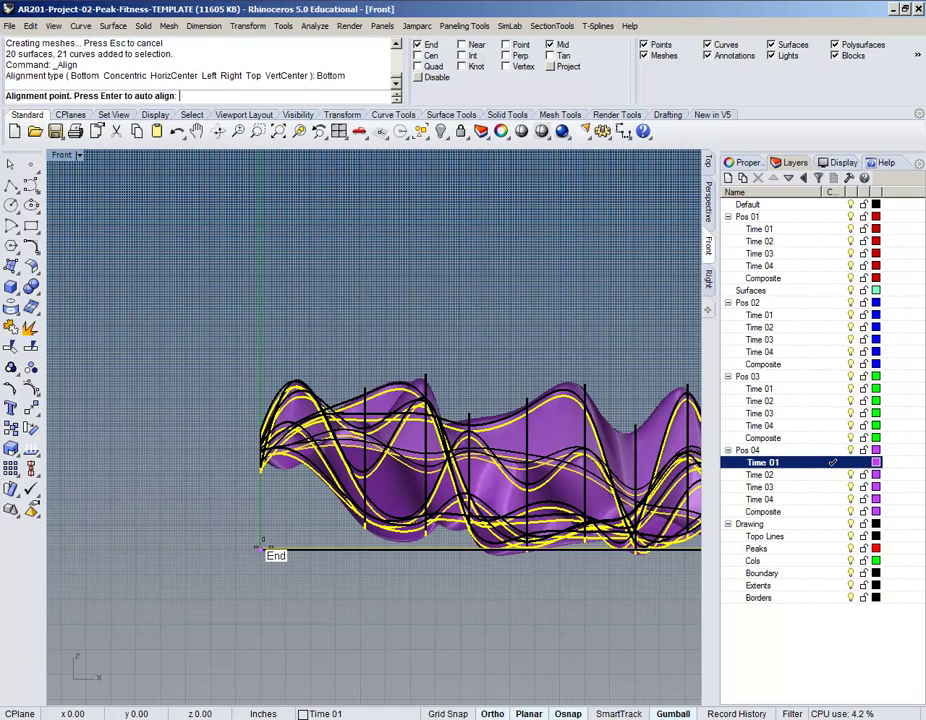
click(261, 547)
Inspect the aligned surfaces' low points against the base line, along the row up to the black drawing frames
scroll(306, 362, down, 8)
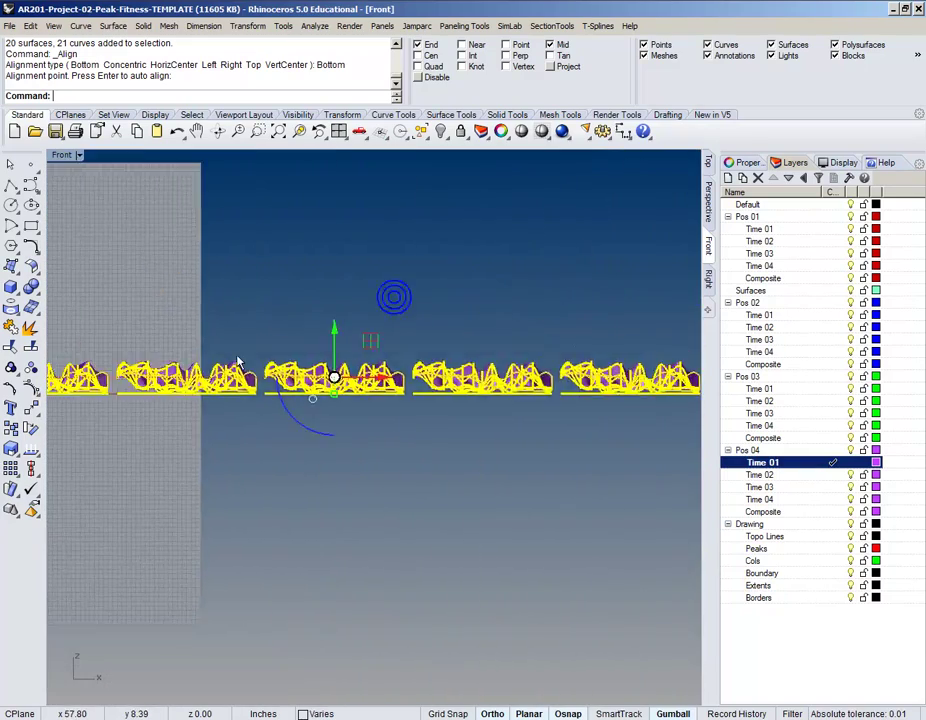
scroll(244, 356, up, 6)
scroll(212, 423, up, 4)
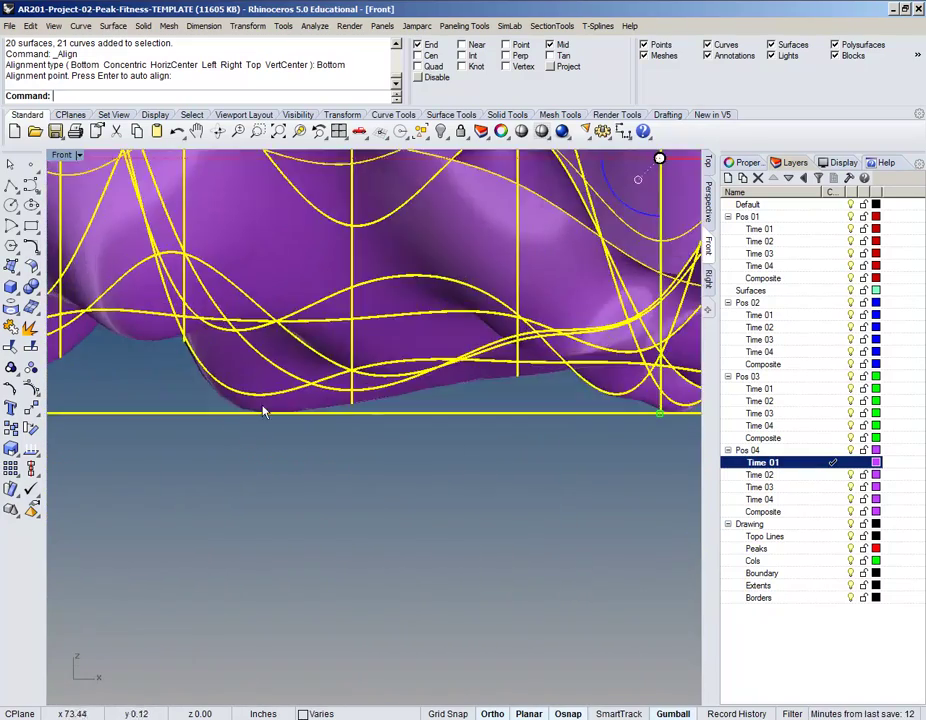
scroll(279, 420, down, 5)
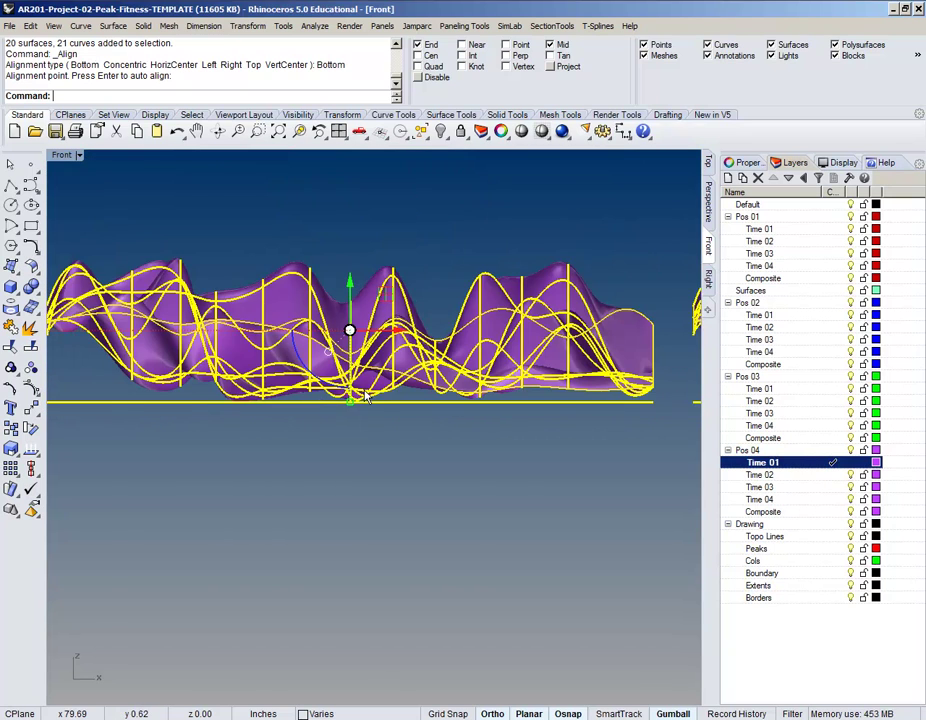
scroll(367, 397, down, 2)
scroll(374, 403, down, 3)
click(466, 430)
right_drag(466, 430, 370, 444)
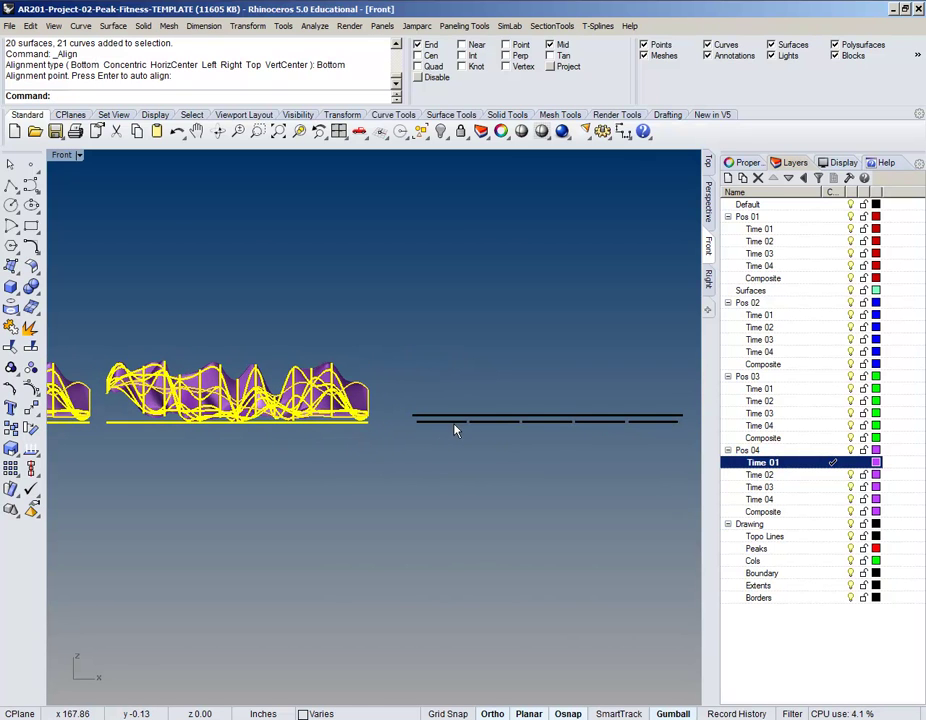
Examine the black drawing frames beside the heightfields in the Perspective view, leaving everything unselected
click(708, 208)
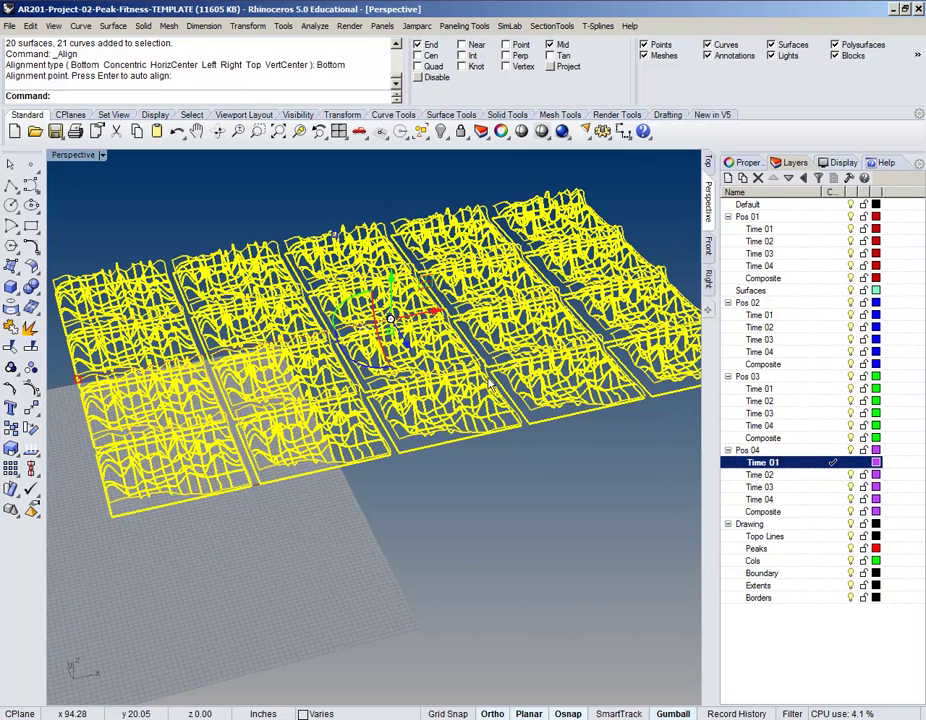
scroll(313, 383, up, 3)
scroll(313, 383, down, 2)
scroll(410, 376, up, 8)
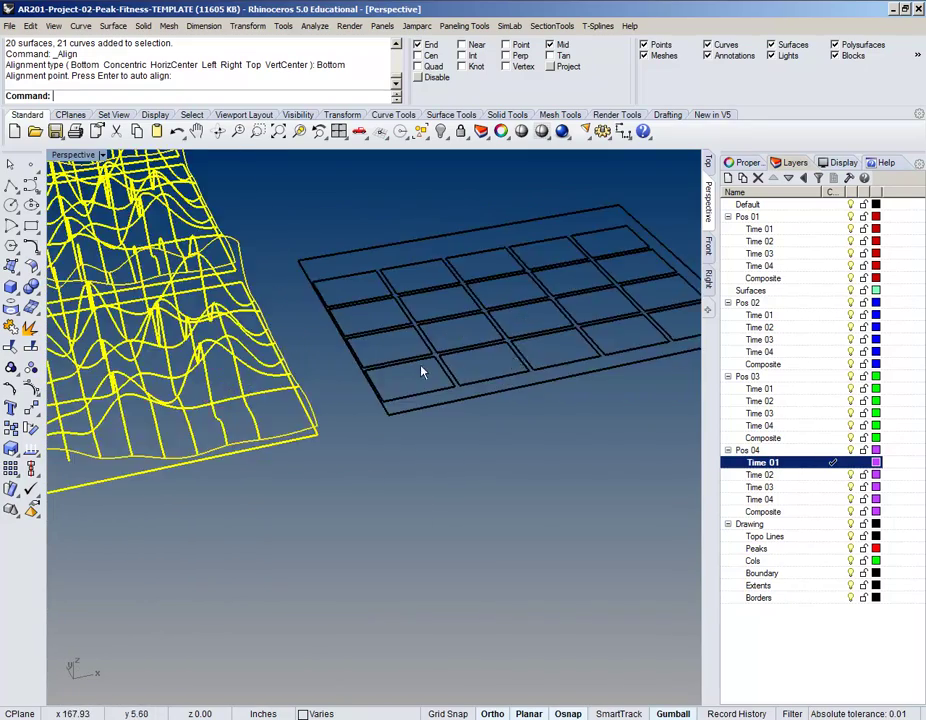
right_drag(526, 380, 536, 324)
drag(245, 318, 690, 498)
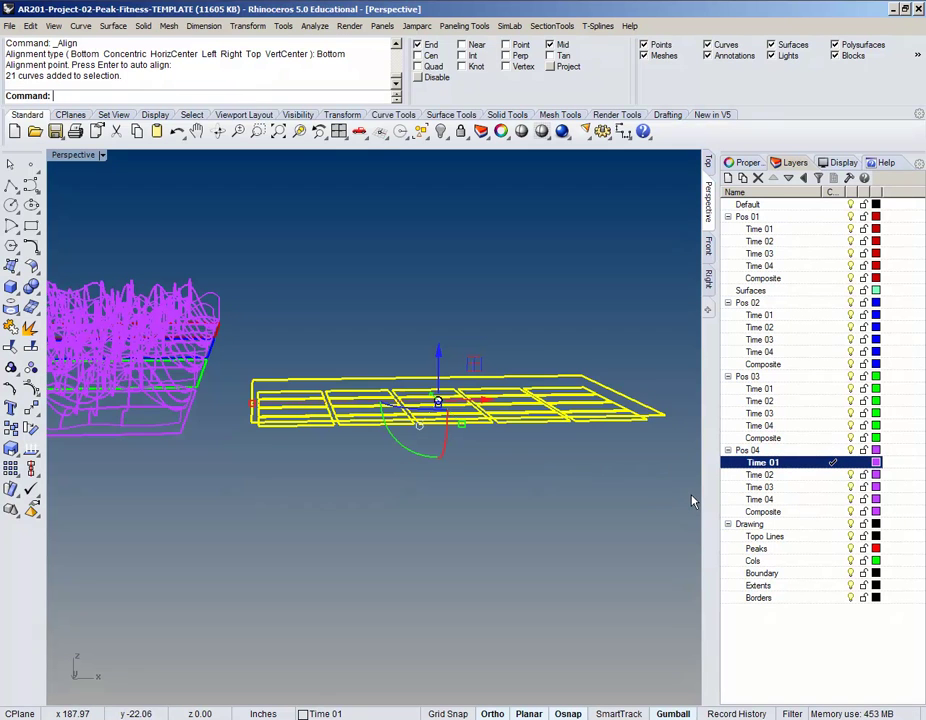
key(Escape)
Compare the height of the black drawing frames with the coloured frames' base line using the Top, Right and Front views
click(708, 163)
scroll(460, 263, down, 5)
right_drag(460, 263, 374, 327)
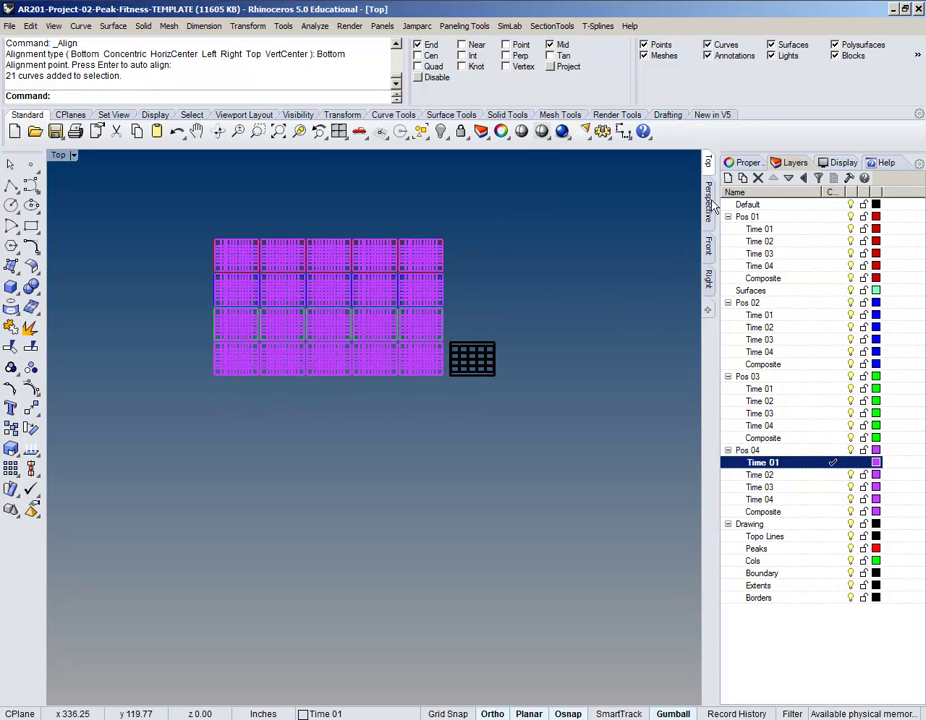
click(708, 277)
scroll(570, 335, down, 5)
scroll(351, 374, up, 2)
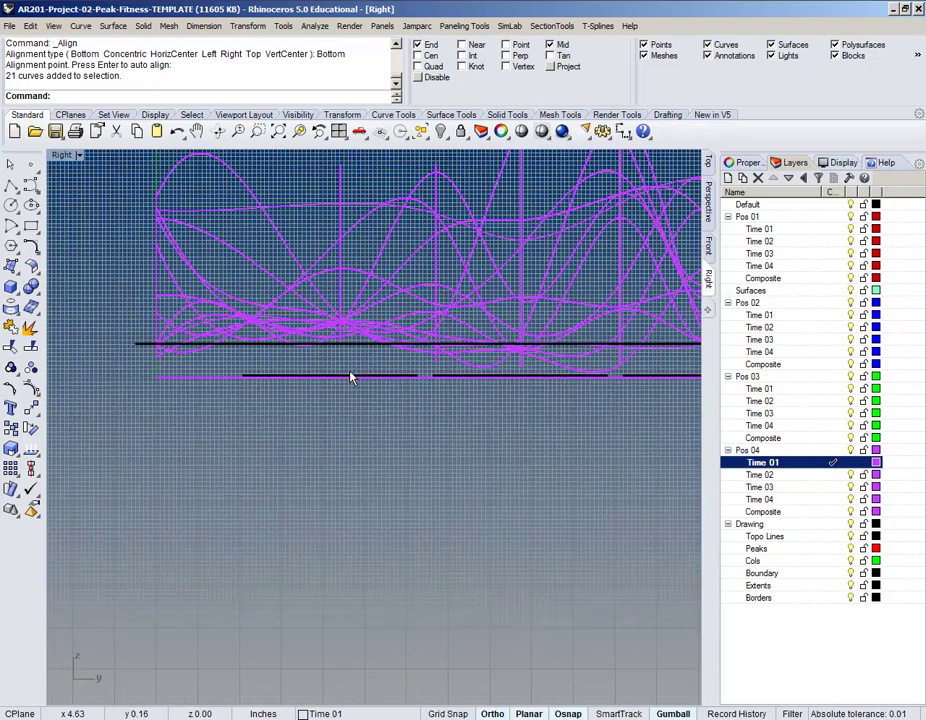
scroll(351, 376, down, 3)
right_drag(480, 378, 221, 364)
scroll(336, 357, down, 3)
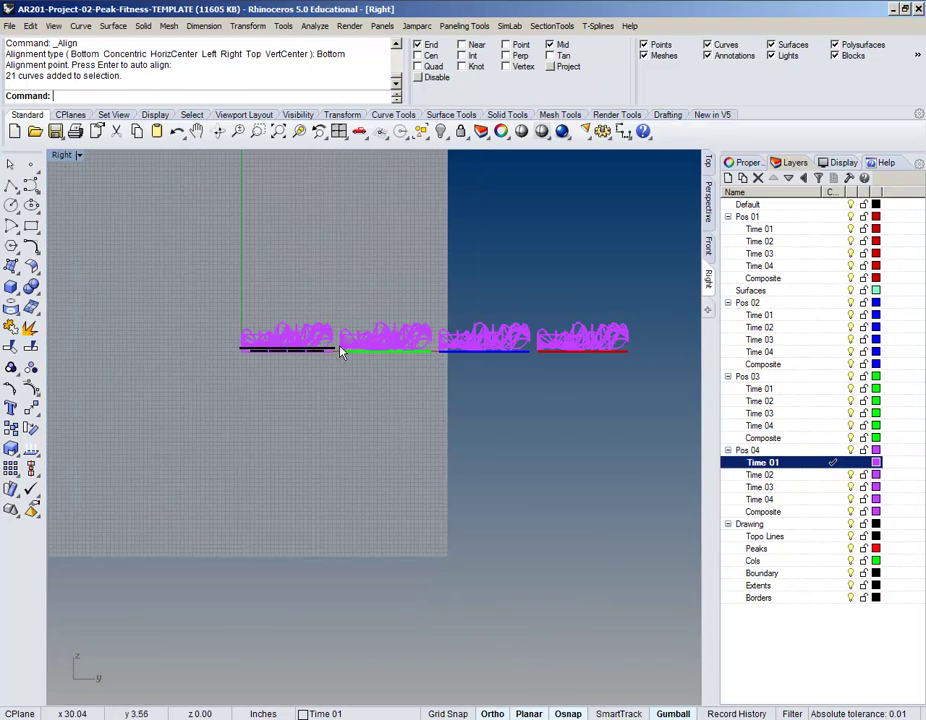
click(708, 245)
right_drag(661, 290, 304, 337)
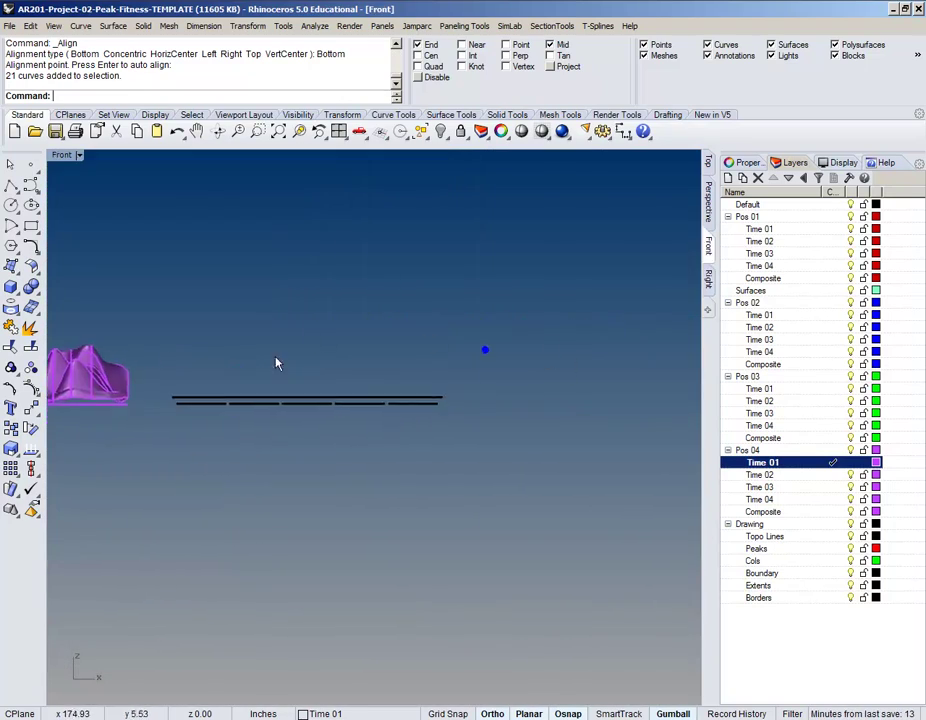
Align the bottoms of all black drawing frame curves to an endpoint of their lower frames in the Front view
drag(155, 374, 434, 409)
right_click(254, 78)
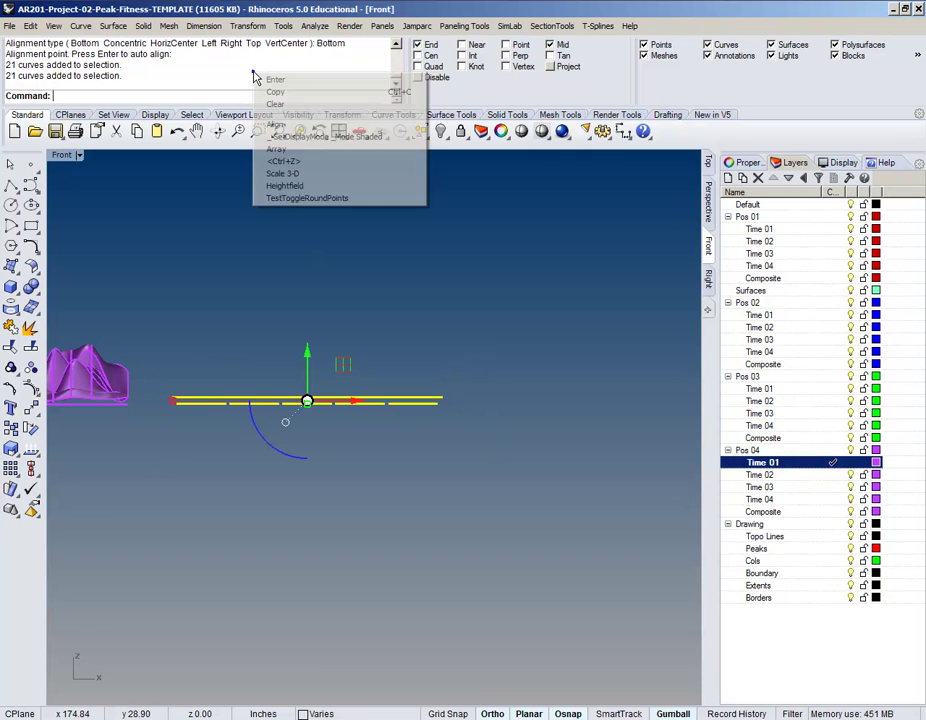
click(292, 117)
right_drag(155, 364, 320, 352)
click(88, 87)
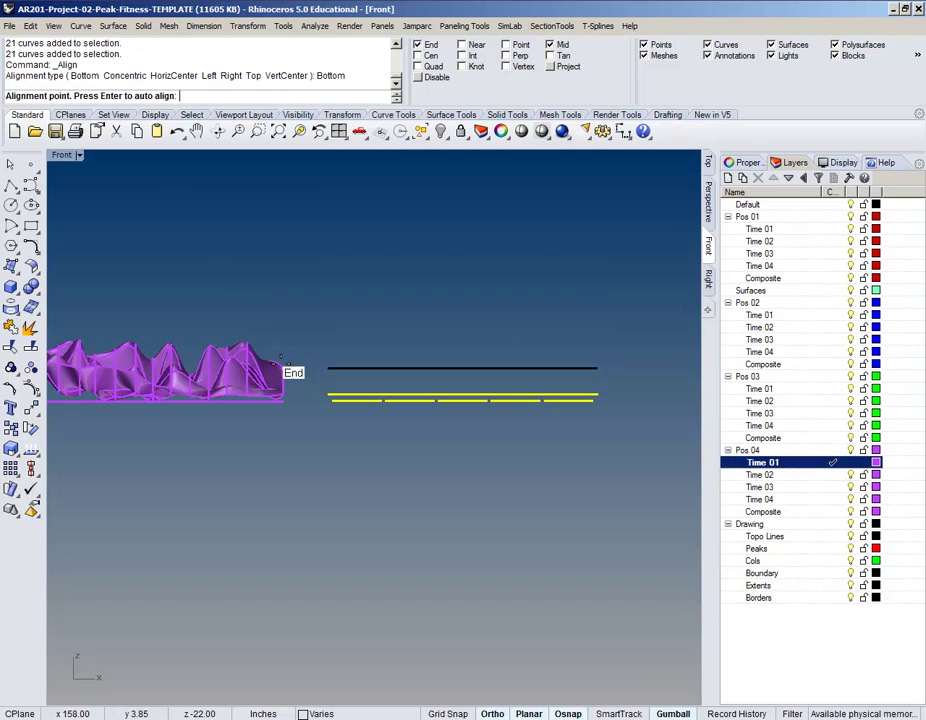
scroll(320, 390, up, 5)
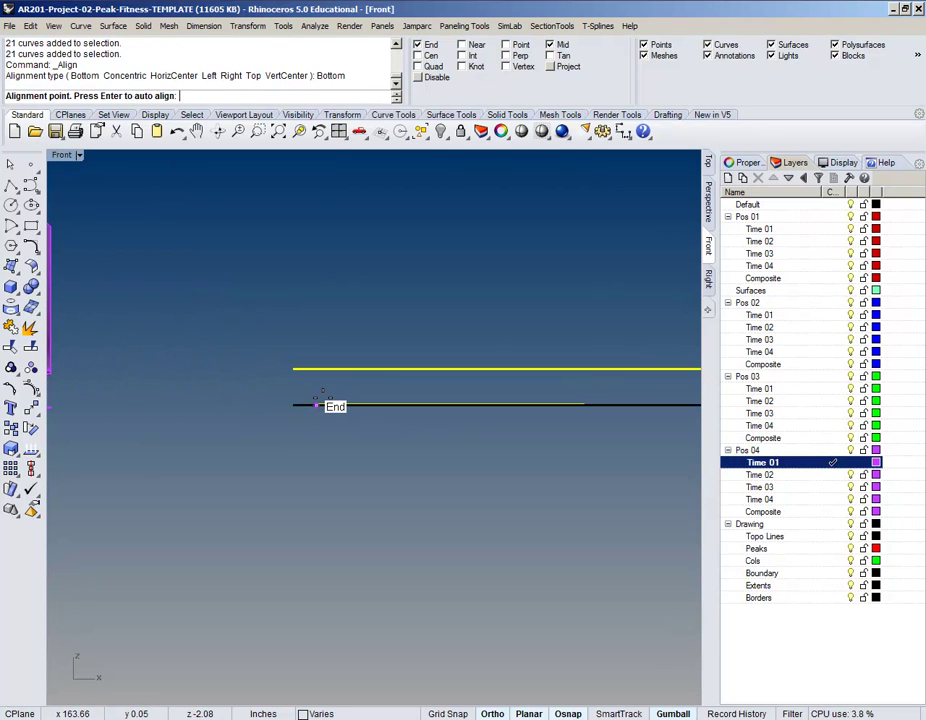
scroll(322, 390, down, 5)
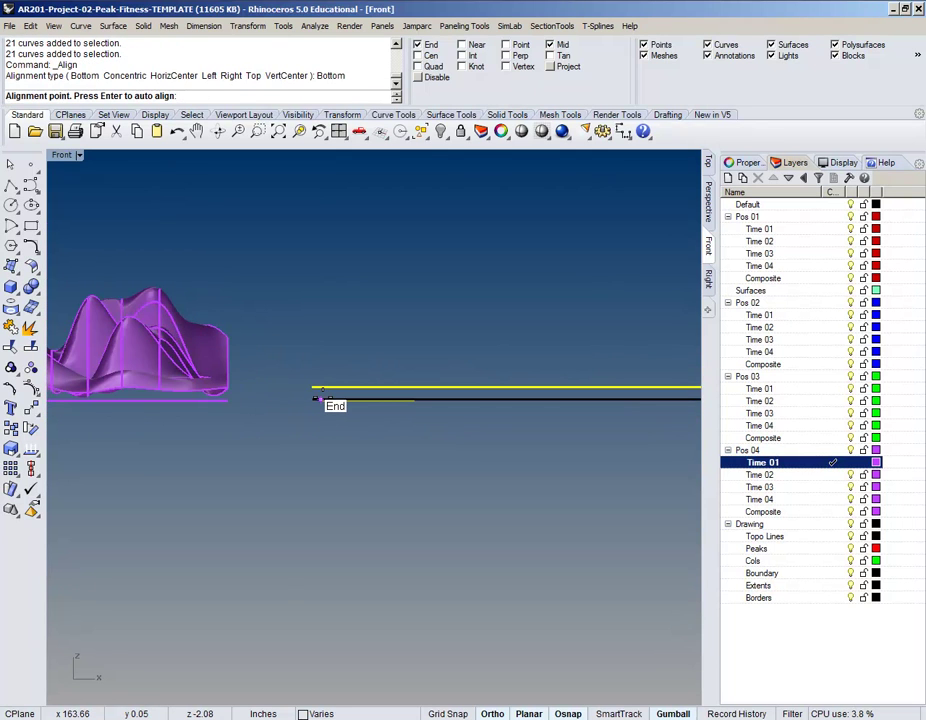
scroll(318, 398, up, 3)
click(323, 401)
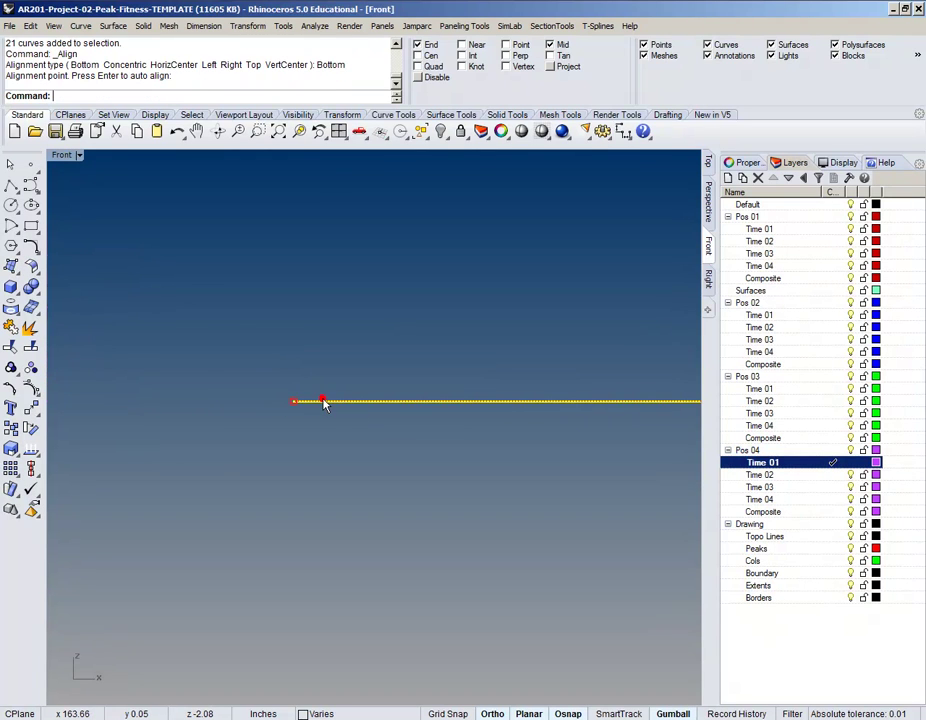
Clear the selection, check the aligned drawing frames beside the heightfields in the Front view, and return to the Top view
scroll(320, 410, down, 3)
scroll(289, 409, up, 3)
click(312, 372)
scroll(340, 343, down, 5)
scroll(340, 343, down, 3)
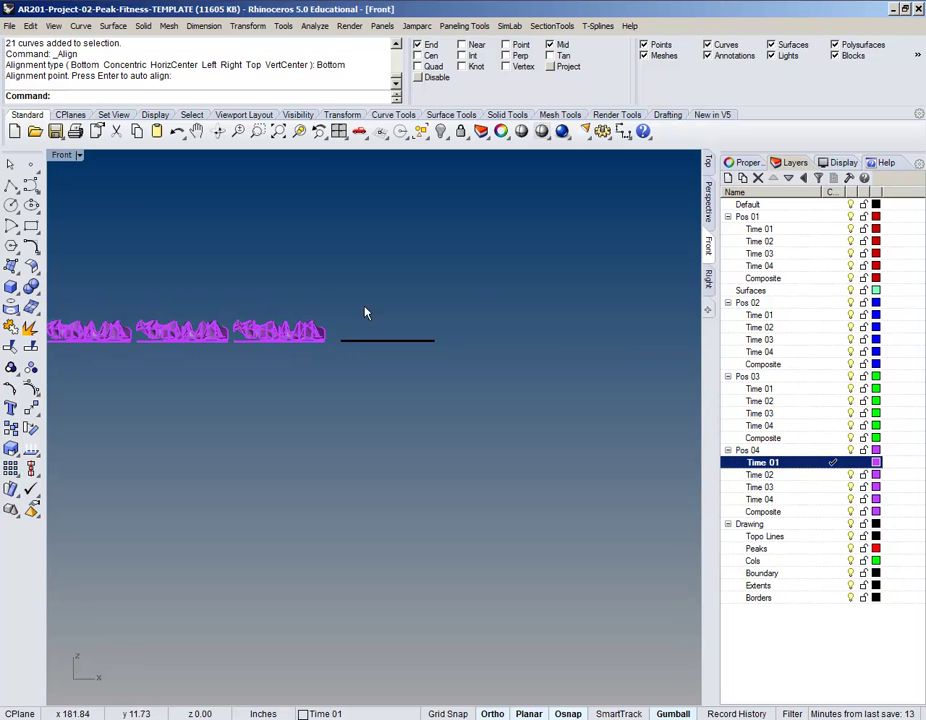
click(710, 195)
click(708, 163)
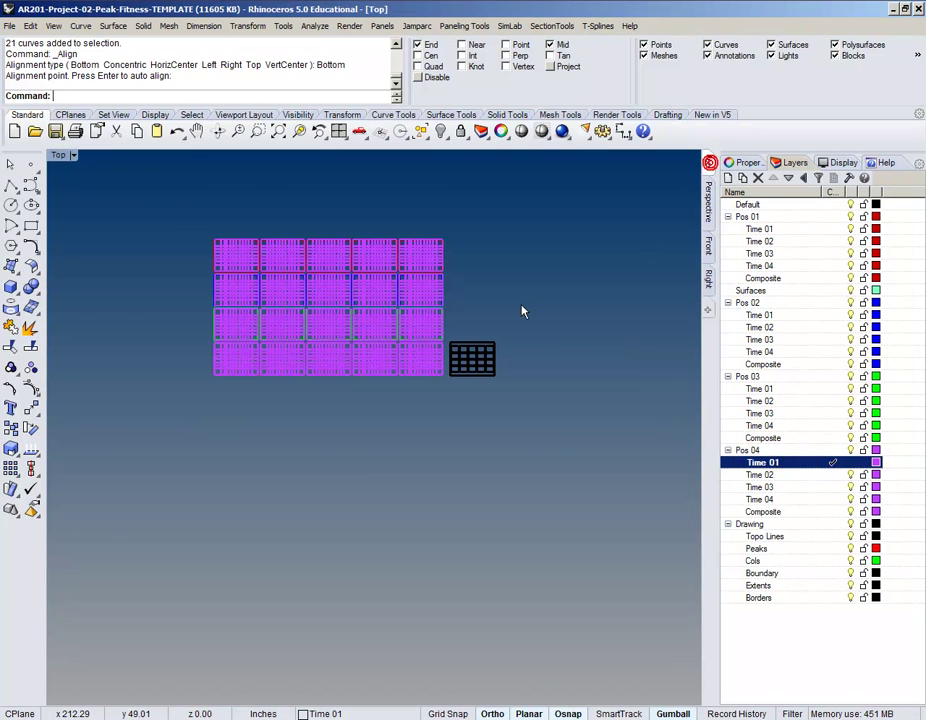
Make the Topo Lines sublayer of Drawing the current layer
scroll(467, 302, up, 3)
right_drag(467, 302, 588, 333)
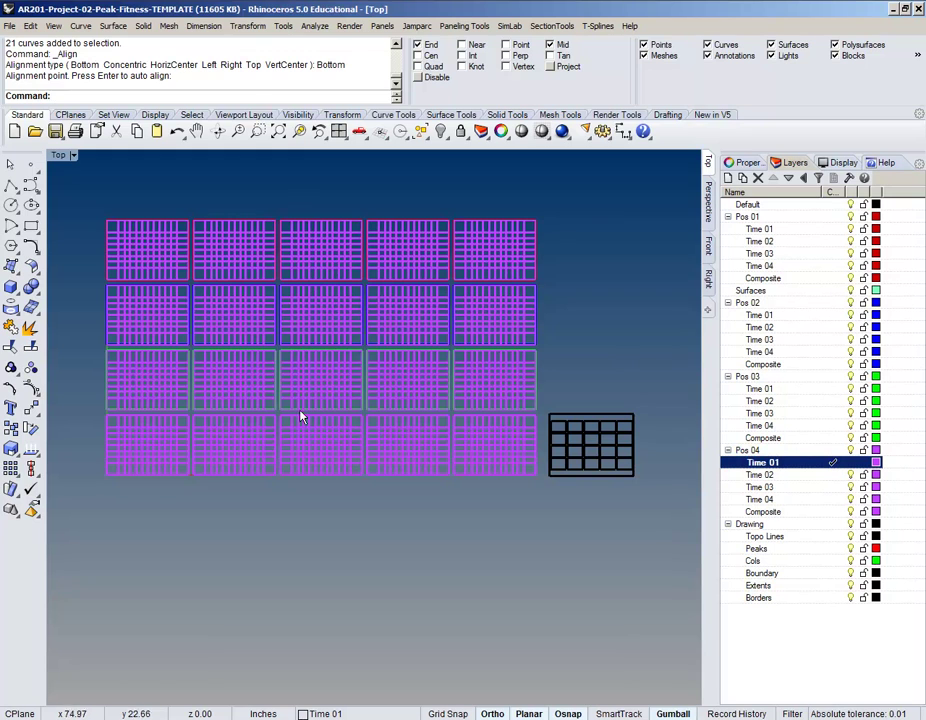
click(834, 537)
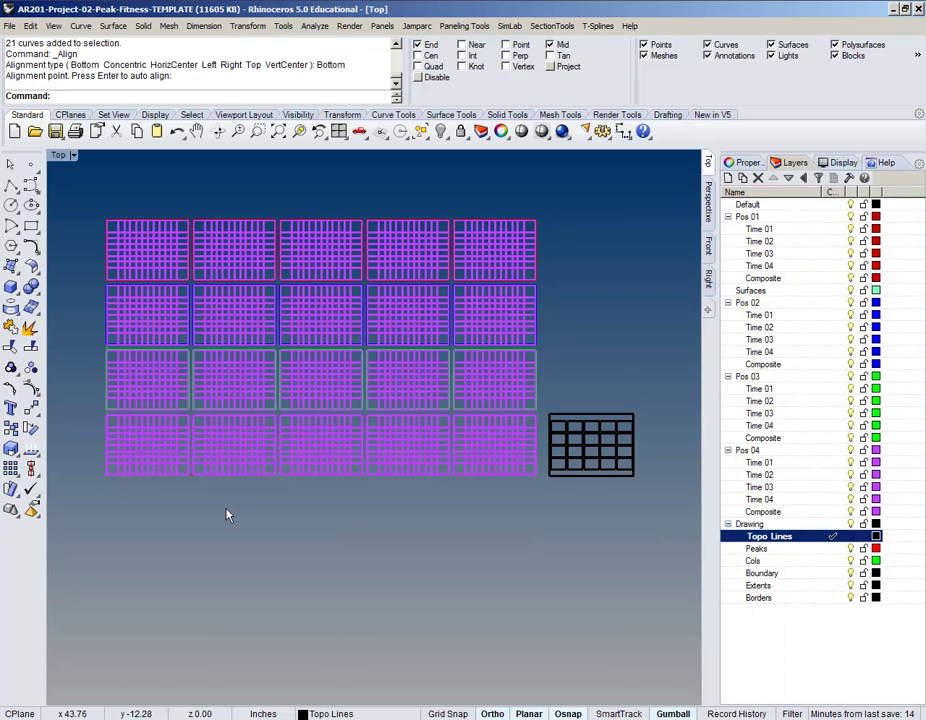
right_drag(227, 504, 244, 533)
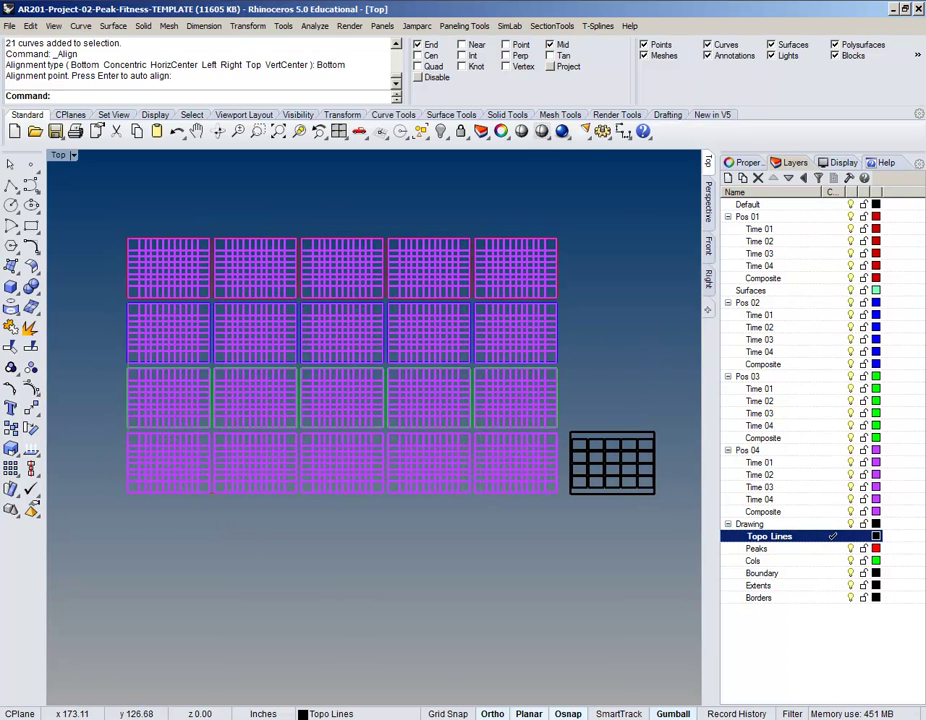
Start the Contour command in the Perspective view and set its curve joining option to ByContourPlane
click(709, 200)
right_drag(515, 335, 530, 425)
click(80, 26)
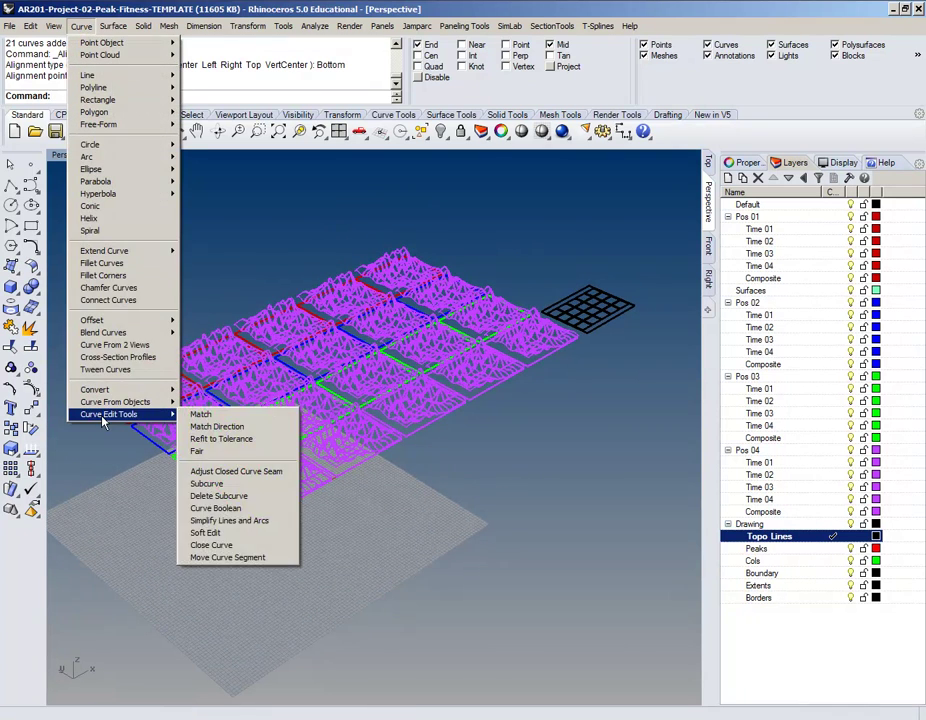
mouse_move(108, 403)
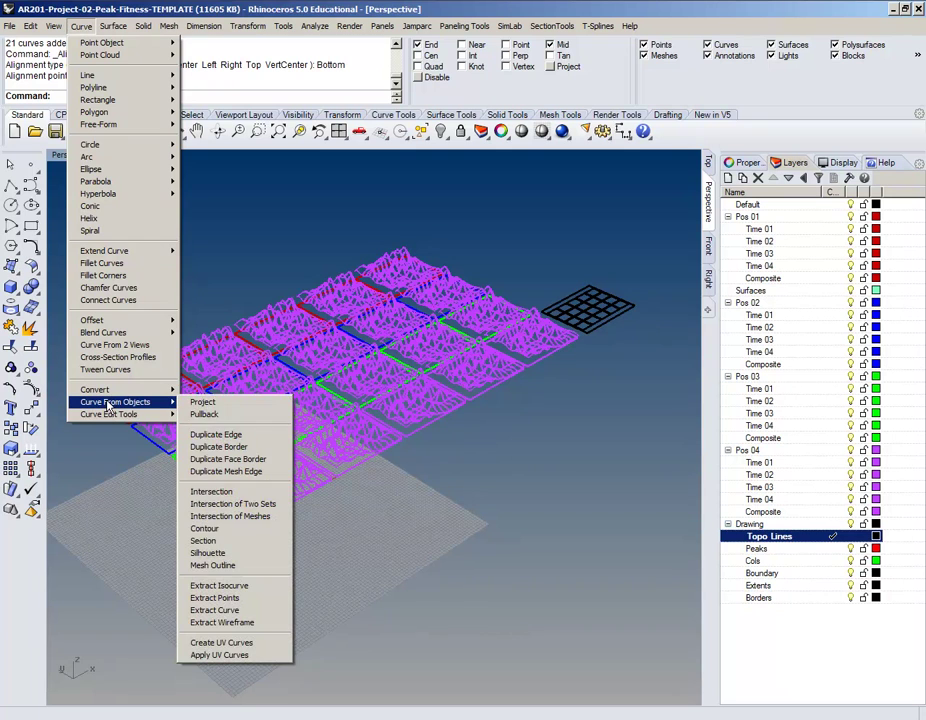
click(204, 529)
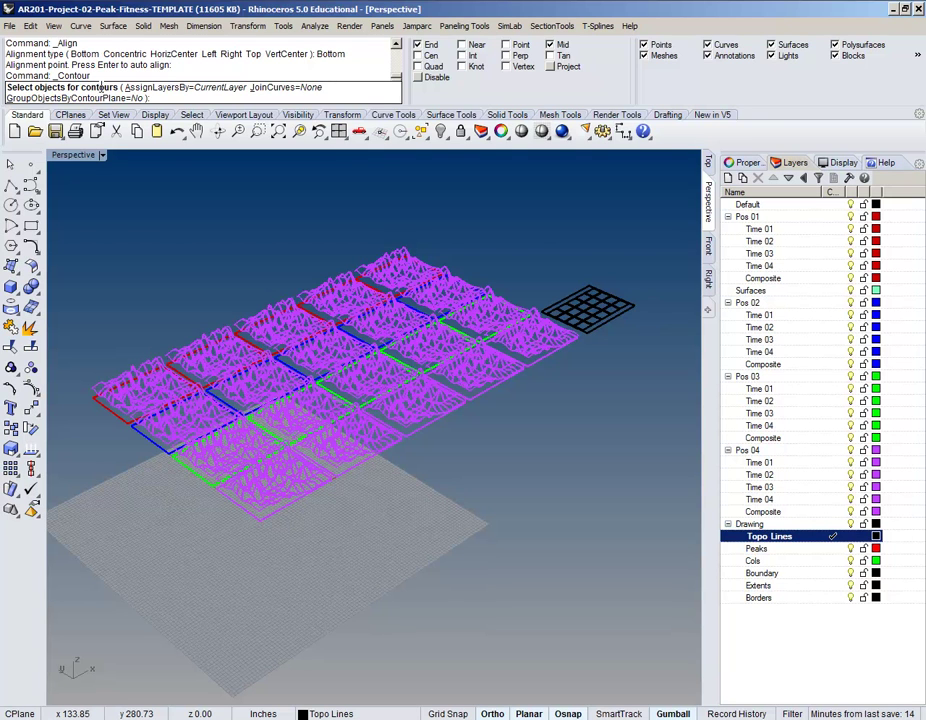
right_drag(380, 388, 373, 362)
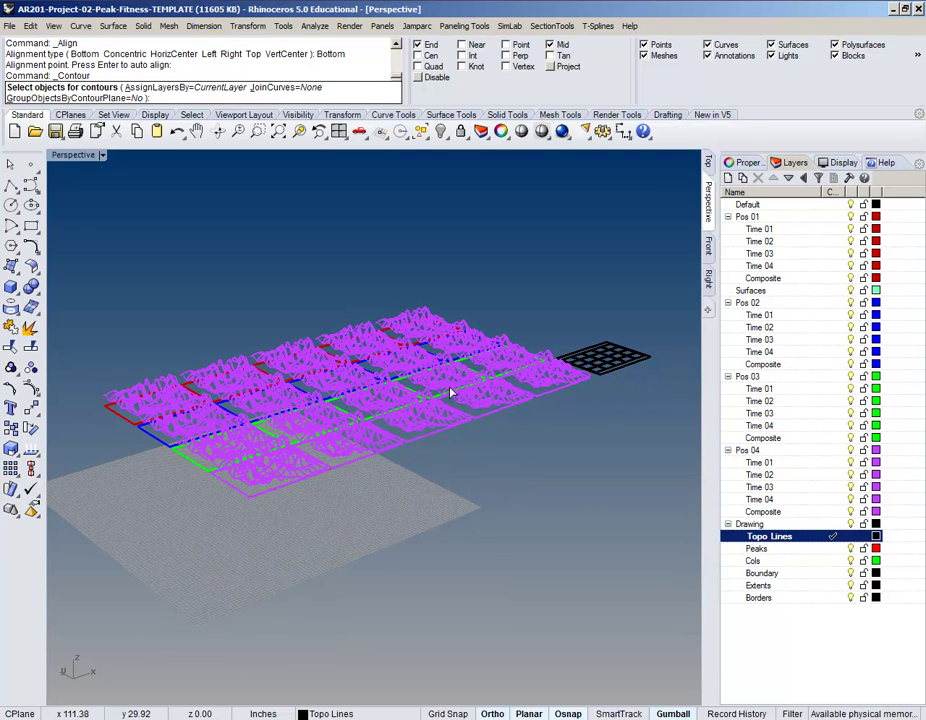
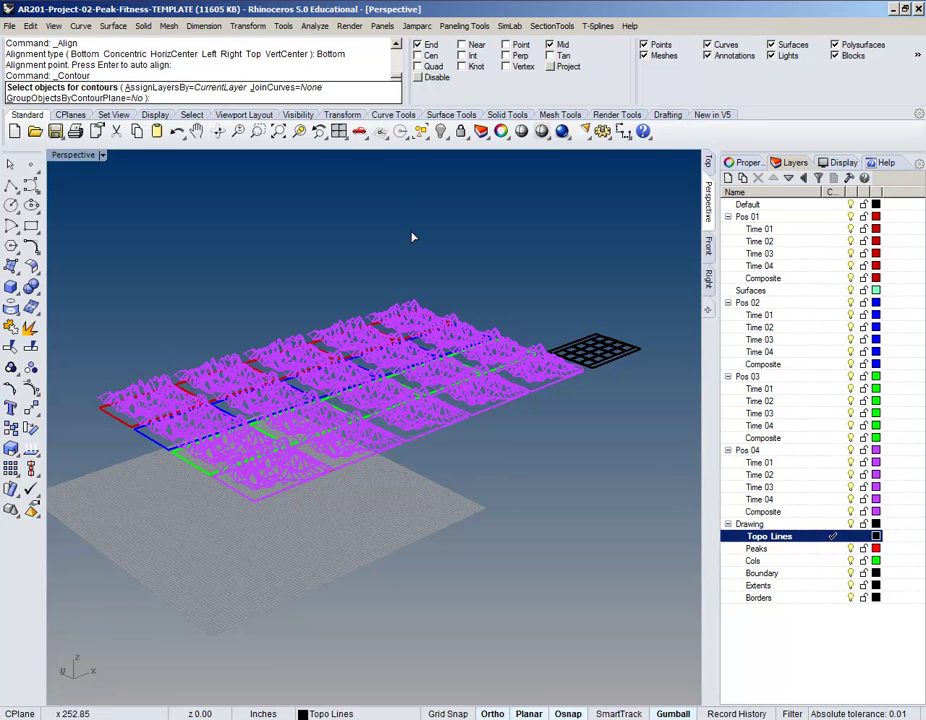
click(283, 93)
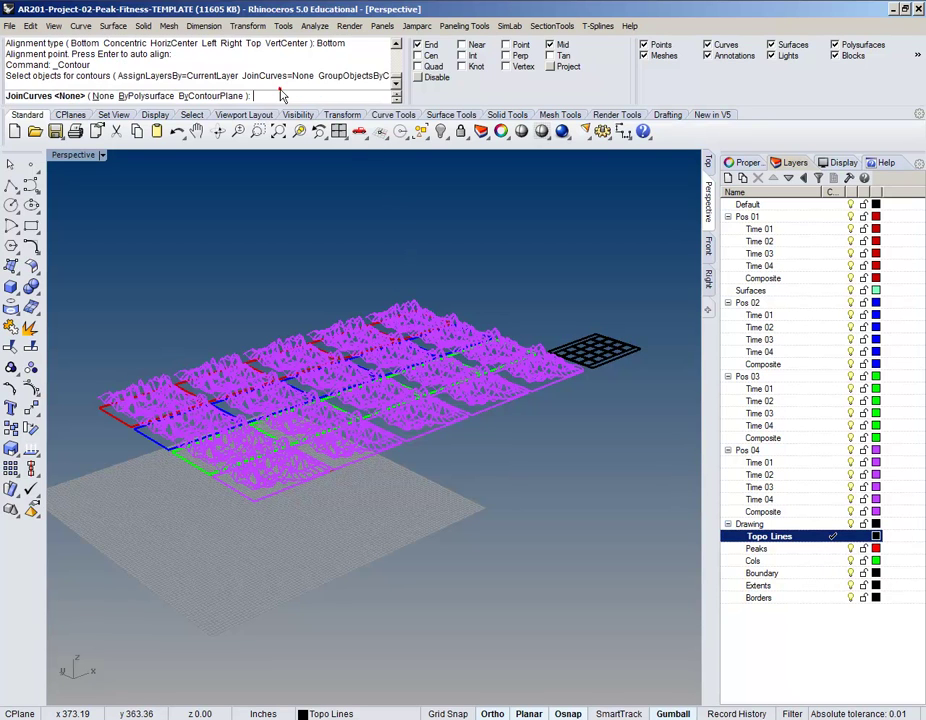
click(208, 96)
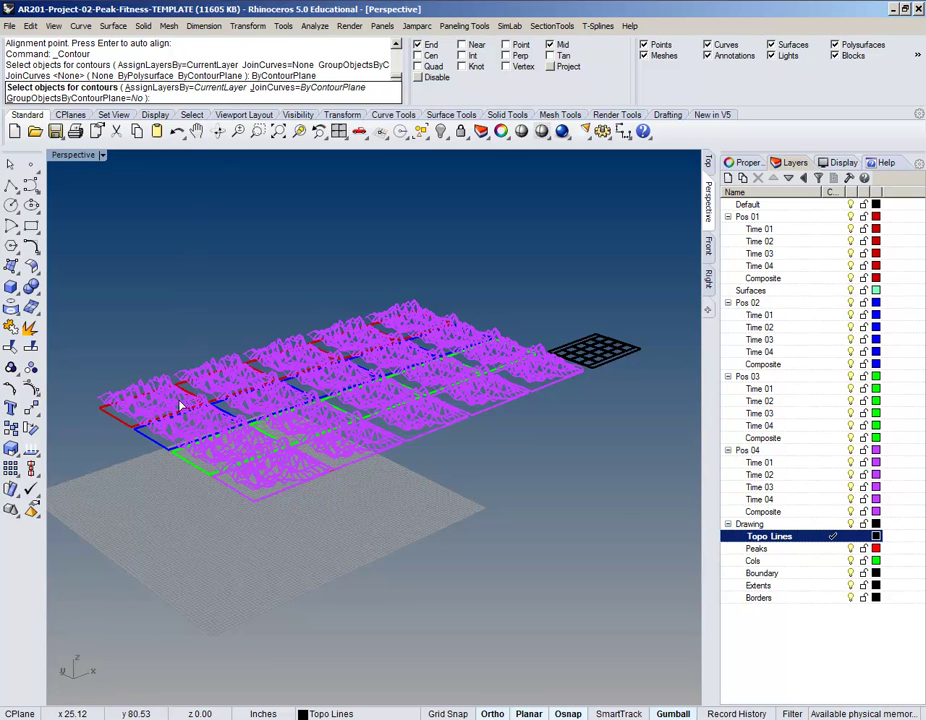
right_drag(440, 503, 570, 285)
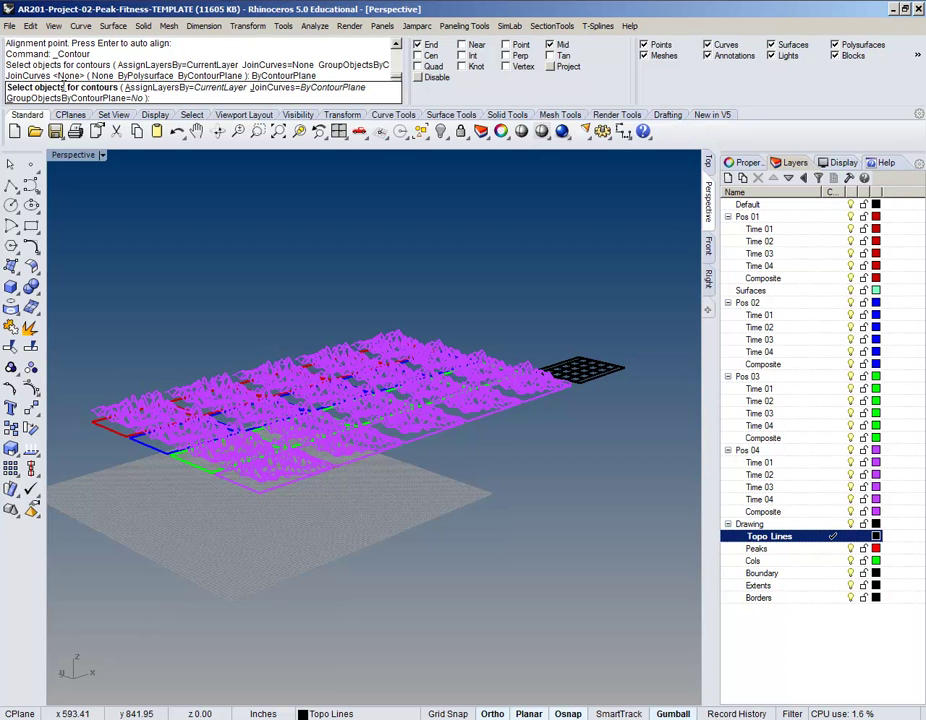
Select all heightfield surfaces by object type as the objects to contour
click(31, 26)
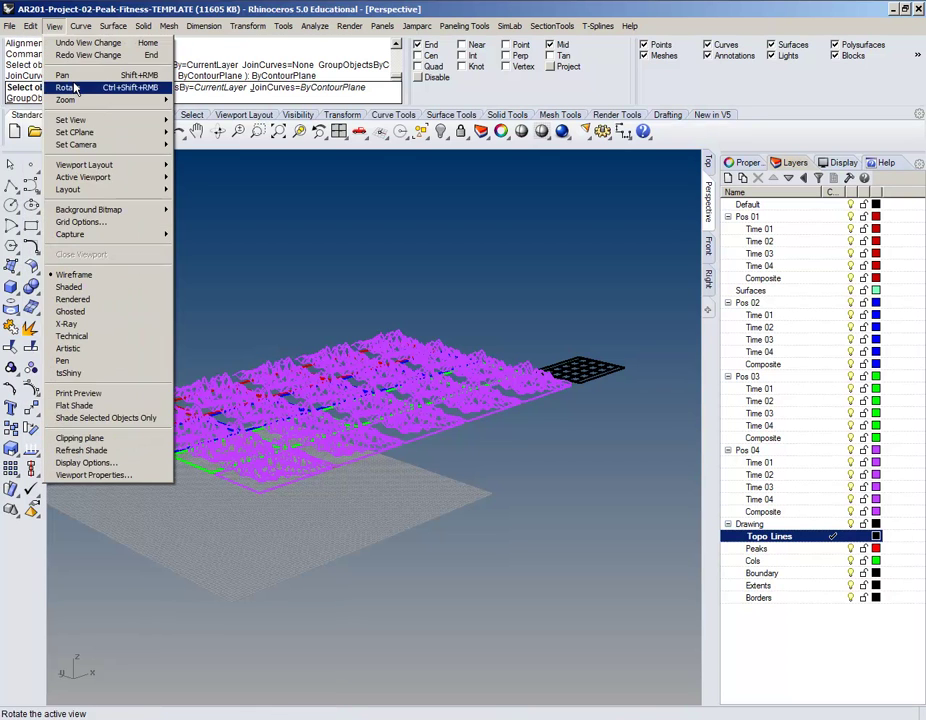
mouse_move(58, 157)
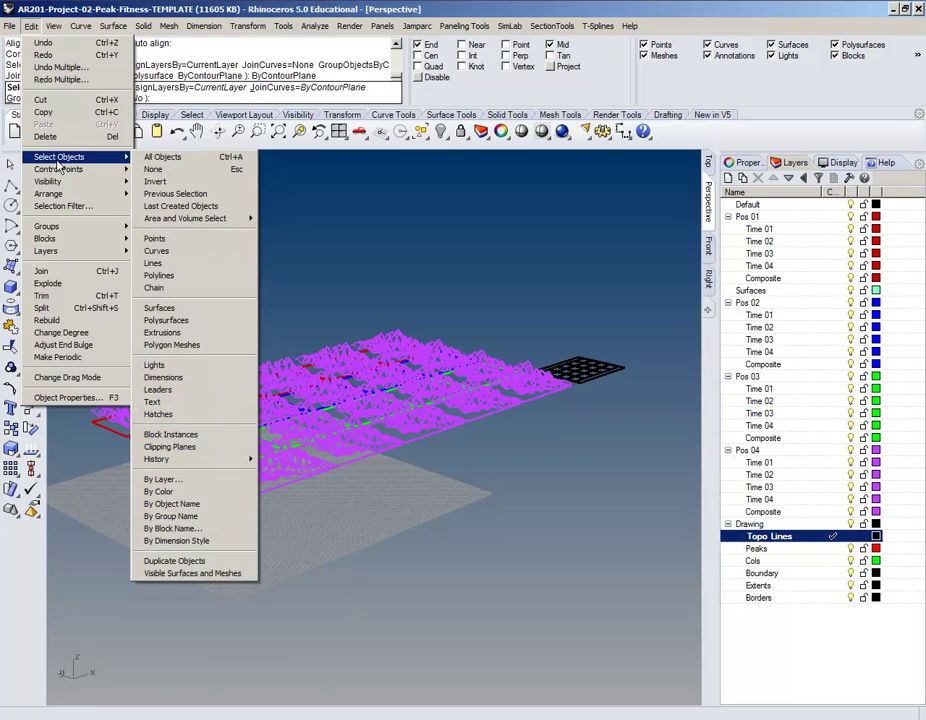
click(200, 316)
right_drag(533, 521, 525, 511)
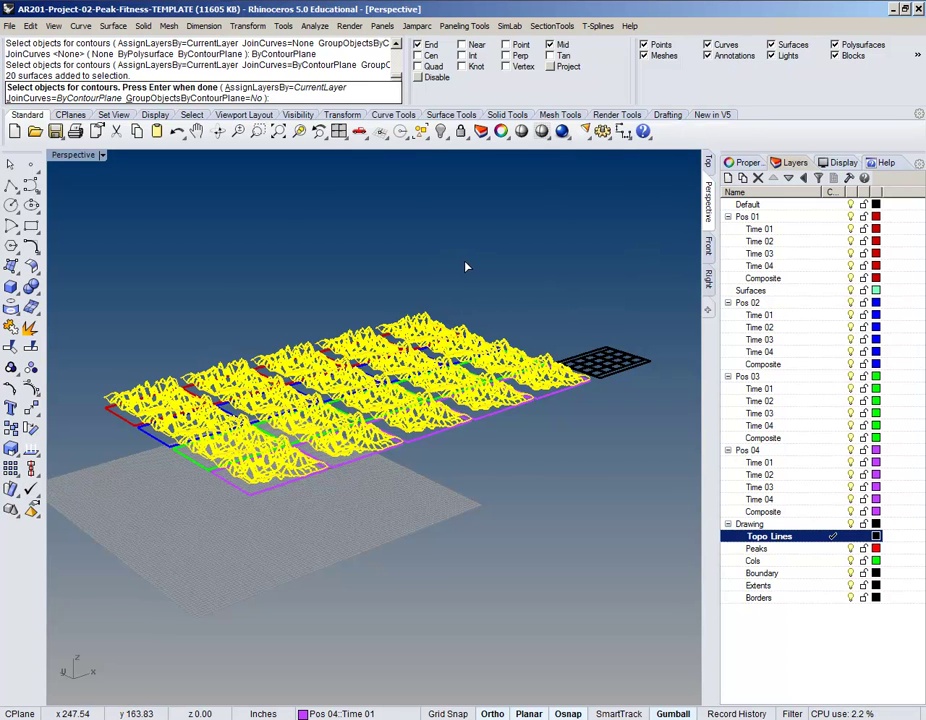
key(Return)
Exclude curves from the selection filter and window-select only the heightfield surfaces
click(716, 49)
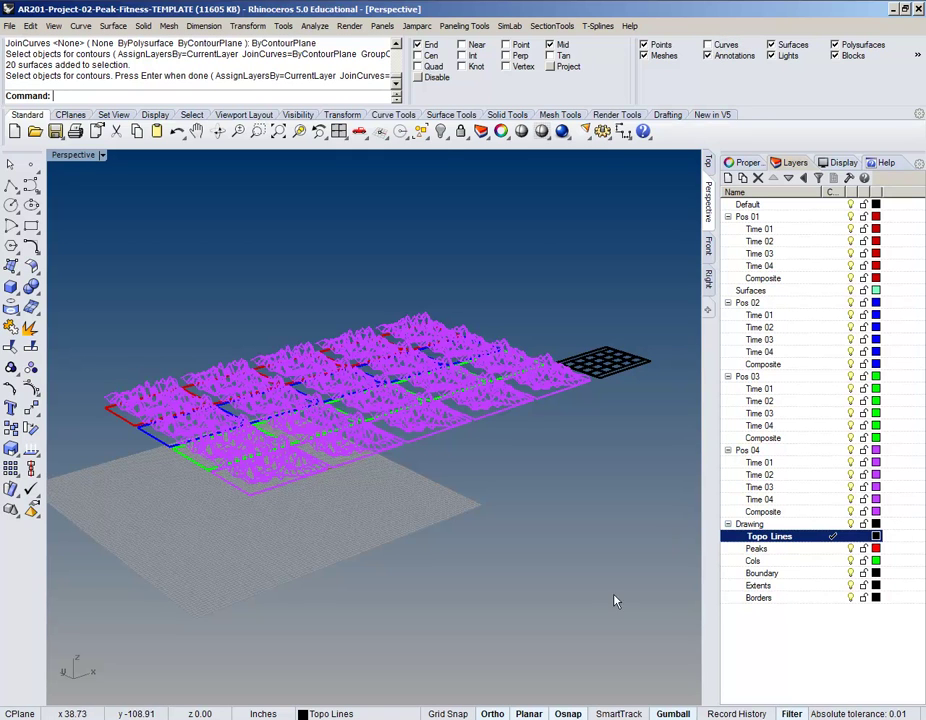
click(790, 714)
click(790, 714)
right_drag(675, 605, 651, 575)
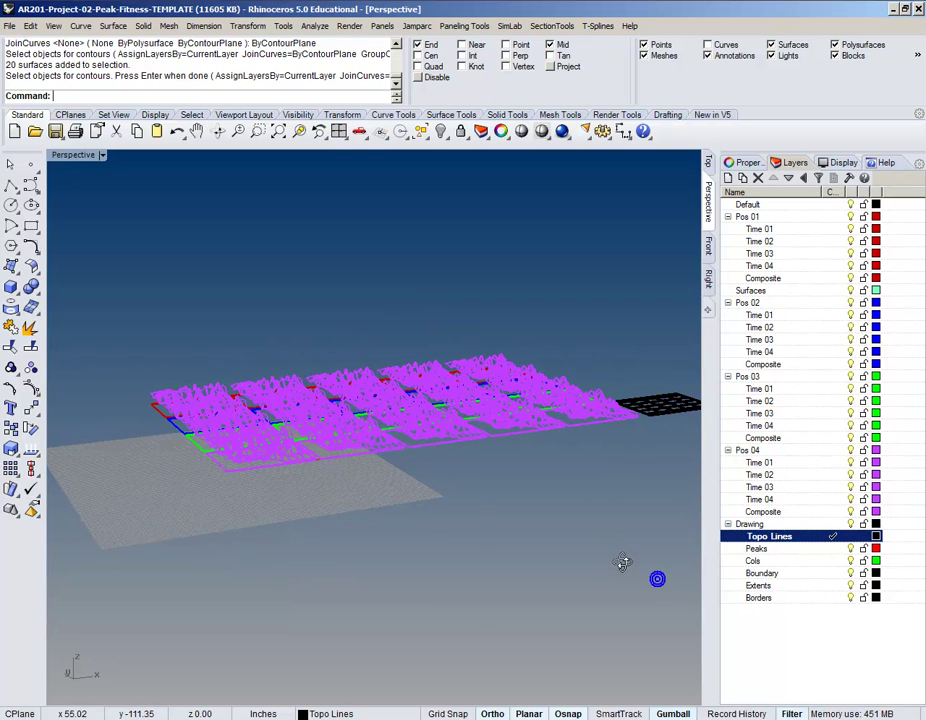
drag(128, 270, 647, 533)
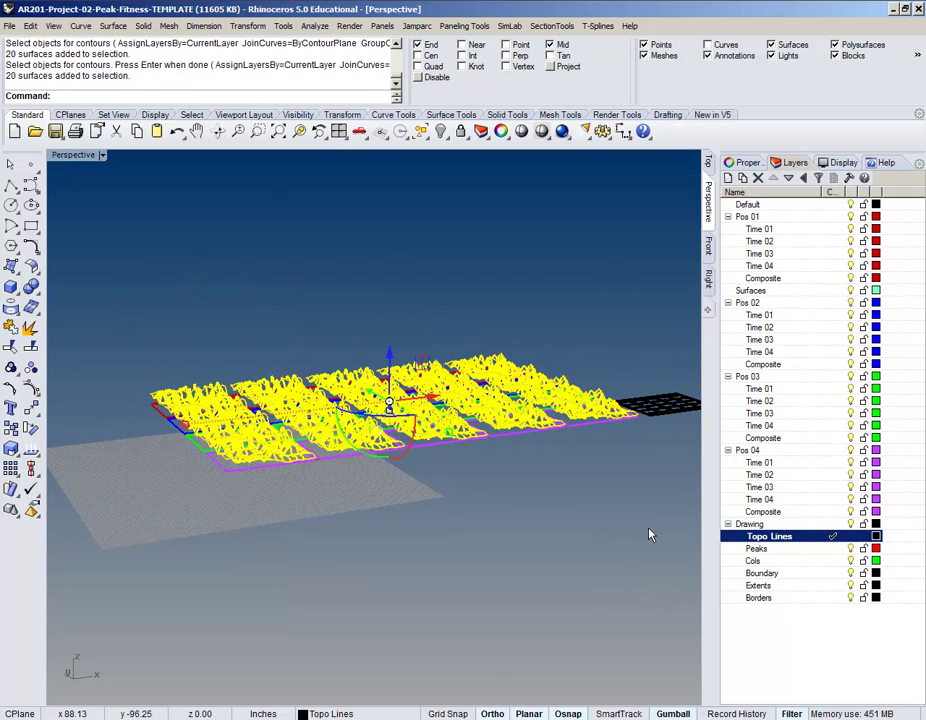
right_drag(626, 473, 500, 341)
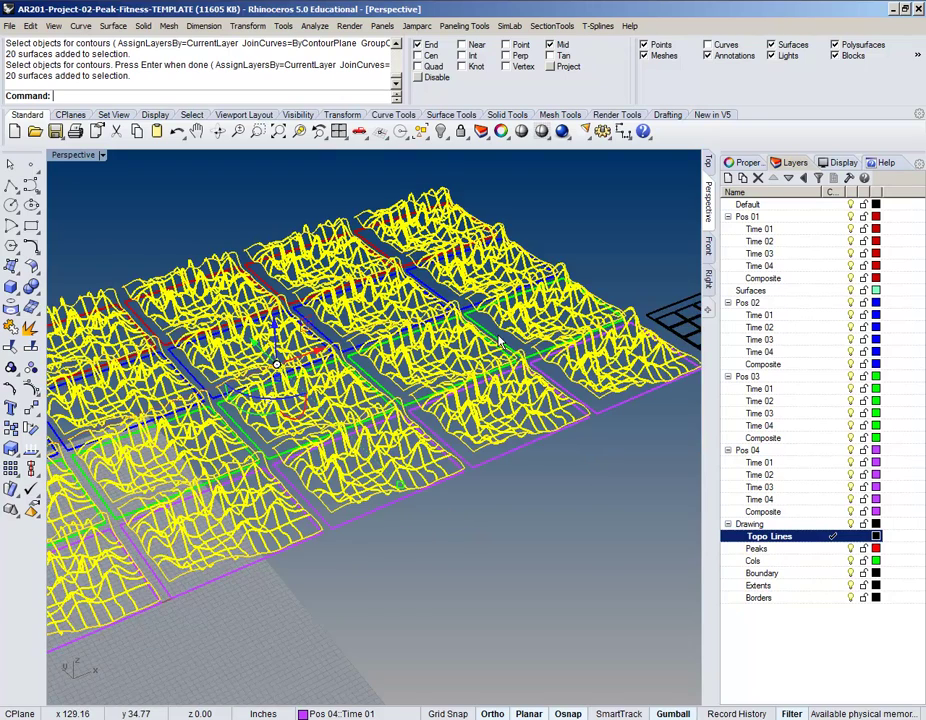
scroll(500, 341, down, 5)
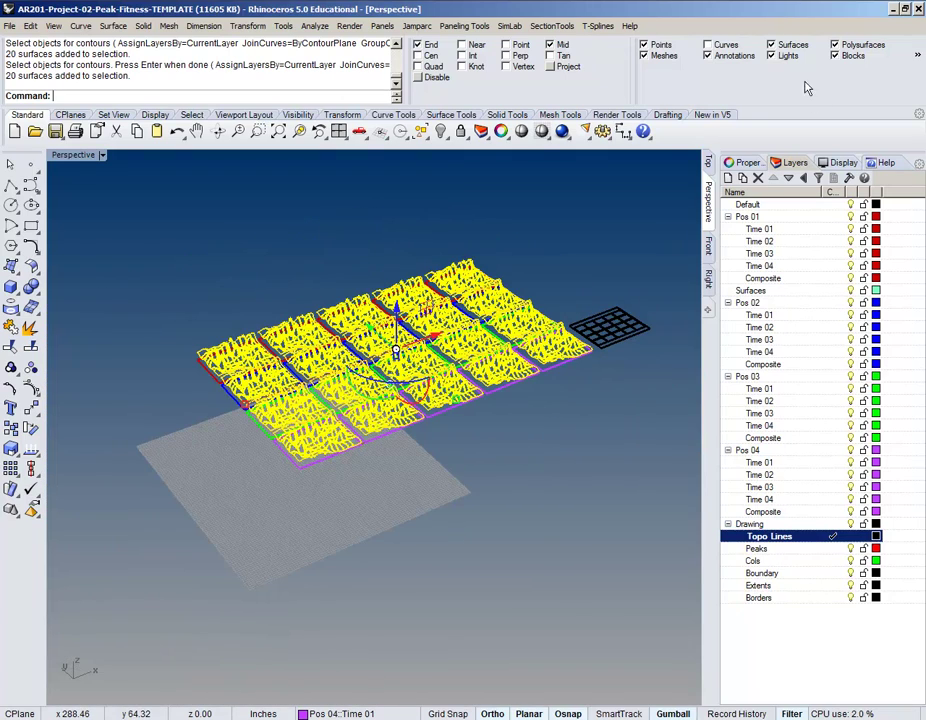
Allow curves in the selection filter again and compare both surface selections in the command history, leaving everything unselected
click(708, 44)
drag(130, 76, 3, 83)
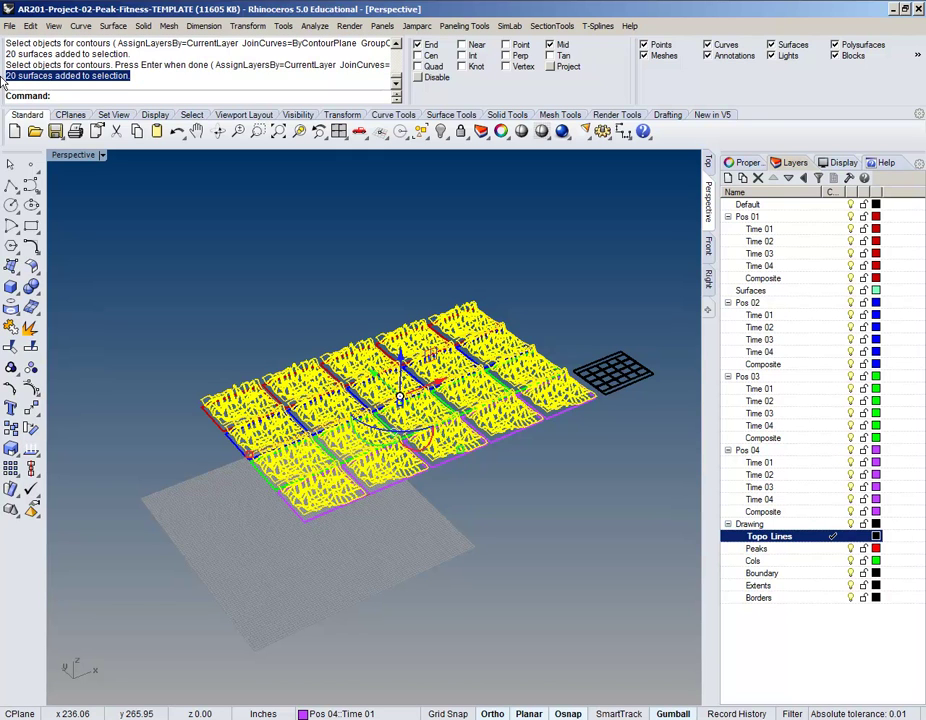
triple_click(82, 55)
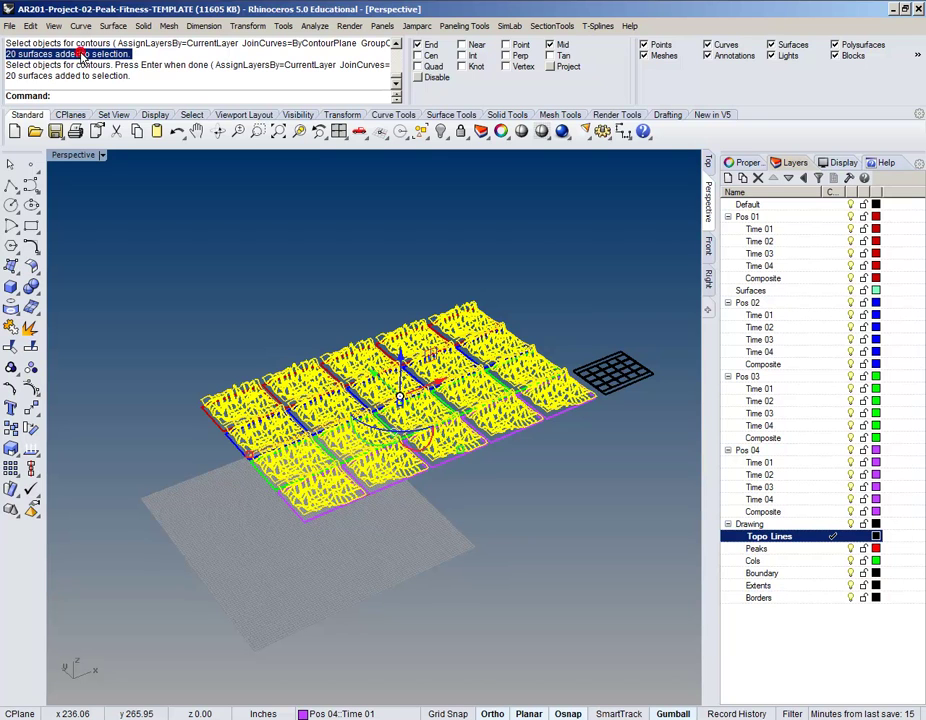
right_click(383, 308)
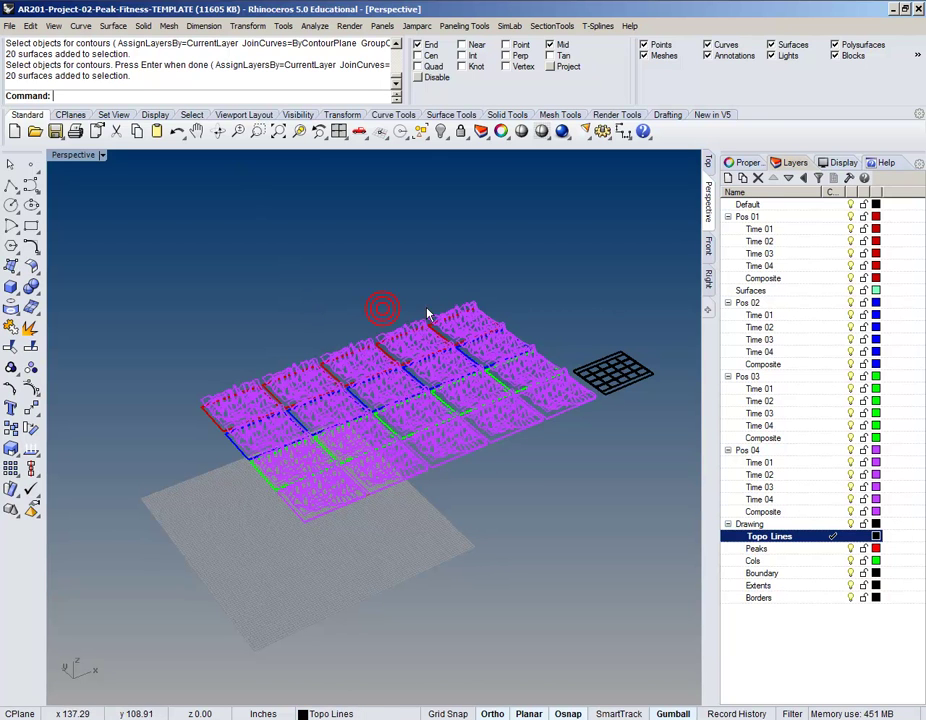
Restart Contour, exclude curves from the selection filter, and accept all heightfield surfaces as the objects to contour
right_click(455, 270)
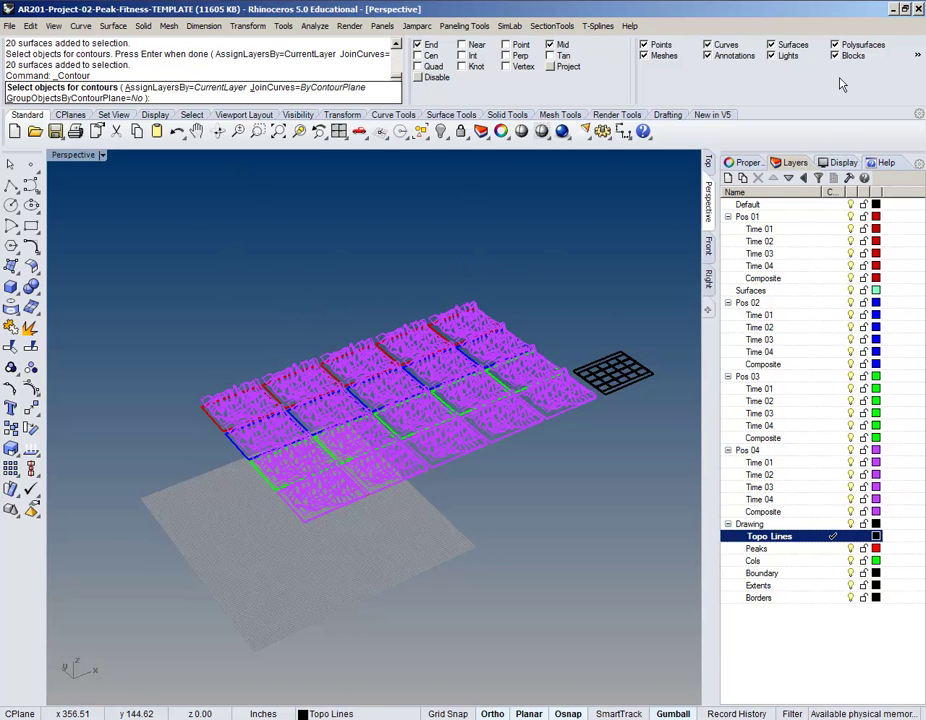
click(793, 45)
drag(180, 261, 617, 573)
click(773, 45)
right_click(635, 227)
click(724, 45)
right_click(140, 200)
drag(136, 208, 614, 547)
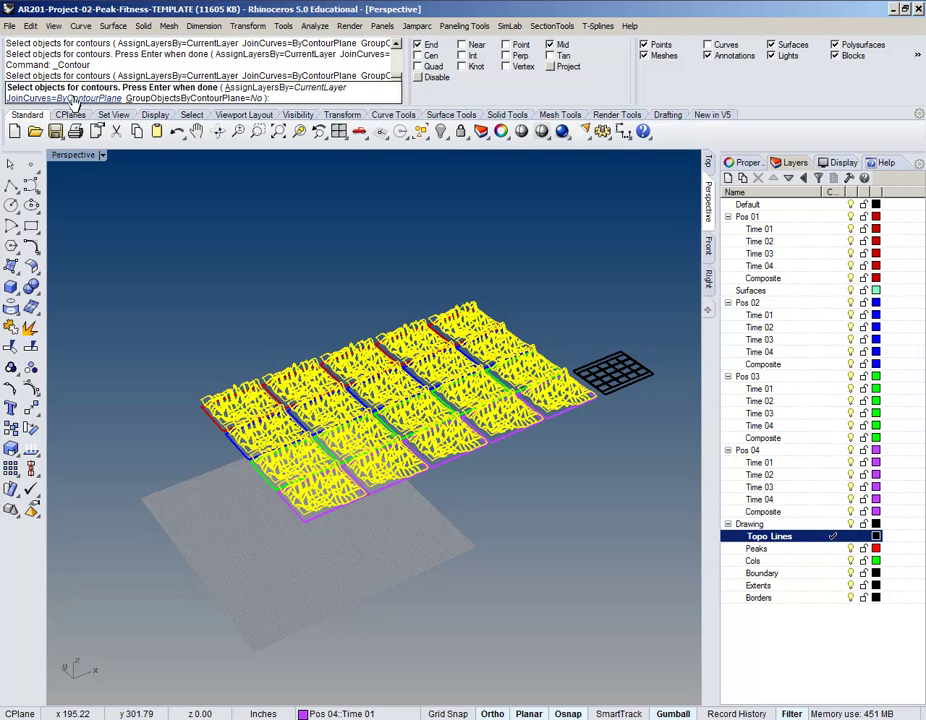
right_drag(183, 263, 260, 280)
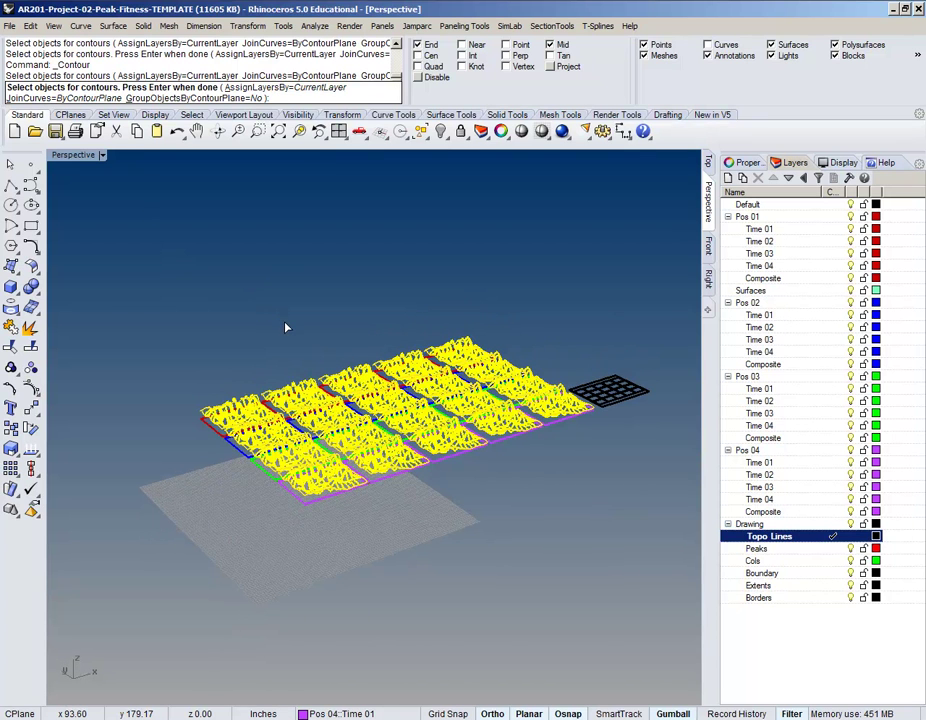
right_click(285, 322)
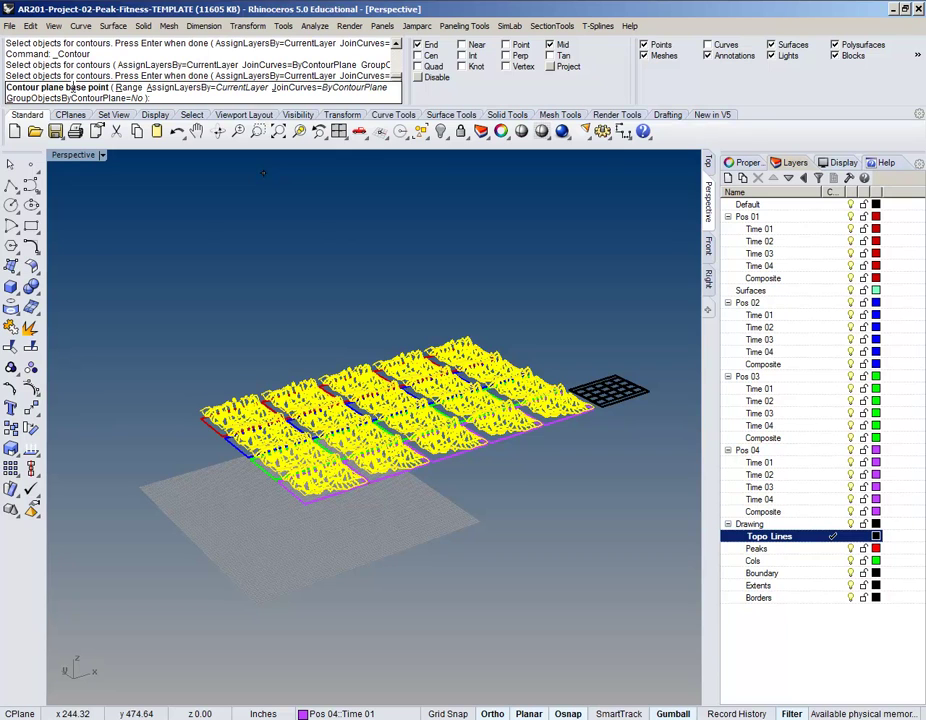
Set the contour plane base point to the origin (0) in the Front view
drag(713, 260, 716, 263)
click(710, 255)
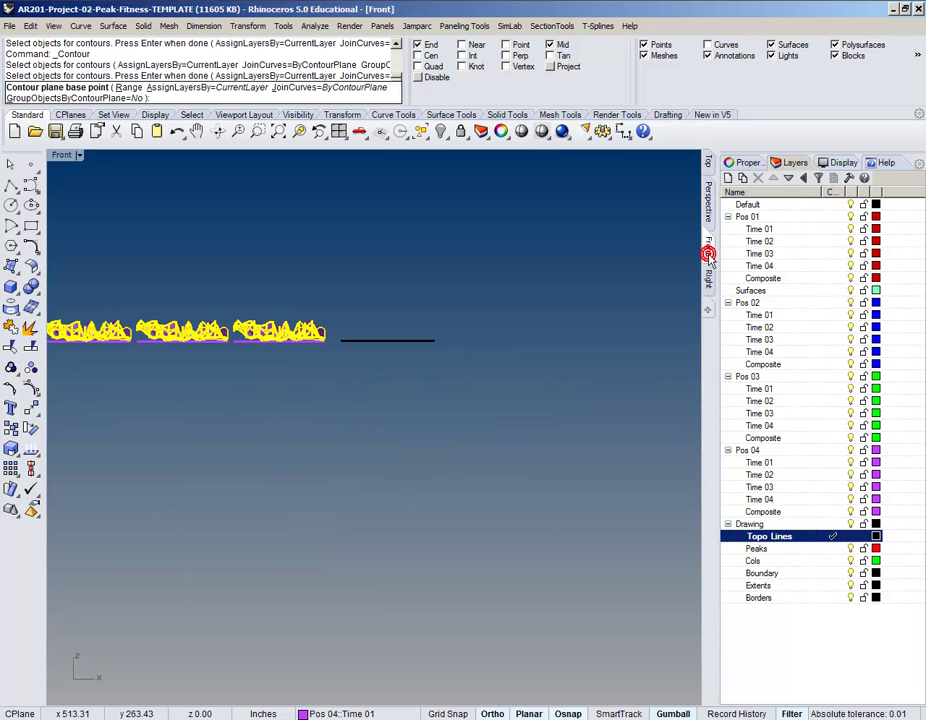
scroll(331, 387, up, 2)
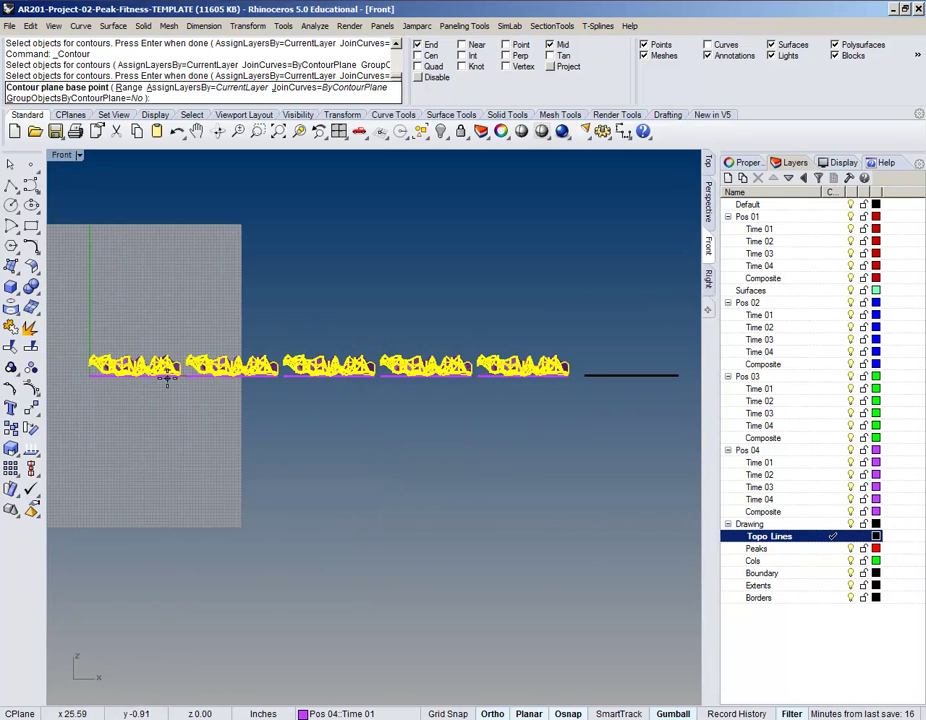
right_drag(165, 374, 339, 425)
scroll(270, 425, up, 8)
right_drag(233, 465, 205, 548)
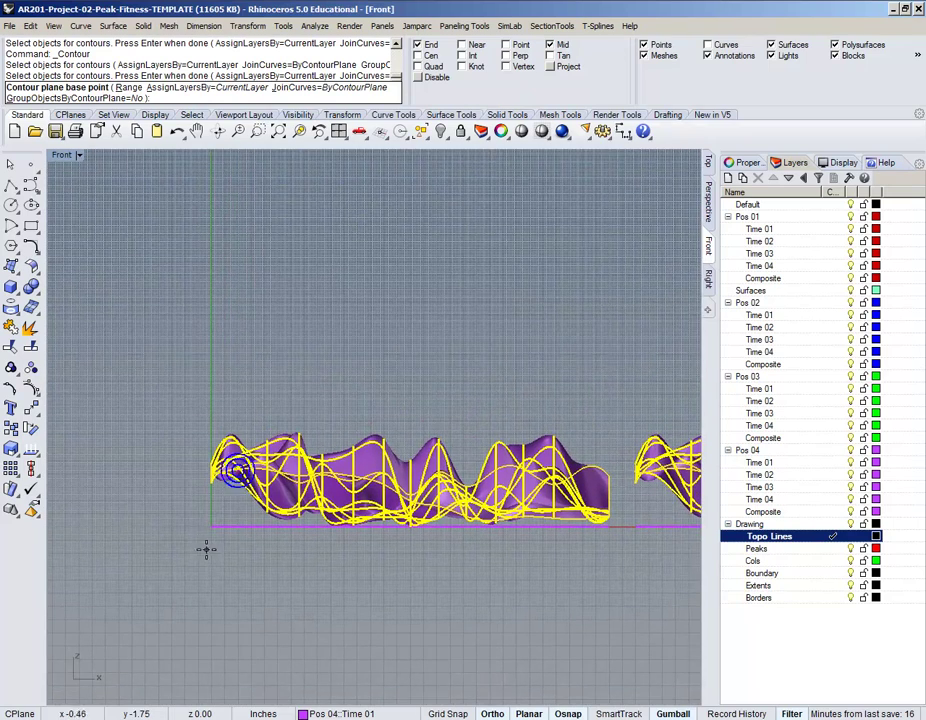
right_drag(365, 555, 288, 510)
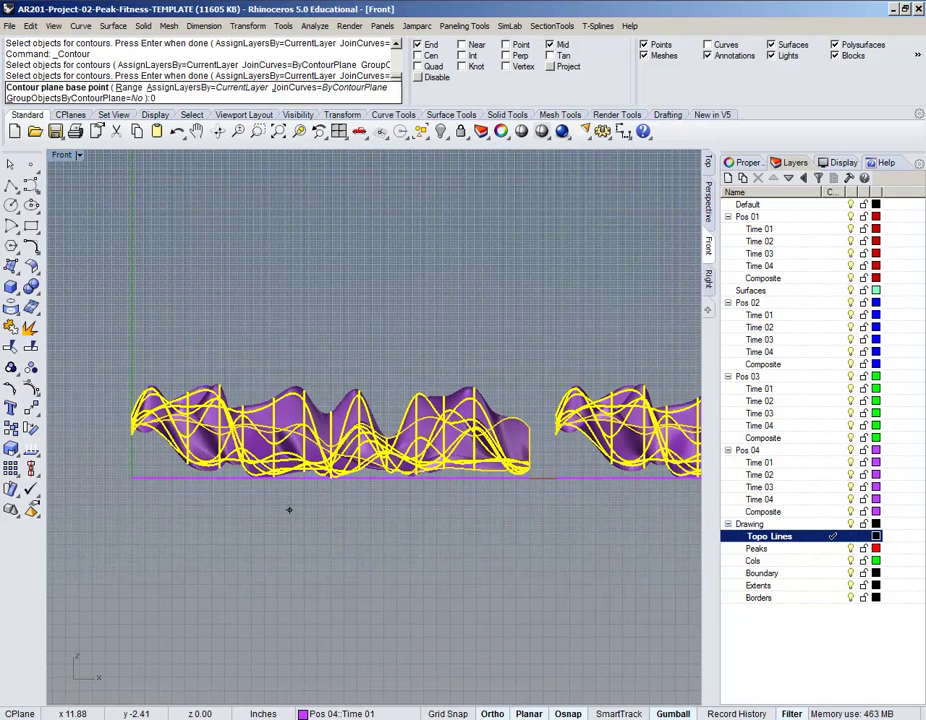
text(0)
key(Return)
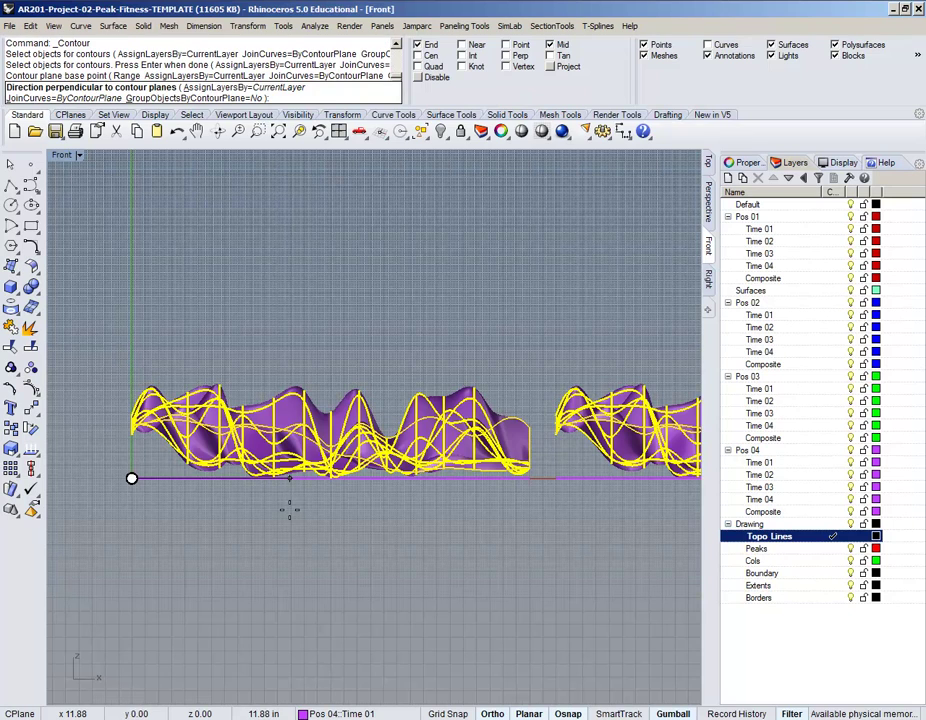
Set the contour direction vertically upward with Ortho on and generate the contours at a spacing of .25 inches
right_drag(161, 290, 240, 277)
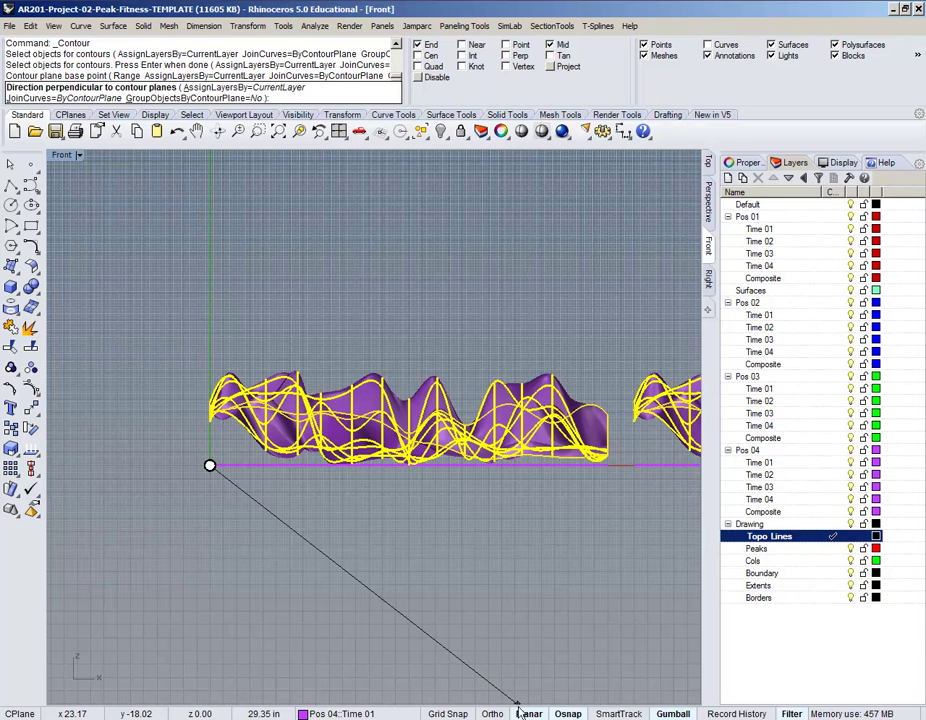
key(F8)
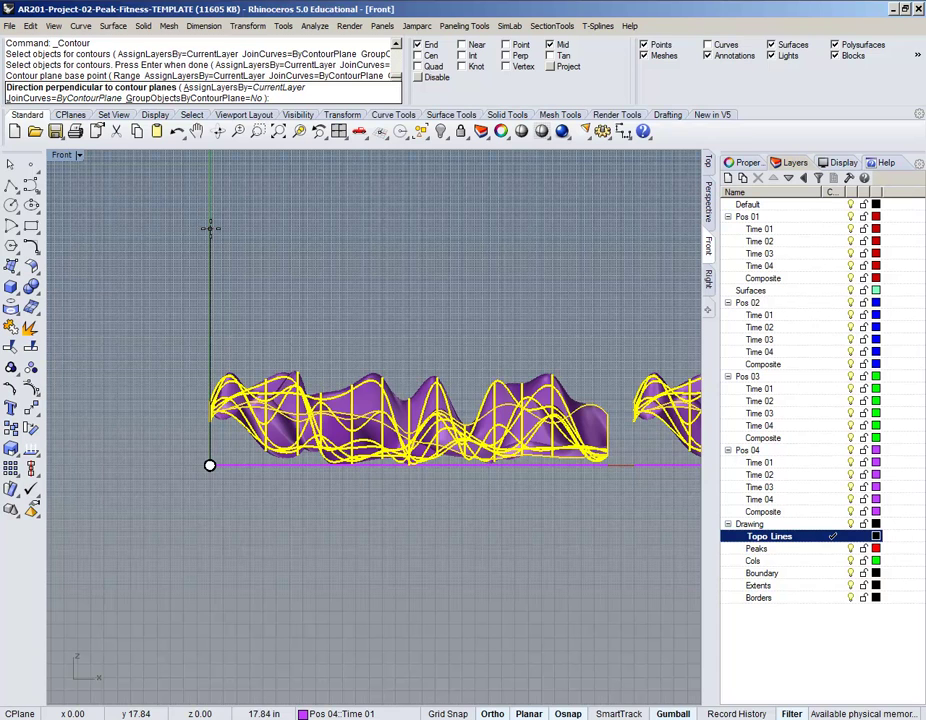
click(210, 228)
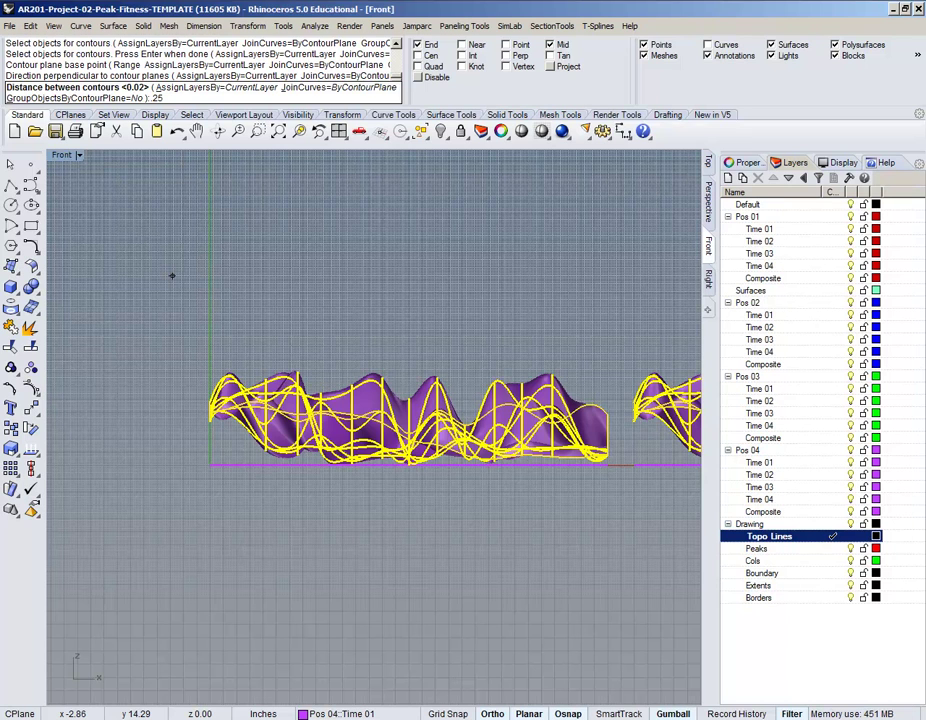
key(Return)
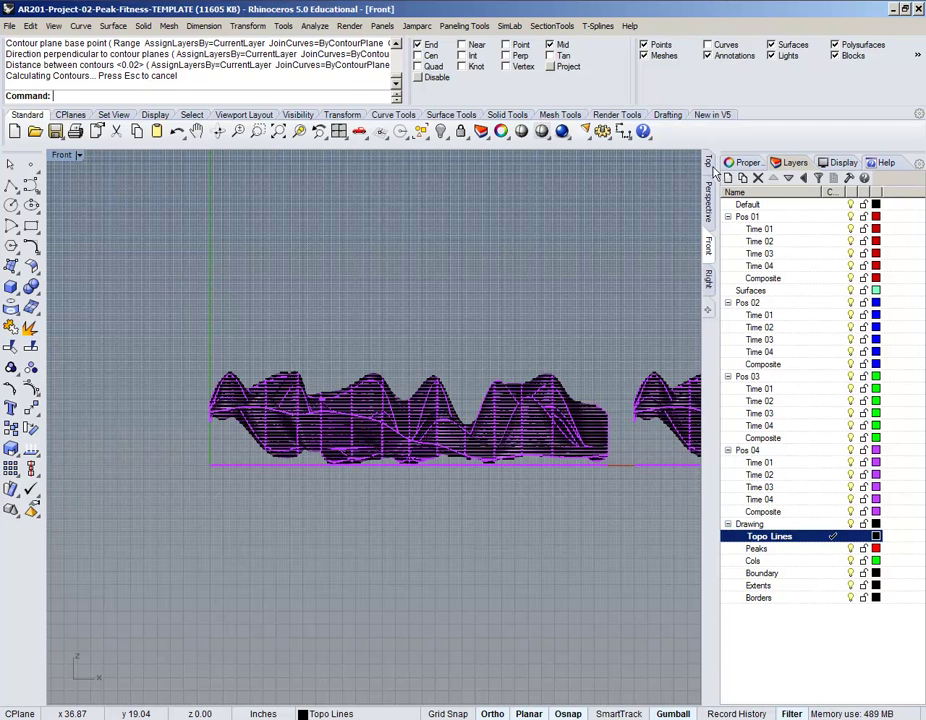
Select all surfaces with SelSrf in the Perspective view, hide them, and allow curves in the selection filter again
click(708, 193)
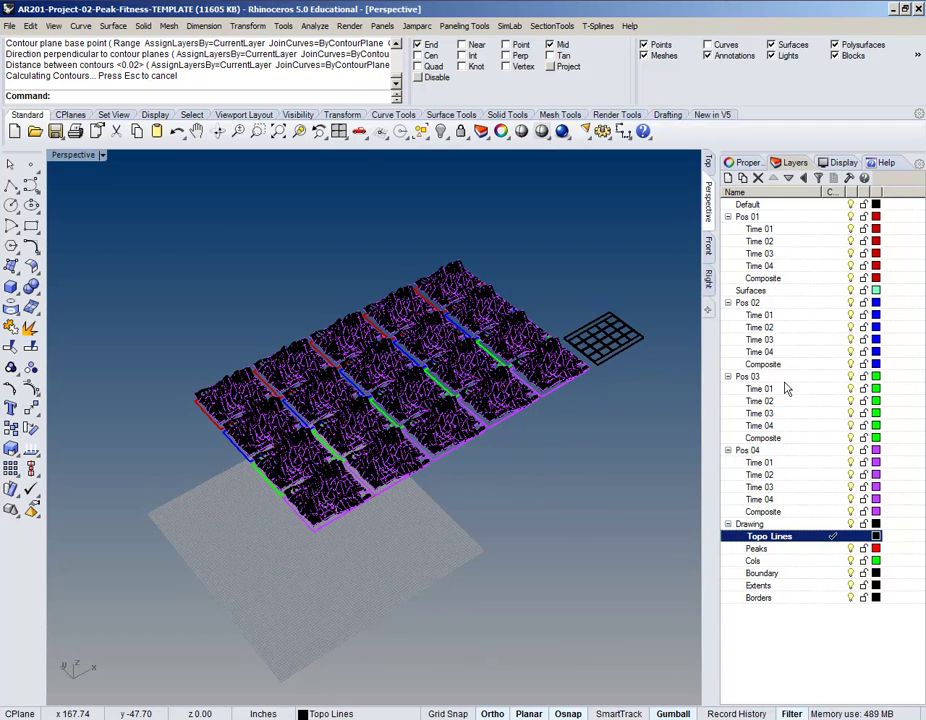
text(Se)
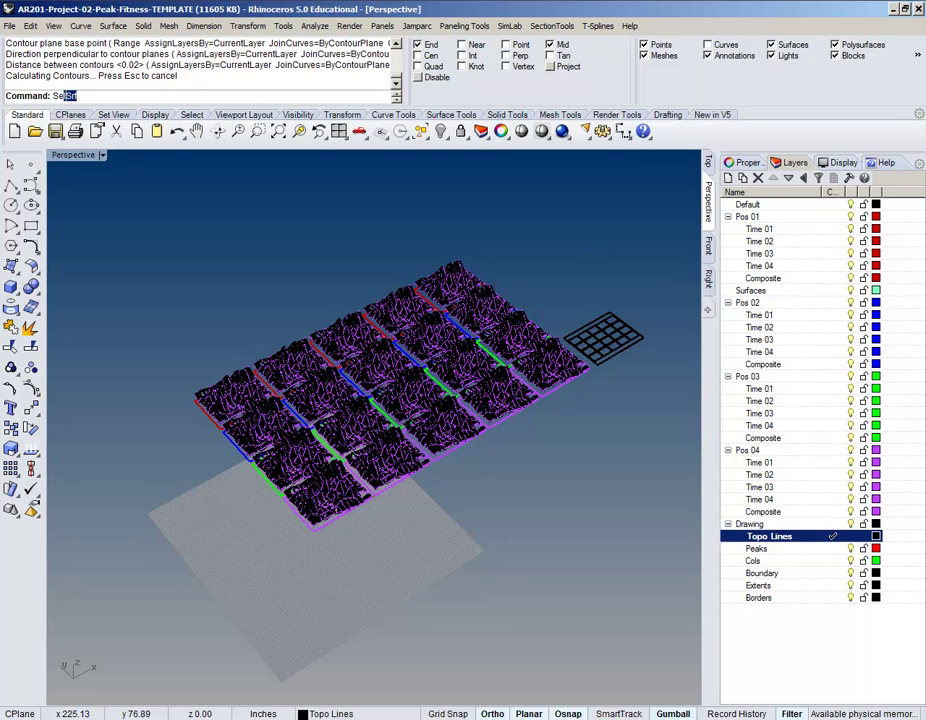
text(lSrf)
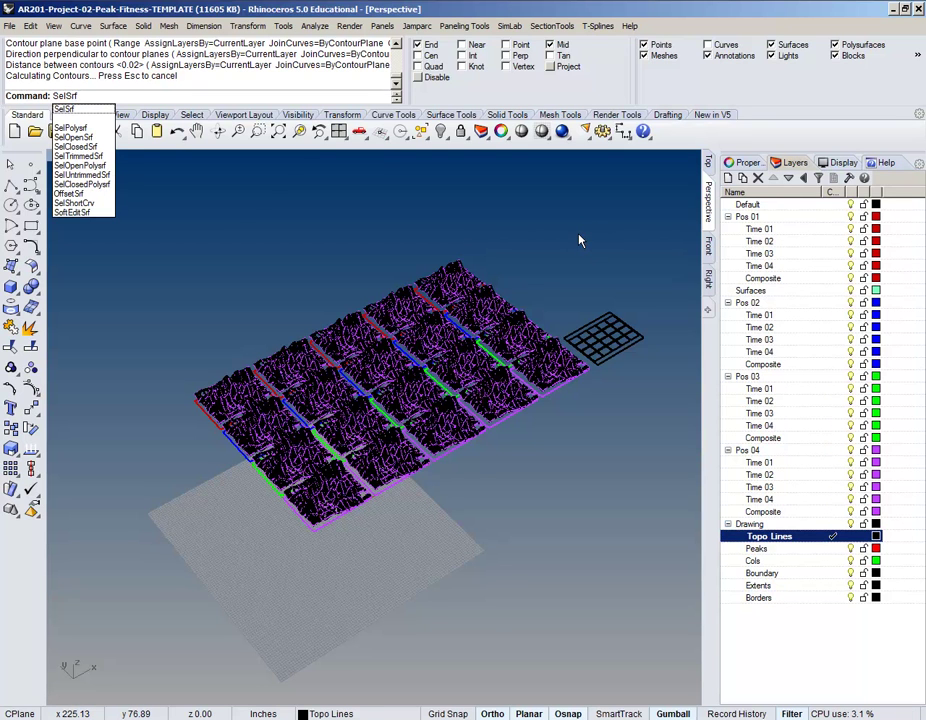
key(Return)
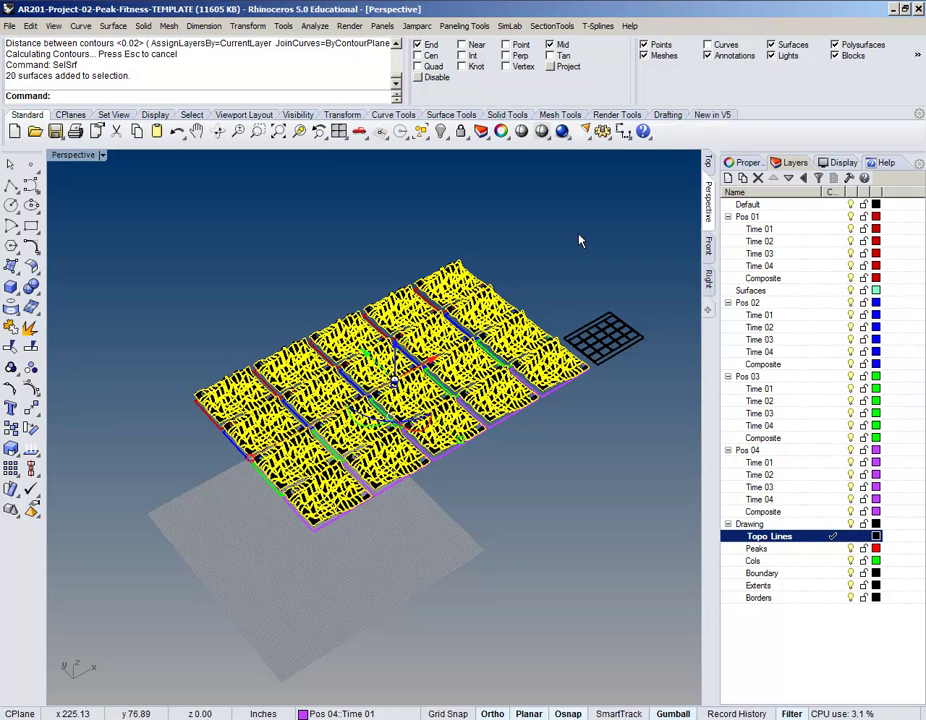
key(ctrl+h)
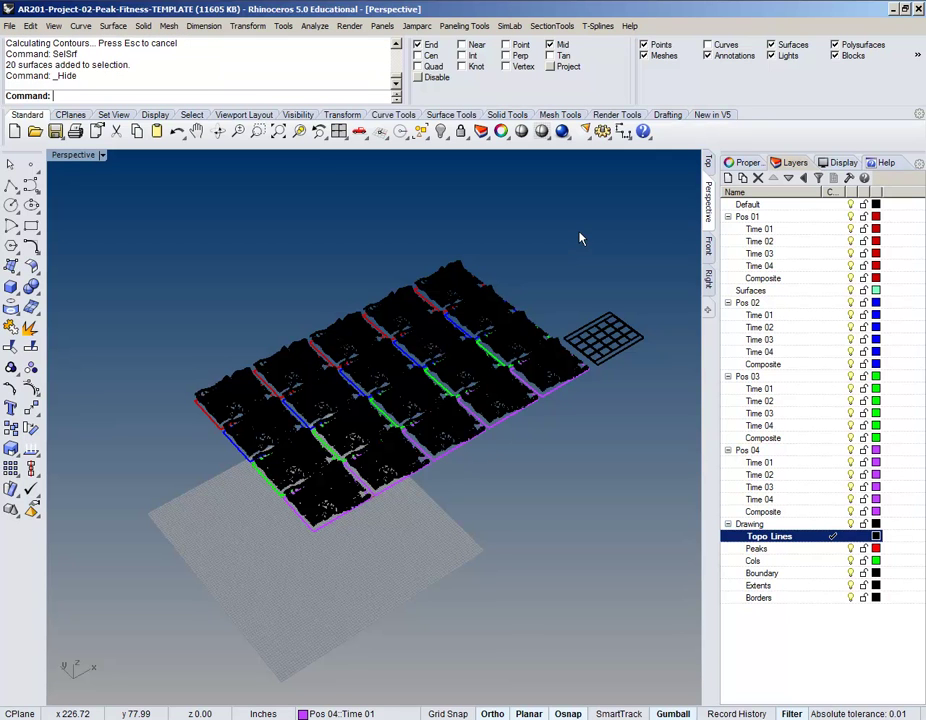
click(711, 45)
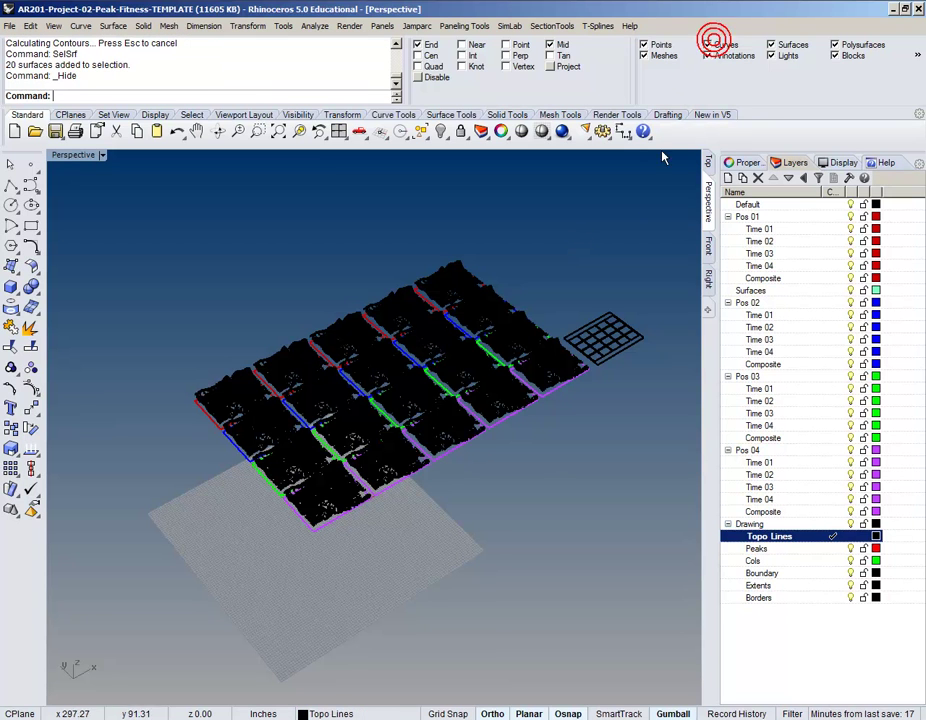
Examine the generated topo lines across the framed tiles, first in the Perspective view and then in the Top view
scroll(420, 385, up, 8)
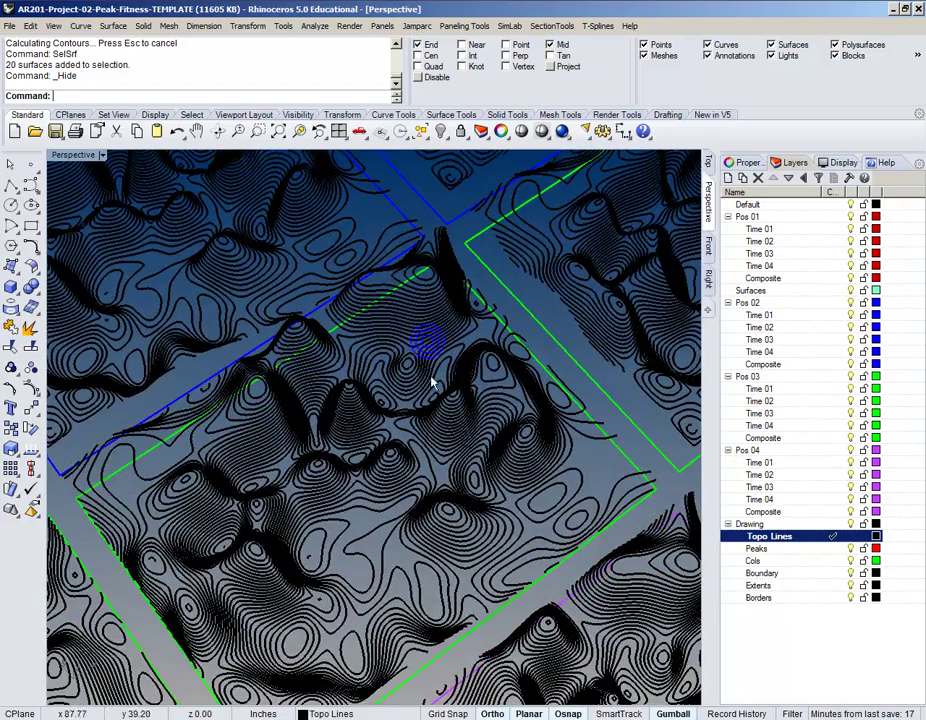
click(708, 162)
scroll(392, 358, up, 10)
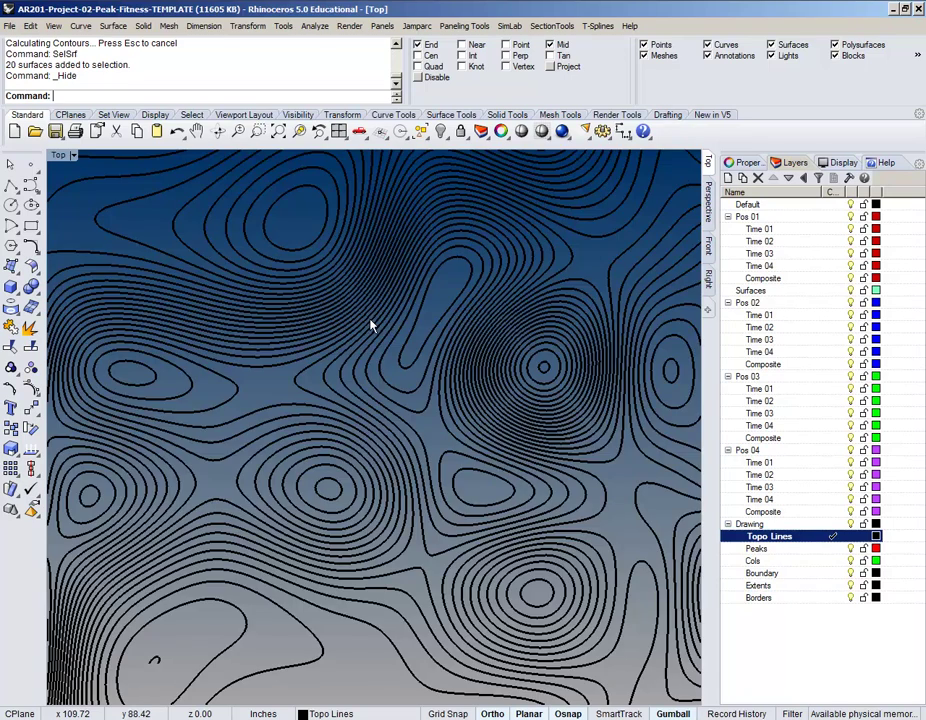
scroll(370, 323, down, 4)
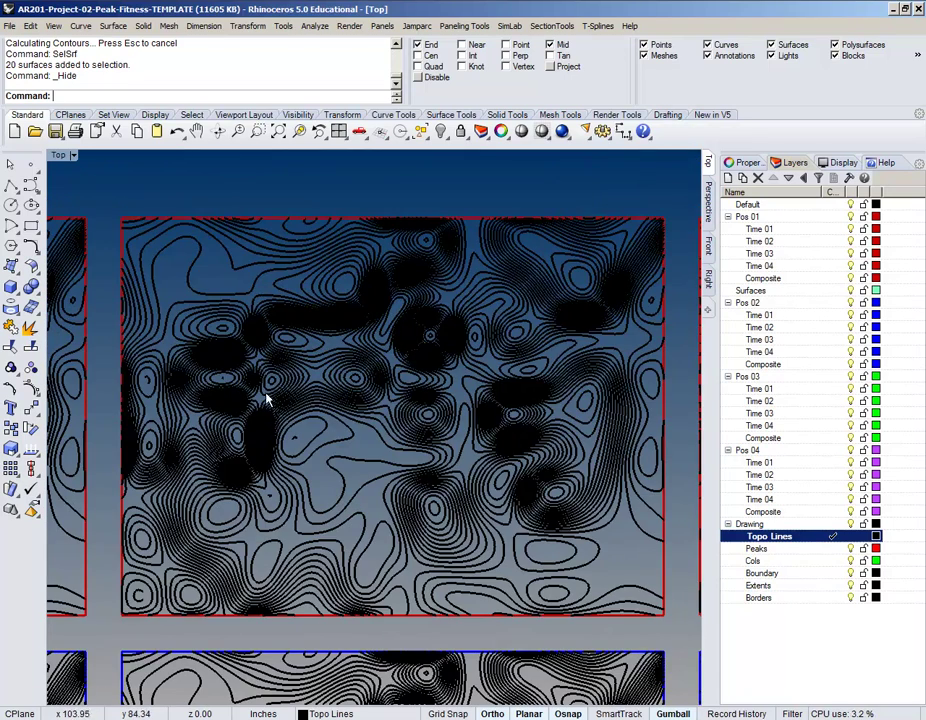
scroll(242, 362, down, 6)
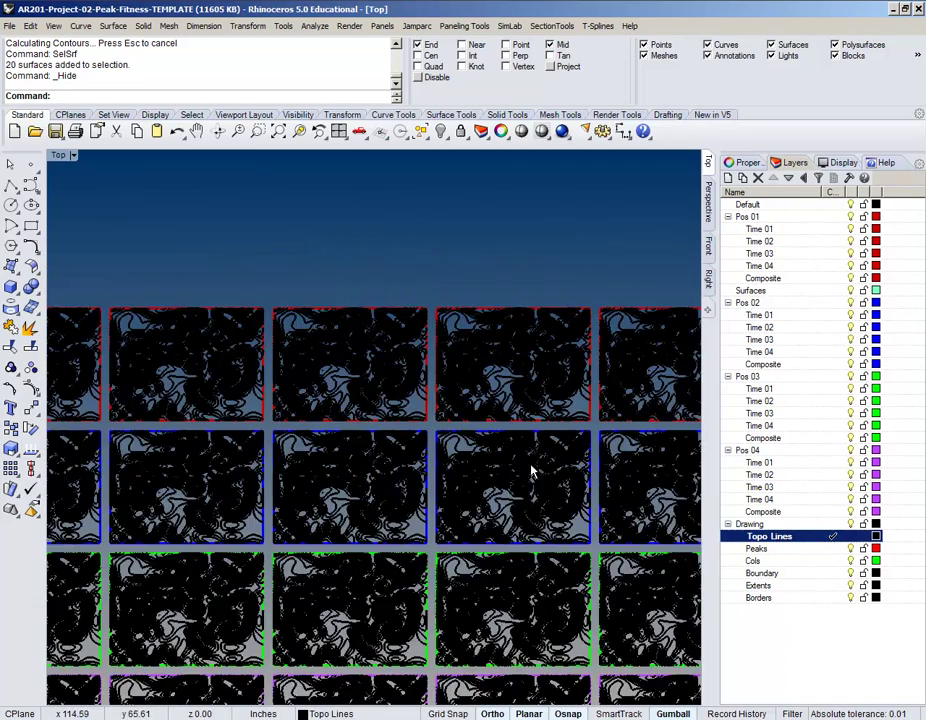
scroll(541, 463, down, 5)
right_drag(541, 463, 415, 376)
scroll(424, 320, up, 6)
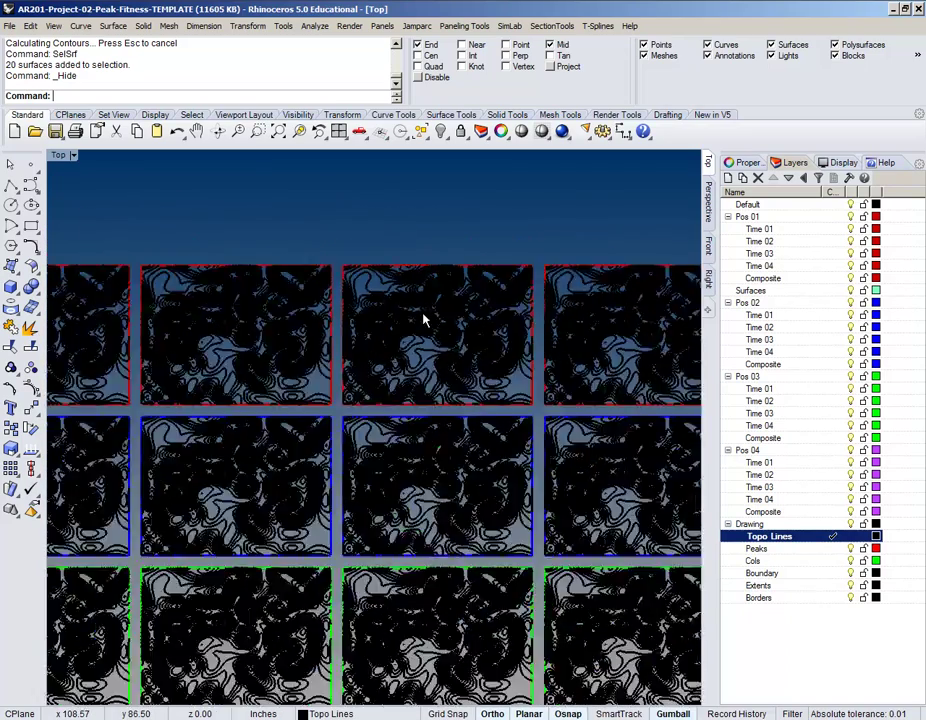
scroll(424, 320, up, 4)
scroll(307, 399, up, 6)
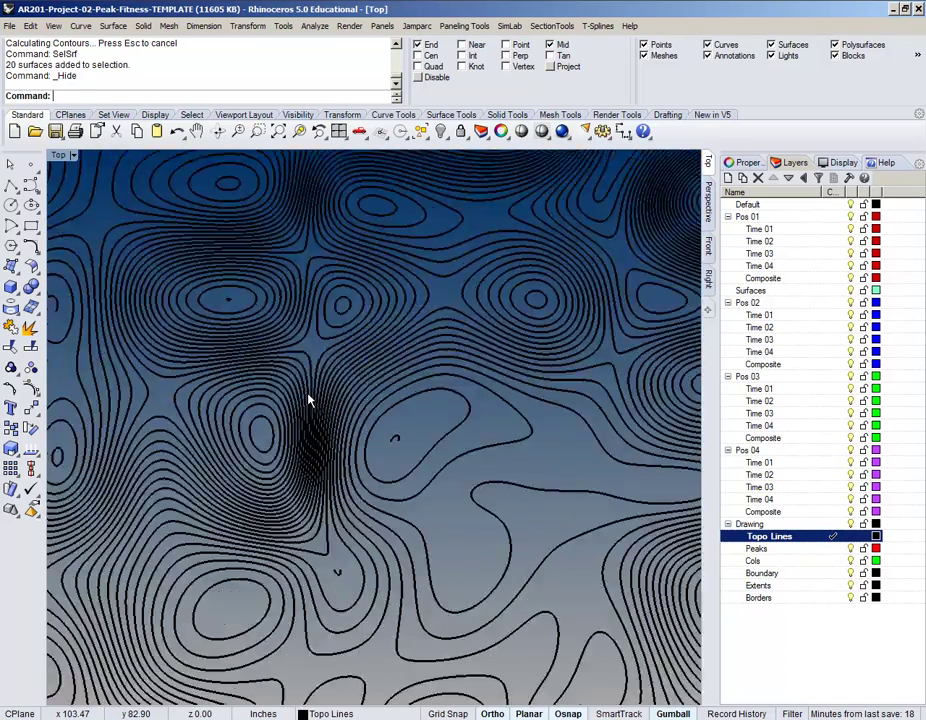
scroll(309, 399, down, 8)
right_drag(310, 399, 351, 440)
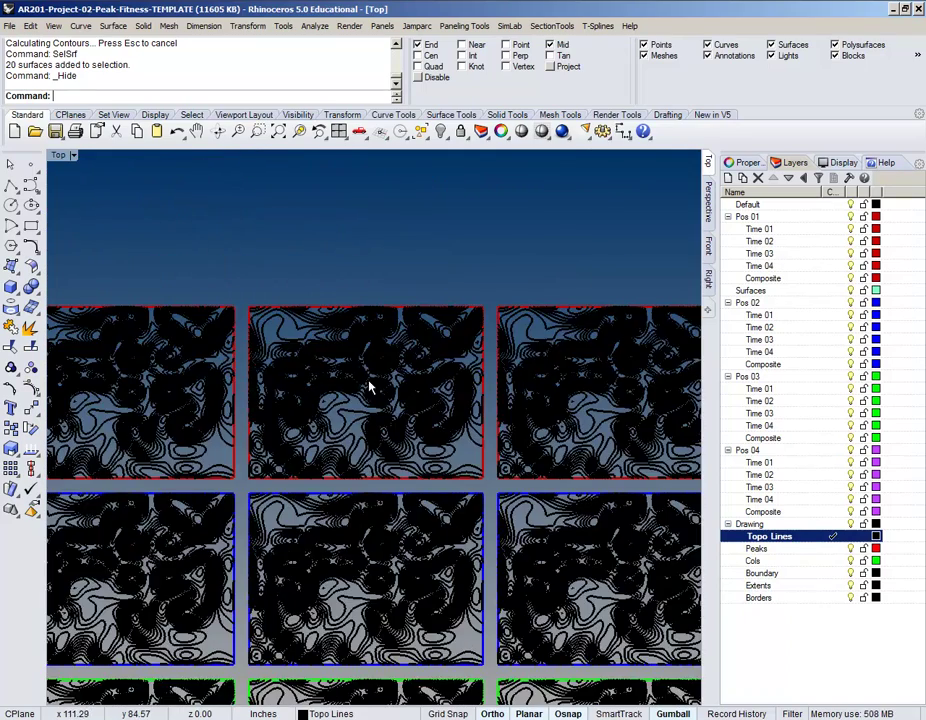
Inspect the contours inside the red Pos 01 frames up close for small open curve fragments
scroll(369, 386, up, 6)
scroll(356, 413, up, 5)
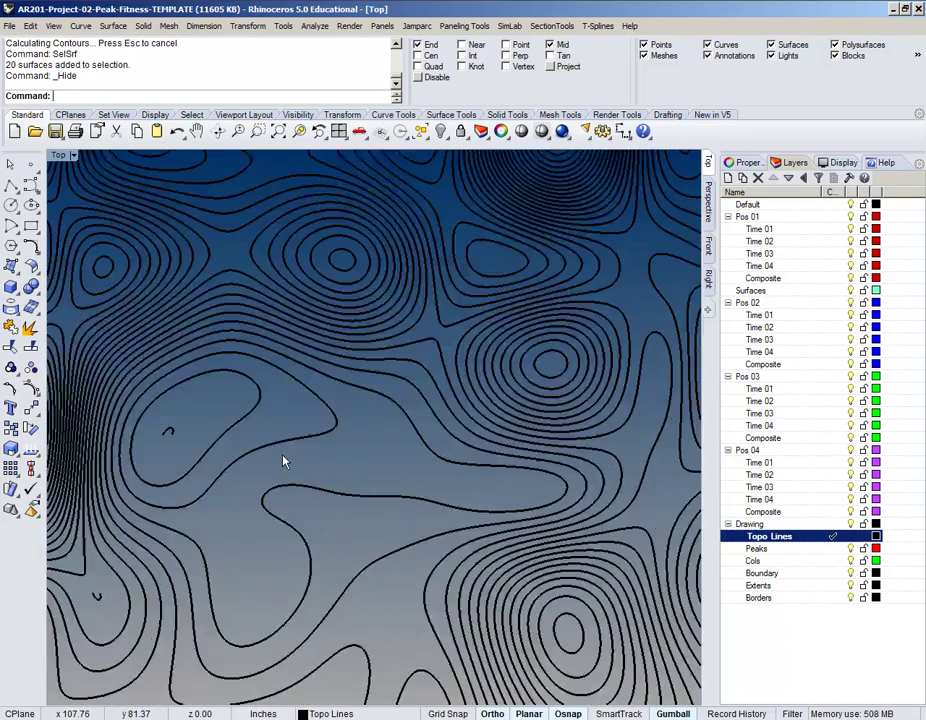
scroll(331, 388, down, 7)
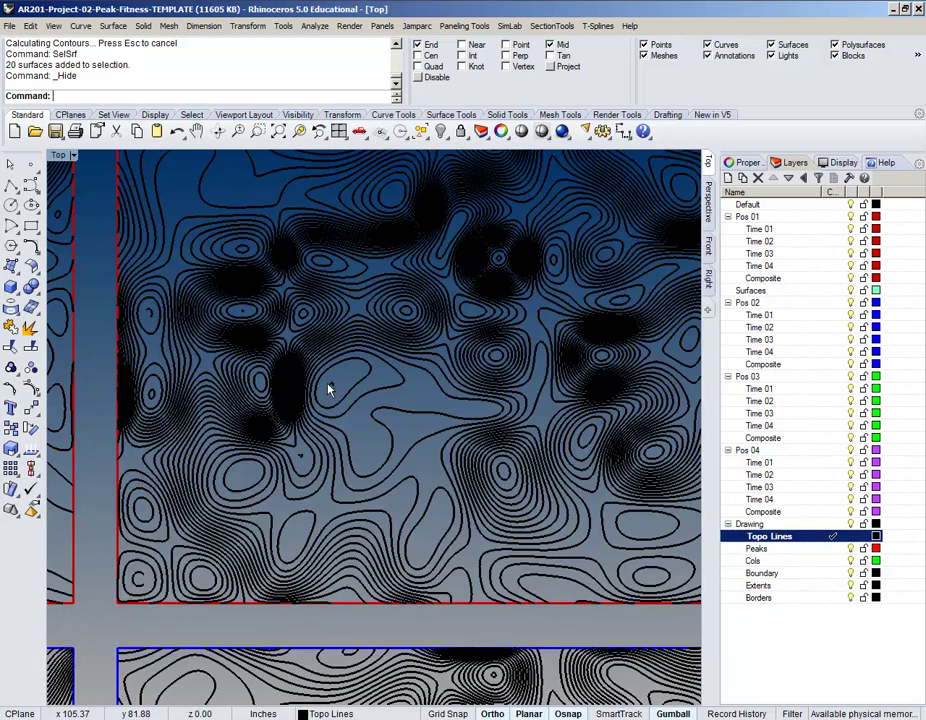
right_drag(190, 333, 380, 370)
scroll(362, 358, up, 6)
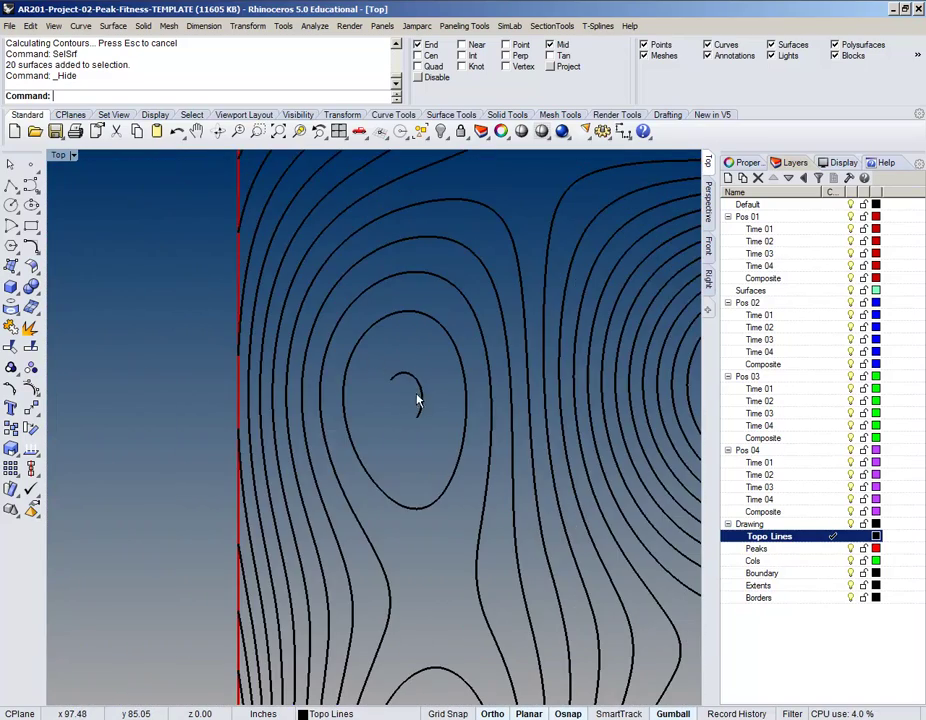
scroll(294, 350, down, 4)
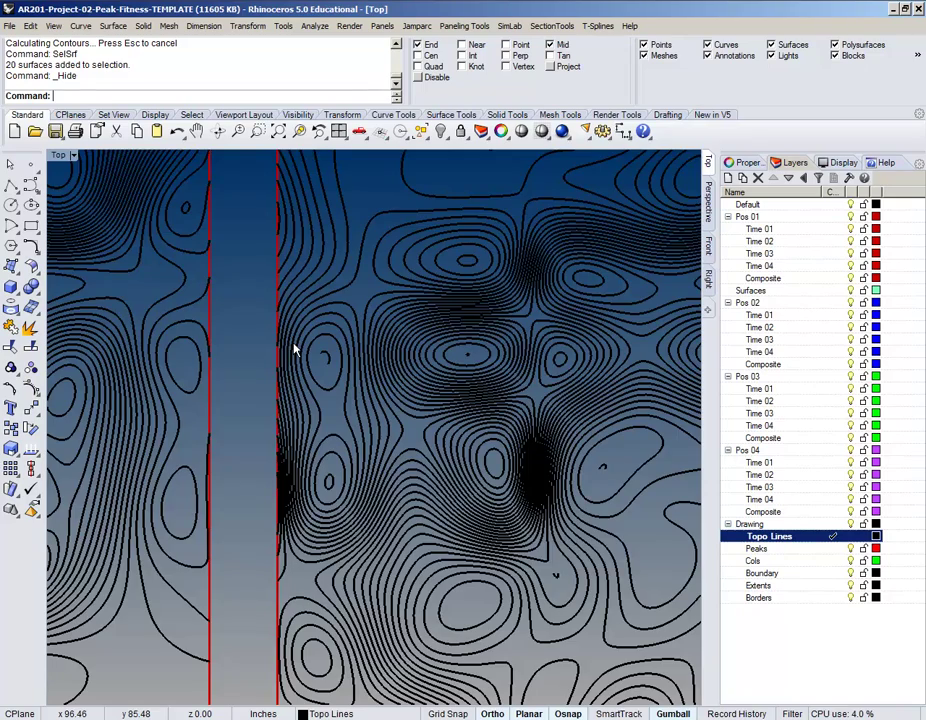
right_drag(296, 348, 459, 468)
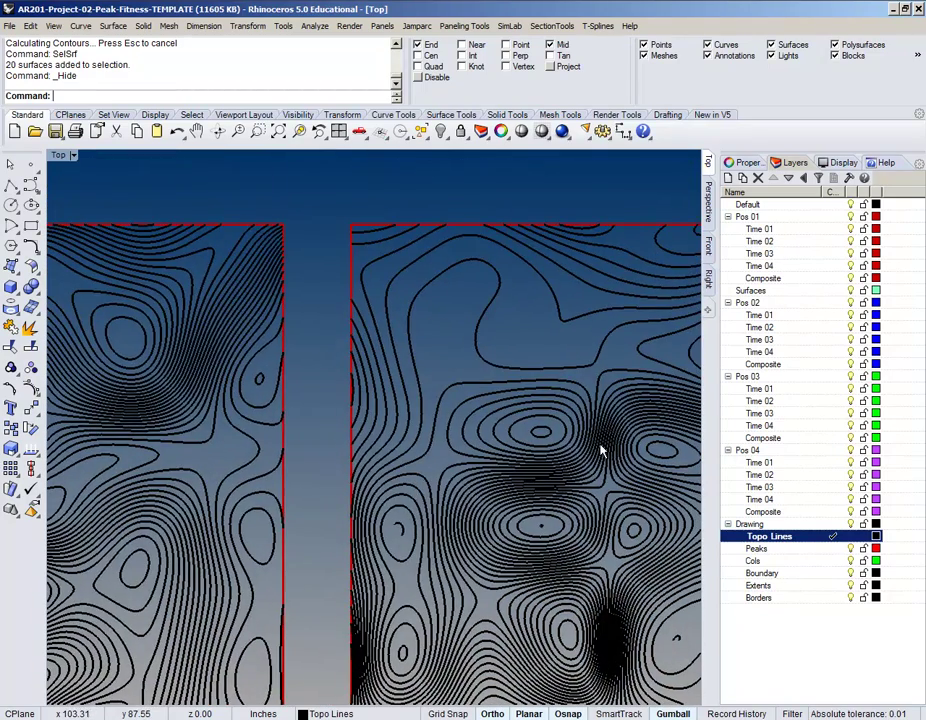
scroll(572, 480, up, 5)
scroll(387, 430, down, 5)
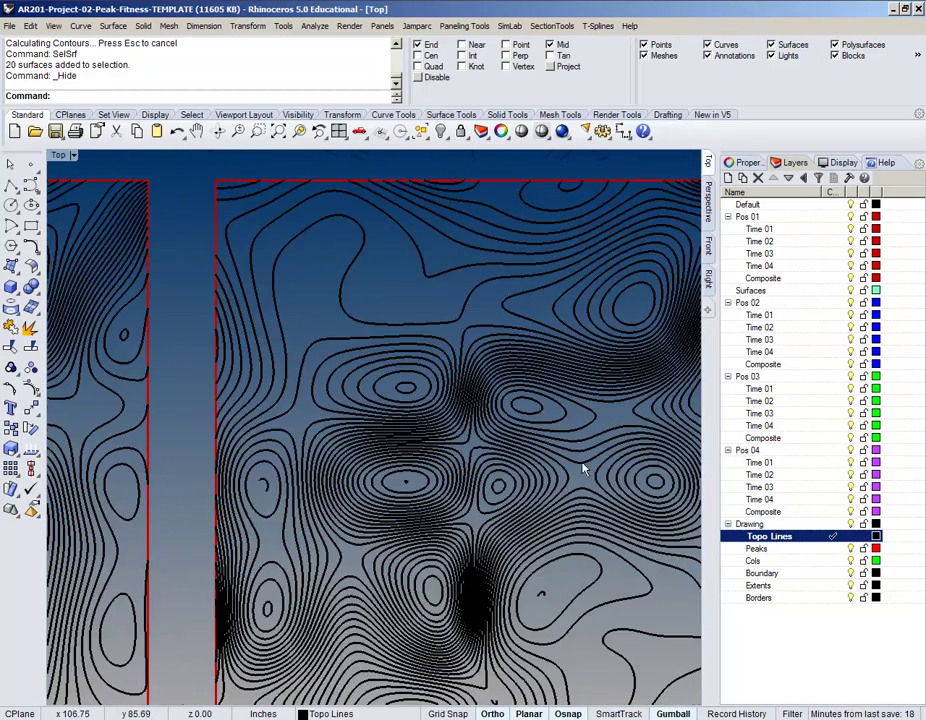
Try to close the small open contour inside the flat pocket of the Pos 01 tile with CloseCrv, and undo it
scroll(438, 411, up, 8)
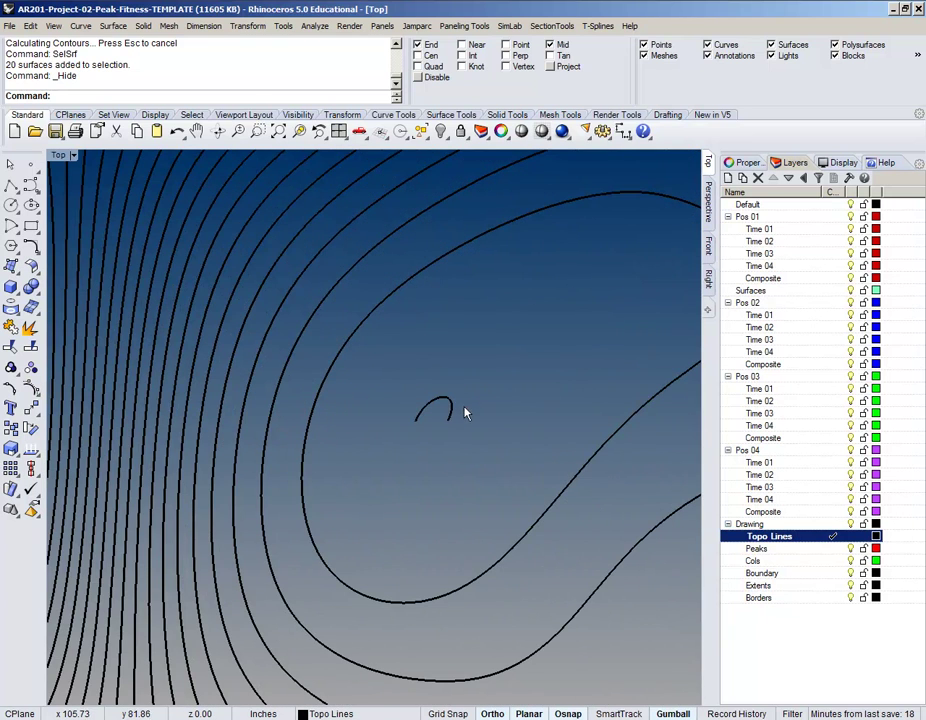
click(449, 412)
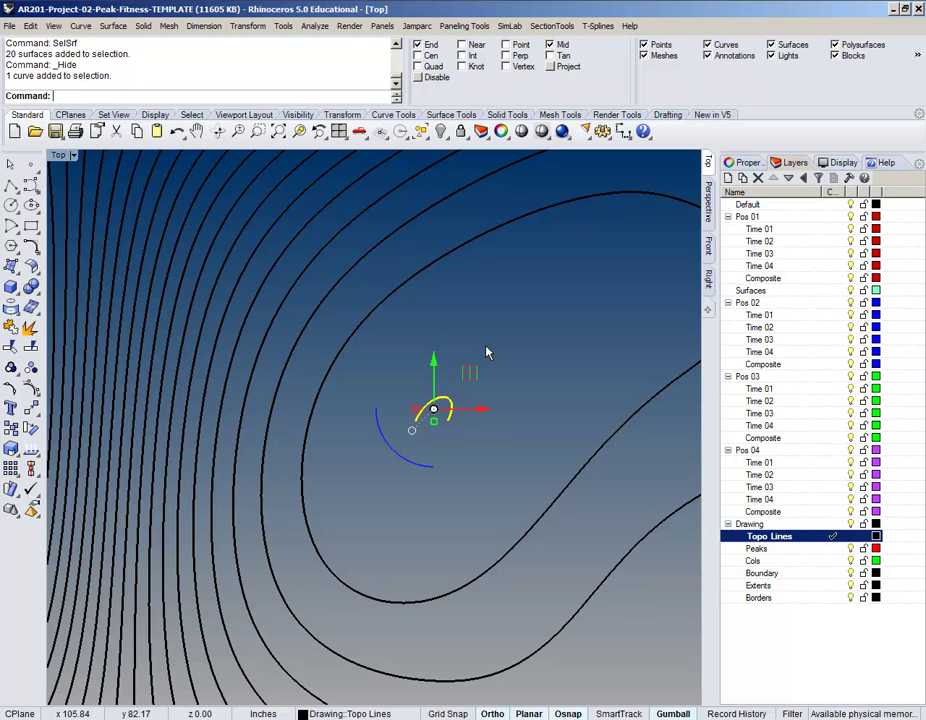
text(loseCrv)
key(Return)
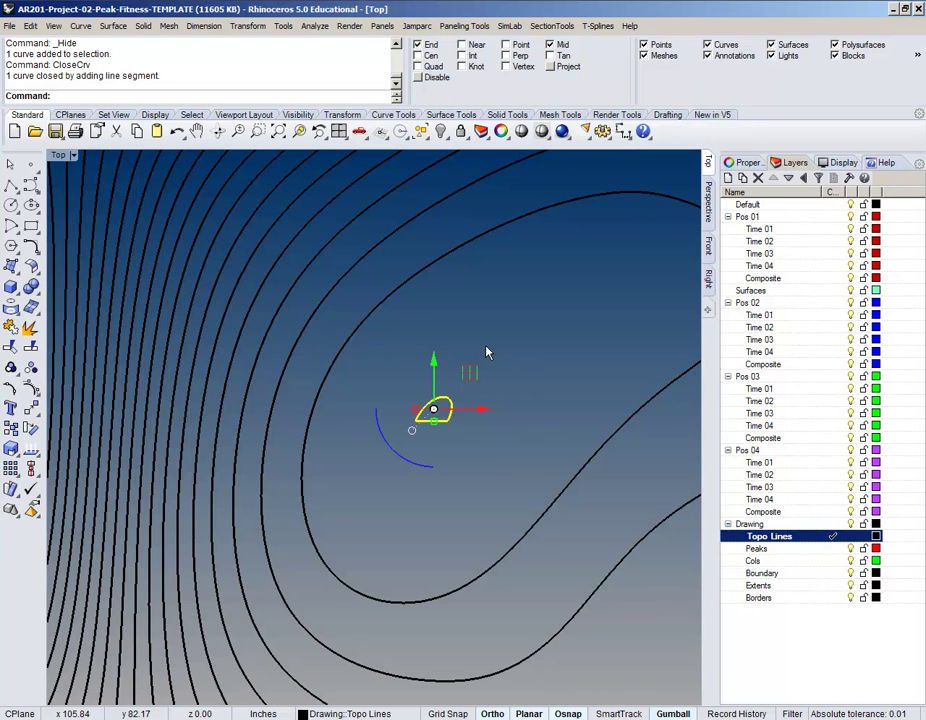
scroll(438, 405, up, 5)
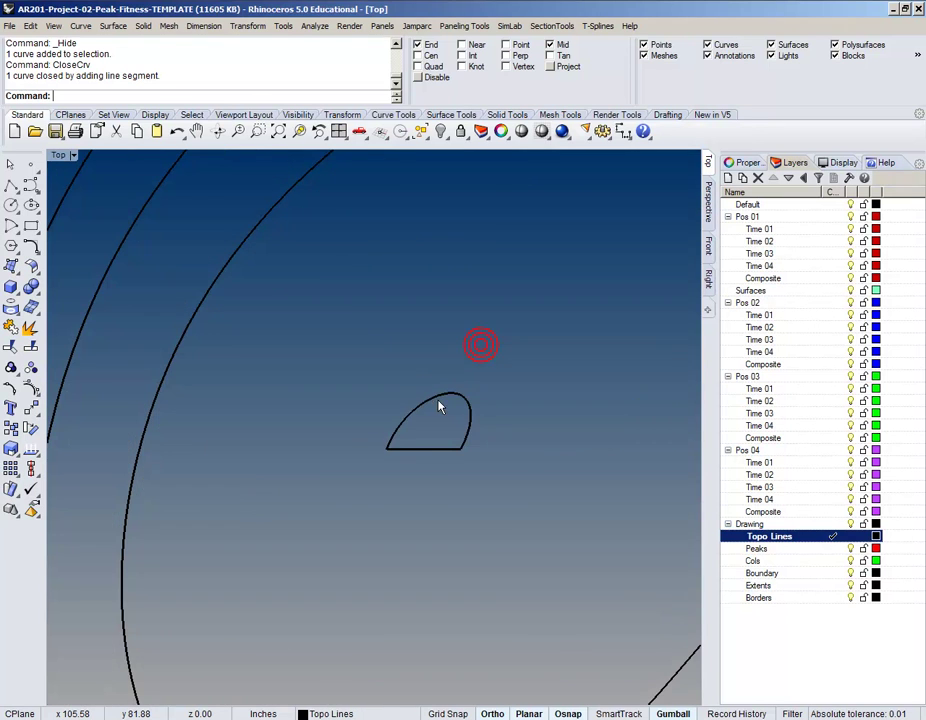
click(443, 455)
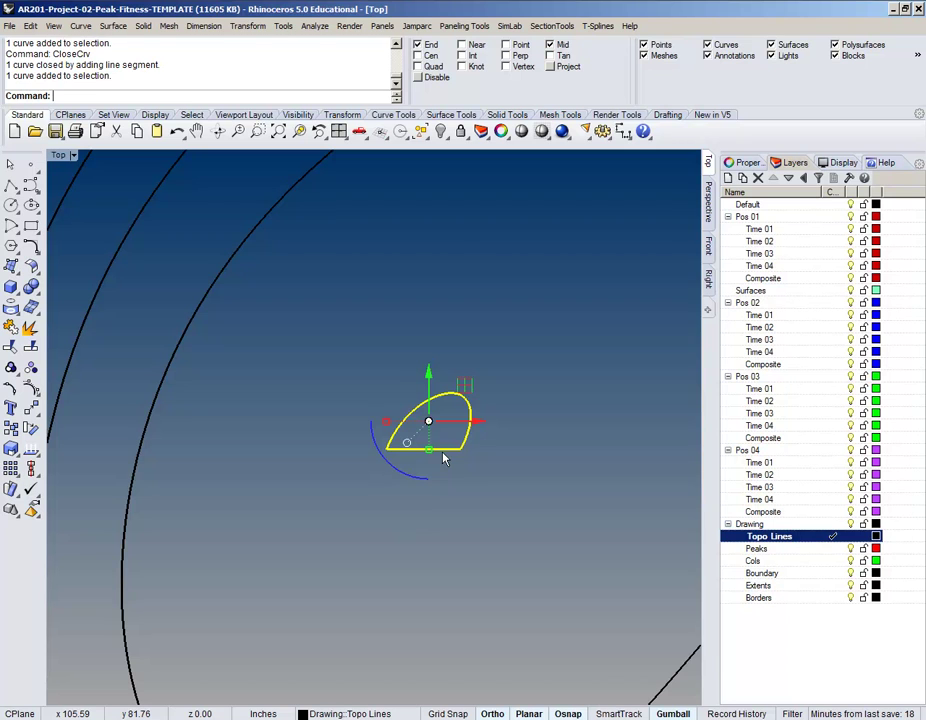
key(ctrl+z)
click(463, 352)
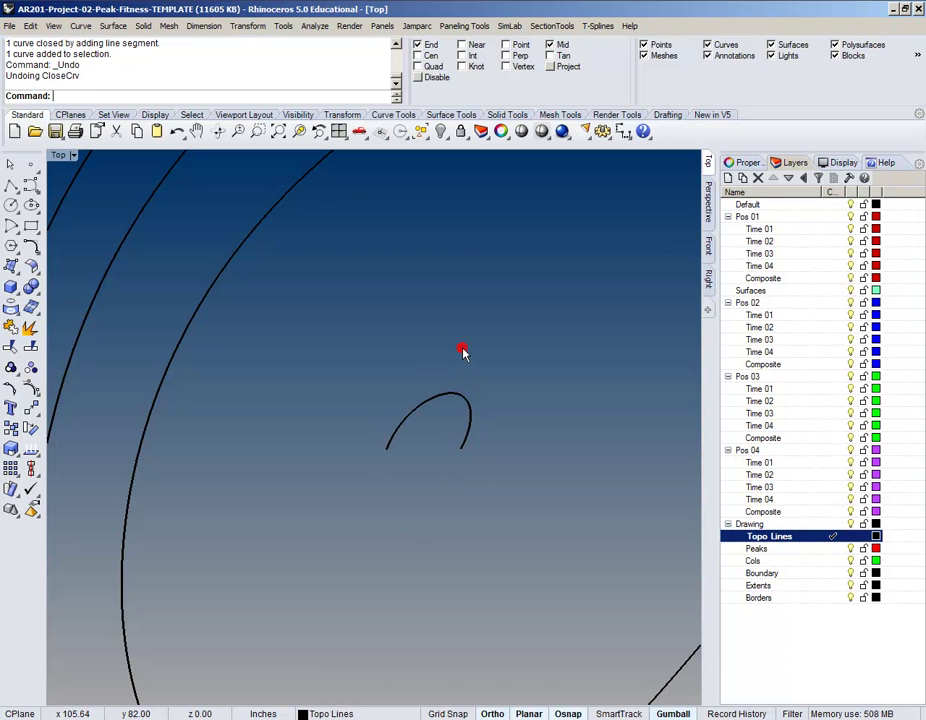
Repeat CloseCrv on the same open contour, undo the closure again and clear the selection
key(Return)
click(465, 441)
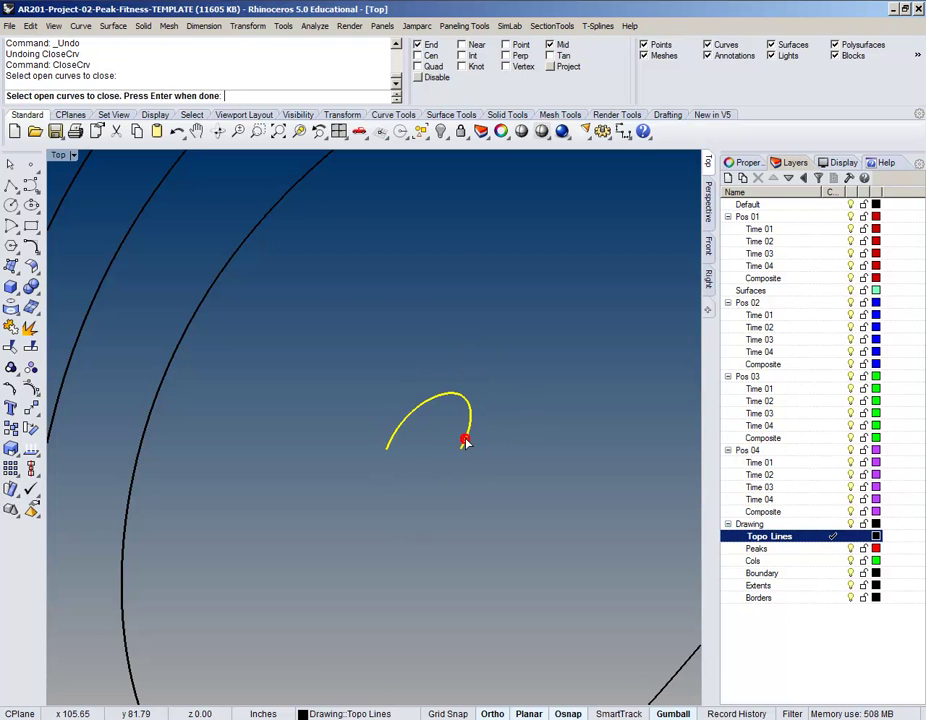
key(Return)
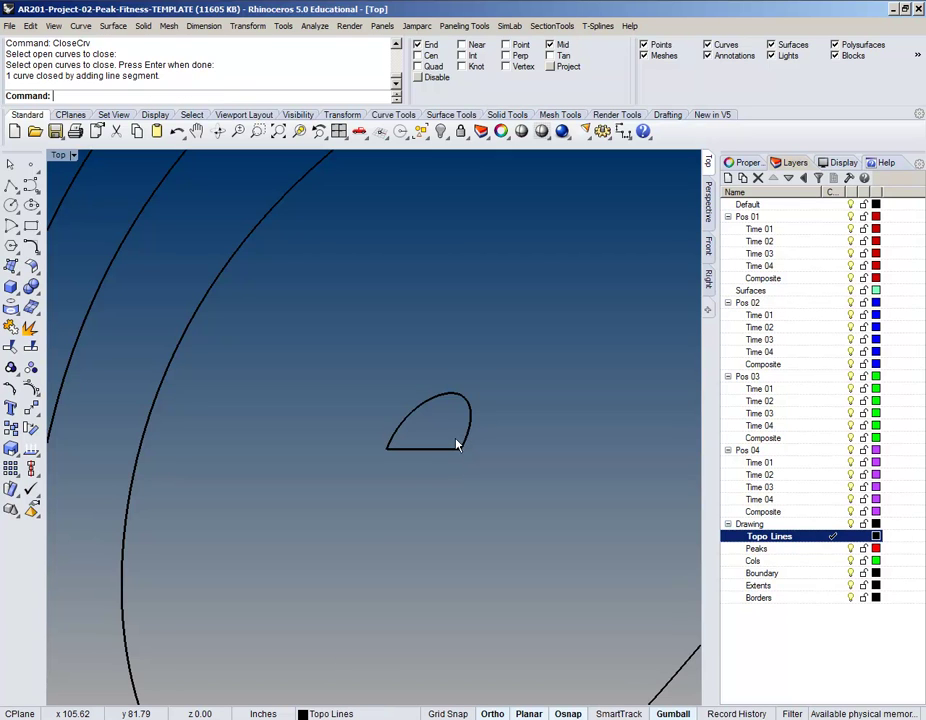
key(ctrl+z)
scroll(469, 463, up, 3)
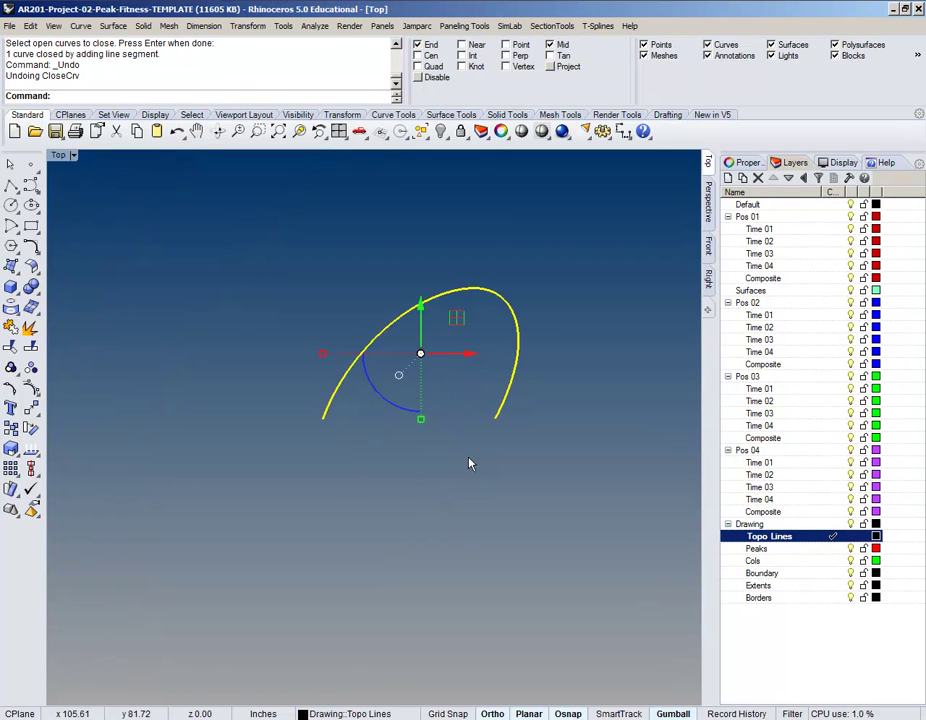
key(Escape)
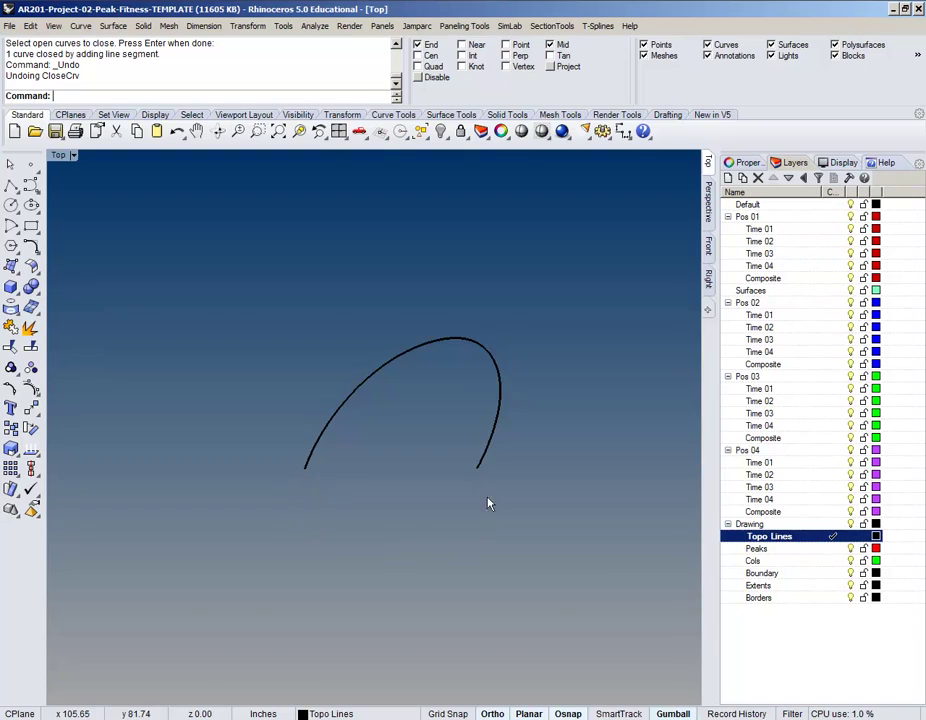
Examine the open contour fragment and the closed contours surrounding it at several magnifications
scroll(480, 467, down, 5)
right_drag(477, 463, 437, 478)
scroll(482, 341, up, 2)
scroll(482, 341, down, 8)
scroll(599, 347, up, 5)
scroll(599, 347, down, 5)
right_drag(519, 442, 438, 409)
scroll(438, 409, up, 5)
scroll(409, 465, up, 5)
scroll(405, 469, up, 2)
scroll(401, 455, down, 2)
right_drag(401, 455, 417, 433)
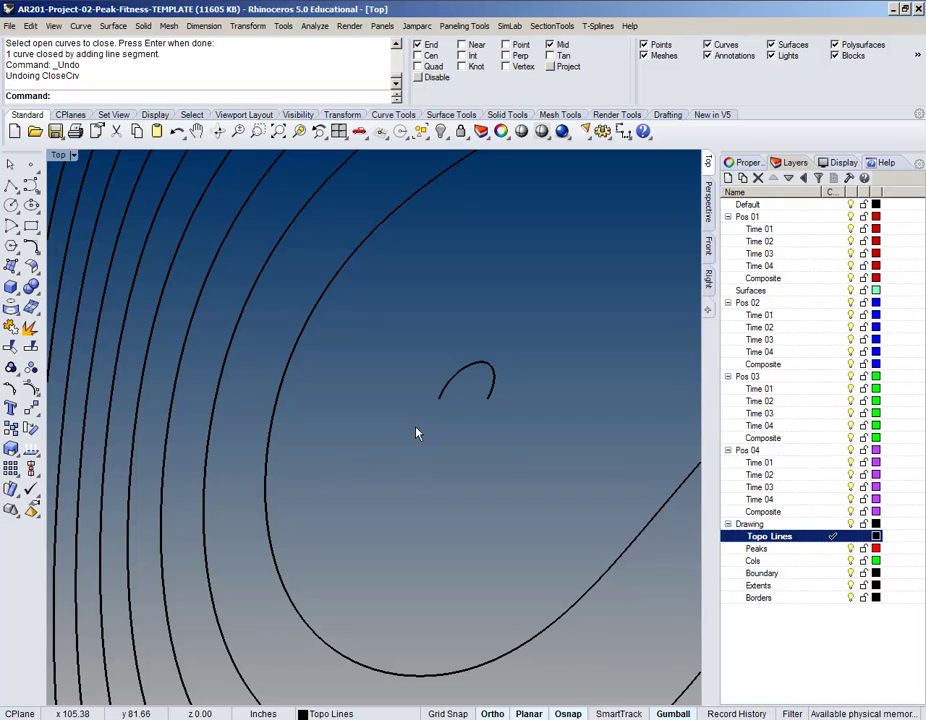
Survey the topo lines across neighbouring Pos 01 tiles in the Top view, checking the peaks, passes and remaining open fragments
scroll(409, 434, down, 6)
right_drag(405, 451, 521, 316)
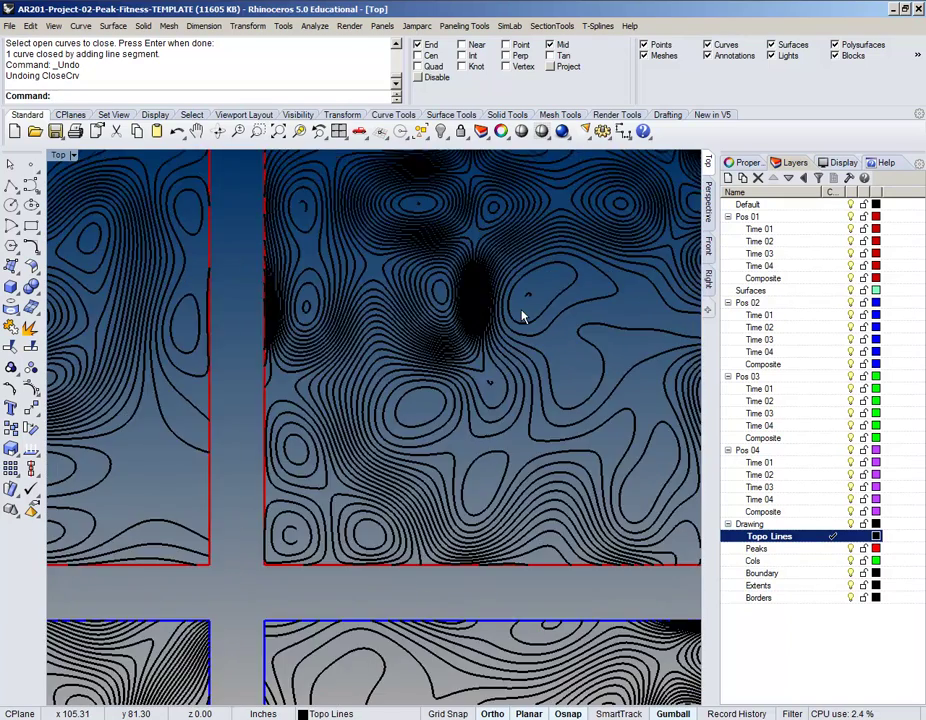
right_drag(478, 368, 600, 386)
right_drag(219, 366, 350, 383)
scroll(352, 382, down, 2)
scroll(325, 327, up, 4)
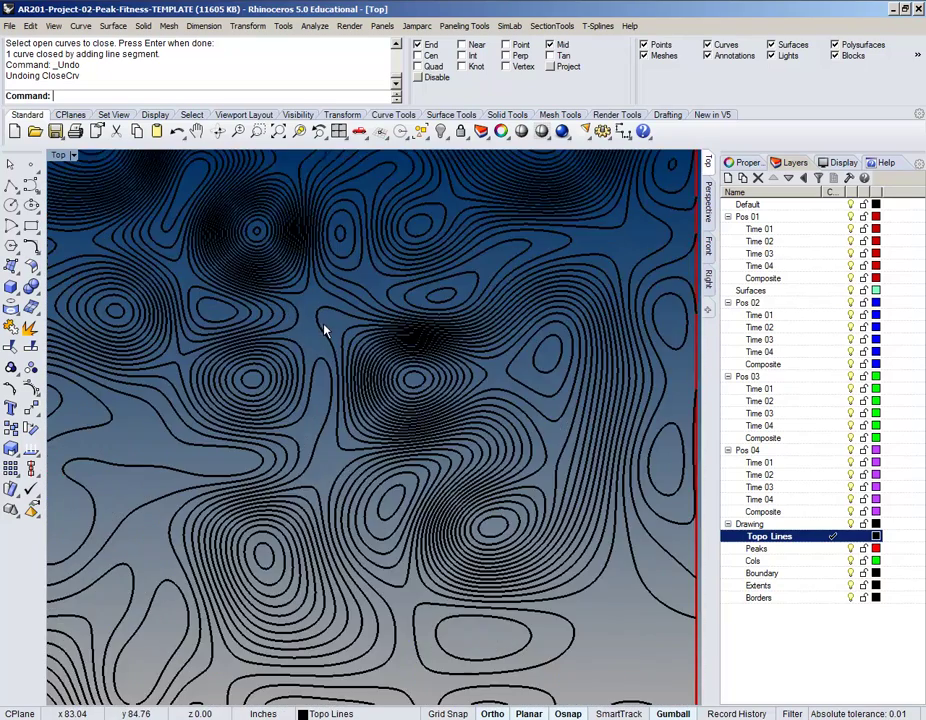
scroll(326, 338, down, 3)
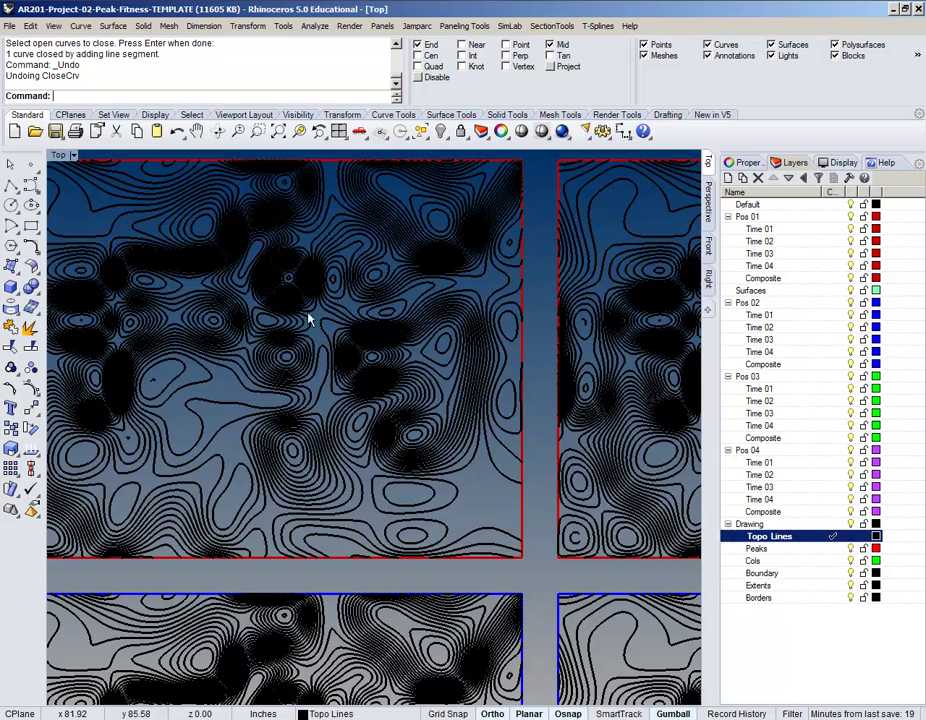
scroll(411, 327, up, 2)
scroll(248, 320, up, 3)
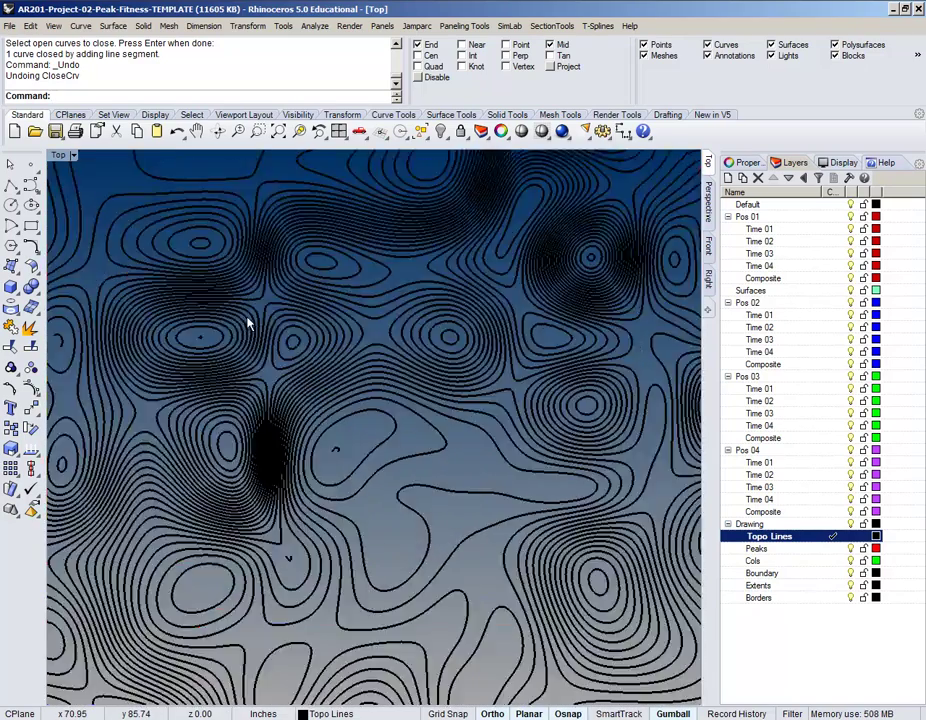
scroll(172, 351, up, 1)
scroll(184, 351, down, 4)
right_drag(184, 351, 215, 378)
scroll(434, 378, up, 2)
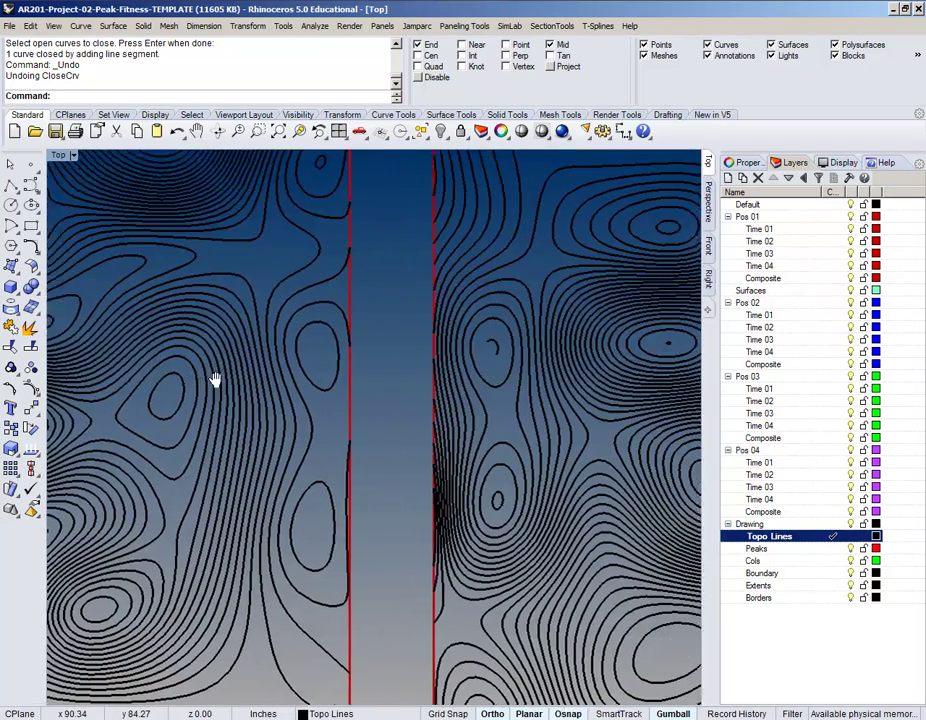
Survey the contour tiles across all four position rows and examine the peaks in the last Pos 04 tile
scroll(517, 374, up, 4)
right_drag(646, 347, 347, 335)
scroll(347, 335, down, 6)
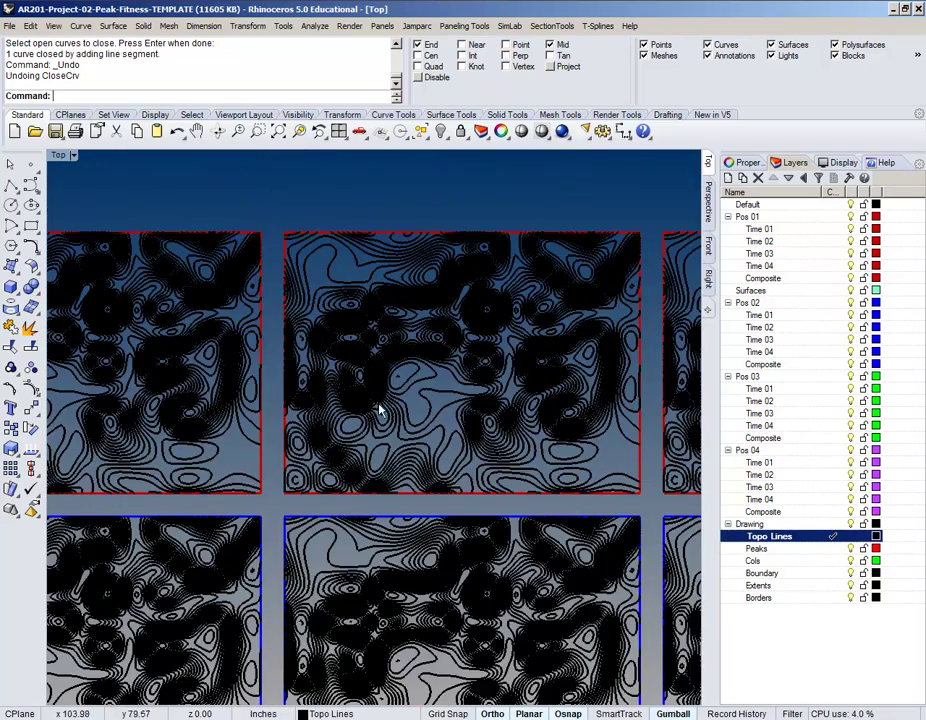
scroll(381, 410, up, 4)
scroll(380, 403, down, 6)
right_drag(381, 403, 372, 261)
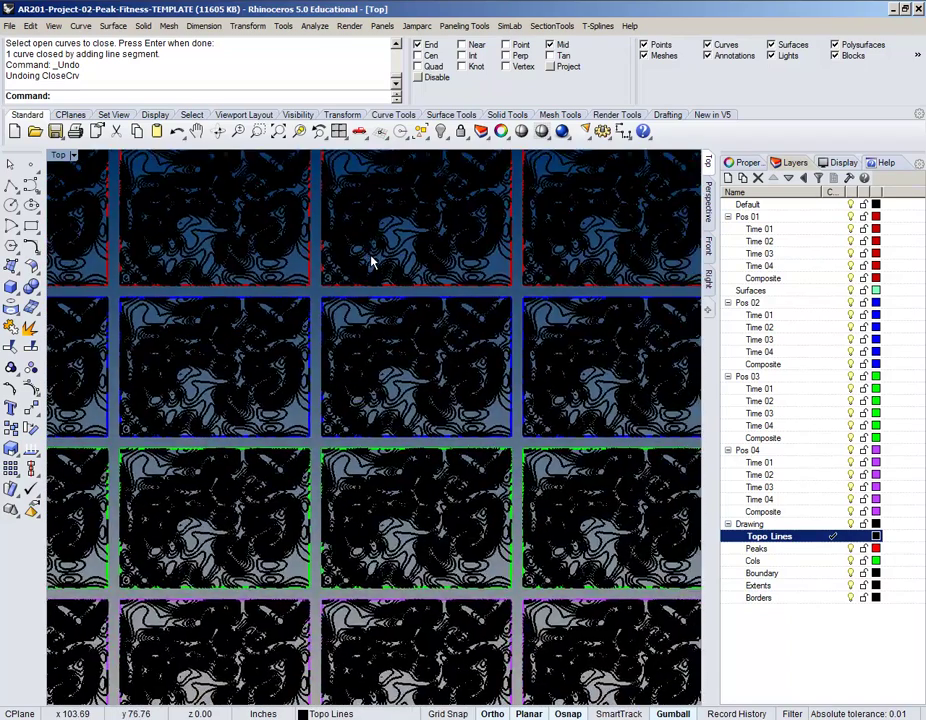
scroll(393, 285, down, 3)
right_drag(240, 360, 275, 362)
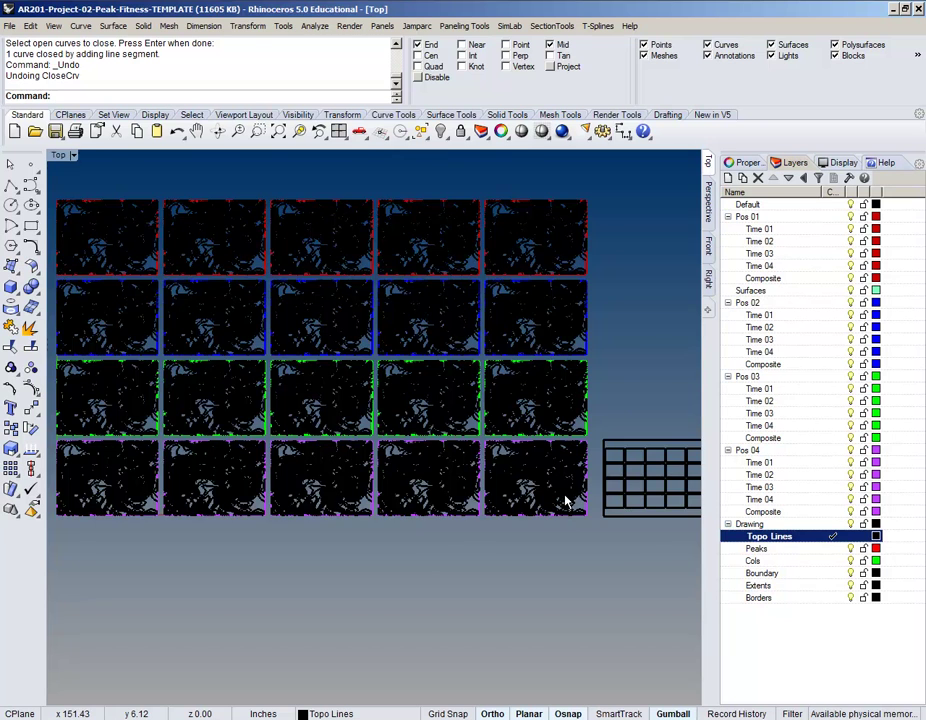
scroll(564, 502, up, 5)
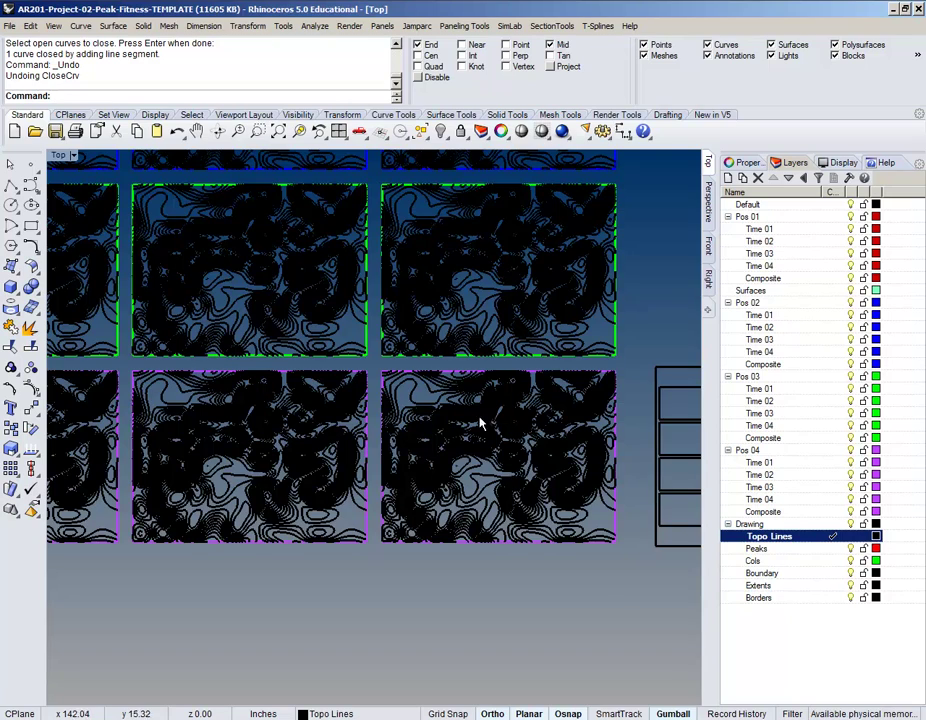
scroll(415, 368, down, 2)
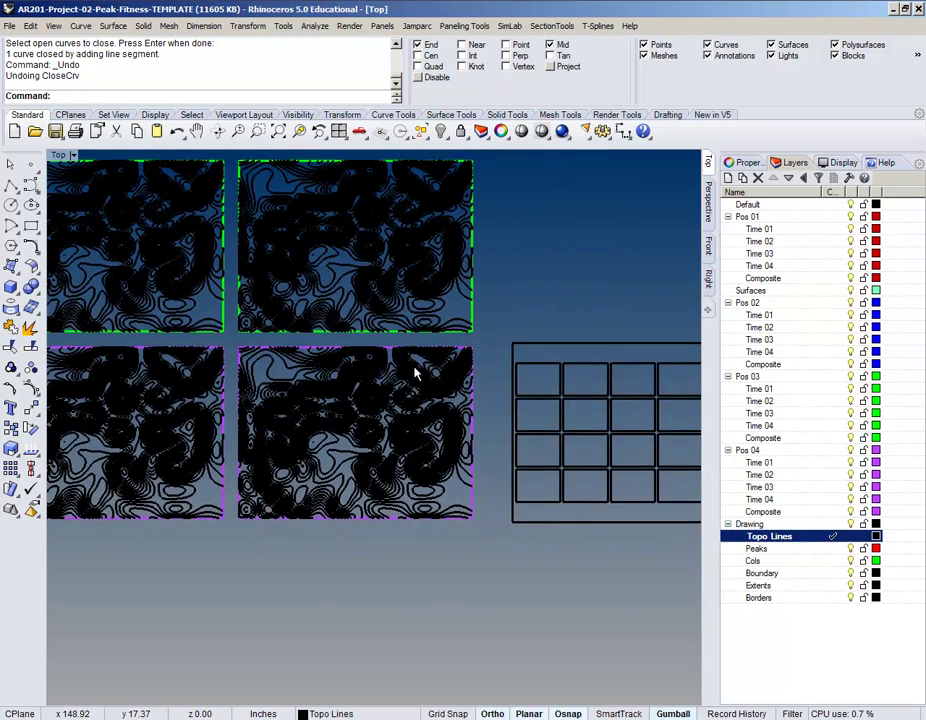
scroll(378, 451, up, 10)
scroll(465, 505, down, 3)
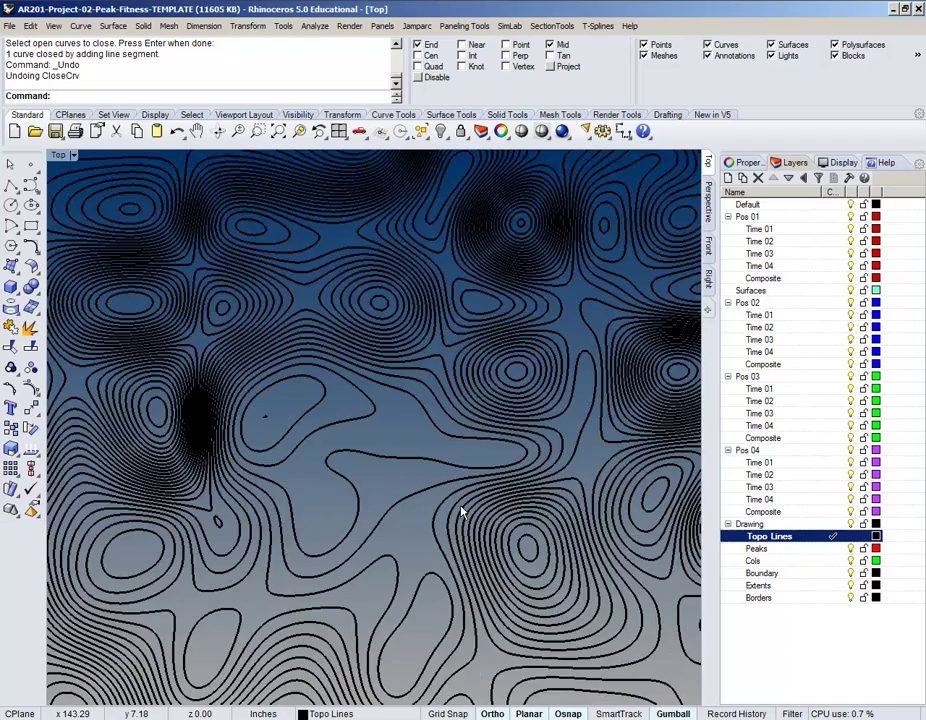
scroll(275, 378, up, 4)
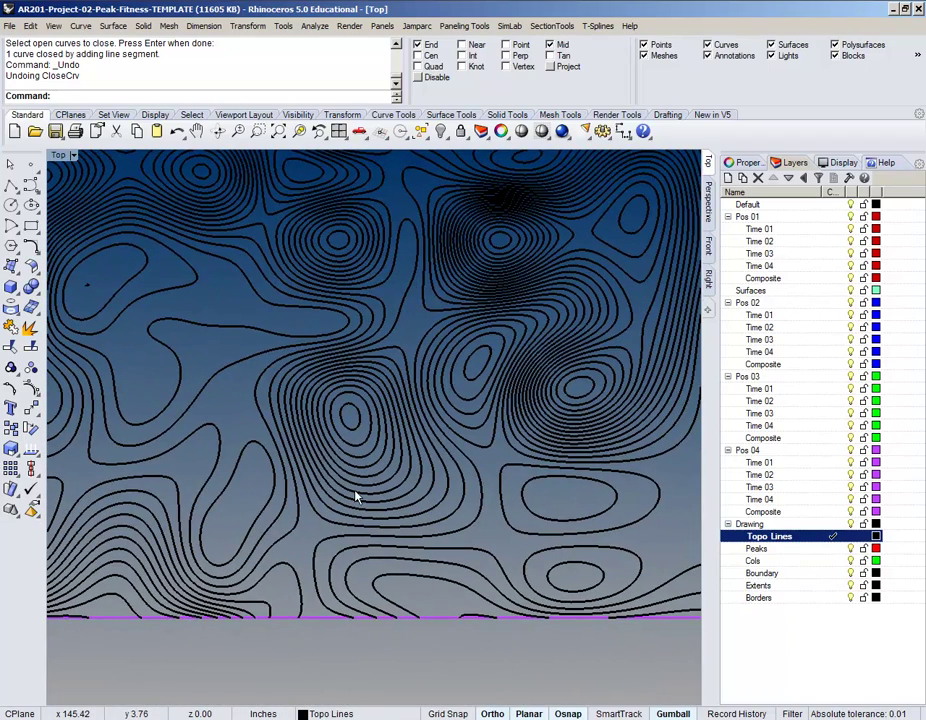
Make Peaks the current layer and move the innermost closed contours in the eastern half of the last Pos 04 tile to it
click(834, 548)
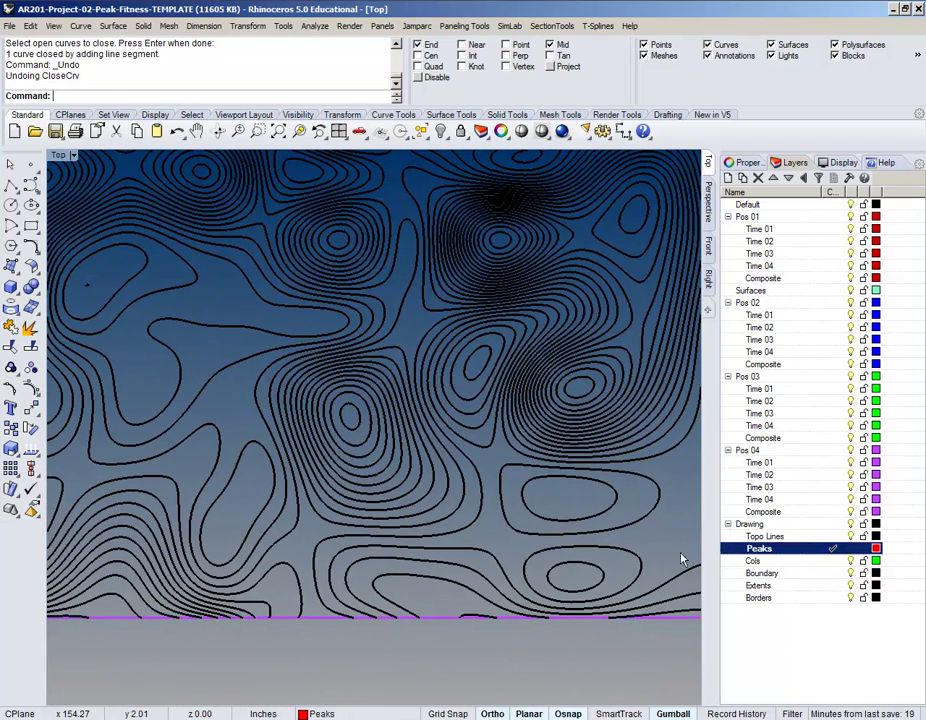
scroll(500, 580, down, 5)
scroll(513, 540, up, 6)
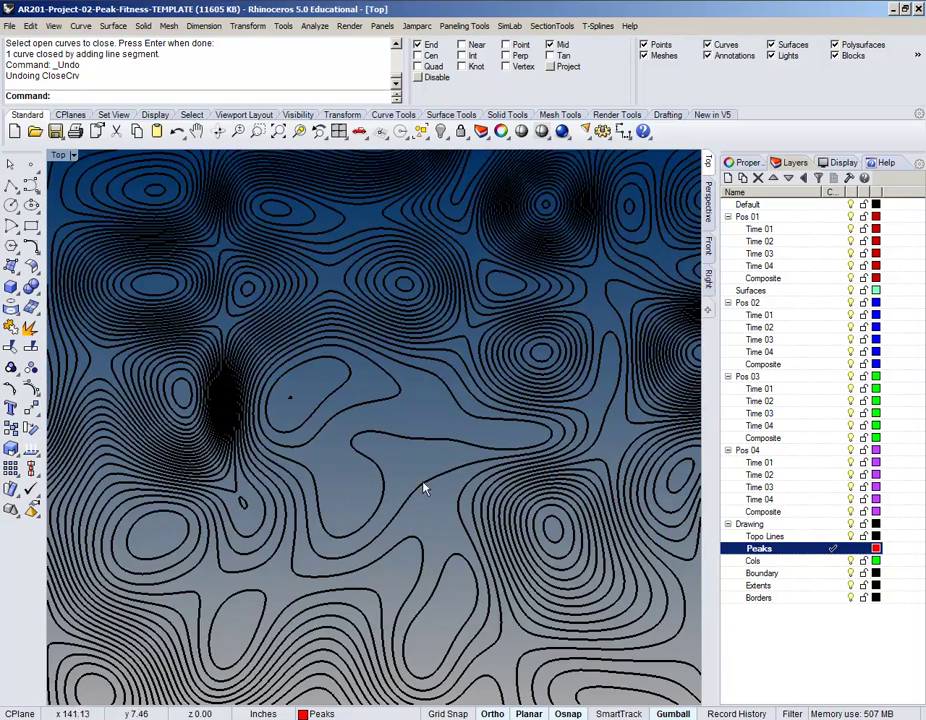
scroll(267, 509, down, 4)
right_drag(434, 463, 466, 502)
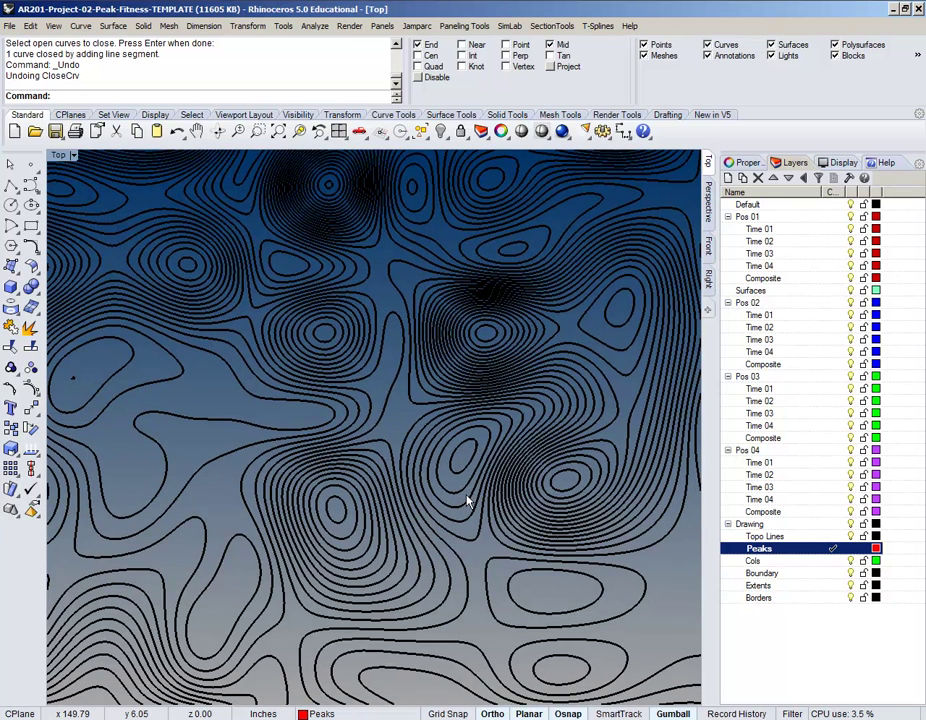
click(570, 483)
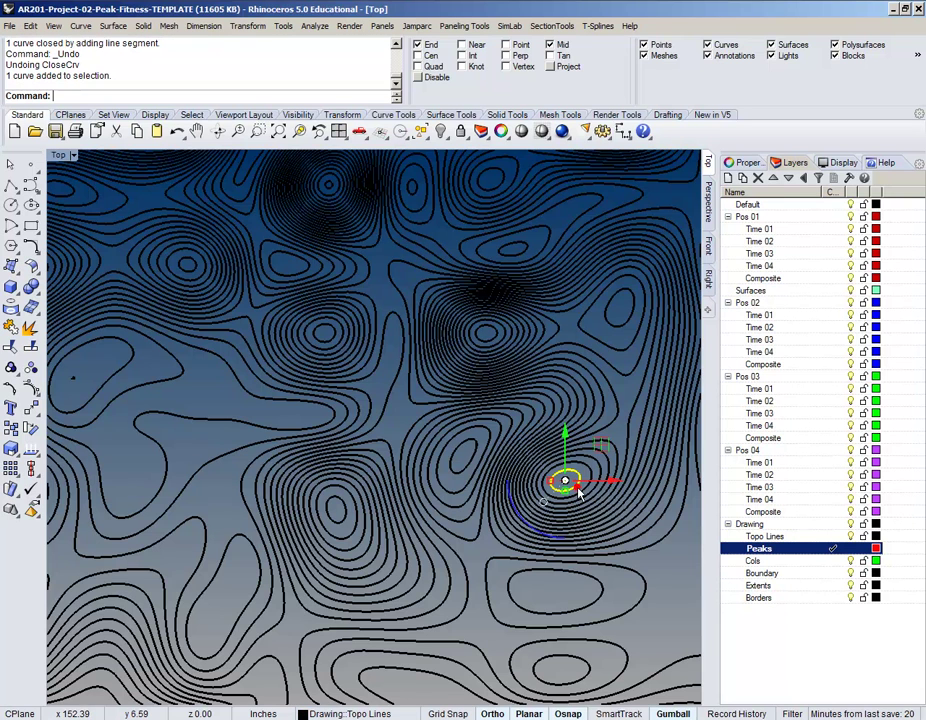
shift+click(342, 516)
shift+click(470, 442)
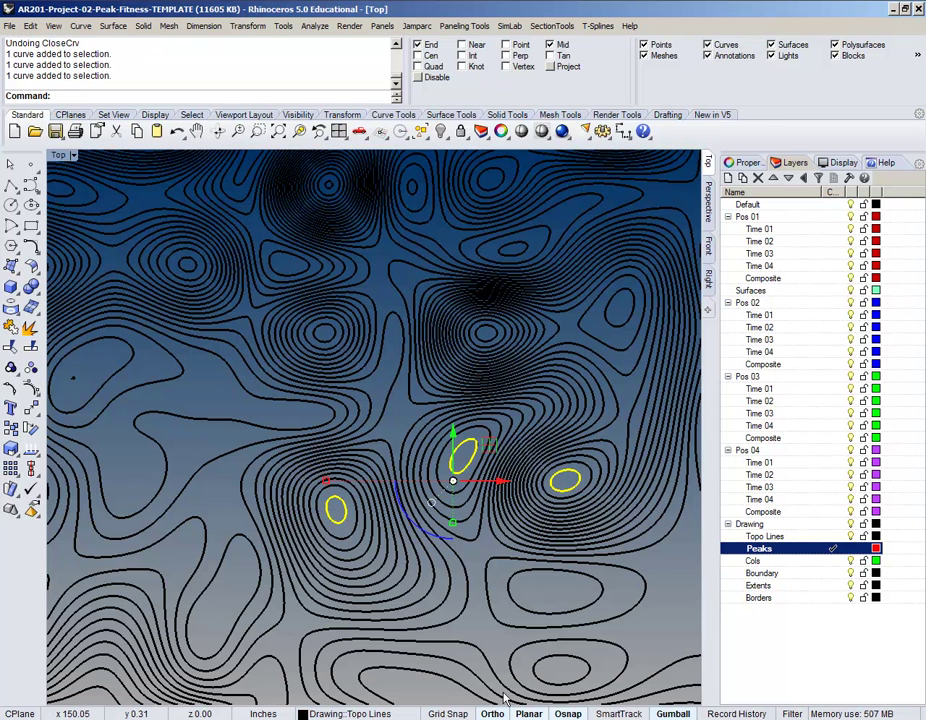
shift+click(621, 320)
shift+click(585, 609)
shift+click(589, 671)
shift+click(336, 339)
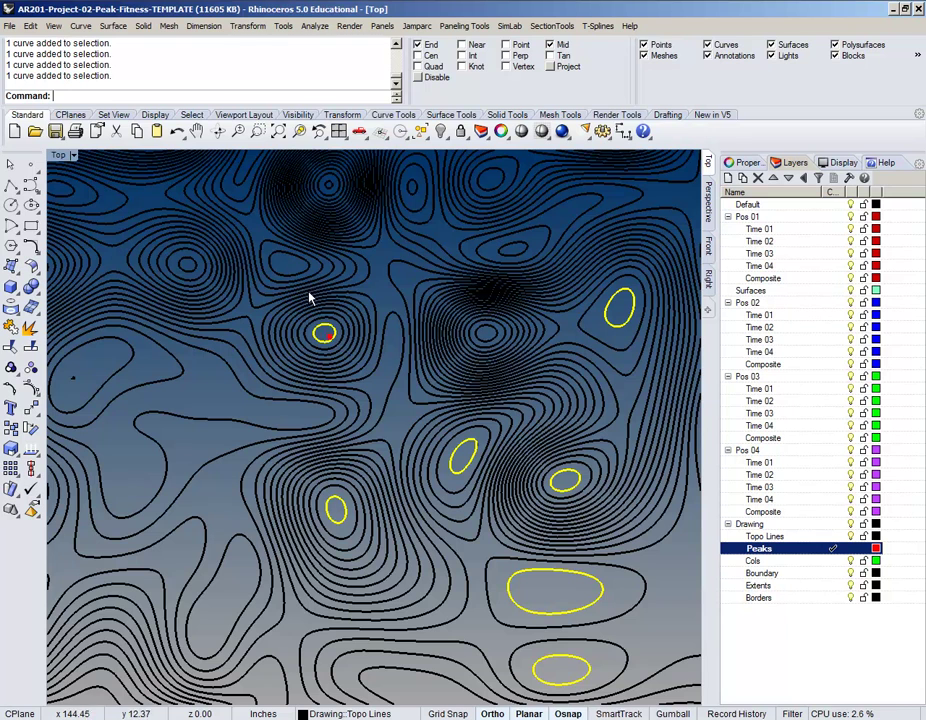
shift+click(305, 266)
shift+click(489, 345)
shift+click(520, 252)
shift+click(421, 190)
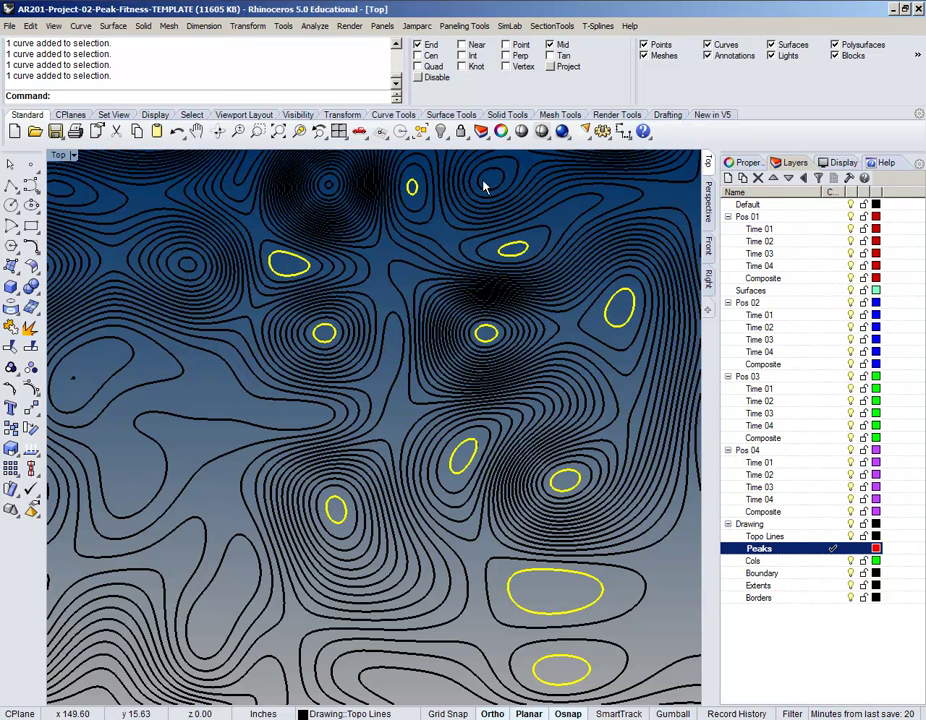
scroll(440, 362, down, 3)
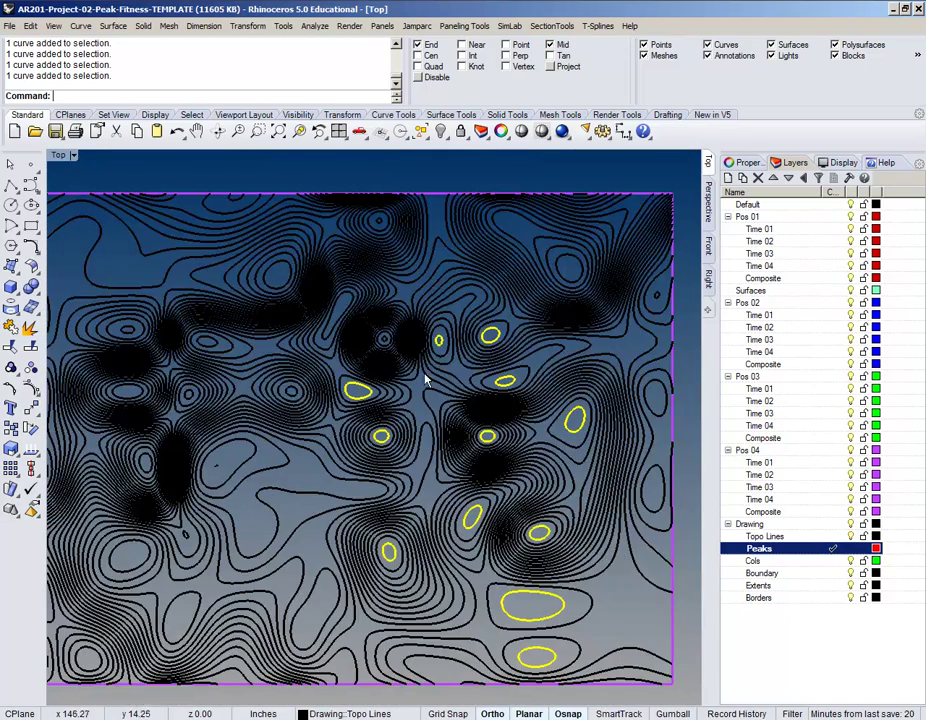
scroll(343, 320, up, 5)
shift+click(343, 320)
scroll(343, 326, down, 6)
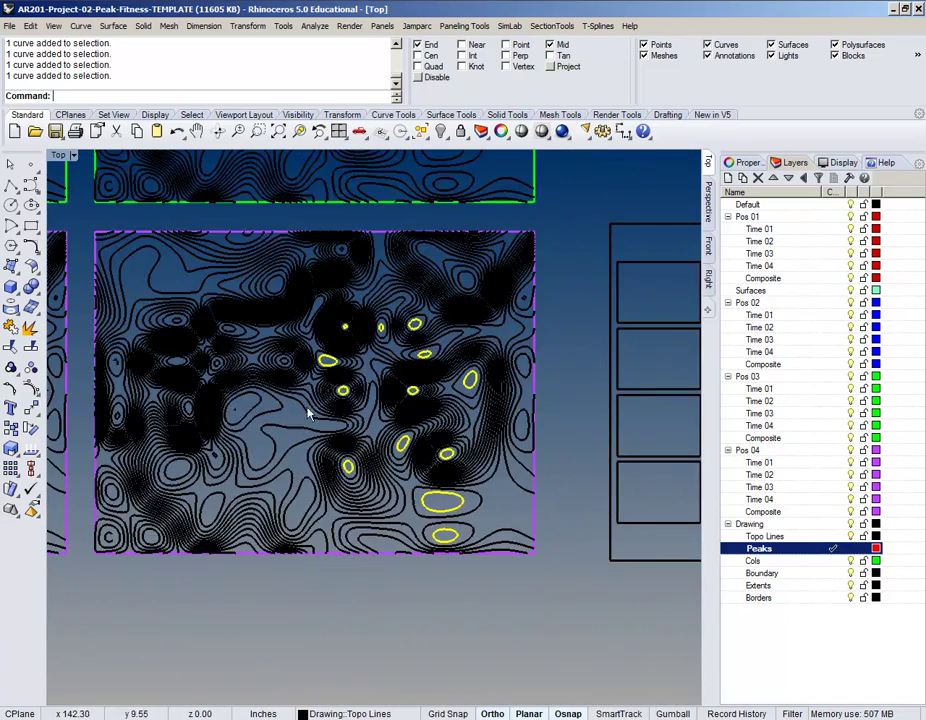
scroll(384, 368, up, 4)
scroll(260, 390, down, 3)
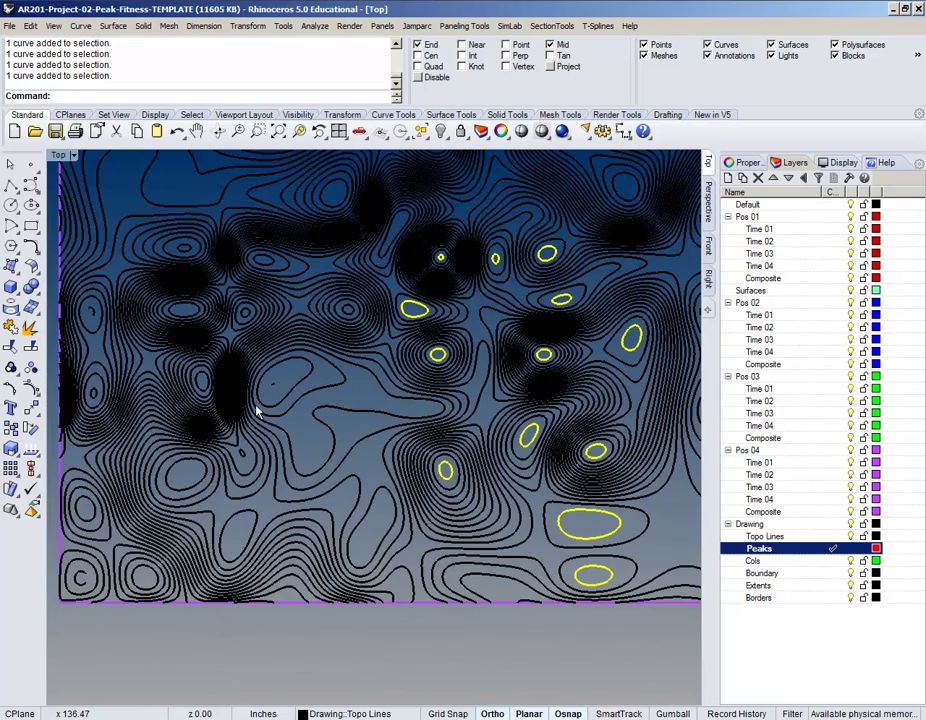
right_drag(612, 437, 447, 448)
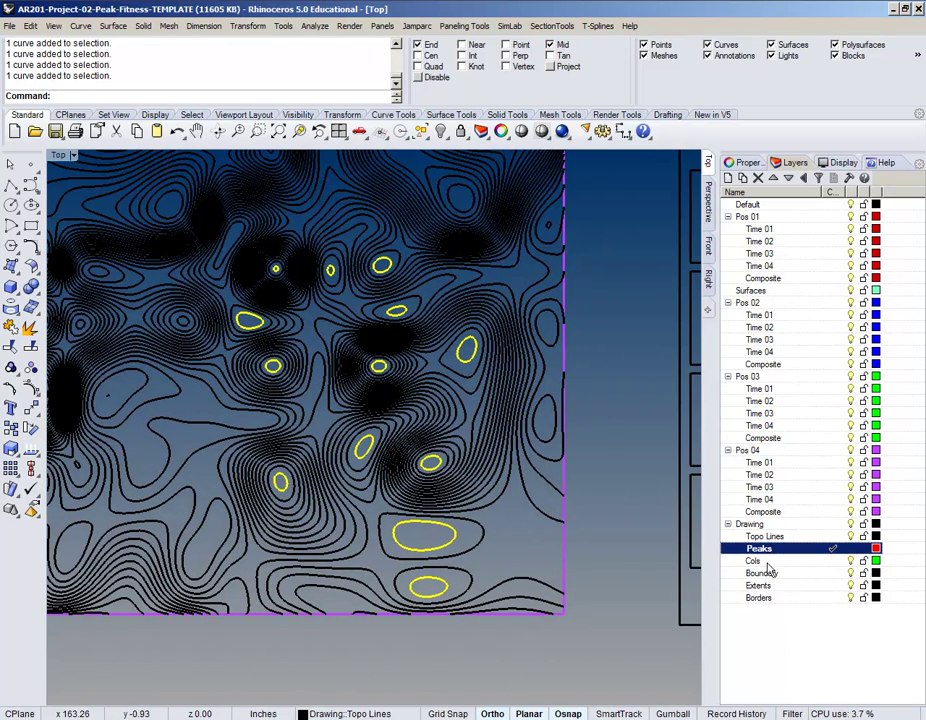
right_click(784, 553)
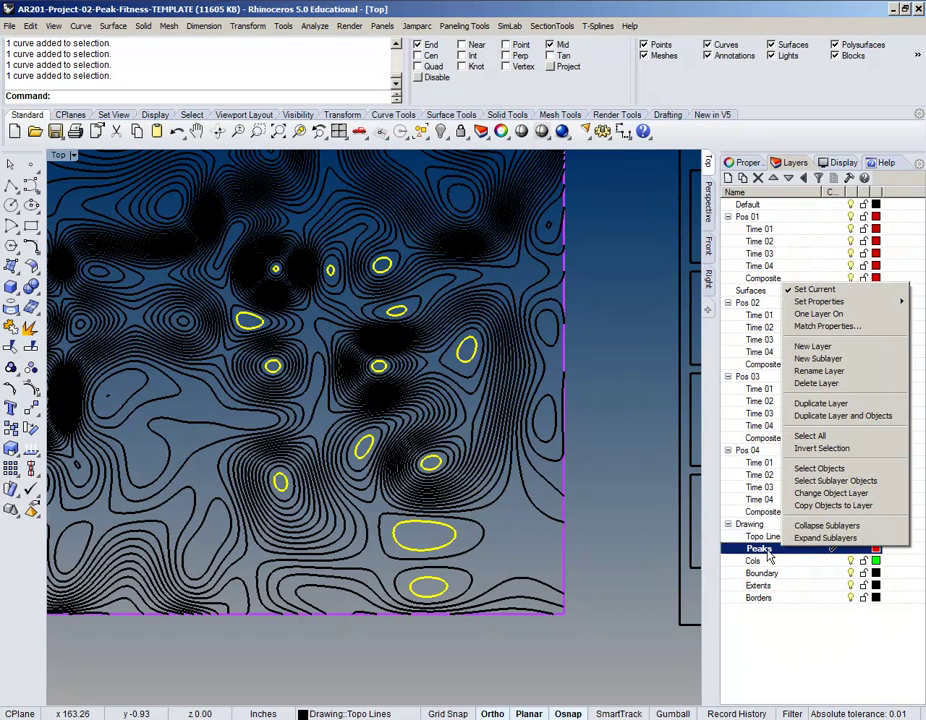
click(828, 494)
click(636, 321)
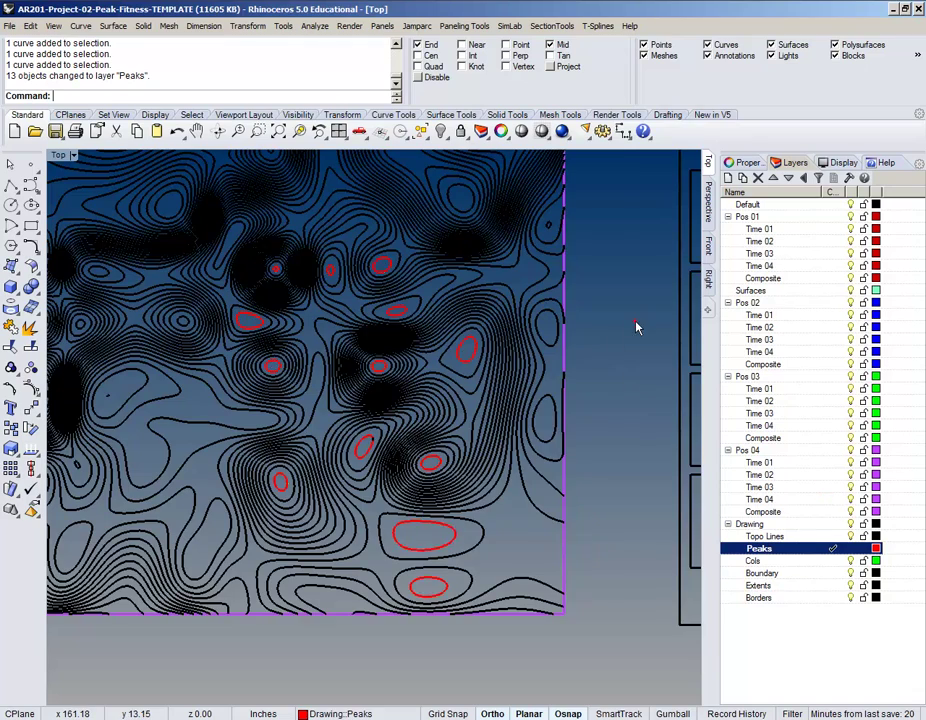
Delete the short stray Topo Lines segment overlapping the narrow slanted peak contour, and select the remaining red loop to check it
right_drag(543, 369, 517, 381)
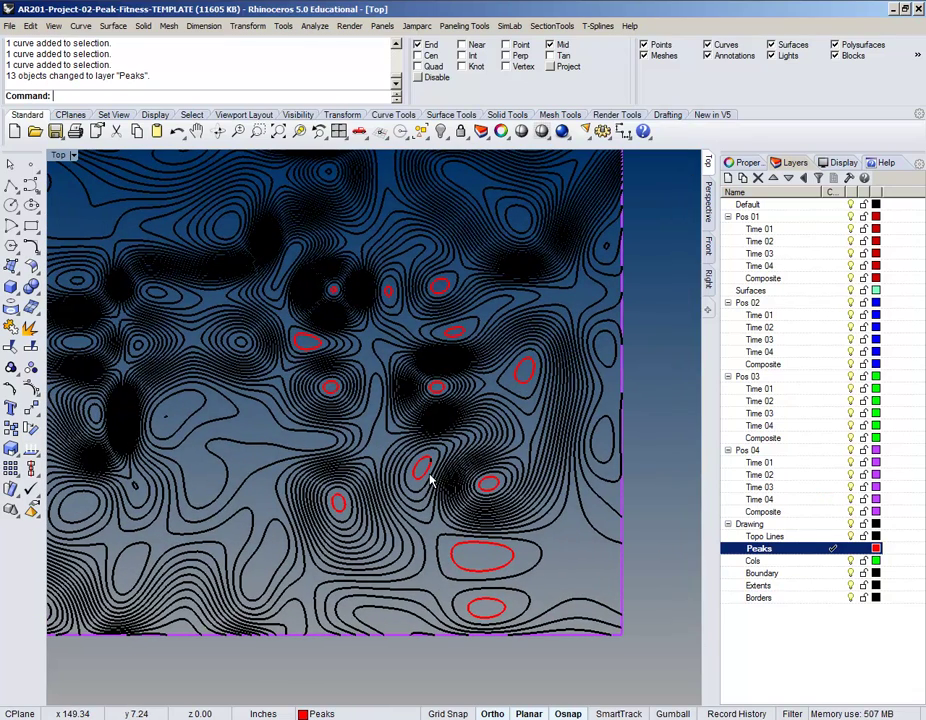
scroll(430, 480, up, 10)
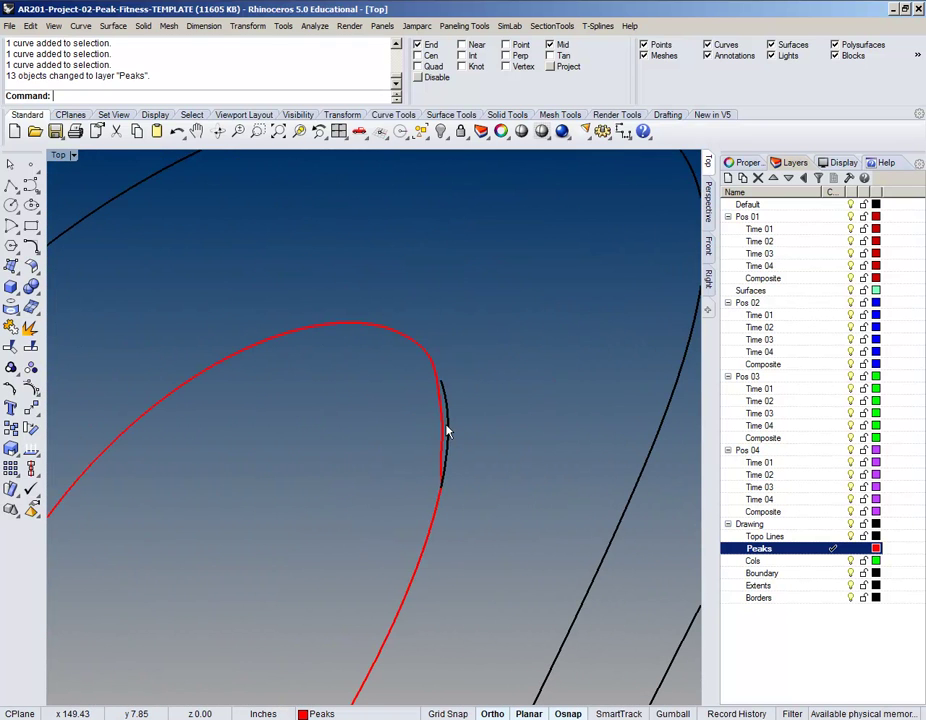
click(452, 432)
scroll(471, 431, down, 3)
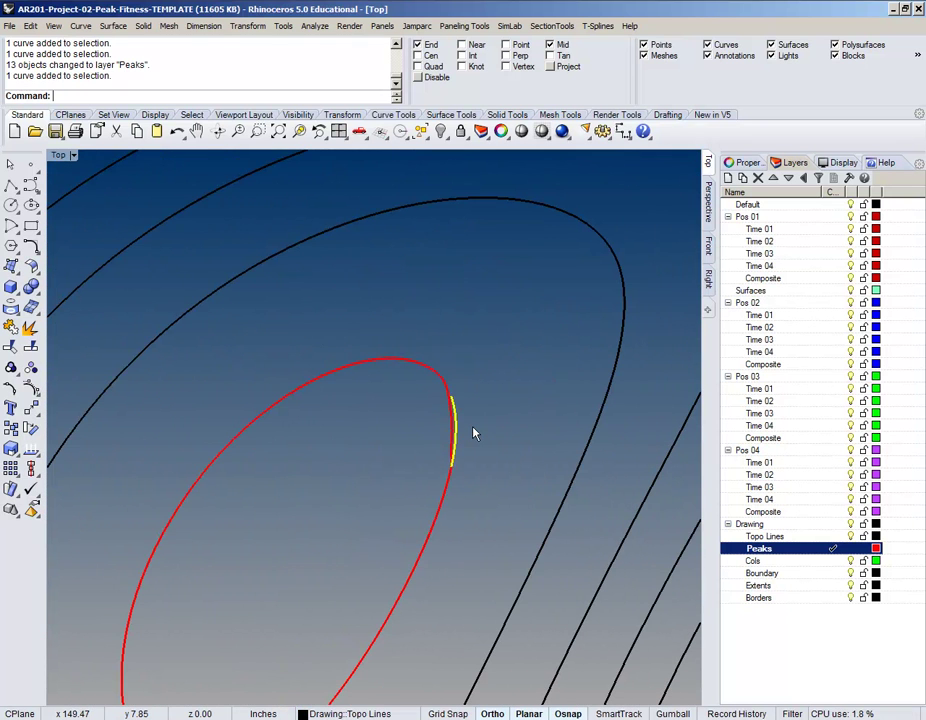
key(Delete)
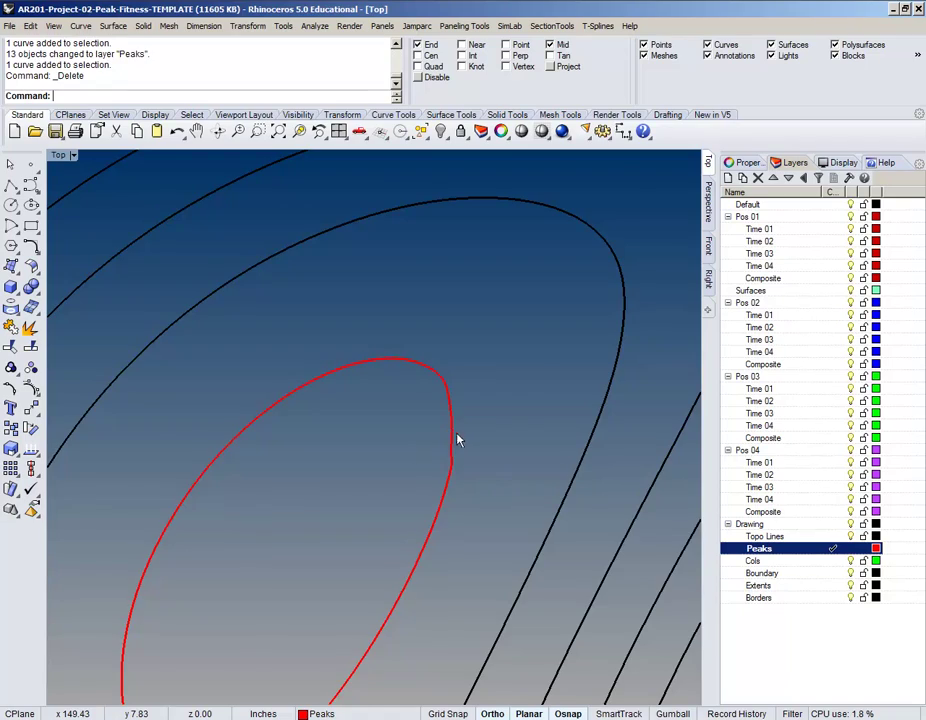
click(451, 440)
scroll(455, 432, down, 6)
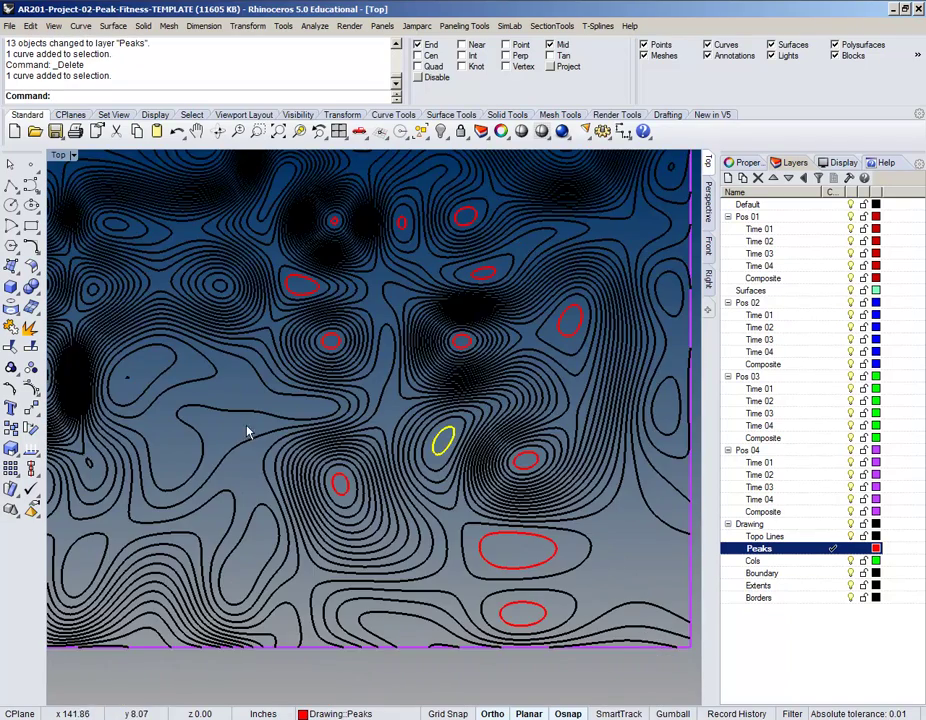
Move the innermost closed contours in the western half of the last Pos 04 tile to the Peaks layer
right_drag(248, 432, 280, 496)
scroll(380, 460, down, 5)
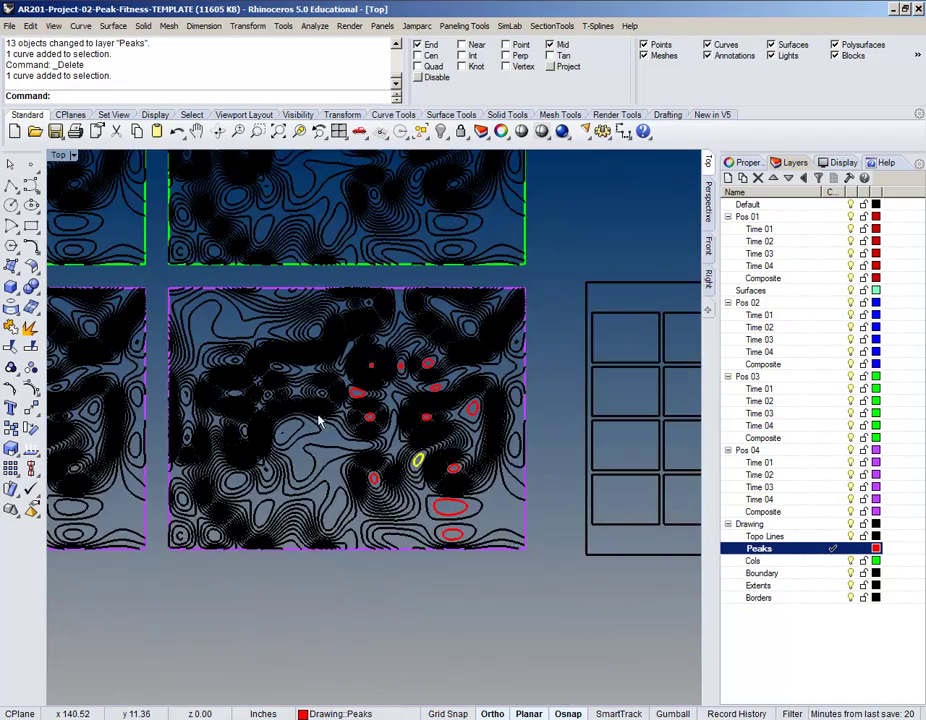
scroll(350, 420, up, 8)
click(320, 434)
shift+click(471, 513)
shift+click(282, 531)
shift+click(180, 526)
shift+click(198, 632)
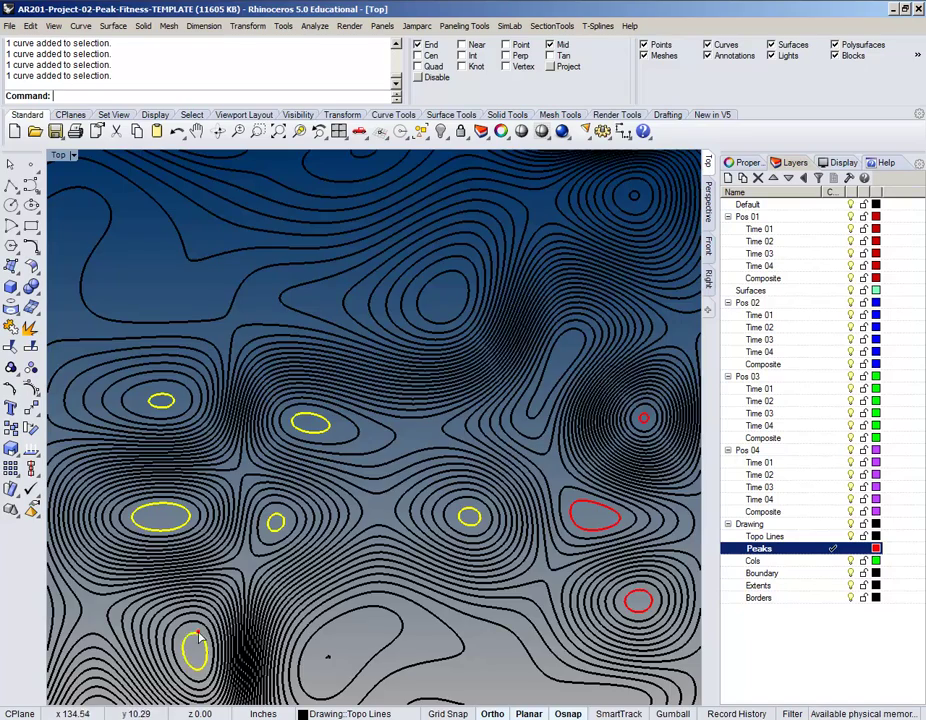
scroll(327, 434, down, 5)
scroll(419, 432, up, 5)
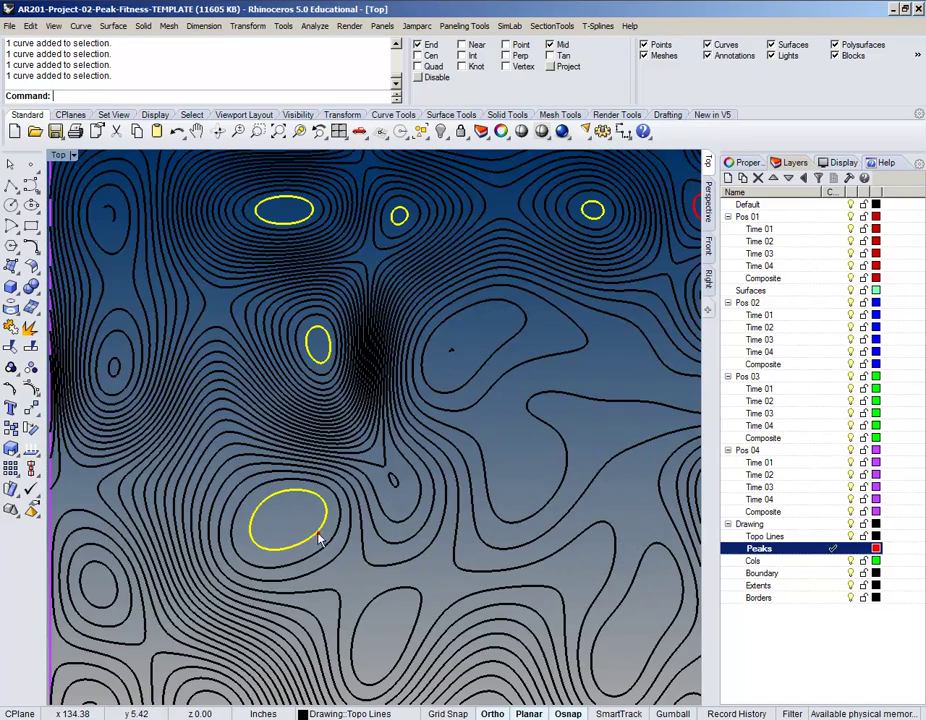
scroll(385, 515, down, 5)
scroll(397, 504, up, 4)
shift+click(405, 520)
shift+click(592, 528)
shift+click(163, 515)
shift+click(258, 602)
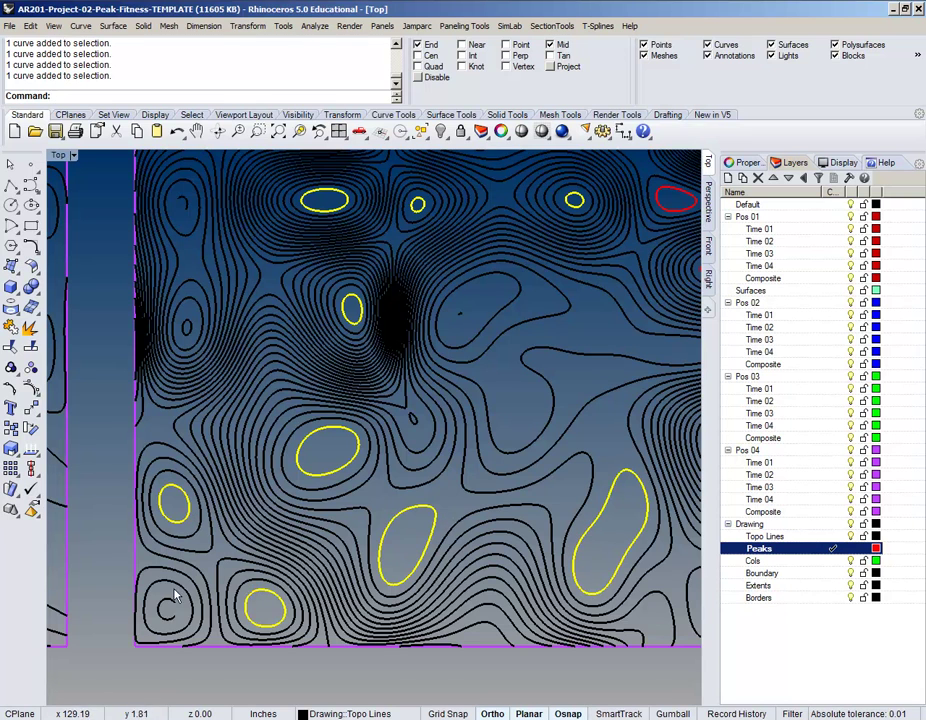
right_drag(419, 428, 362, 465)
shift+click(357, 460)
shift+click(130, 370)
right_drag(130, 373, 682, 500)
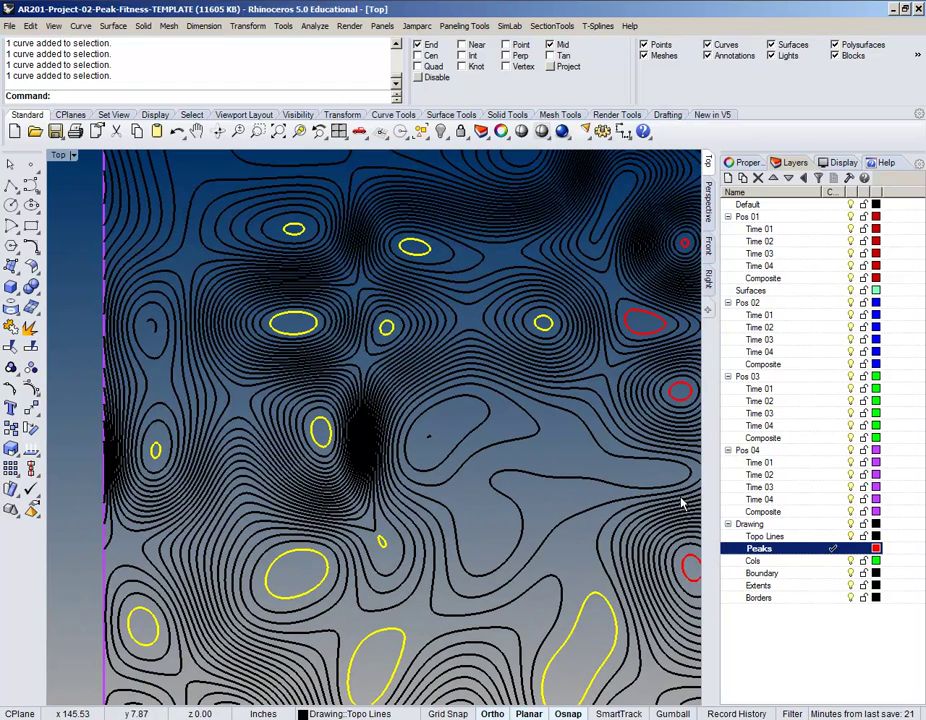
right_click(763, 548)
click(815, 492)
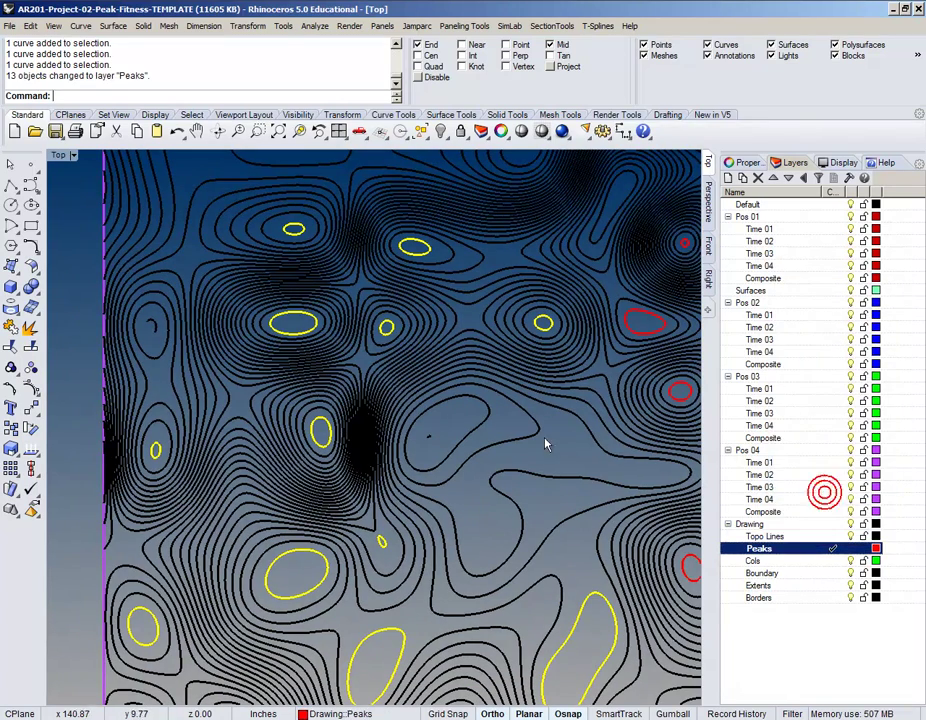
click(495, 478)
Make Cols the current layer, ready for marking the passes between the red peak contours
scroll(495, 478, down, 5)
right_drag(495, 478, 432, 434)
scroll(337, 343, up, 4)
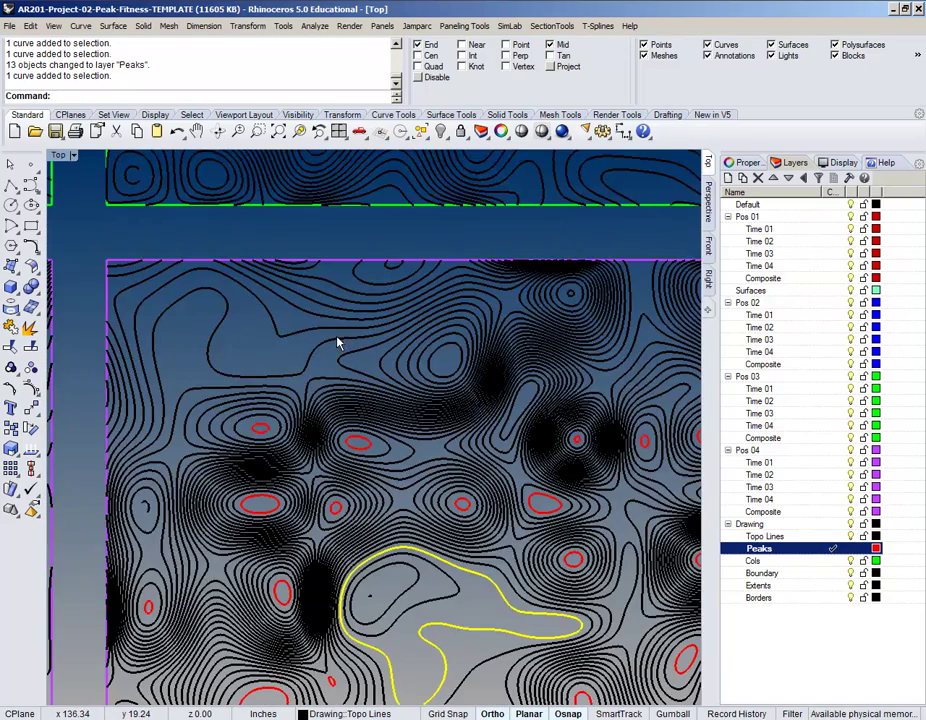
scroll(253, 348, down, 4)
right_drag(300, 384, 352, 328)
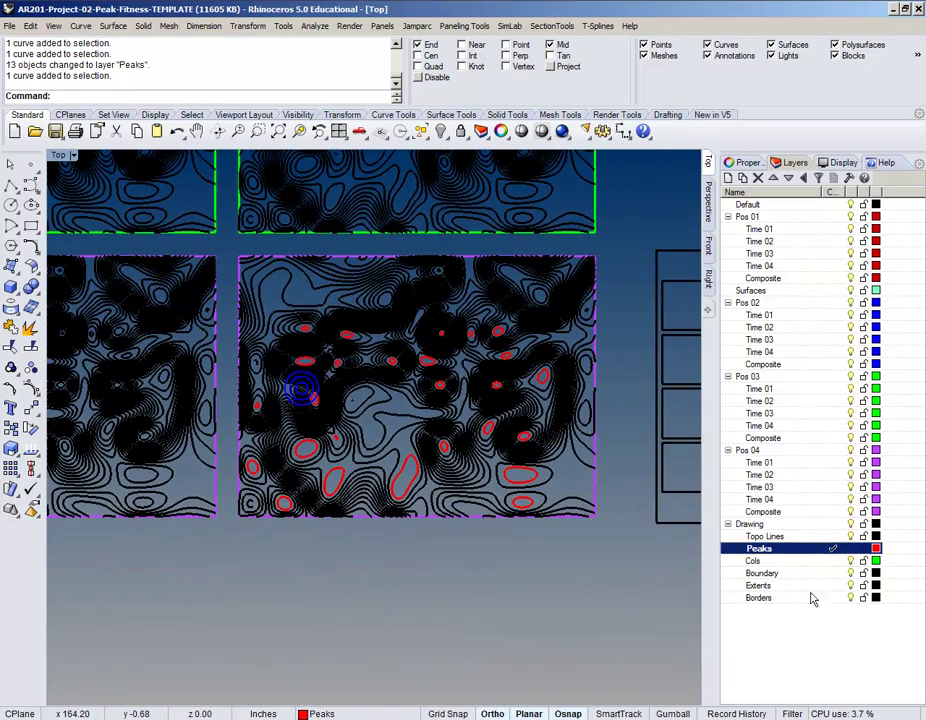
click(833, 561)
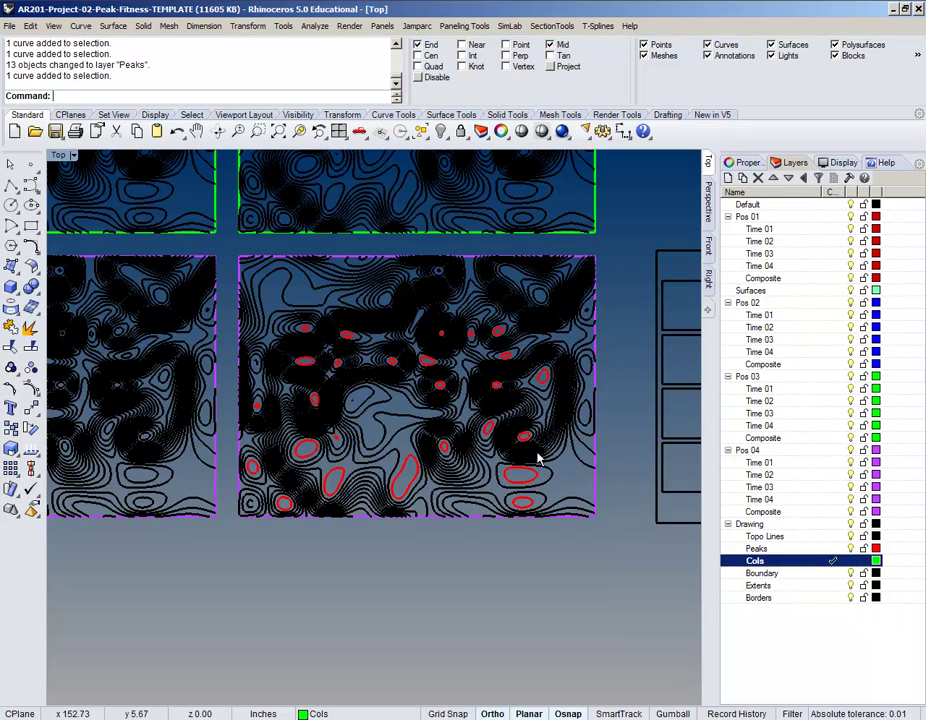
scroll(471, 504, up, 6)
scroll(612, 432, down, 5)
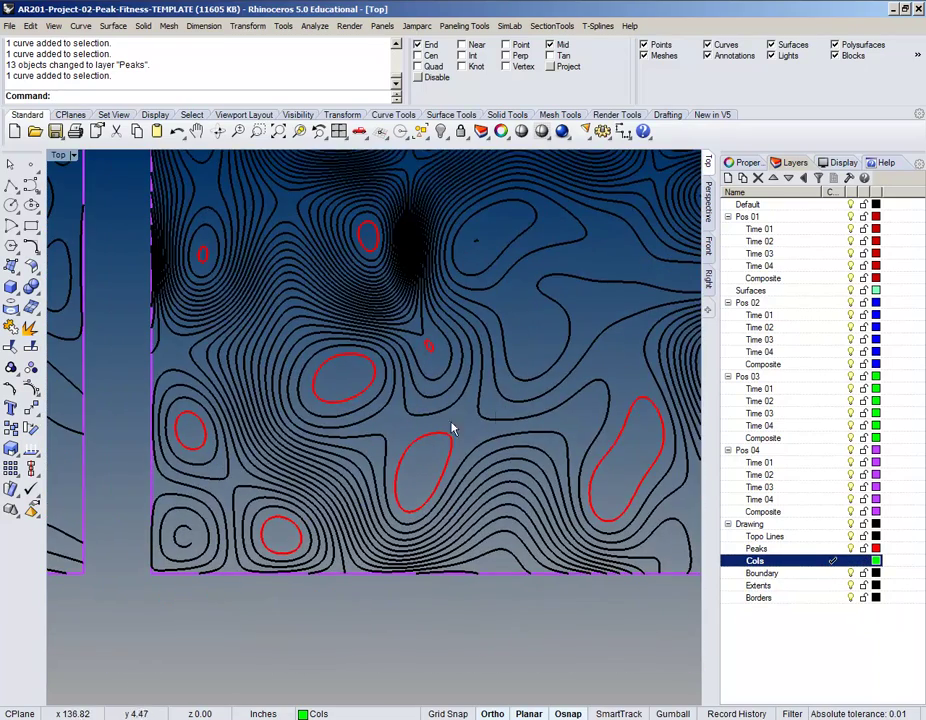
Examine the contours between the red peaks along the tile's southern edge for places where cols occur
scroll(453, 432, up, 3)
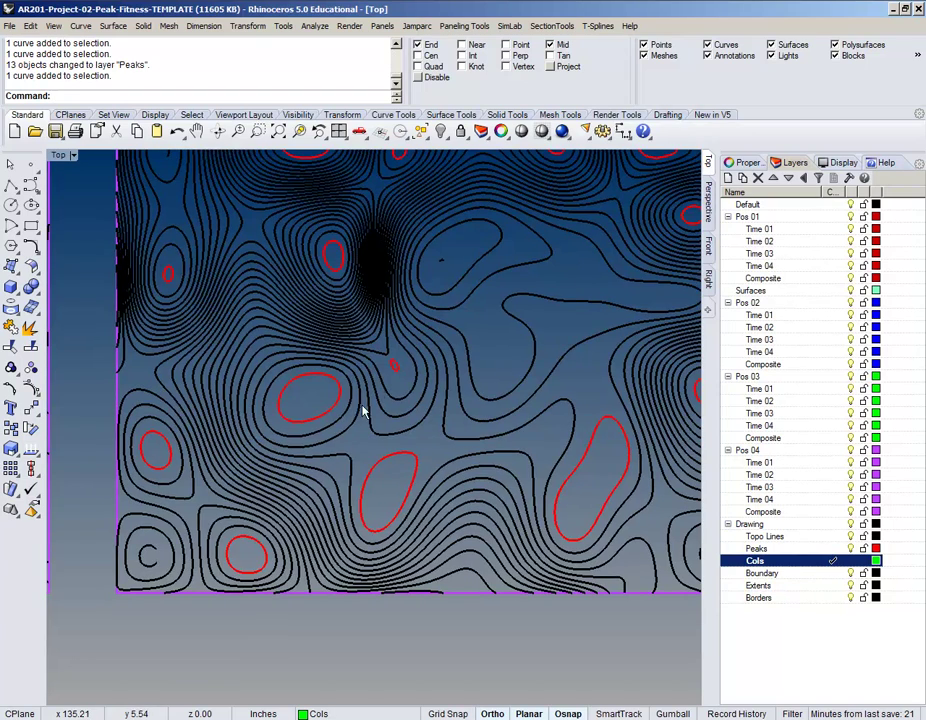
right_drag(398, 373, 382, 413)
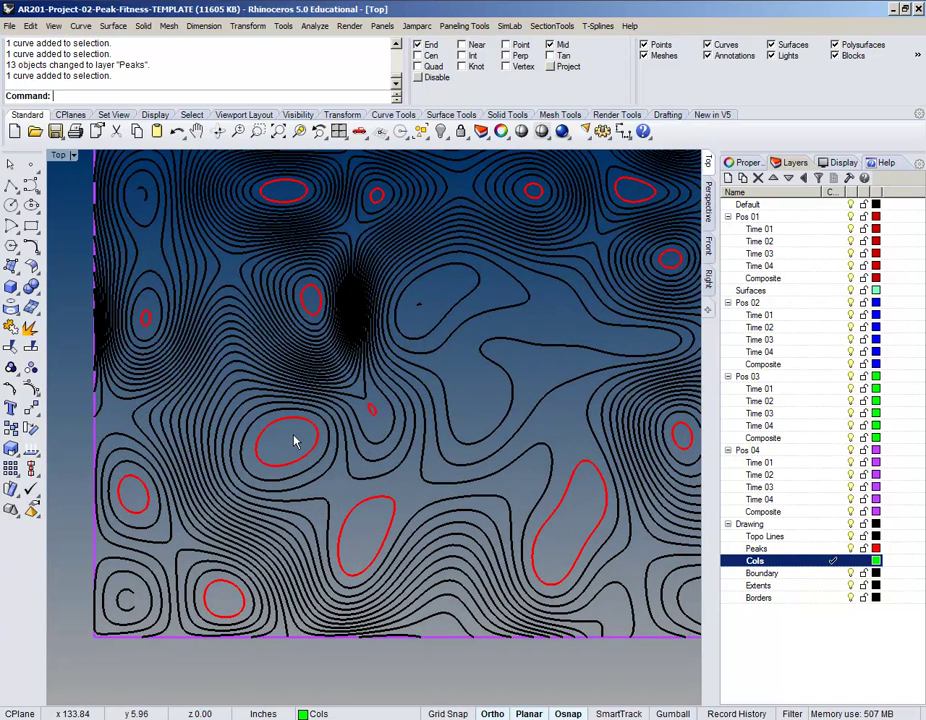
scroll(335, 477, up, 3)
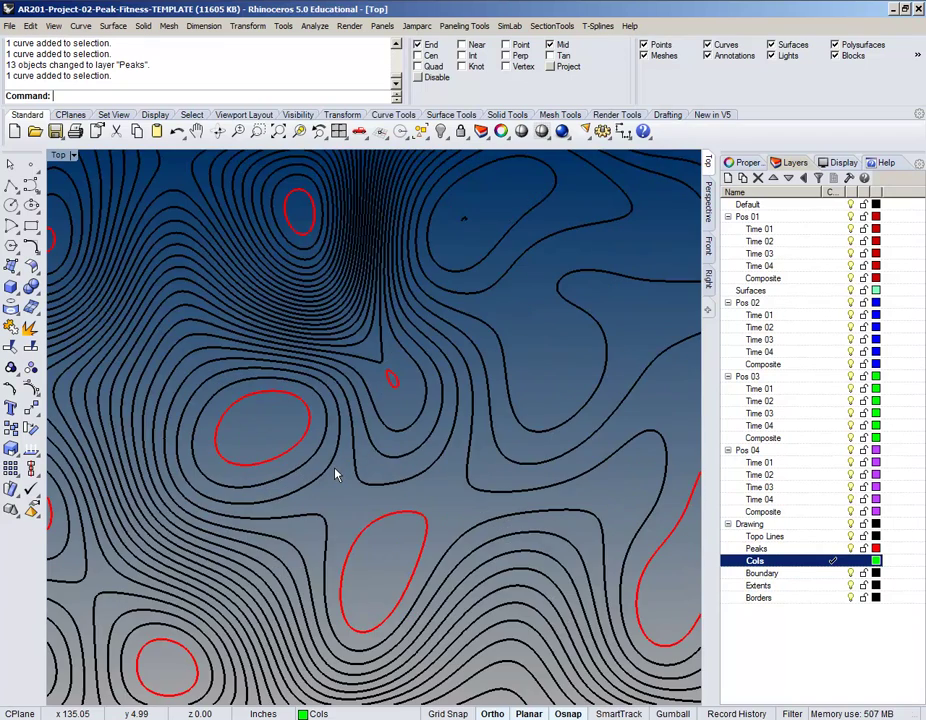
scroll(335, 477, down, 5)
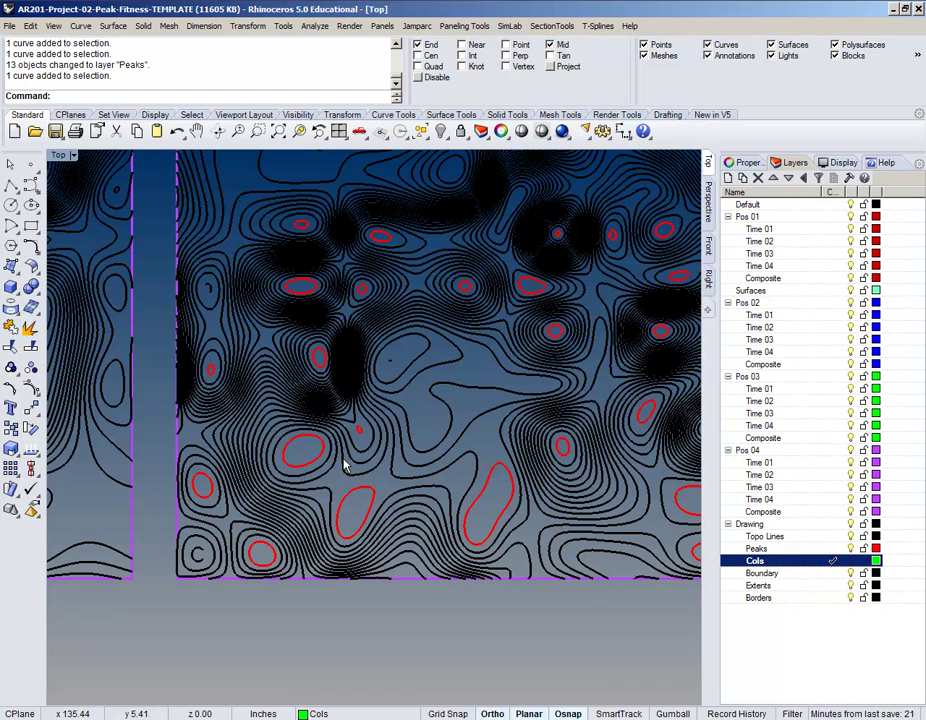
right_drag(449, 483, 395, 337)
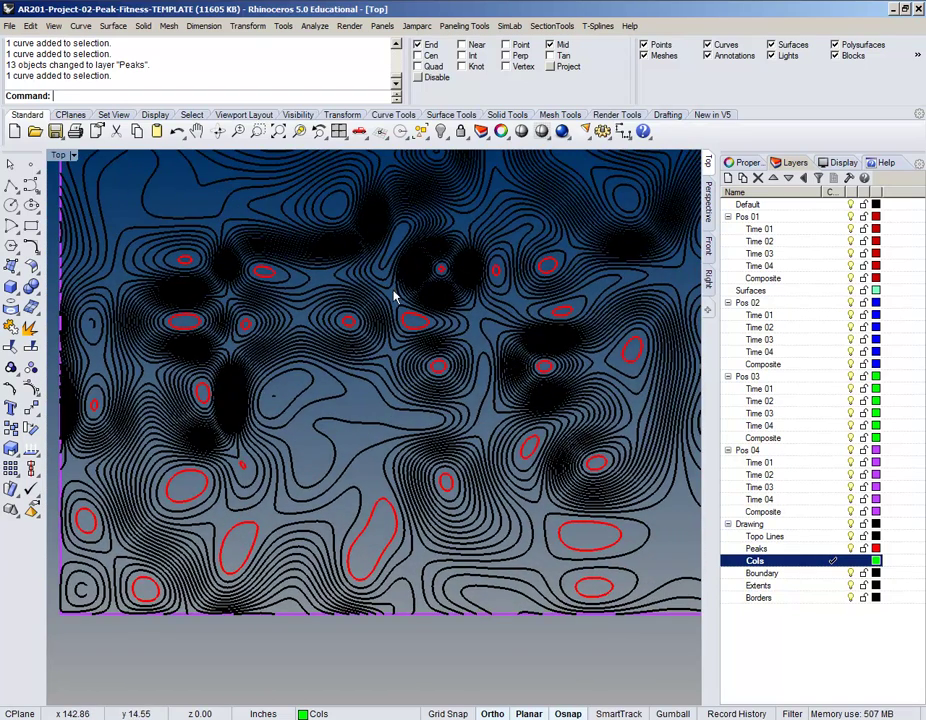
scroll(242, 492, up, 3)
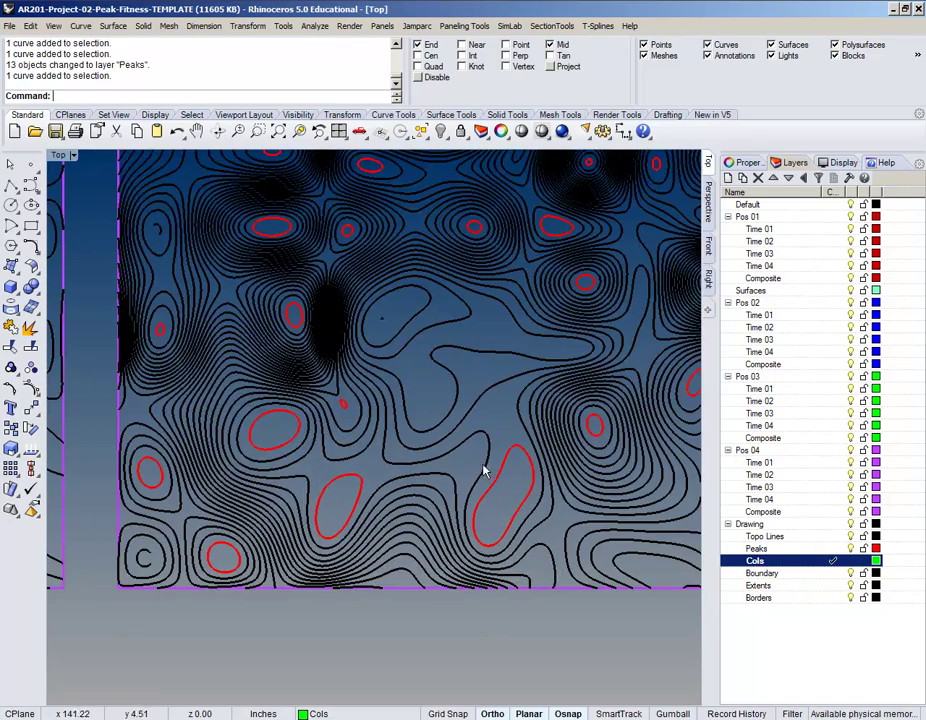
scroll(314, 444, up, 2)
scroll(481, 432, up, 1)
scroll(527, 446, up, 1)
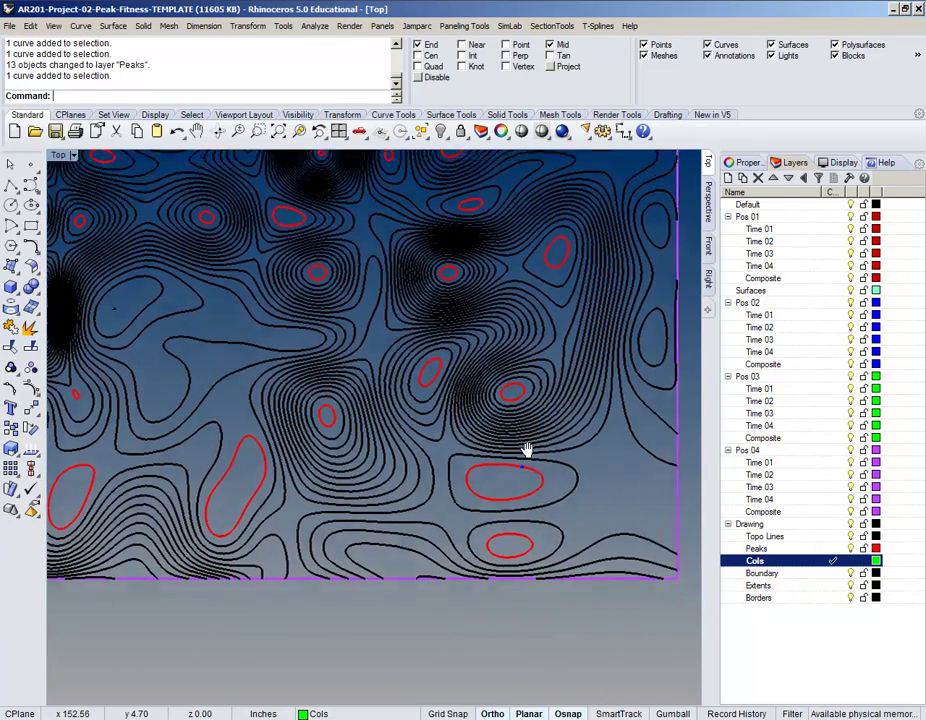
scroll(515, 460, down, 1)
scroll(449, 453, up, 5)
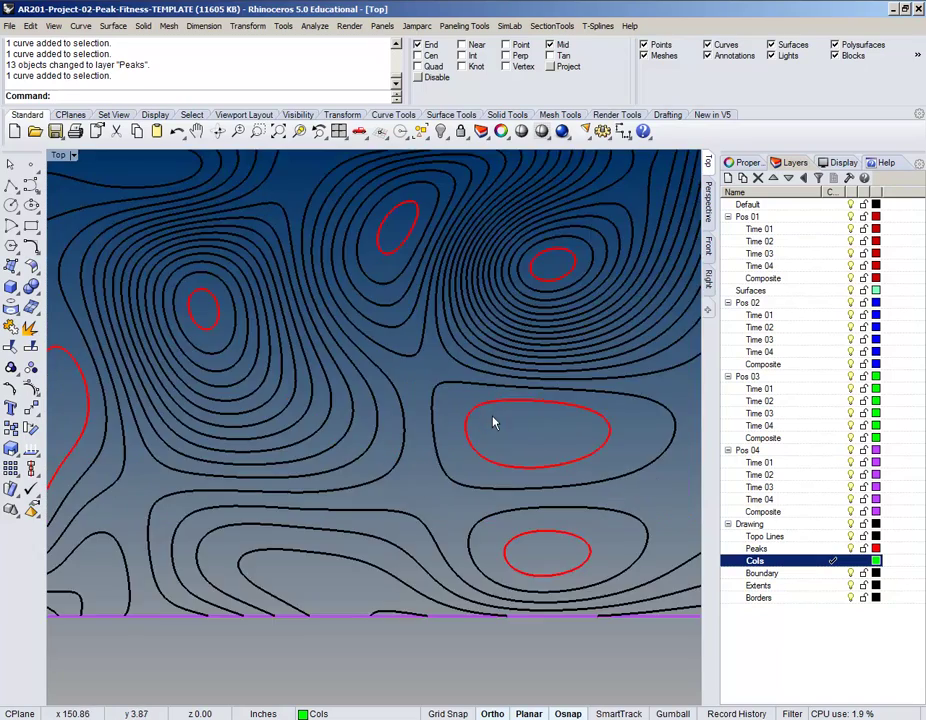
Move the two facing closed contours around the southeastern pair of peaks to the Cols layer
mouse_move(390, 503)
right_down()
mouse_move(490, 351)
mouse_move(436, 416)
right_up()
scroll(362, 436, down, 3)
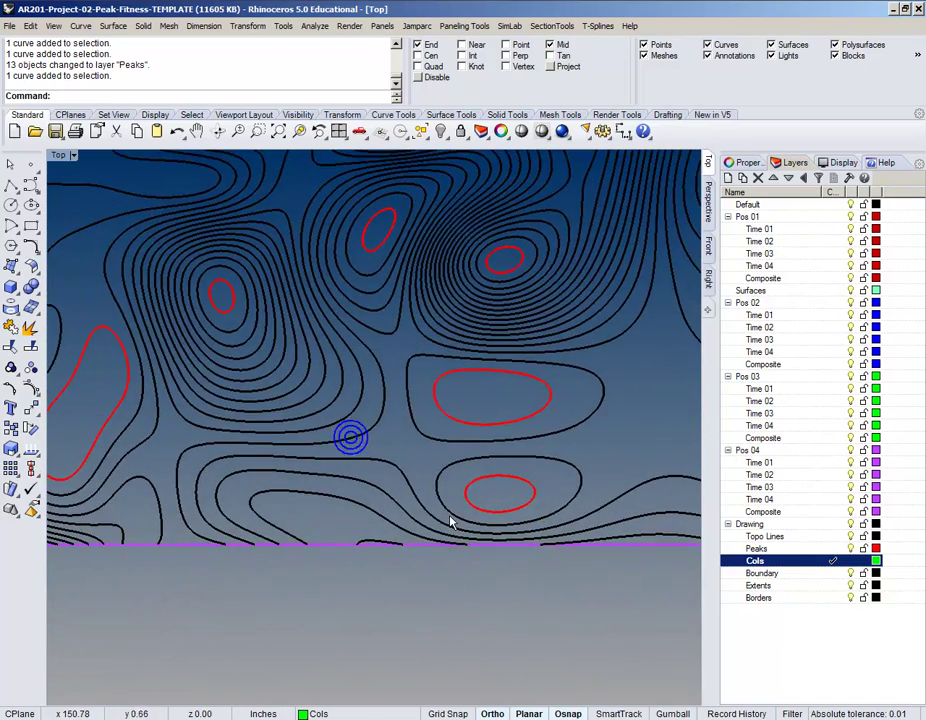
scroll(300, 480, down, 1)
scroll(405, 500, up, 1)
click(386, 486)
shift+click(378, 466)
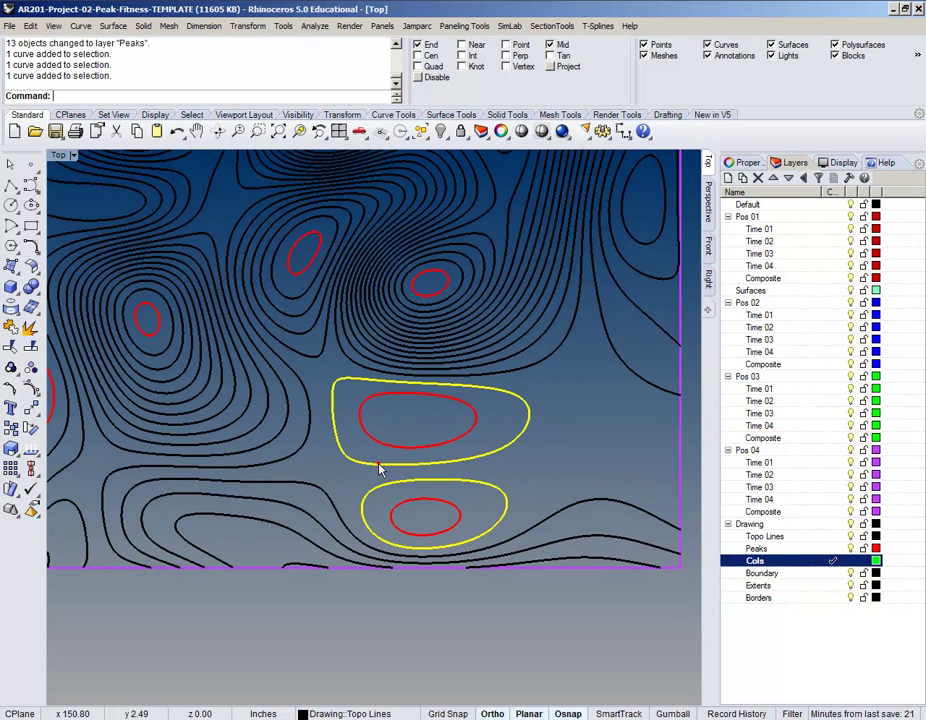
right_click(787, 565)
click(830, 505)
click(590, 506)
Move the two pointed closed contours facing each other around the neighbouring eastern peaks to the Cols layer
mouse_move(553, 349)
right_down()
mouse_move(595, 459)
mouse_move(610, 546)
mouse_move(540, 624)
mouse_move(540, 579)
right_up()
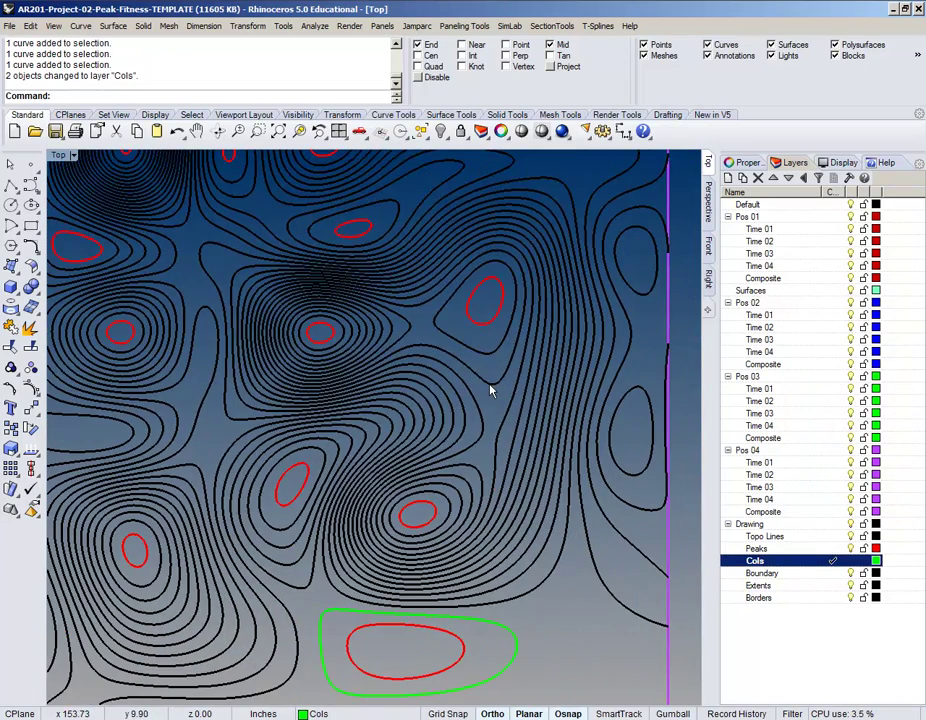
click(489, 387)
scroll(470, 330, up, 4)
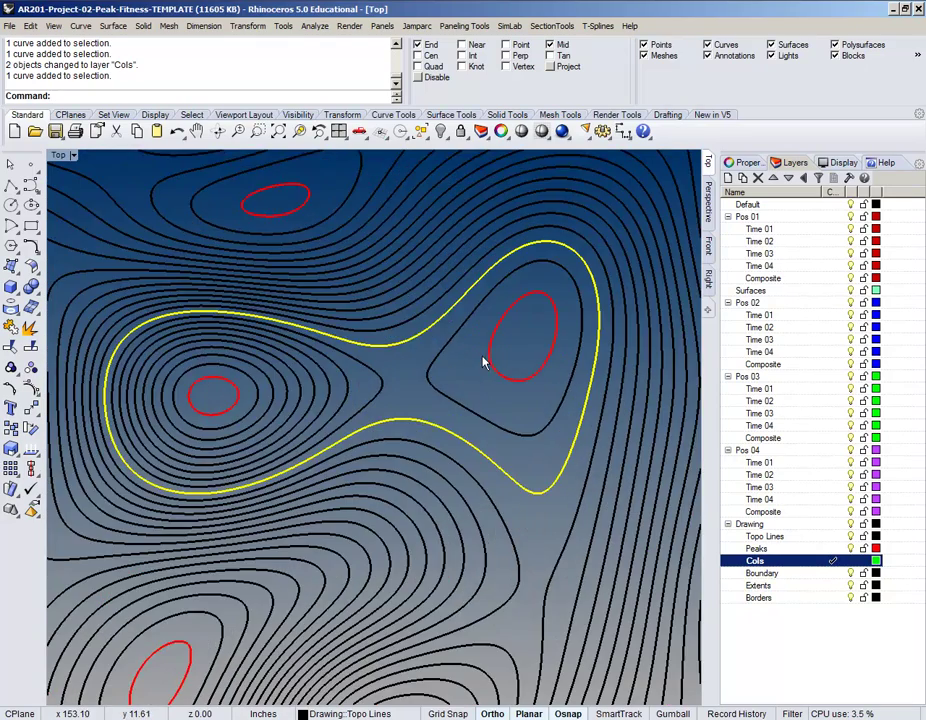
click(480, 362)
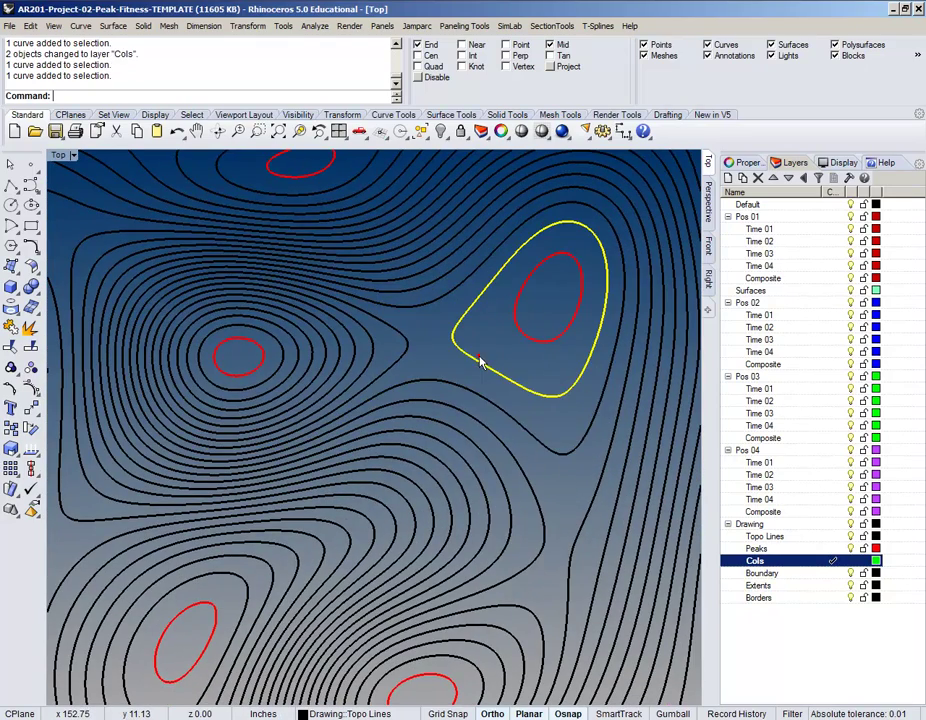
shift+click(395, 357)
right_drag(394, 375, 531, 268)
right_click(783, 562)
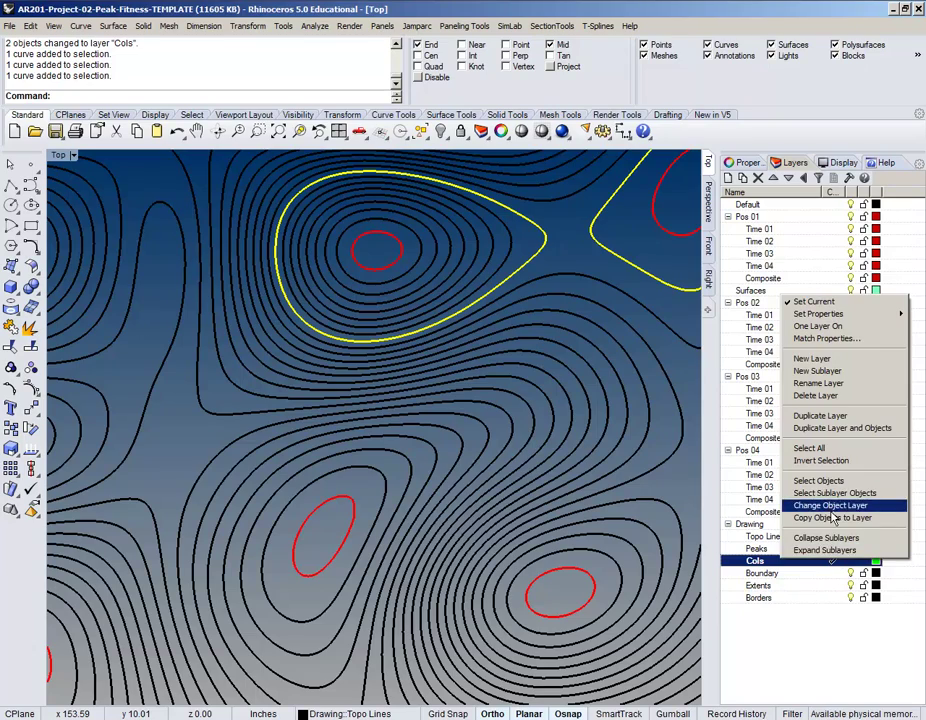
click(831, 506)
key(Escape)
Examine the contours between the peaks in the southwestern part of the tile for further cols
right_drag(591, 260, 521, 300)
scroll(420, 450, down, 5)
right_drag(195, 575, 451, 428)
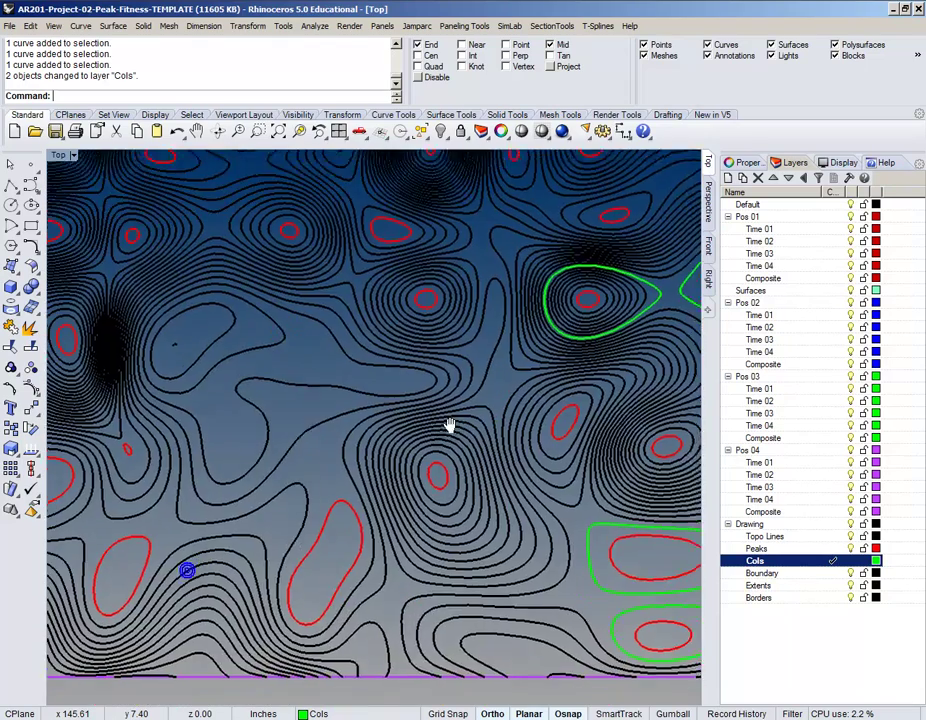
scroll(262, 467, down, 3)
right_drag(262, 467, 378, 402)
scroll(378, 402, up, 3)
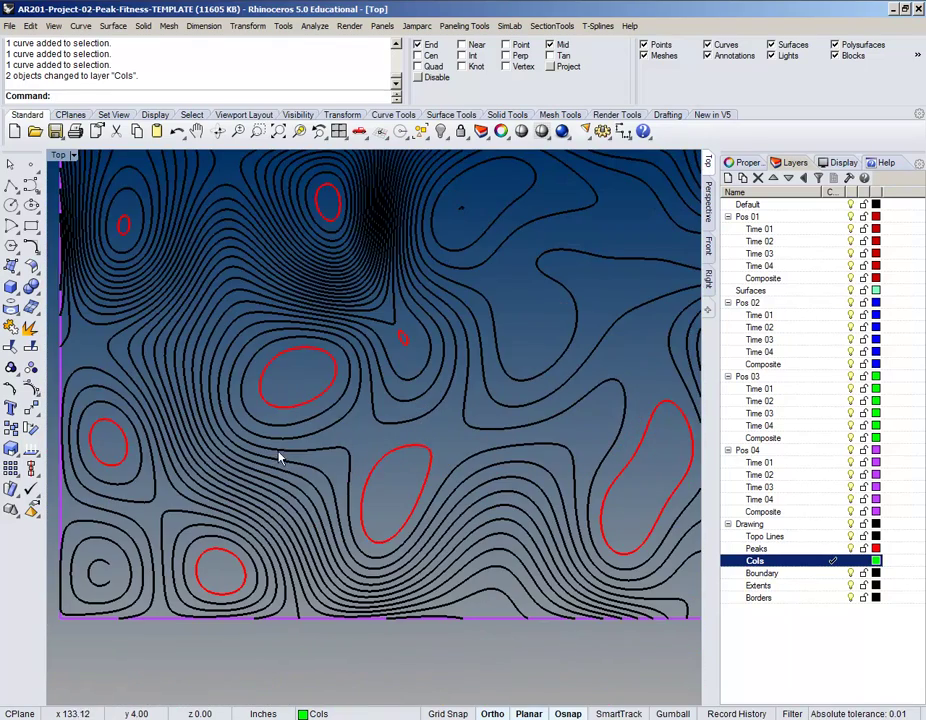
right_drag(168, 453, 310, 440)
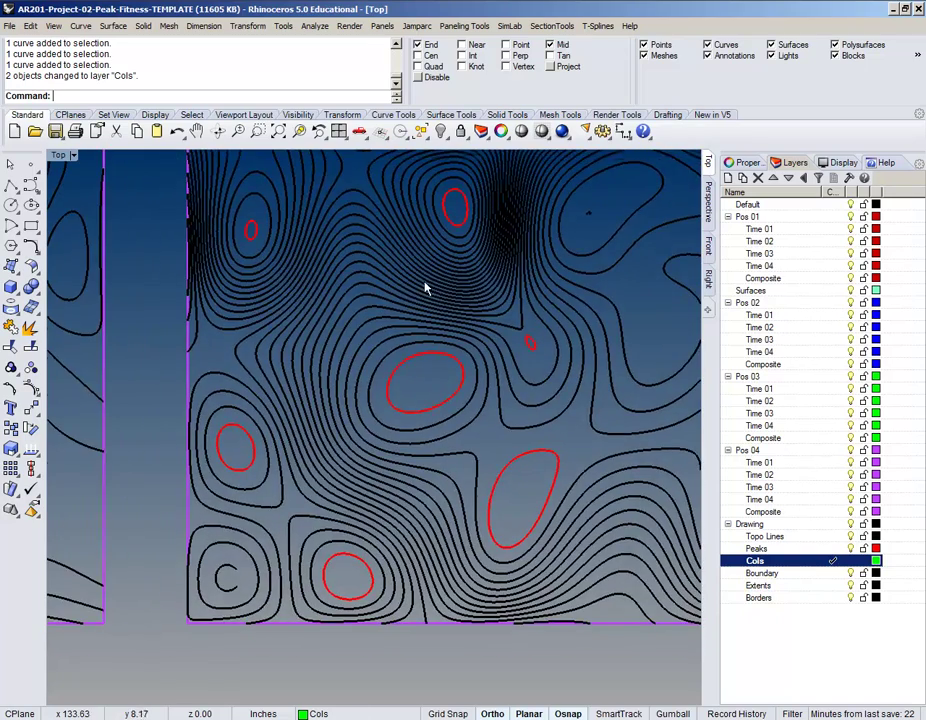
scroll(425, 288, down, 2)
right_drag(316, 389, 250, 437)
right_drag(478, 443, 457, 475)
right_drag(496, 554, 504, 310)
scroll(268, 456, up, 3)
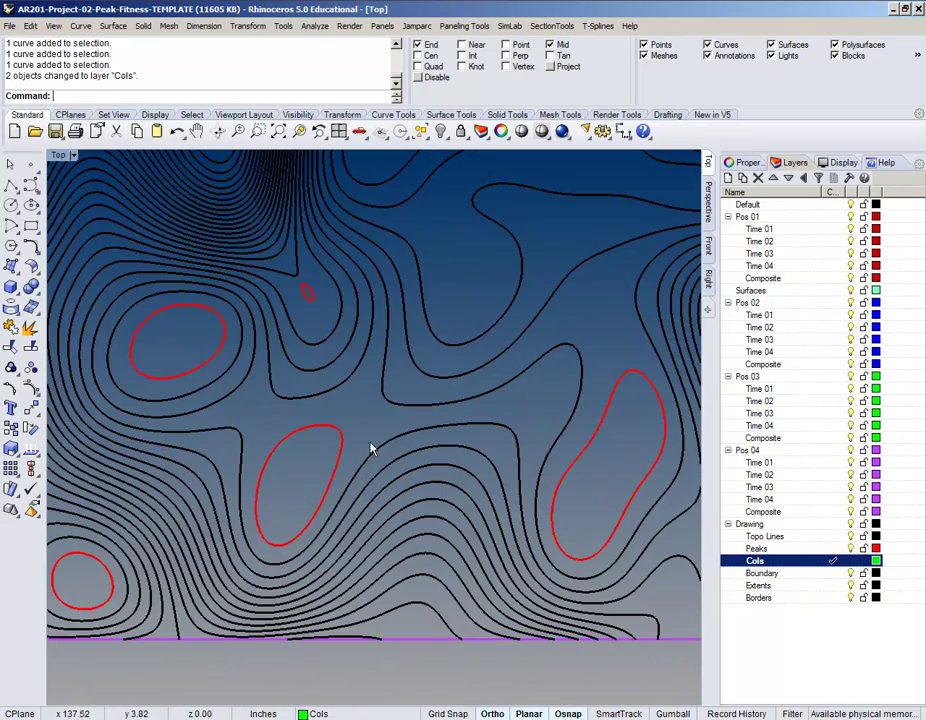
Move the large winding closed contour that encloses the three big southwestern peaks to the Cols layer
click(392, 446)
scroll(391, 440, down, 3)
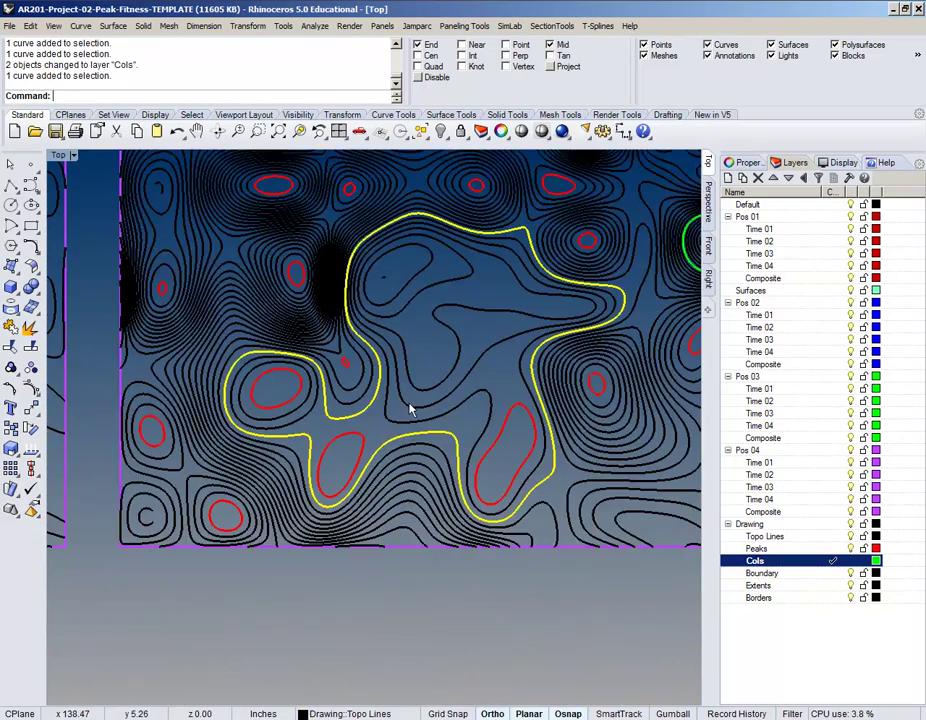
right_drag(409, 407, 391, 436)
scroll(440, 487, up, 2)
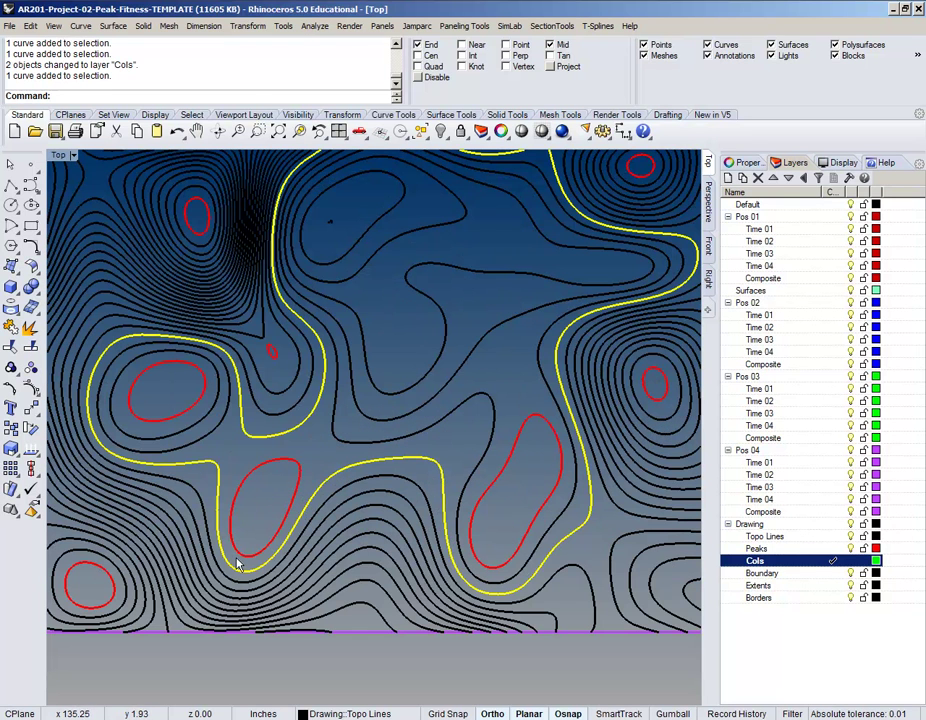
right_click(779, 561)
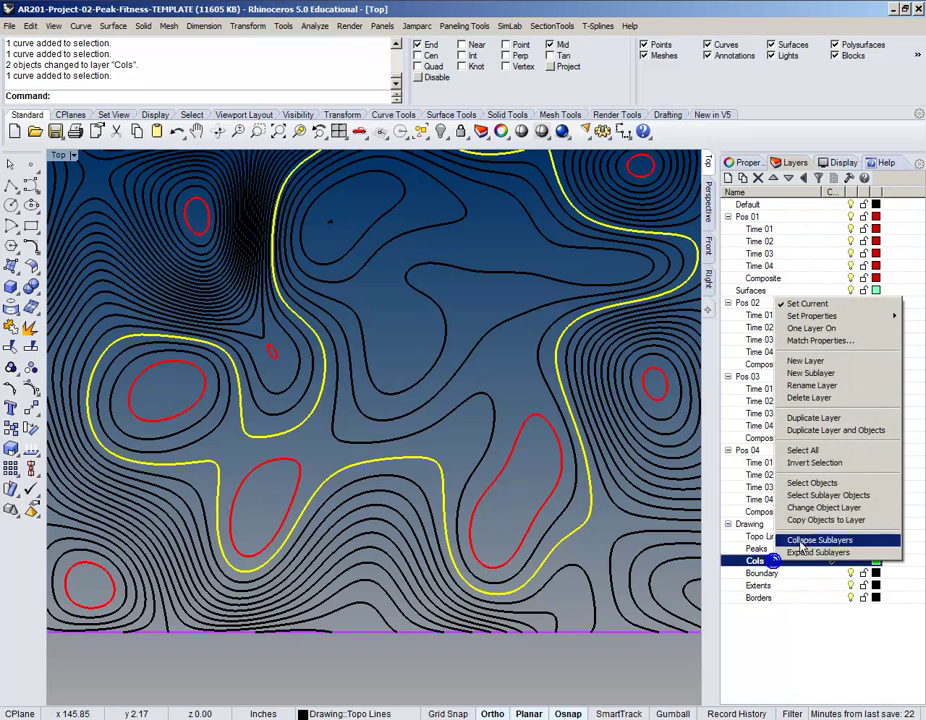
click(855, 506)
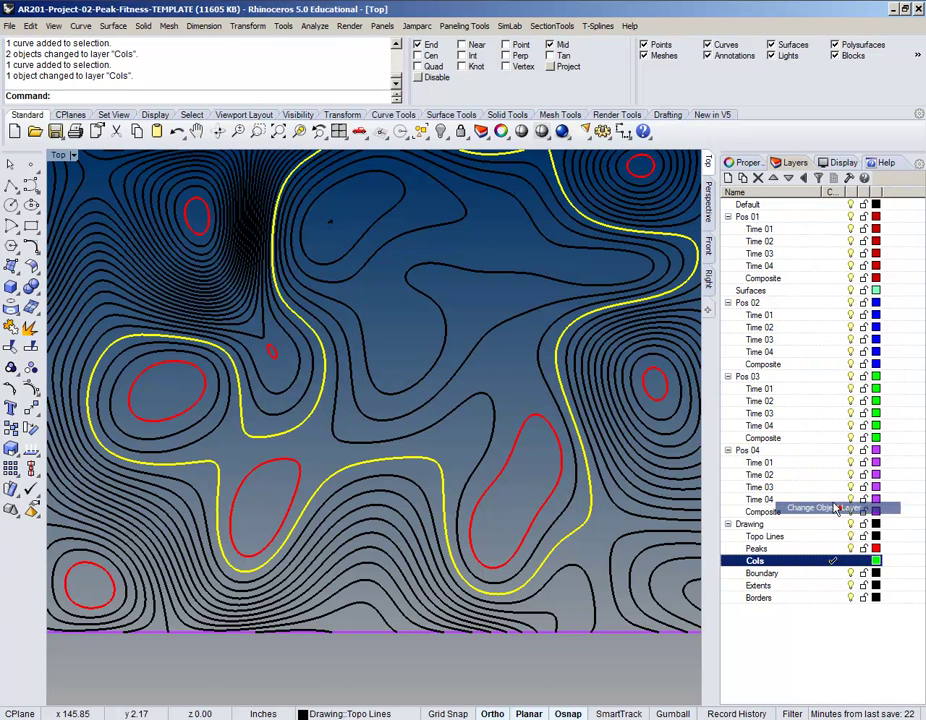
Move the outermost closed ring around the large oval southwestern peak, just inside the big col contour, to the Cols layer
right_drag(160, 410, 282, 430)
click(282, 429)
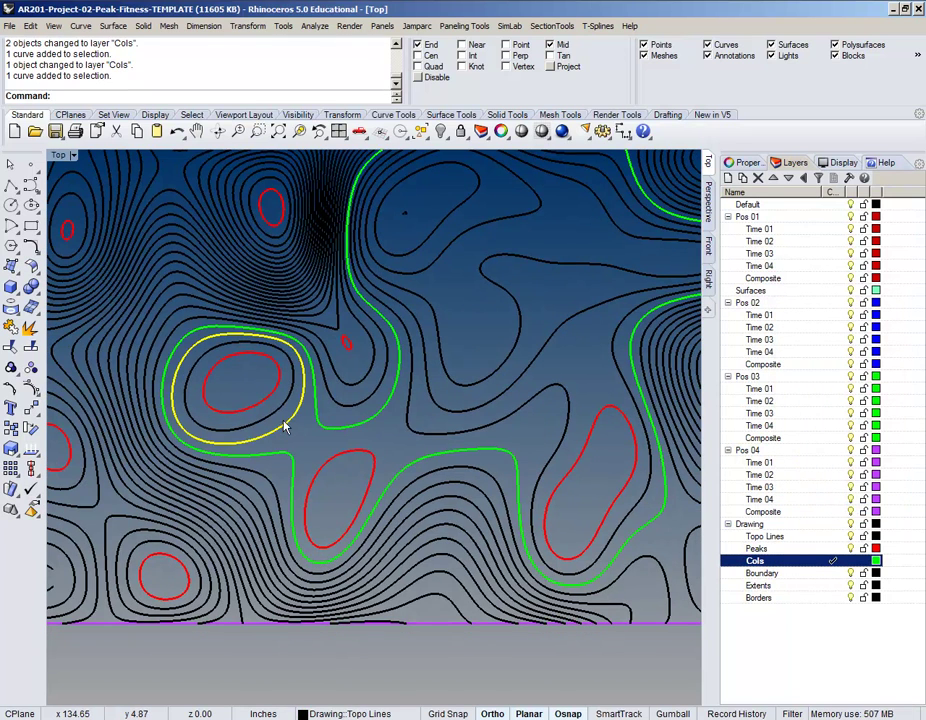
key(Escape)
scroll(285, 410, up, 3)
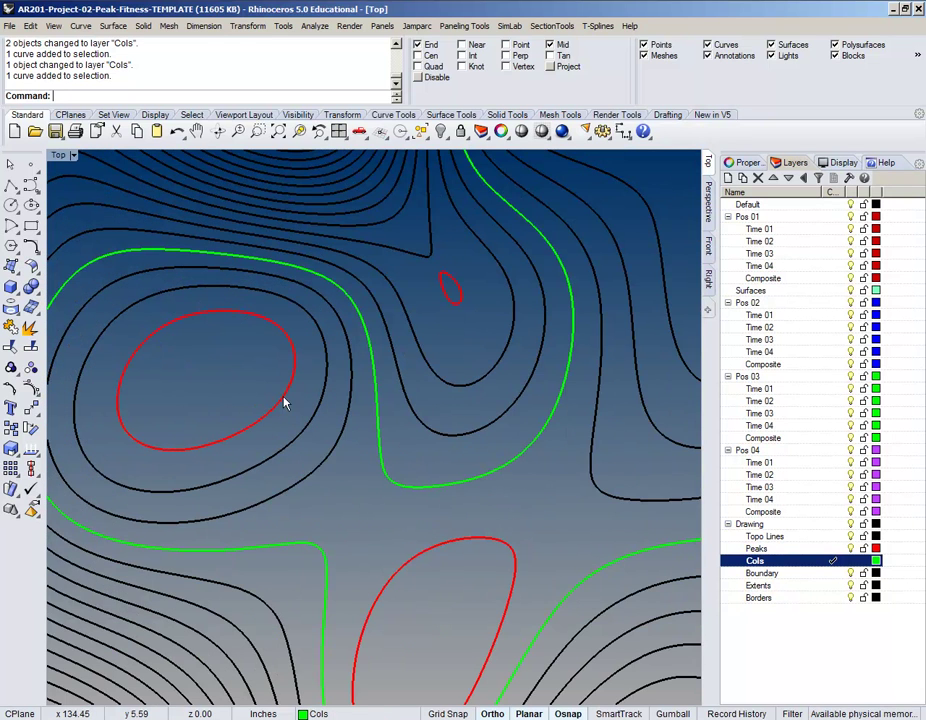
click(314, 474)
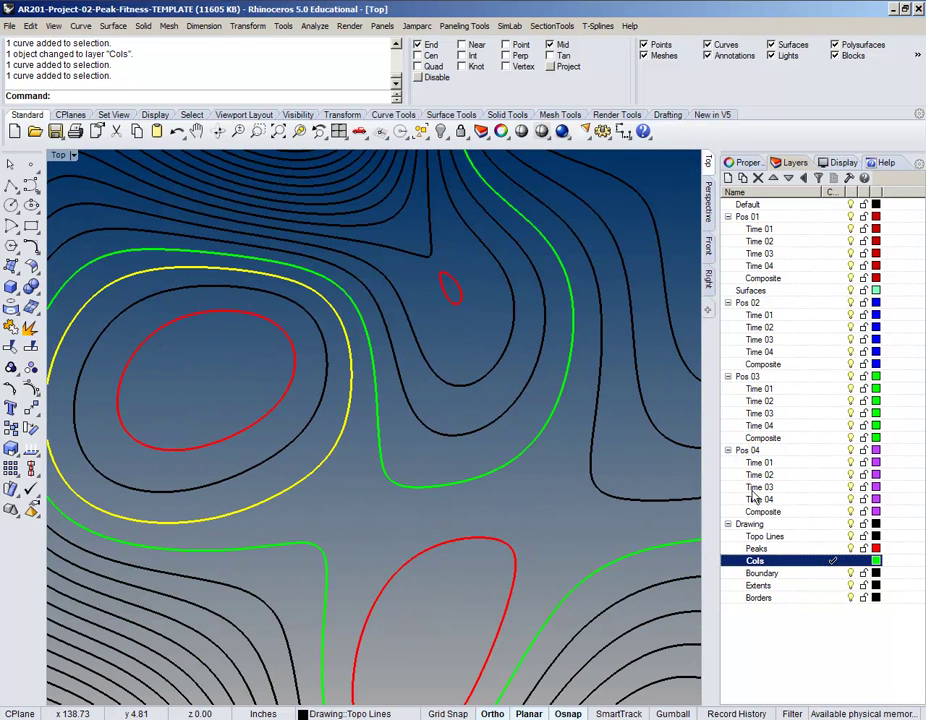
right_click(773, 556)
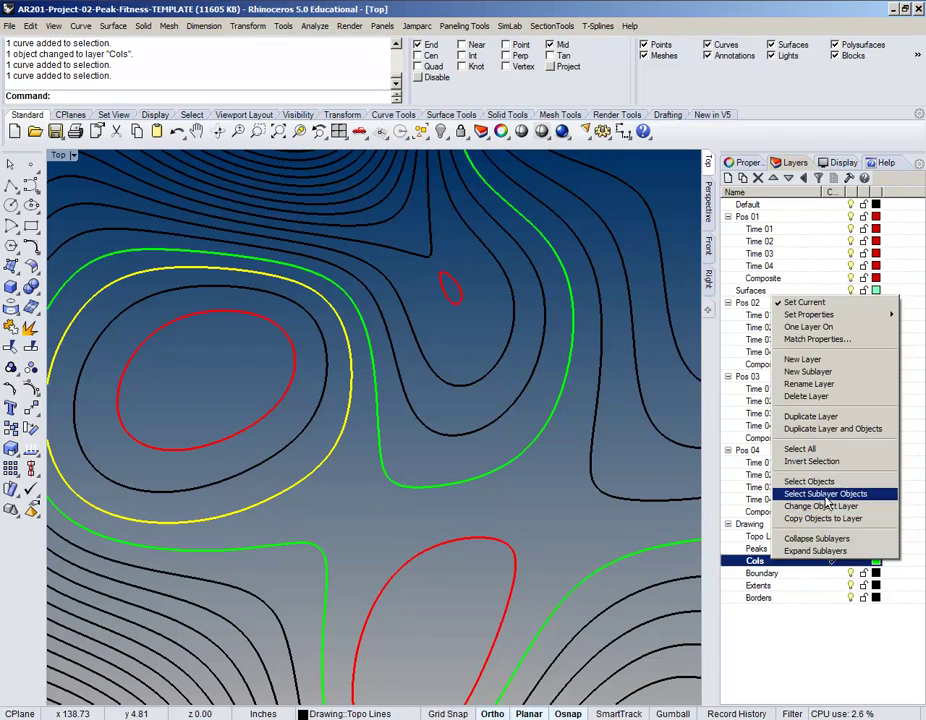
click(826, 513)
scroll(376, 490, down, 5)
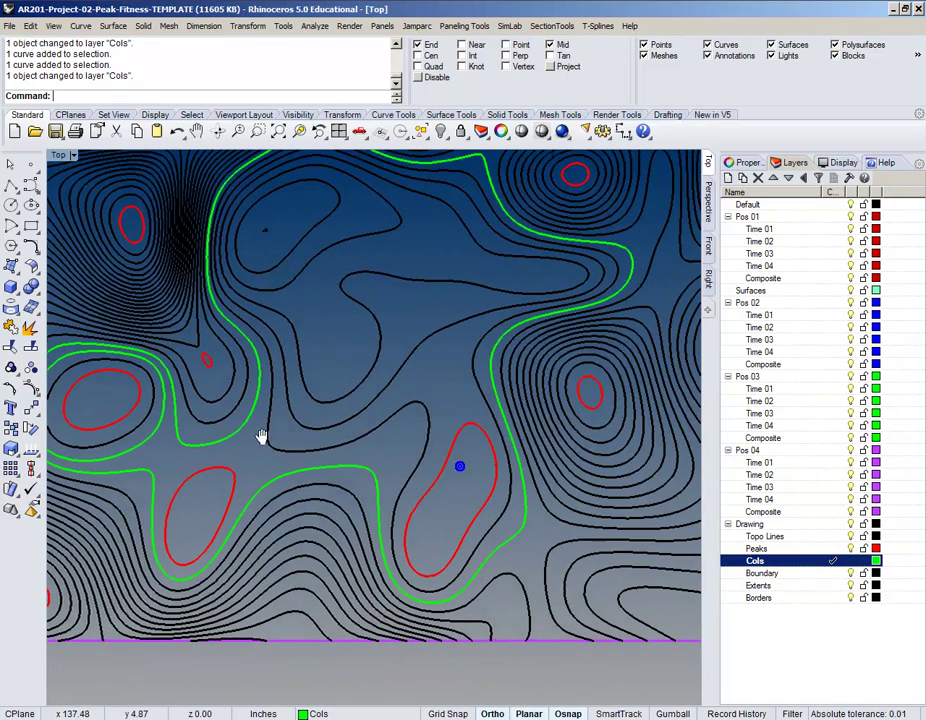
Move the next contour inside the big col line, wrapping the elongated slanted peak and the central basin, to the Cols layer
click(409, 482)
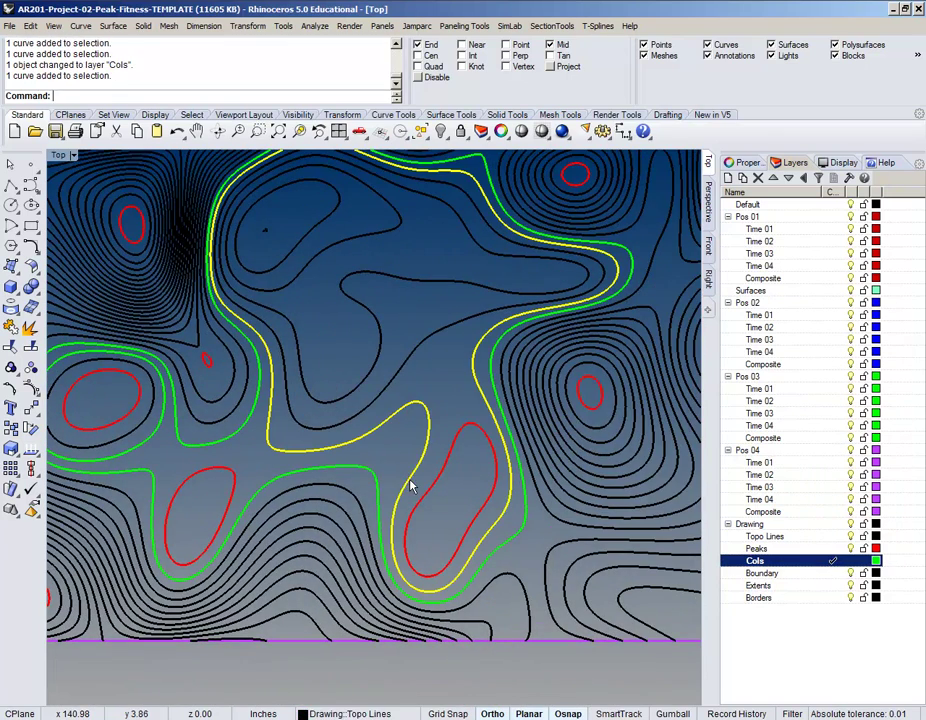
scroll(398, 472, up, 5)
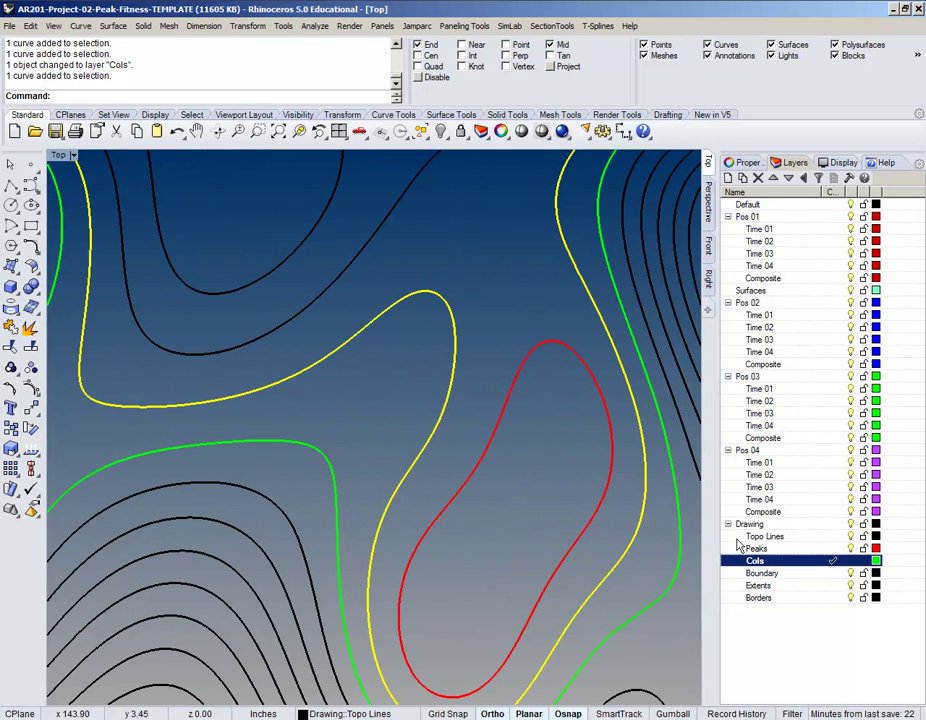
right_click(762, 564)
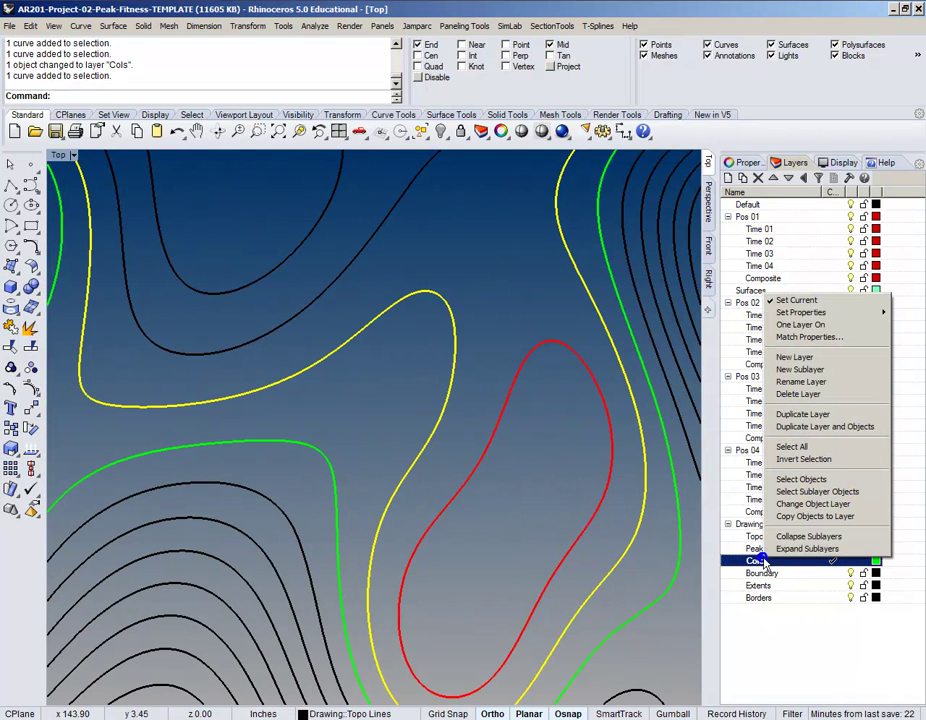
click(828, 504)
key(Escape)
Move the outermost closed contour around the triangular western peak, just northwest of the large basin, to the Cols layer
scroll(472, 290, down, 5)
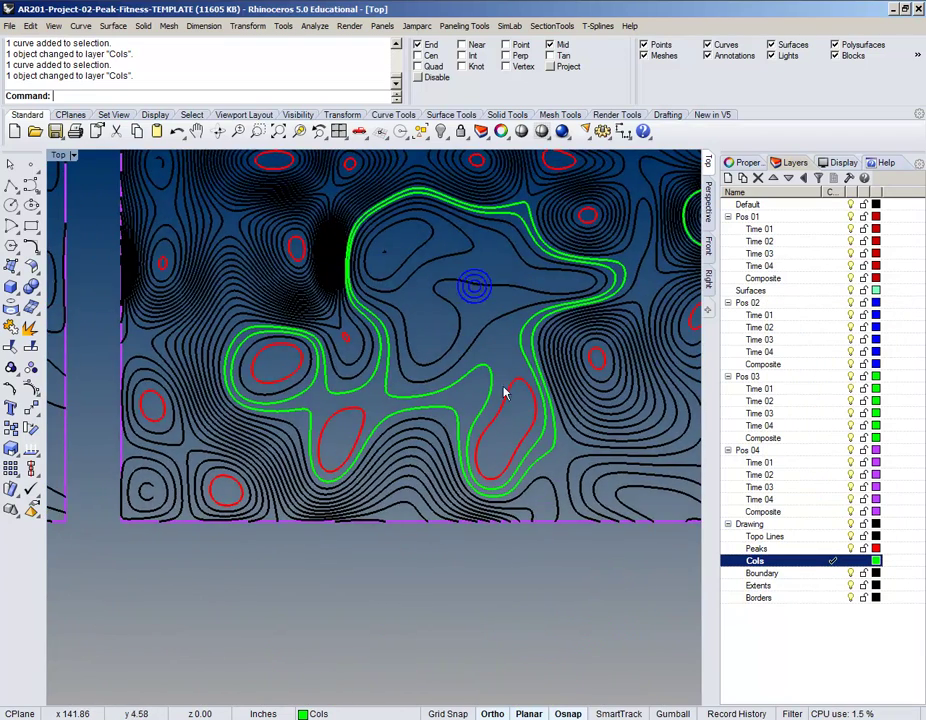
scroll(505, 393, up, 2)
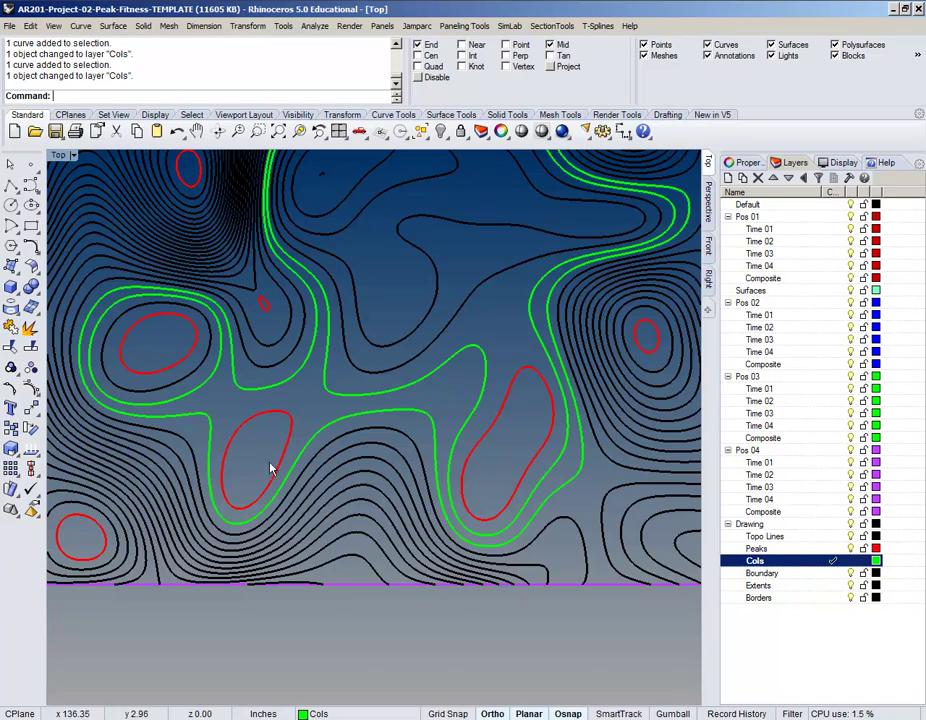
scroll(376, 467, down, 4)
scroll(256, 376, up, 8)
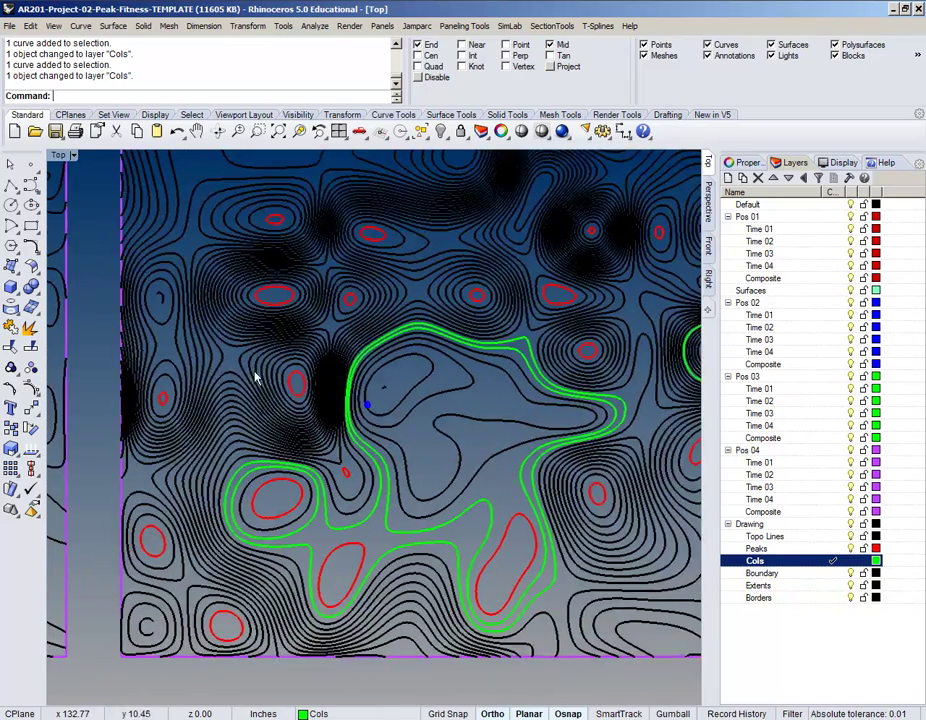
click(254, 316)
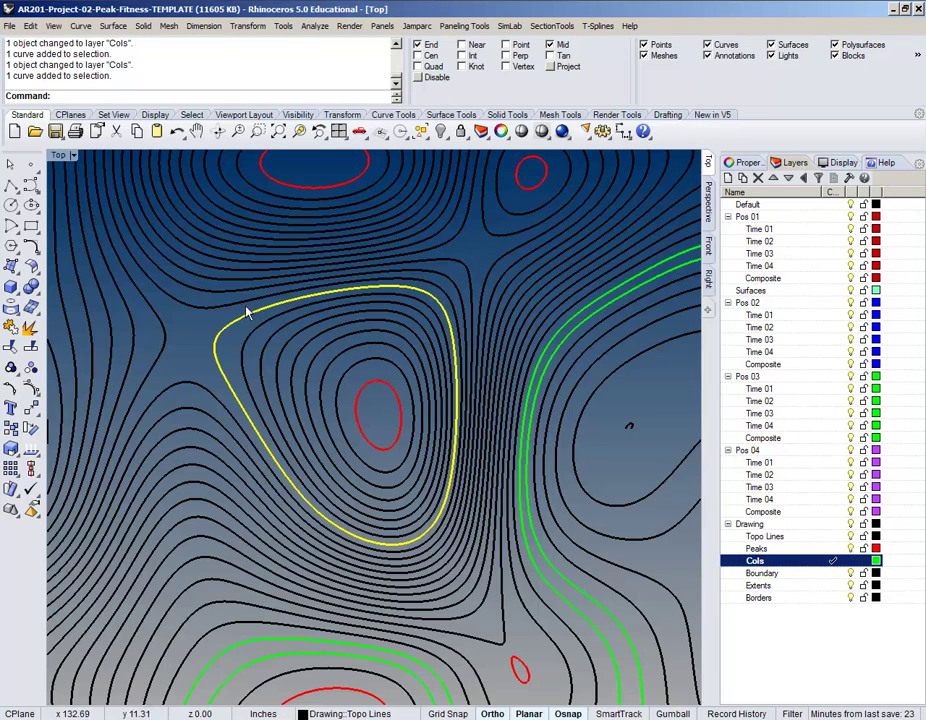
click(244, 309)
scroll(214, 322, down, 3)
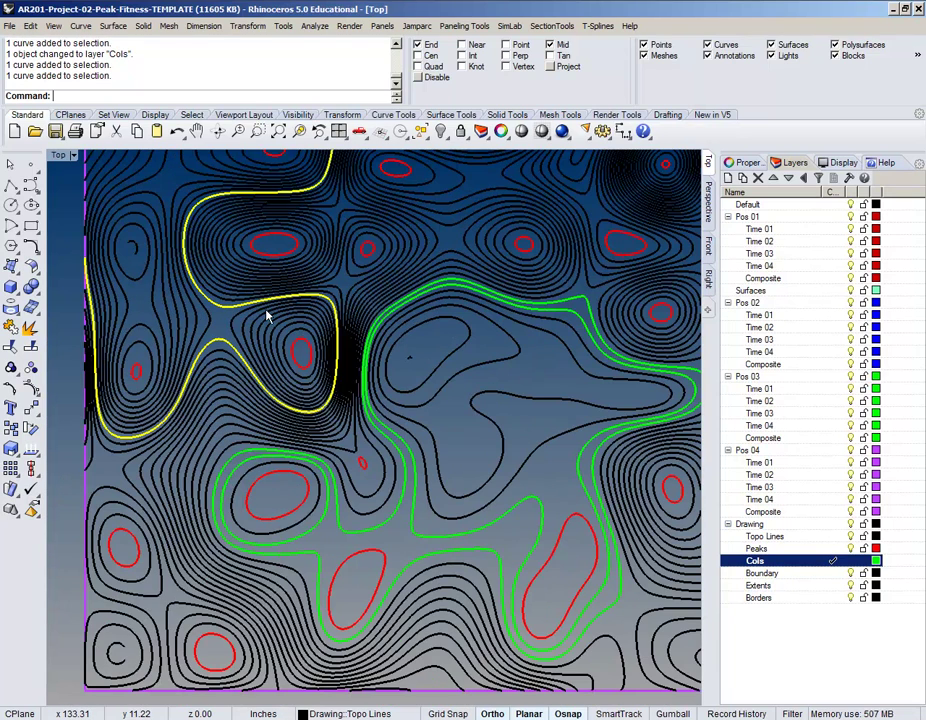
scroll(258, 332, up, 4)
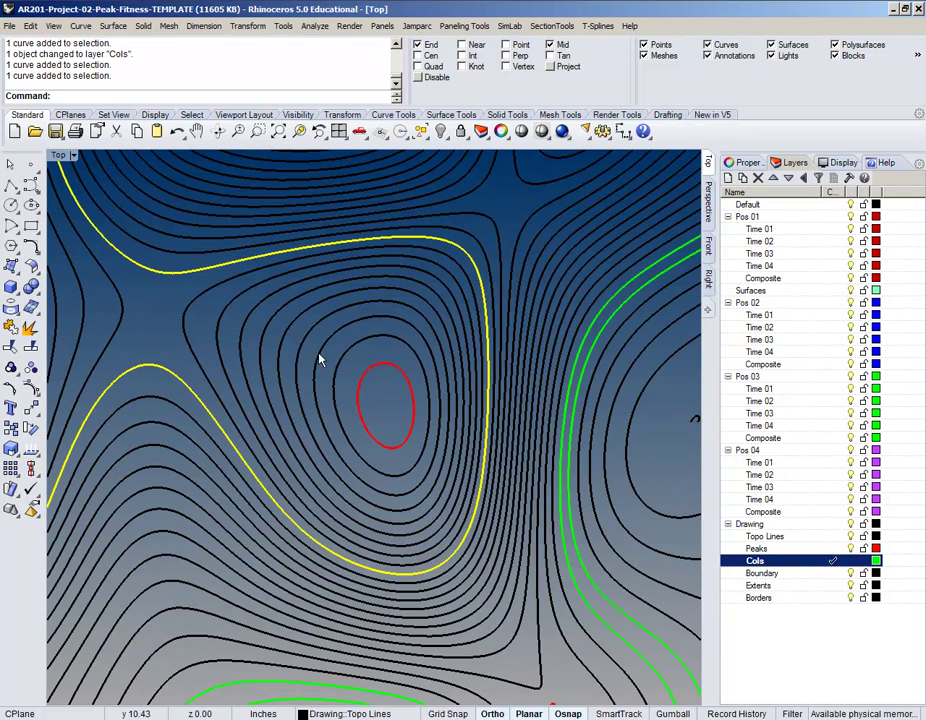
click(192, 297)
right_click(752, 561)
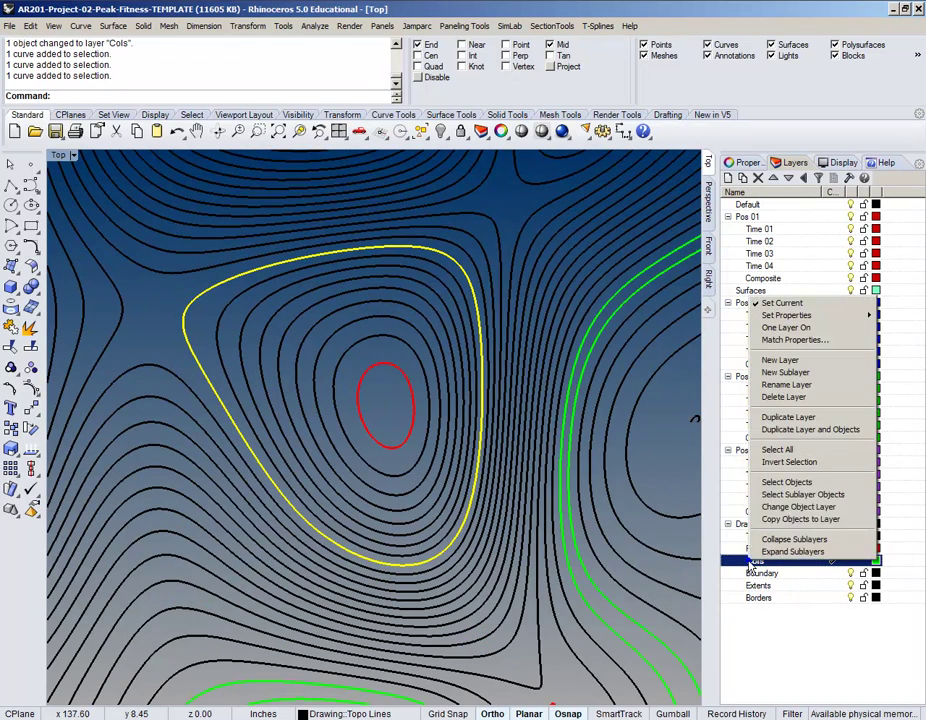
click(798, 507)
key(Escape)
Select the contours across the southern half of the tile and zoom to the selection in the Perspective view
scroll(192, 335, down, 6)
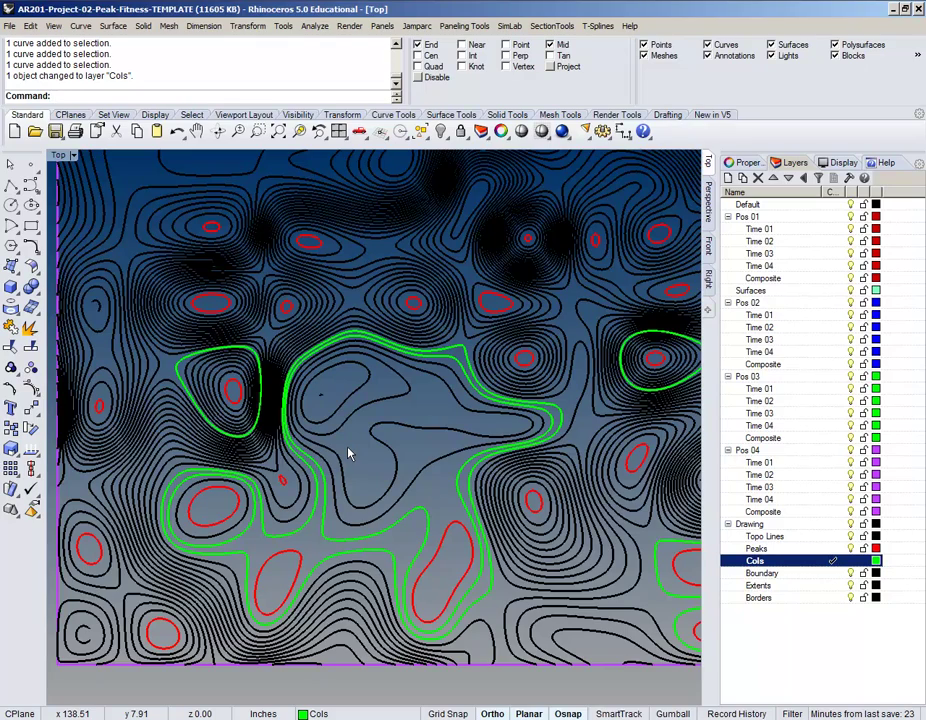
scroll(459, 463, down, 5)
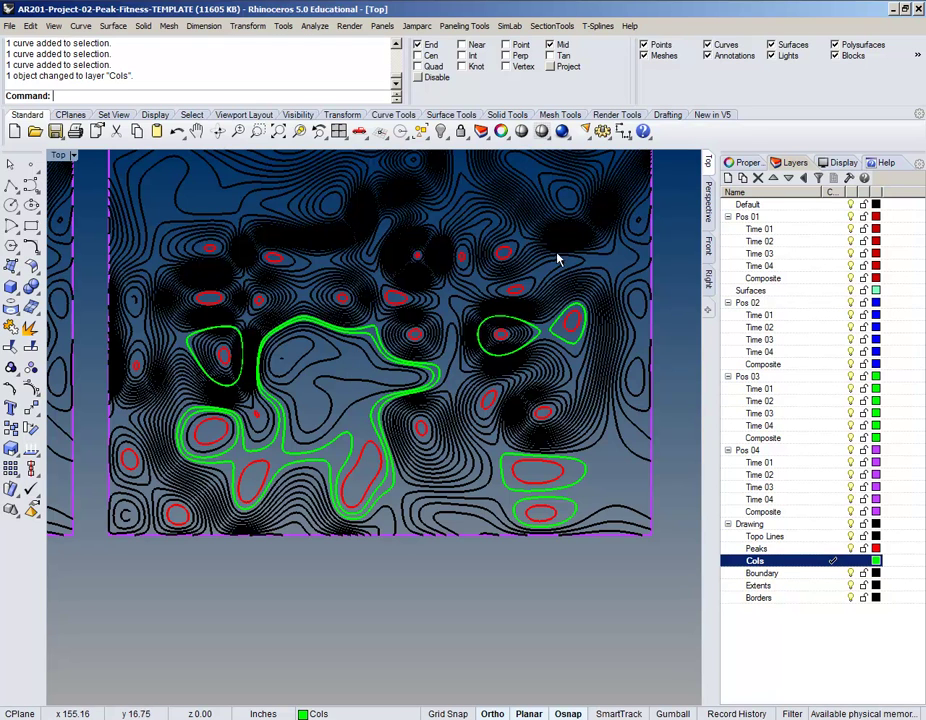
drag(126, 564, 684, 304)
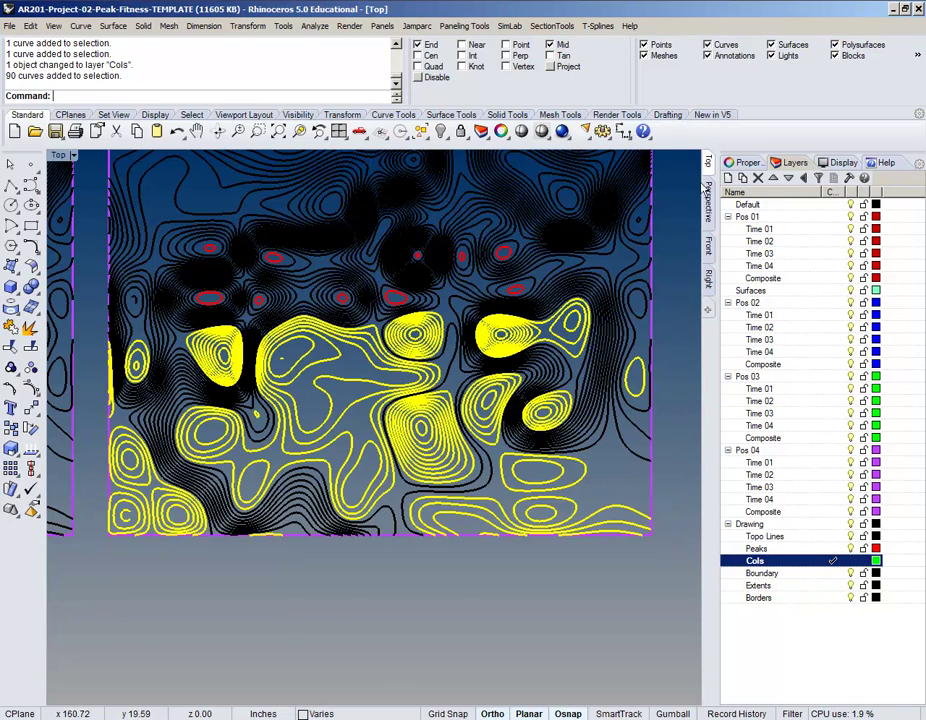
click(707, 222)
text(ZS)
key(Return)
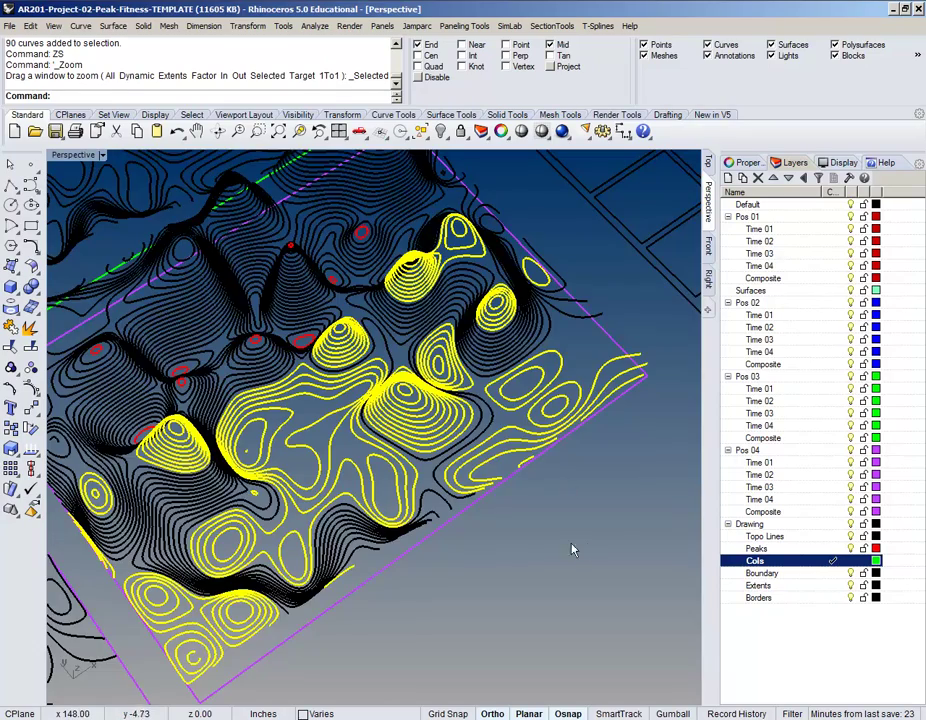
Clear the selection and examine the marked peaks and cols in 3D from both low and high viewing angles
key(Down)
key(Down)
key(Down)
key(Down)
key(Down)
key(Down)
key(Down)
key(Down)
key(Escape)
key(Up)
key(Up)
key(Up)
key(Up)
key(Up)
key(Up)
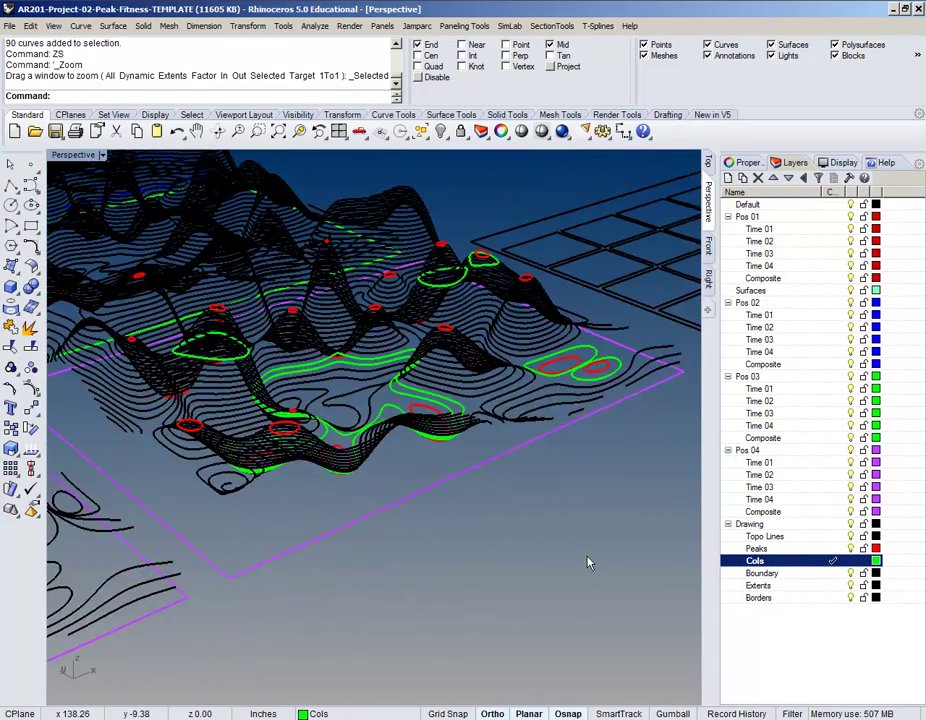
key(Page_Up)
key(Page_Up)
key(Page_Up)
key(Page_Up)
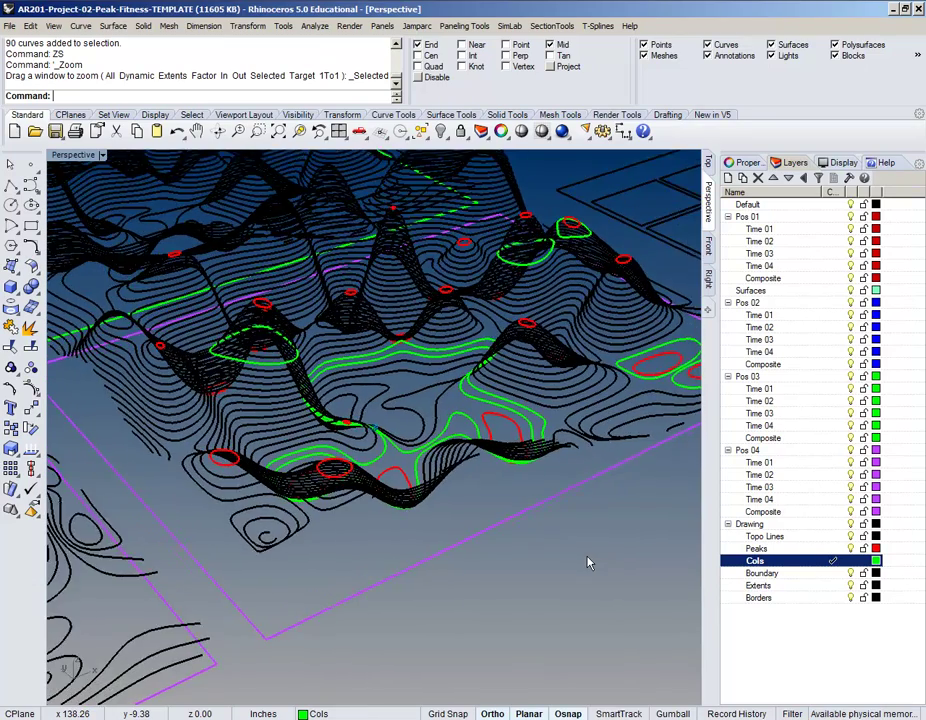
key(Down)
key(Down)
key(Down)
key(Down)
key(Down)
key(Down)
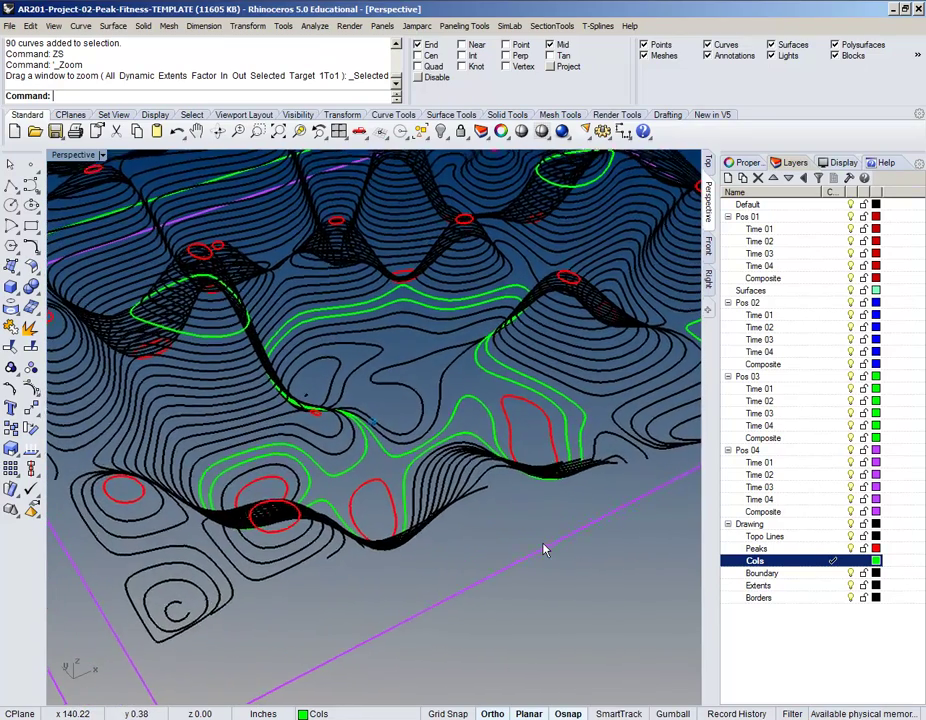
key(Up)
key(Up)
key(Up)
key(Up)
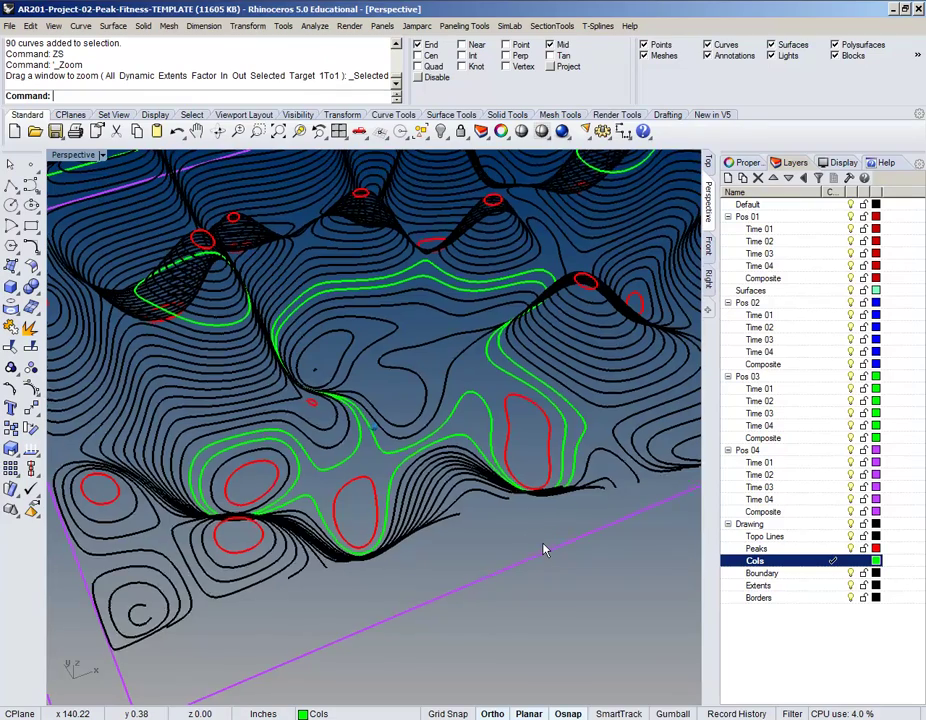
key(Up)
key(Up)
key(Up)
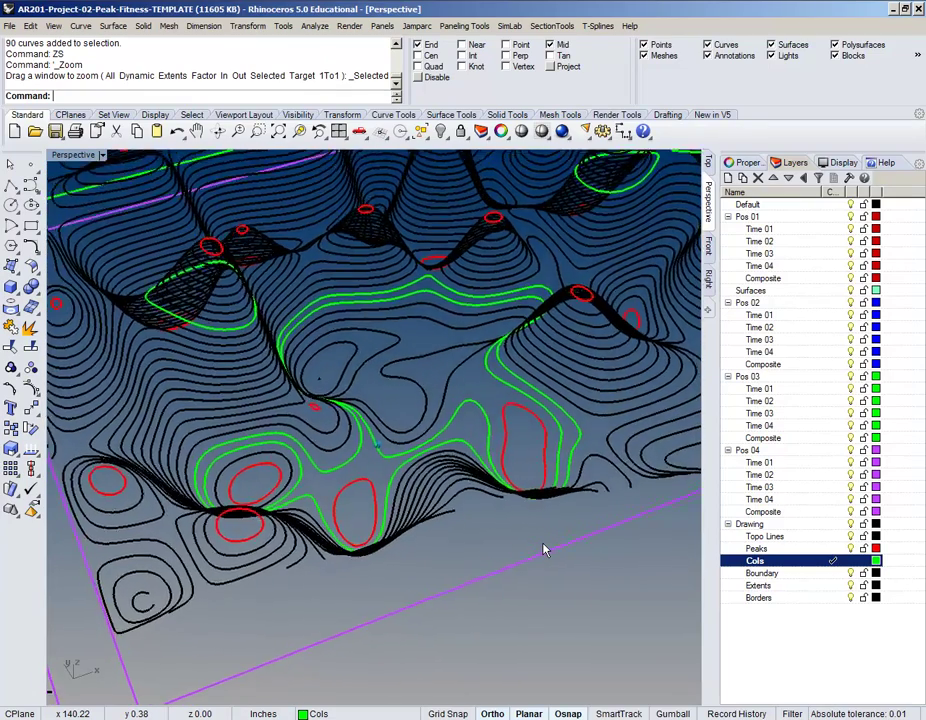
key(Down)
key(Down)
key(Down)
key(Down)
key(Down)
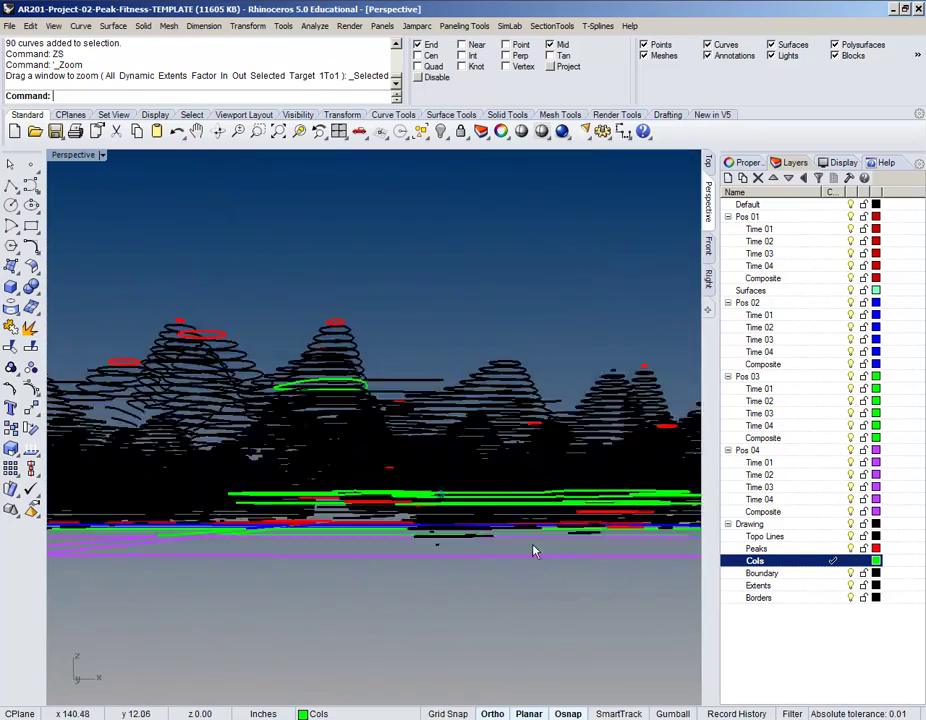
Check the contours around the peaks along the tile's western edge one by one, working inward to locate the col between them
scroll(440, 595, up, 6)
key(Up)
key(Up)
key(Up)
key(Up)
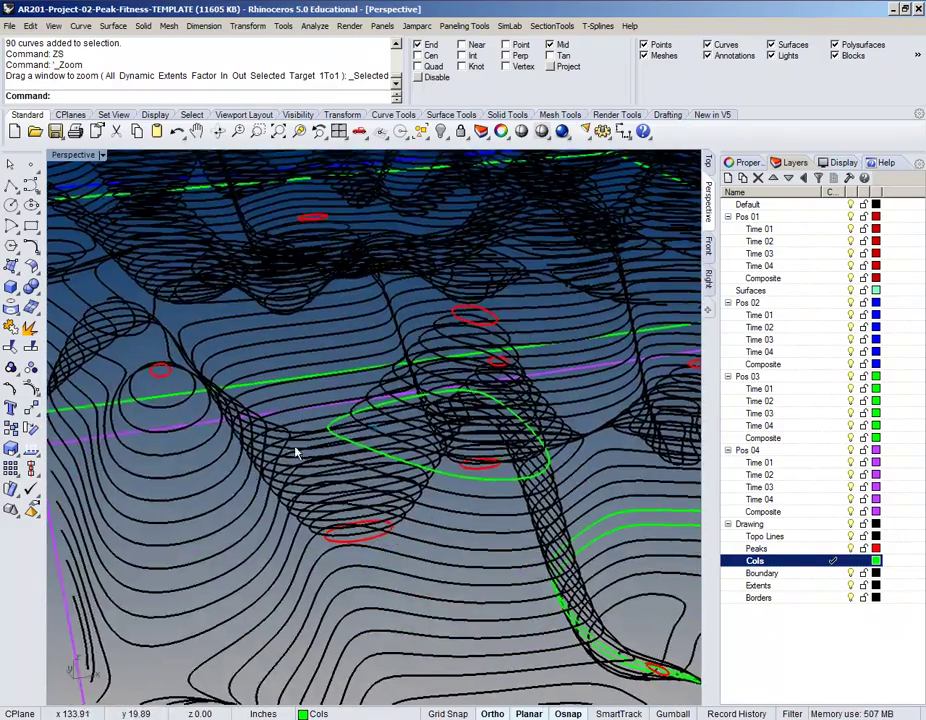
key(Up)
key(Up)
click(277, 521)
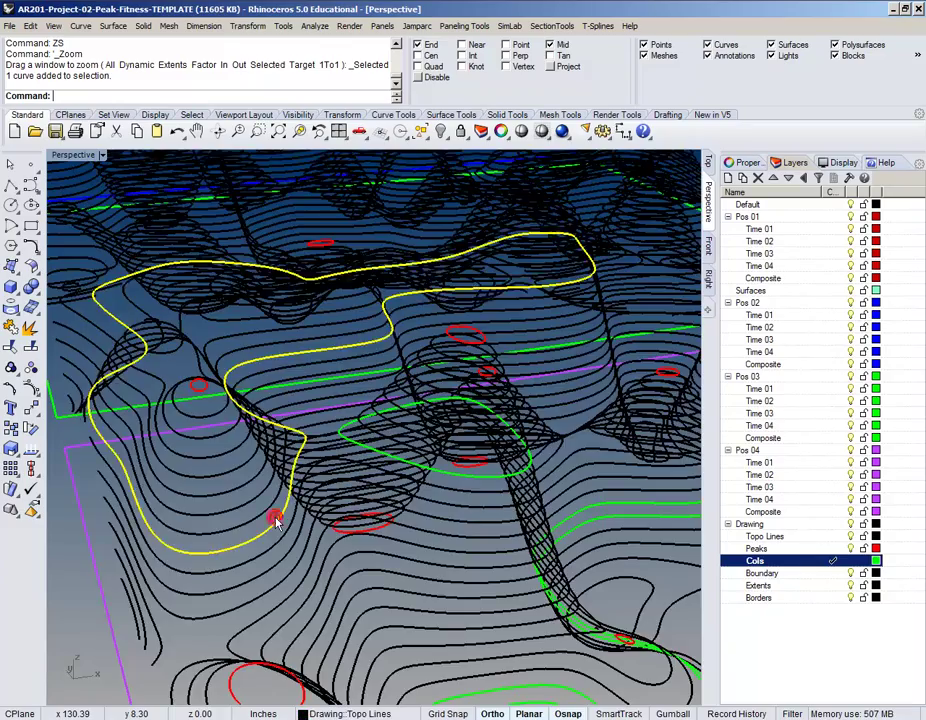
key(Up)
key(Up)
key(Up)
key(Up)
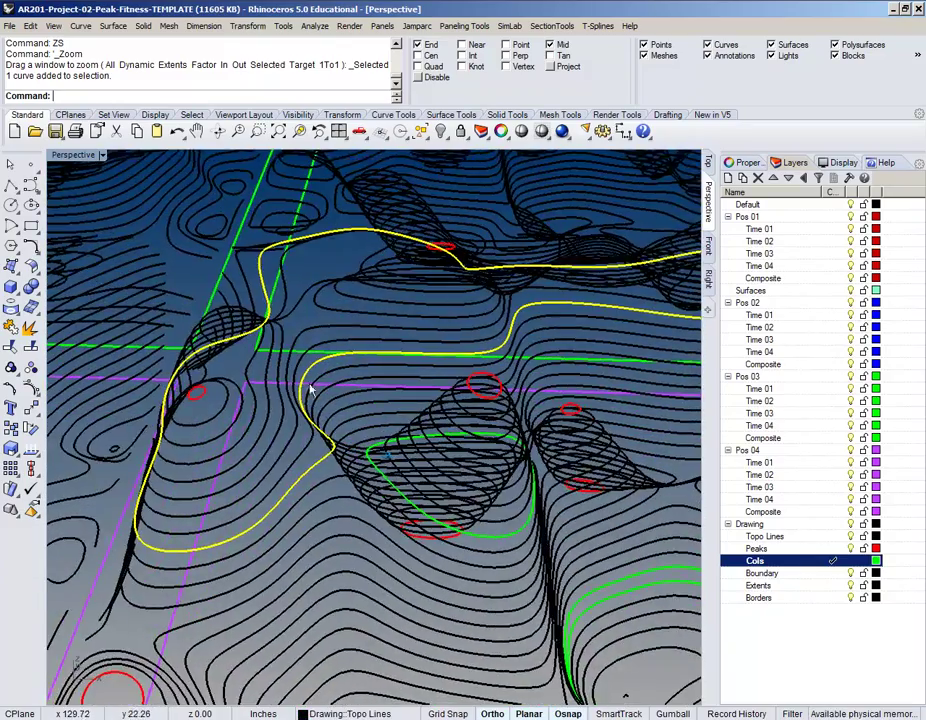
key(Up)
key(Up)
key(Up)
key(Up)
click(285, 445)
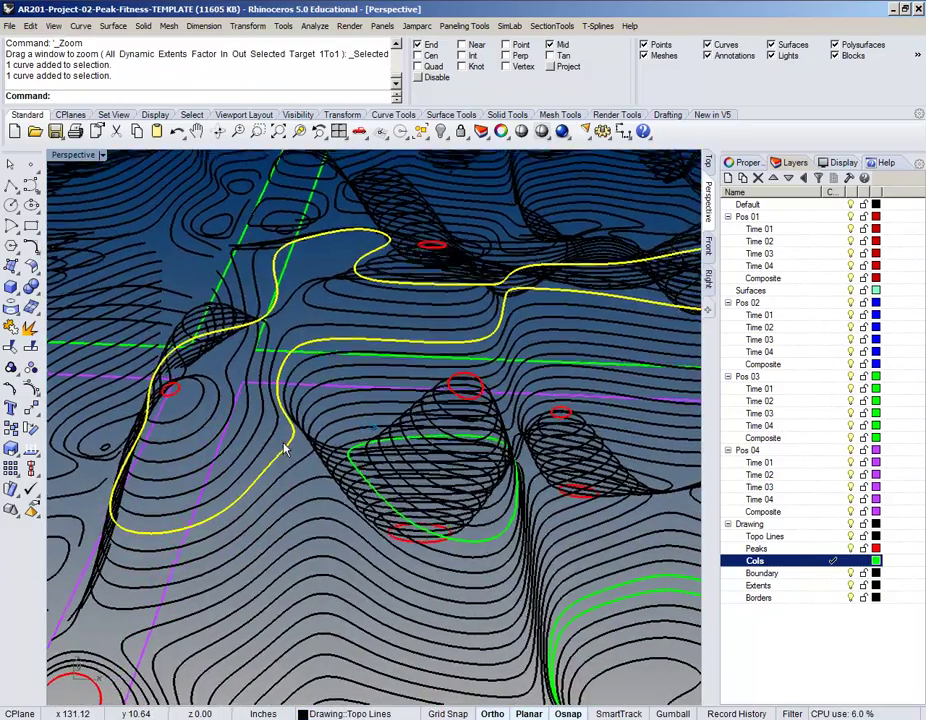
key(Up)
key(Up)
key(Up)
key(Up)
click(263, 480)
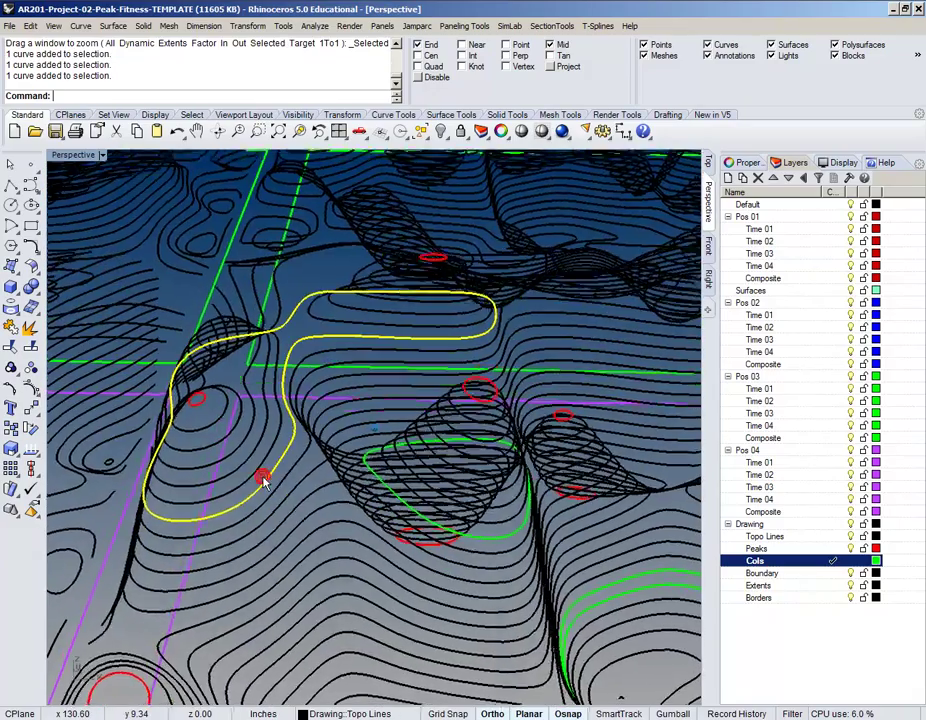
key(Up)
key(Up)
key(Up)
key(Up)
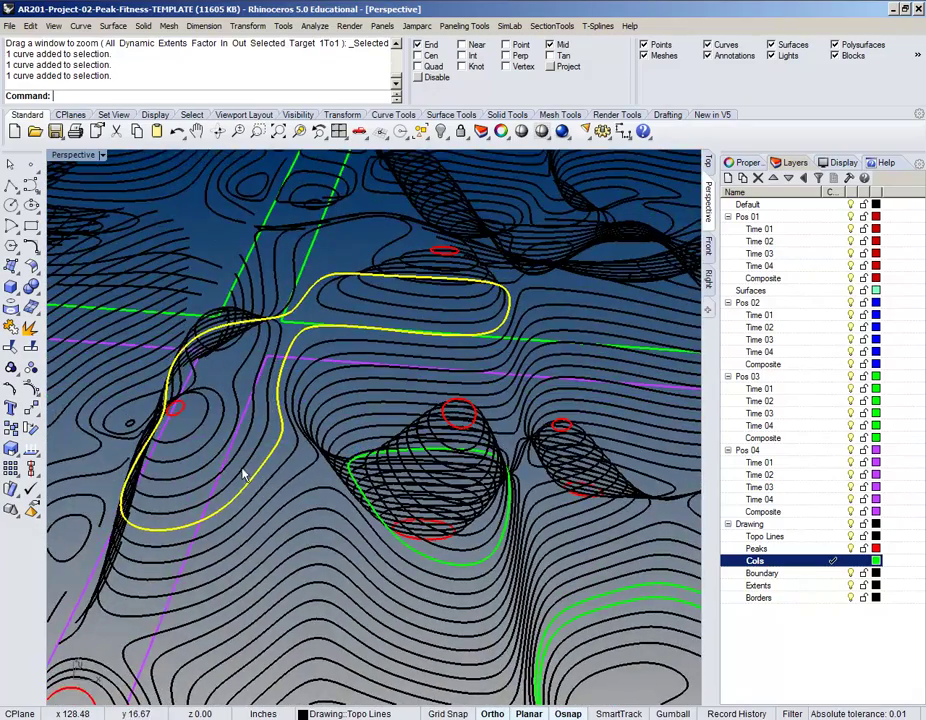
key(Up)
key(Up)
key(Up)
key(Up)
click(244, 474)
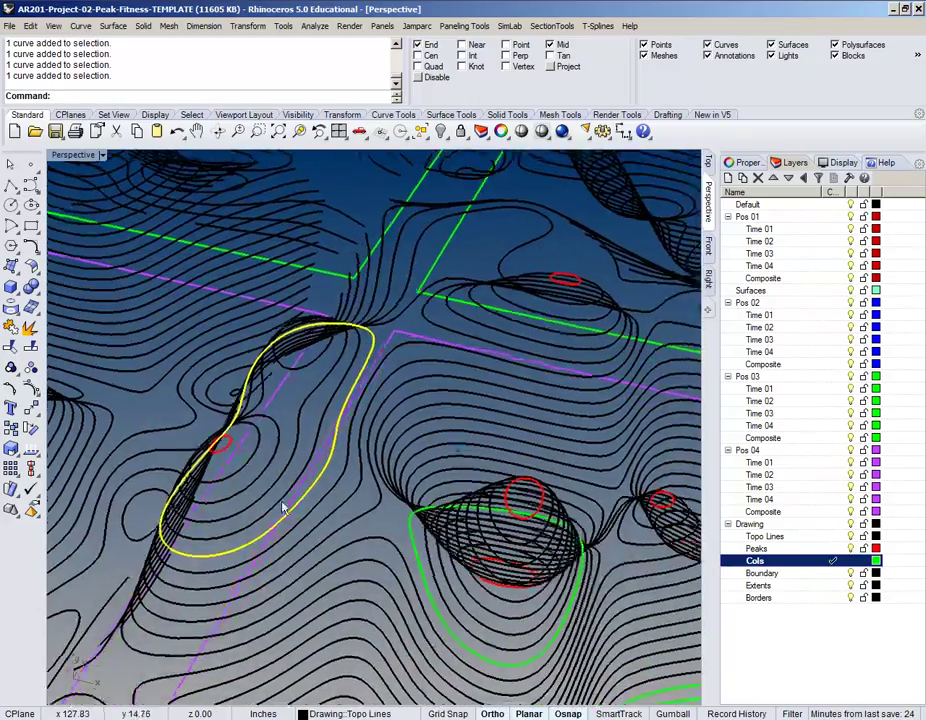
key(Up)
key(Up)
key(Up)
key(Up)
key(Up)
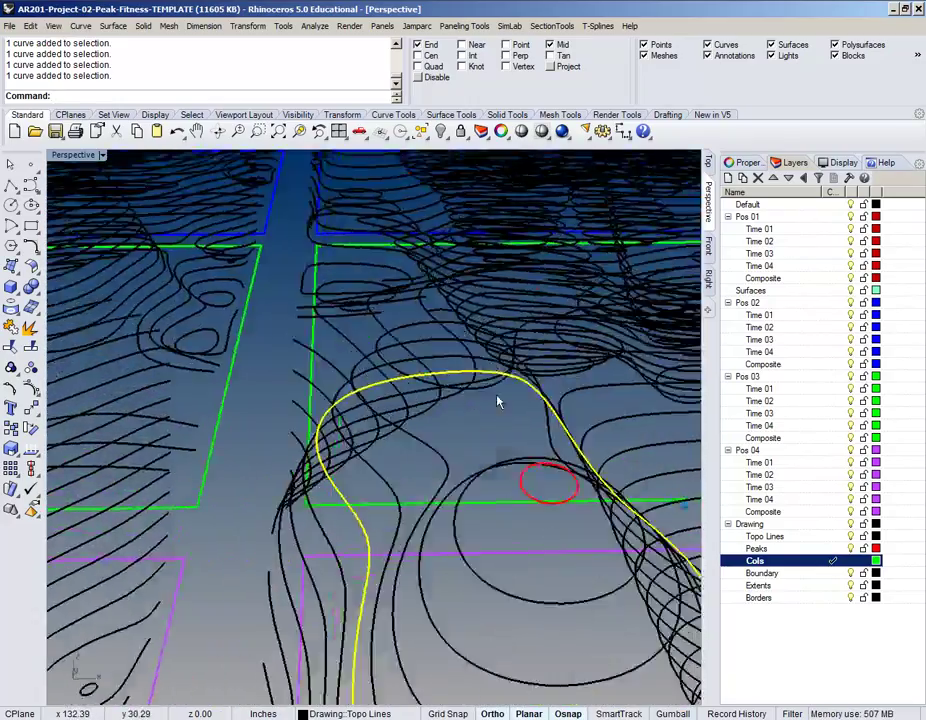
Close the small open contour at the summit of the northern peak on the tile's western edge with CloseCrv
right_drag(498, 401, 560, 584)
click(527, 555)
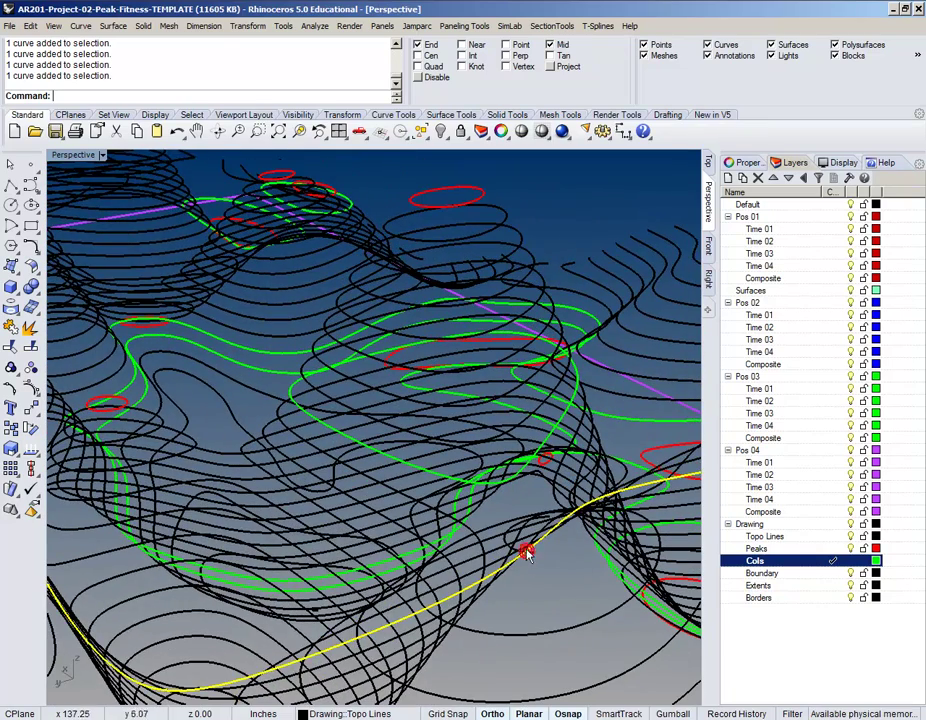
key(Up)
key(Up)
key(Up)
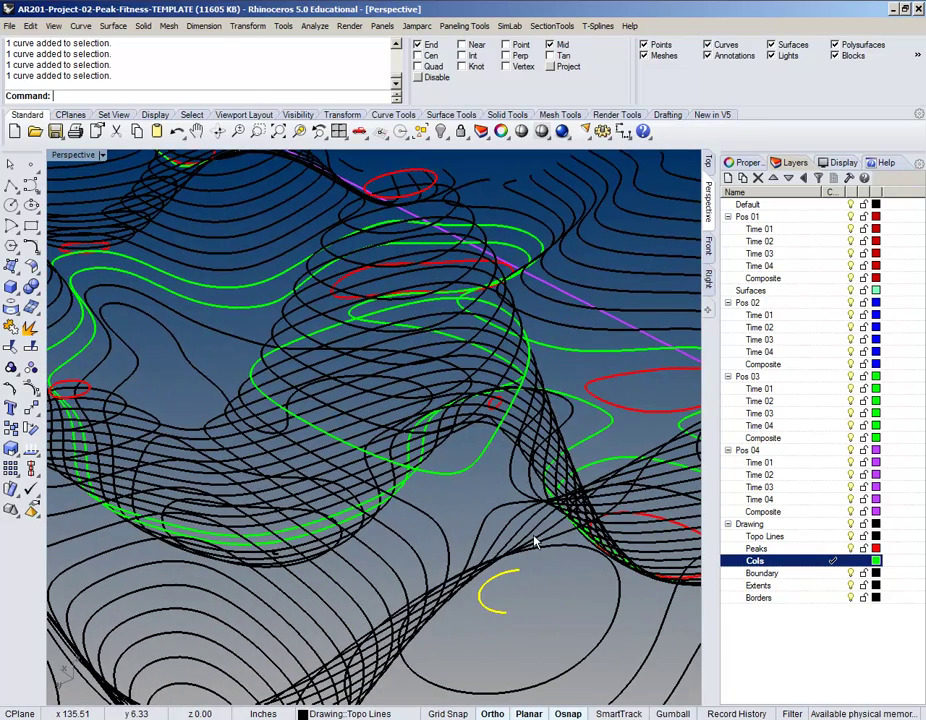
text(CloseCrv)
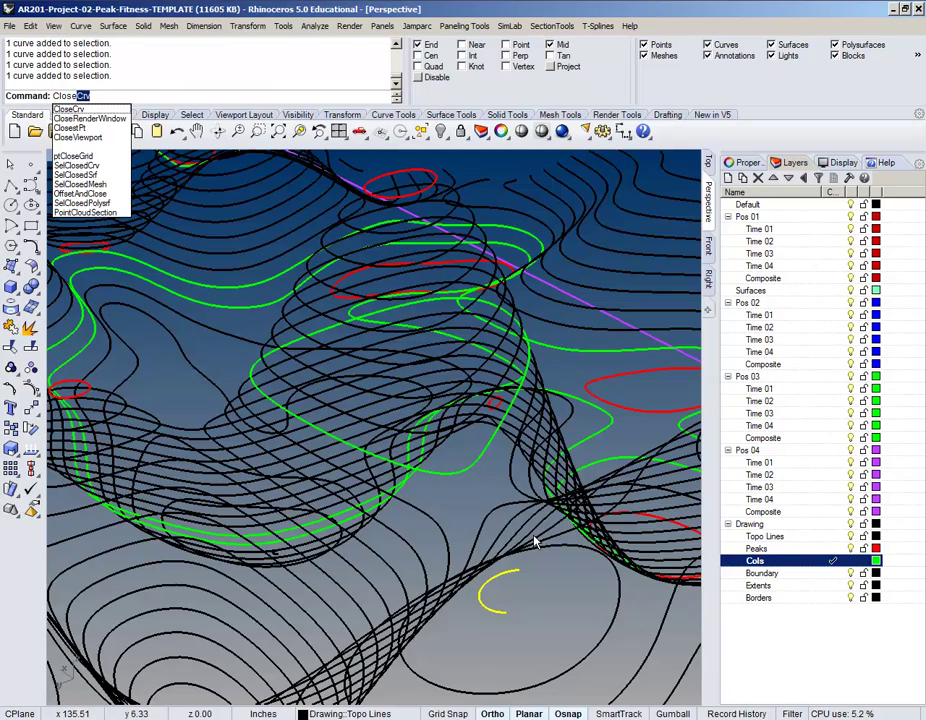
key(Return)
Move the closed rings around the two neighbouring peaks along the tile's western edge to the Cols layer
right_drag(546, 592, 281, 490)
click(467, 459)
shift+click(420, 503)
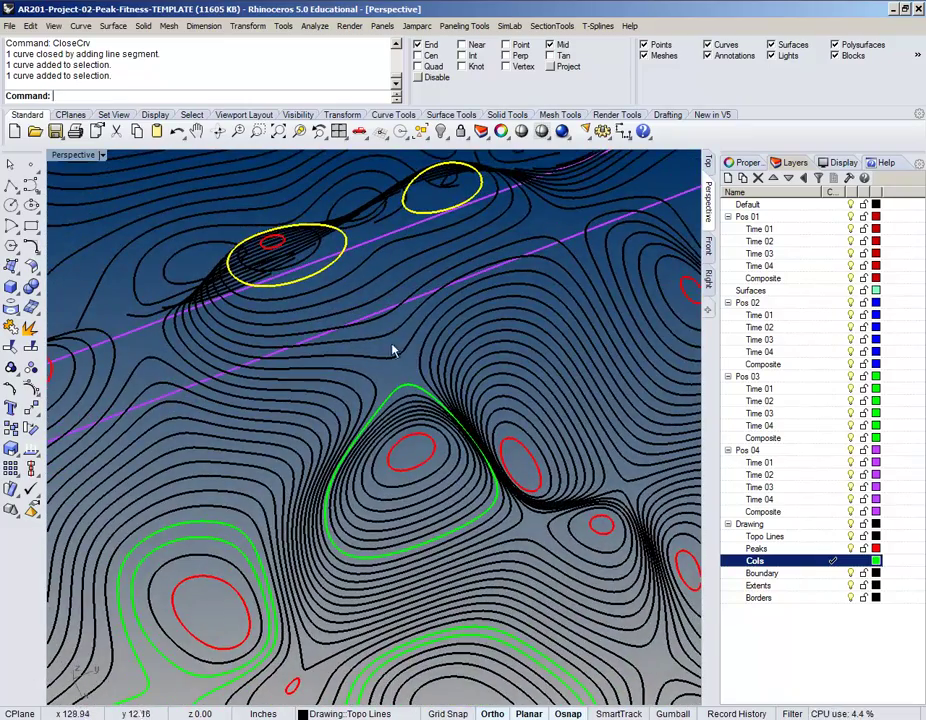
right_drag(395, 350, 450, 337)
scroll(421, 328, up, 3)
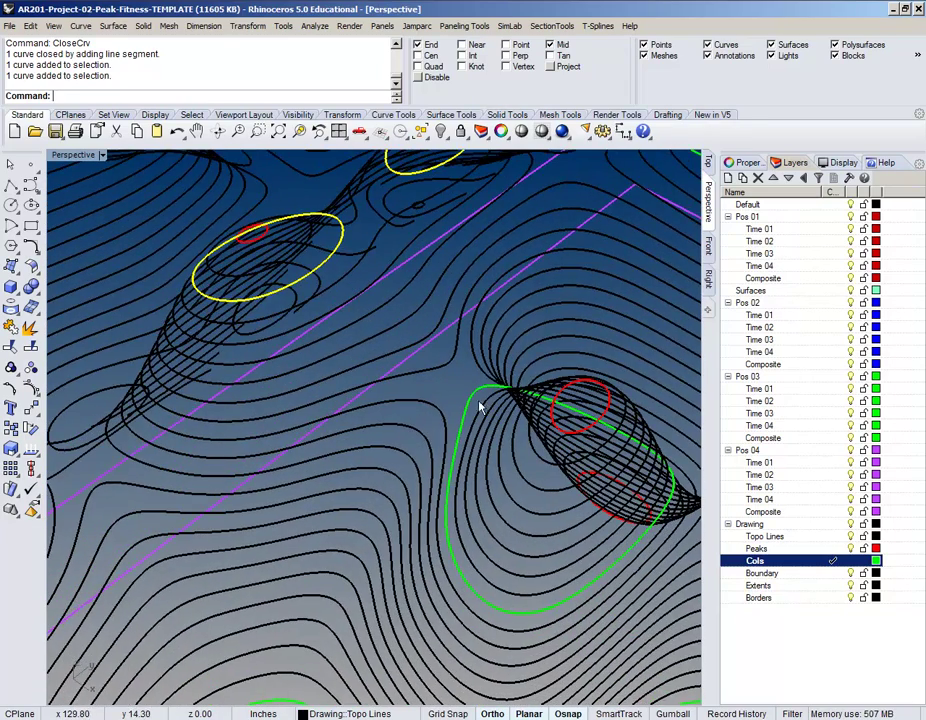
mouse_move(486, 417)
right_down()
mouse_move(473, 403)
mouse_move(544, 376)
mouse_move(457, 362)
mouse_move(480, 408)
right_up()
right_click(789, 555)
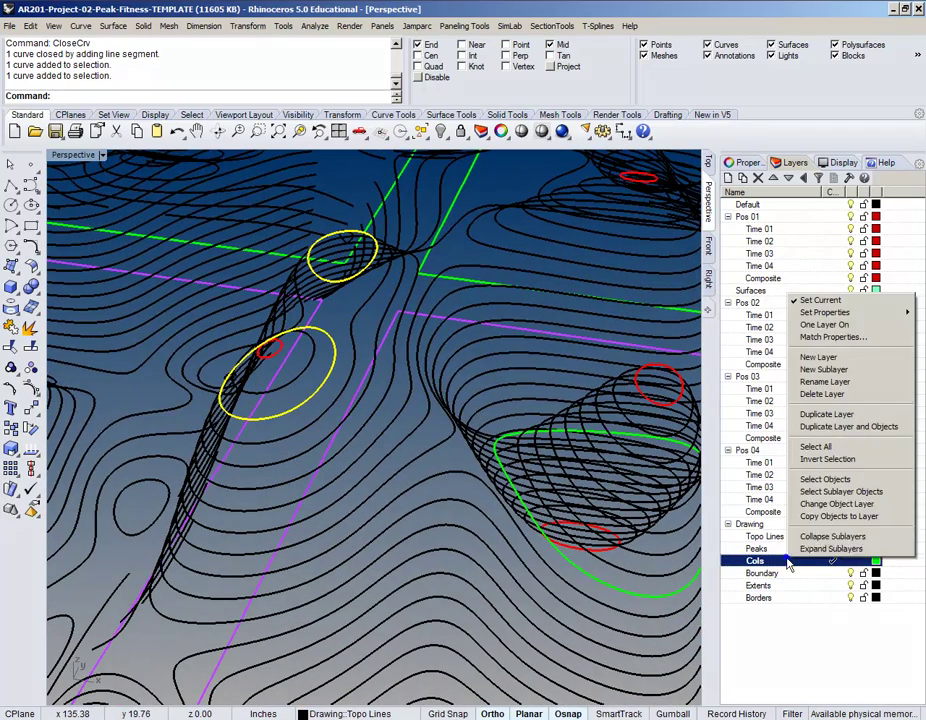
click(822, 504)
Review the classified peaks and cols across the tile in the Perspective and Top views
scroll(450, 460, down, 10)
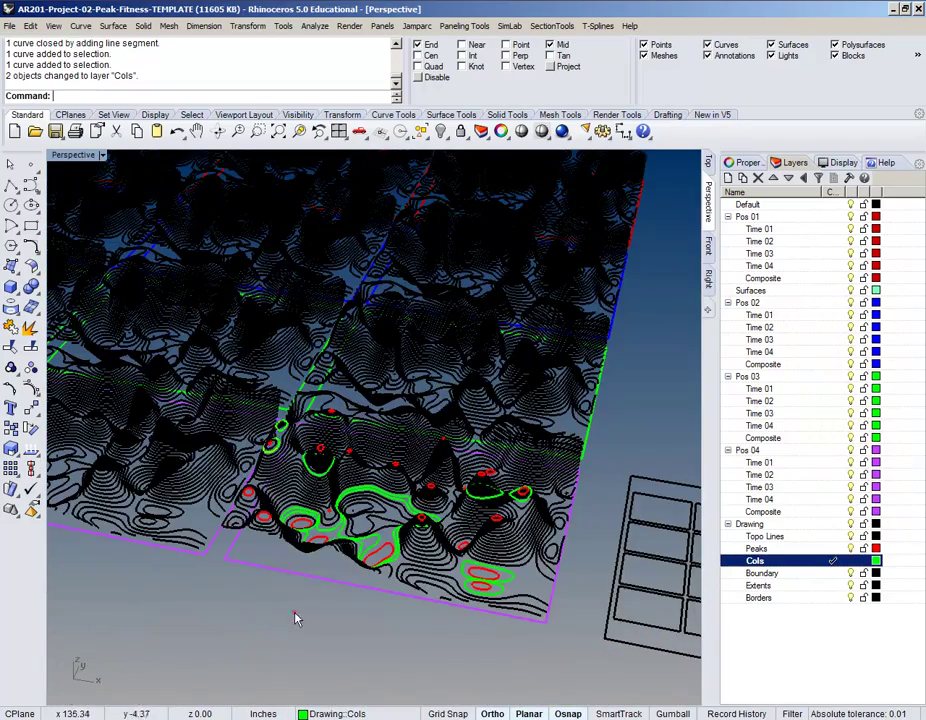
right_drag(295, 617, 305, 455)
right_drag(245, 456, 480, 512)
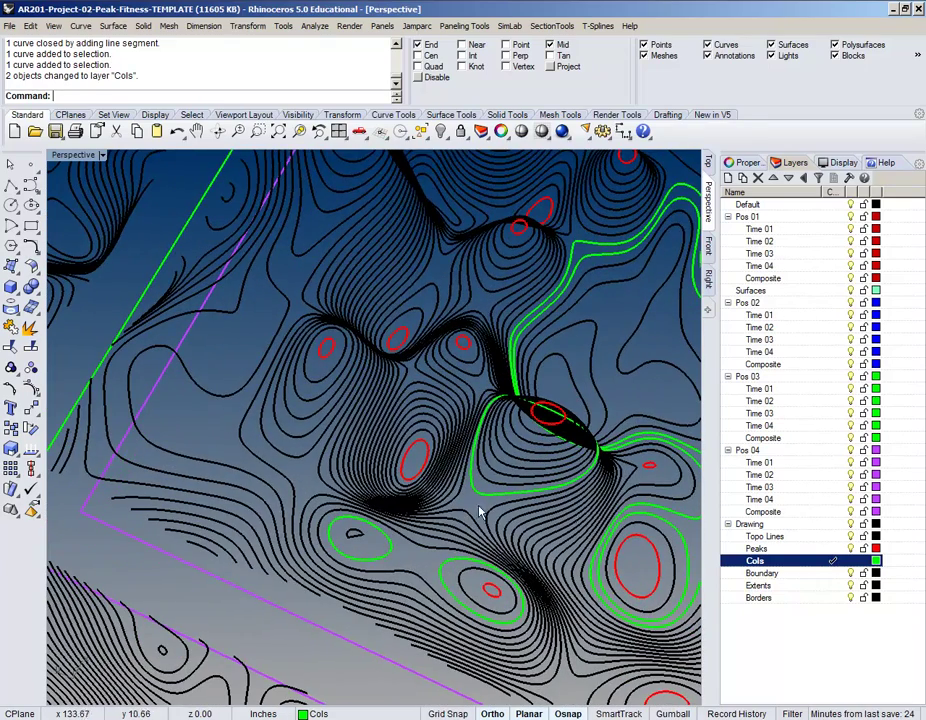
click(708, 158)
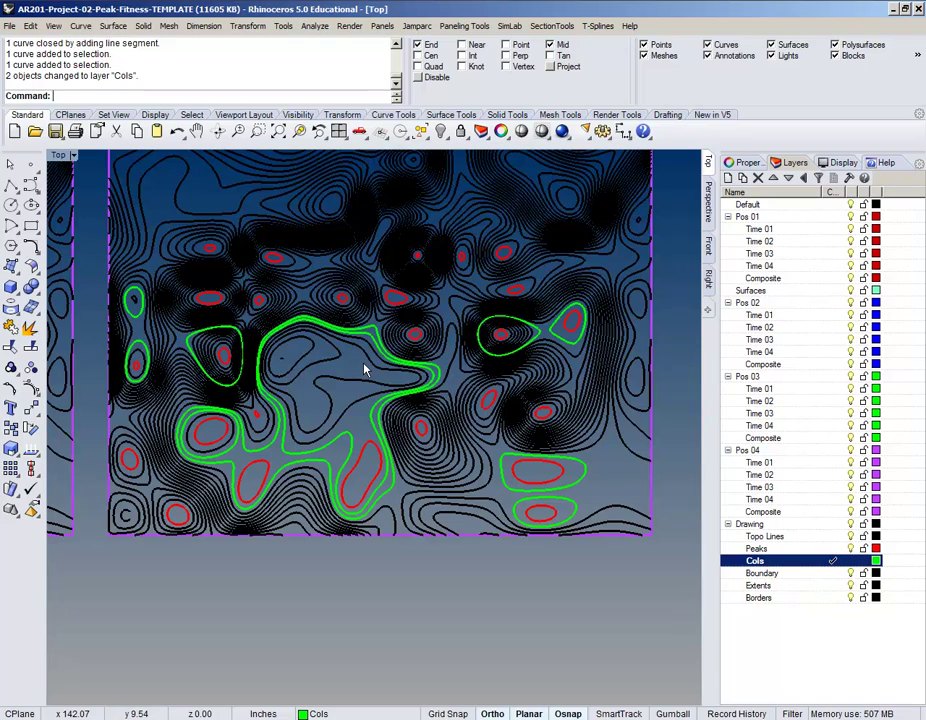
mouse_move(365, 370)
right_down()
mouse_move(325, 368)
mouse_move(310, 453)
mouse_move(418, 378)
mouse_move(436, 389)
mouse_move(383, 405)
mouse_move(387, 454)
right_up()
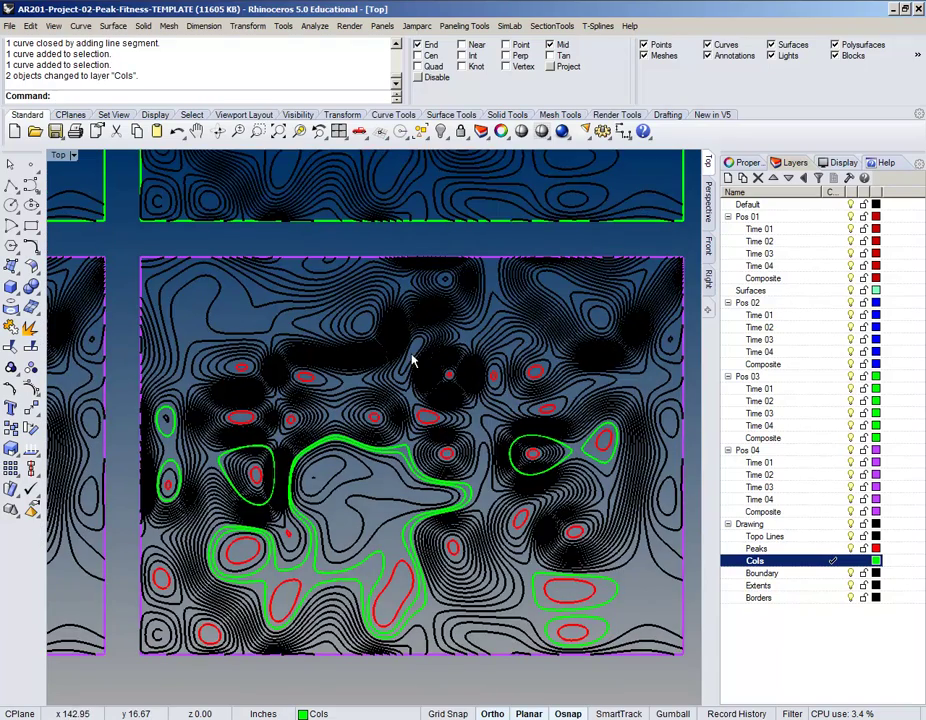
Compare the full array of contour tiles, including the classified Pos 04 composite tile, with the small drawing layout grid beside it
scroll(412, 362, down, 6)
scroll(327, 308, down, 5)
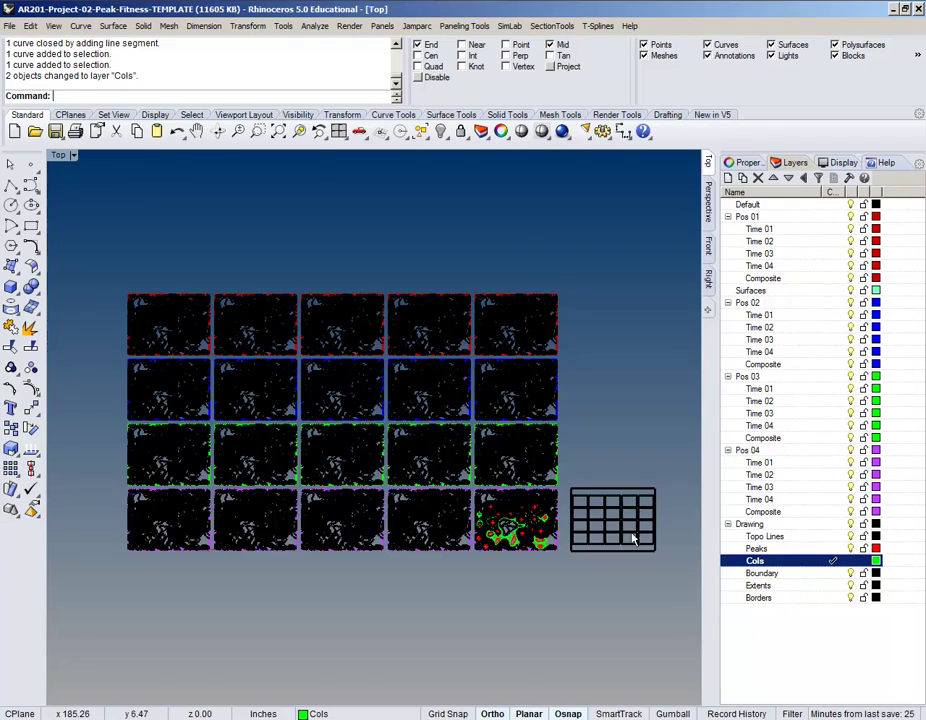
scroll(581, 542, up, 3)
scroll(581, 542, down, 3)
right_drag(400, 502, 551, 482)
scroll(555, 490, up, 3)
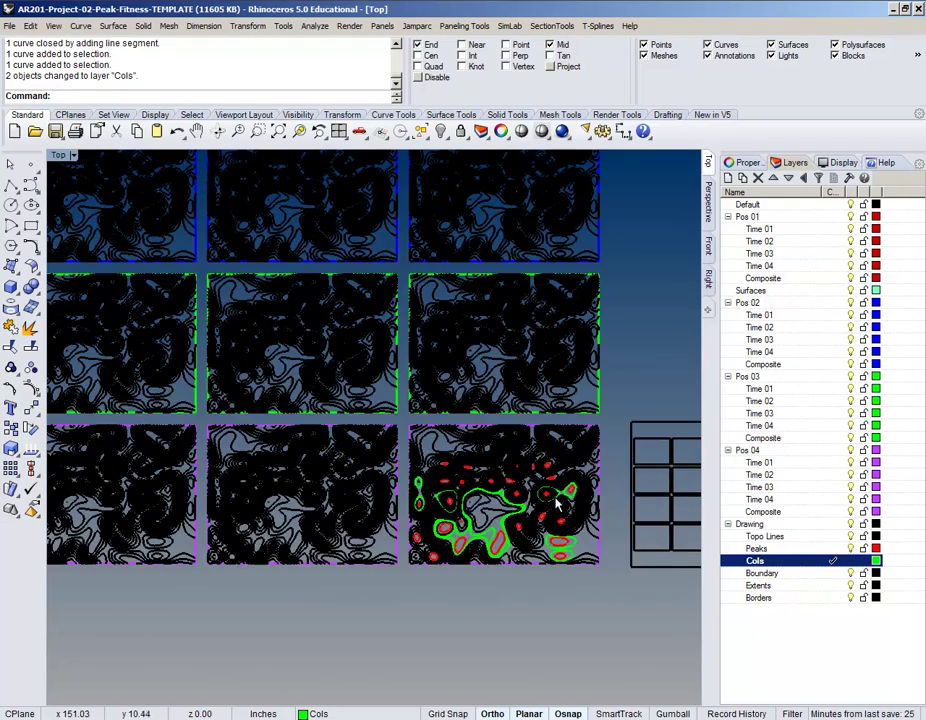
scroll(489, 557, down, 2)
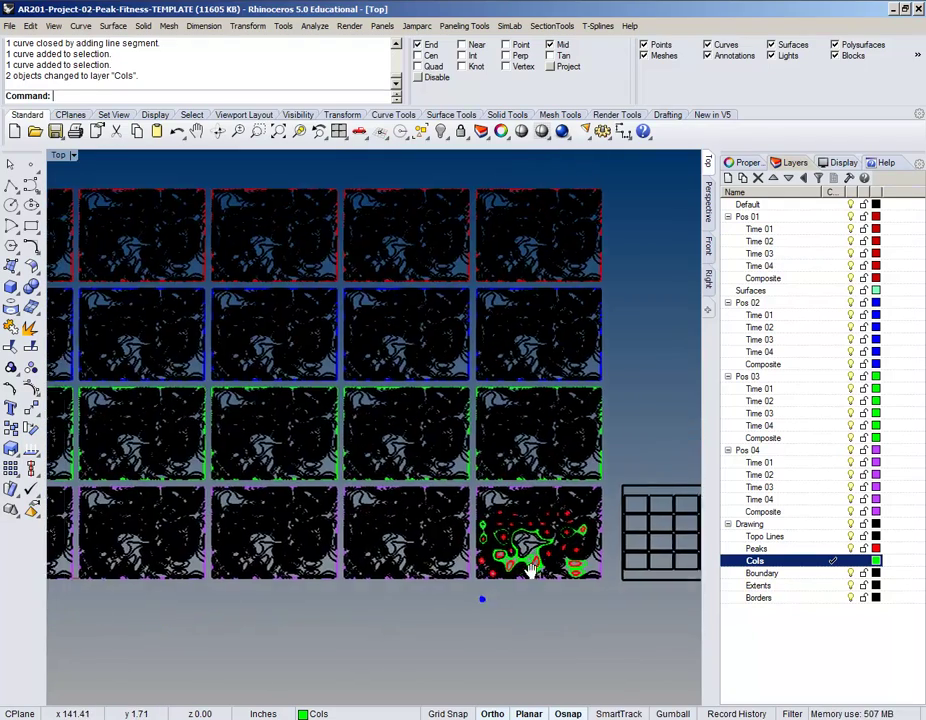
scroll(514, 567, down, 4)
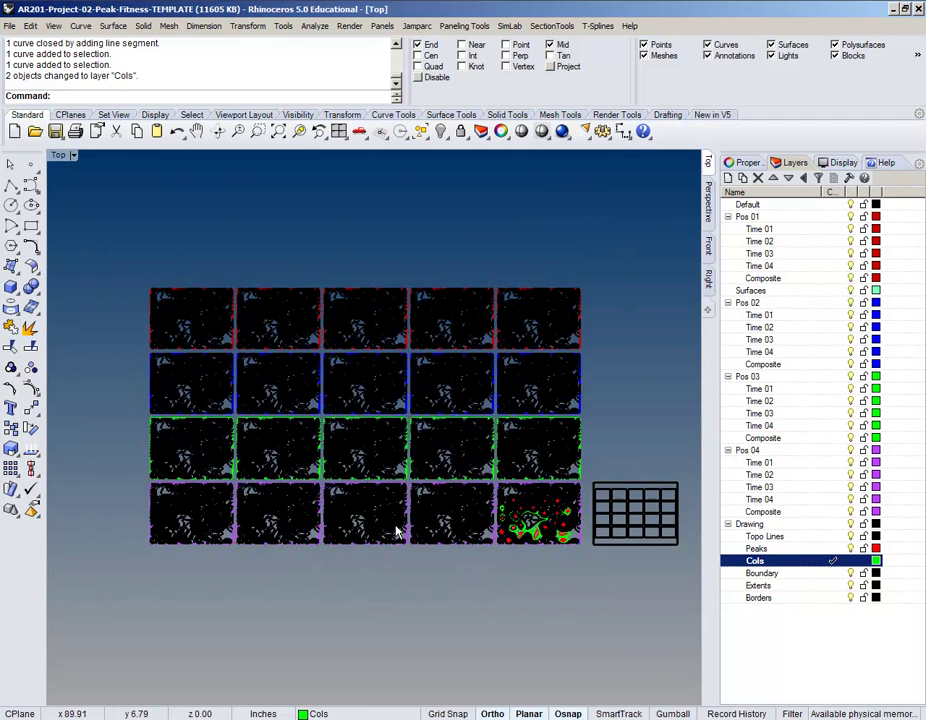
right_drag(498, 517, 457, 491)
drag(128, 297, 511, 520)
scroll(474, 509, up, 8)
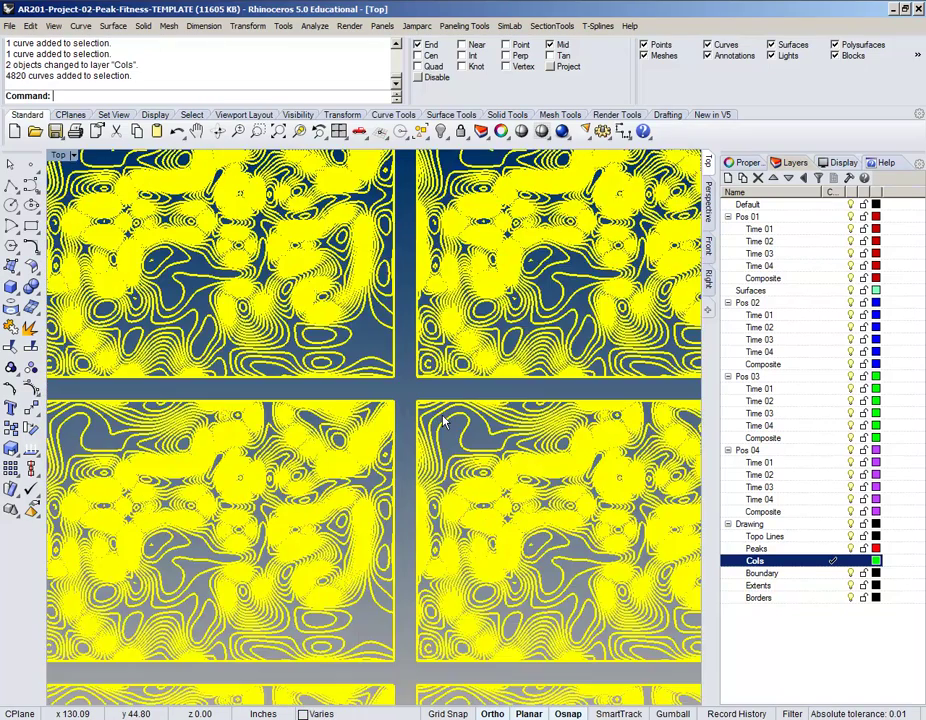
scroll(446, 421, down, 8)
click(546, 265)
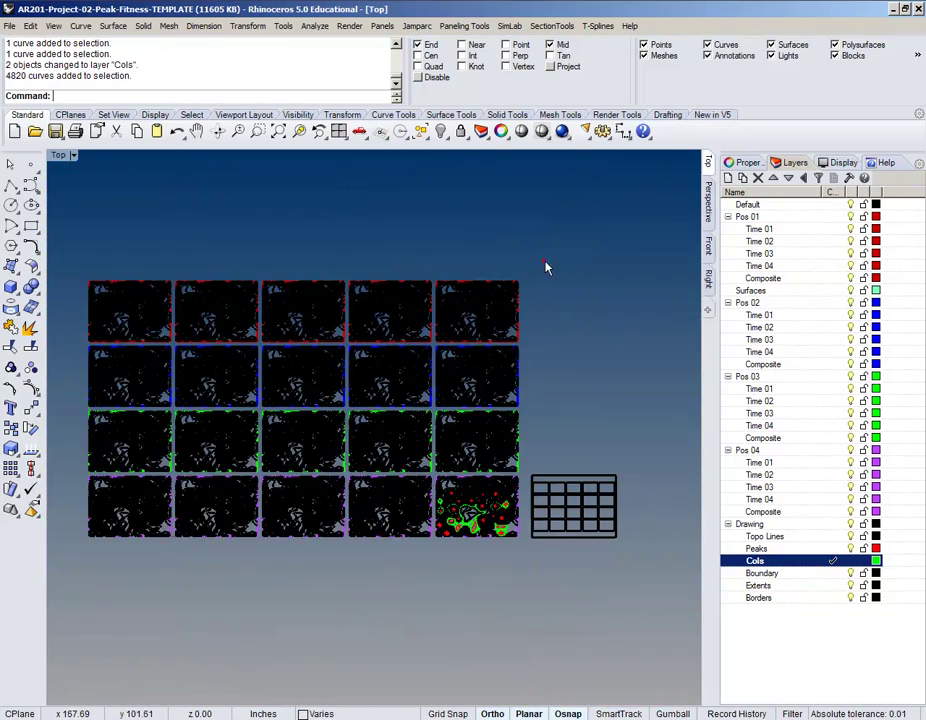
Review the four rows of contour tiles against the miniature layout grid and the layer structure
right_drag(455, 351, 322, 419)
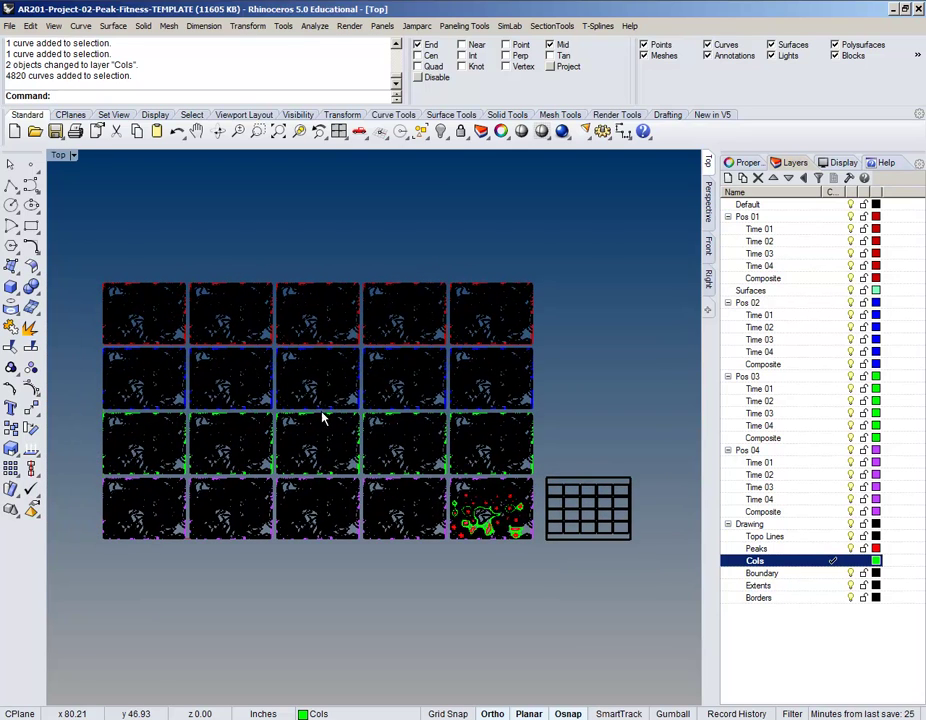
scroll(490, 521, up, 4)
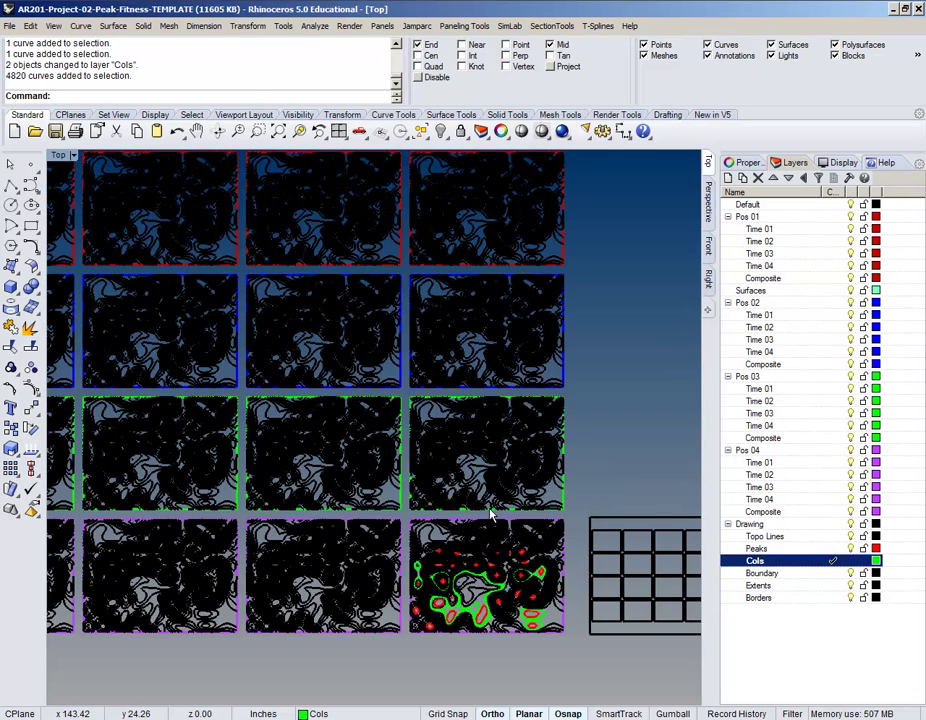
scroll(422, 505, down, 5)
scroll(362, 475, up, 2)
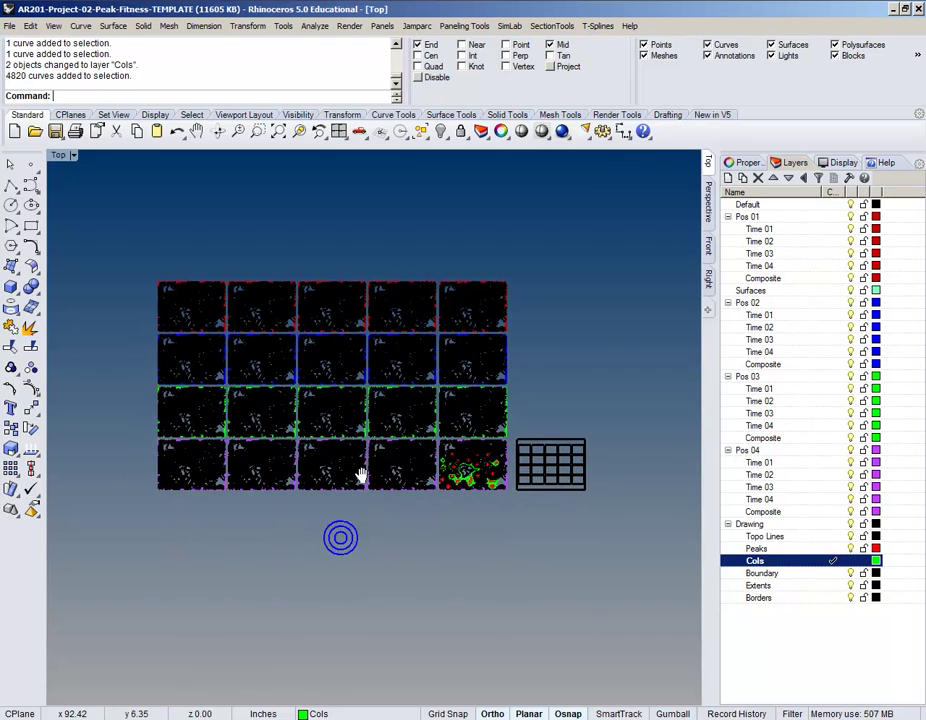
scroll(254, 420, up, 5)
scroll(257, 421, down, 3)
scroll(360, 400, up, 1)
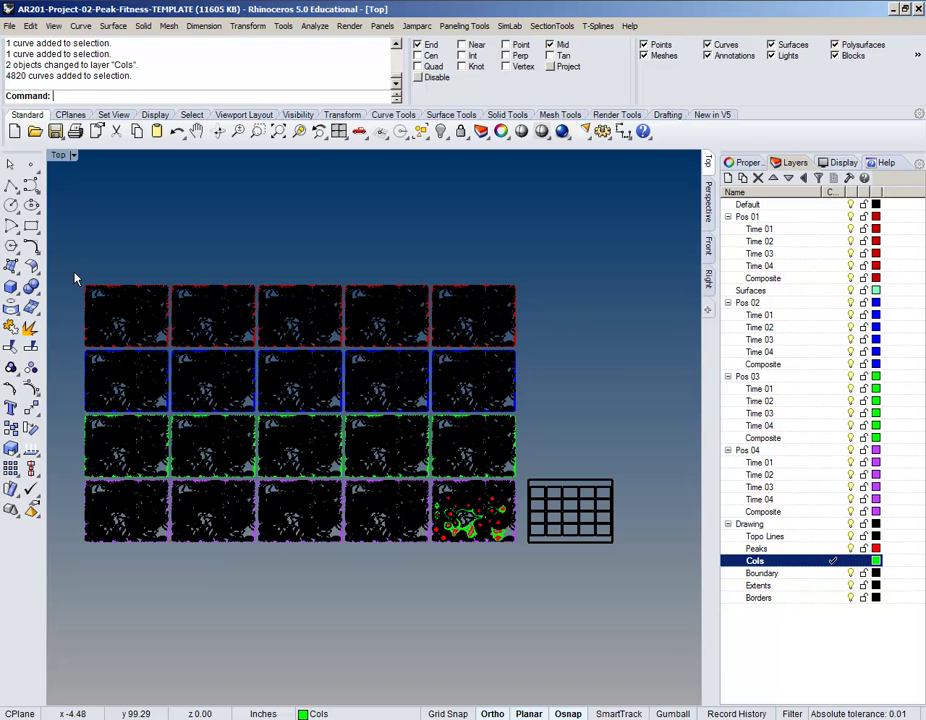
right_drag(110, 295, 185, 270)
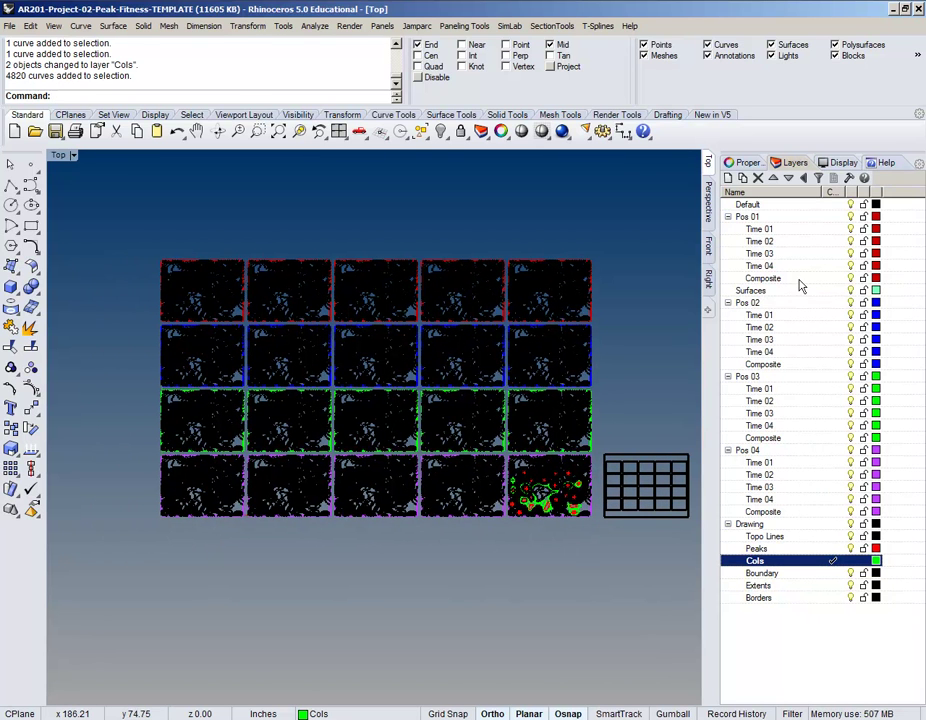
mouse_move(618, 610)
right_down()
mouse_move(446, 568)
mouse_move(527, 592)
mouse_move(554, 543)
mouse_move(525, 543)
right_up()
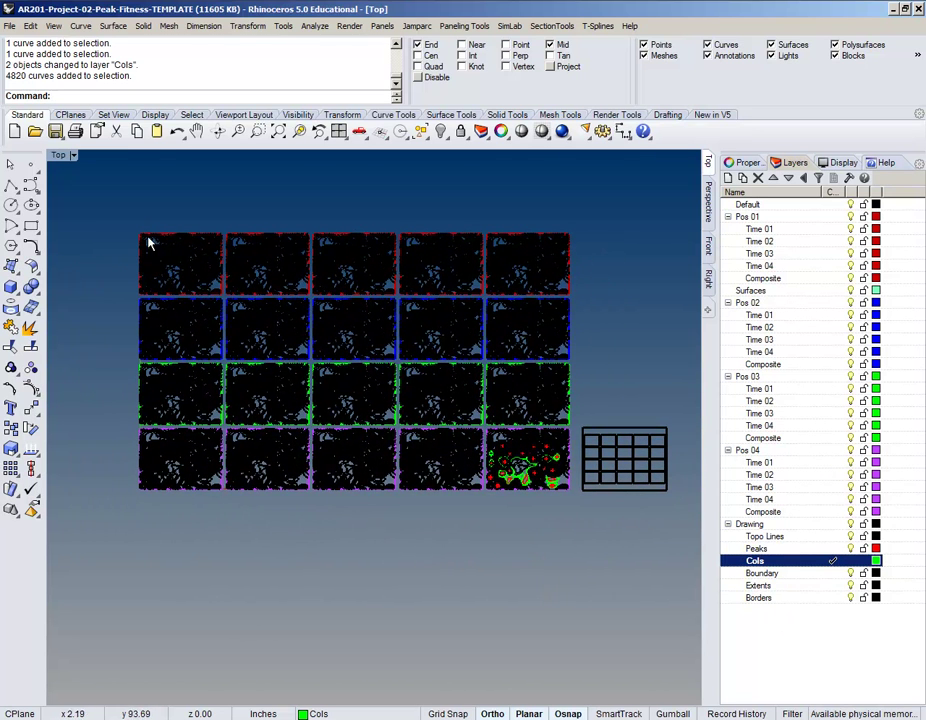
drag(108, 204, 124, 214)
Select all objects on the Drawing layer's sublayers, then remove the miniature layout grid and its border from the selection
click(808, 526)
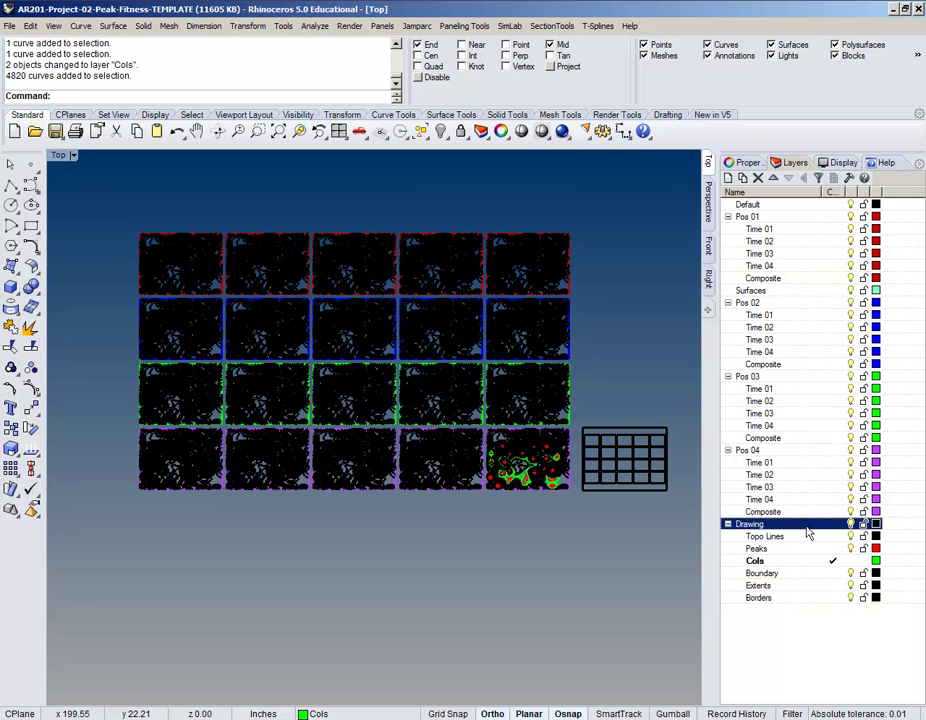
scroll(554, 453, up, 3)
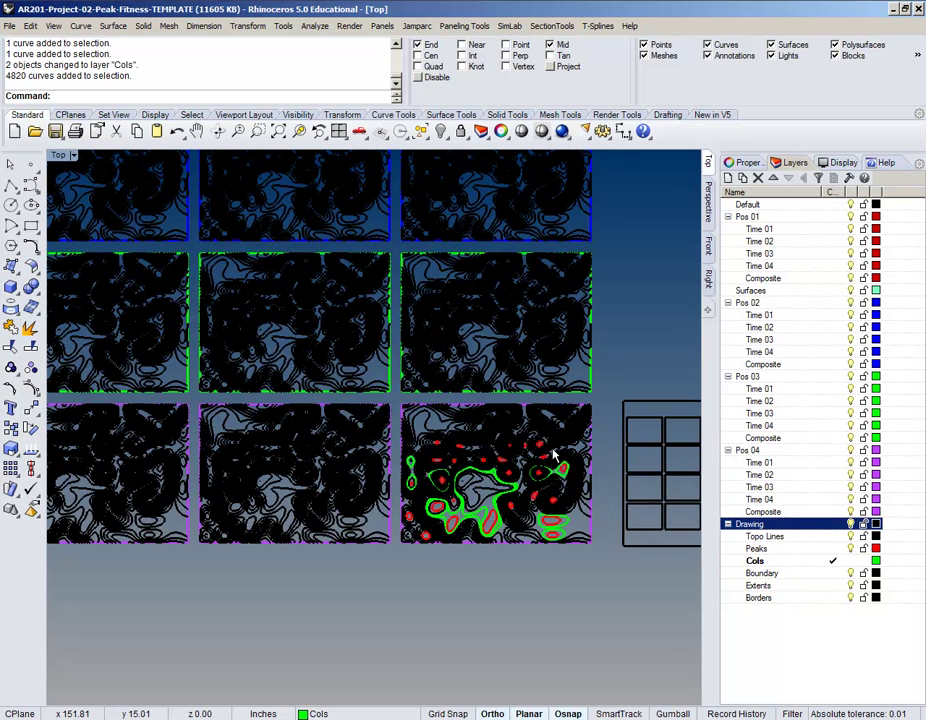
right_click(795, 528)
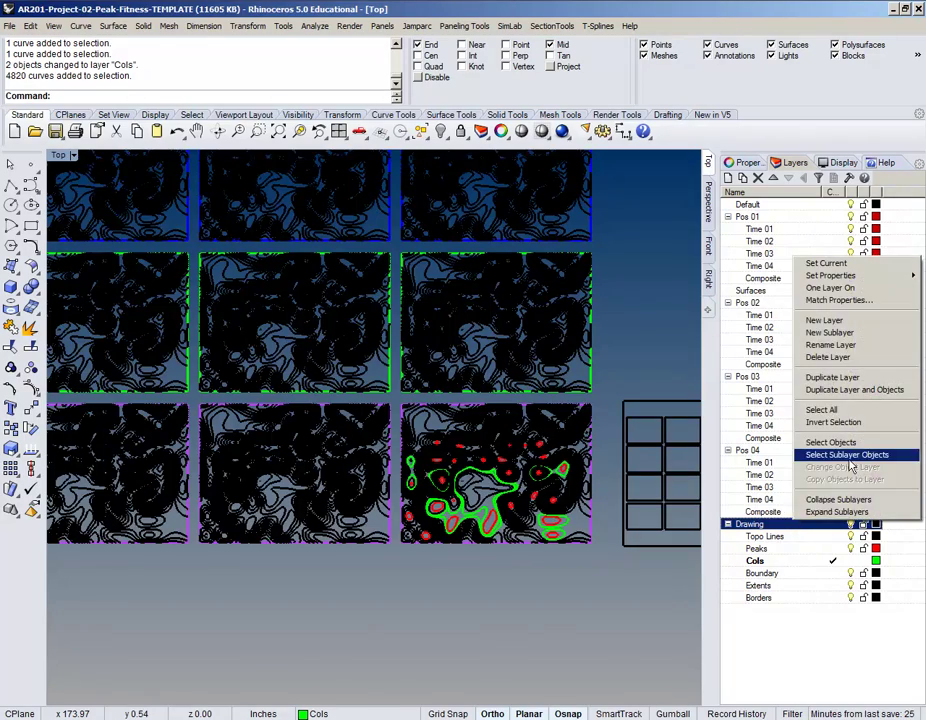
click(848, 460)
scroll(591, 477, down, 5)
scroll(560, 498, up, 3)
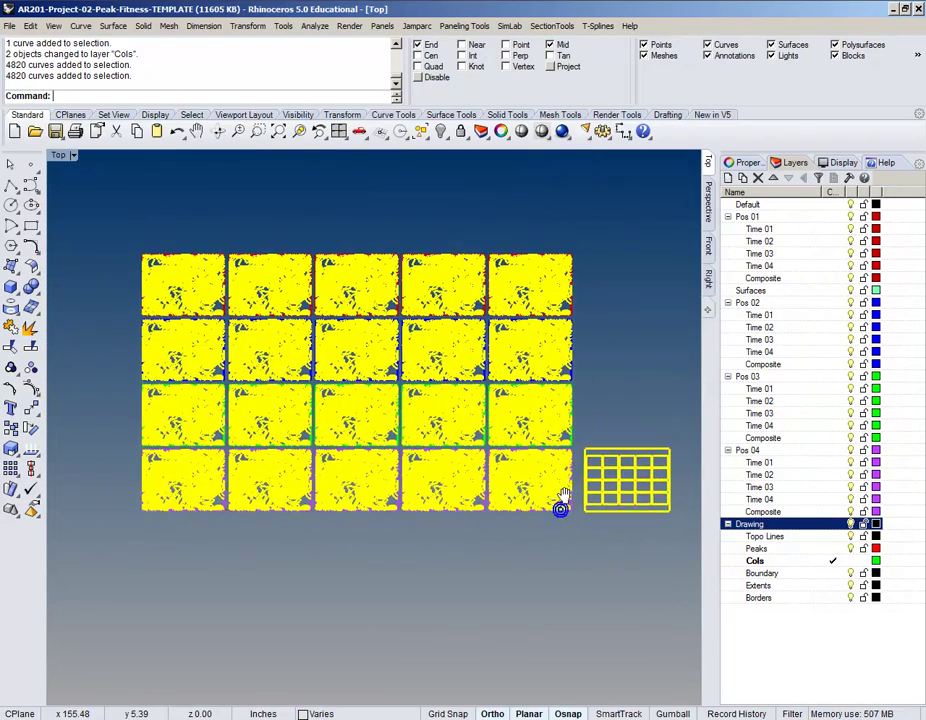
scroll(560, 490, up, 4)
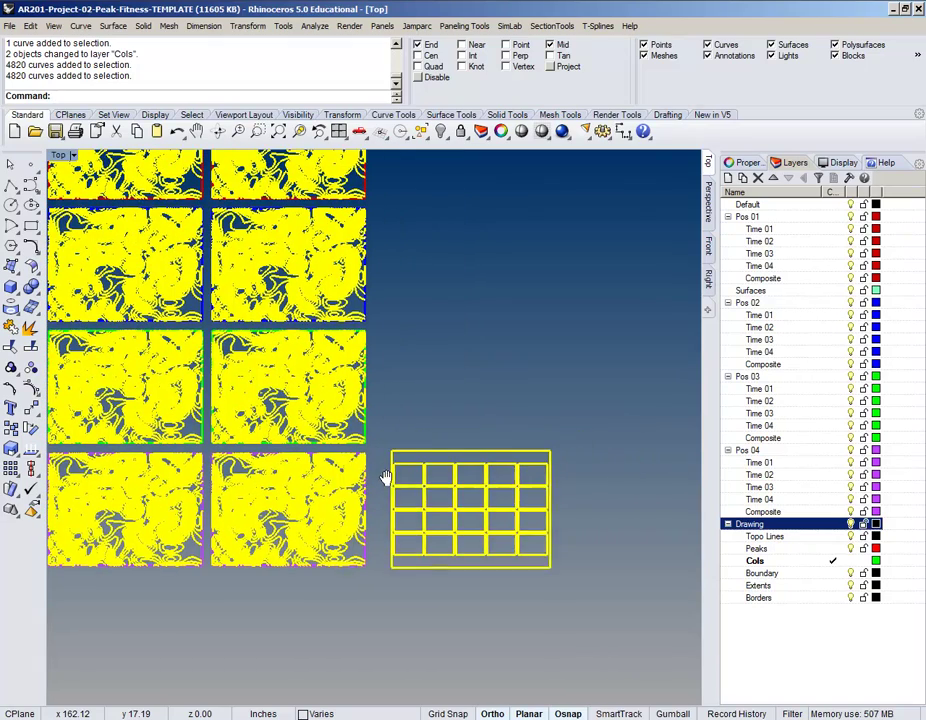
ctrl+drag(384, 440, 600, 615)
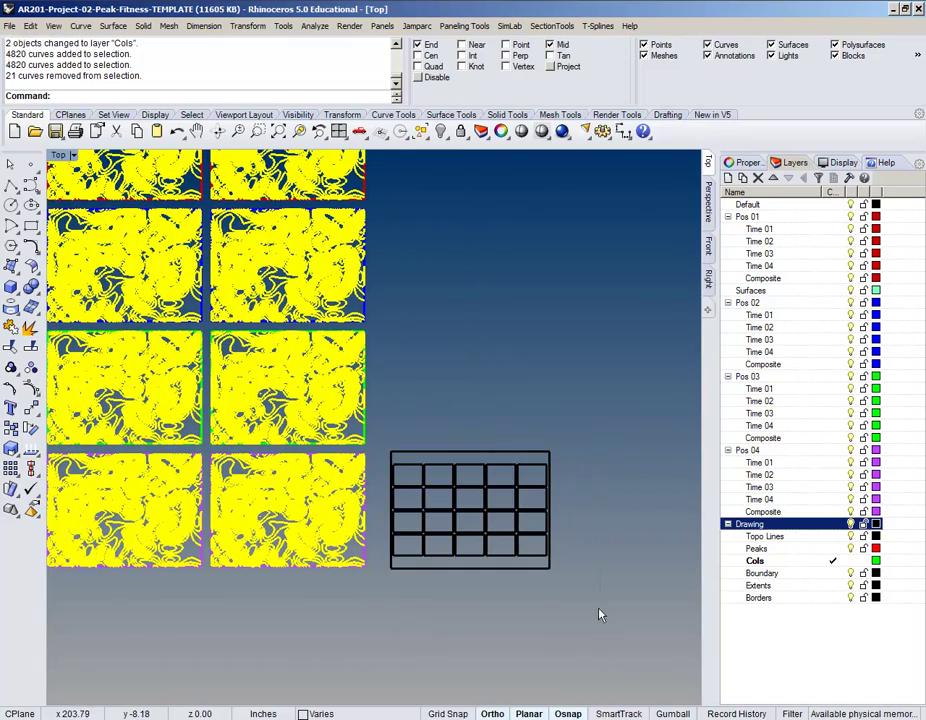
Examine the south-western corner of the tile array, checking where the selected contours meet the purple frame
right_drag(424, 595, 585, 589)
scroll(570, 585, down, 4)
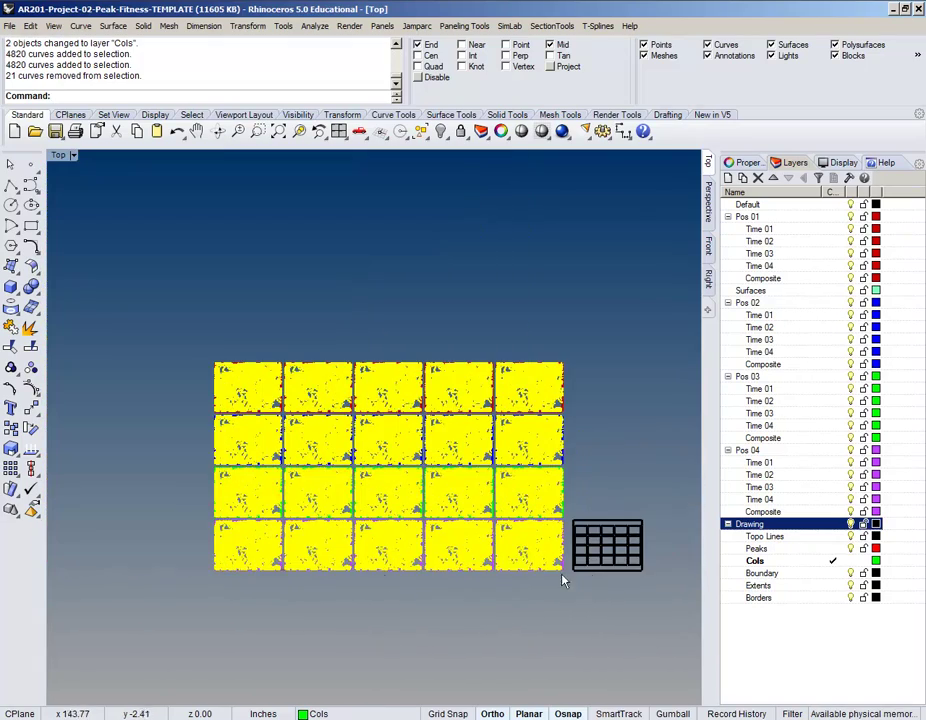
scroll(292, 477, up, 10)
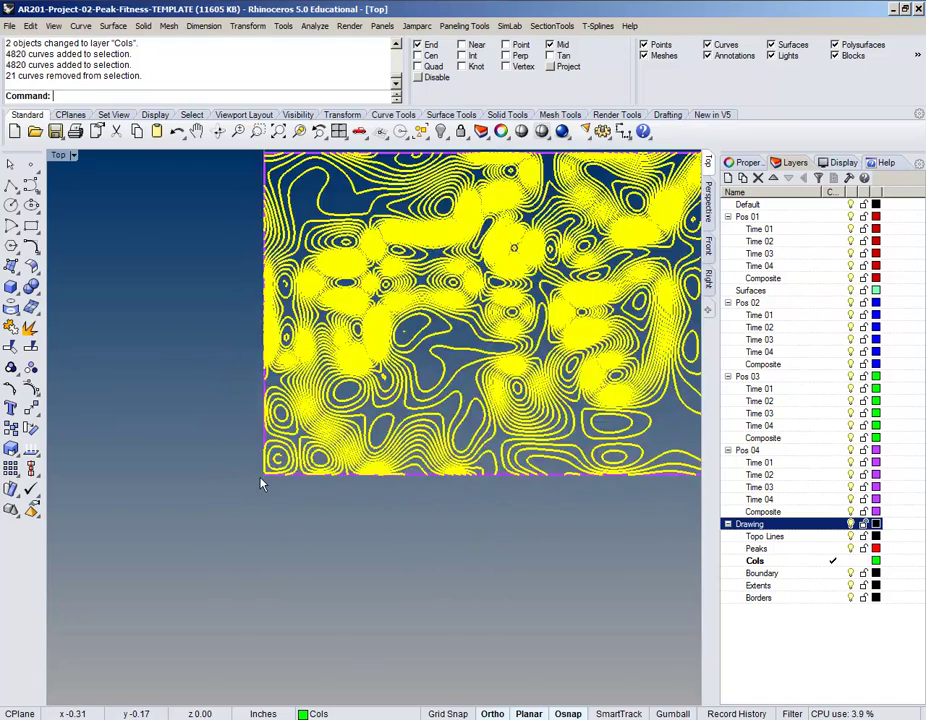
scroll(260, 484, down, 10)
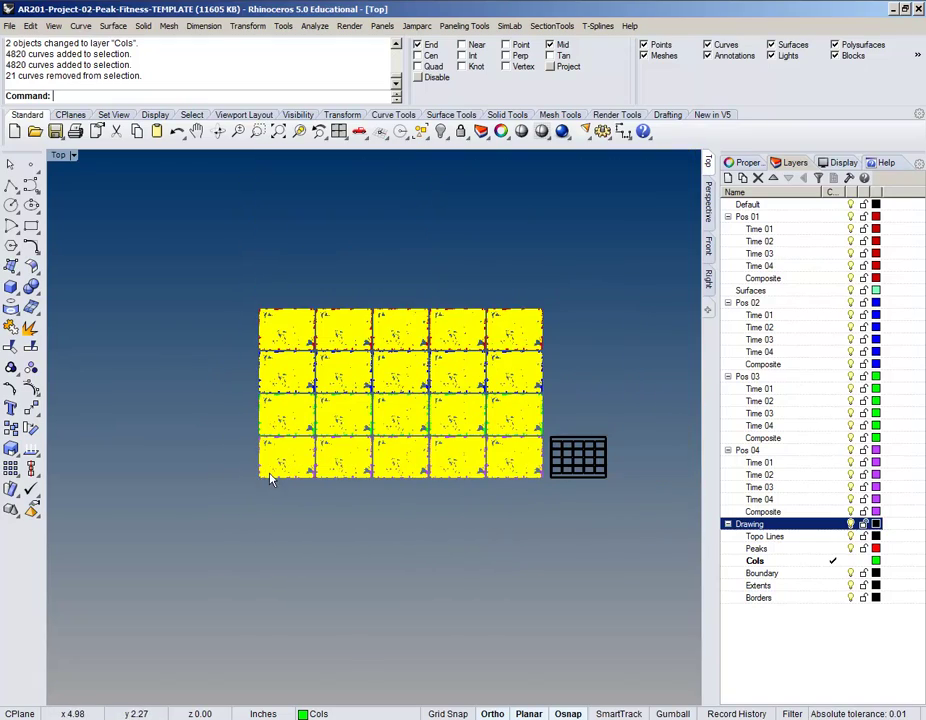
scroll(260, 486, up, 4)
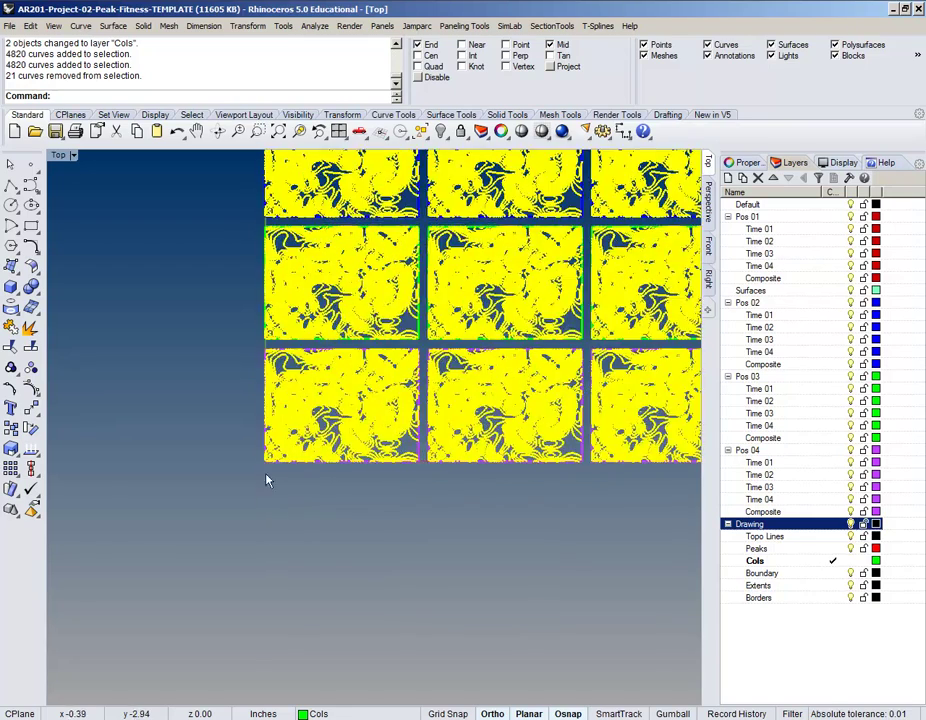
scroll(266, 462, up, 4)
scroll(262, 405, up, 3)
scroll(265, 451, down, 1)
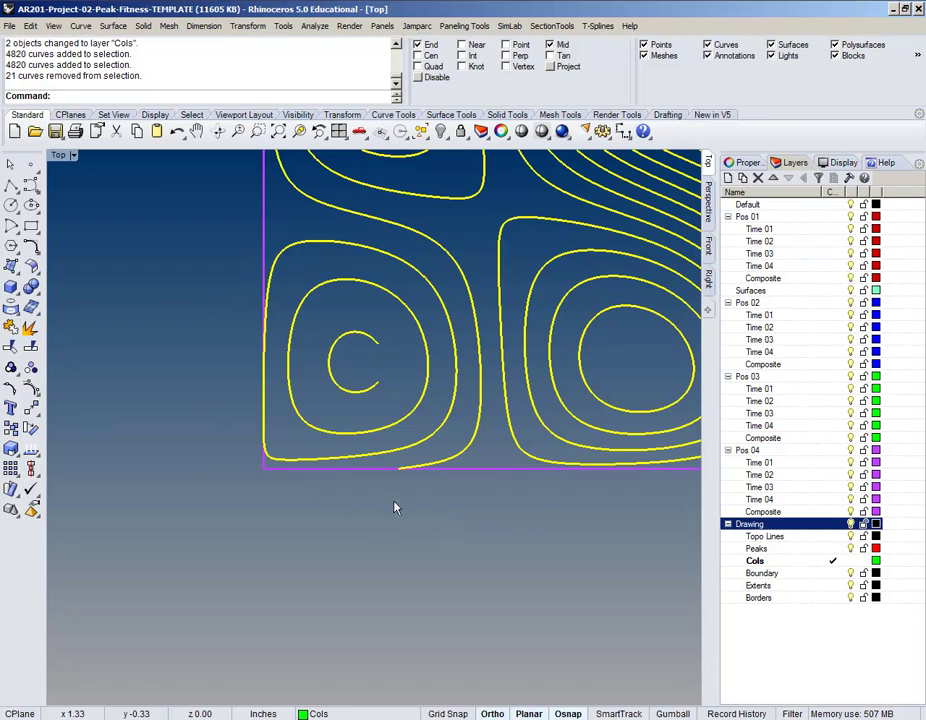
scroll(300, 501, down, 2)
scroll(303, 493, down, 5)
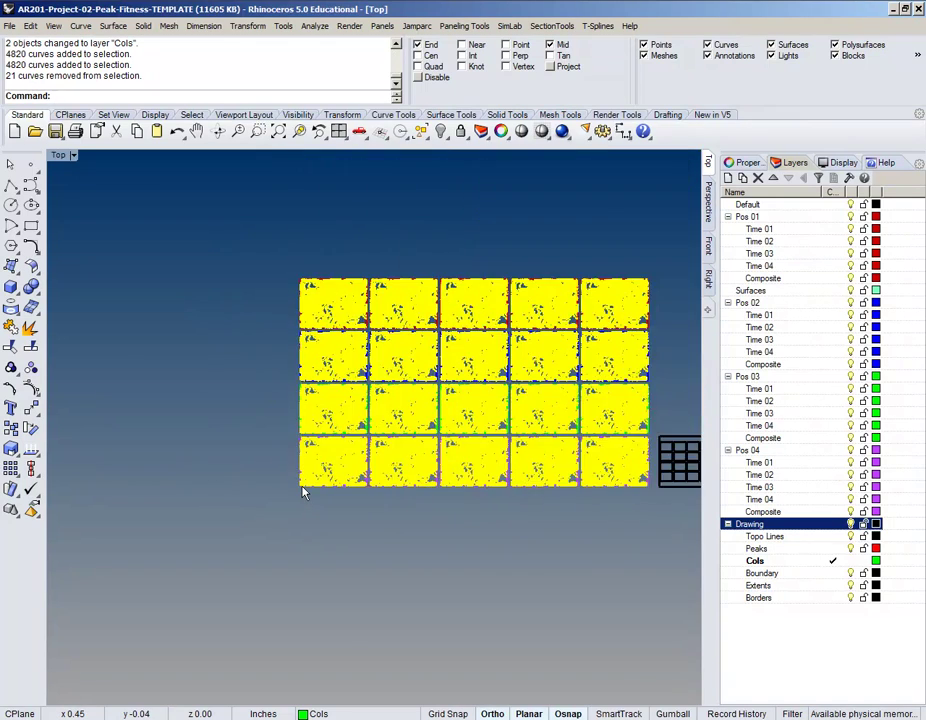
scroll(300, 475, up, 5)
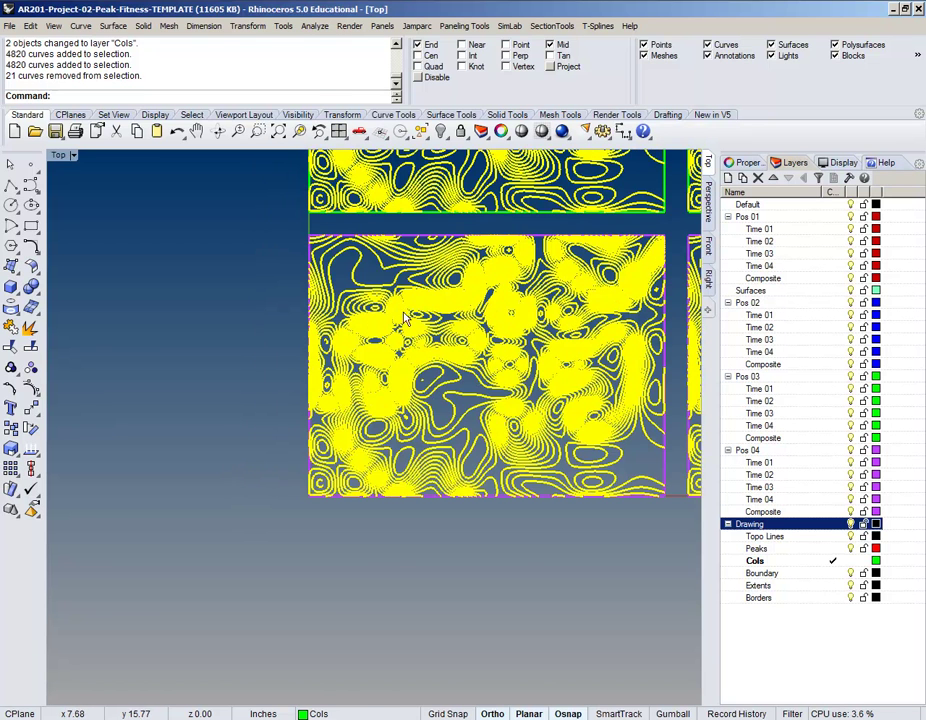
Copy the selected contours from the array's south-western frame corner to the south-western corner of the miniature layout grid's first cell
click(247, 26)
click(264, 57)
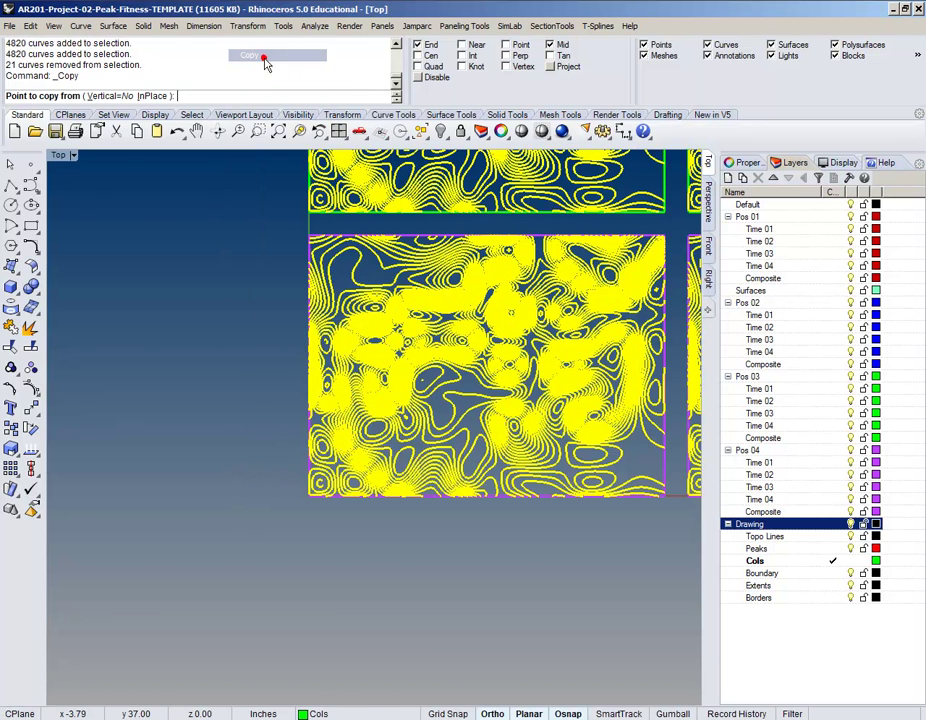
scroll(297, 500, up, 3)
scroll(335, 480, up, 4)
click(331, 458)
scroll(331, 458, down, 10)
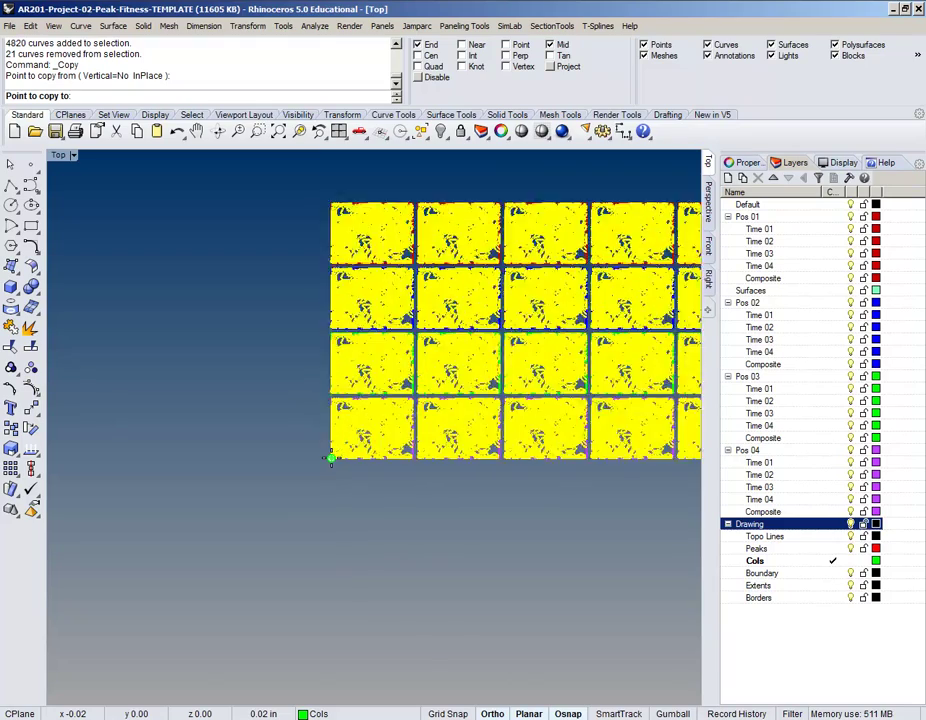
right_drag(459, 521, 178, 490)
scroll(420, 344, up, 4)
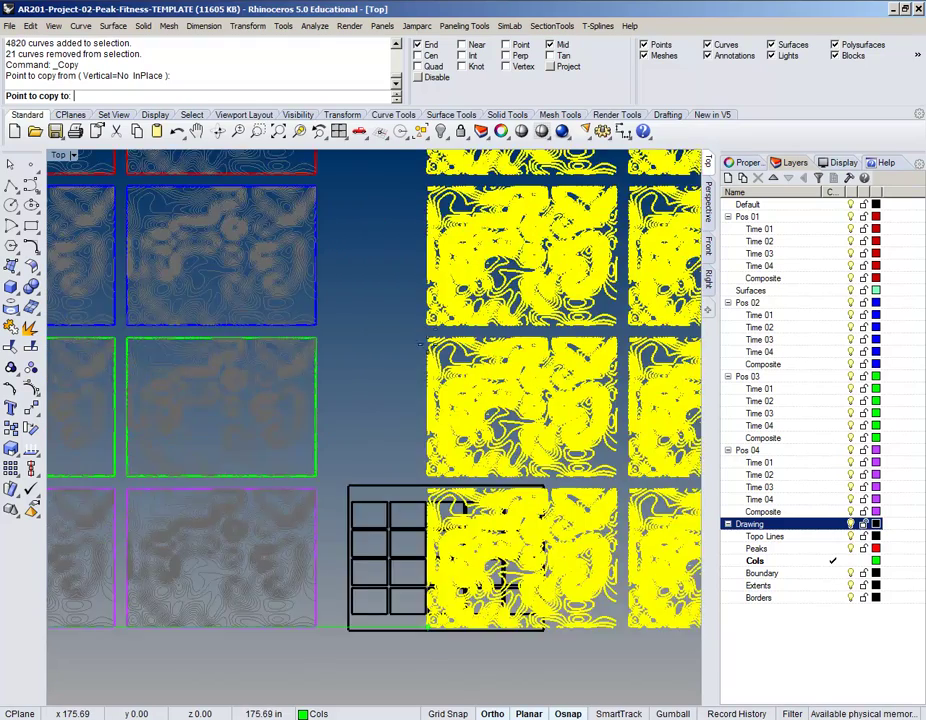
scroll(450, 350, up, 8)
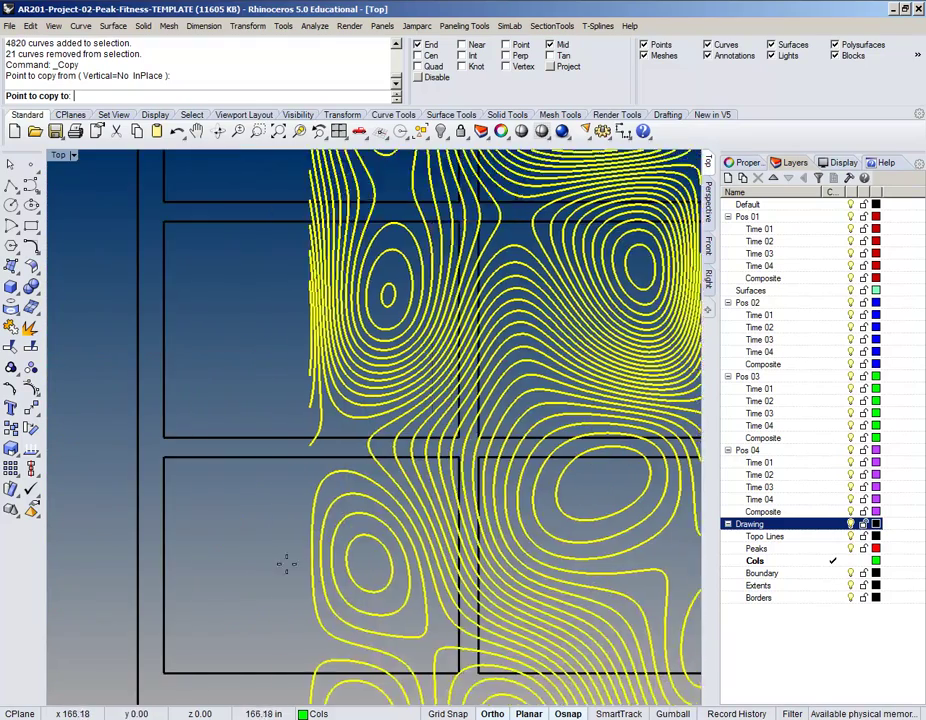
click(166, 672)
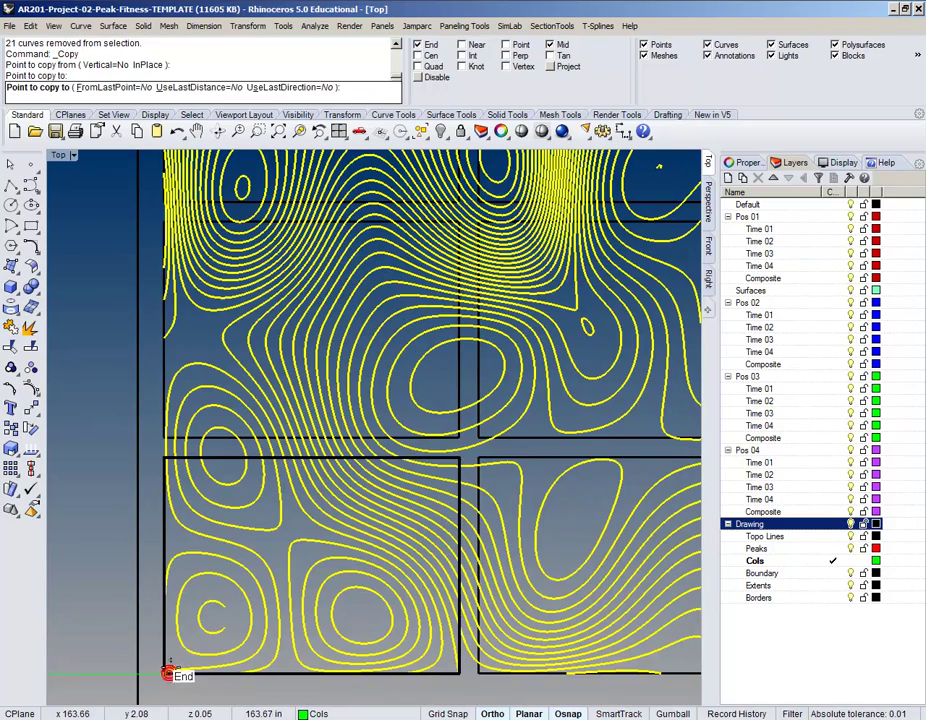
scroll(200, 625, down, 5)
scroll(210, 600, down, 5)
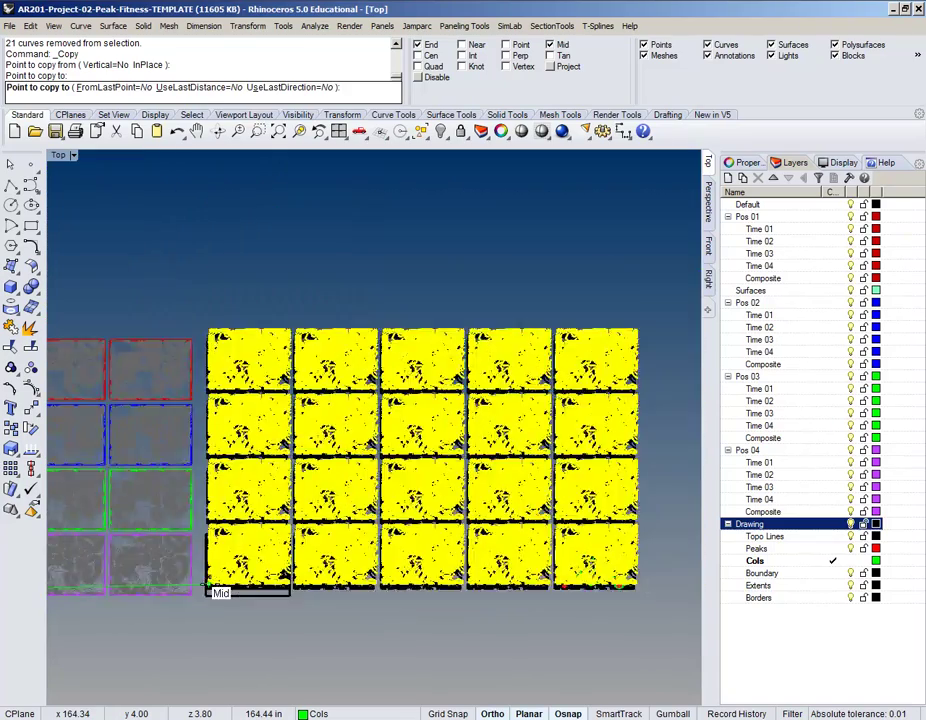
right_drag(325, 548, 279, 487)
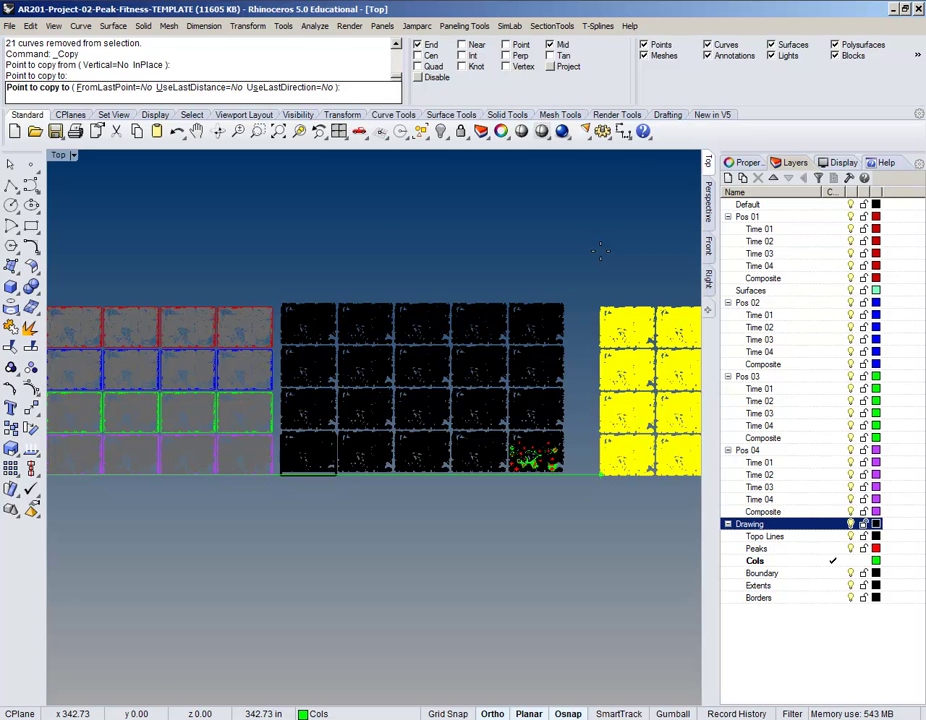
key(Return)
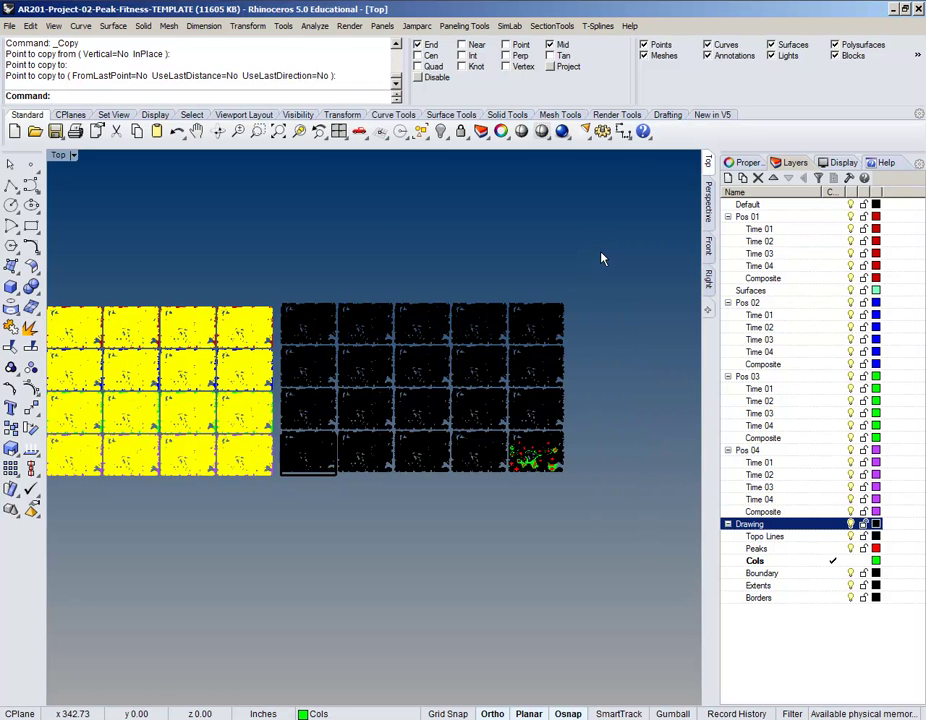
Reselect the most recently copied grid of contour curves with the SelLast command
right_drag(626, 413, 616, 453)
scroll(462, 528, up, 5)
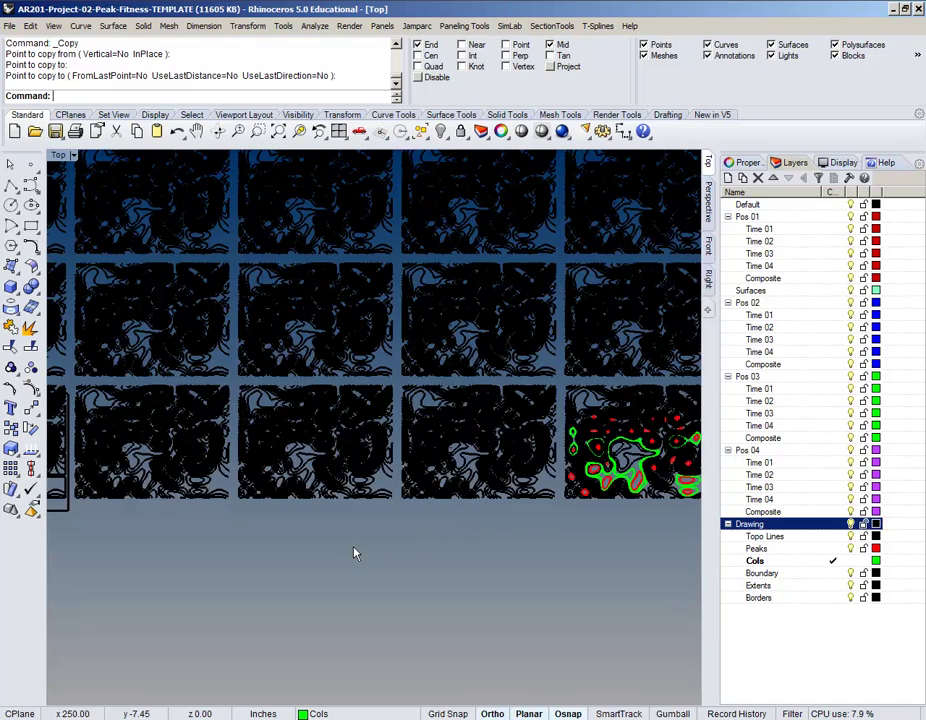
scroll(355, 553, down, 3)
scroll(200, 505, up, 3)
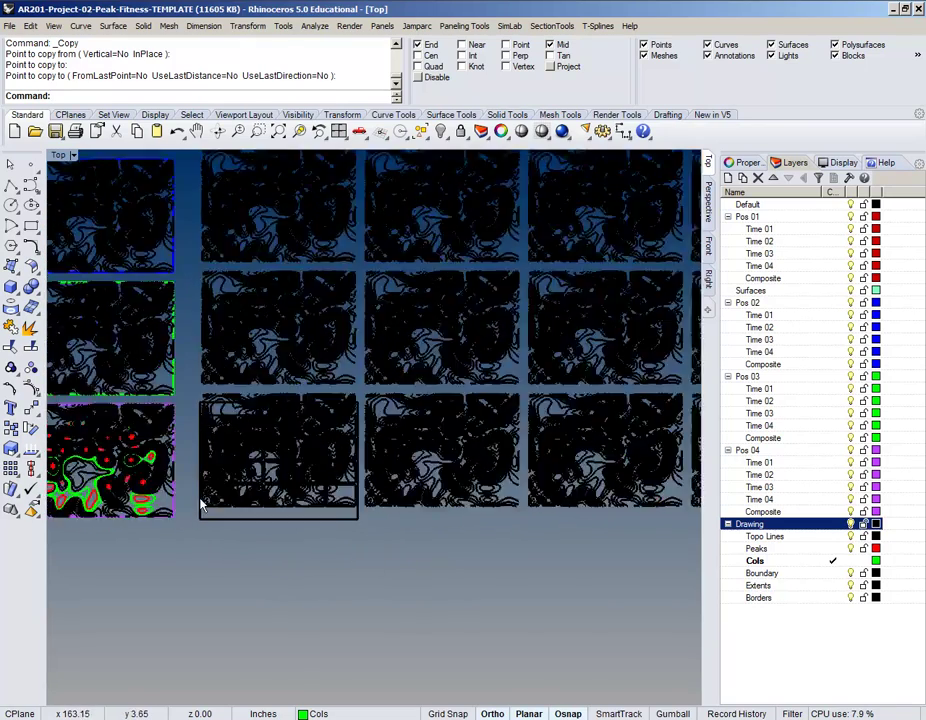
scroll(202, 505, up, 2)
scroll(182, 548, up, 2)
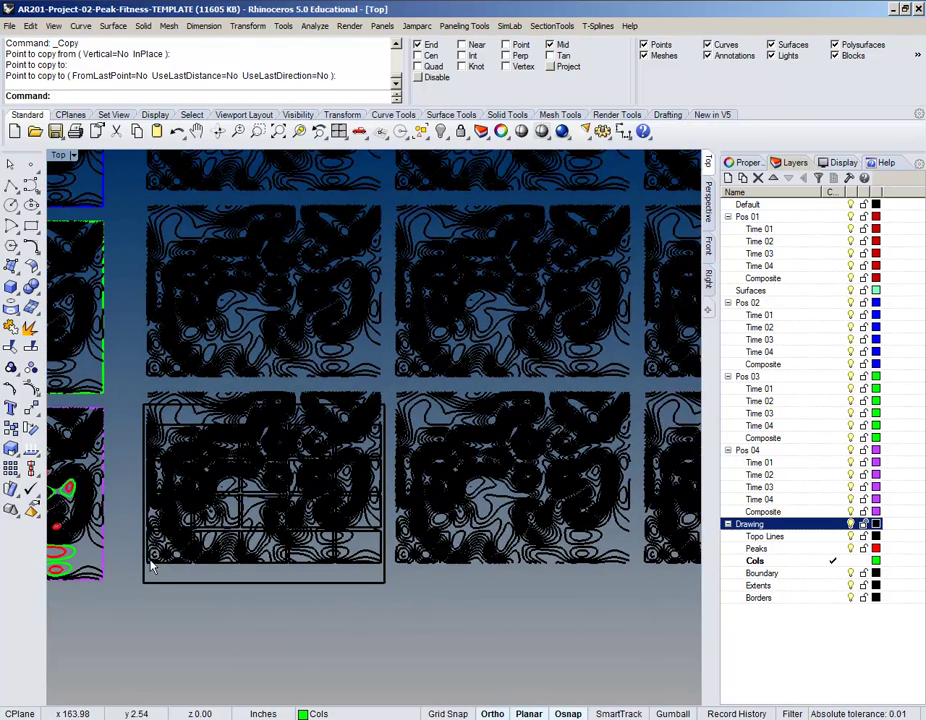
text(Sell)
key(Return)
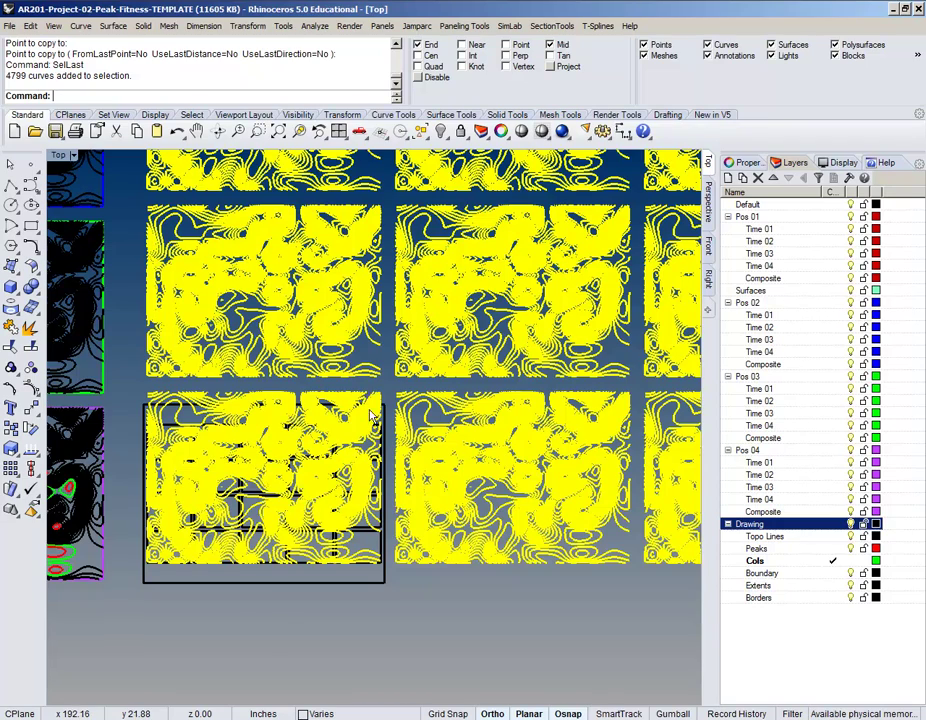
Start a 3-D scale of the selected contours with its origin at the lower-left corner of the template's bottom-left cell
scroll(363, 405, down, 10)
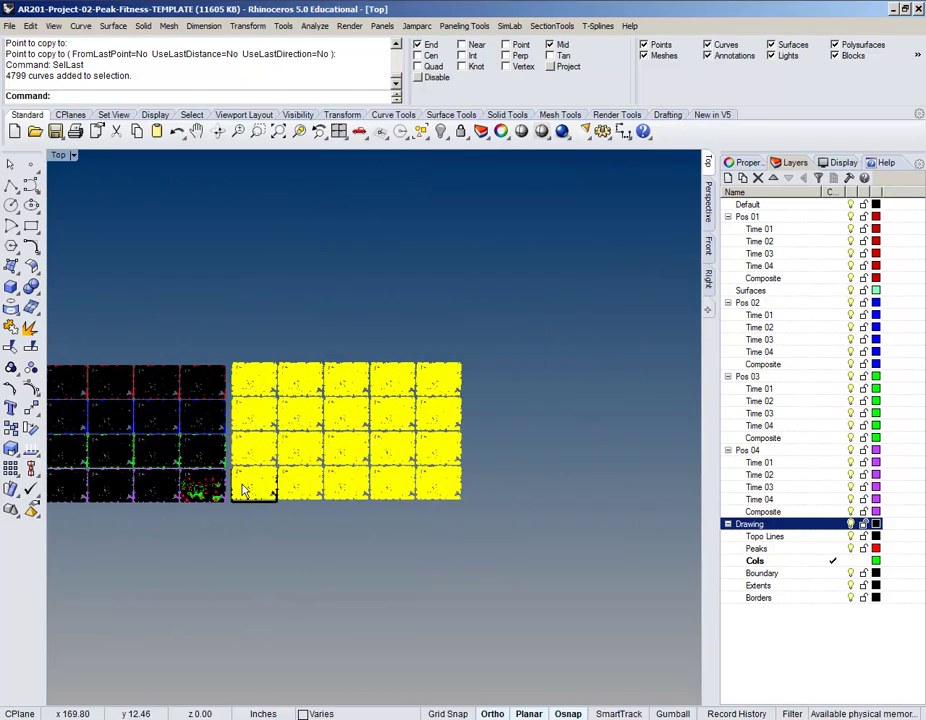
scroll(270, 486, up, 5)
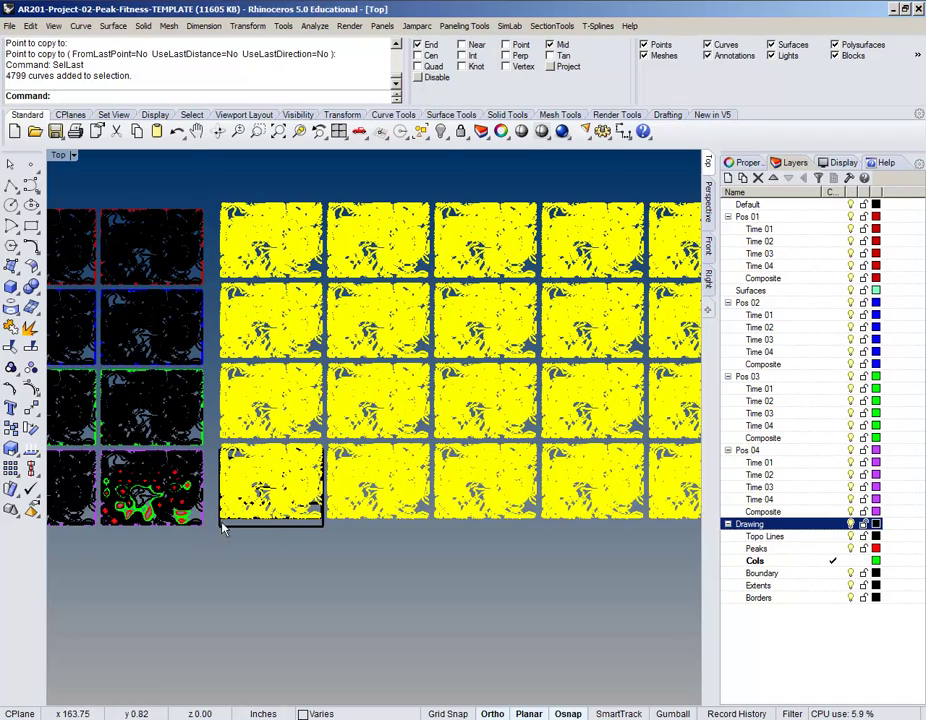
scroll(223, 527, up, 5)
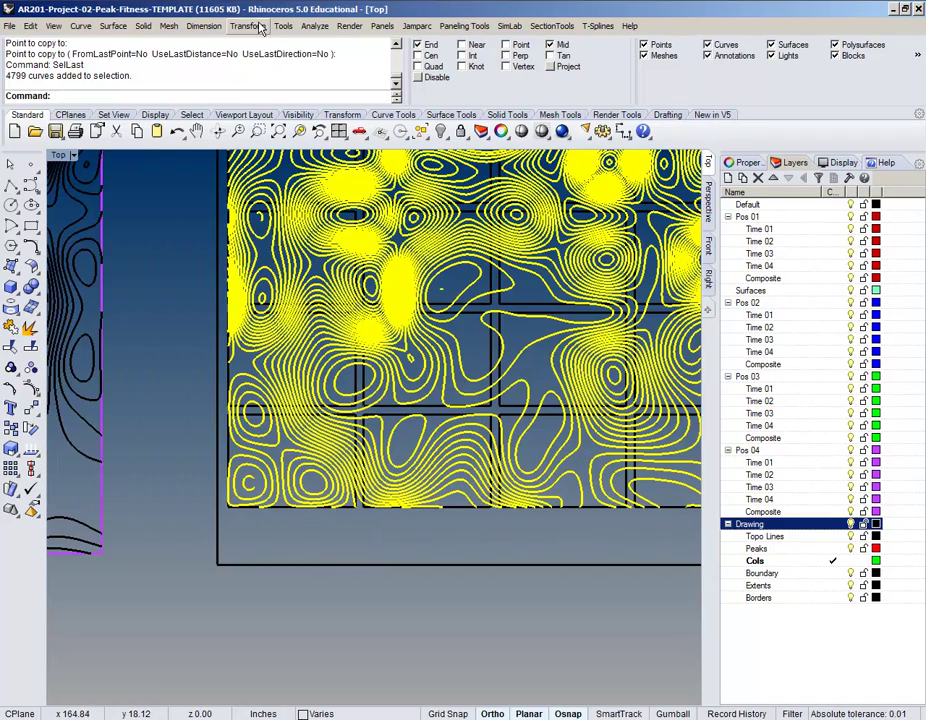
click(258, 27)
mouse_move(320, 95)
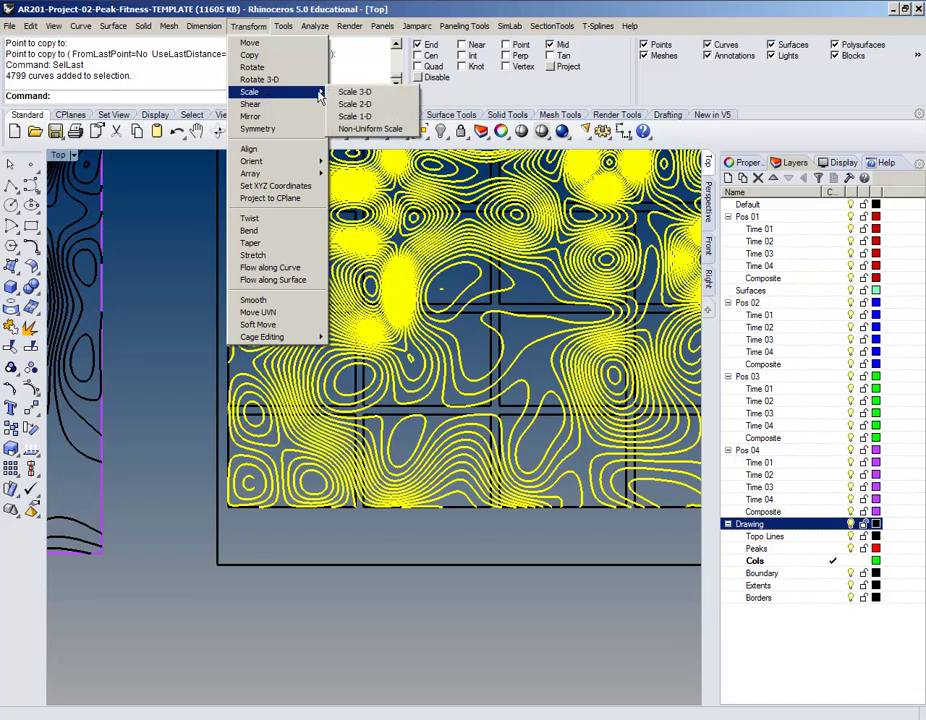
click(355, 91)
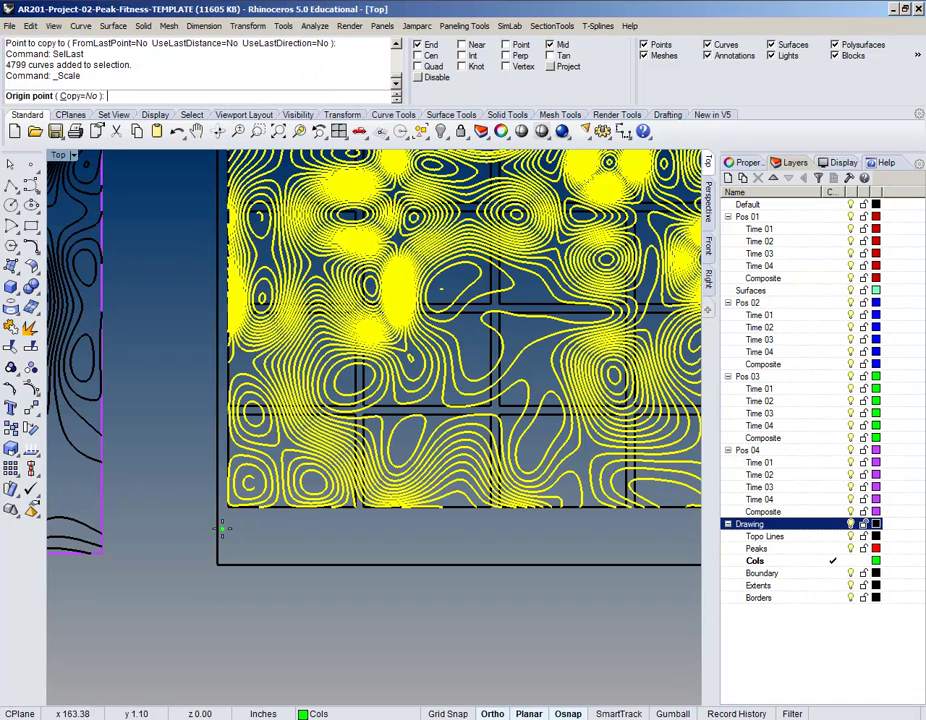
scroll(224, 520, up, 3)
scroll(233, 580, up, 3)
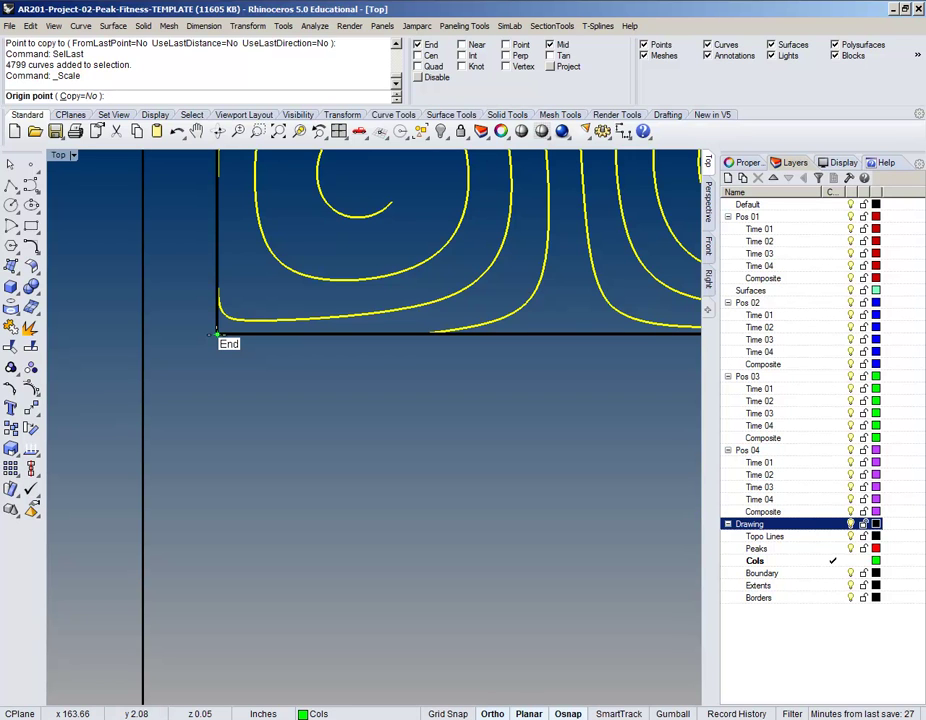
click(215, 335)
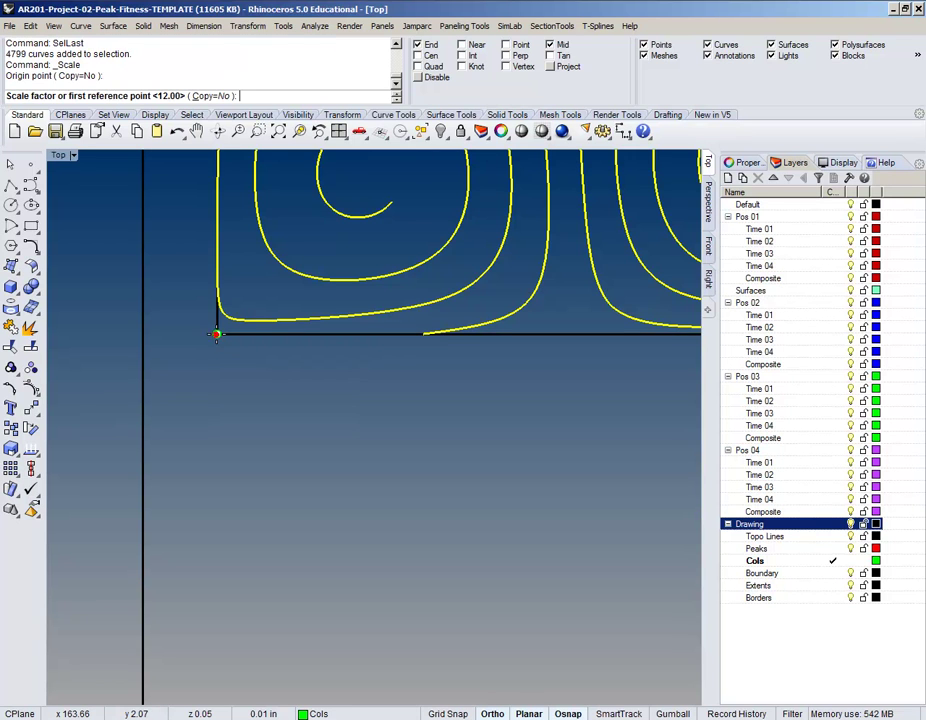
Turn on SmartTrack for locating the lower-right corner of the selected contour grid
scroll(215, 335, down, 6)
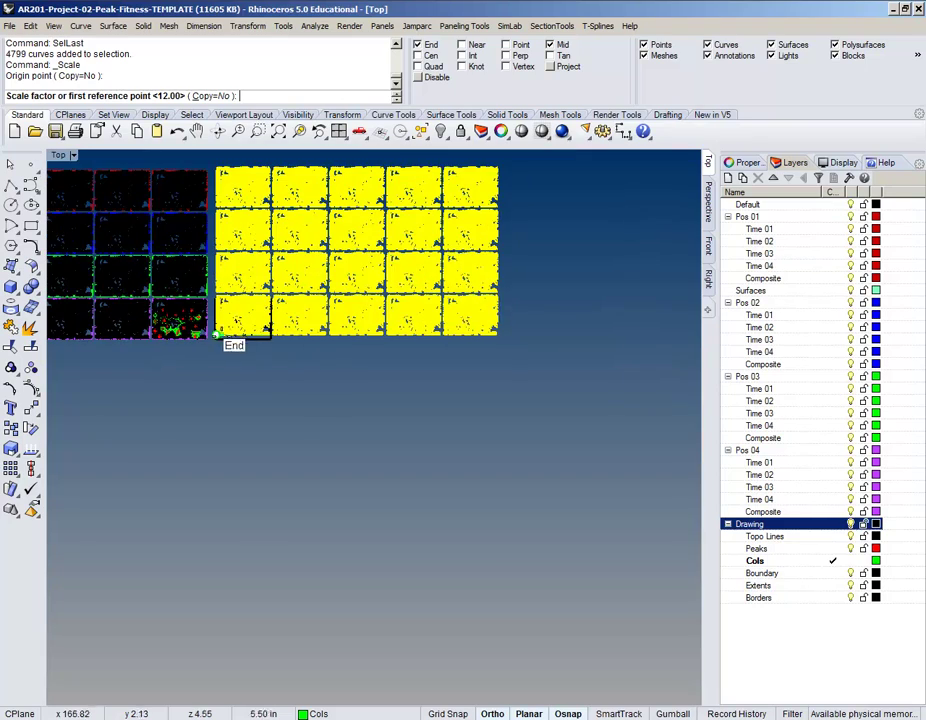
right_drag(498, 382, 473, 488)
scroll(465, 444, up, 8)
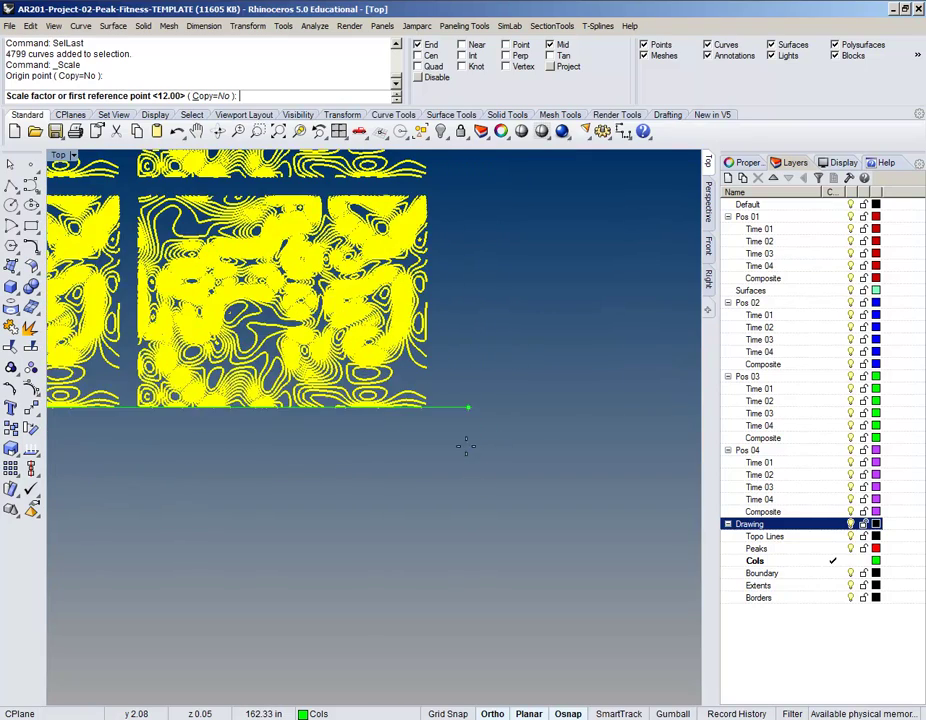
right_drag(430, 458, 451, 513)
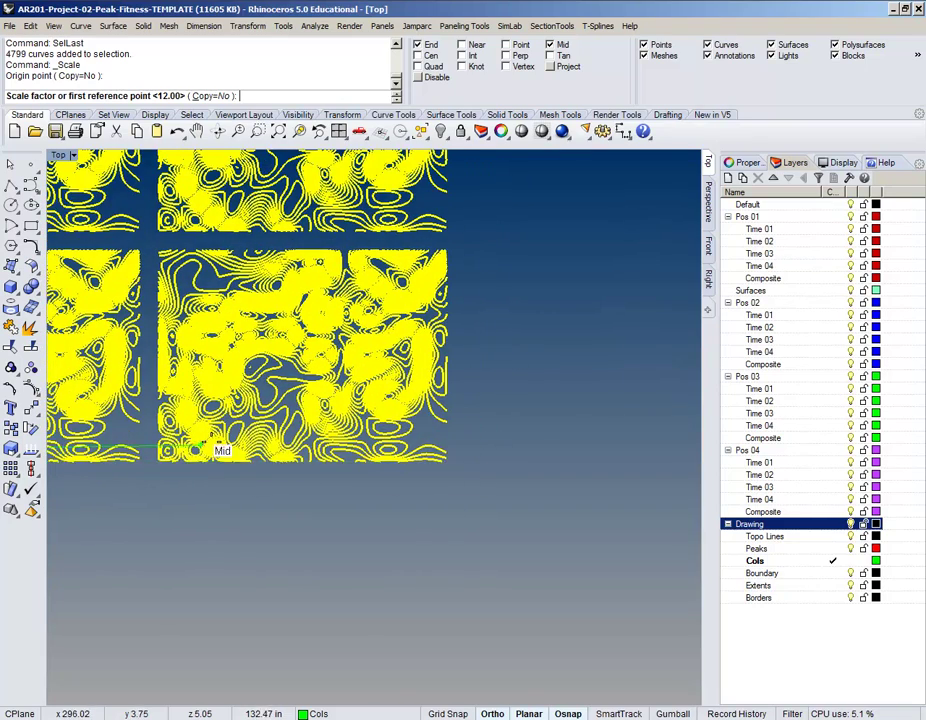
right_drag(231, 464, 465, 480)
scroll(271, 480, up, 8)
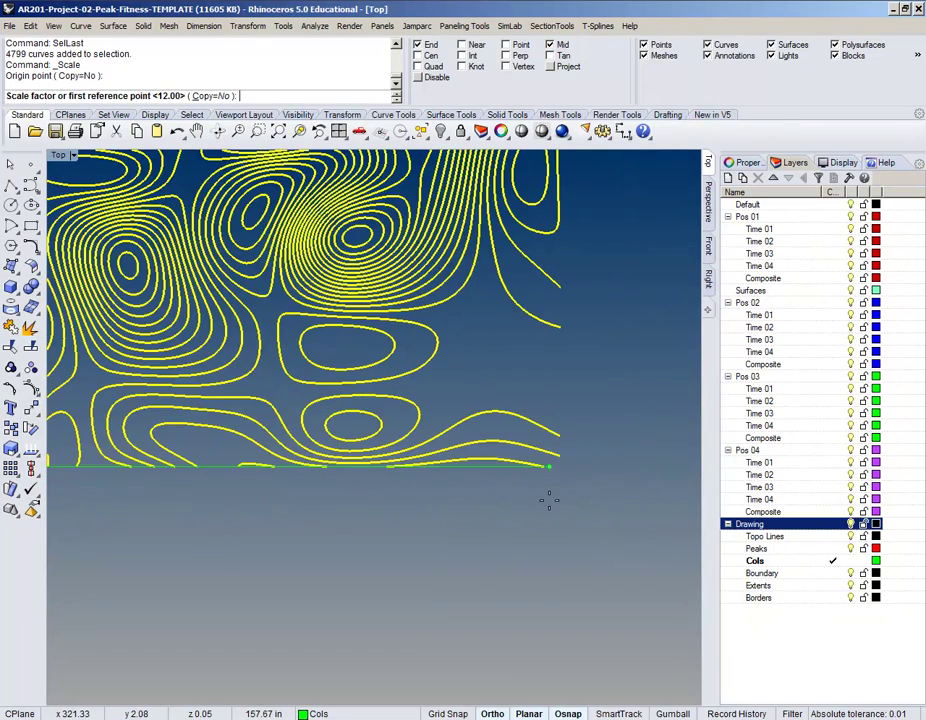
scroll(561, 488, up, 5)
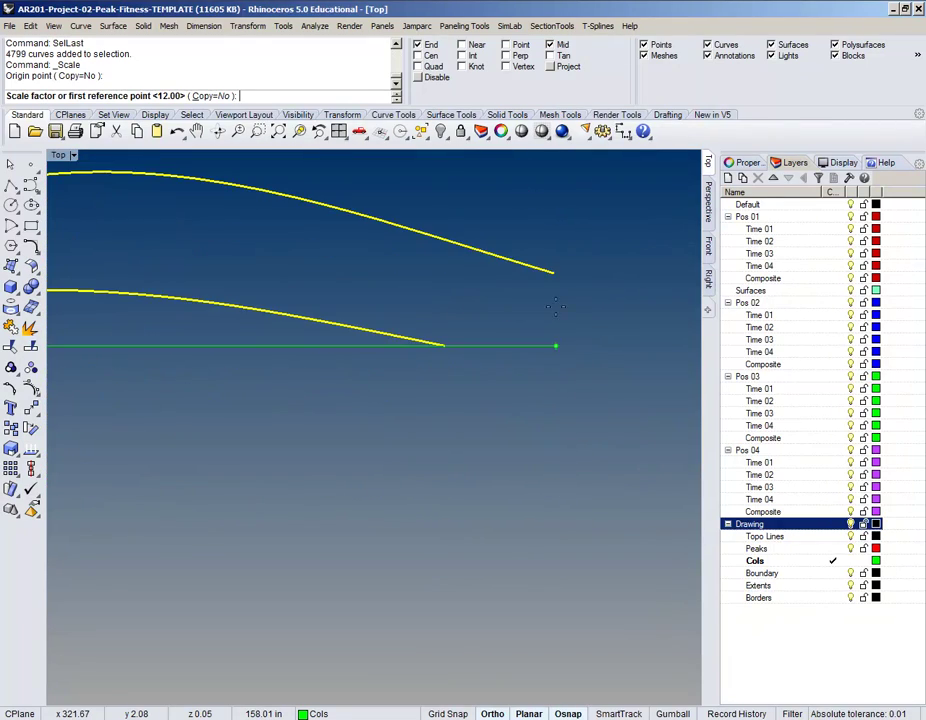
right_drag(549, 340, 536, 428)
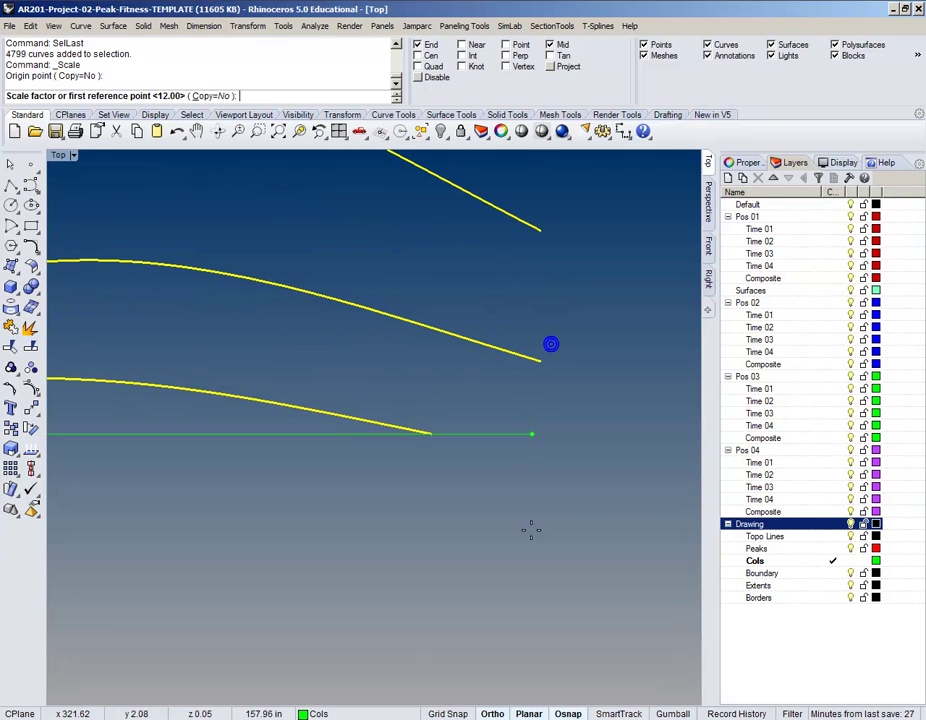
click(619, 713)
Set the first scale reference point where the contour grid's right edge, tracked from a curve end, meets its bottom line
scroll(600, 597, down, 5)
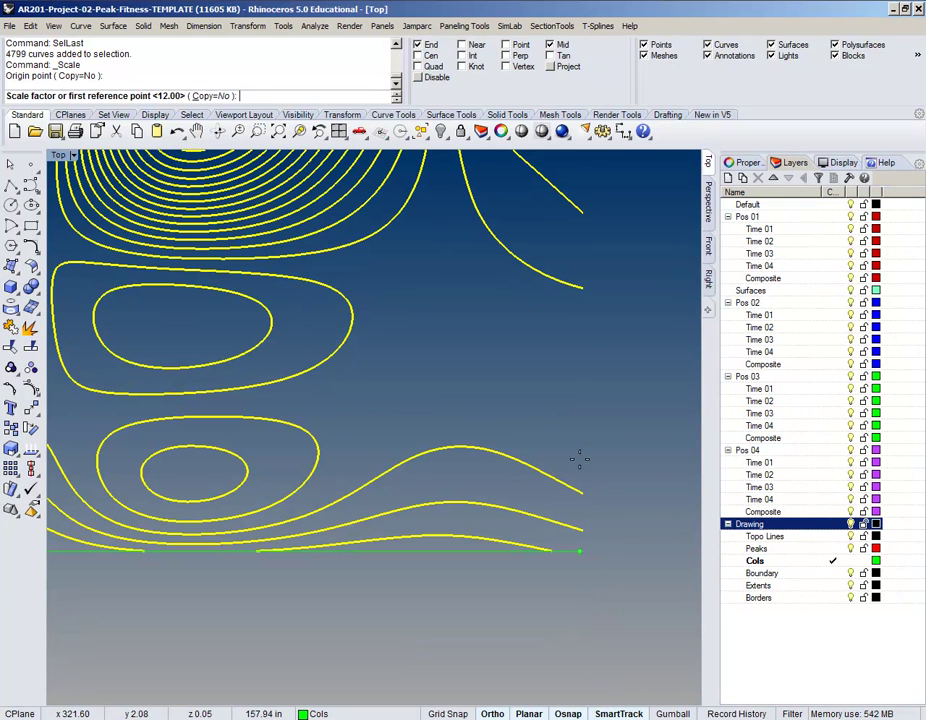
scroll(584, 551, up, 5)
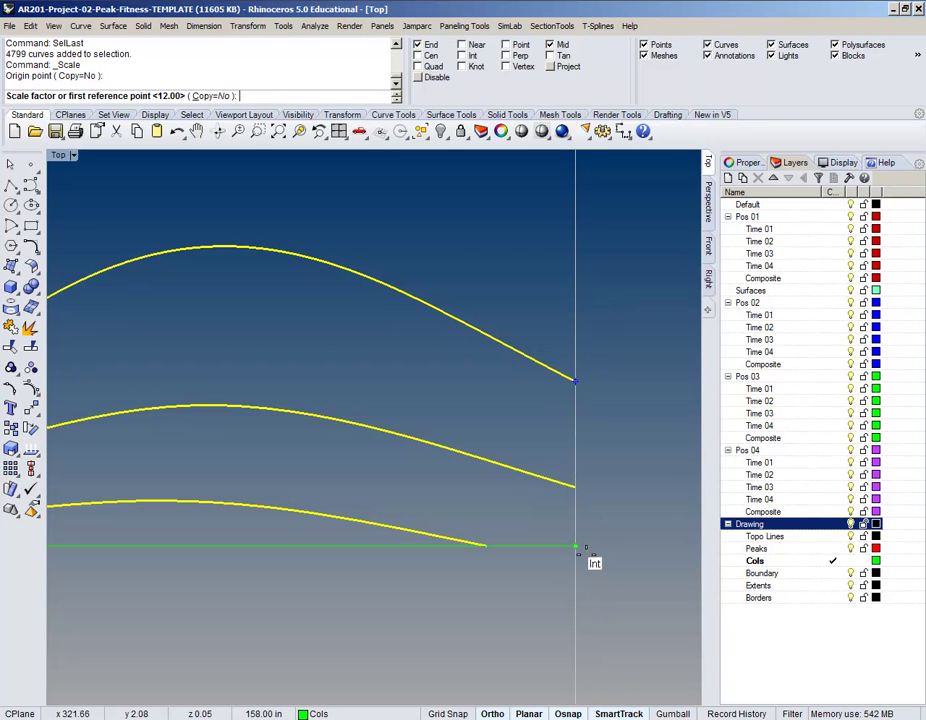
scroll(576, 551, down, 5)
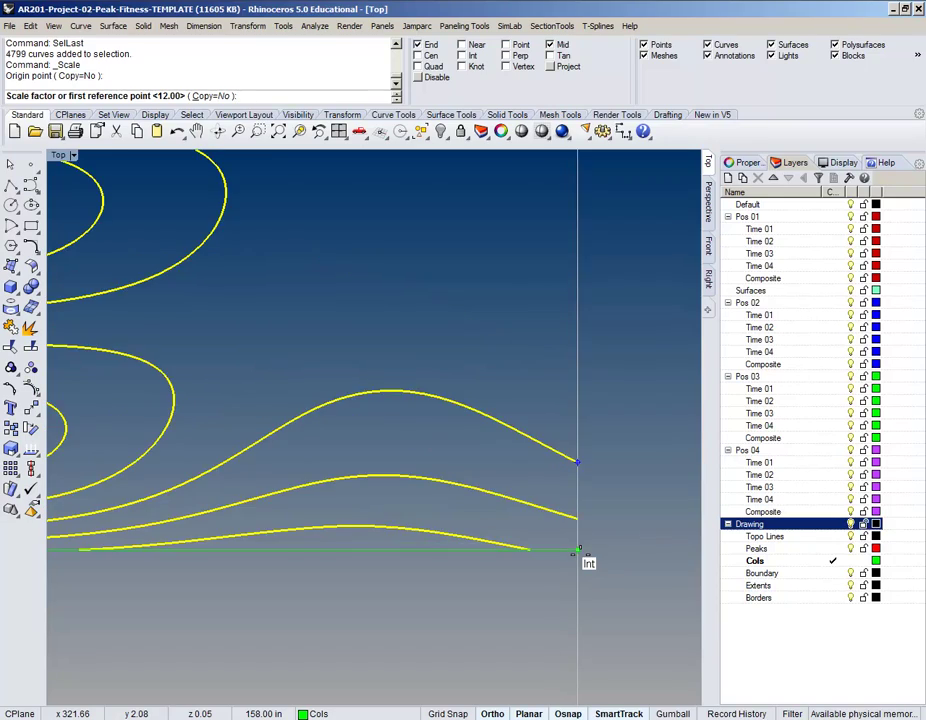
scroll(576, 551, down, 4)
scroll(577, 552, down, 4)
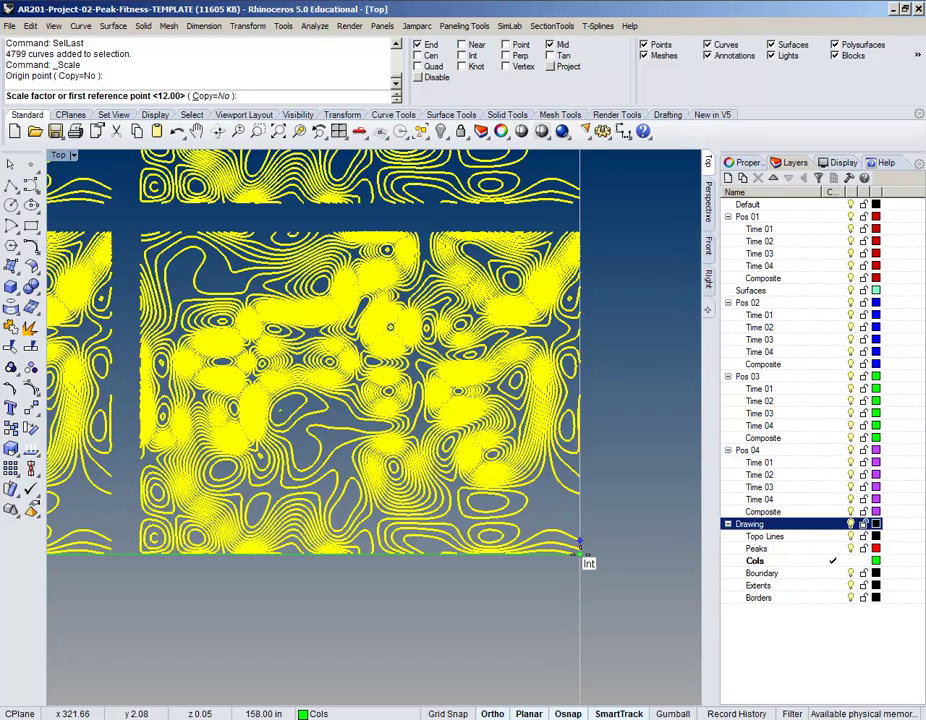
scroll(578, 551, down, 4)
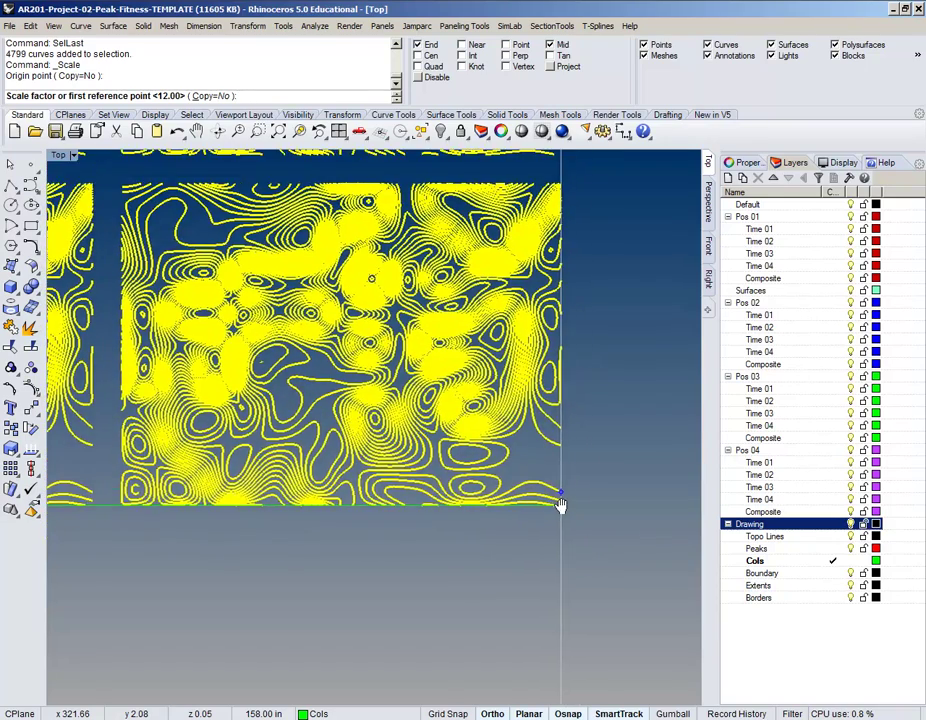
scroll(604, 496, down, 3)
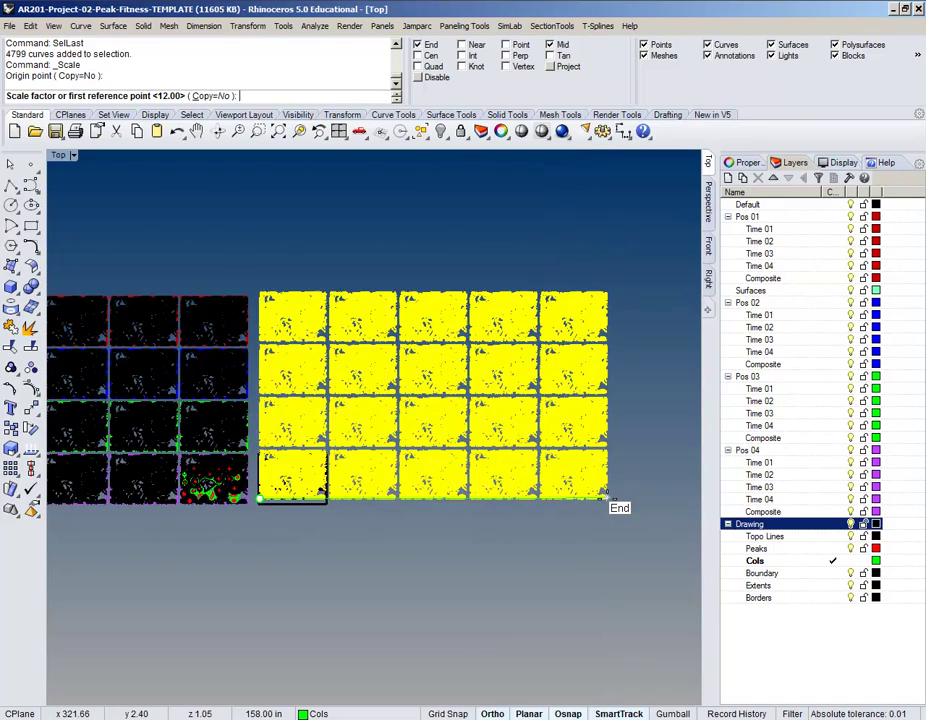
scroll(604, 496, up, 10)
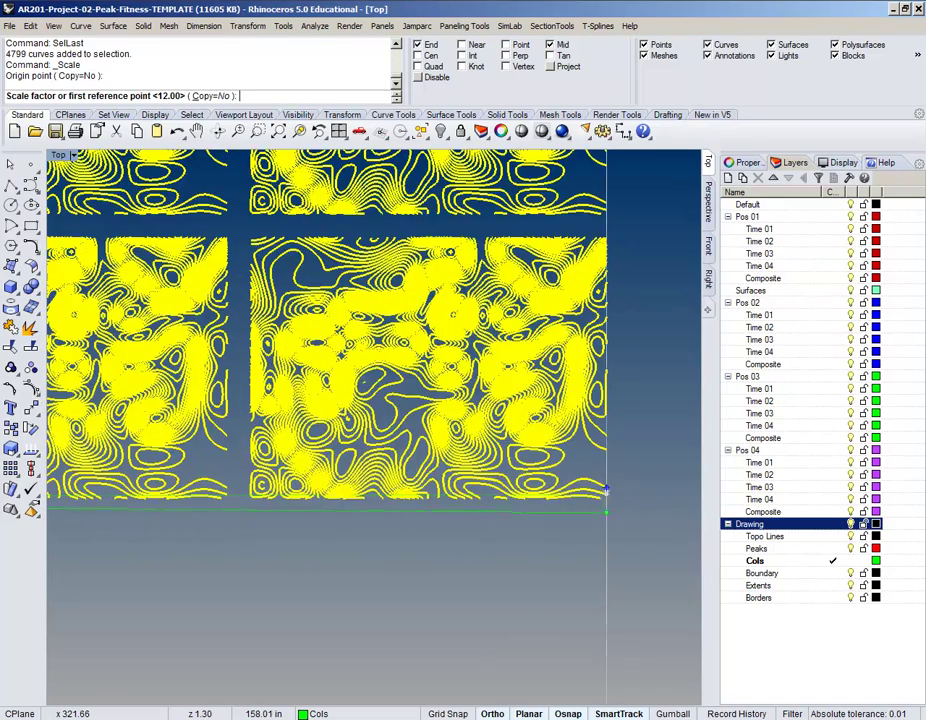
scroll(607, 505, up, 8)
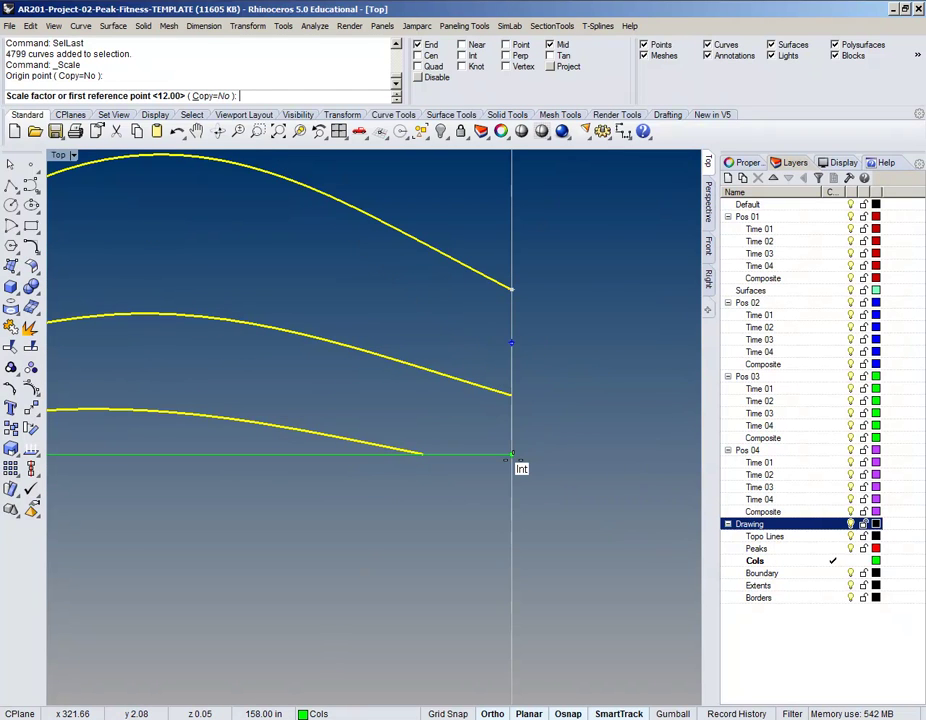
click(512, 457)
Scale the contour grid down to the template by snapping the second reference point to the bottom-right cell's lower-right corner
scroll(512, 460, down, 6)
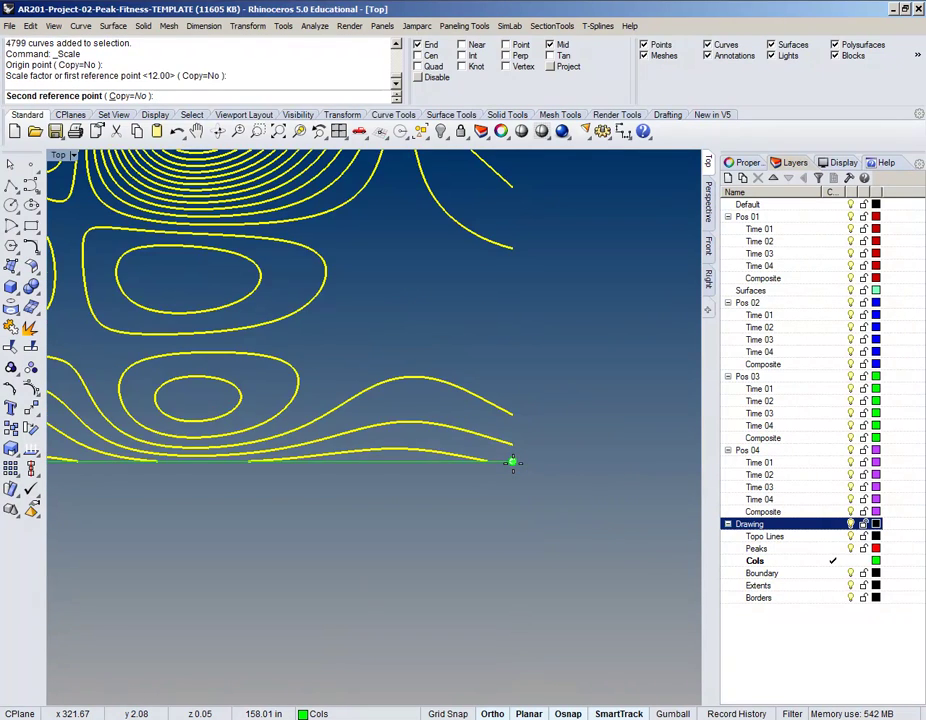
scroll(531, 496, down, 5)
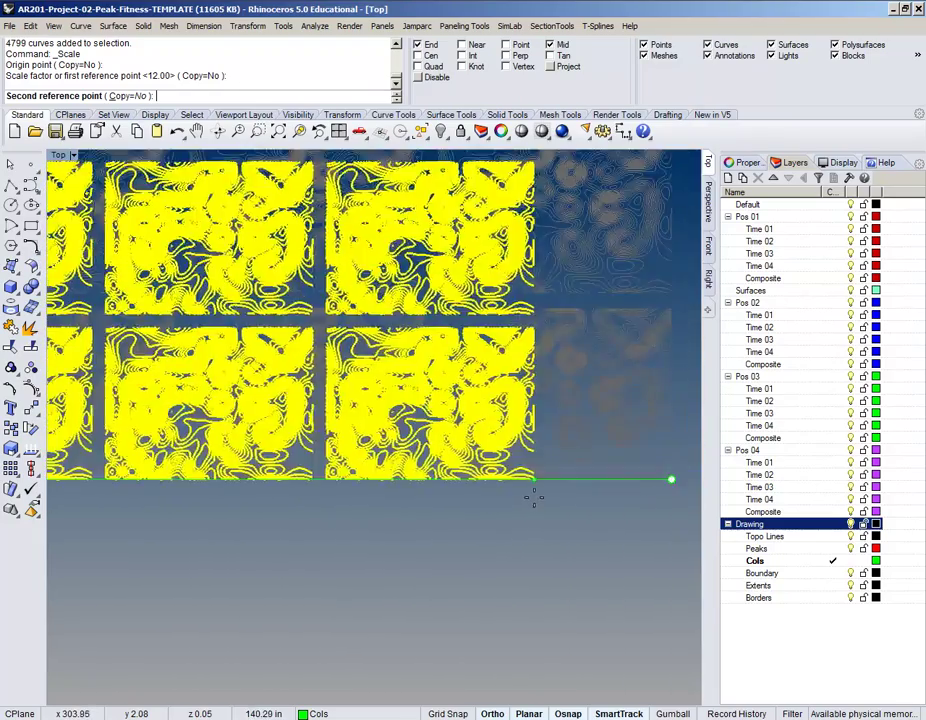
scroll(530, 494, up, 5)
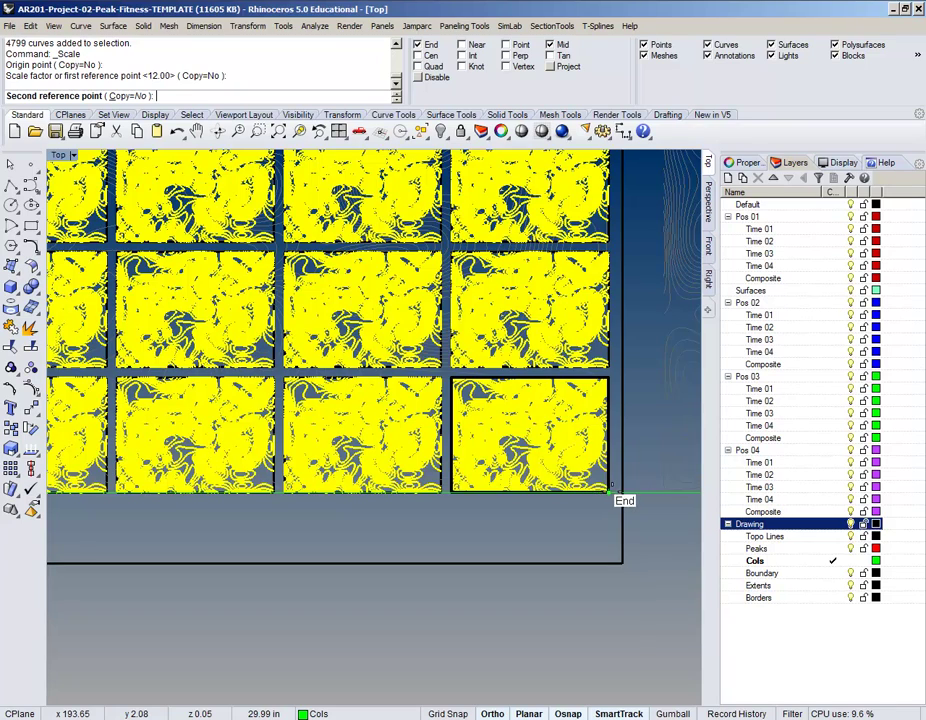
scroll(608, 491, up, 3)
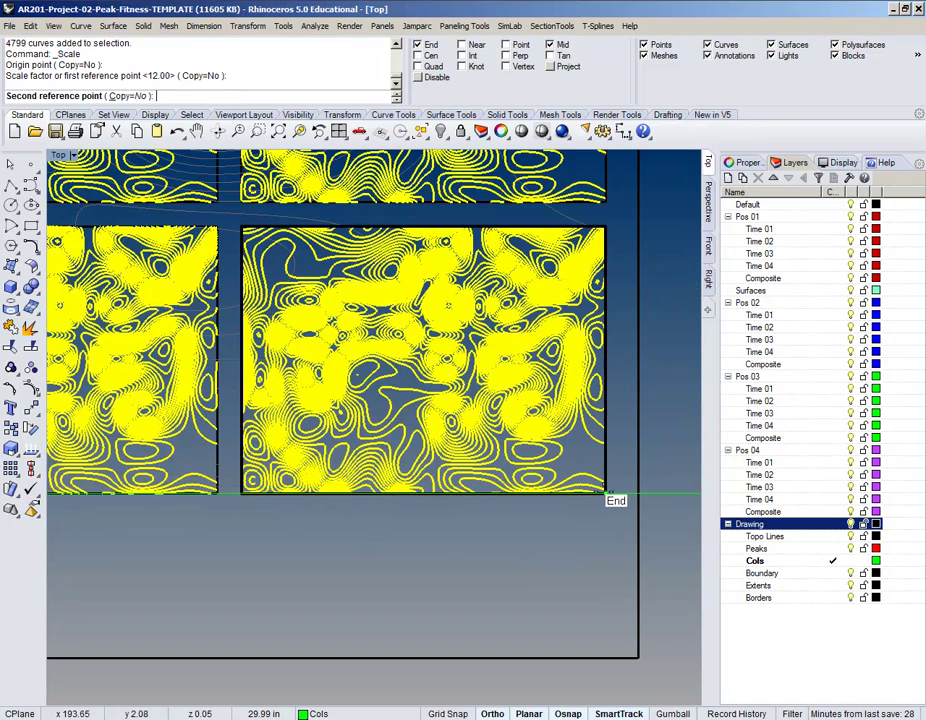
scroll(606, 494, up, 3)
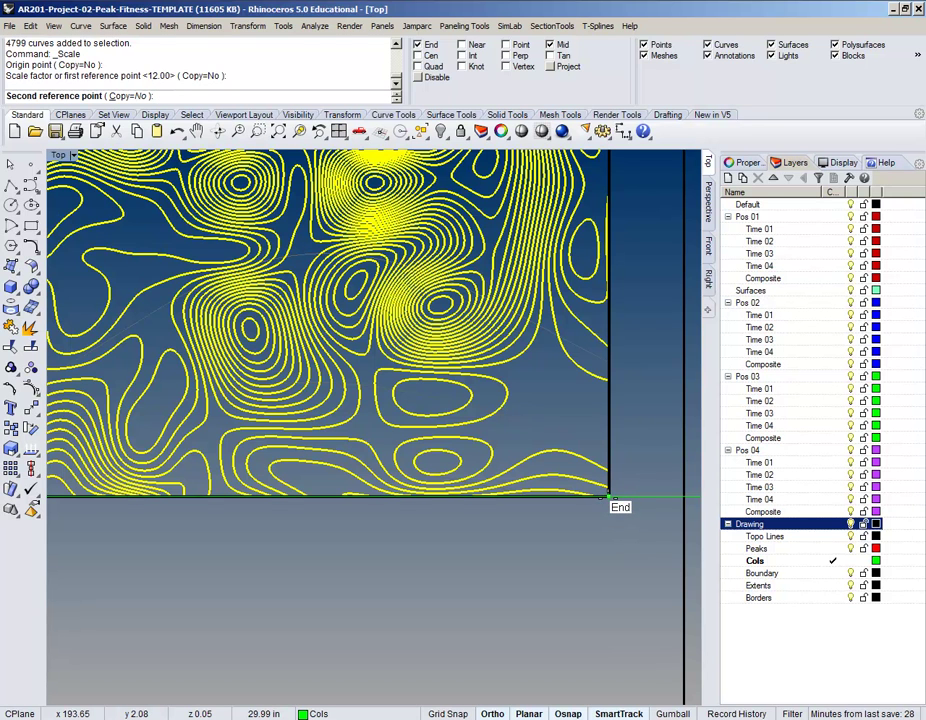
click(608, 497)
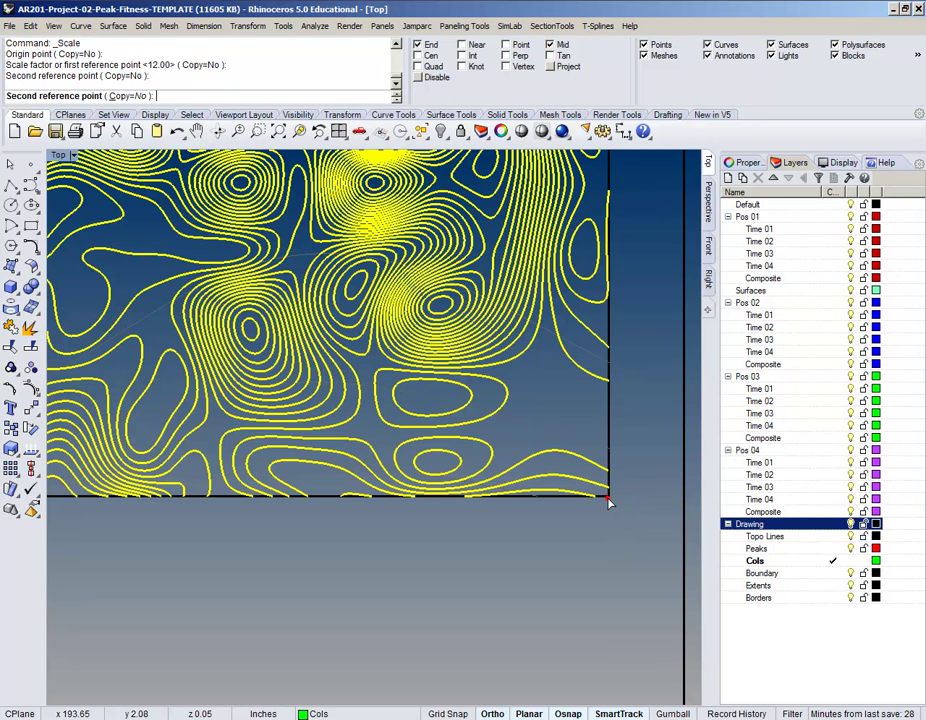
click(543, 538)
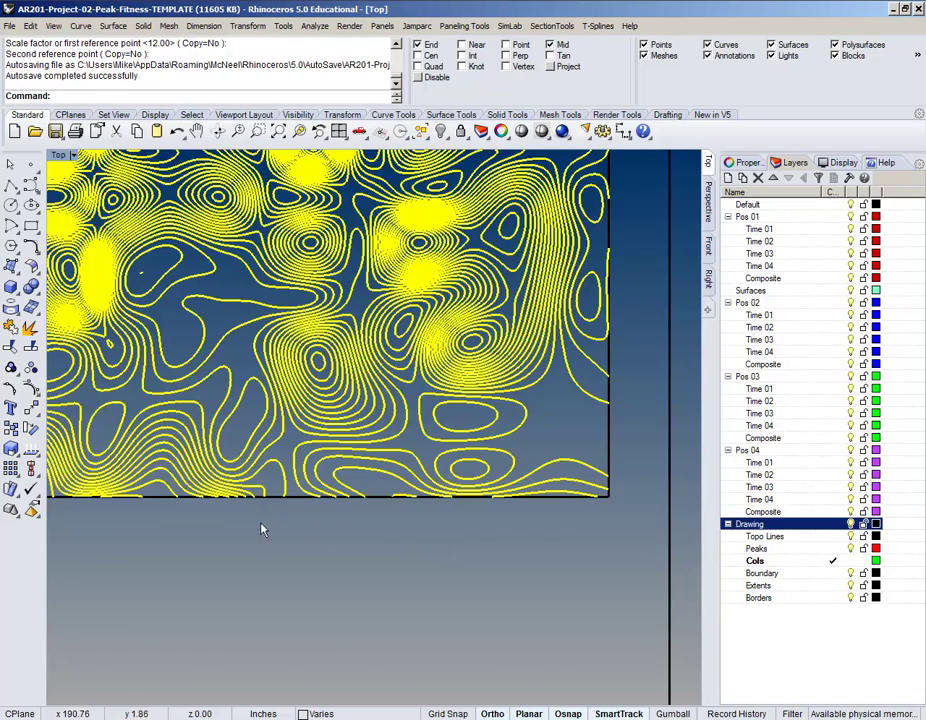
Check the scaled contours against the cell boundaries, clear the selection and view the whole template sheet
scroll(262, 523, down, 5)
scroll(314, 408, up, 3)
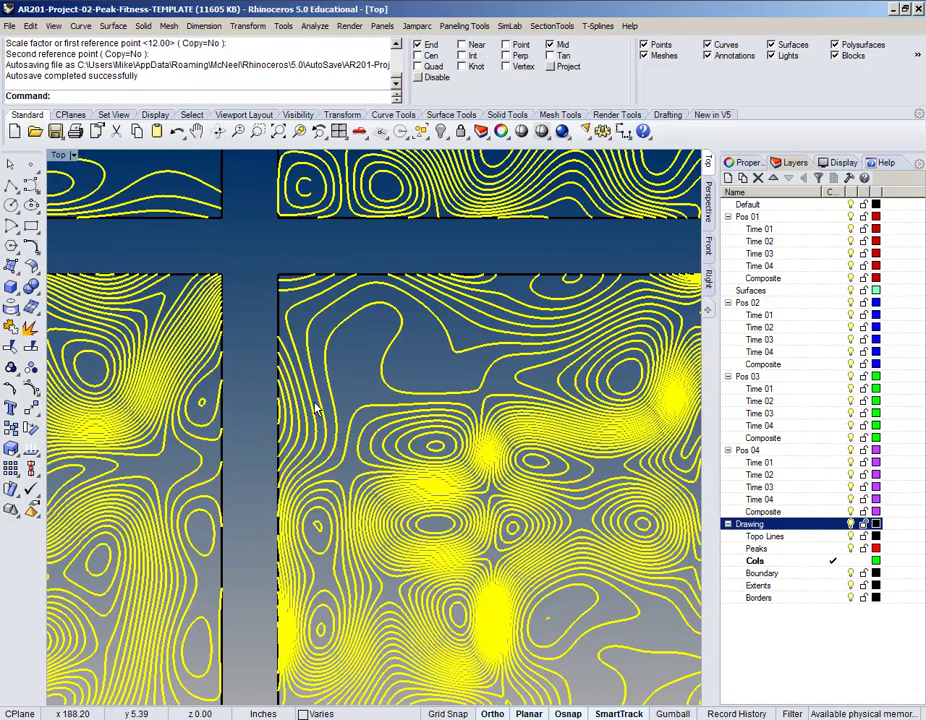
click(269, 276)
scroll(269, 278, down, 5)
scroll(260, 295, down, 5)
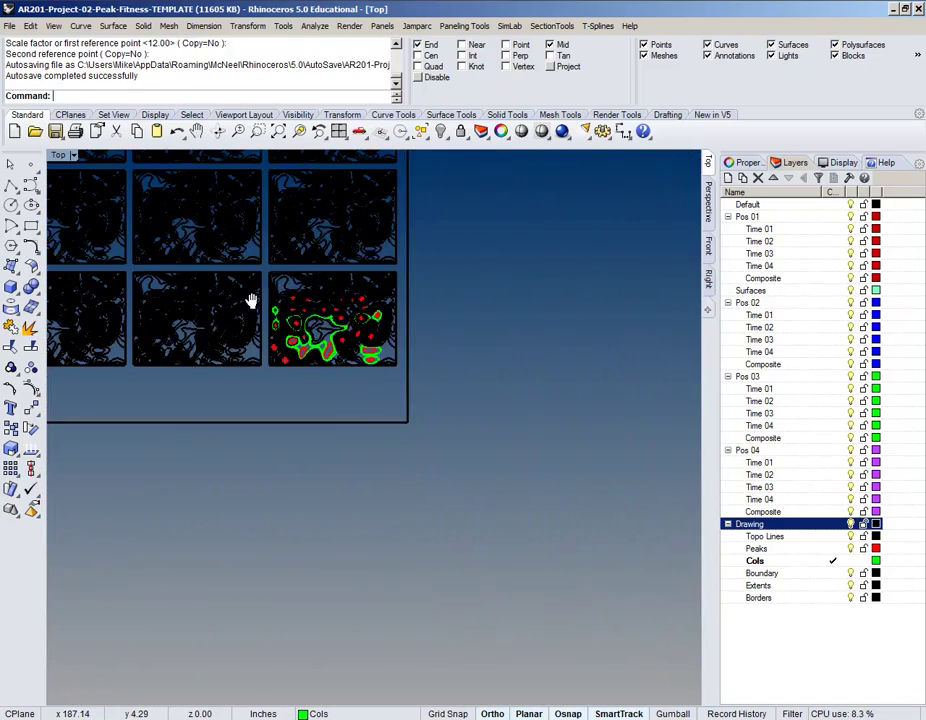
right_drag(478, 490, 497, 472)
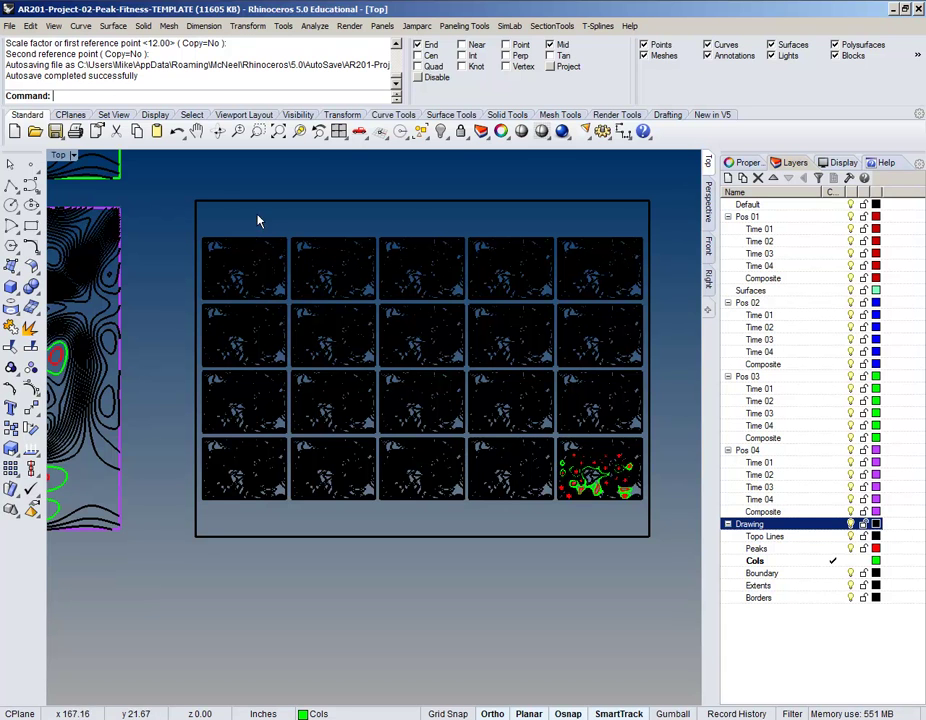
drag(173, 180, 660, 550)
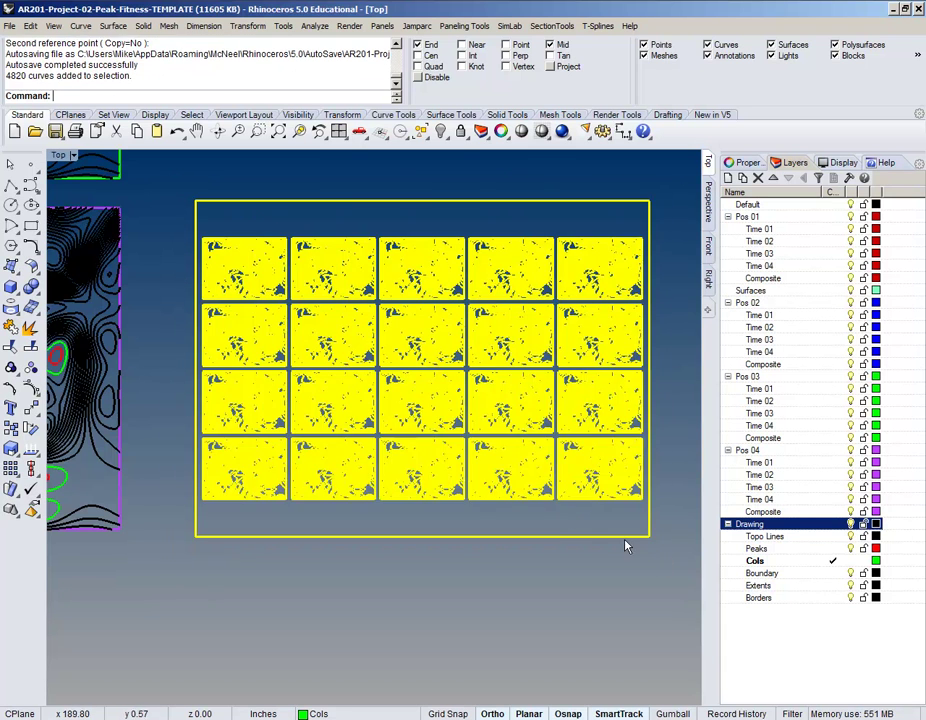
text(Export)
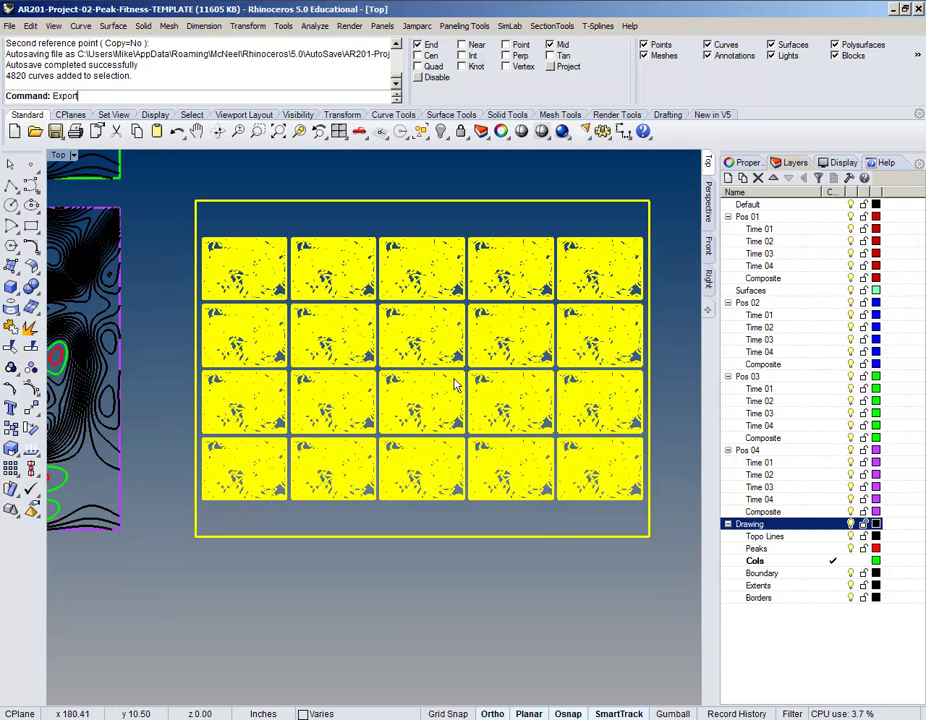
drag(172, 284, 174, 288)
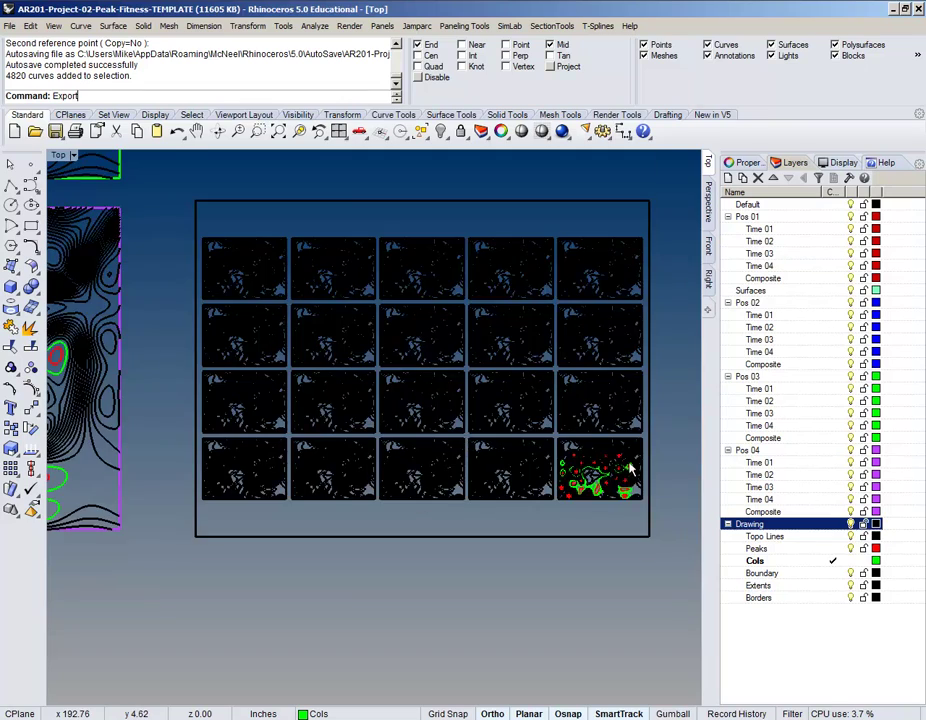
Turn off the Pos 01, Pos 02 and Pos 03 layers with all their sublayers
scroll(593, 440, up, 5)
right_drag(593, 440, 424, 511)
scroll(455, 424, up, 4)
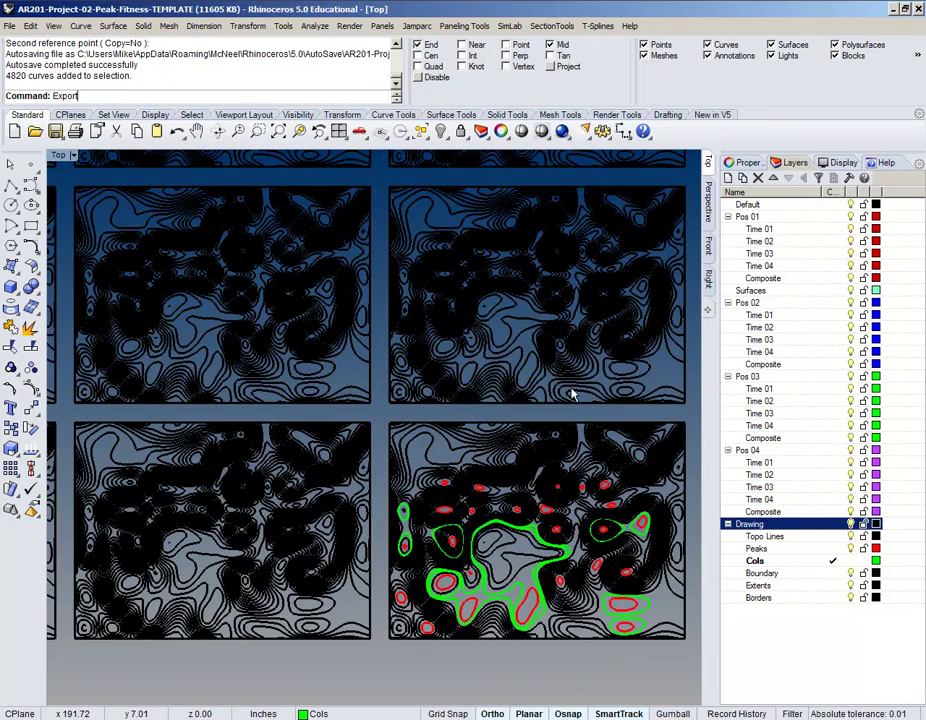
click(850, 216)
click(853, 304)
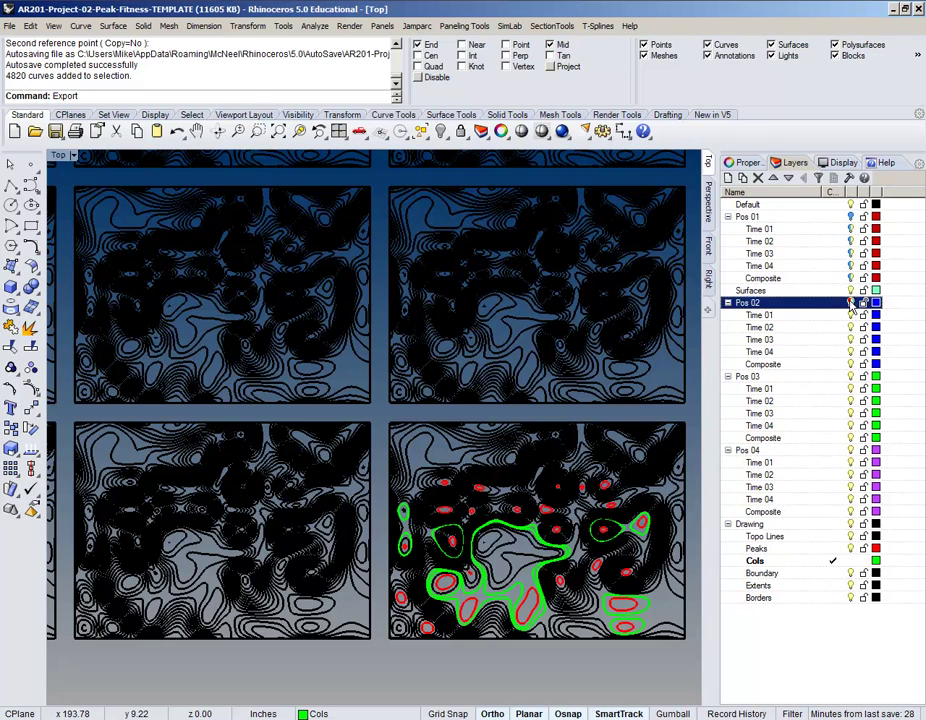
click(853, 378)
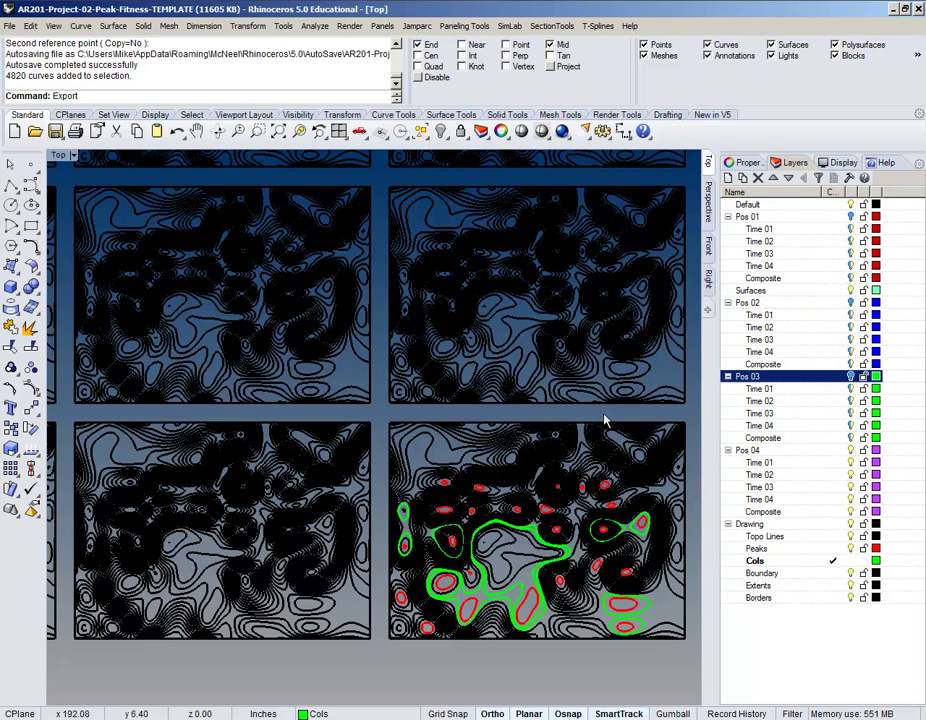
Examine the edges of the right-hand contour cells and the Boundary and Borders layers they relate to
scroll(633, 408, up, 2)
scroll(543, 366, up, 1)
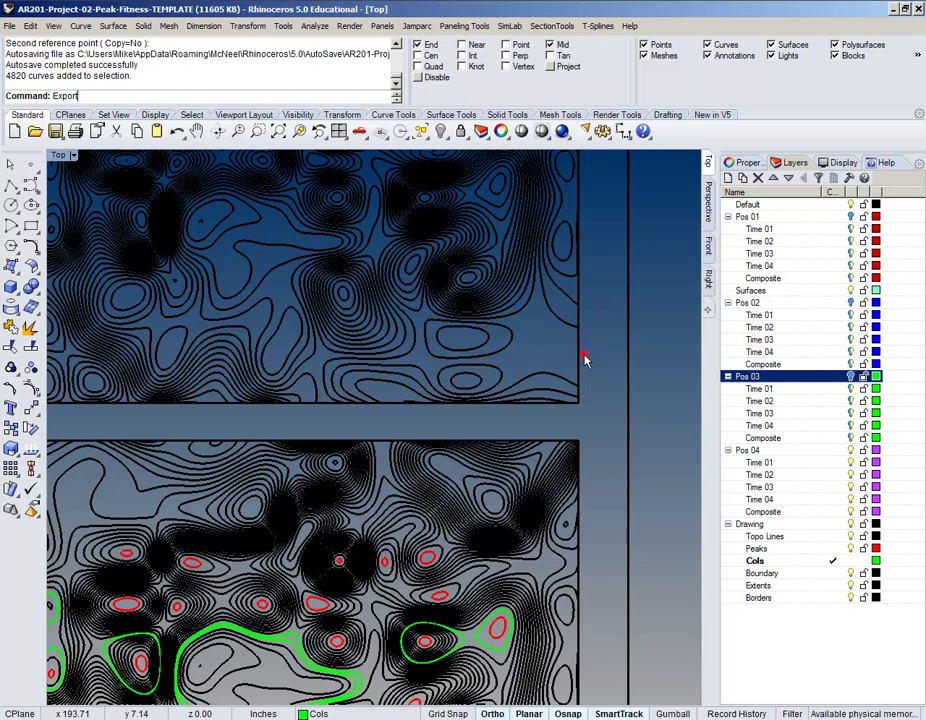
click(579, 357)
click(645, 399)
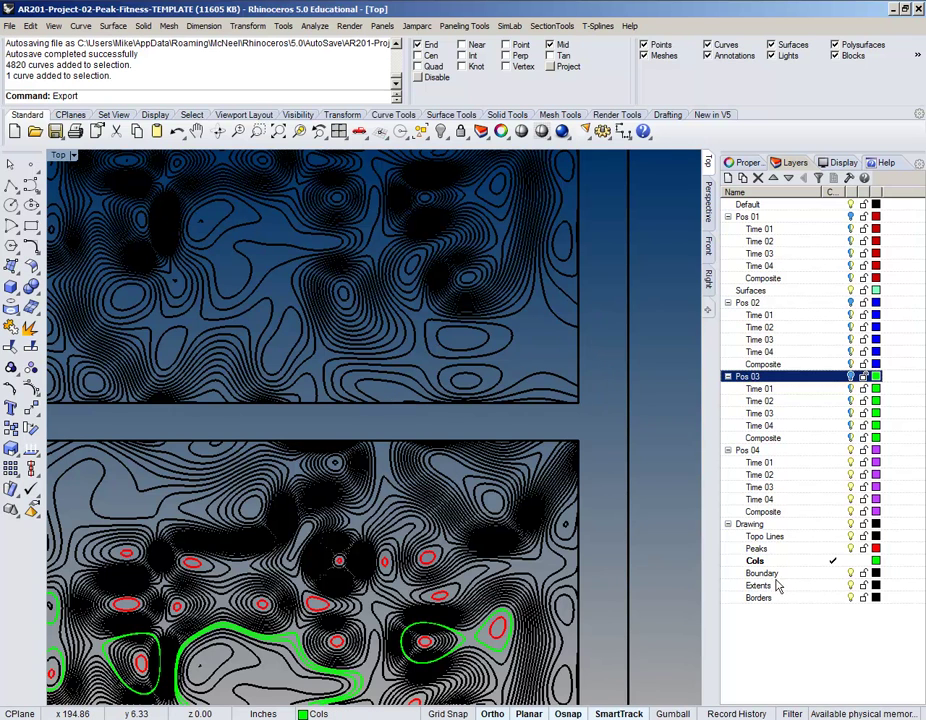
click(847, 574)
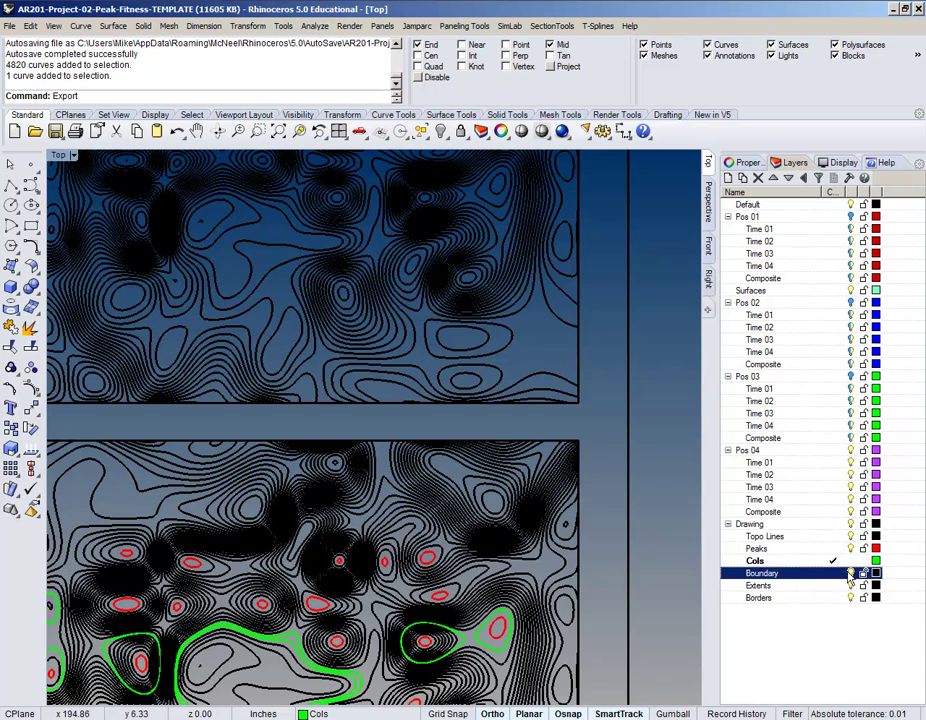
click(847, 598)
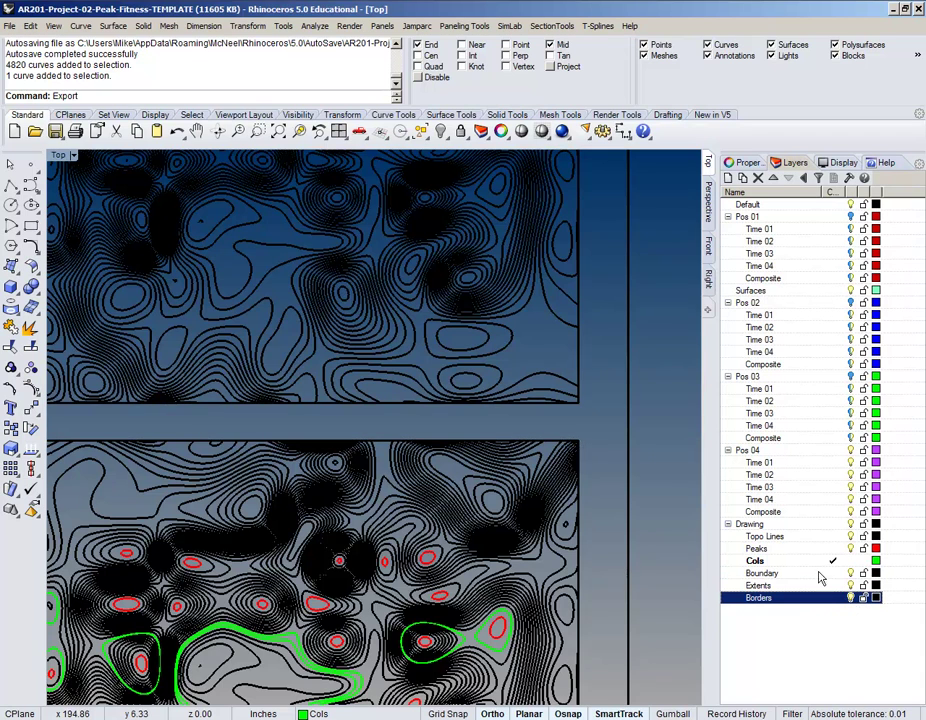
Check the outer extents rectangle around the contour grid by selecting it, and clear the selection
scroll(424, 382, down, 5)
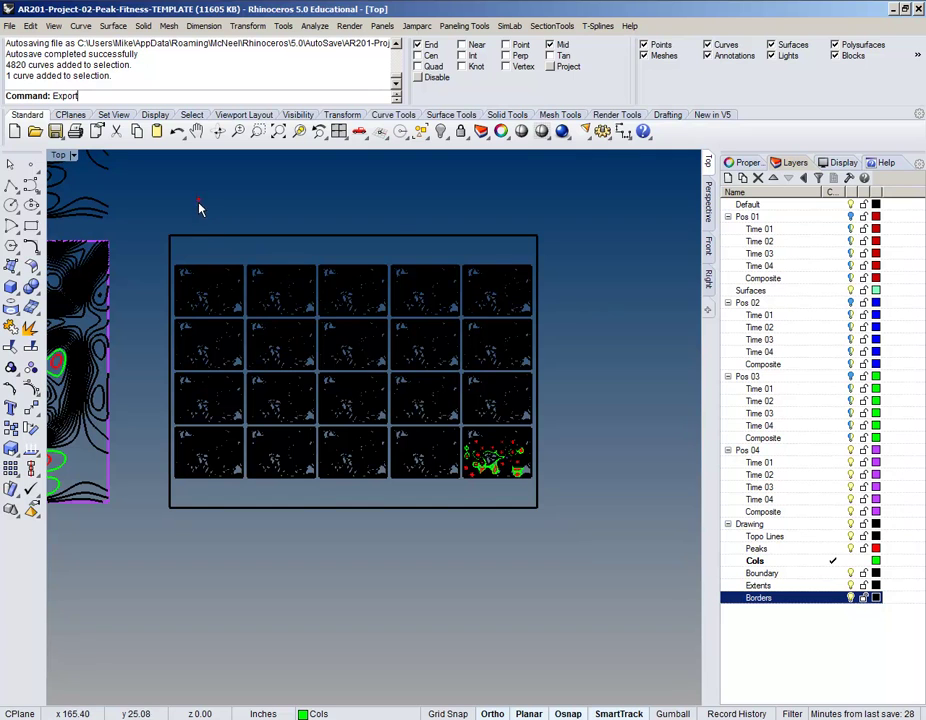
drag(149, 218, 597, 490)
key(Escape)
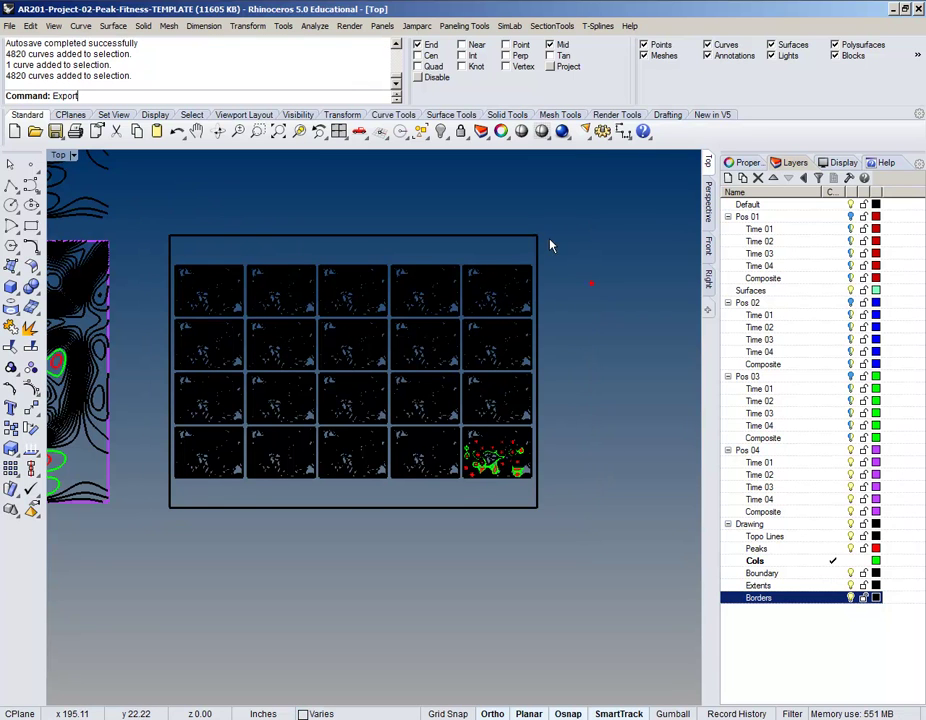
click(543, 248)
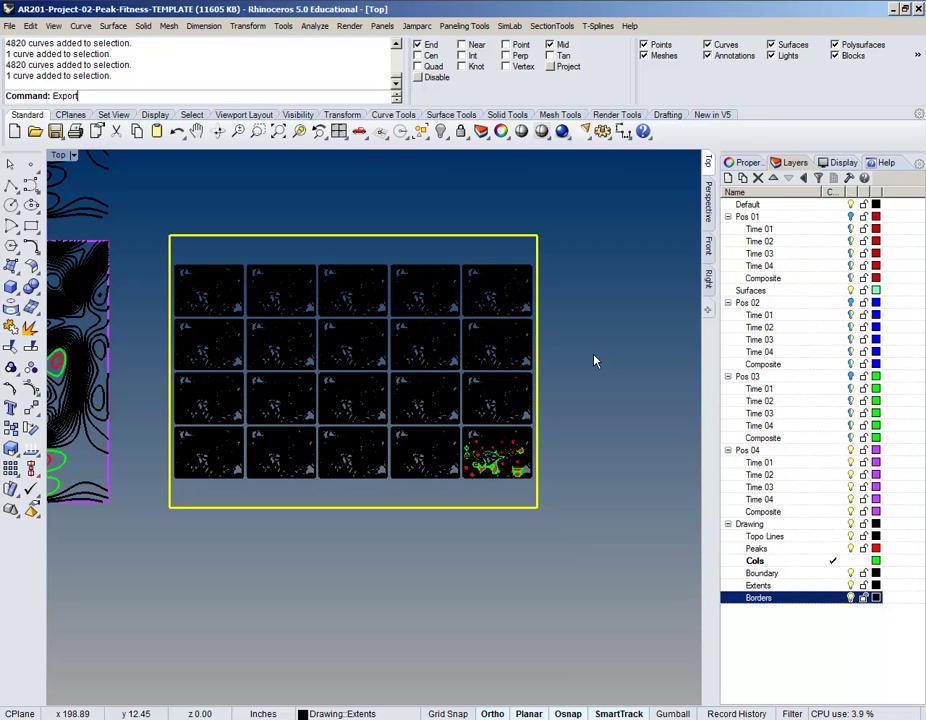
click(462, 207)
Select the whole template sheet with its outer rectangle and all contour cells, and start the Export command
drag(157, 229, 585, 492)
text(export)
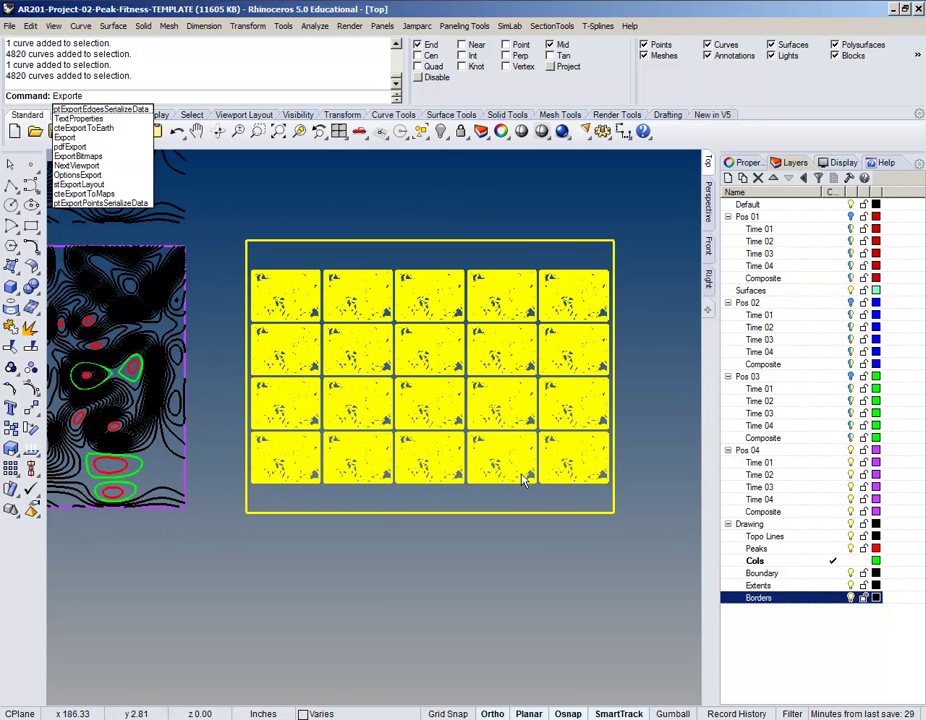
key(Return)
text(Expo)
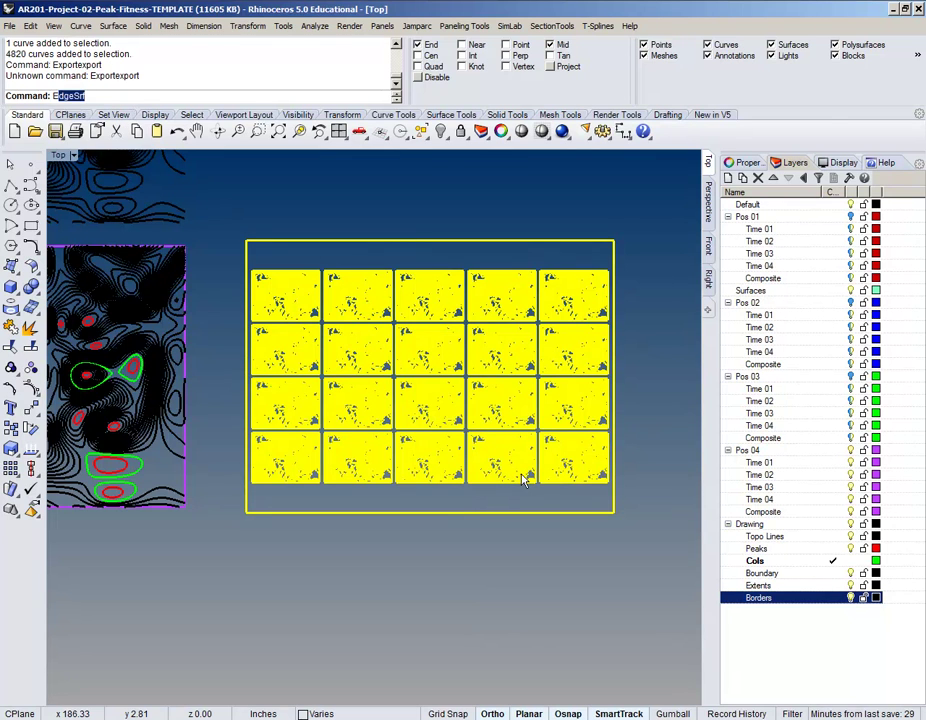
key(Return)
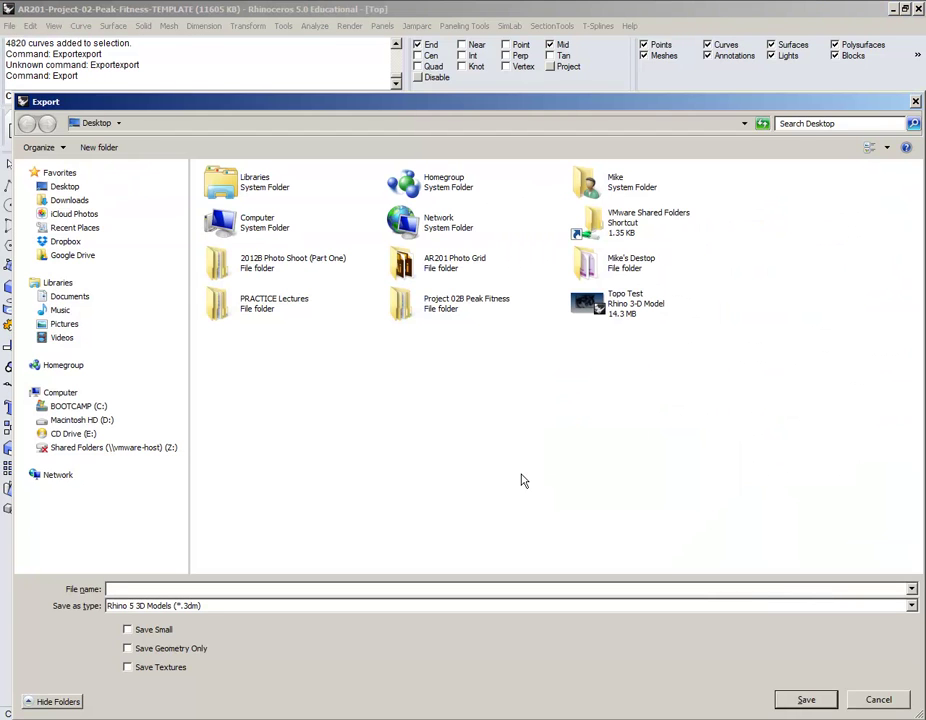
Export the selection to the Desktop as Topo Line Drawing in Adobe Illustrator format, preserving model scale at 1 inch = 1 inch with CMYK color
click(195, 591)
text(Topo Line Drawing)
click(911, 606)
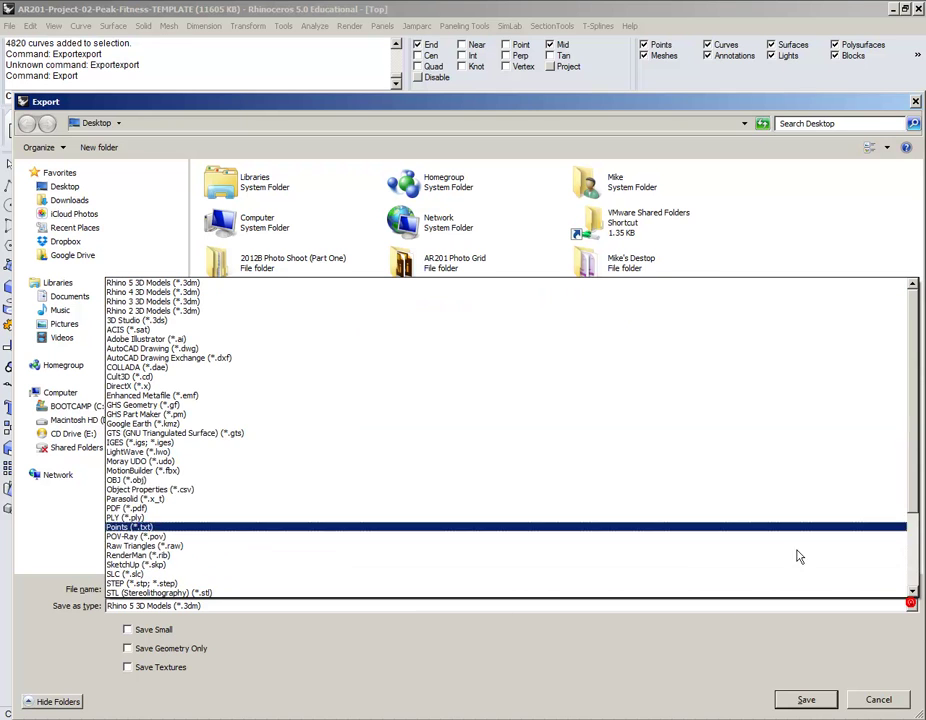
click(470, 346)
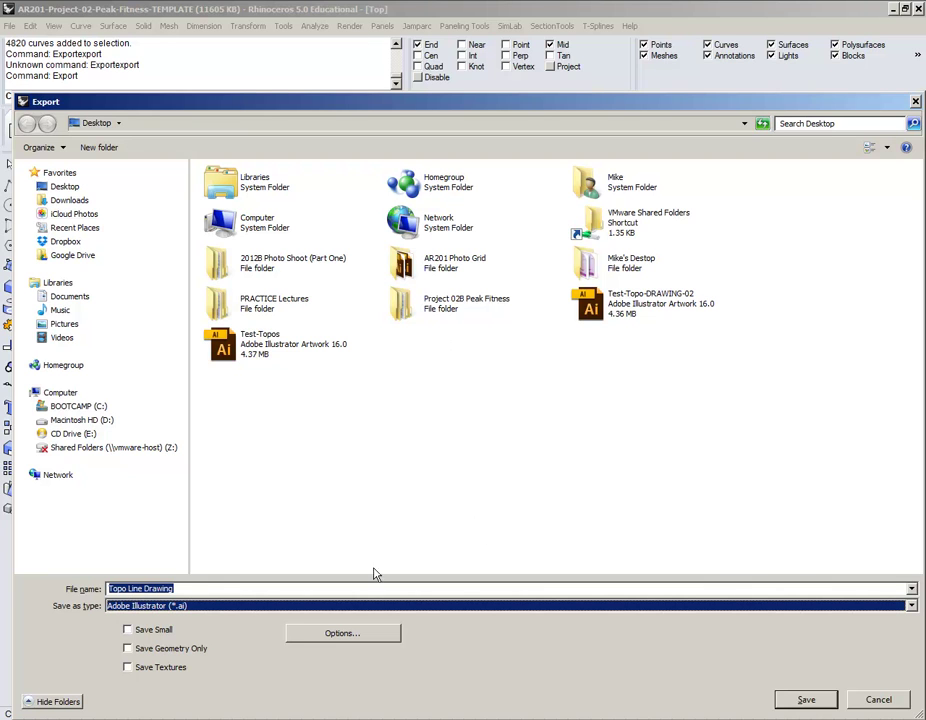
click(805, 701)
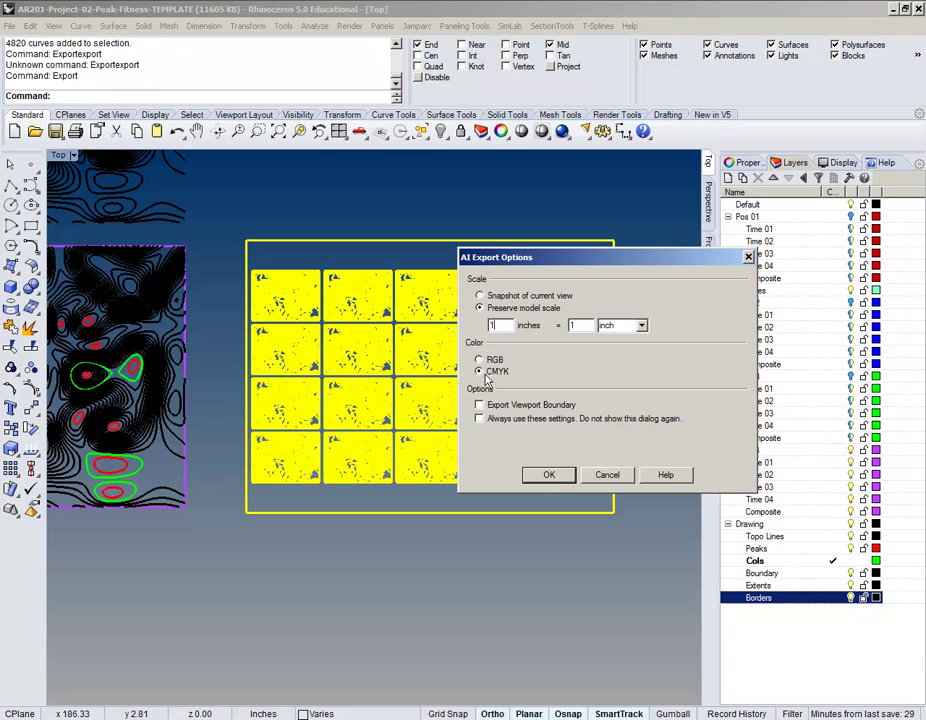
click(550, 474)
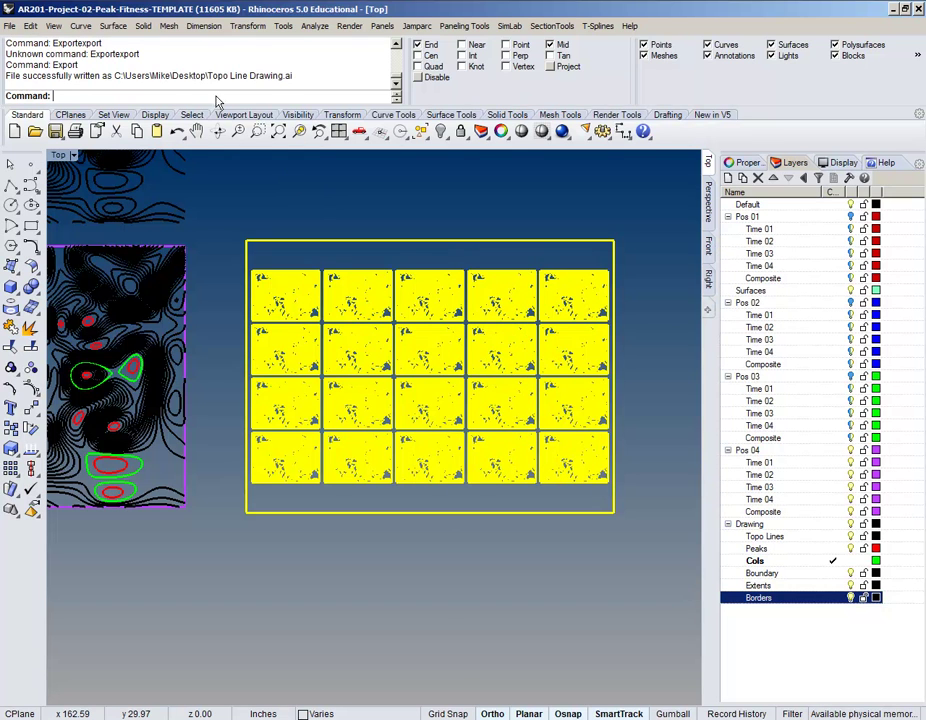
drag(300, 77, 5, 82)
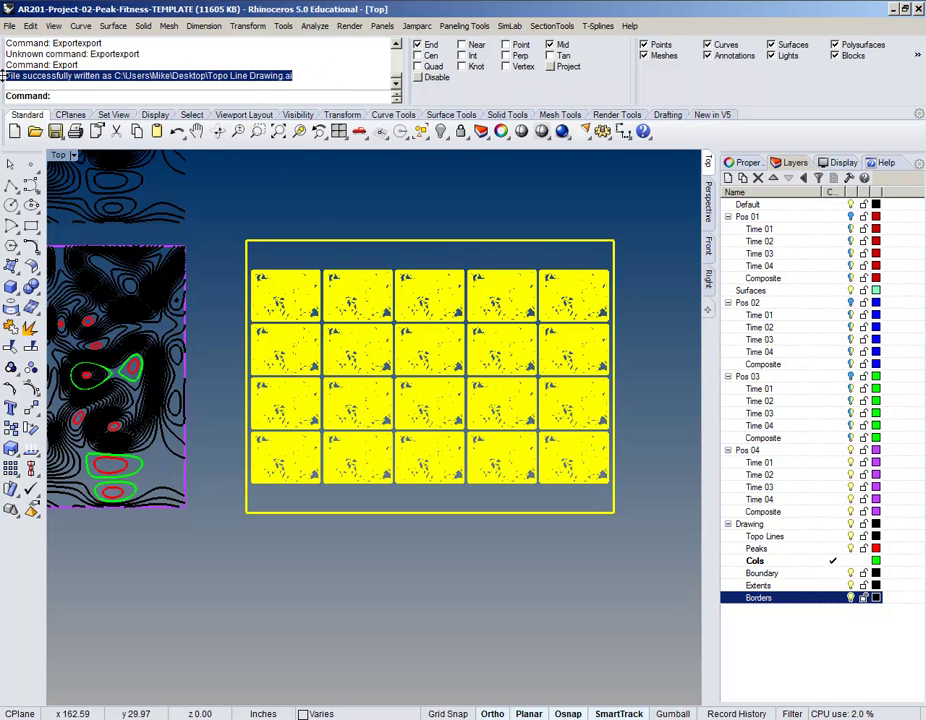
Switch to Illustrator and examine the Exercie-02-Peack-Fitness-TEMPLATE artboard, its cell labels and the red instructions on labels and line weights
key(alt+Tab)
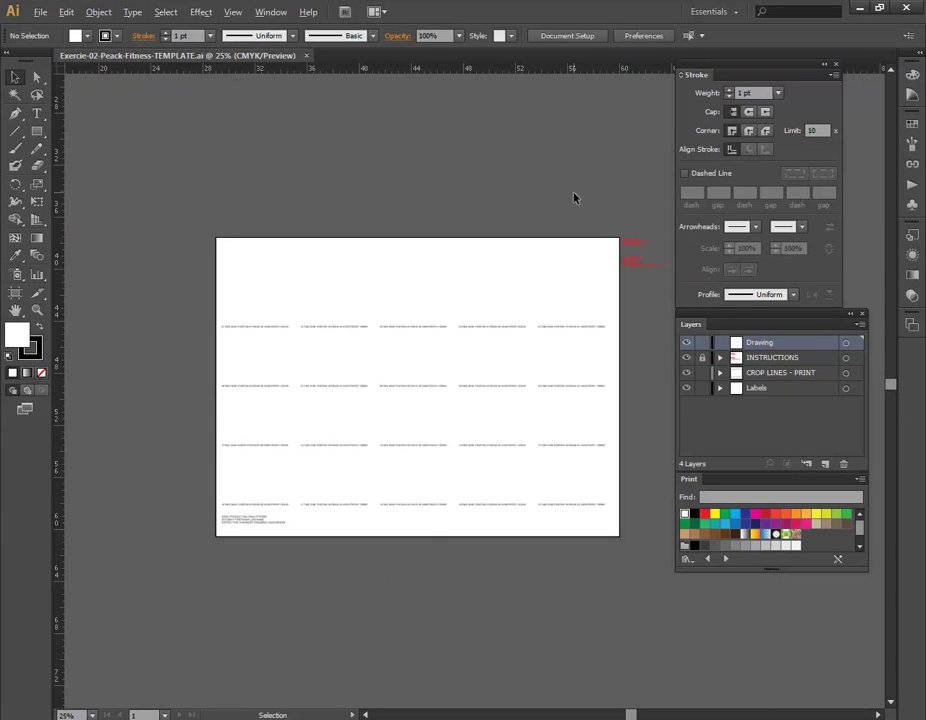
alt+scroll(574, 196, up, 4)
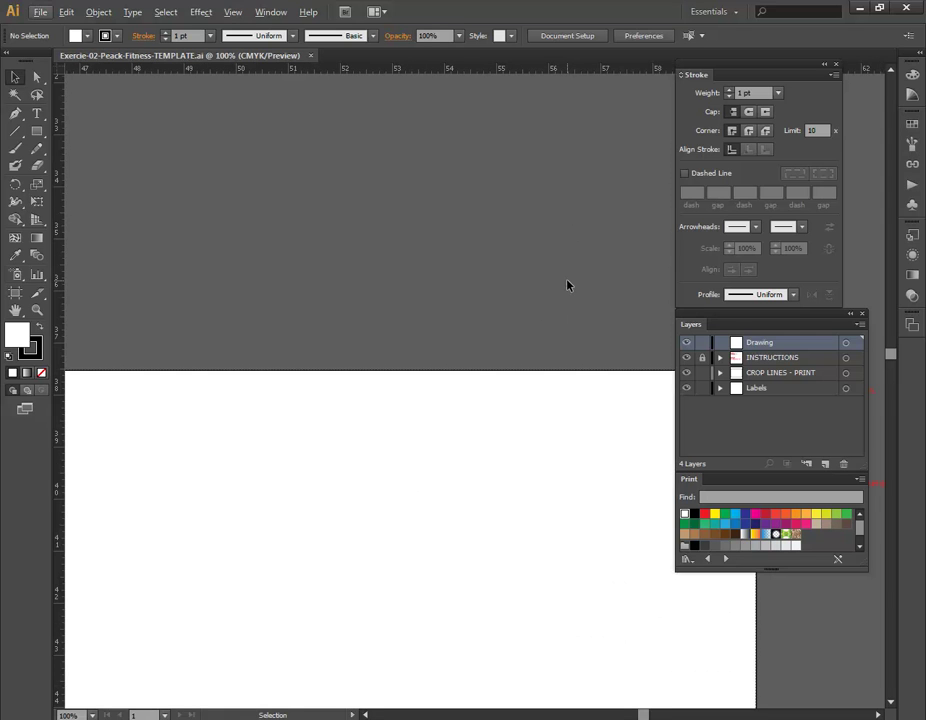
alt+scroll(566, 285, down, 4)
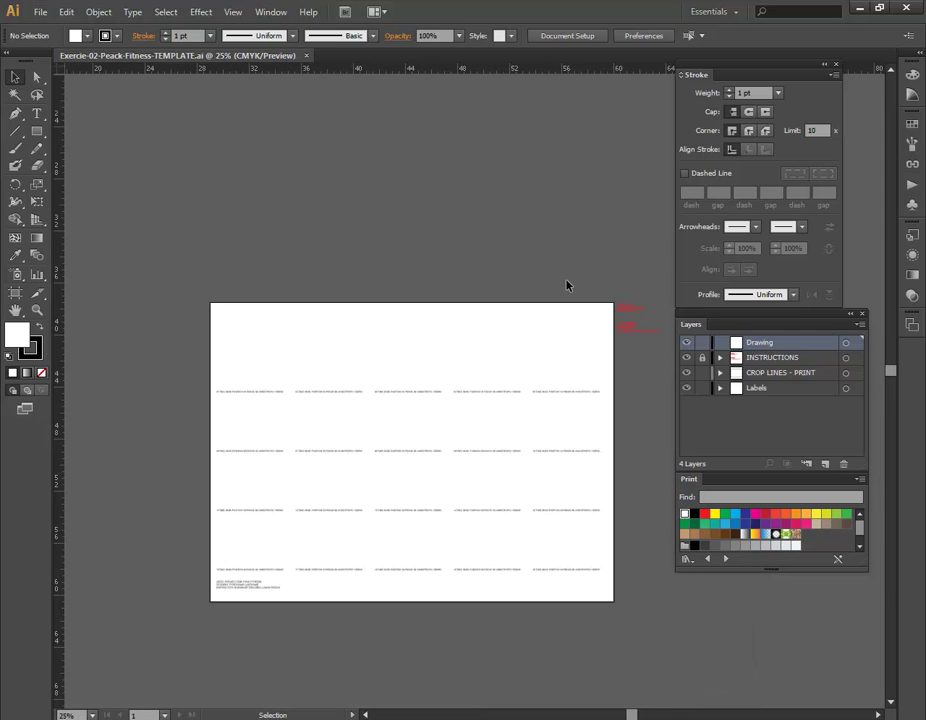
alt+scroll(228, 409, up, 3)
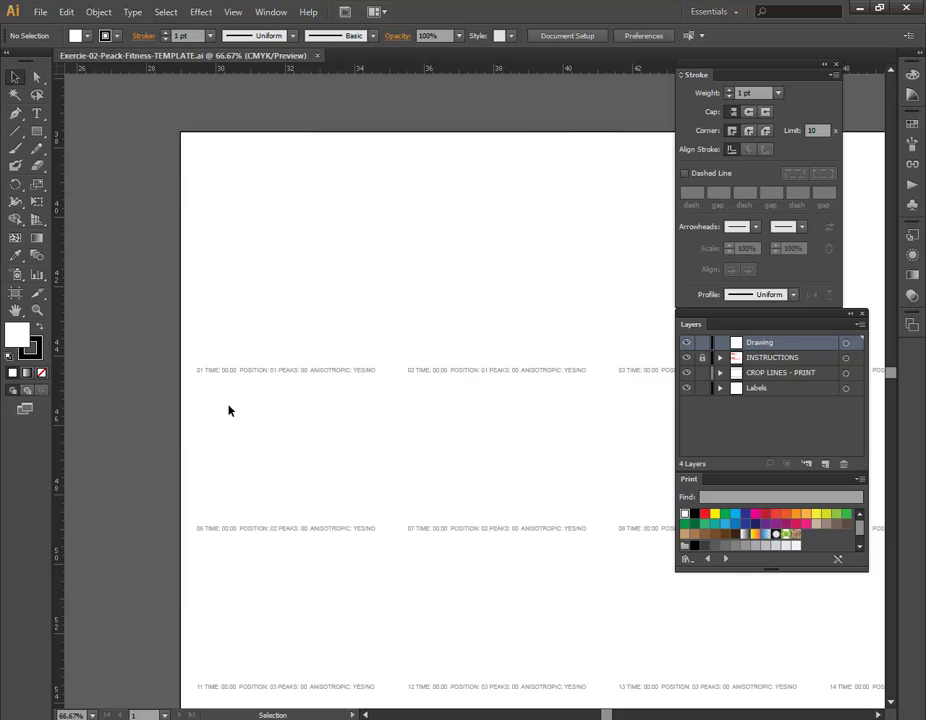
alt+scroll(228, 410, down, 5)
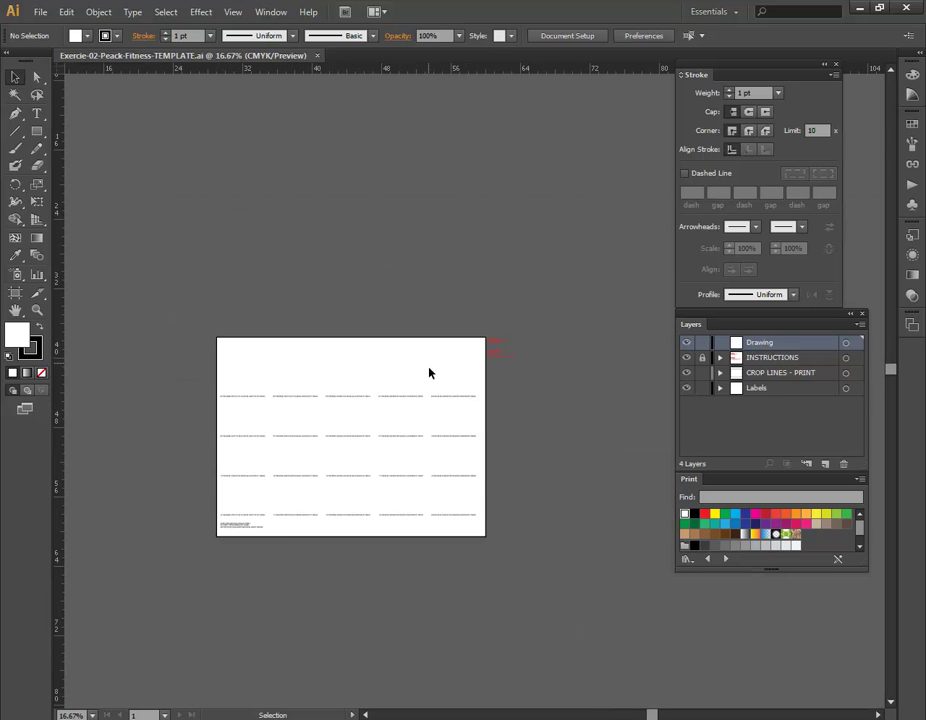
alt+scroll(483, 352, up, 2)
alt+scroll(576, 316, up, 6)
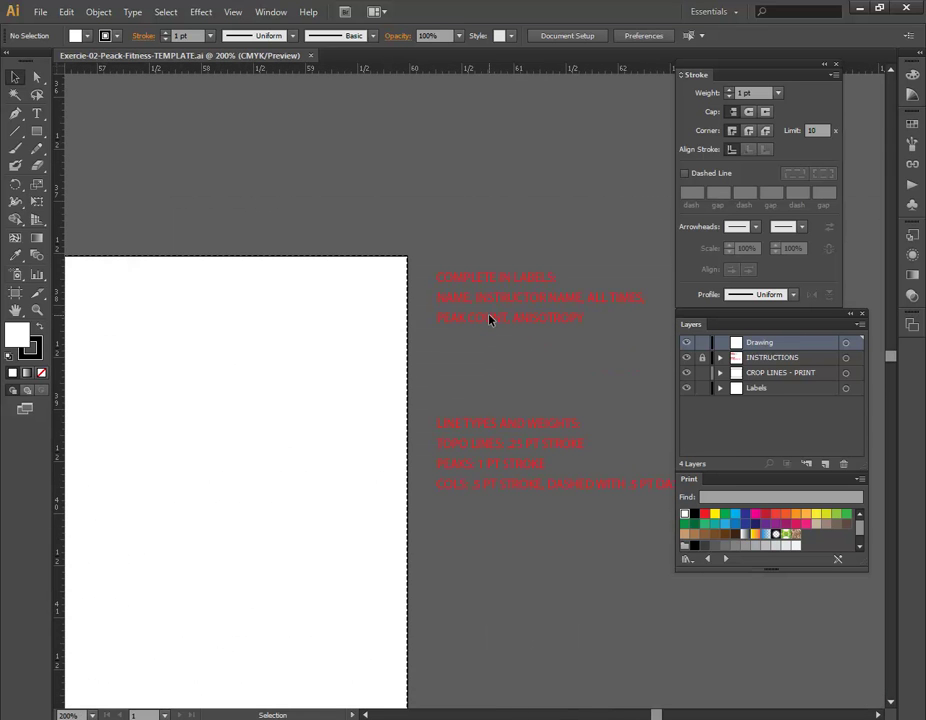
alt+scroll(489, 319, down, 6)
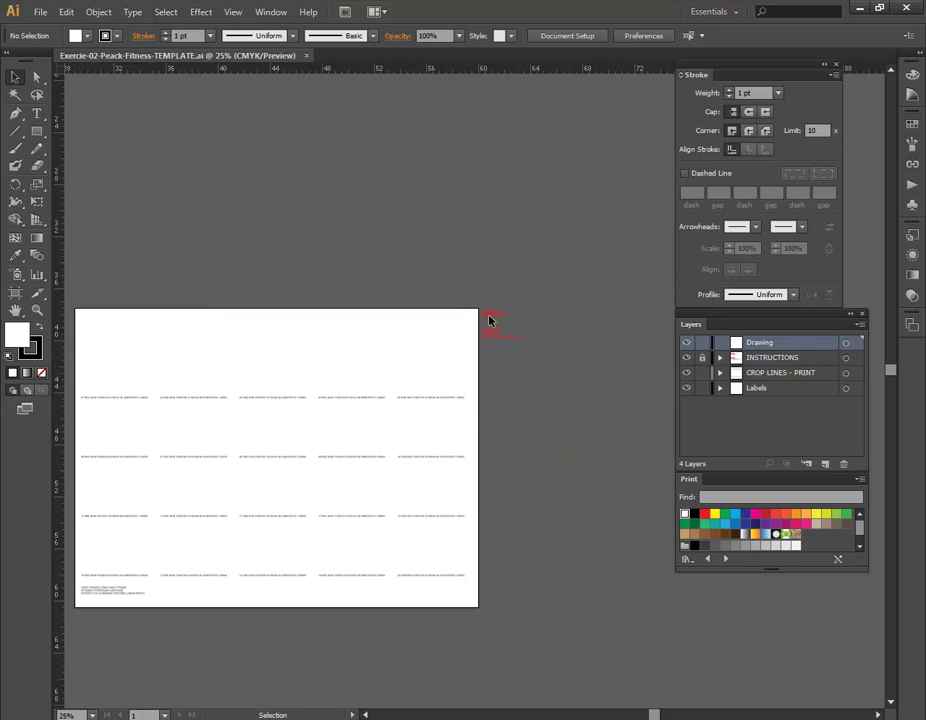
alt+scroll(489, 319, down, 1)
alt+scroll(238, 393, up, 1)
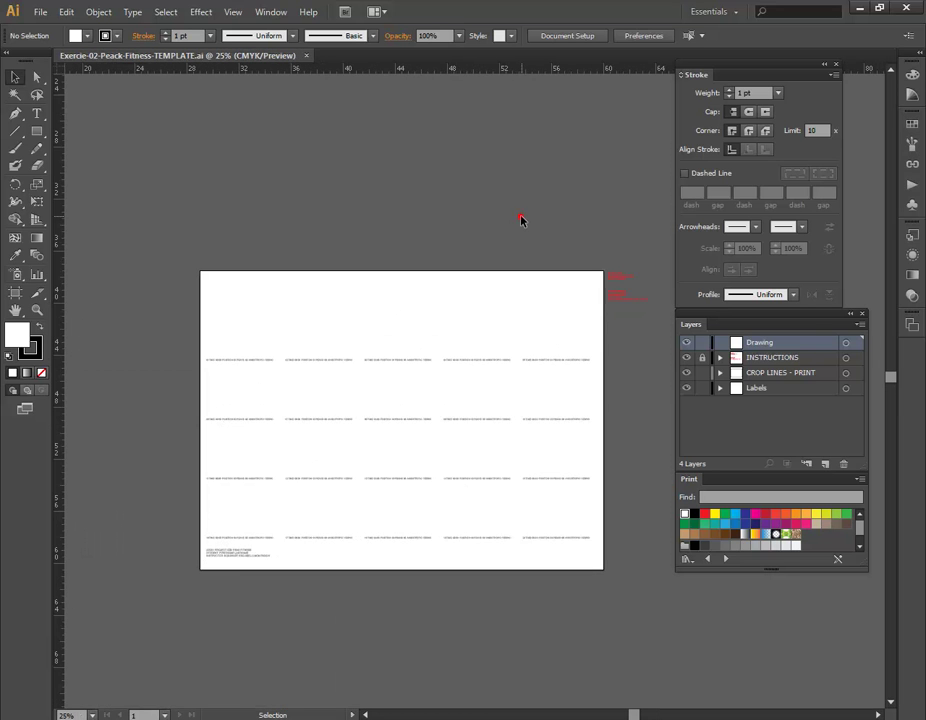
Open the exported Topo Line Drawing file from the Desktop and bring its whole artboard into view
click(40, 12)
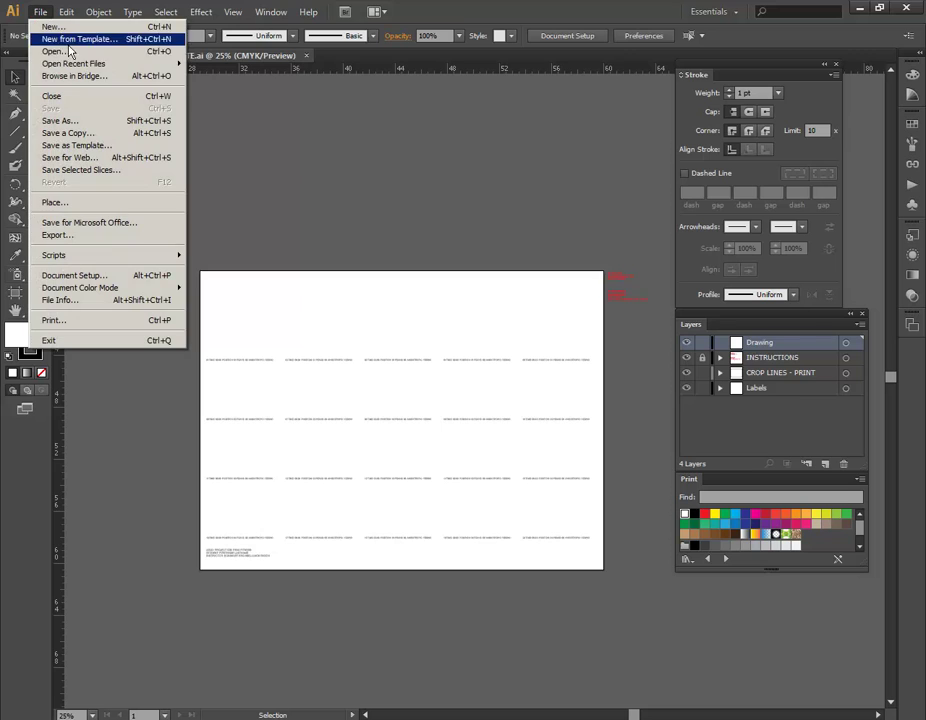
click(66, 52)
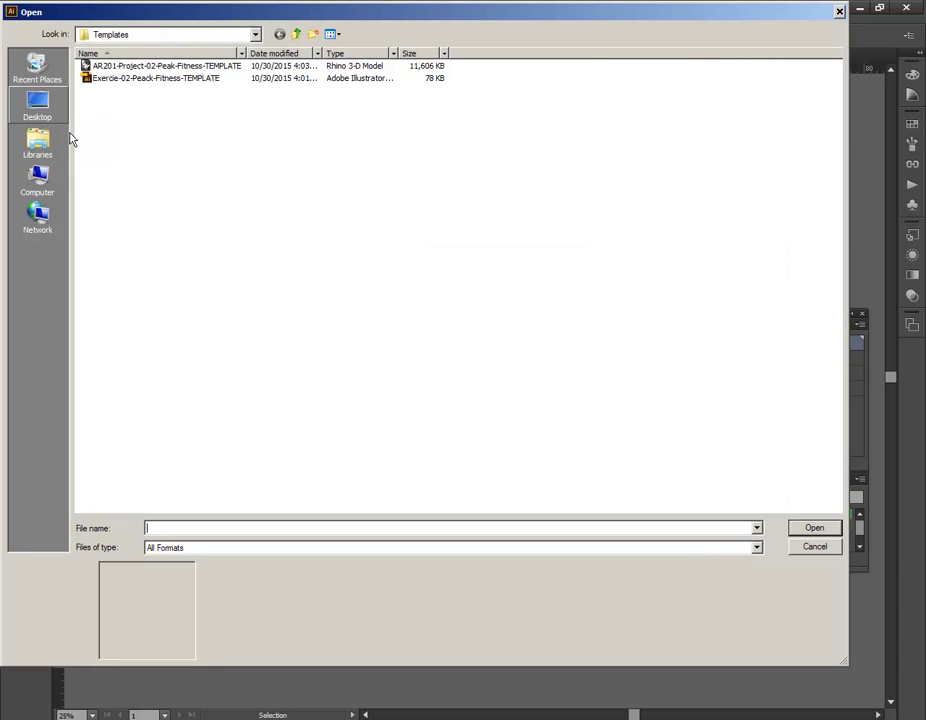
click(37, 106)
click(417, 193)
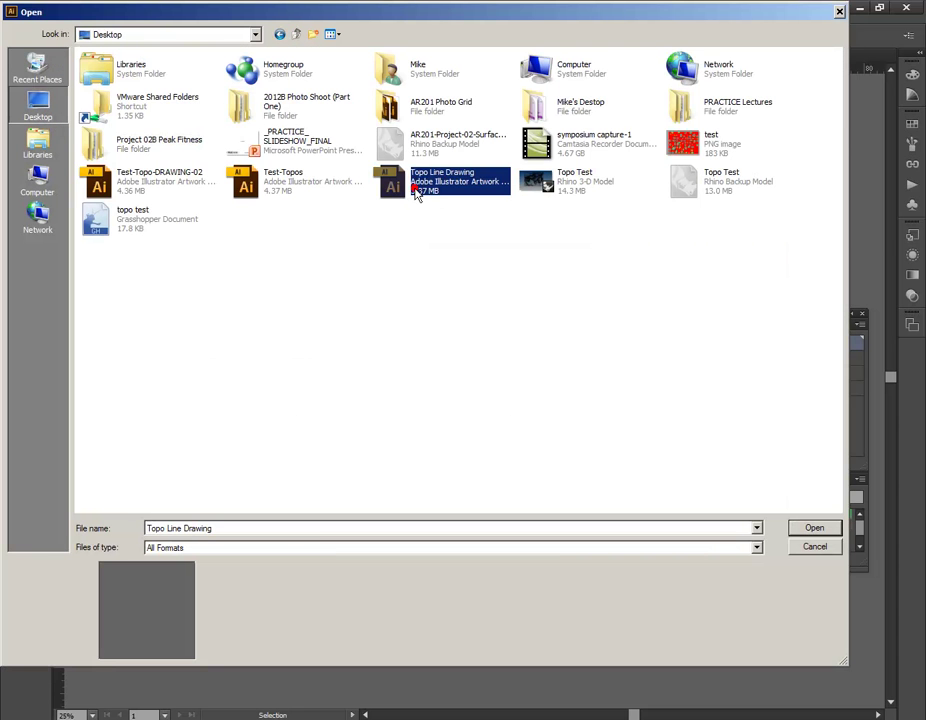
double_click(417, 193)
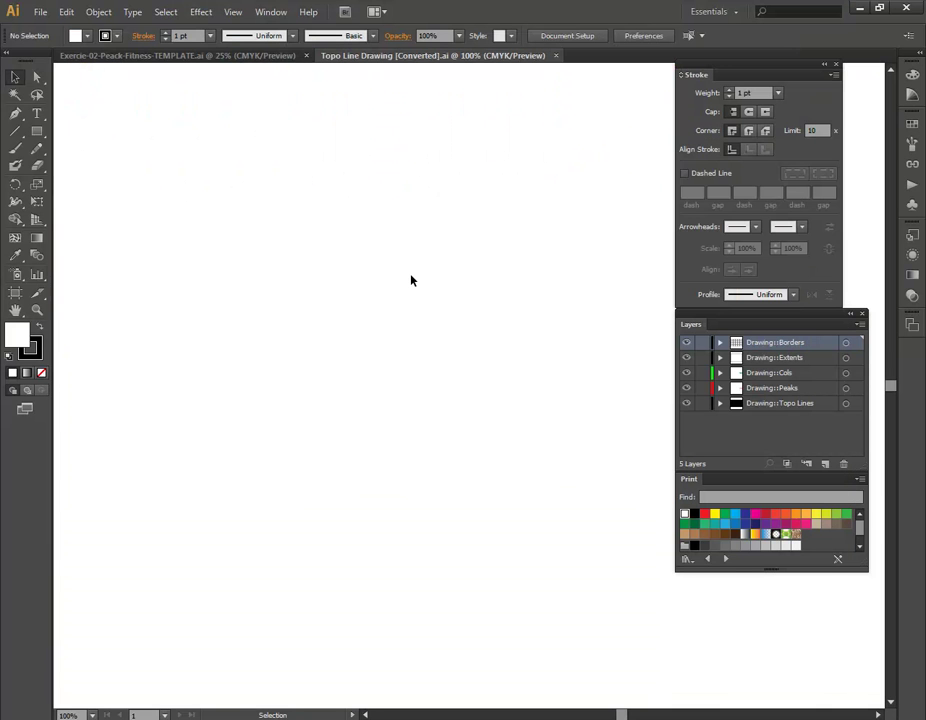
key(alt)
key(alt)
key(ctrl+minus)
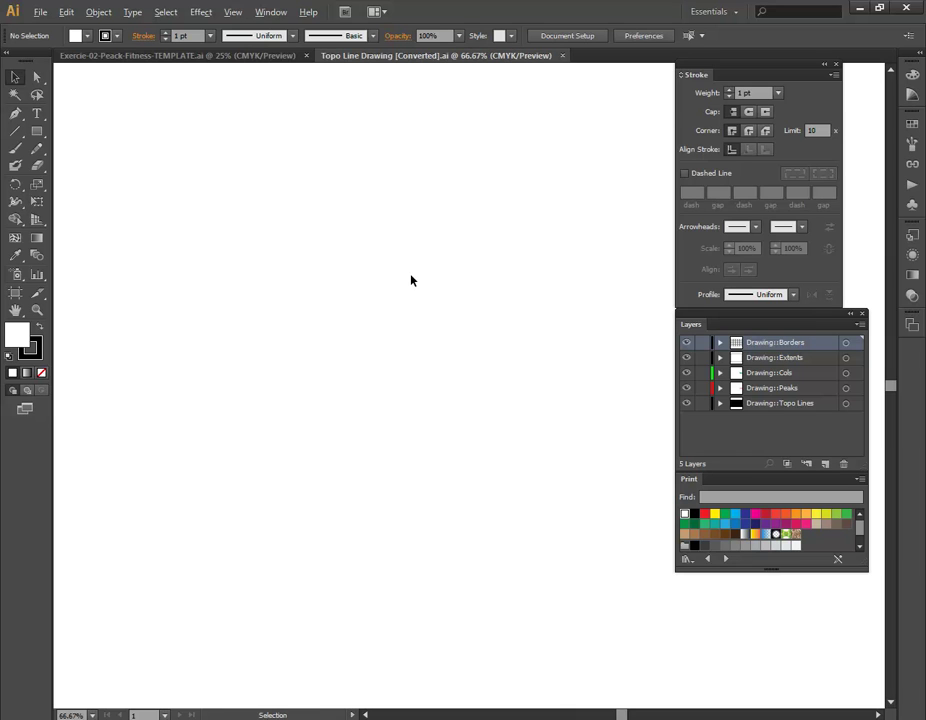
key(ctrl+minus)
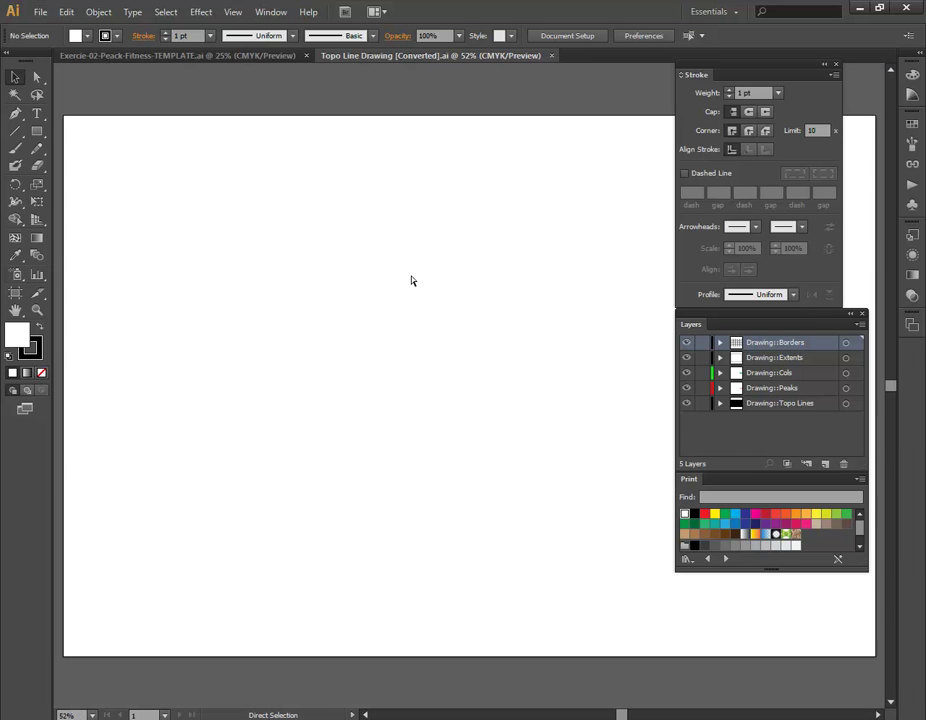
Select all the exported contour artwork lying outside the canvas area and move it over the artboard
key(ctrl+minus)
key(ctrl+minus)
key(ctrl+minus)
key(ctrl+minus)
key(ctrl+minus)
key(ctrl+minus)
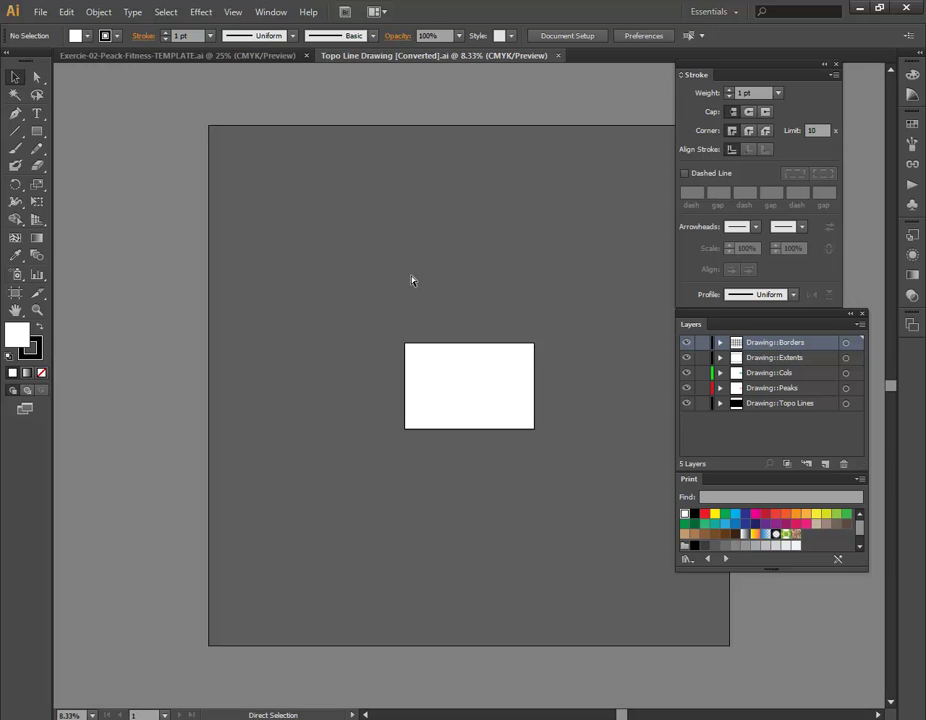
key(ctrl+minus)
key(ctrl+minus)
key(ctrl+minus)
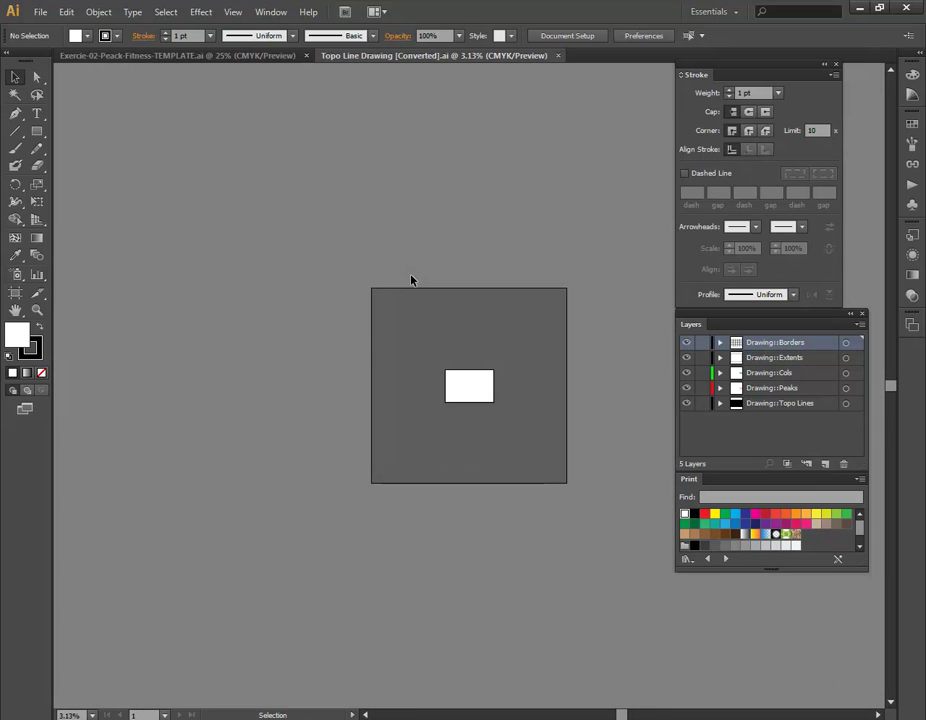
drag(484, 258, 227, 275)
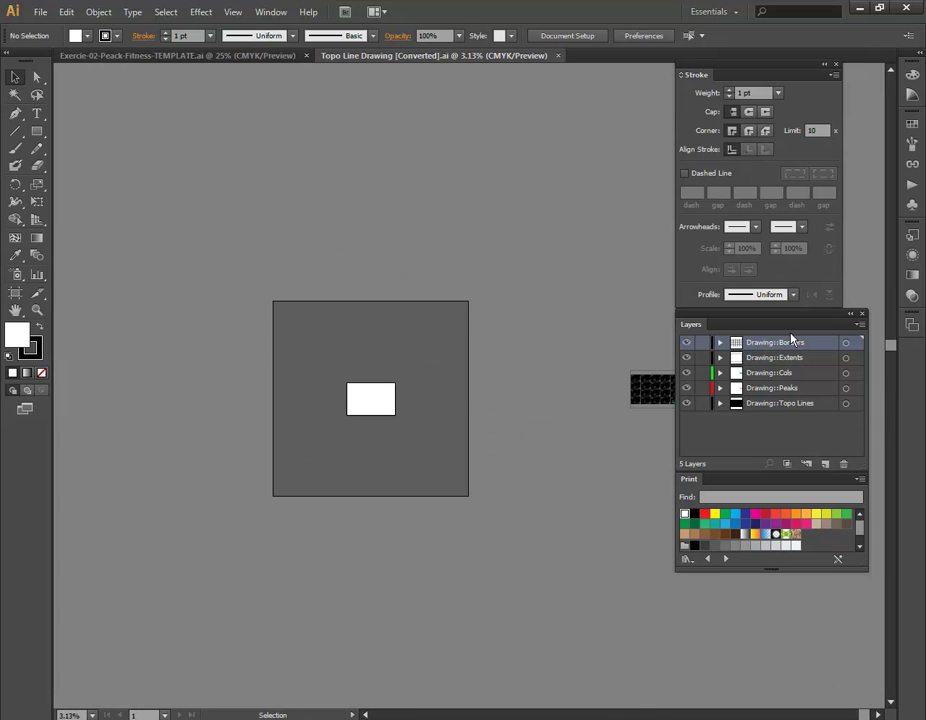
key(ctrl+a)
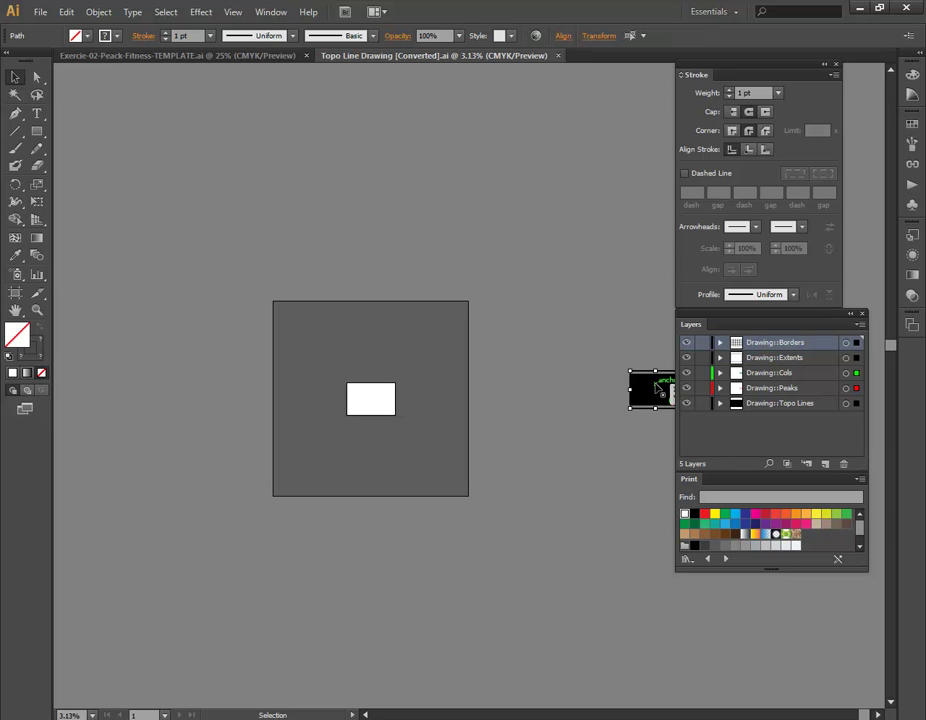
click(540, 306)
key(ctrl+a)
drag(653, 388, 372, 394)
ctrl+scroll(375, 393, left, 3)
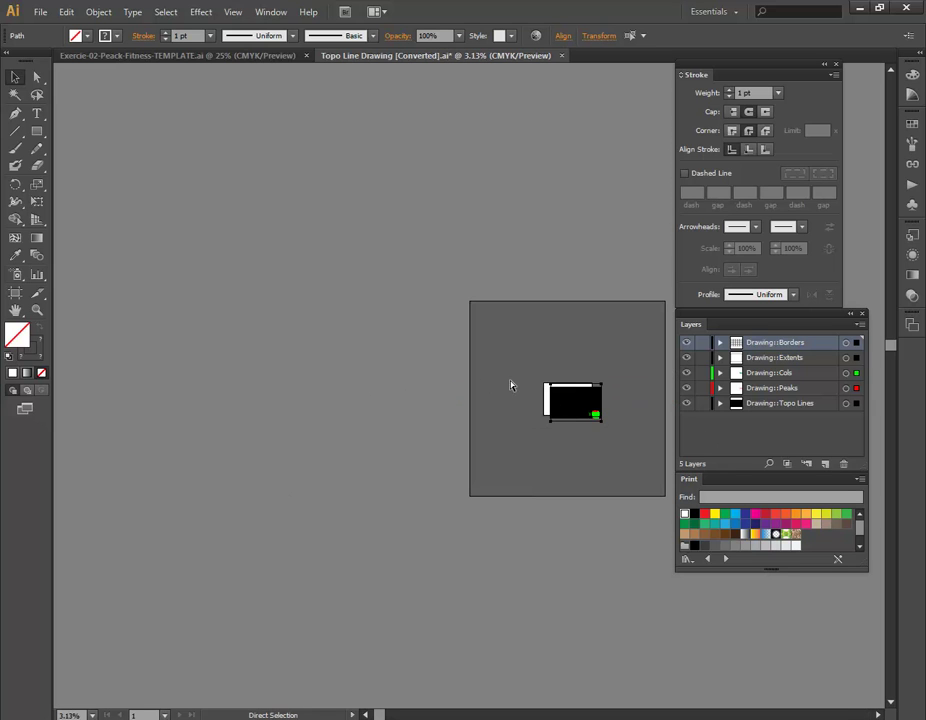
key(v)
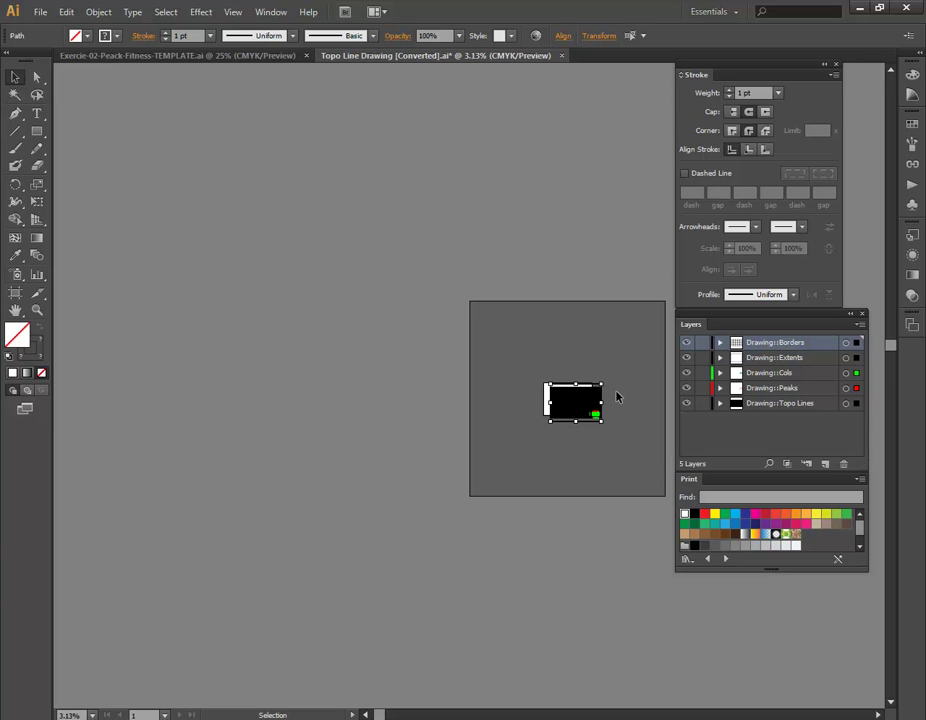
Examine the imported grid of contour cells and its Borders, Extents, Cols, Peaks and Topo Lines layers
key(ctrl+plus)
key(ctrl+plus)
key(ctrl+plus)
key(ctrl+plus)
key(ctrl+plus)
key(ctrl+plus)
key(ctrl+plus)
key(ctrl+plus)
key(ctrl+plus)
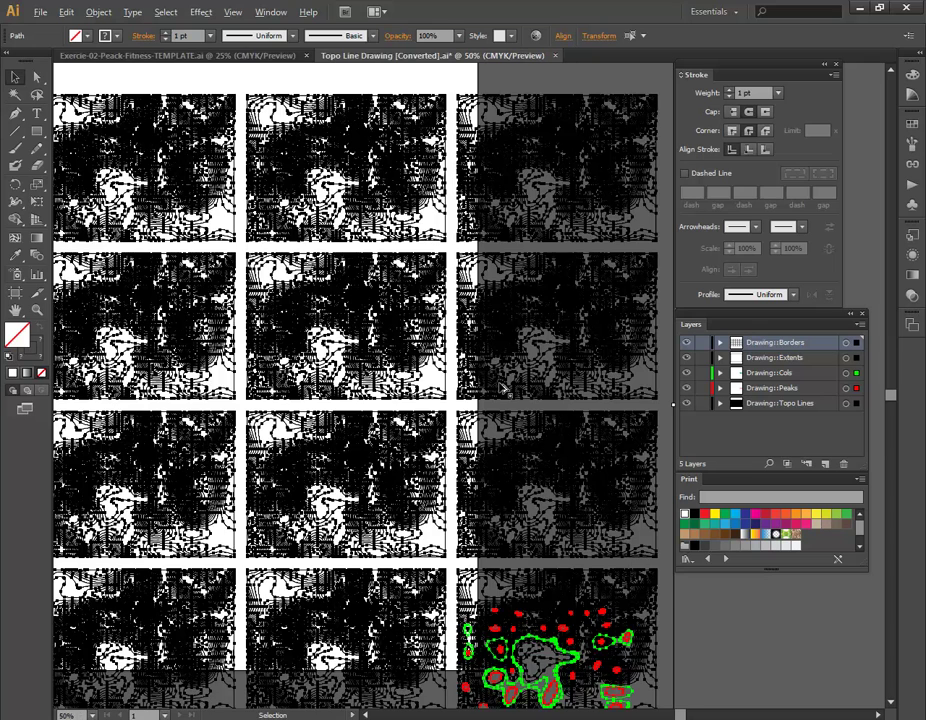
key(ctrl+minus)
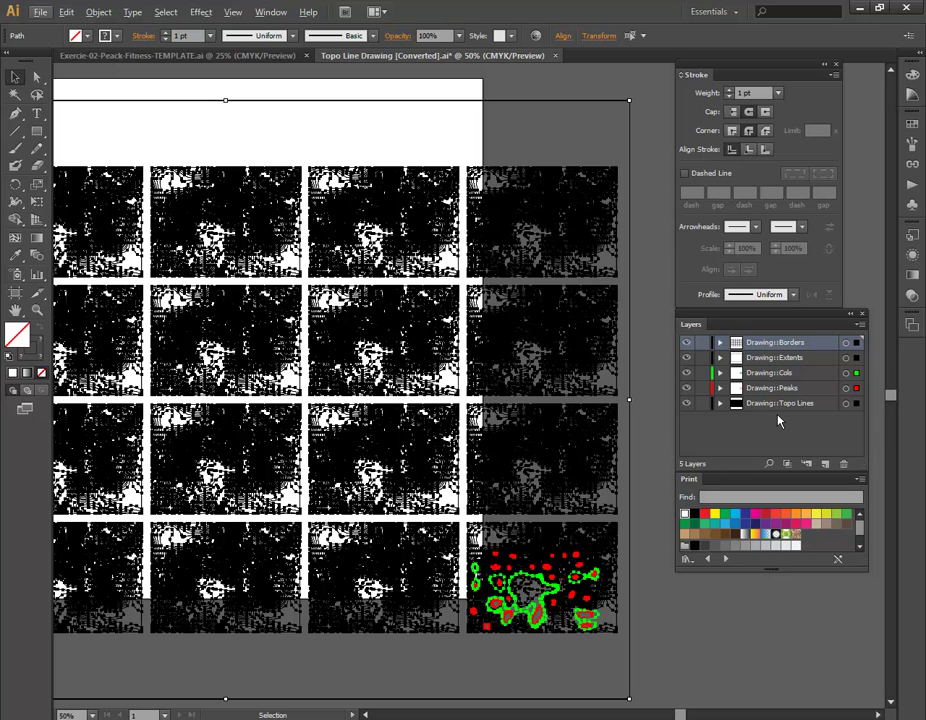
Check the layer names in the template document and create a matching layer named Drawing in the Topo Line Drawing file
click(272, 57)
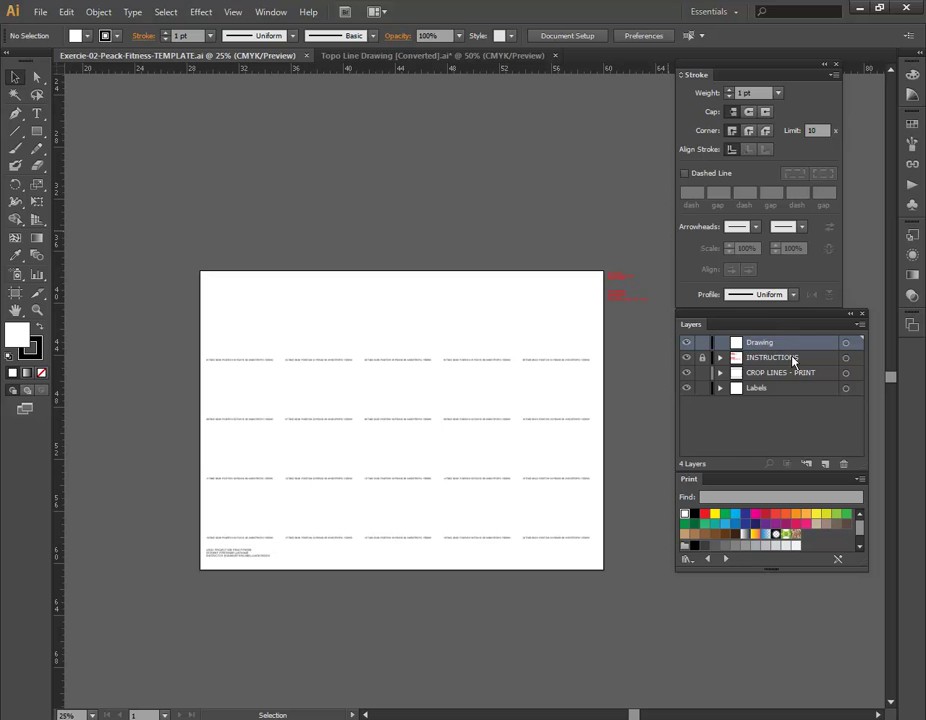
click(440, 56)
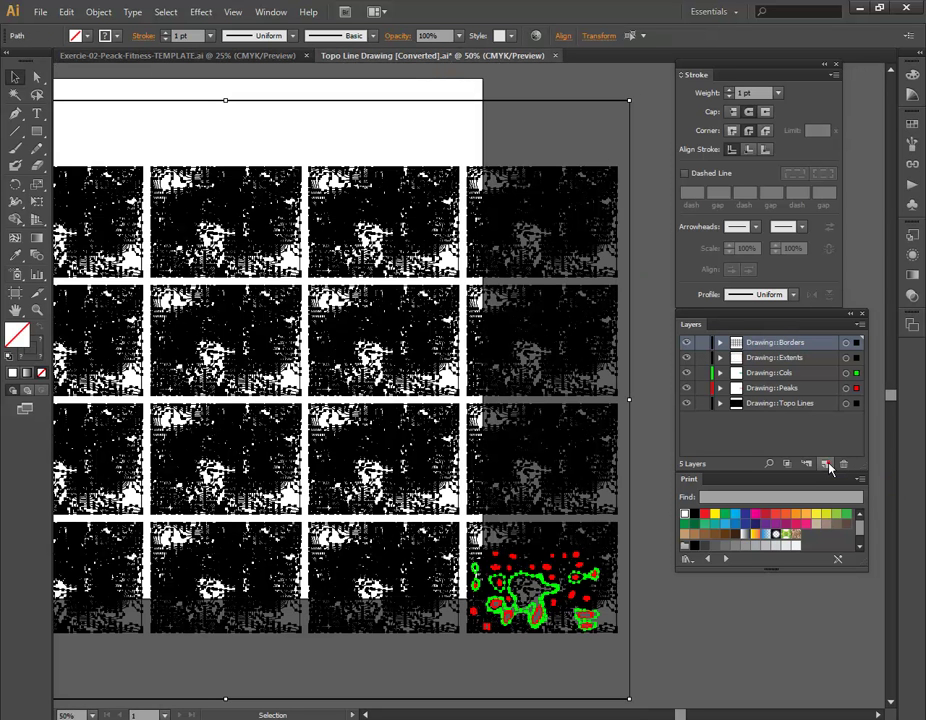
click(826, 464)
double_click(759, 343)
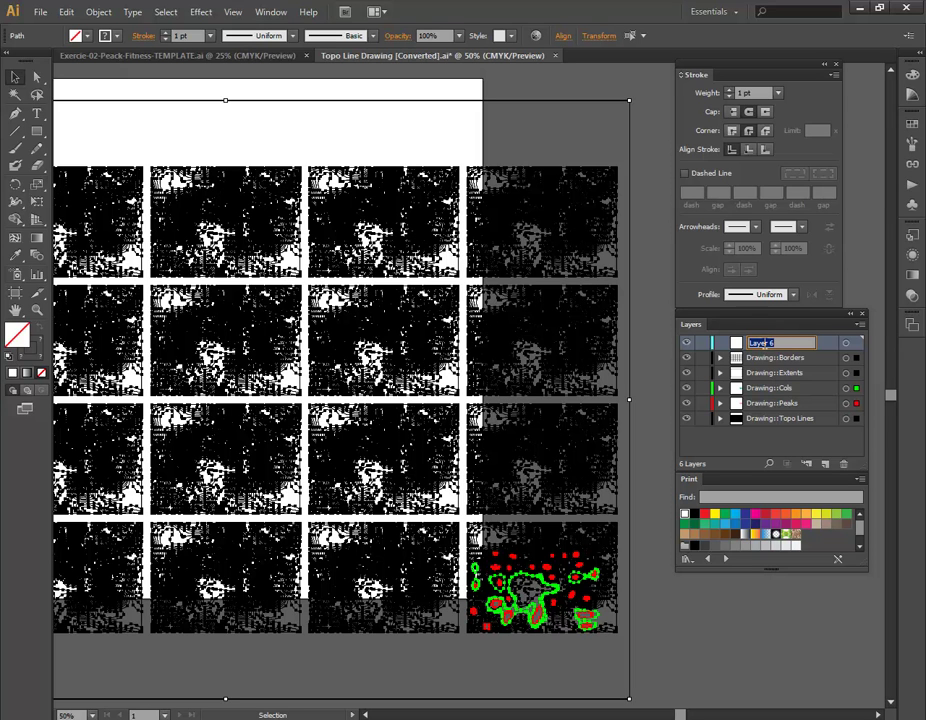
text(Drawing)
Move the Borders, Extents, Cols, Peaks and Topo Lines layers into the Drawing layer as sublayers
click(788, 357)
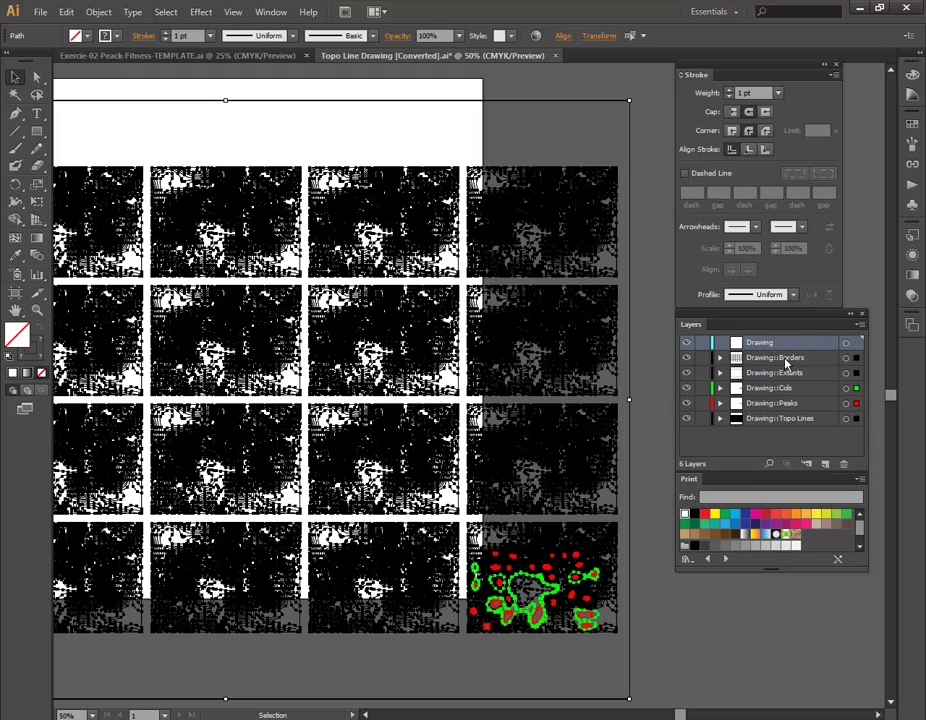
shift+click(792, 418)
drag(775, 357, 760, 343)
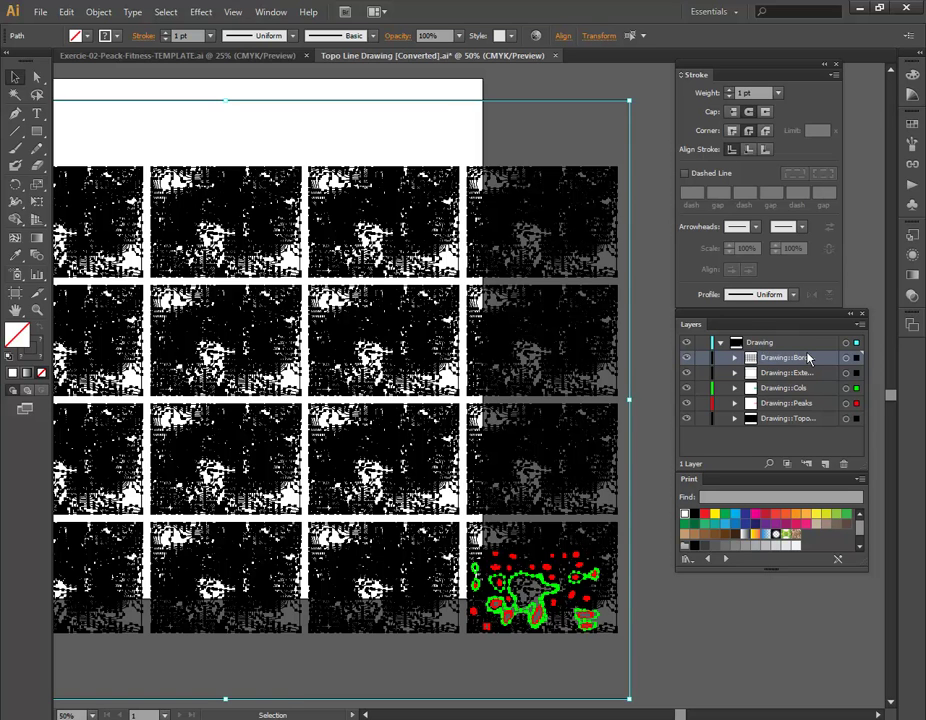
Check in the template document that Paste Remembers Layers is enabled, and return to the Topo Line Drawing file
click(254, 56)
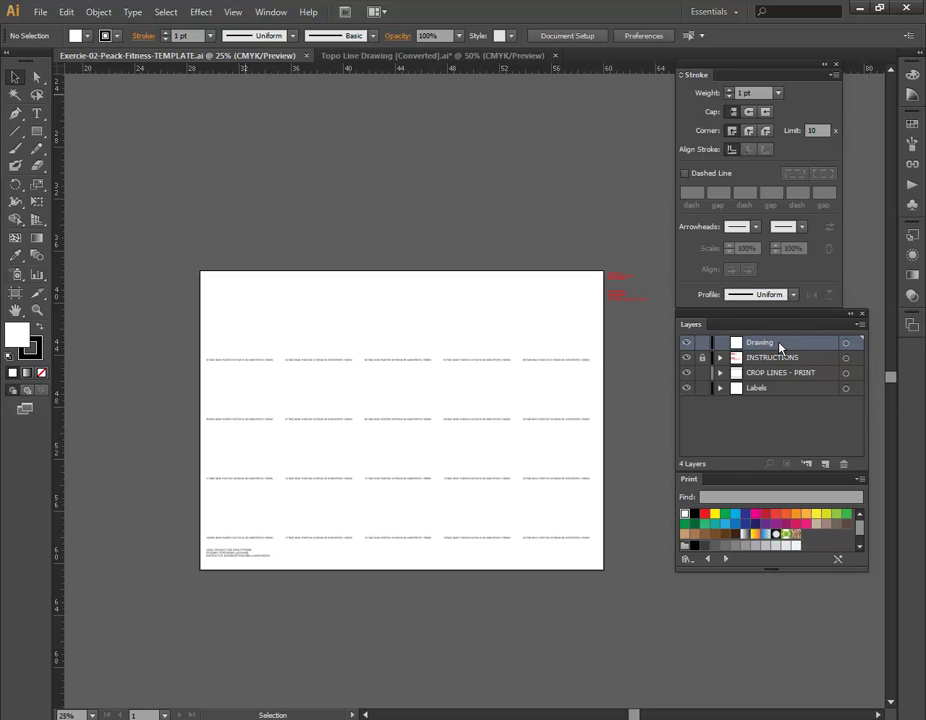
click(859, 327)
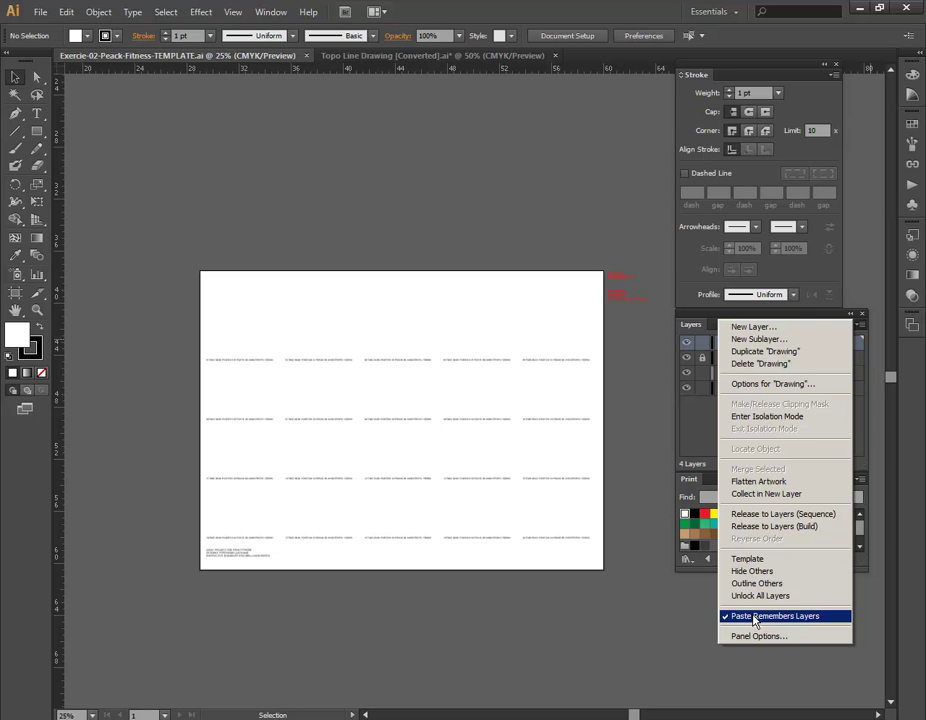
click(471, 57)
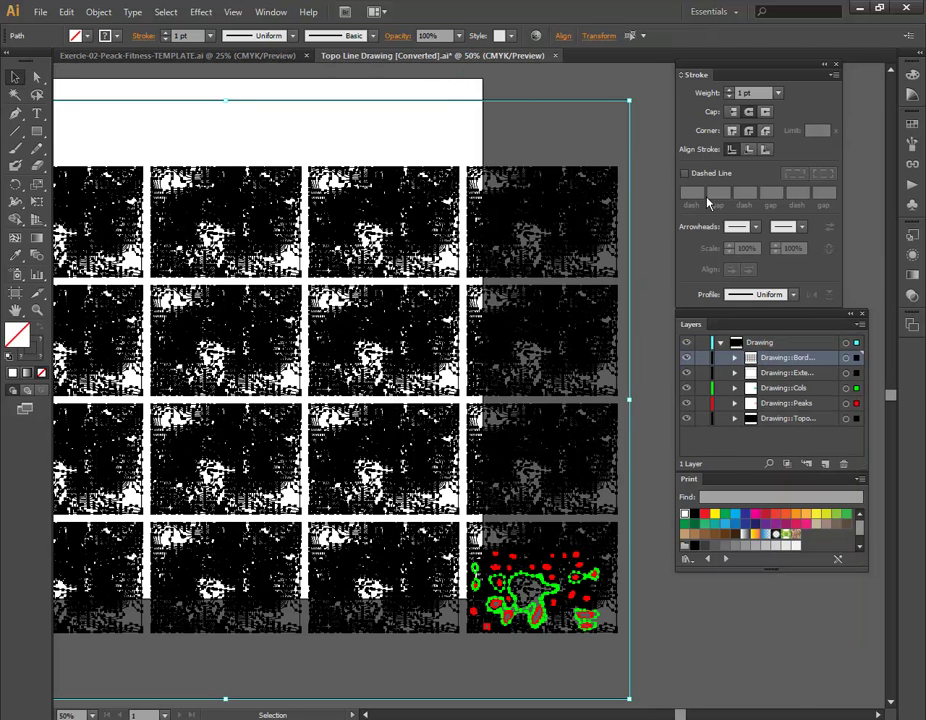
Select the artwork of the whole Drawing layer, switch to only its Borders sublayer, and clear the selection
click(846, 343)
click(847, 358)
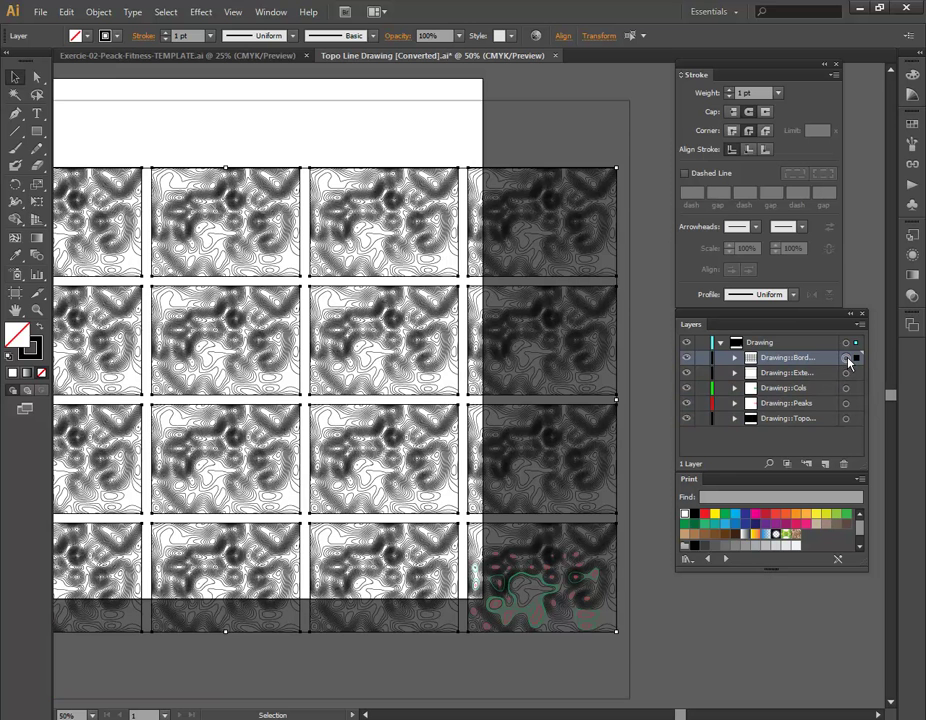
click(661, 259)
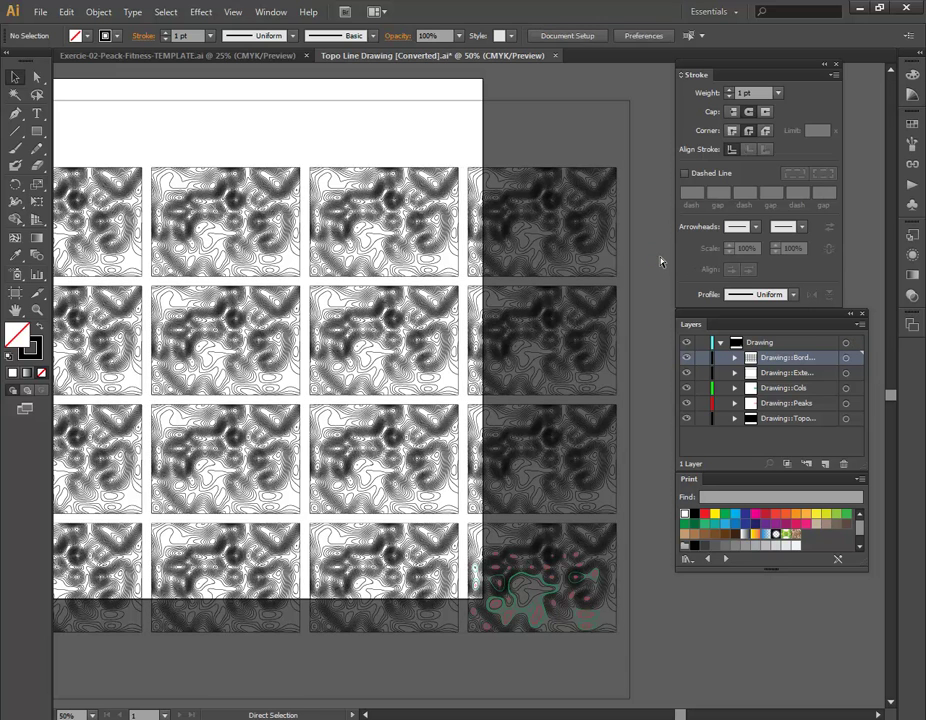
Copy all the contour artwork into the template document and check the sublayers inside its Drawing layer
key(ctrl+a)
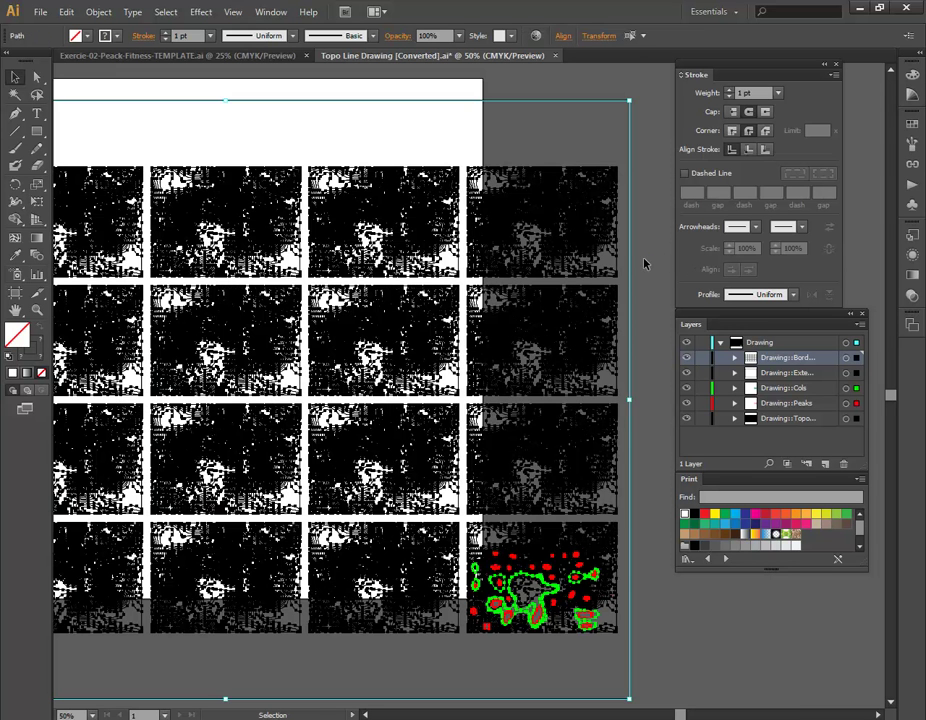
click(213, 56)
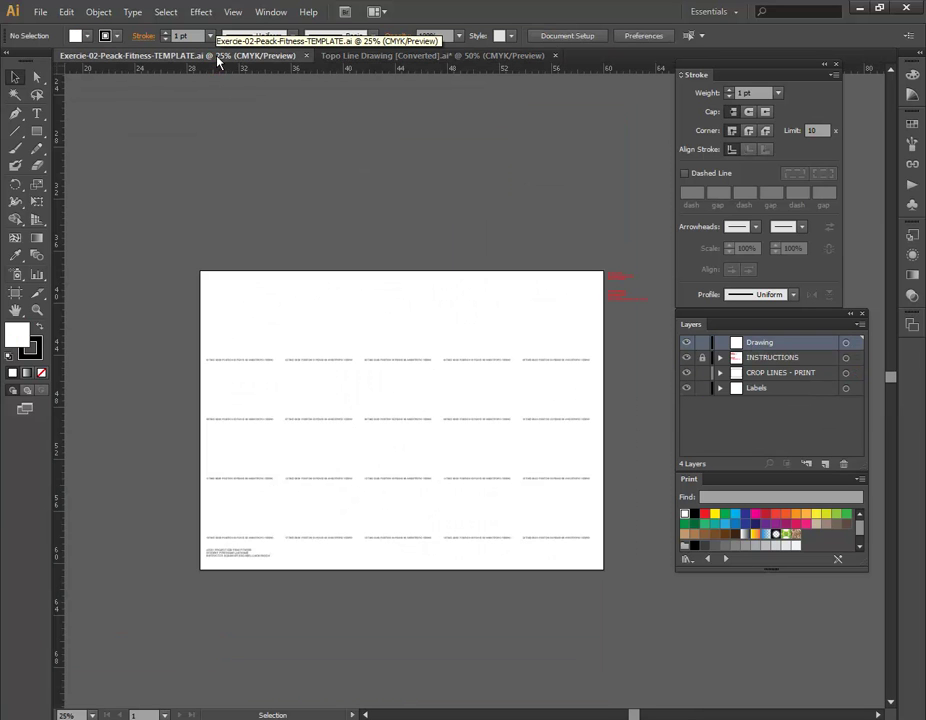
key(ctrl+v)
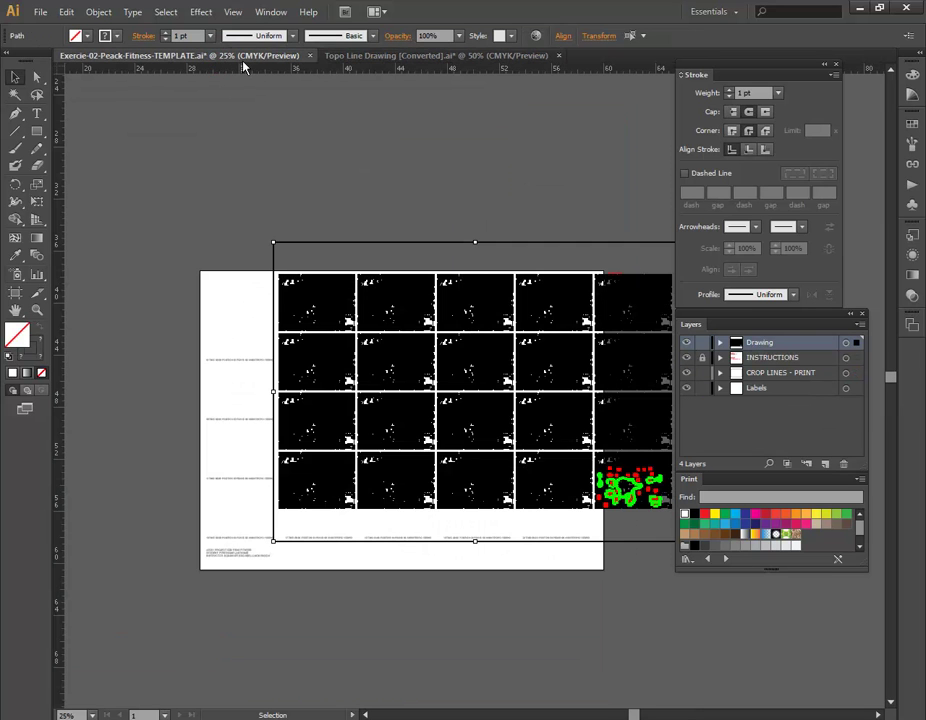
click(720, 343)
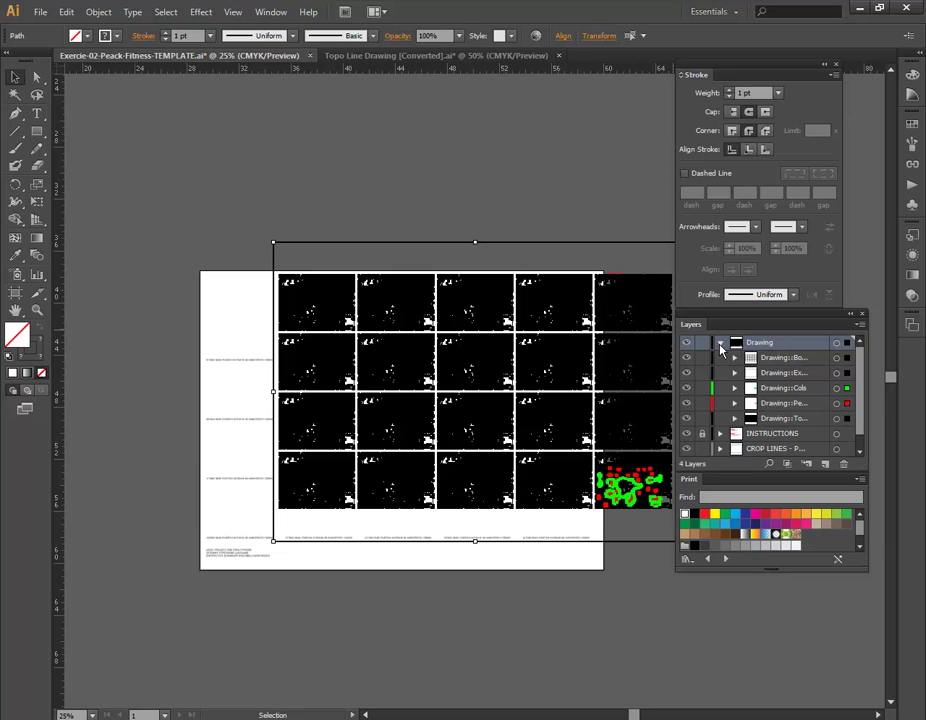
click(720, 343)
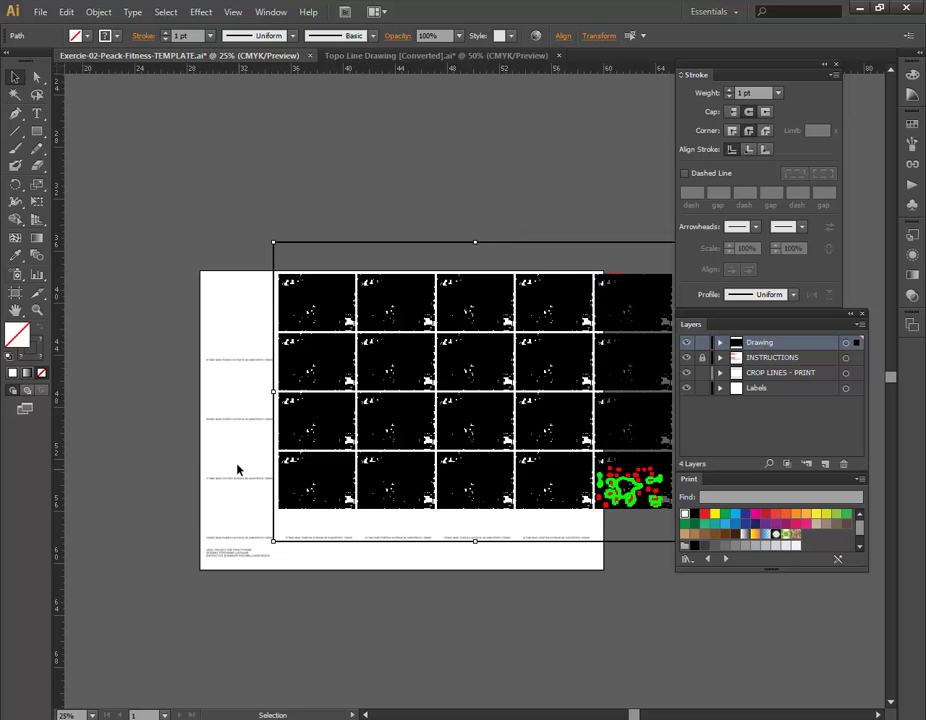
Move the pasted artwork so the lower-left corner of its outer rectangle snaps to the template artboard's lower-left corner
key(a)
scroll(341, 529, left, 3)
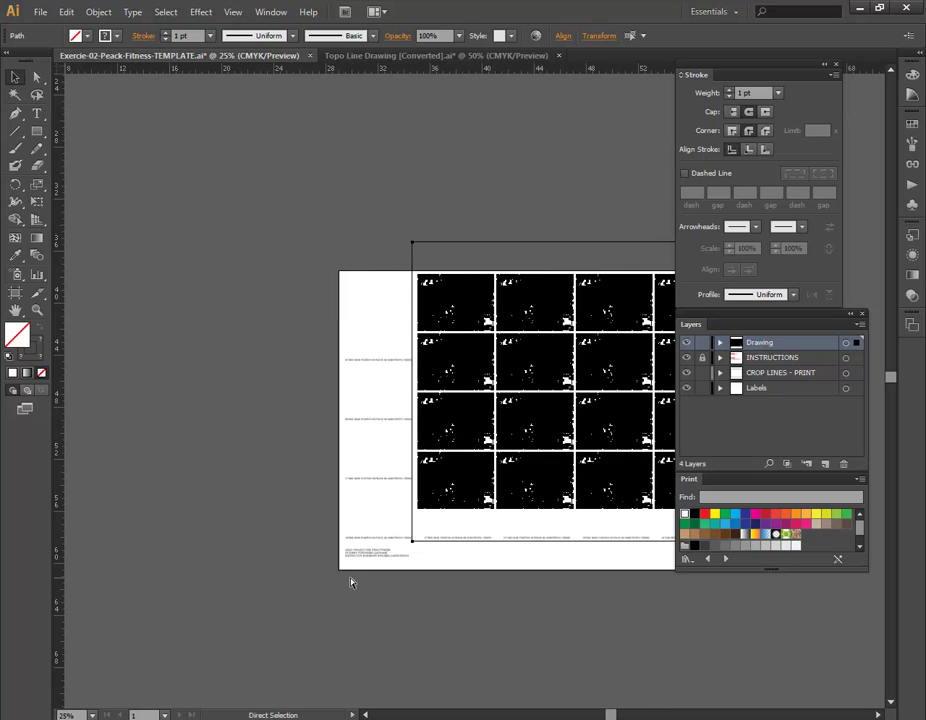
key(v)
scroll(390, 535, right, 3)
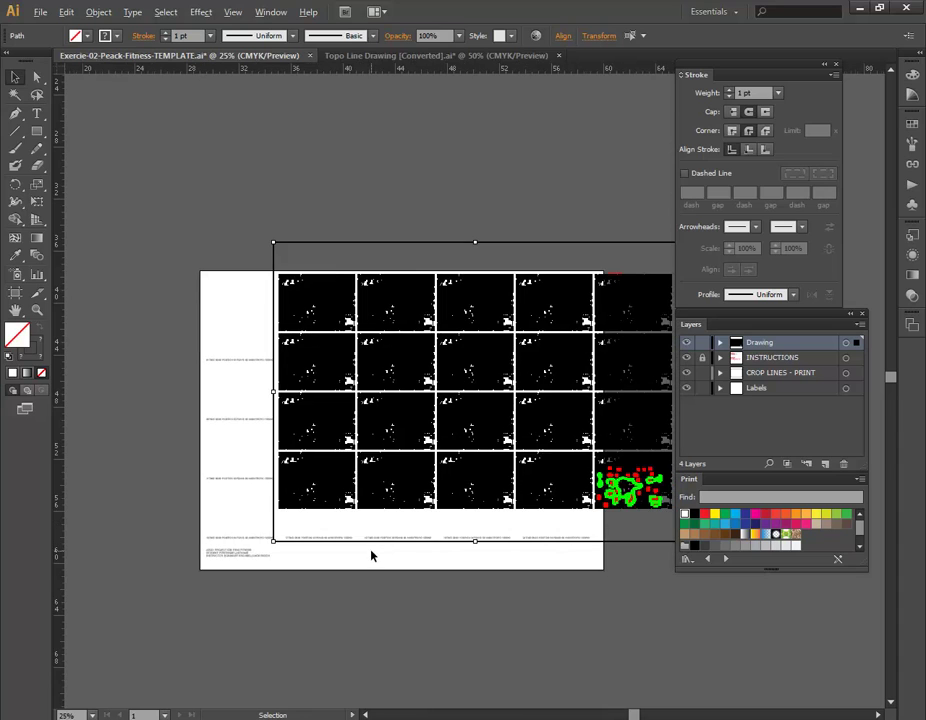
alt+scroll(330, 550, up, 2)
alt+scroll(227, 521, up, 1)
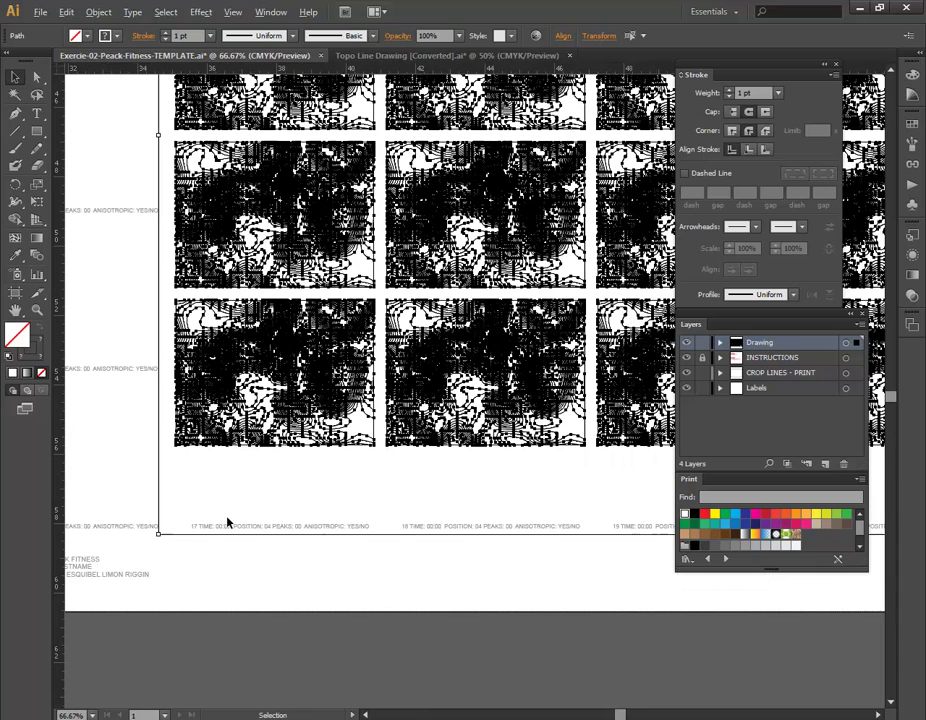
drag(242, 575, 420, 508)
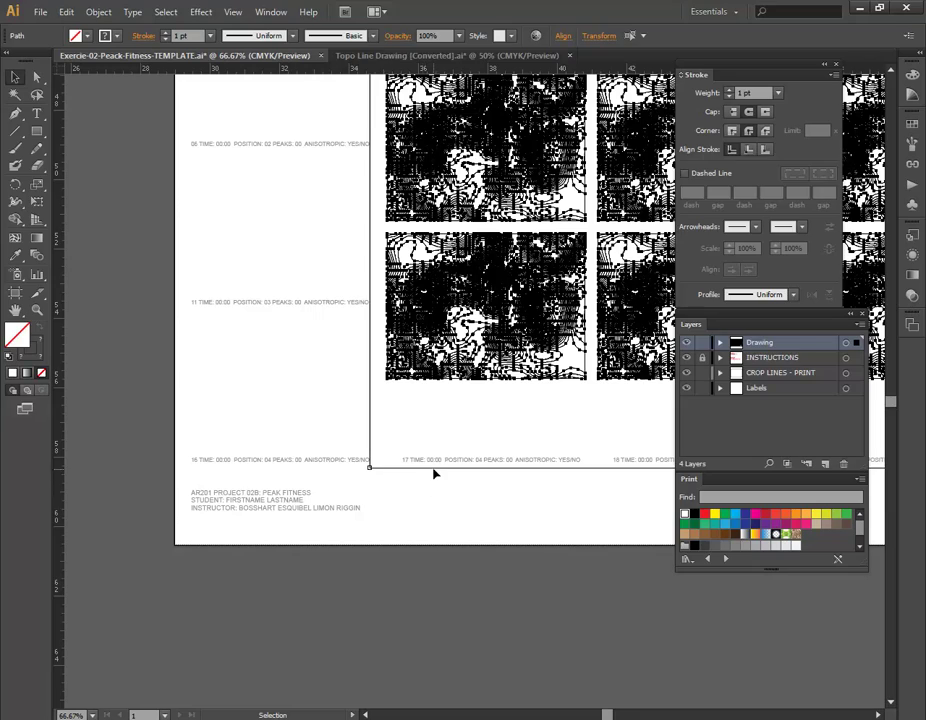
mouse_move(474, 472)
mouse_down()
mouse_move(467, 486)
mouse_move(277, 549)
mouse_up()
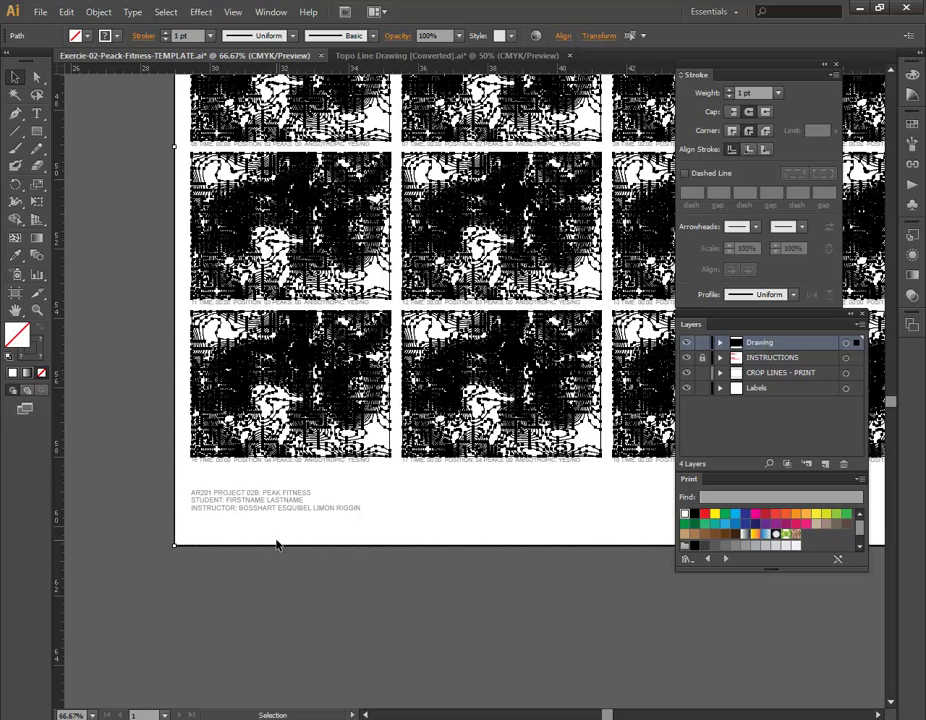
Inspect how the contour cells line up with their text labels and with the artboard edges across the sheet
scroll(277, 544, up, 5)
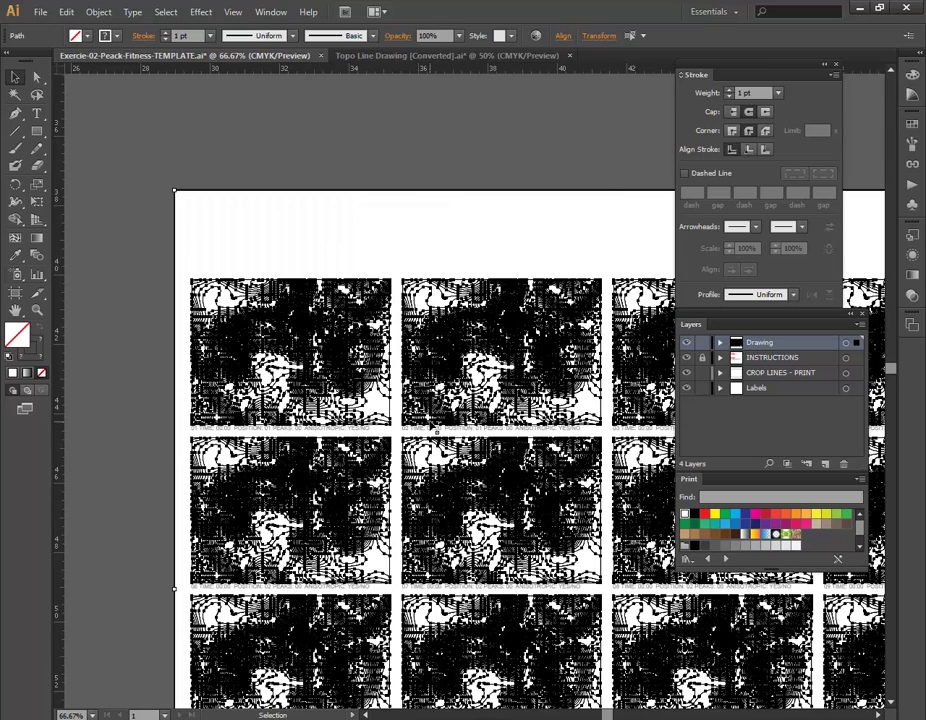
alt+scroll(436, 430, up, 5)
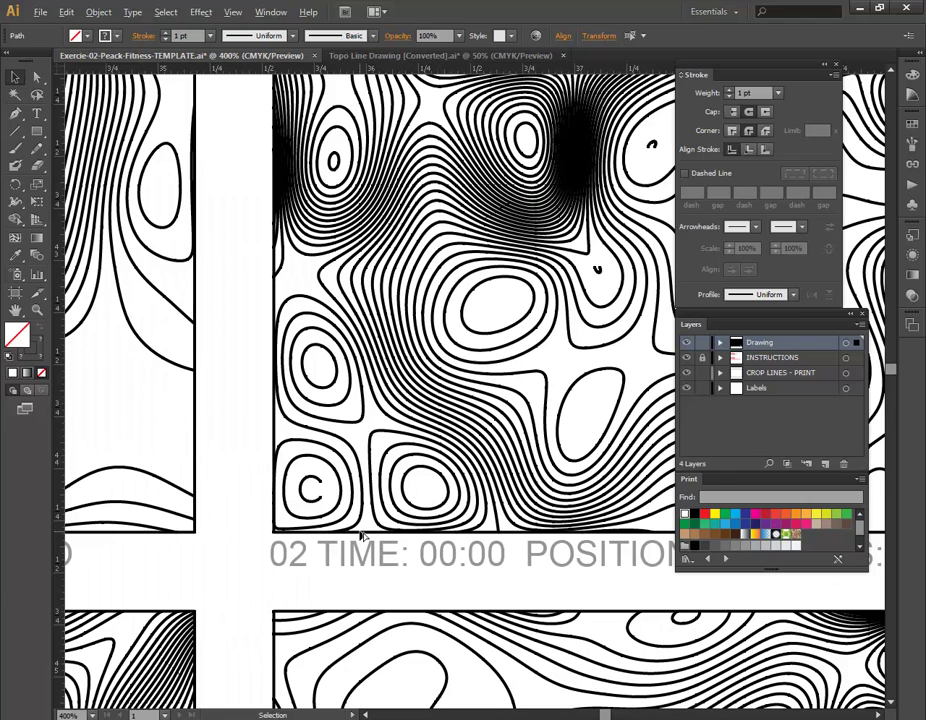
alt+scroll(325, 498, down, 7)
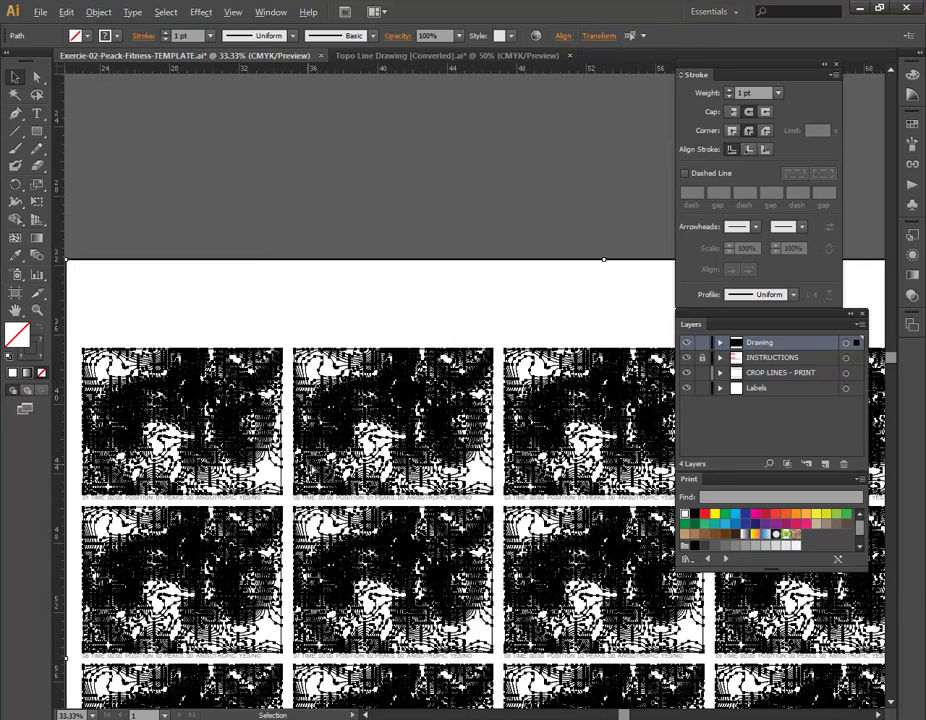
scroll(438, 334, down, 4)
scroll(434, 231, up, 2)
scroll(345, 134, right, 2)
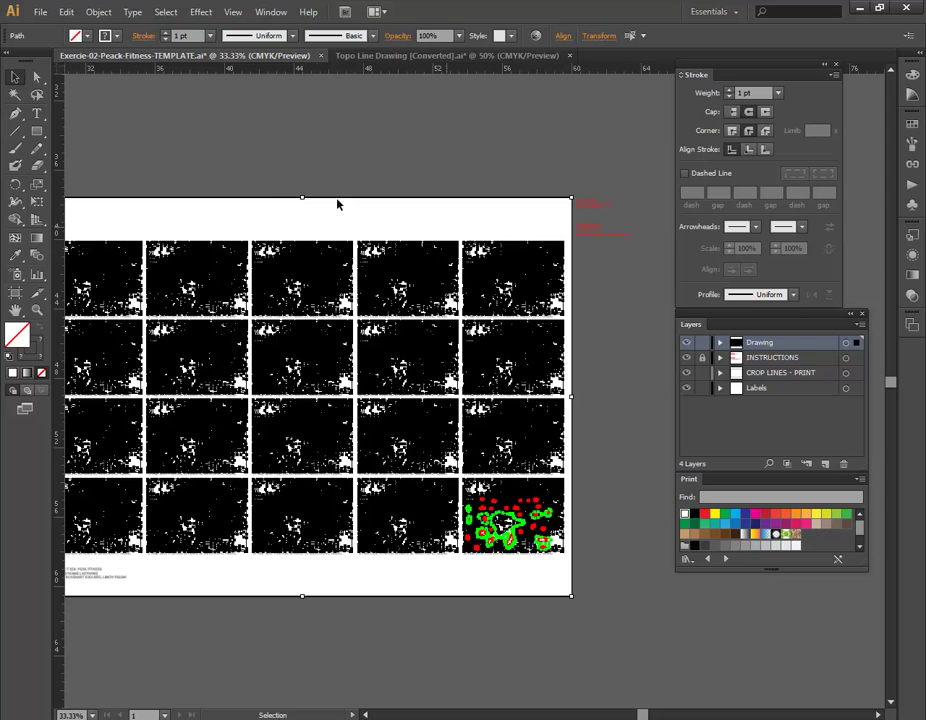
Select the entire Drawing layer's artwork and move it freely off the cell labels toward the artboard's upper-left
click(845, 343)
mouse_move(296, 200)
mouse_down()
mouse_move(422, 320)
mouse_move(502, 285)
mouse_move(524, 102)
mouse_up()
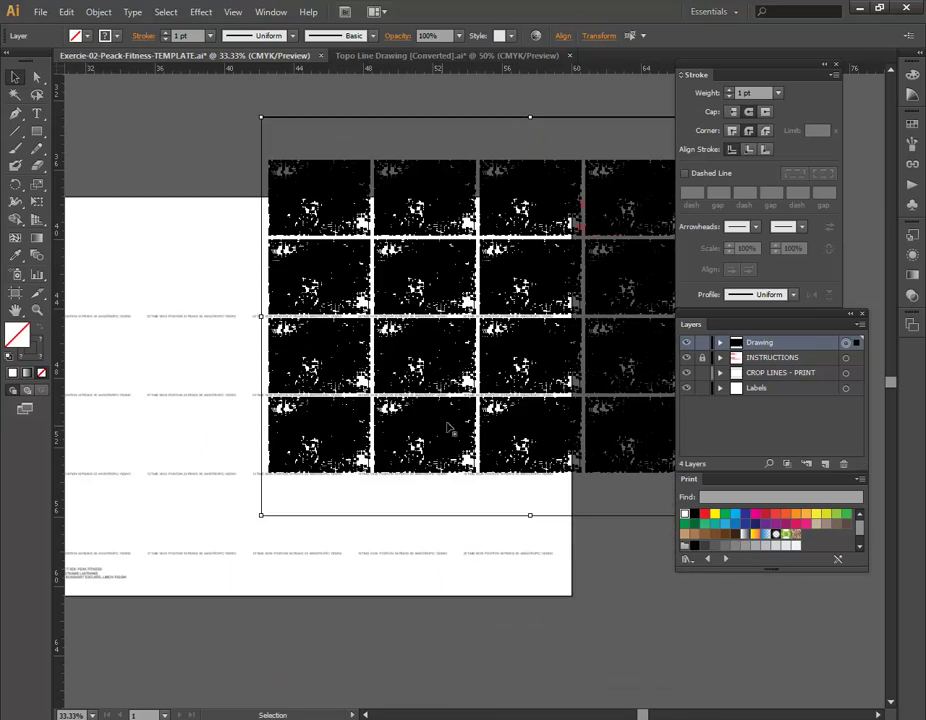
drag(314, 585, 457, 533)
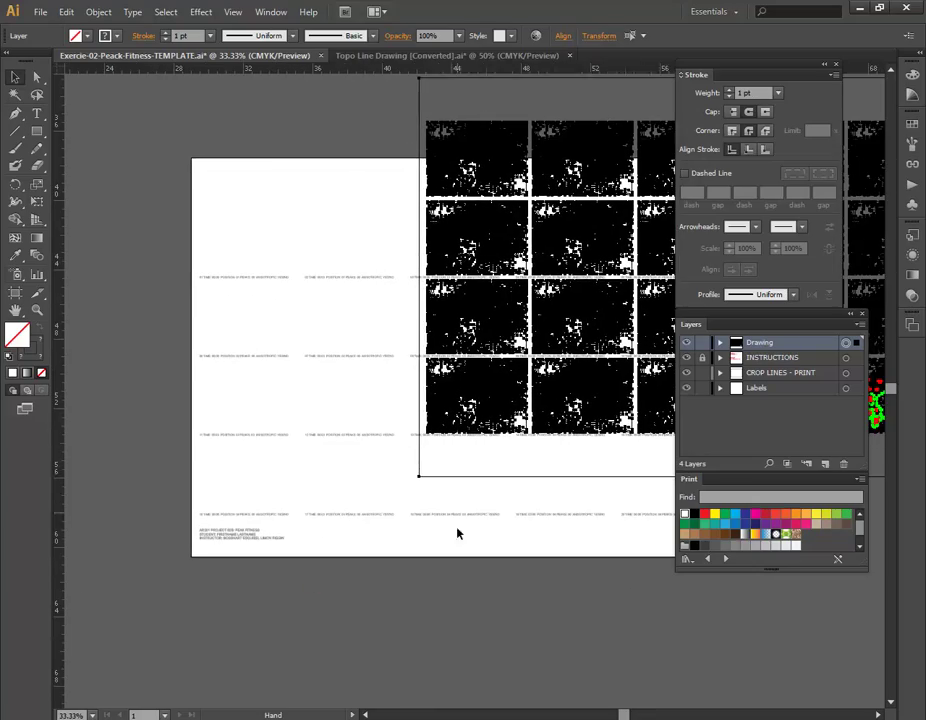
mouse_move(477, 481)
mouse_down()
mouse_move(374, 490)
mouse_move(252, 556)
mouse_move(265, 521)
mouse_move(205, 436)
mouse_up()
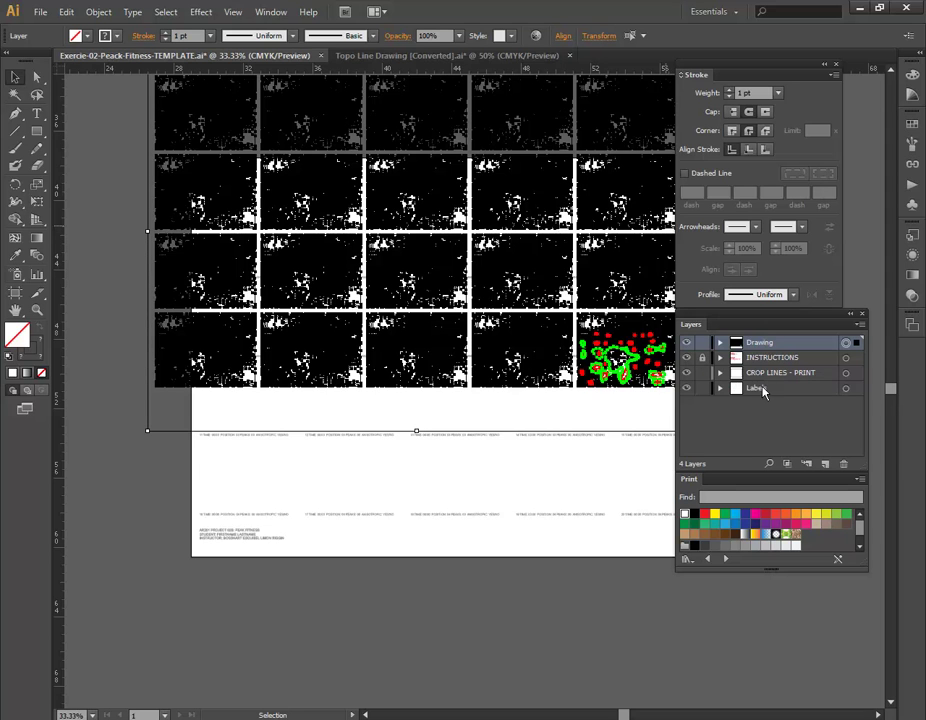
Select all the Drawing layer's artwork and move it so its outer rectangle's lower-left corner snaps to the artboard's lower-left corner
click(845, 373)
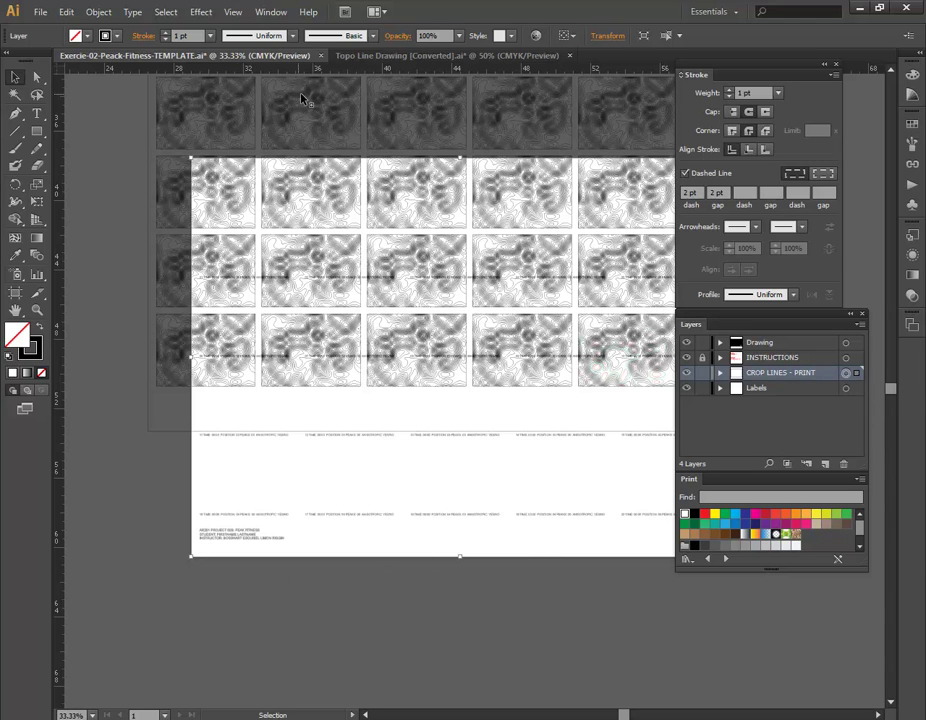
click(847, 346)
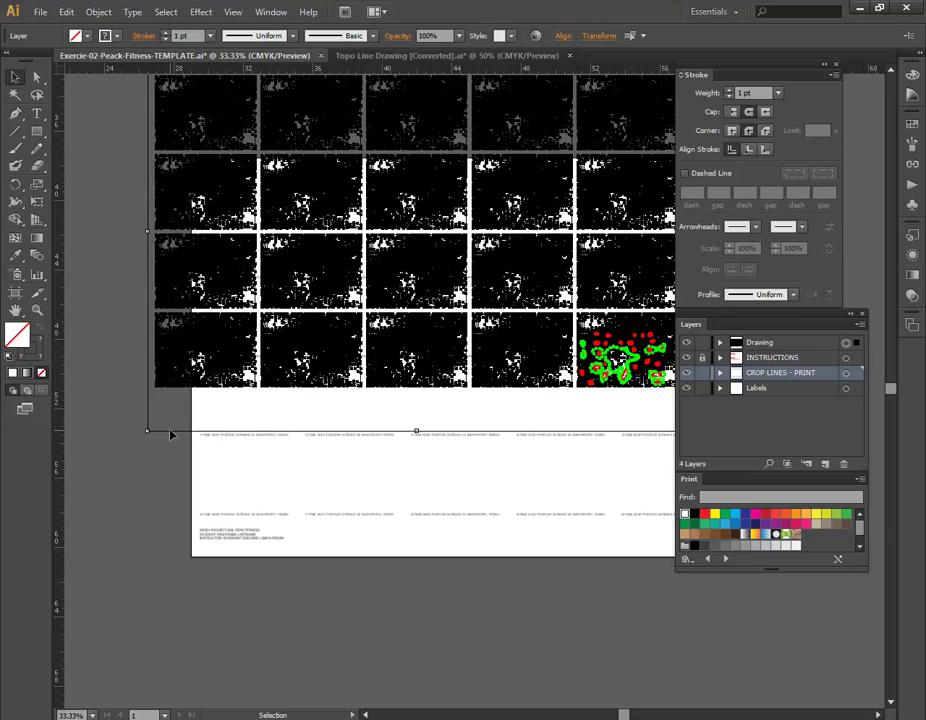
drag(174, 432, 212, 561)
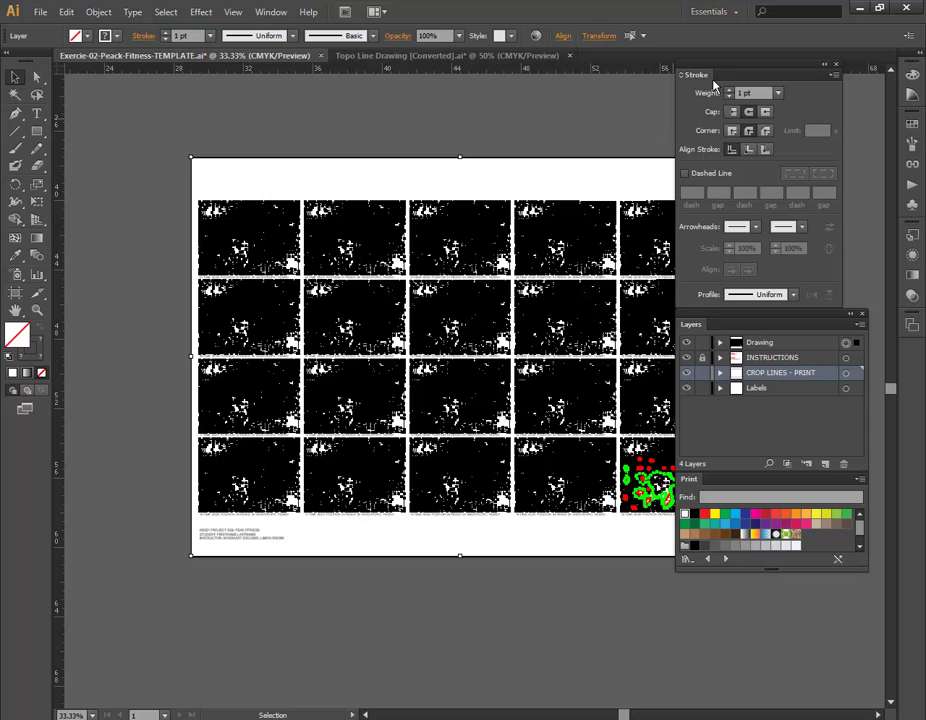
Move the Stroke panel off the sheet, then narrow the Layers panel and place it below so the artboard is uncovered
mouse_move(744, 68)
mouse_down()
mouse_move(785, 87)
mouse_move(787, 72)
mouse_move(781, 79)
mouse_up()
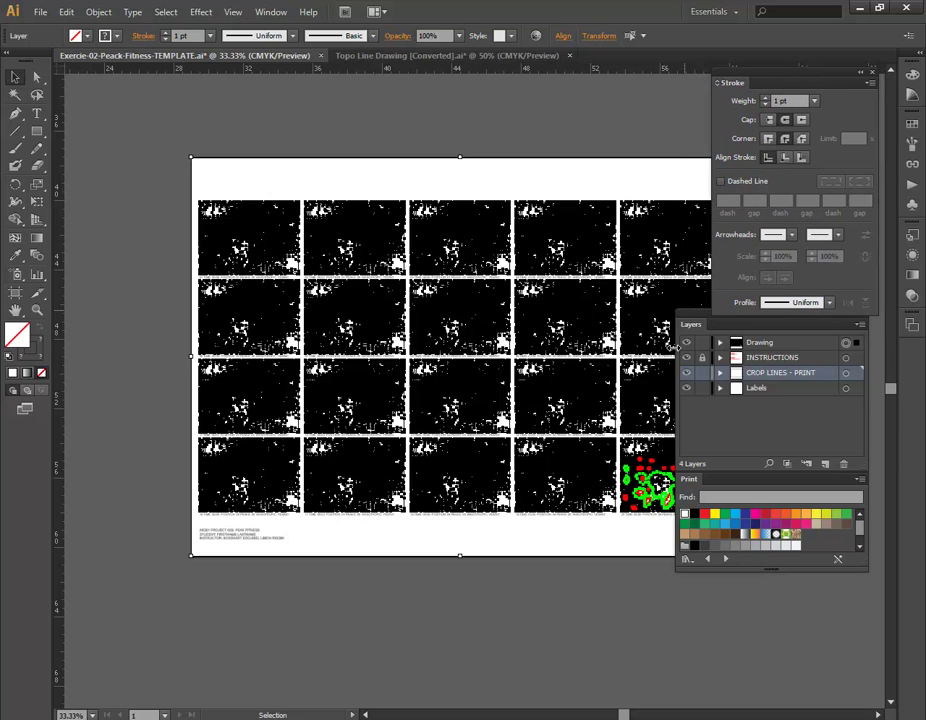
drag(677, 355, 710, 355)
drag(761, 320, 742, 316)
Deselect the artwork and inspect how the bottom row of contour cells lines up with its text labels, through cell 20
click(312, 606)
drag(447, 533, 389, 515)
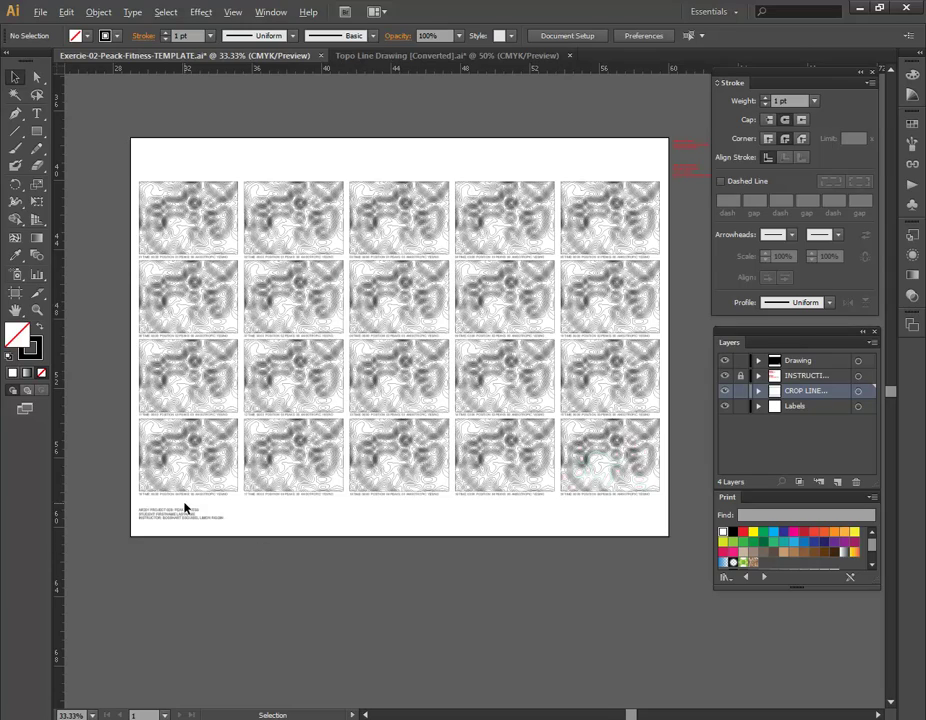
alt+scroll(186, 502, up, 4)
drag(647, 438, 325, 600)
drag(704, 621, 393, 614)
drag(614, 616, 533, 618)
drag(626, 607, 380, 610)
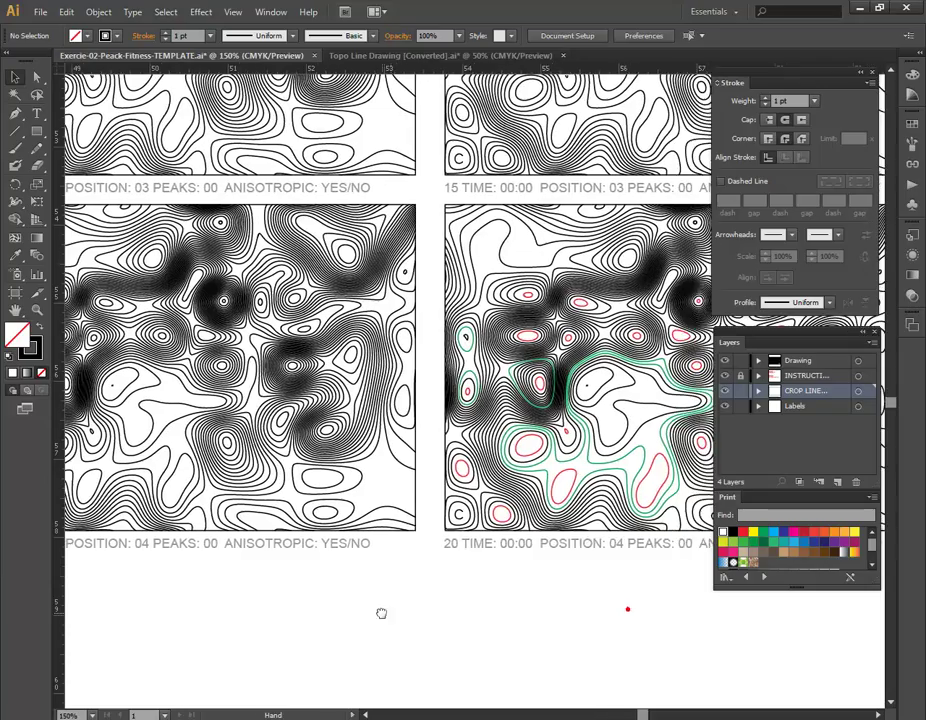
drag(587, 610, 407, 604)
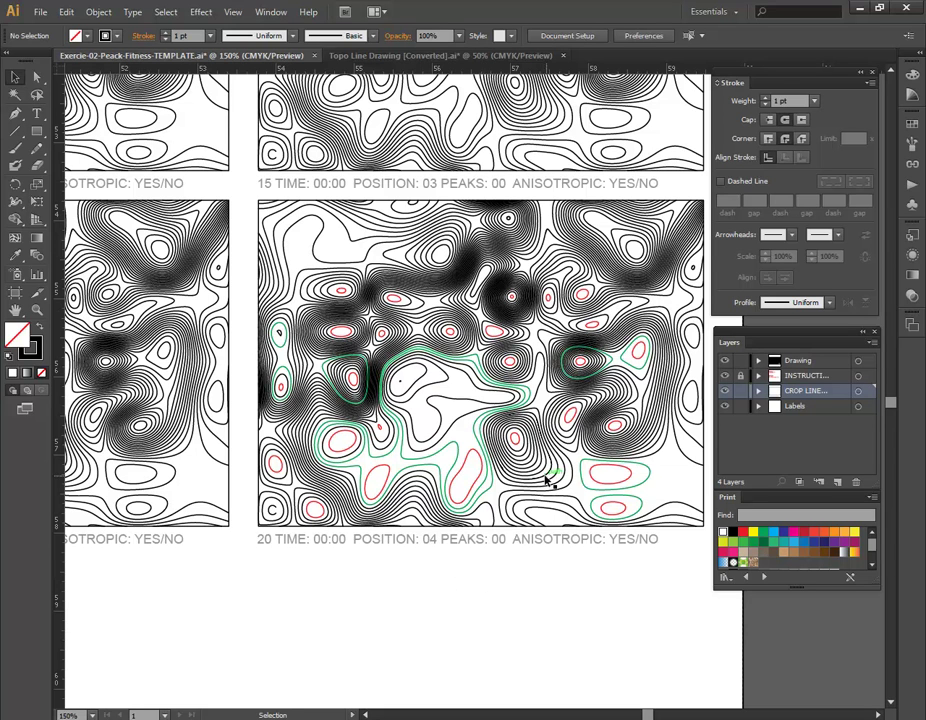
Expand the Drawing layer's sublayers and widen the Layers panel enough to read their full names
click(759, 361)
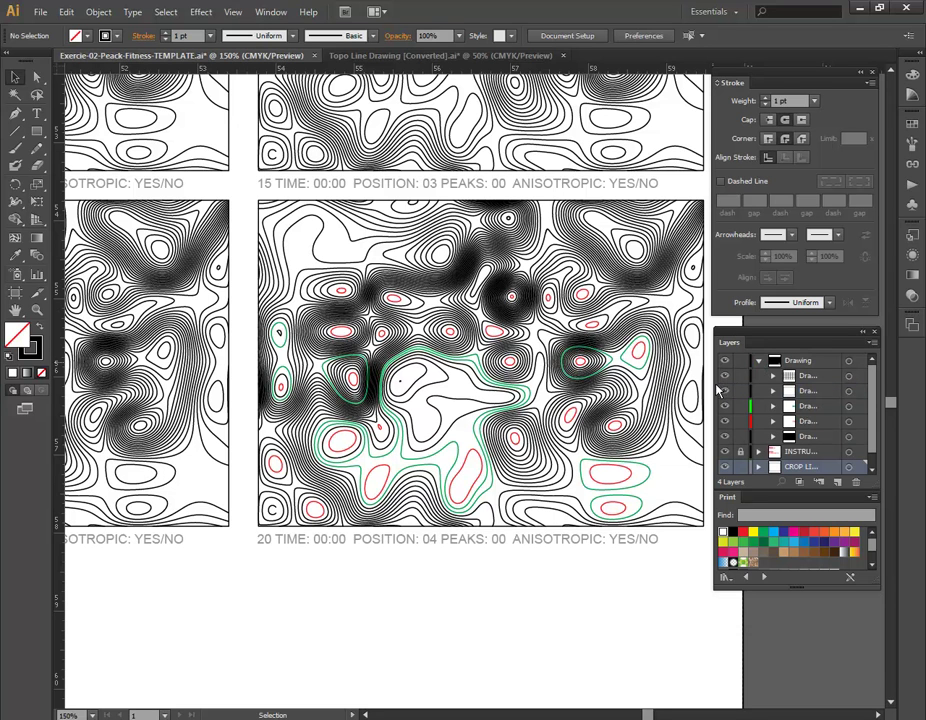
drag(715, 388, 641, 390)
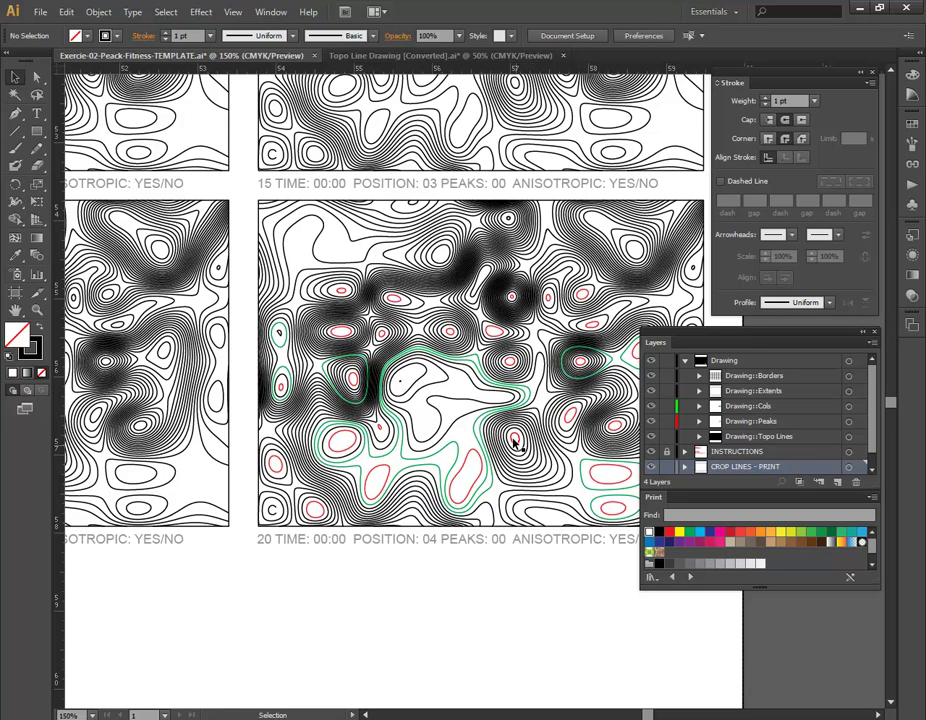
scroll(473, 593, right, 5)
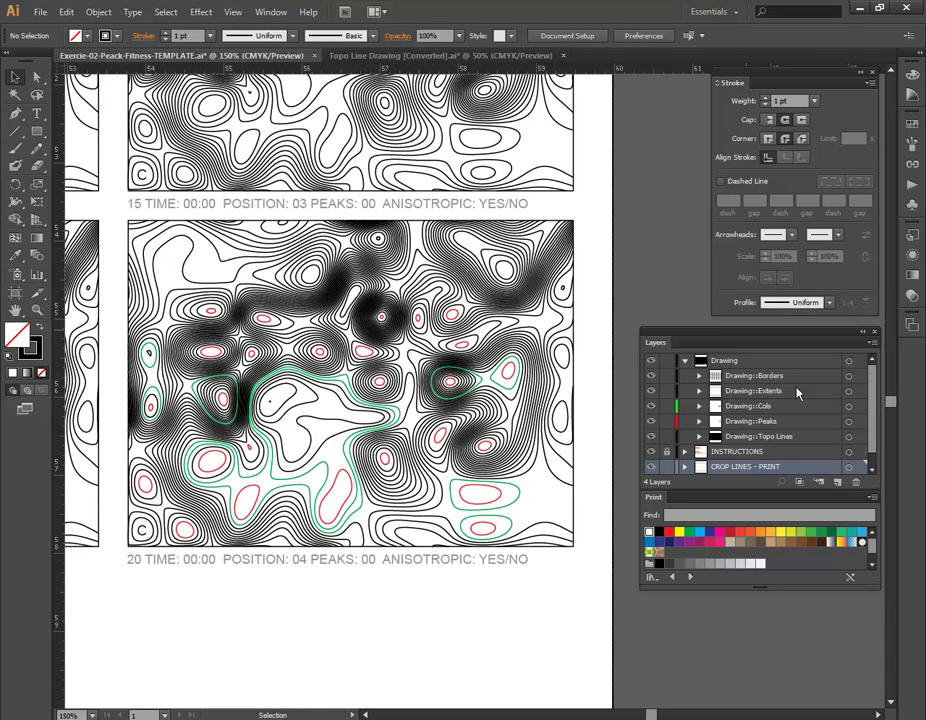
Set the stroke weight of all artwork on the Drawing::Borders sublayer to 0.5 pt and deselect it
click(849, 381)
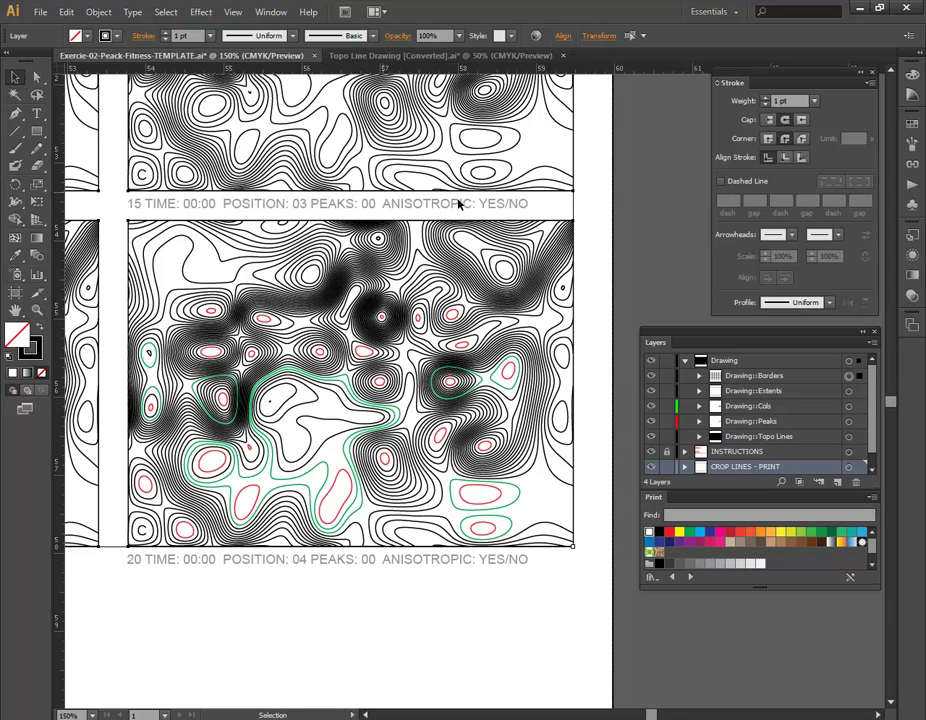
click(31, 350)
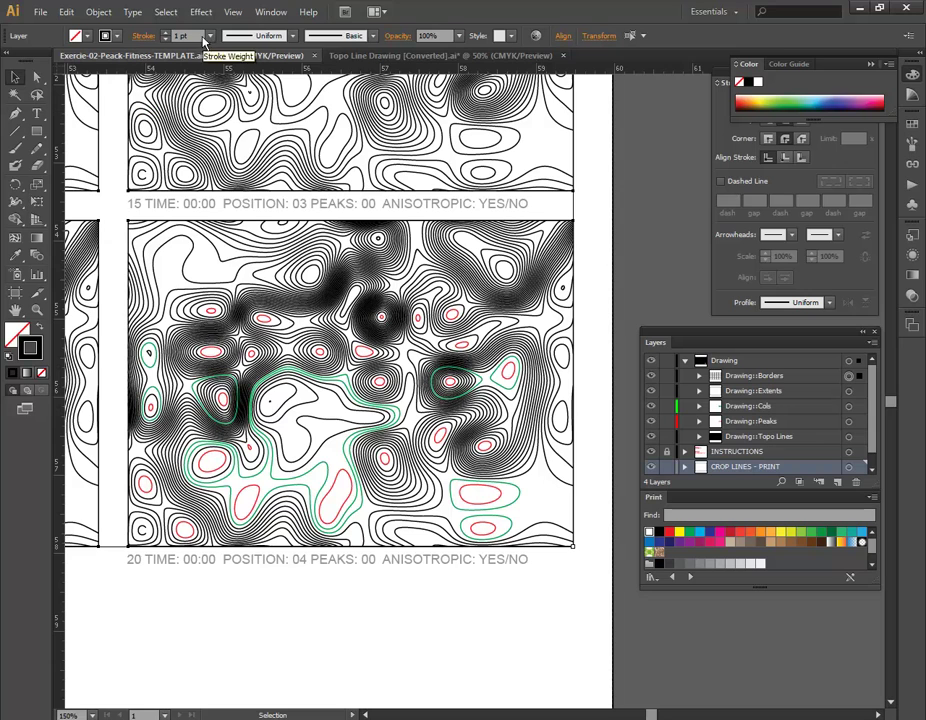
click(209, 38)
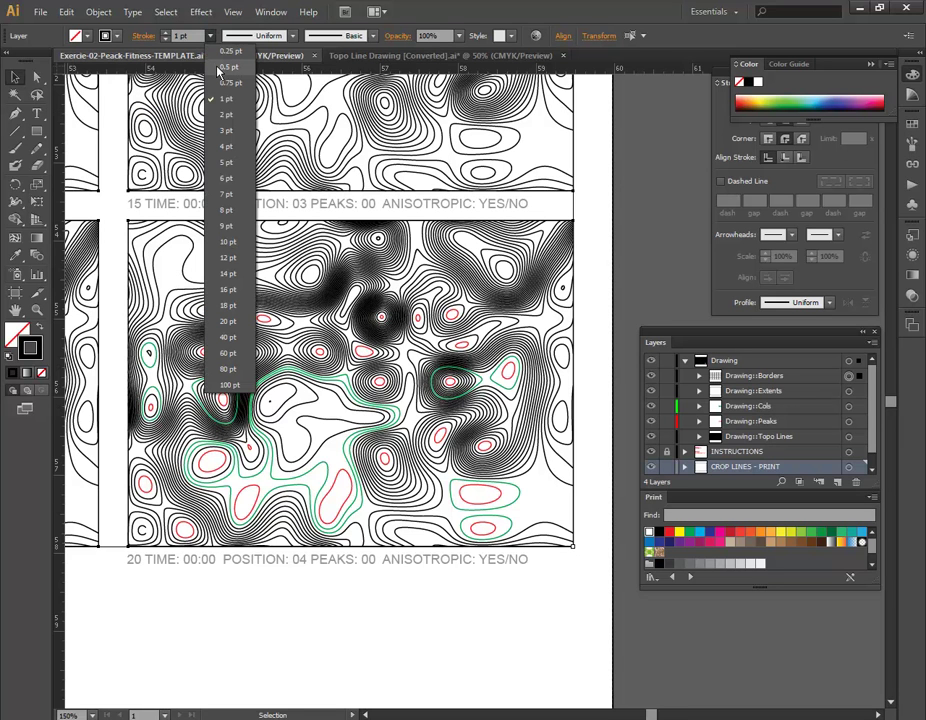
click(219, 67)
click(612, 194)
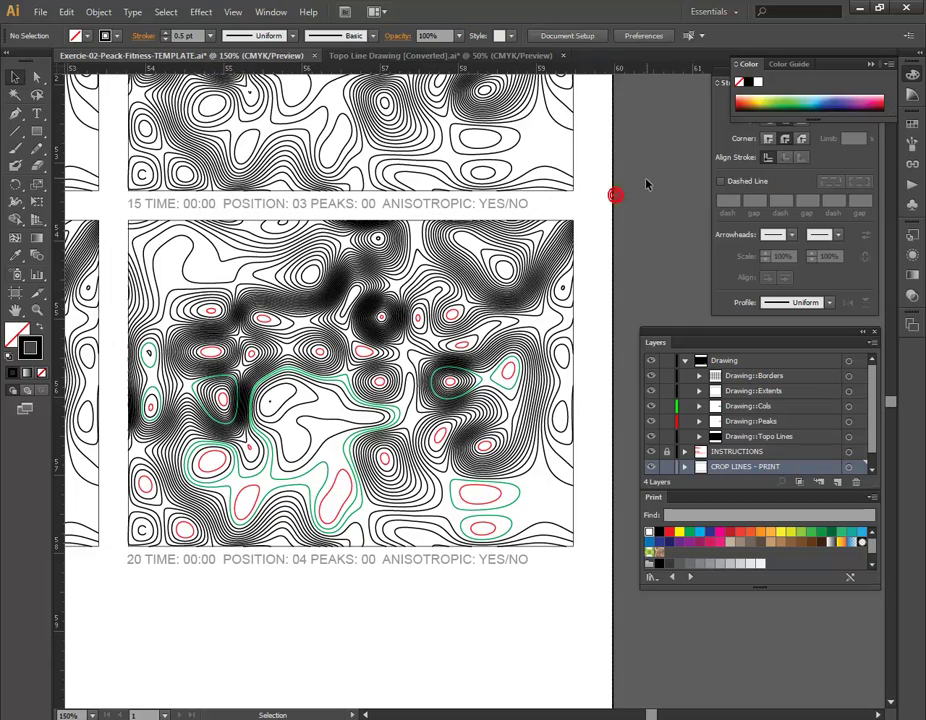
Unlock the INSTRUCTIONS layer and add the line "BORDERS: .5 PT STROKE" directly below the "LINE TYPES AND WEIGHTS:" heading
drag(649, 172, 453, 562)
drag(533, 298, 486, 422)
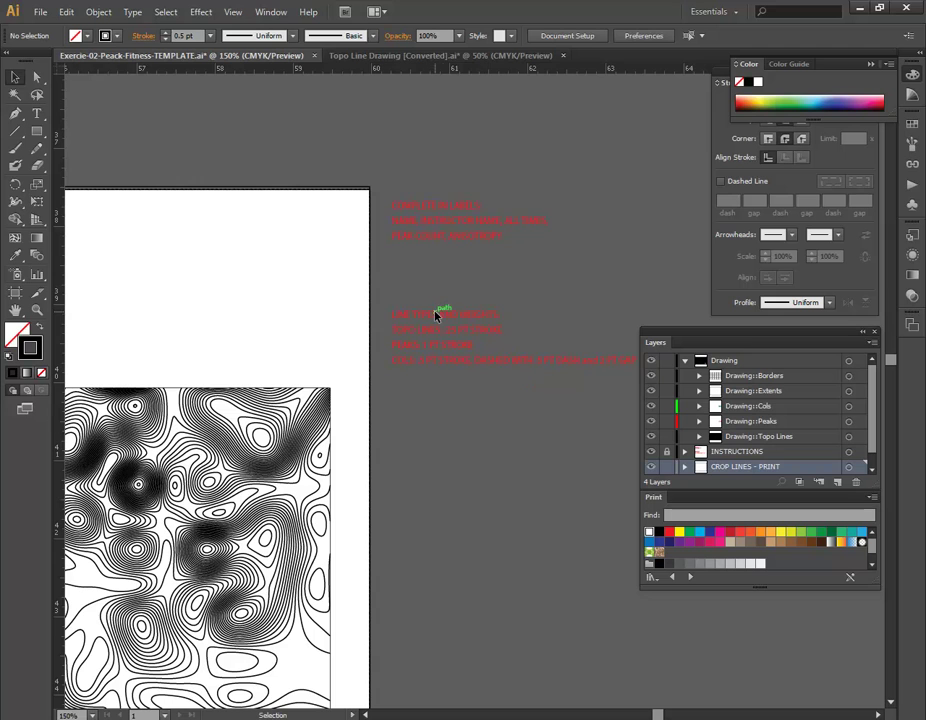
alt+scroll(490, 329, up, 2)
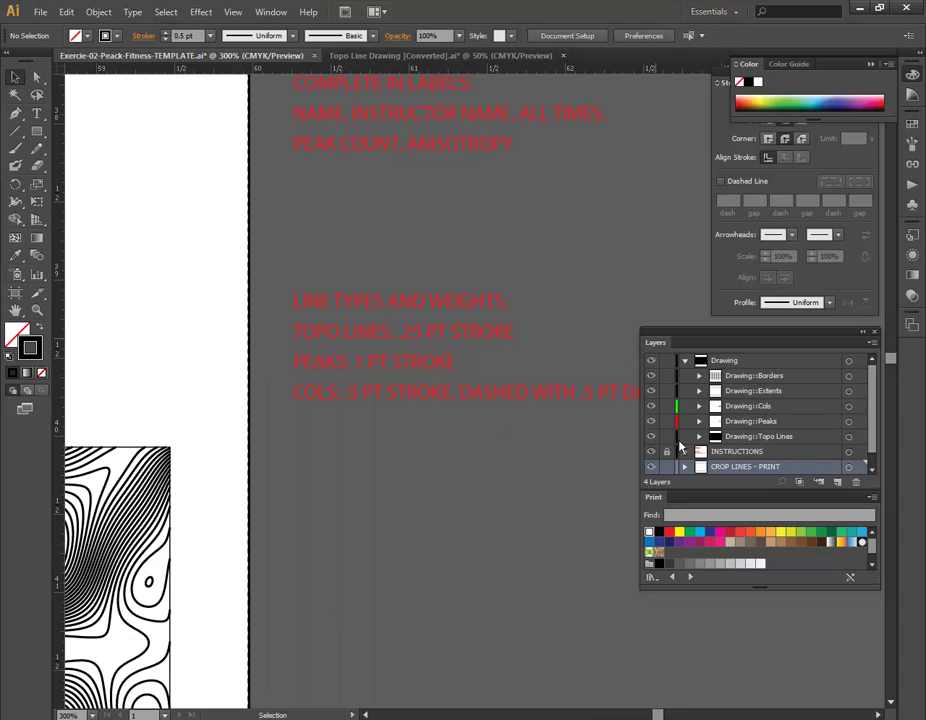
click(651, 452)
double_click(413, 302)
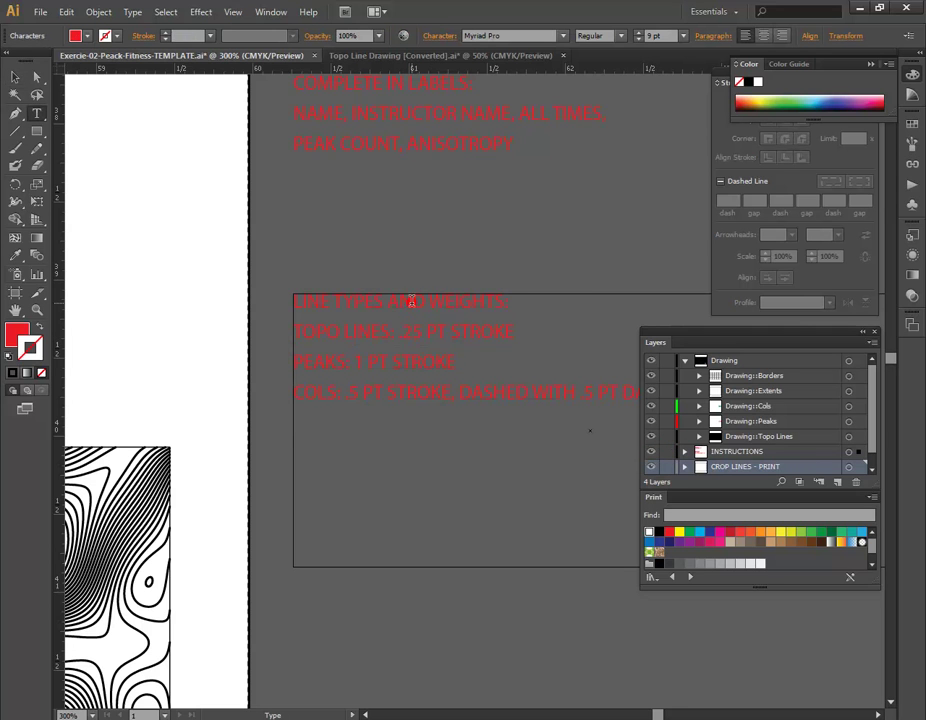
click(517, 302)
key(Return)
text(BORDERS: .5 PT STROKE)
click(15, 76)
click(396, 230)
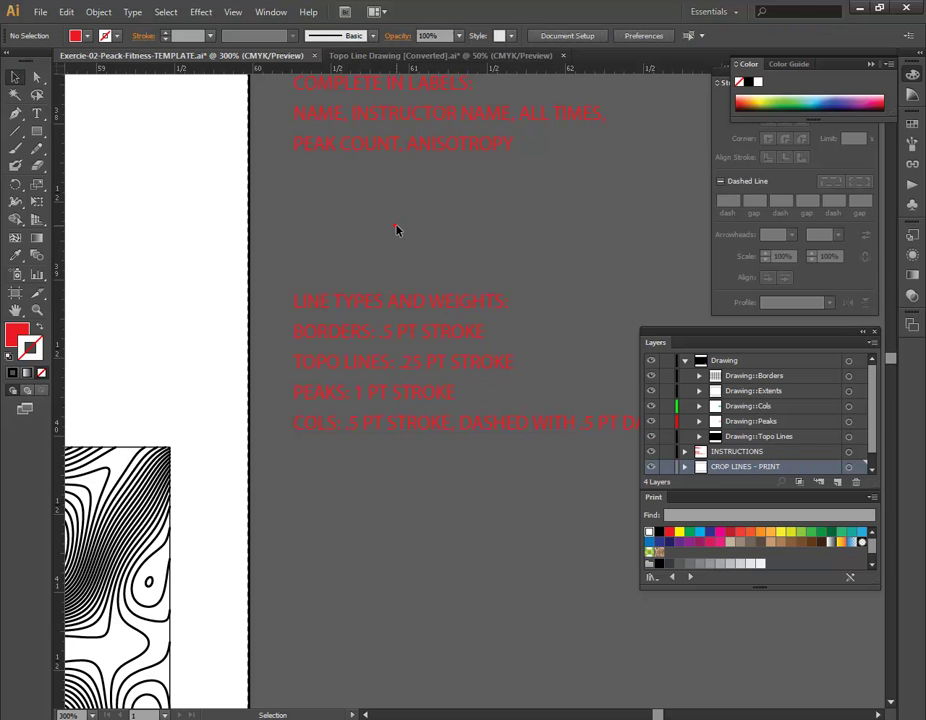
Hide the Drawing::Extents sublayer
alt+scroll(398, 228, down, 5)
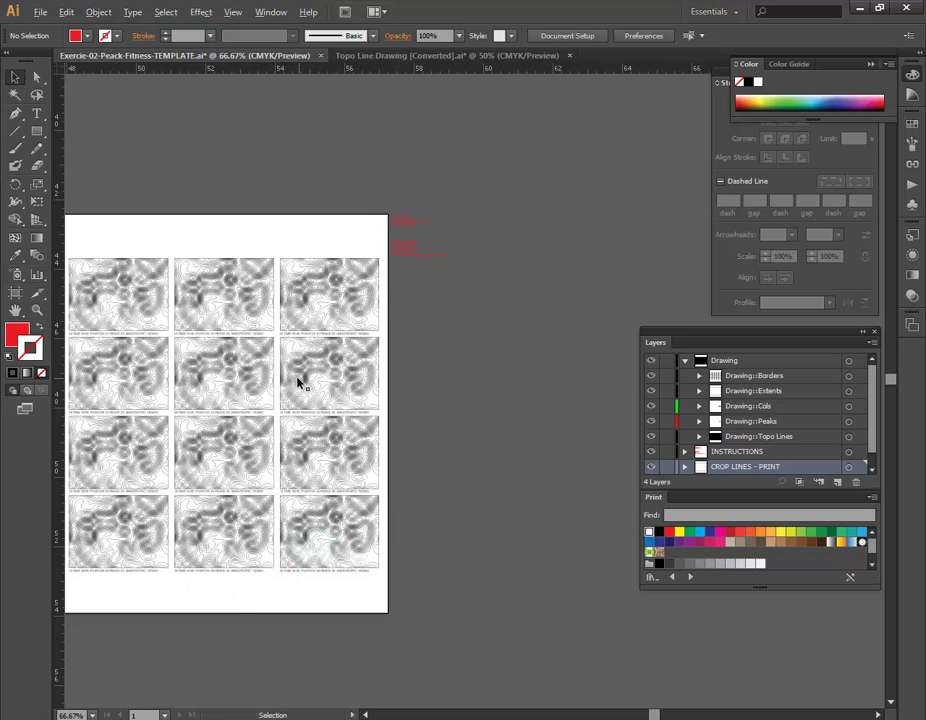
alt+scroll(302, 378, up, 2)
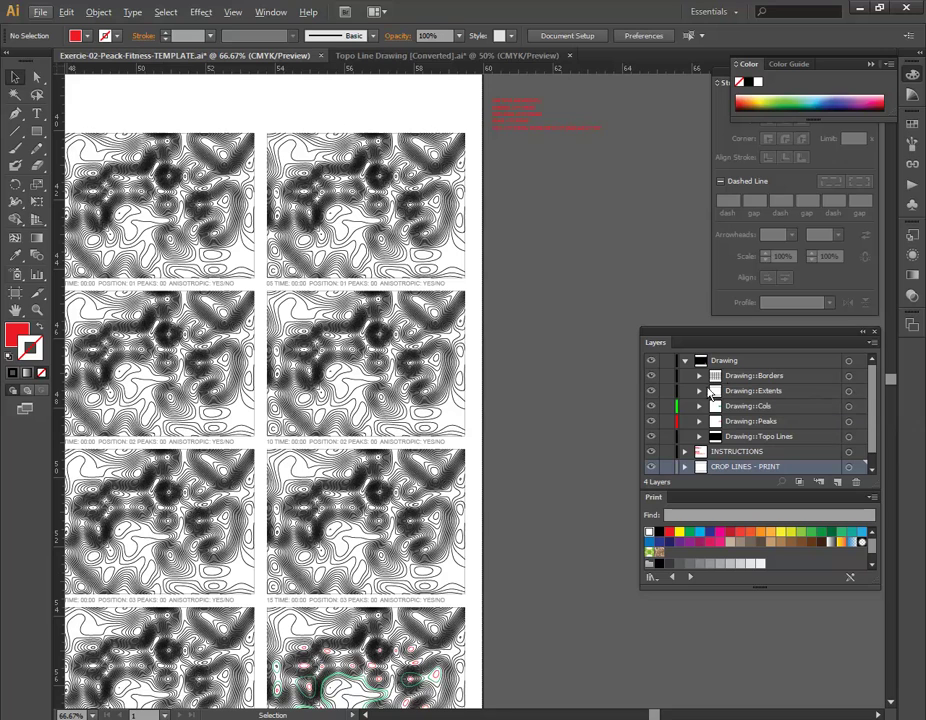
click(651, 400)
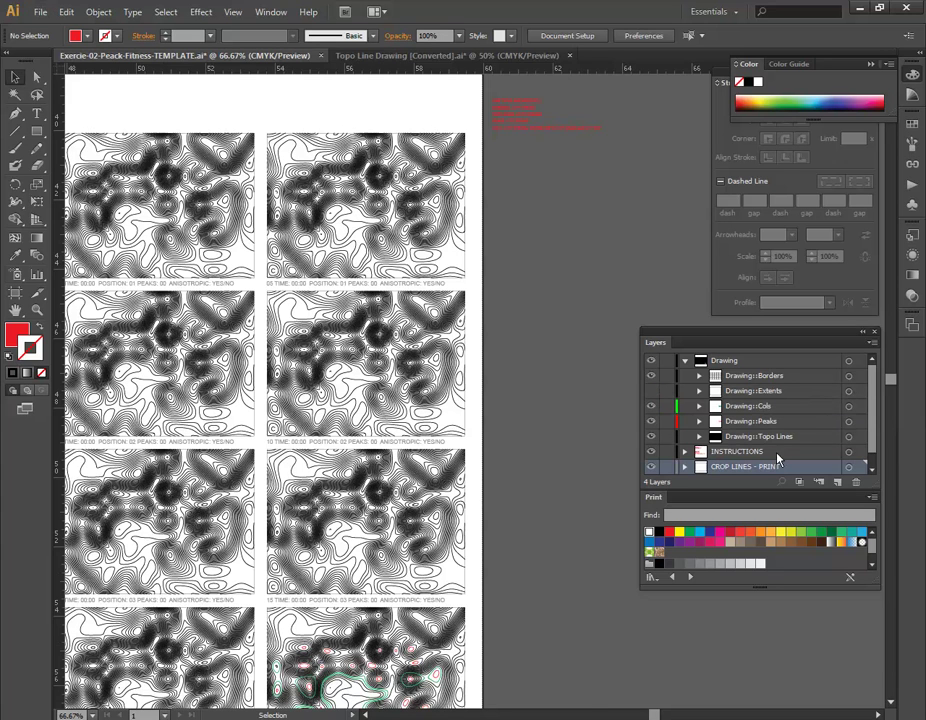
Examine which contour paths in cell 20 belong to the Drawing::Cols and Drawing::Topo Lines sublayers
click(849, 406)
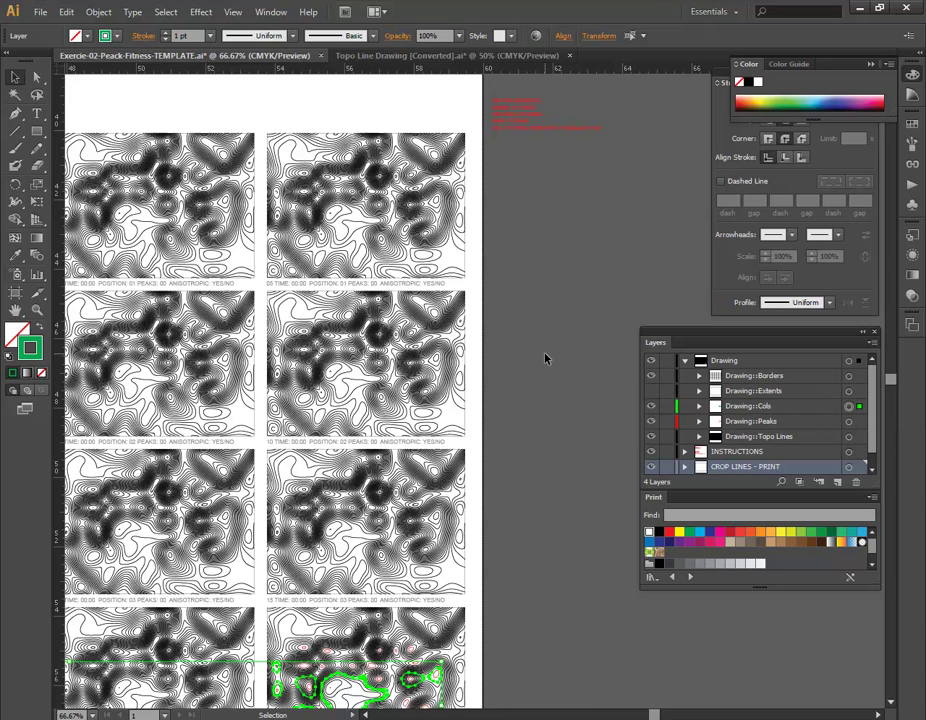
alt+scroll(545, 348, down, 3)
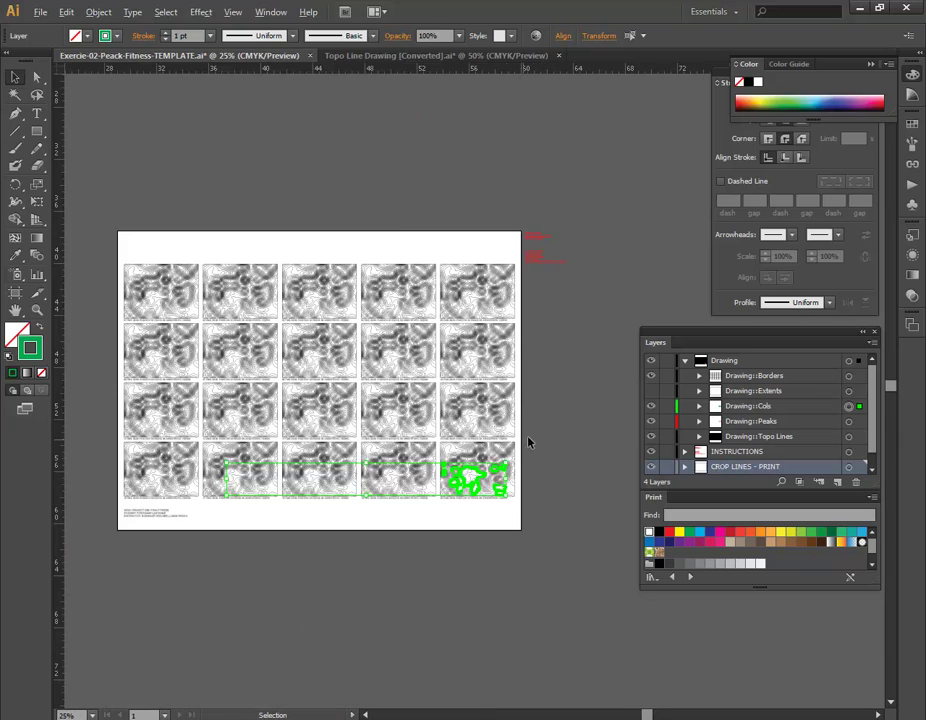
alt+scroll(491, 461, up, 5)
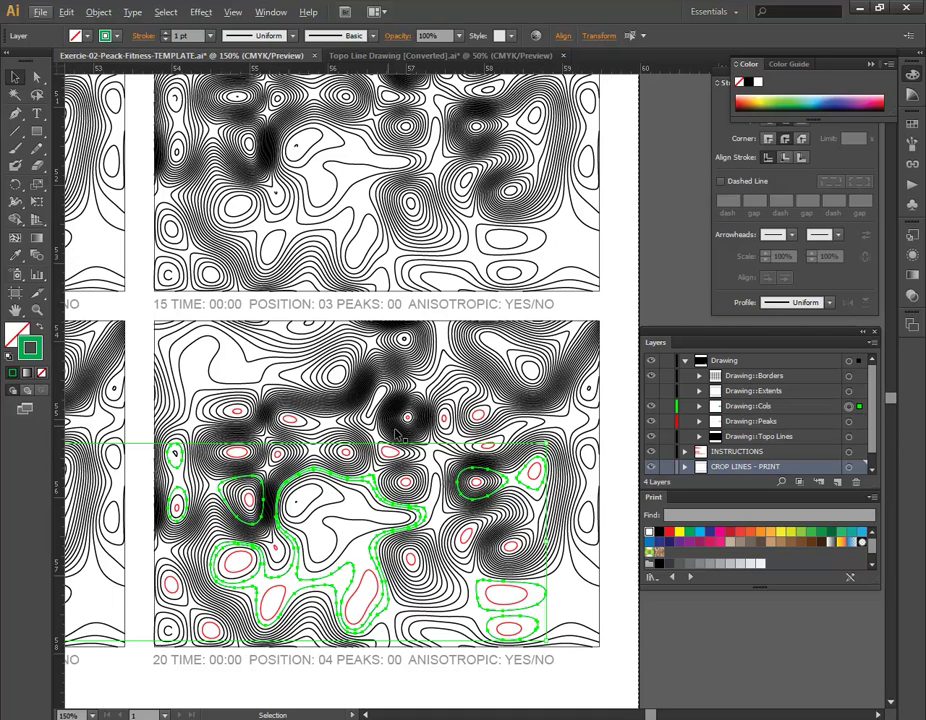
click(699, 407)
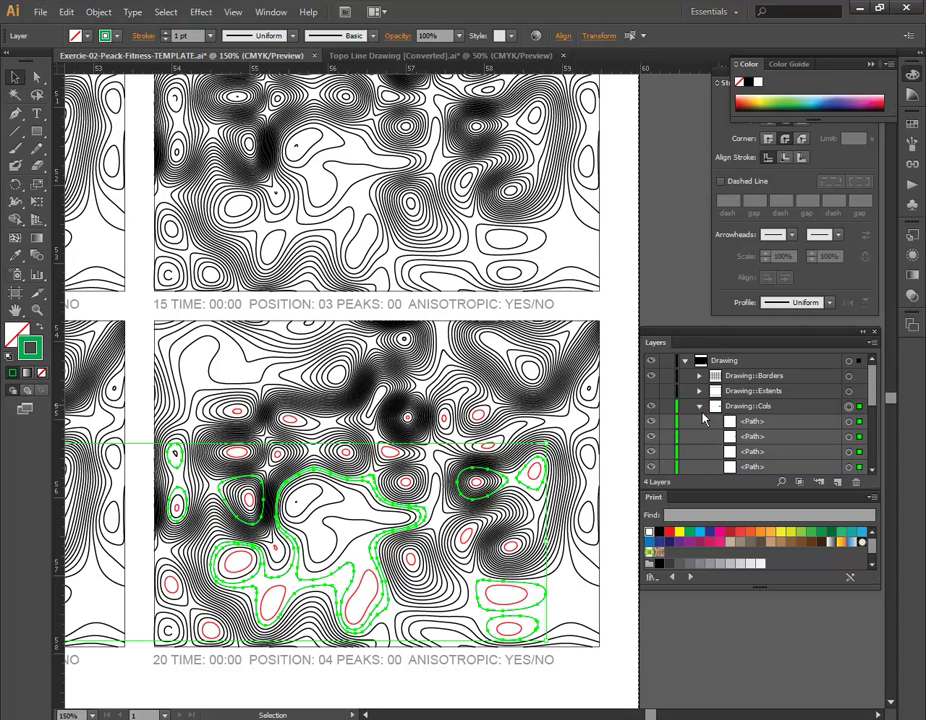
click(700, 408)
scroll(700, 410, down, 1)
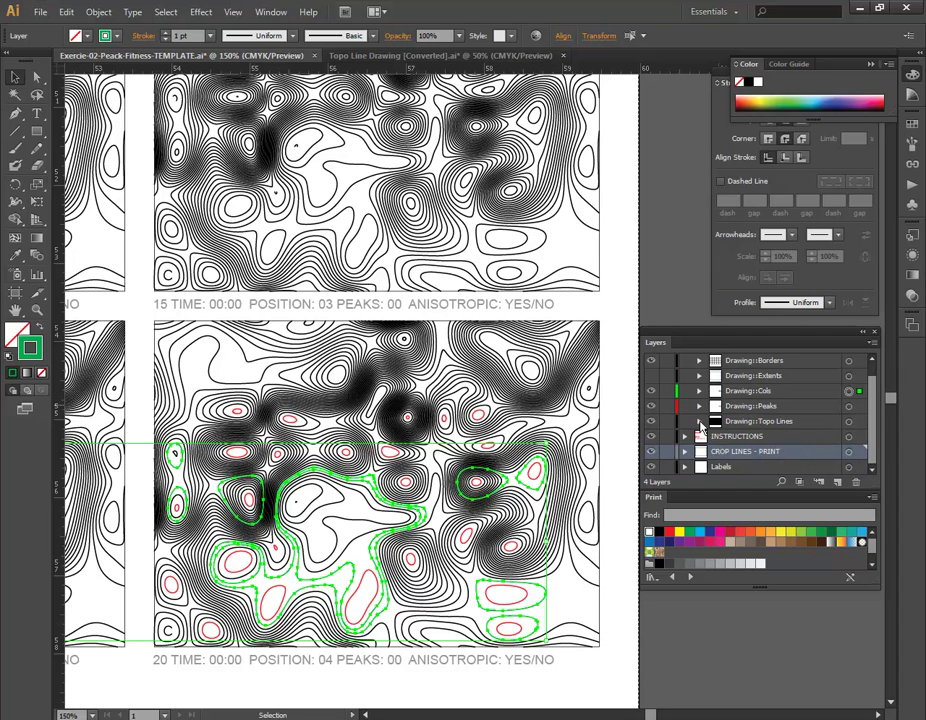
click(700, 421)
click(382, 366)
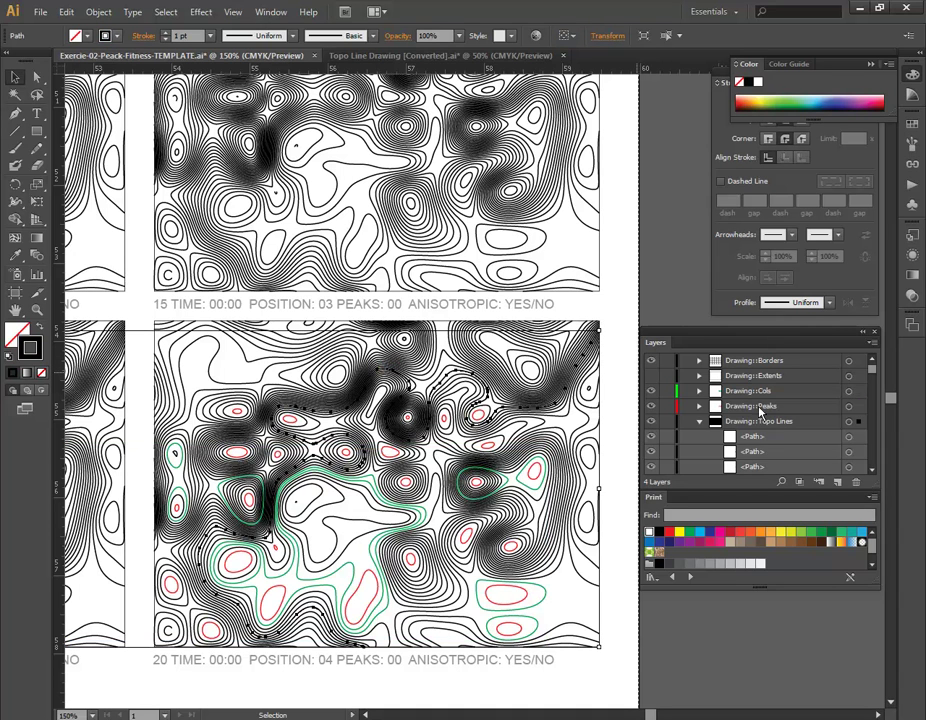
scroll(848, 440, down, 3)
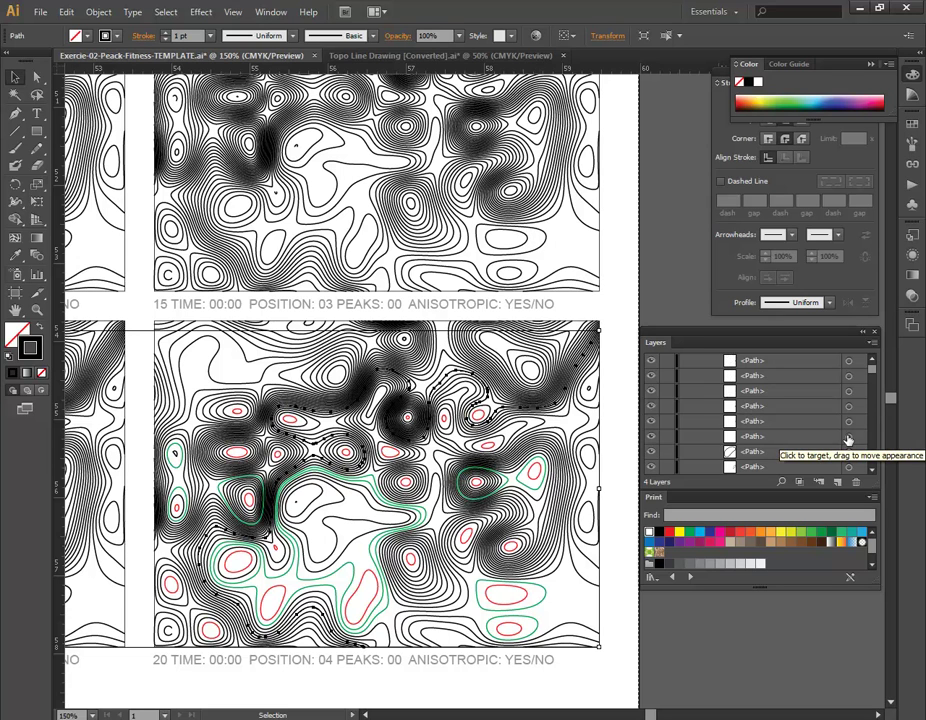
scroll(848, 440, up, 5)
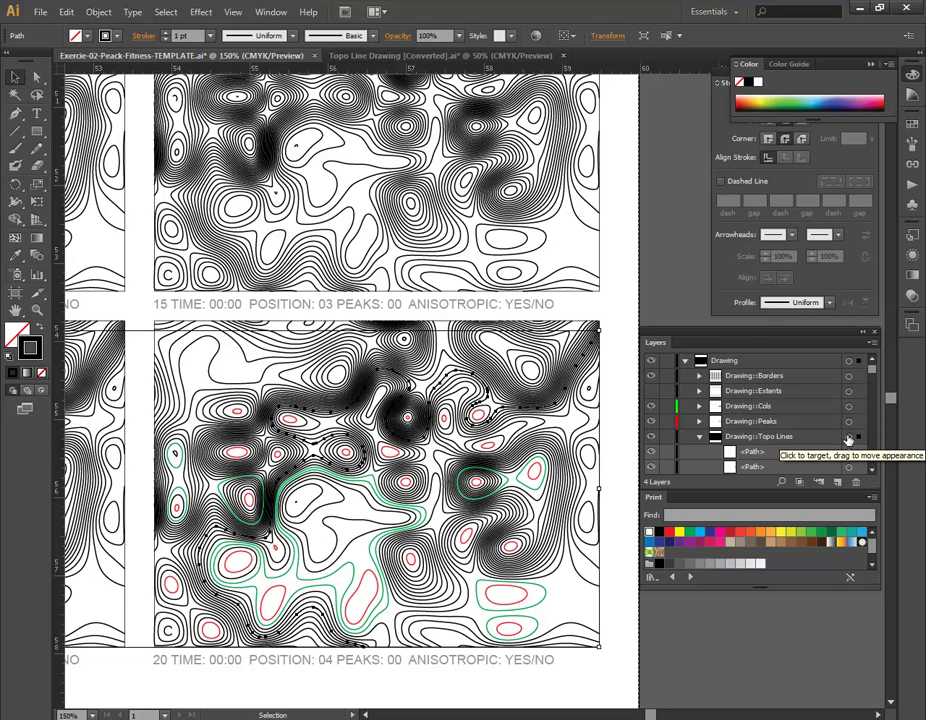
click(700, 436)
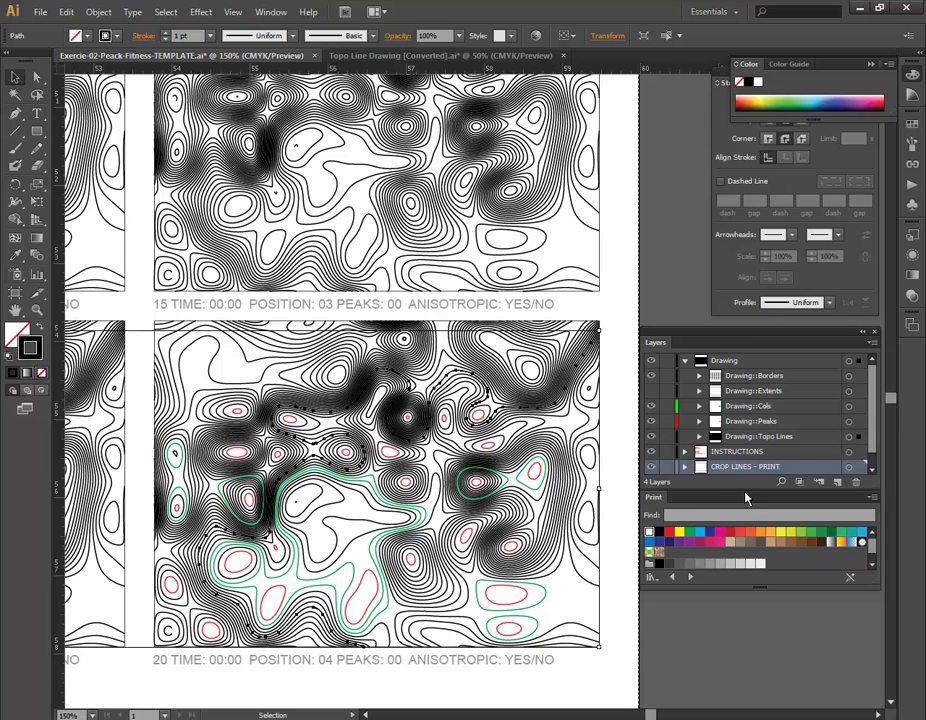
Separate the Print swatches from the Layers panel, lengthen the Layers panel to list every layer, and clear the selection
drag(727, 498, 739, 547)
drag(764, 489, 766, 572)
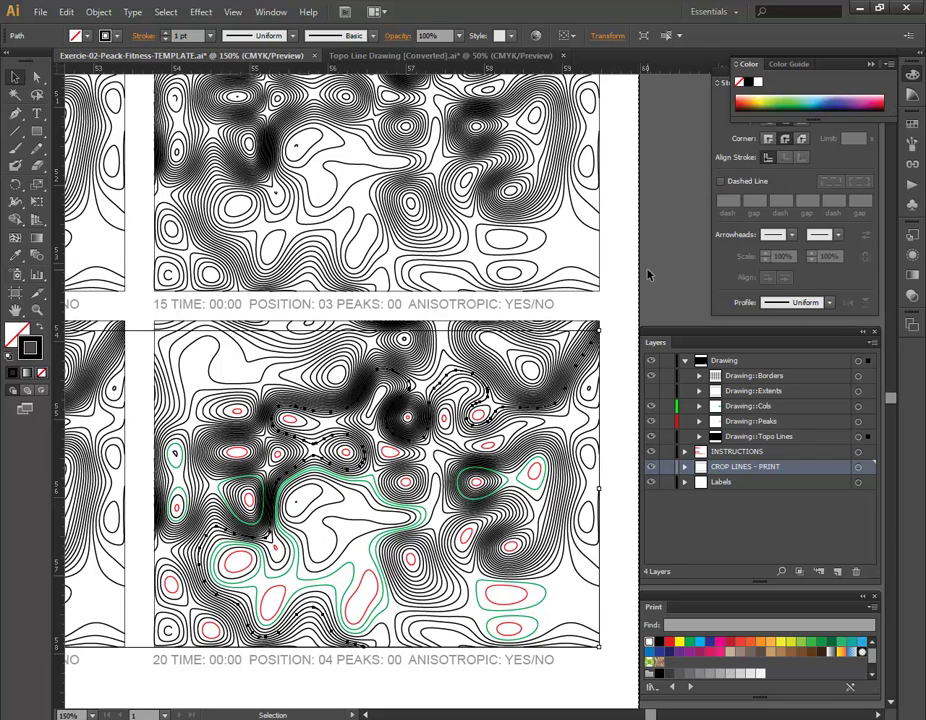
key(ctrl+shift+a)
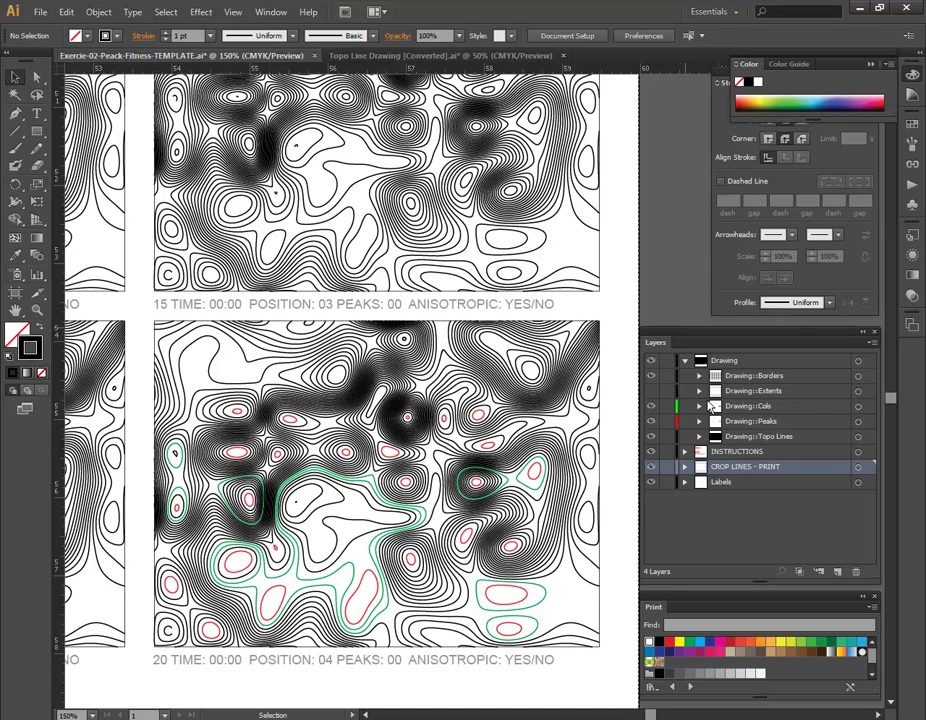
Set the stroke weight of the Drawing::Topo Lines sublayer to 0.25 pt and clear the selection
click(859, 407)
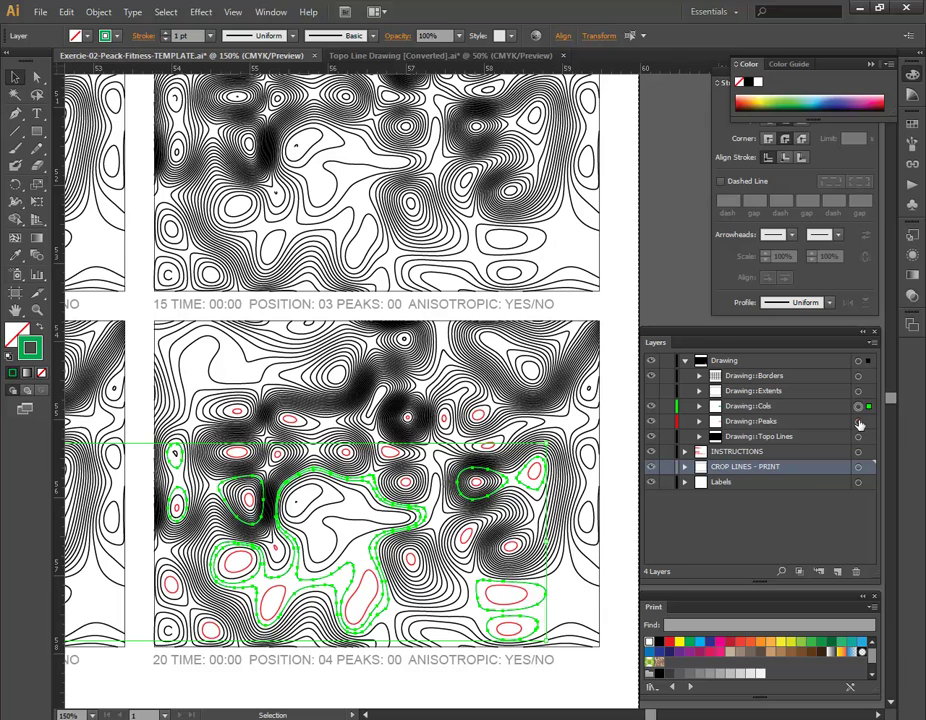
click(858, 422)
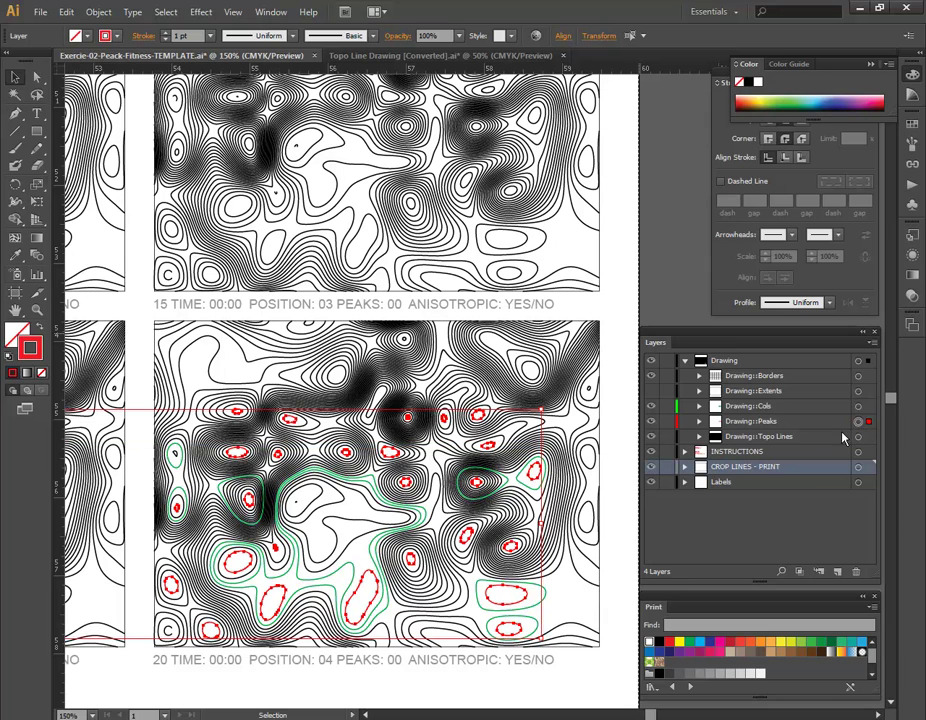
click(858, 437)
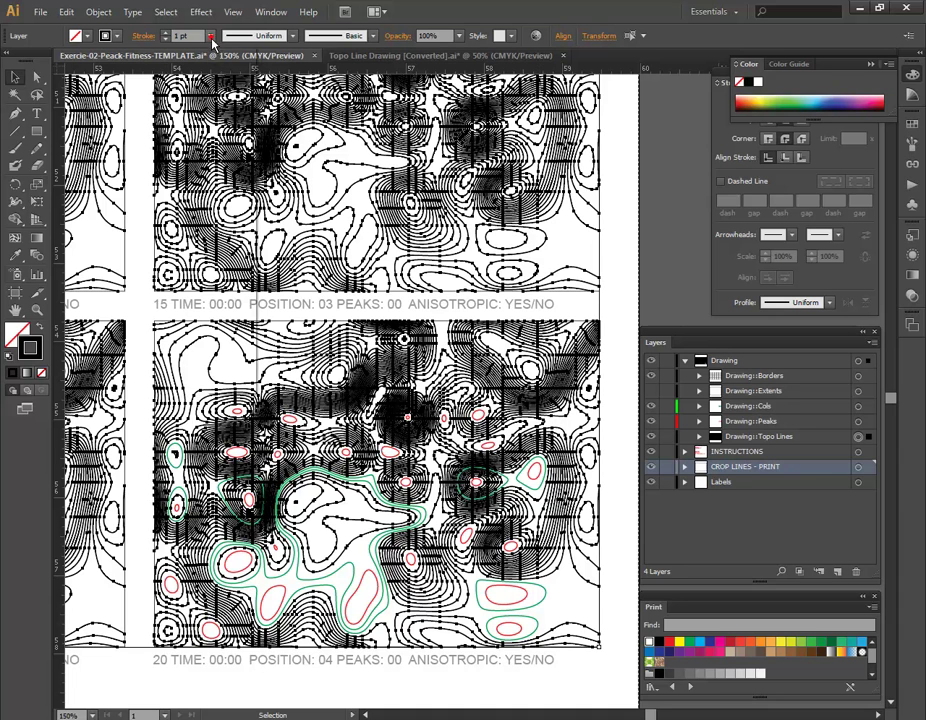
click(211, 36)
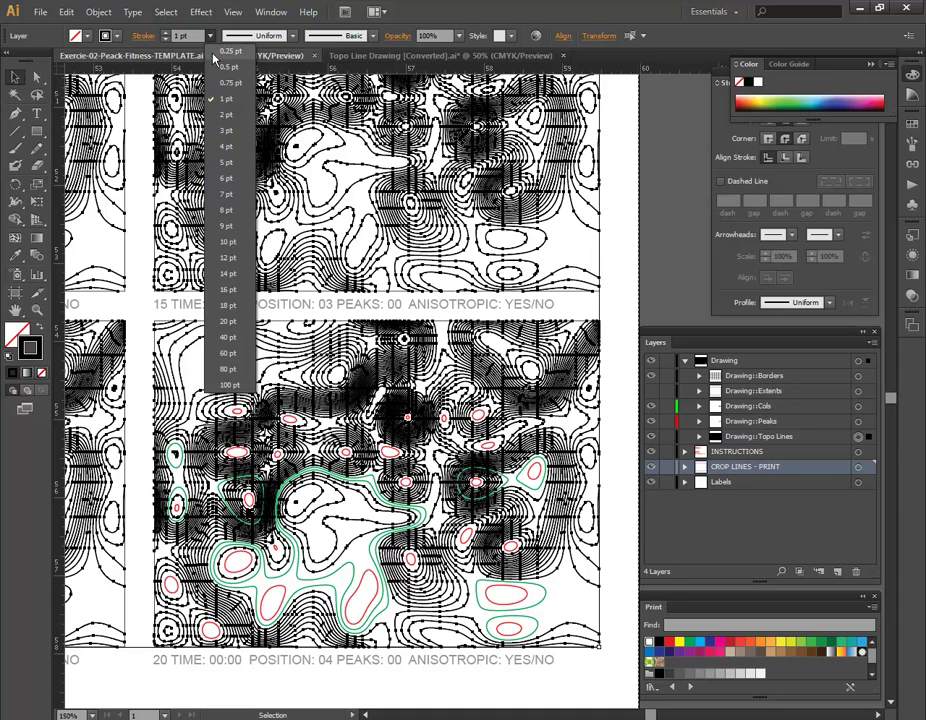
click(214, 52)
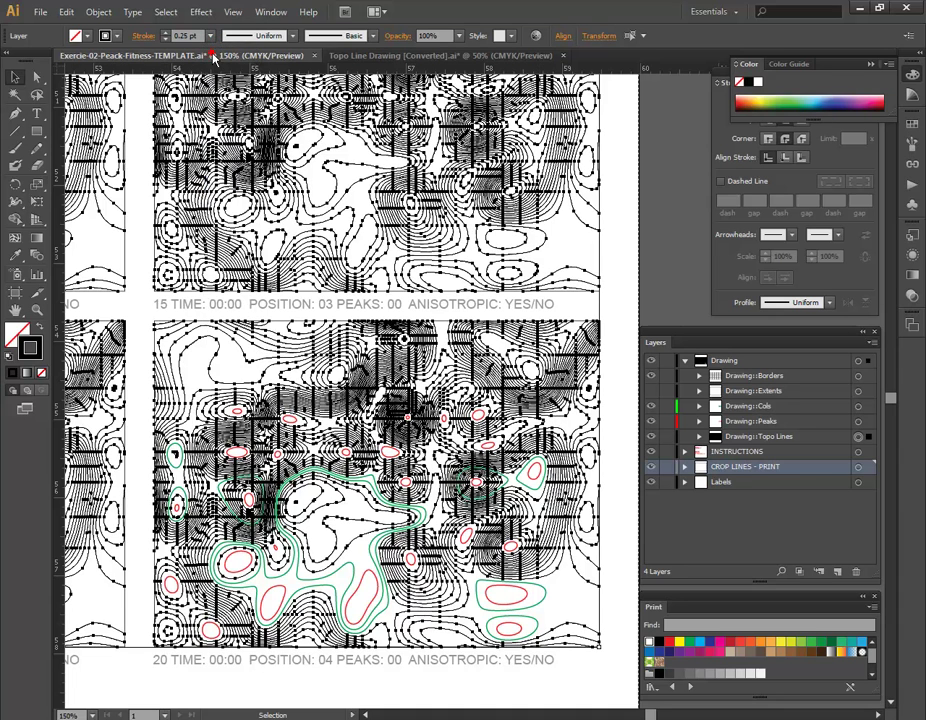
click(665, 207)
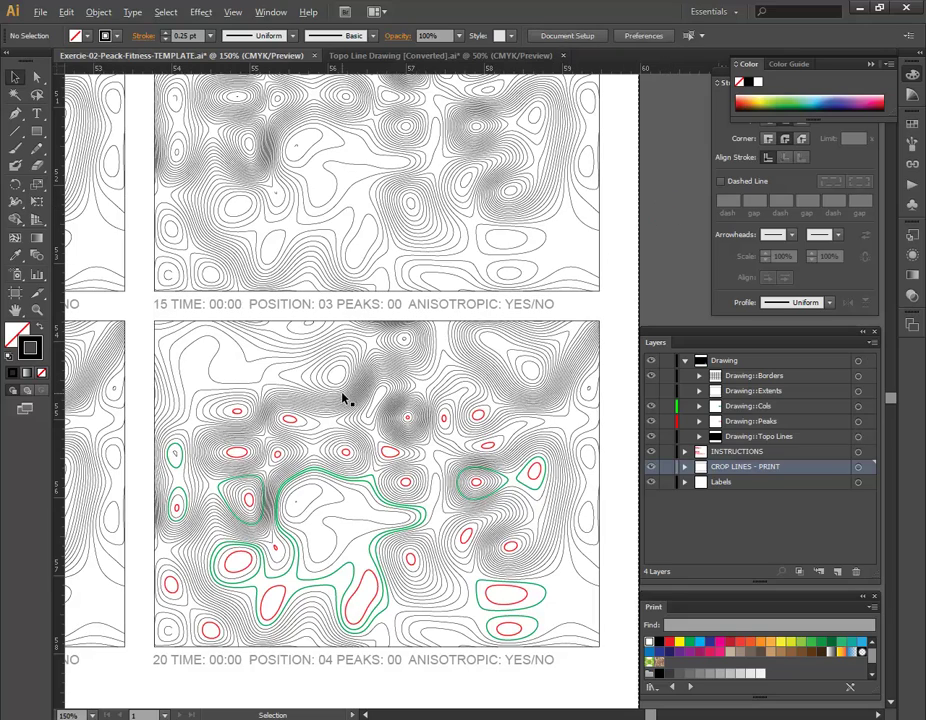
Check the line weight instructions beside the artboard and recolor the Drawing::Peaks sublayer's strokes black
alt+scroll(342, 398, up, 5)
alt+scroll(341, 401, down, 6)
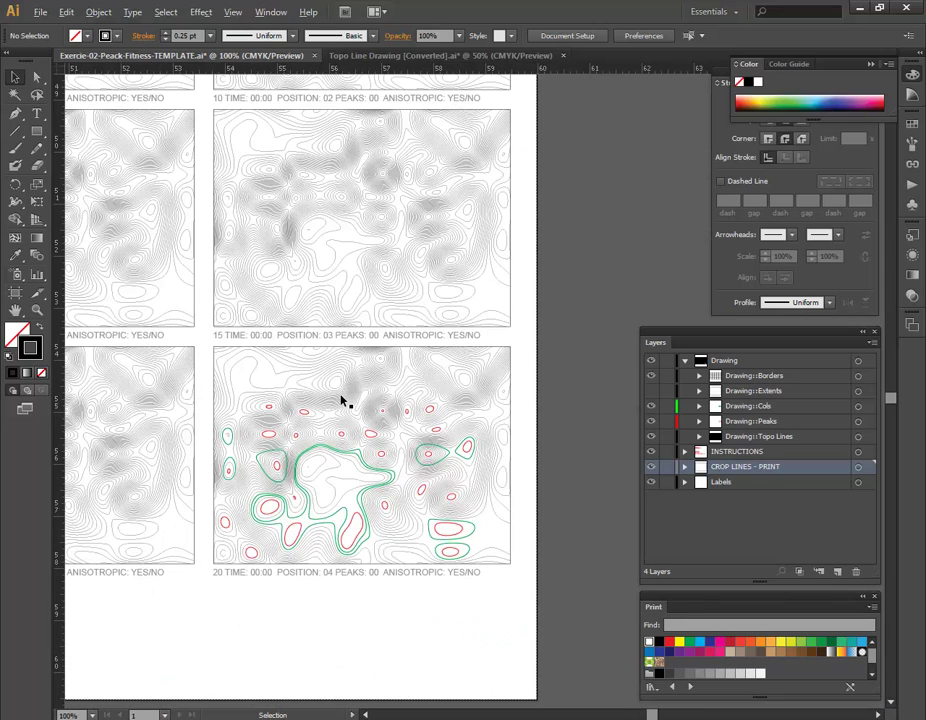
drag(589, 167, 544, 589)
drag(641, 322, 595, 530)
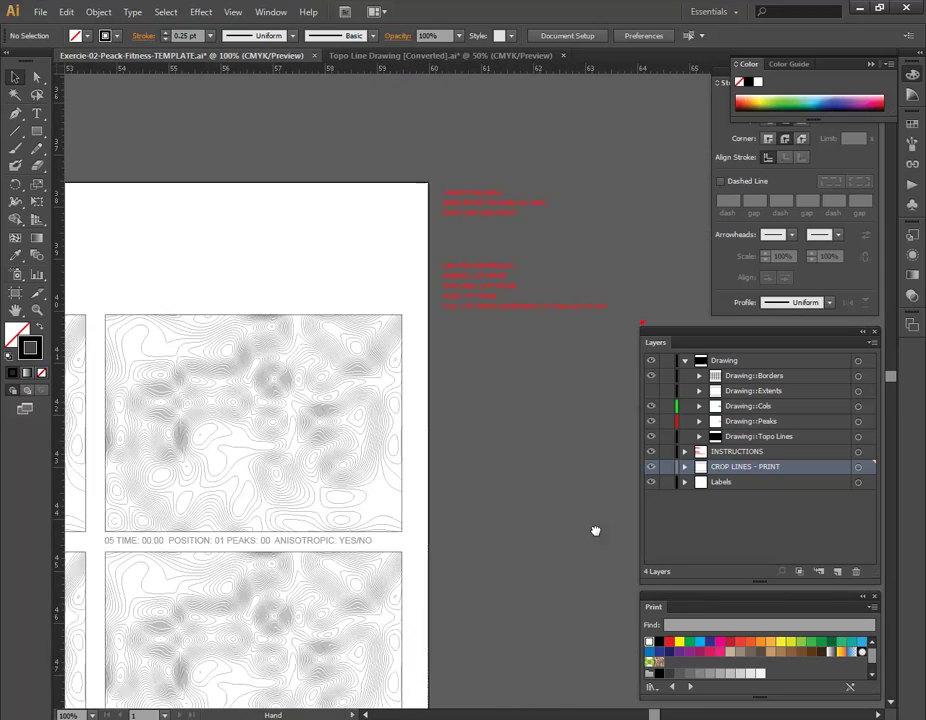
alt+scroll(490, 268, up, 4)
click(436, 453)
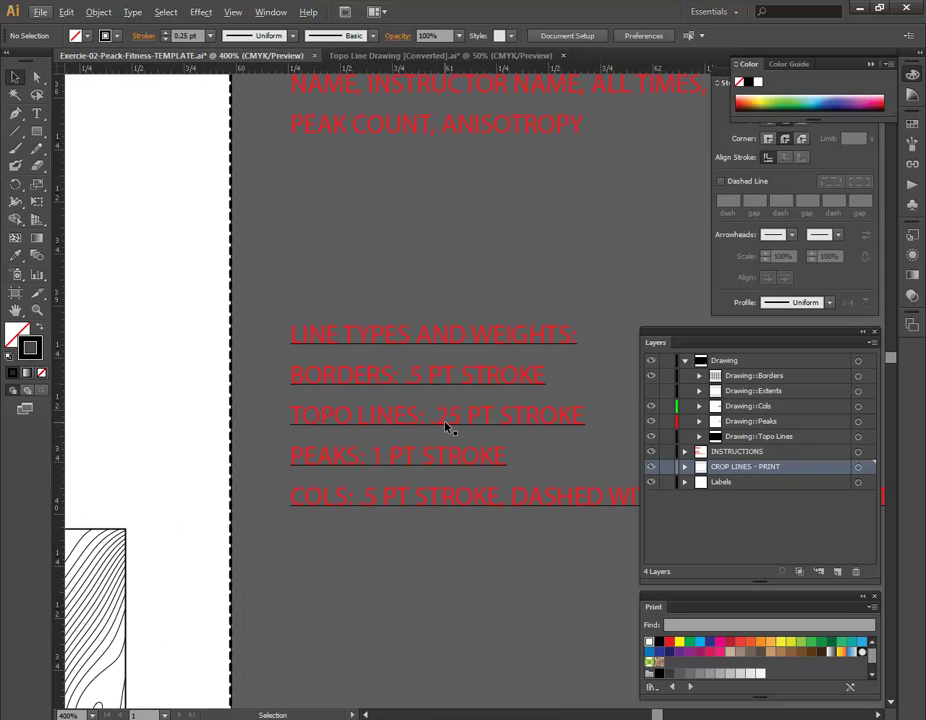
scroll(446, 428, down, 1)
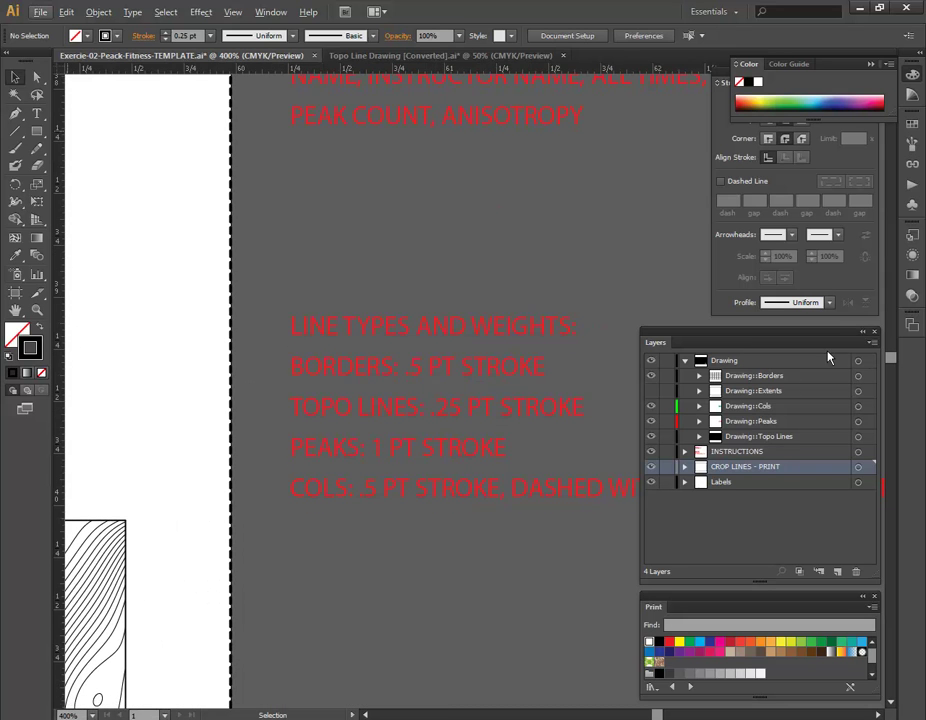
click(858, 421)
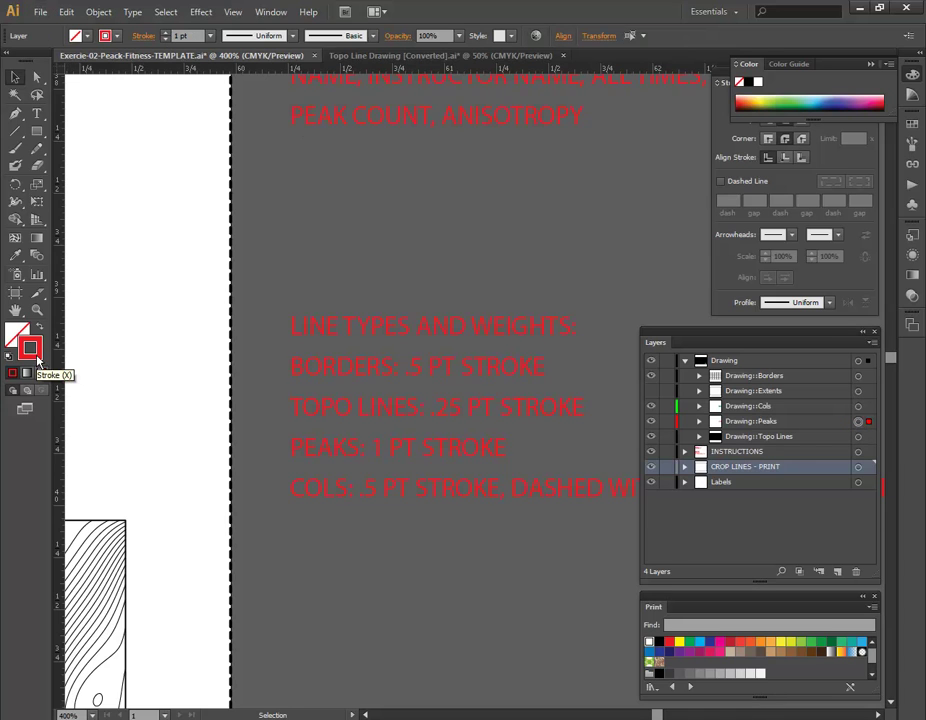
click(661, 648)
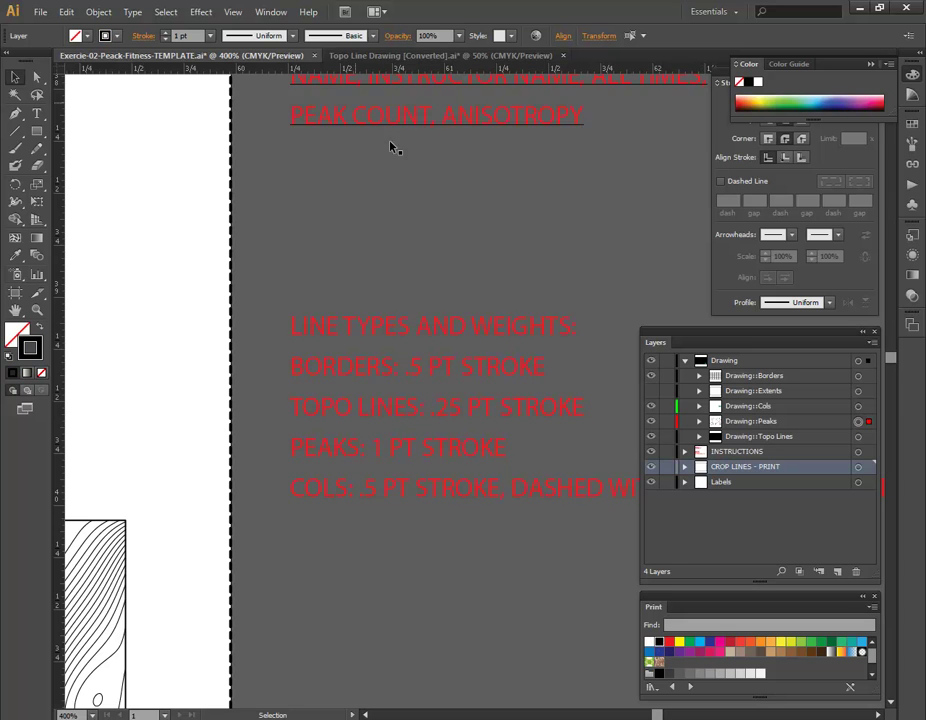
click(859, 422)
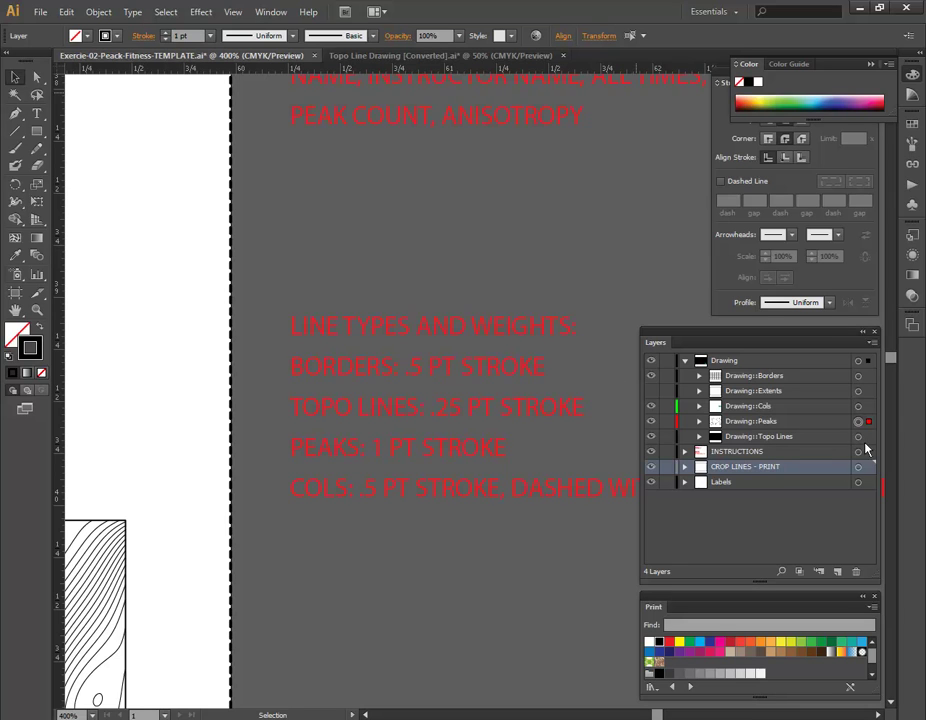
Target the Drawing::Cols sublayer and put away the Color panel that covers the Stroke settings
click(858, 408)
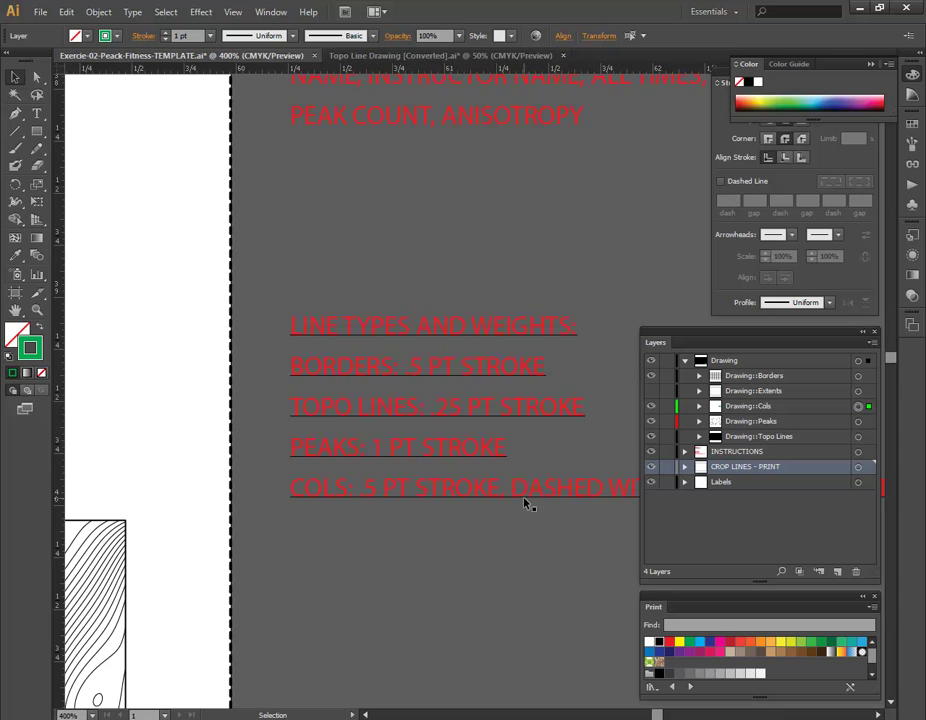
click(459, 556)
drag(485, 576, 378, 531)
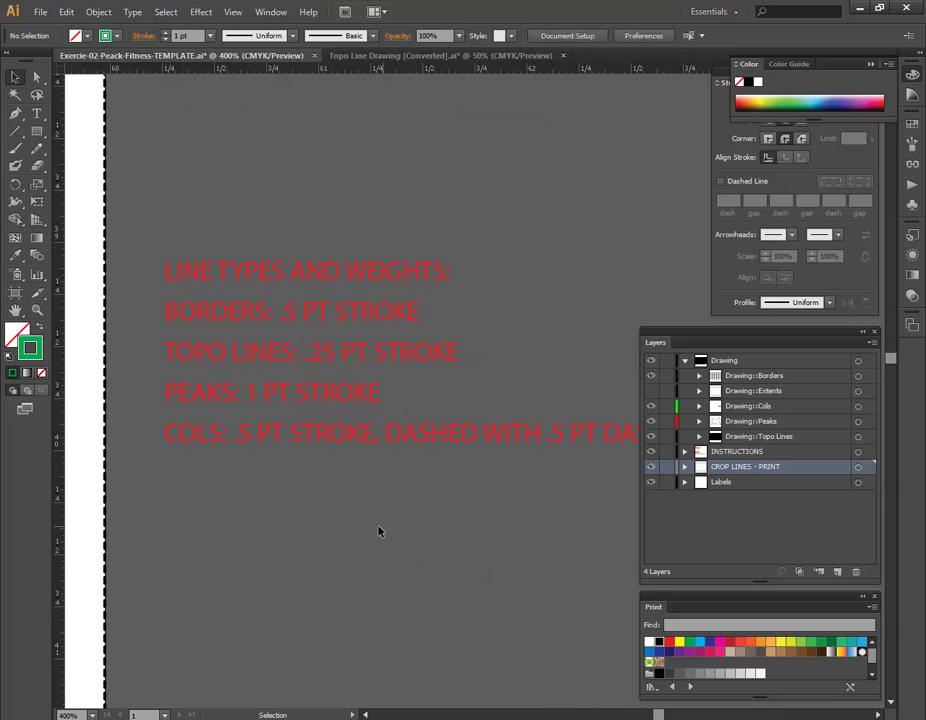
click(858, 406)
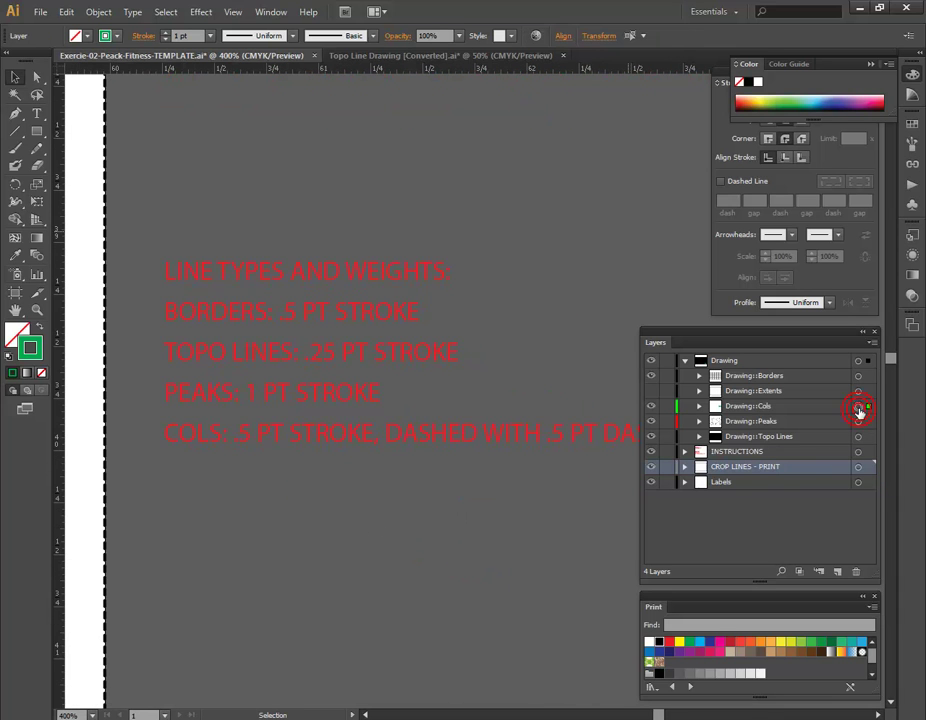
click(476, 503)
click(869, 64)
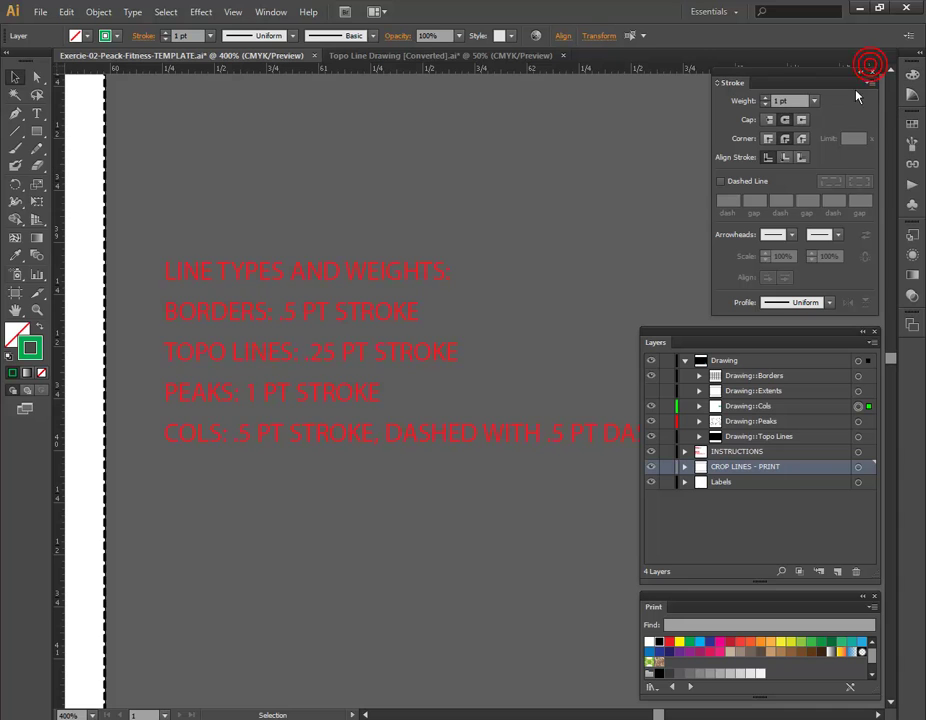
Hide the extra options of the Stroke panel and show them again
click(869, 84)
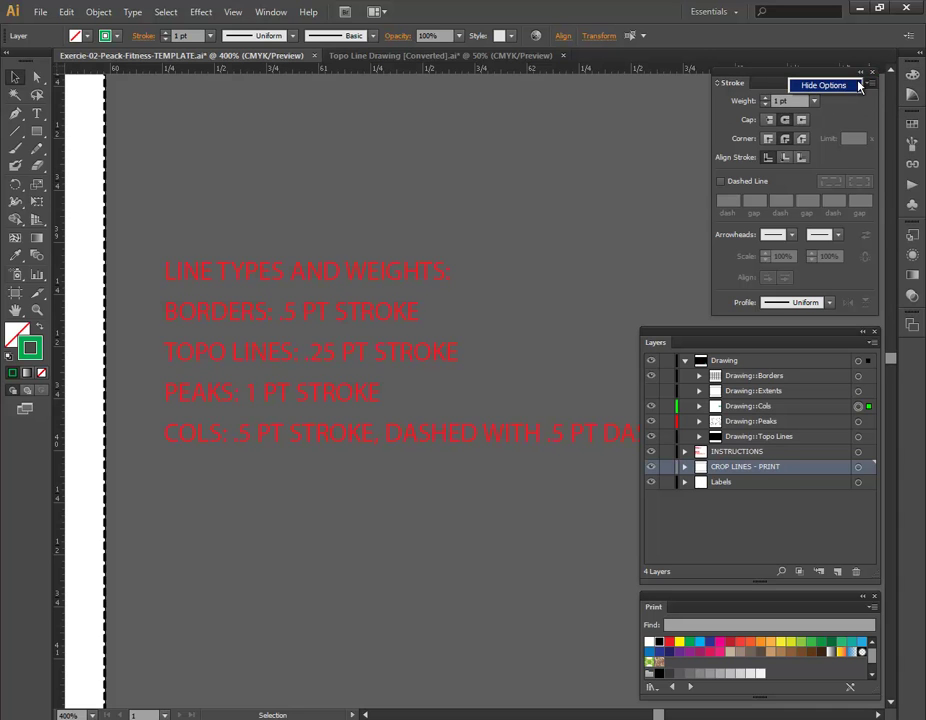
click(822, 85)
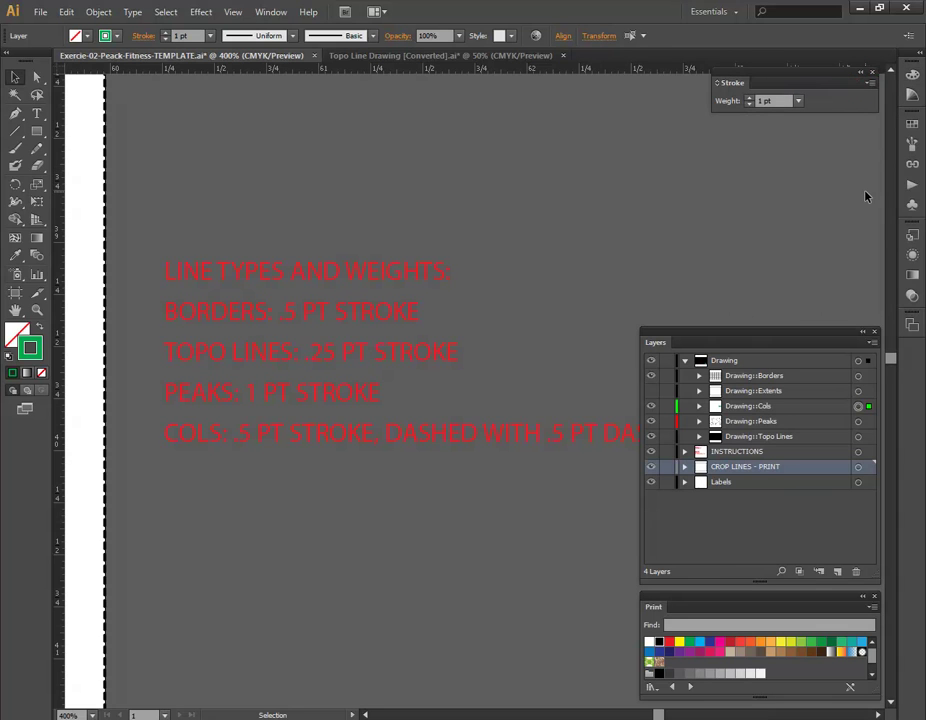
click(870, 84)
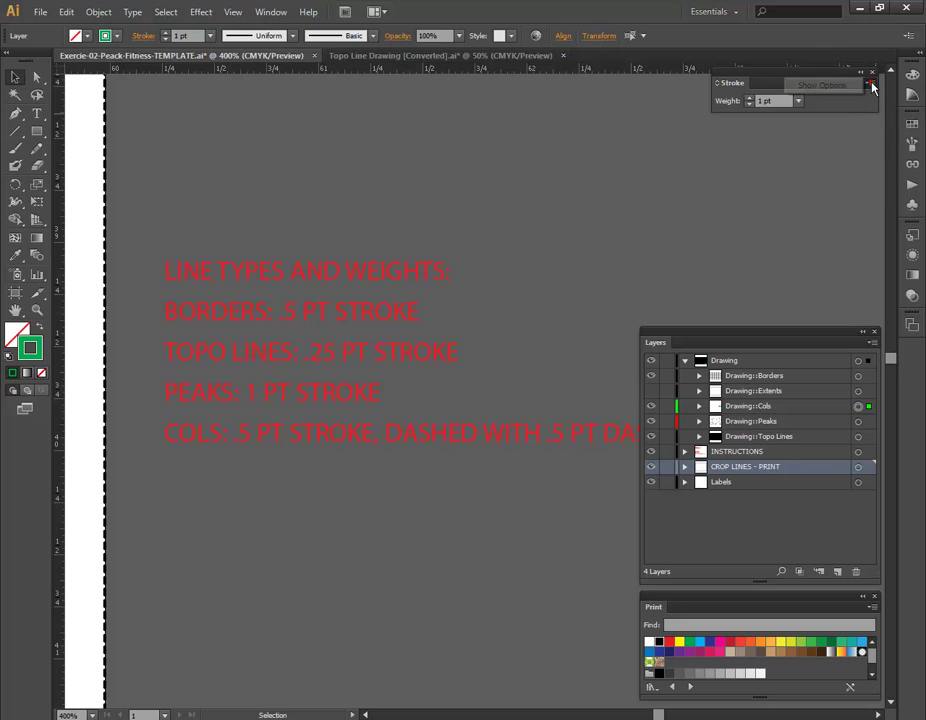
click(853, 86)
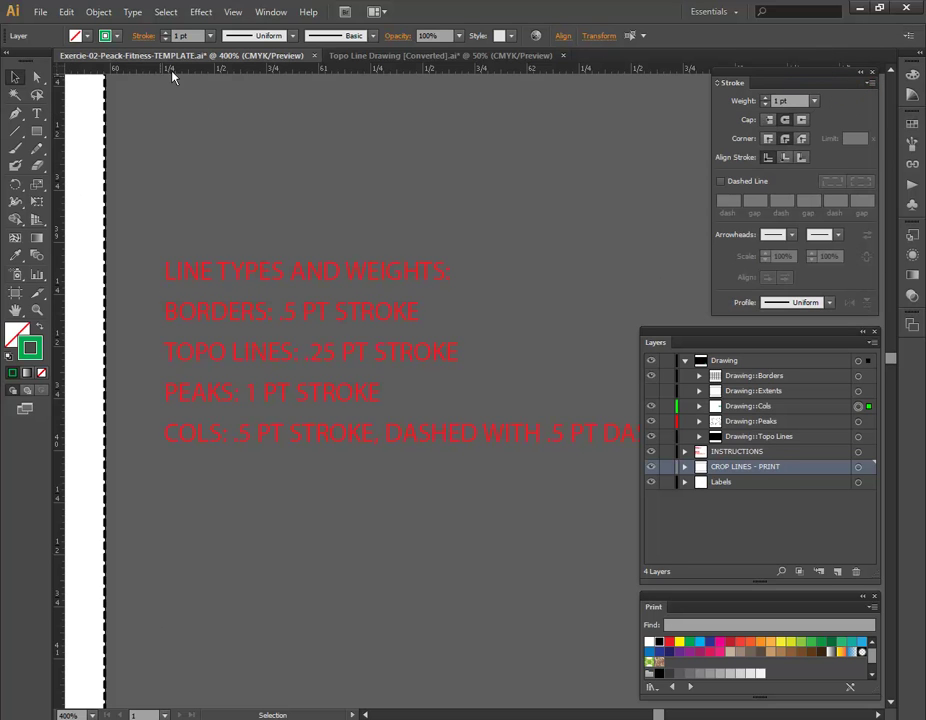
Recolor the Drawing::Cols strokes black and set their weight to 0.5 pt
click(658, 643)
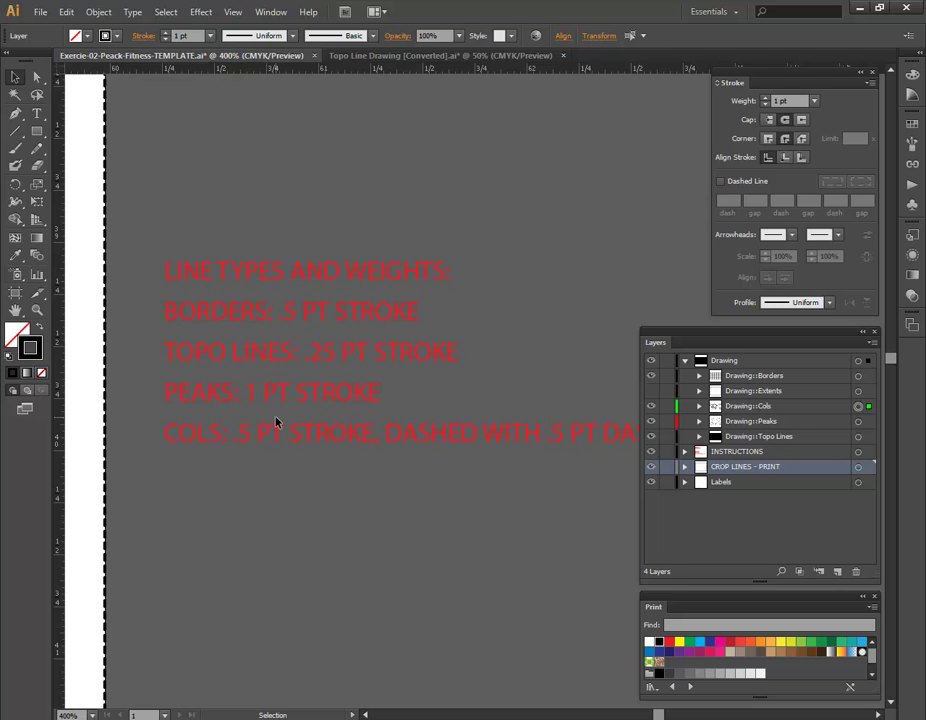
click(208, 37)
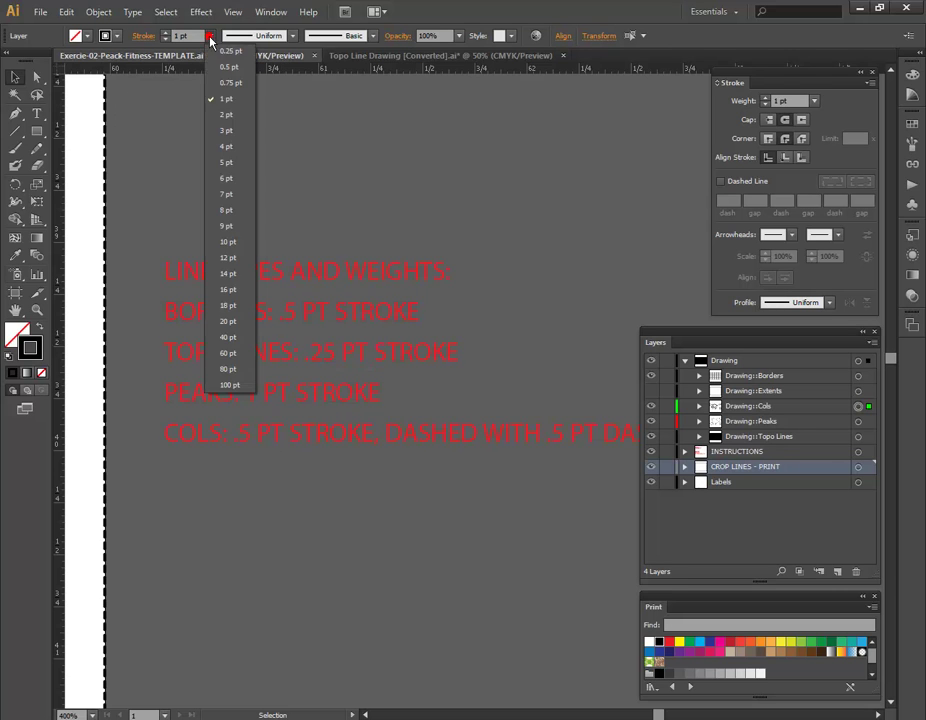
click(220, 69)
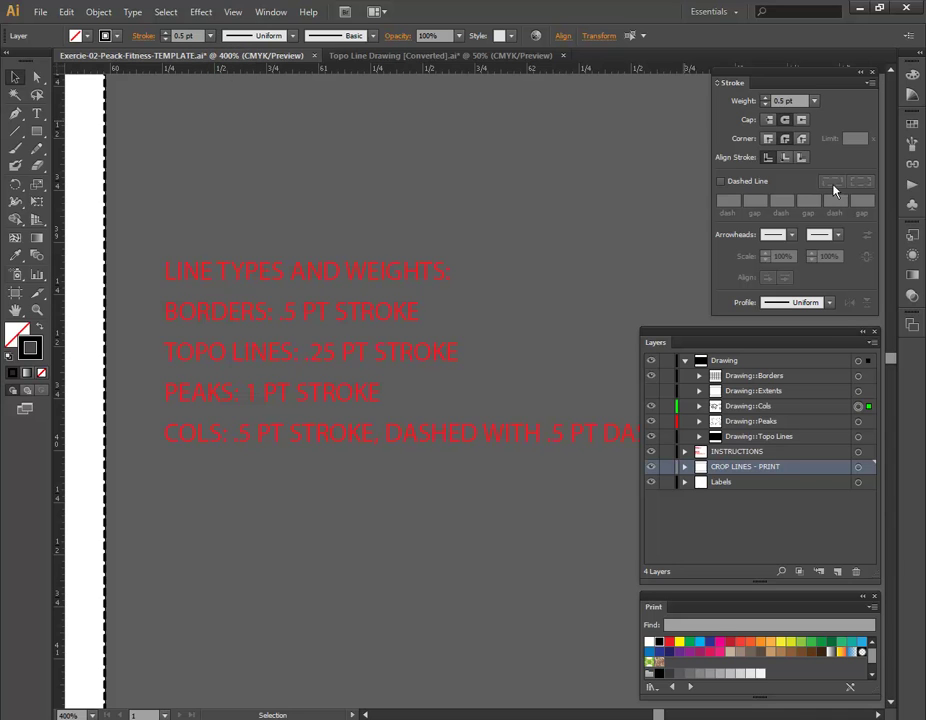
Make the Drawing::Cols strokes dashed with a 0.5 pt dash and 2 pt gap, and deselect them over cell 20
click(721, 181)
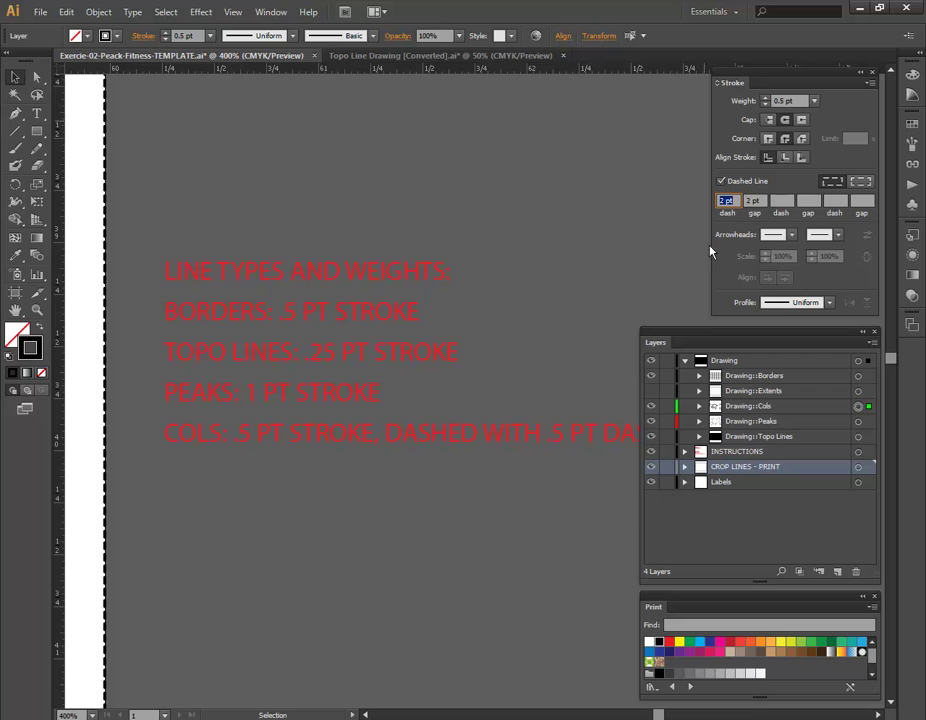
drag(540, 517, 442, 540)
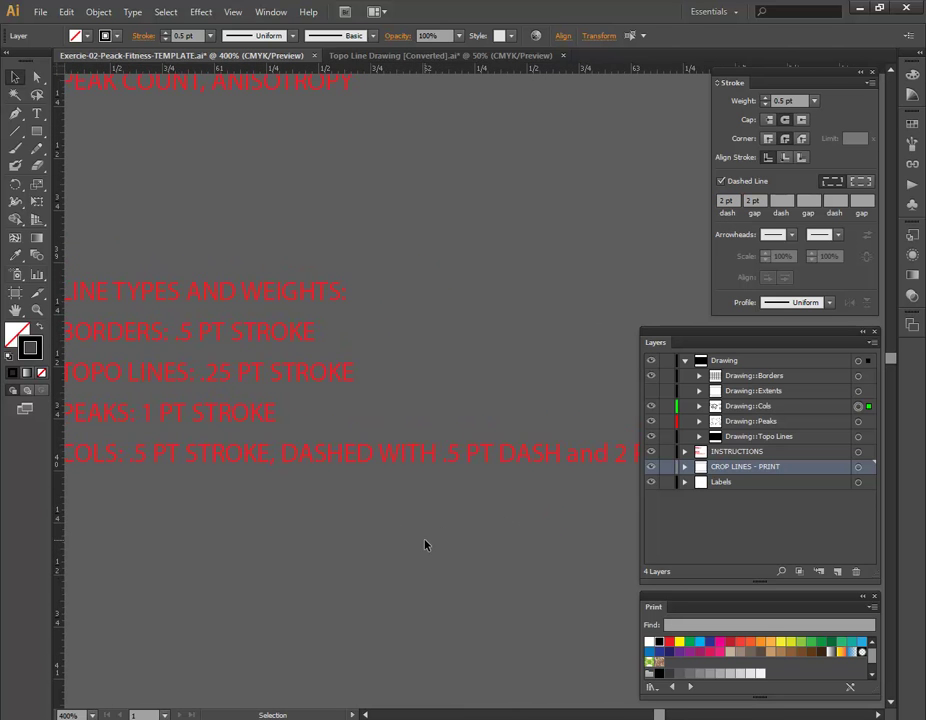
click(727, 200)
click(752, 200)
alt+scroll(285, 356, down, 3)
alt+scroll(285, 356, down, 5)
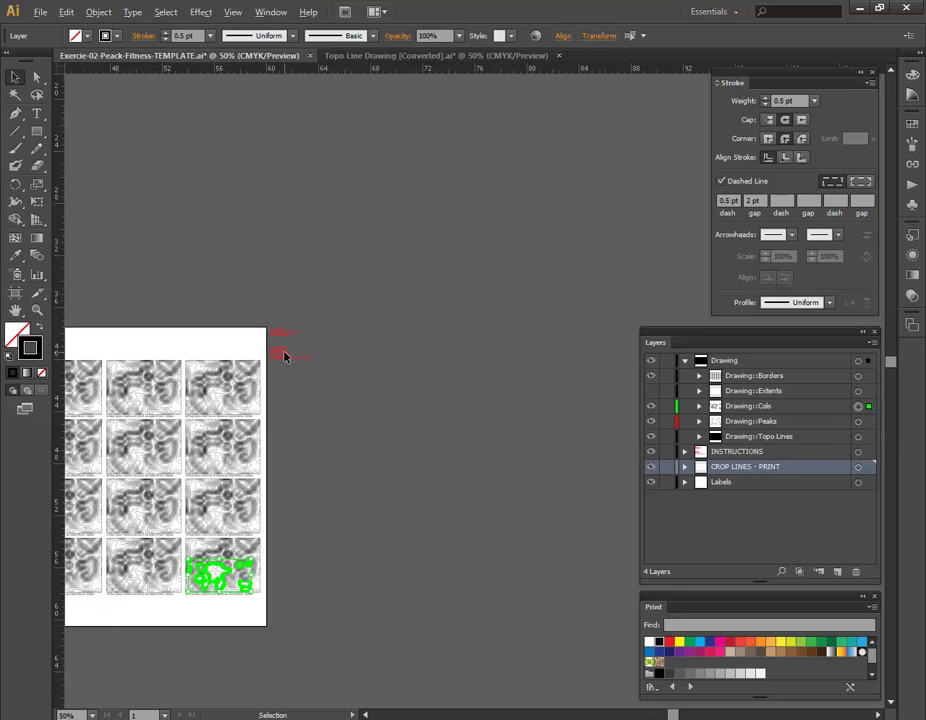
alt+scroll(227, 495, up, 6)
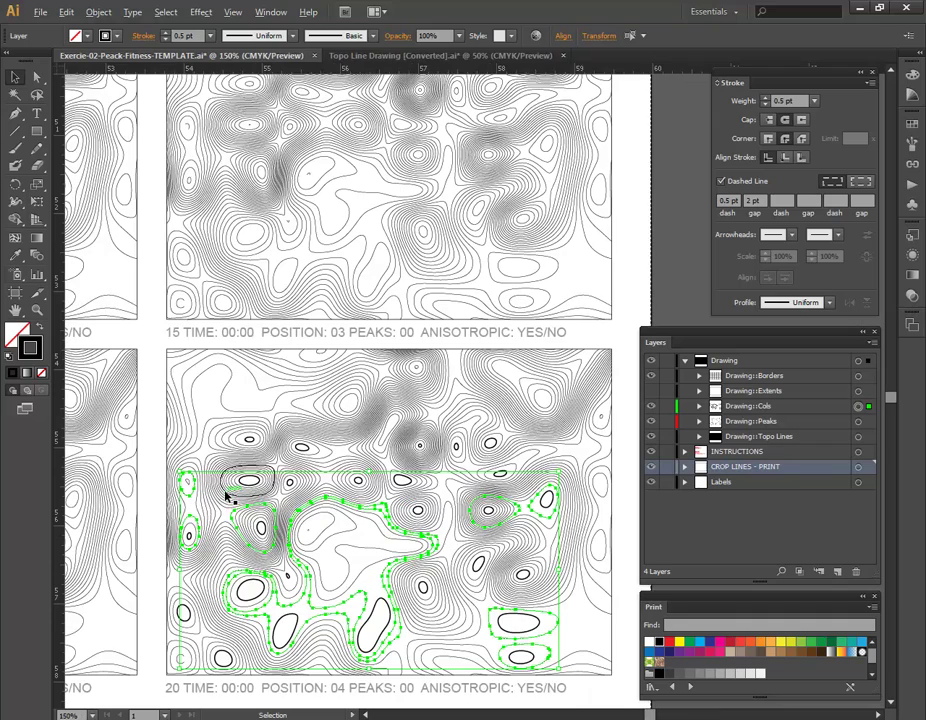
drag(435, 452, 427, 346)
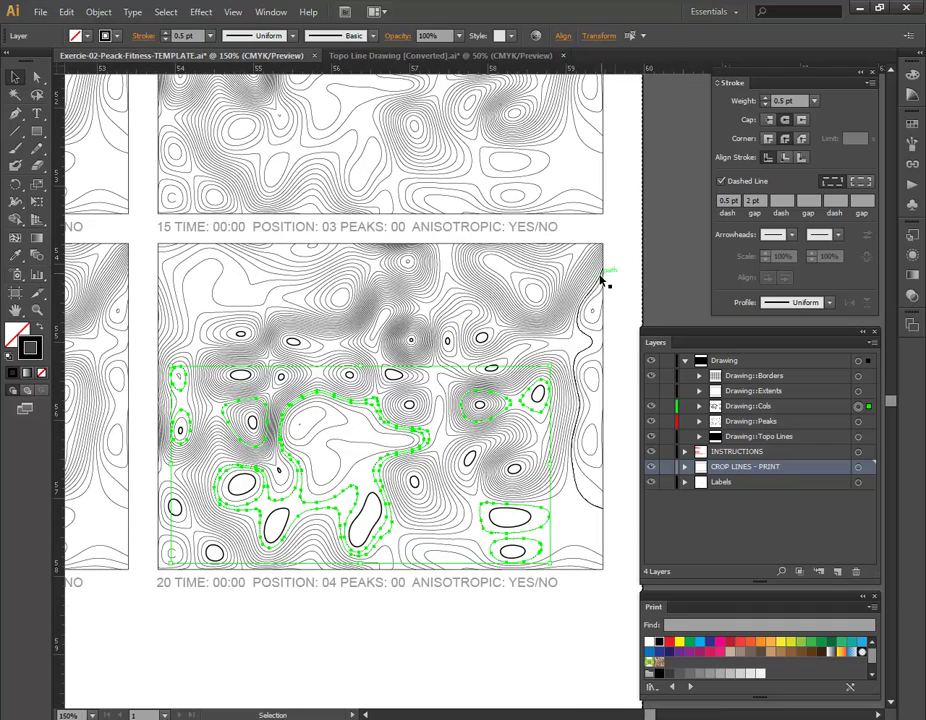
click(685, 240)
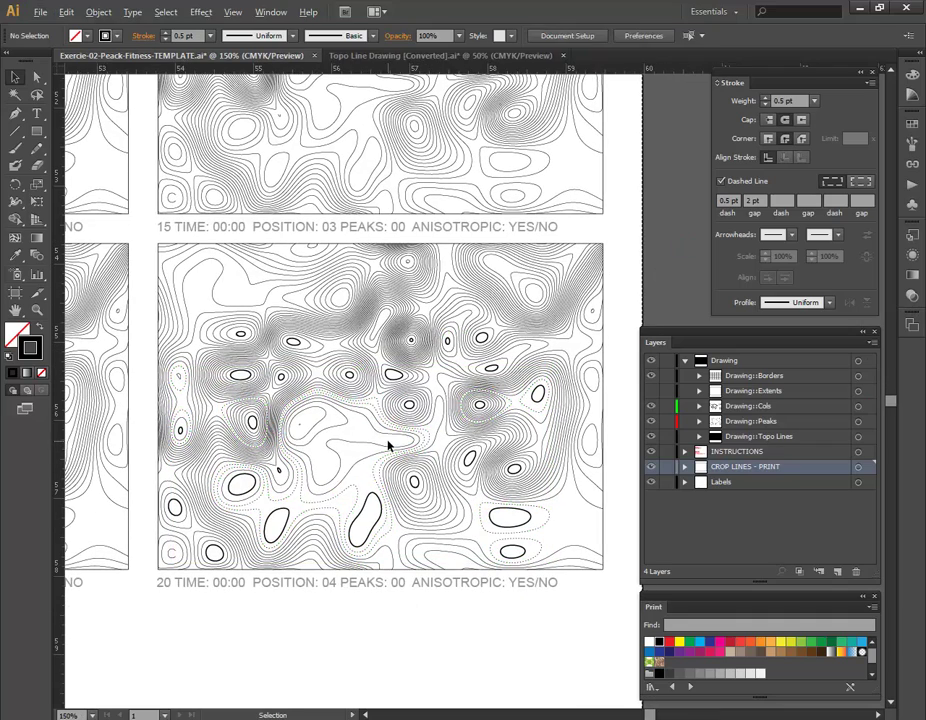
Examine the restyled contours in cell 20, the label instructions, and the project, student and instructor text below cell 16
alt+scroll(389, 441, up, 1)
key(alt)
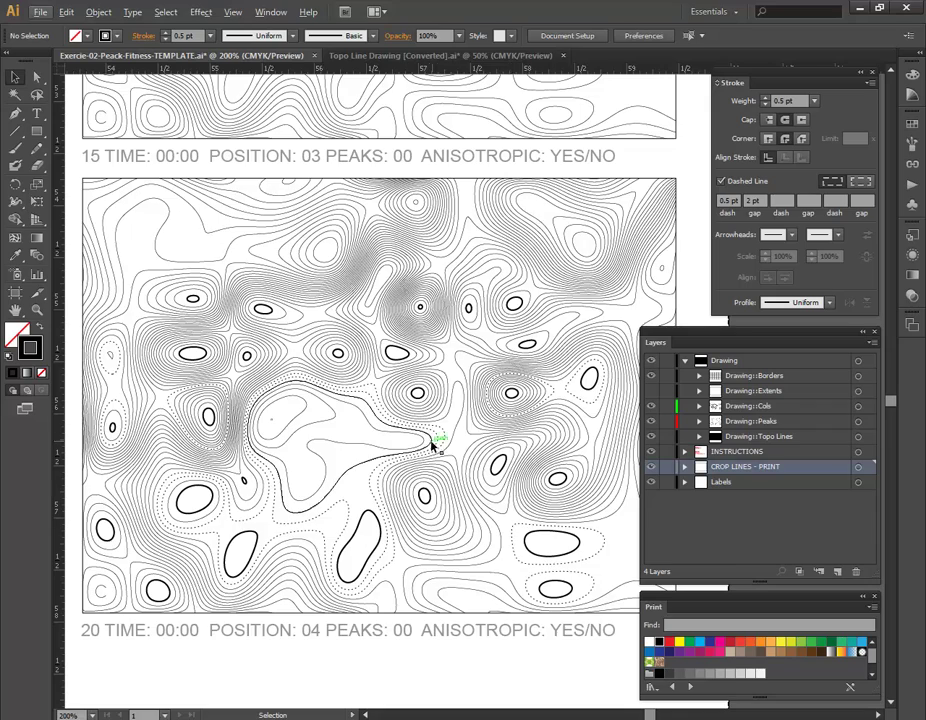
alt+scroll(440, 424, down, 3)
alt+scroll(437, 424, down, 2)
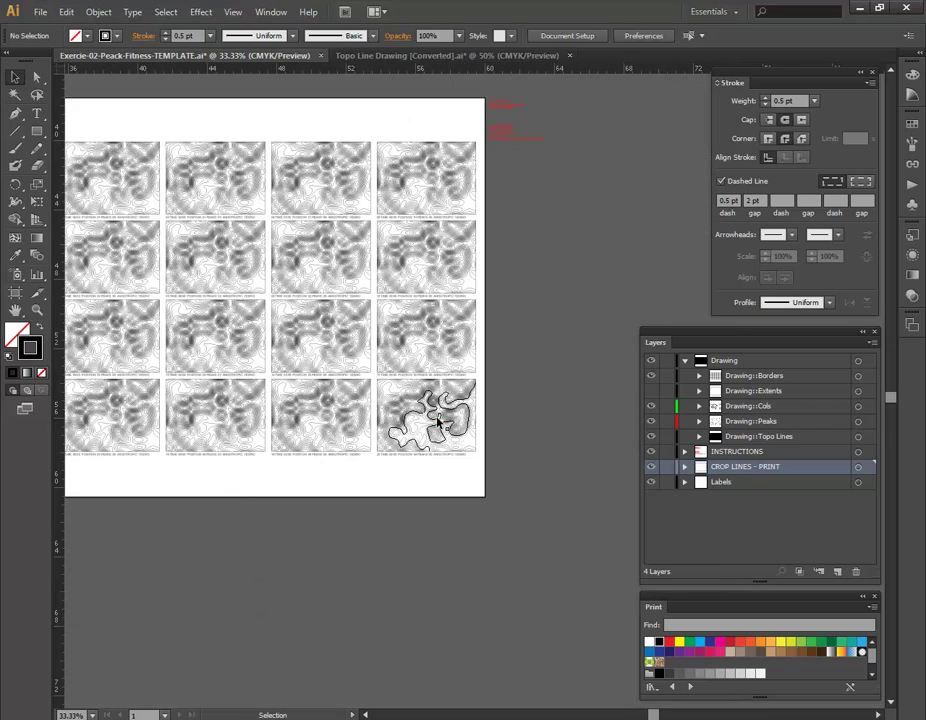
alt+scroll(506, 94, up, 5)
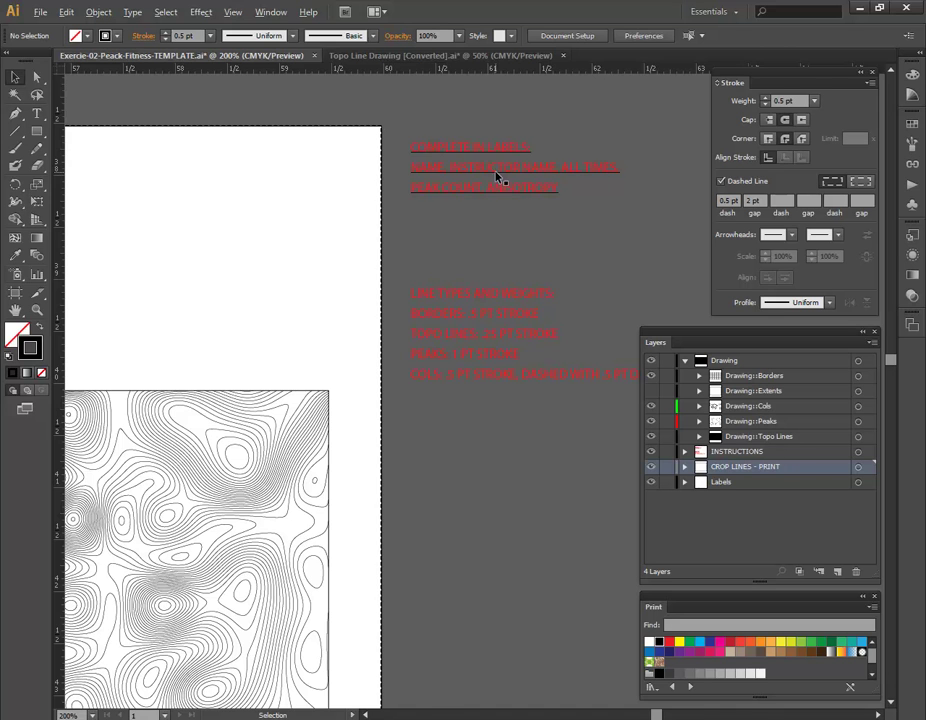
alt+scroll(494, 176, down, 7)
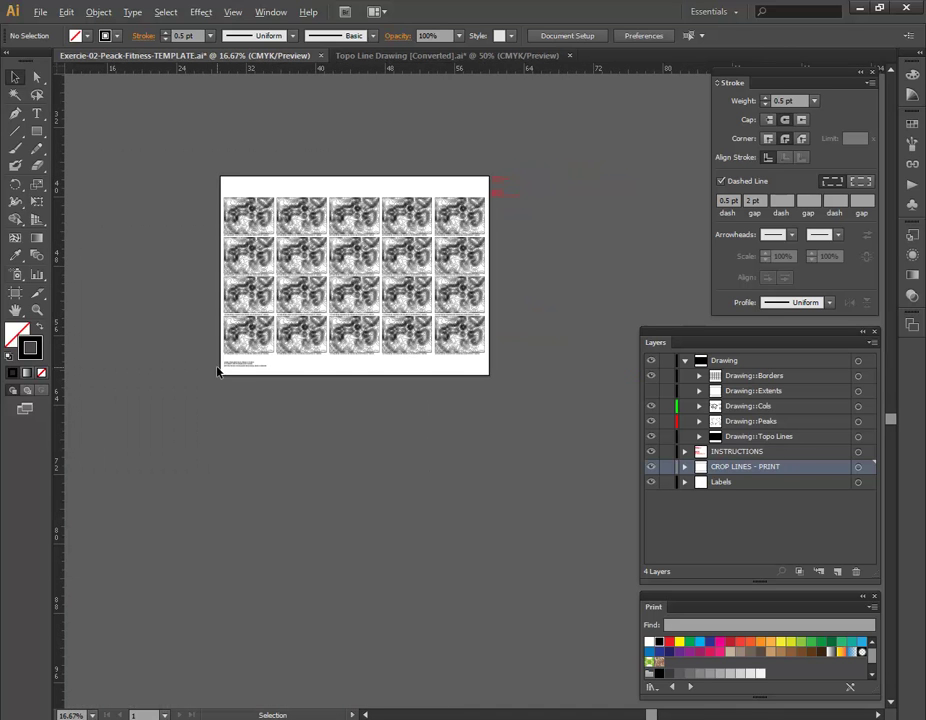
alt+scroll(221, 368, up, 6)
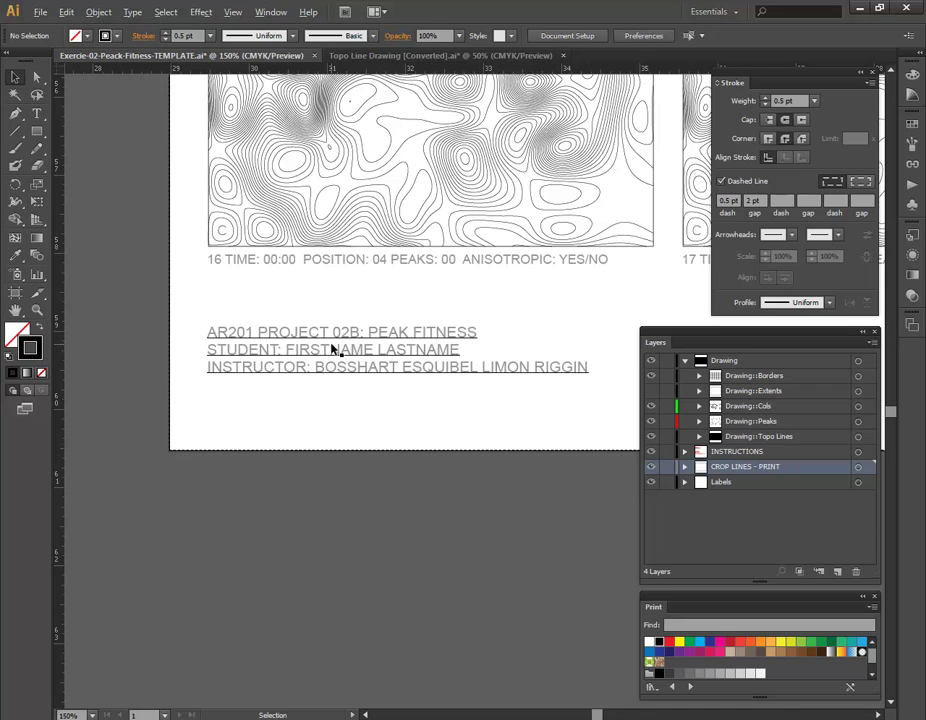
Open the title text below cell 16 for editing and highlight the placeholder student name
alt+scroll(333, 349, up, 1)
double_click(327, 357)
double_click(309, 352)
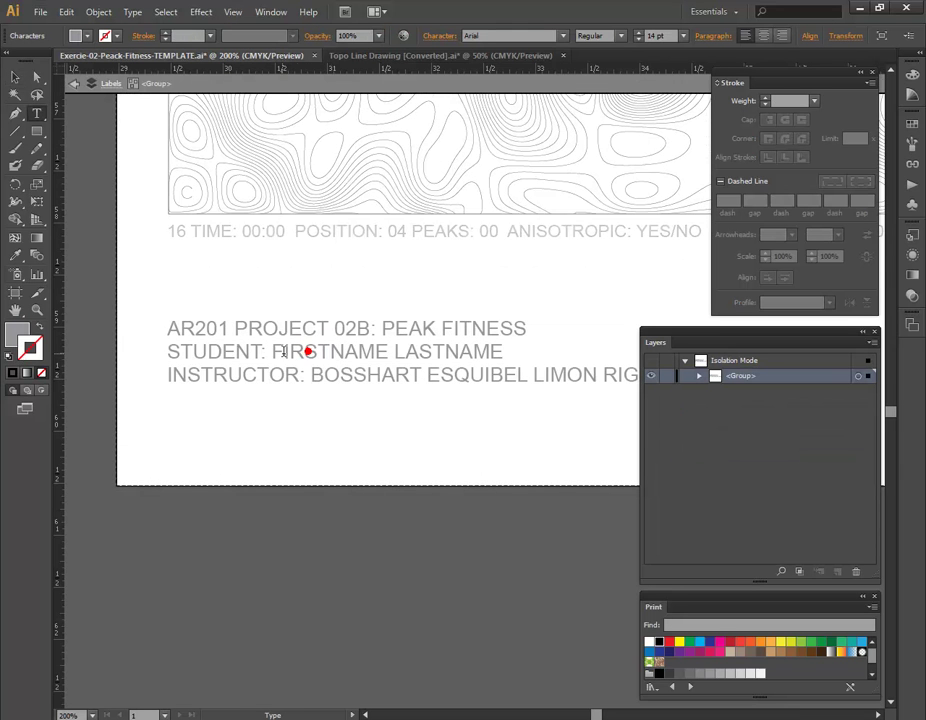
click(504, 350)
drag(271, 352, 516, 346)
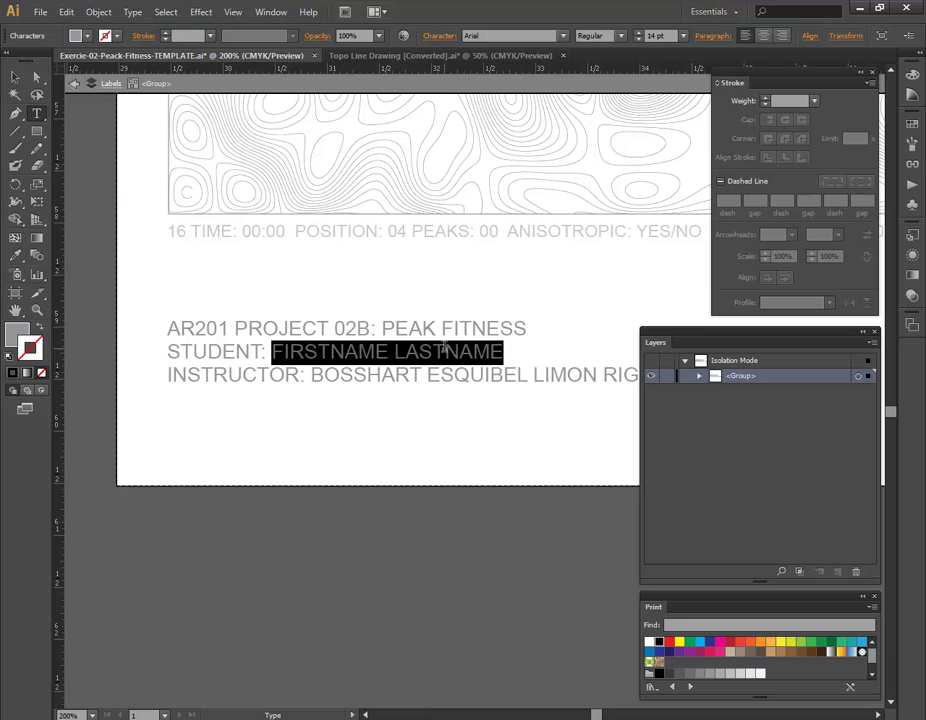
key(Escape)
Delete the first three instructor names from the title text, keeping only the last one, and exit the group's isolation
drag(270, 172, 332, 446)
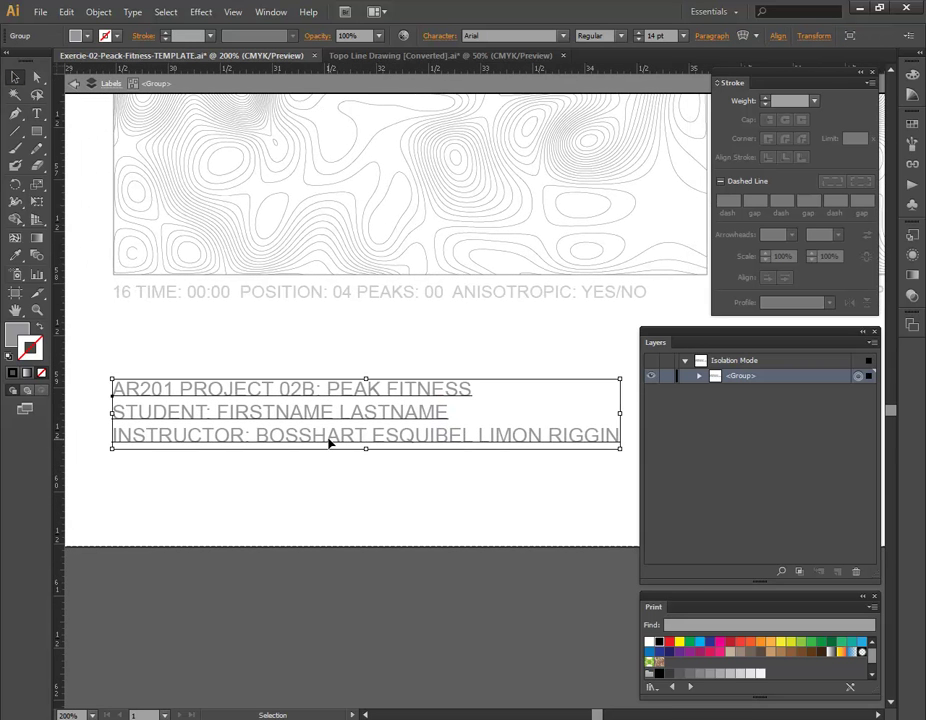
double_click(329, 440)
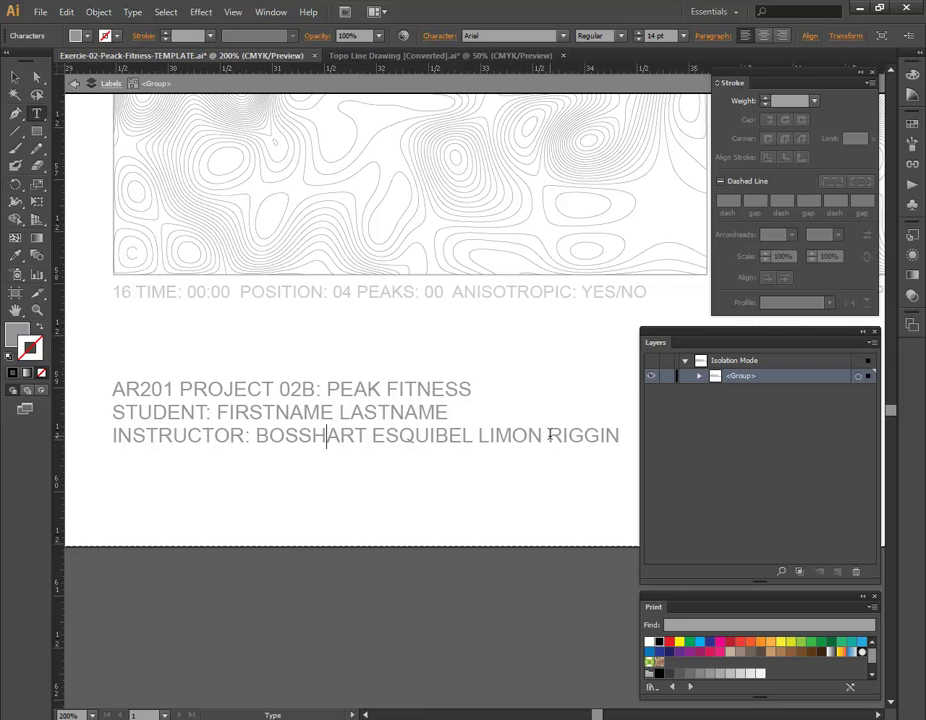
drag(549, 435, 252, 435)
key(BackSpace)
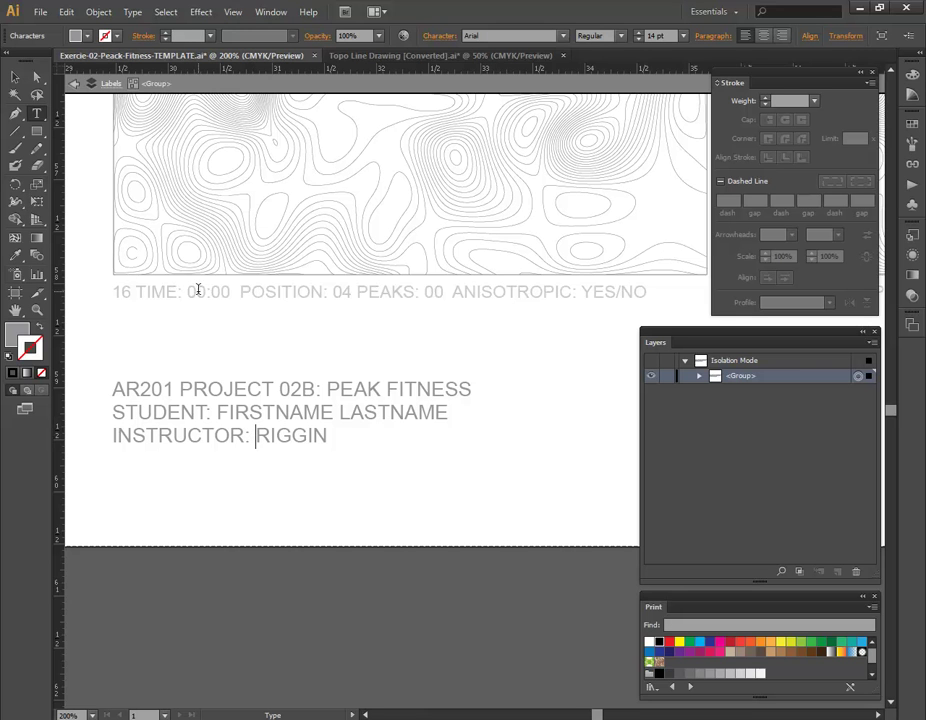
scroll(286, 321, up, 3)
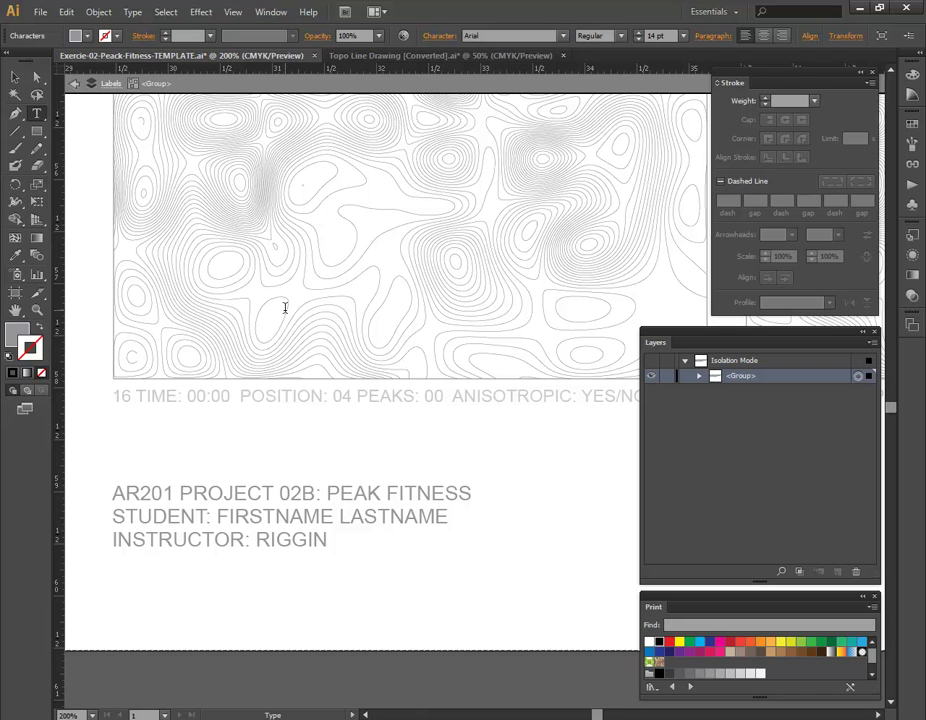
click(16, 75)
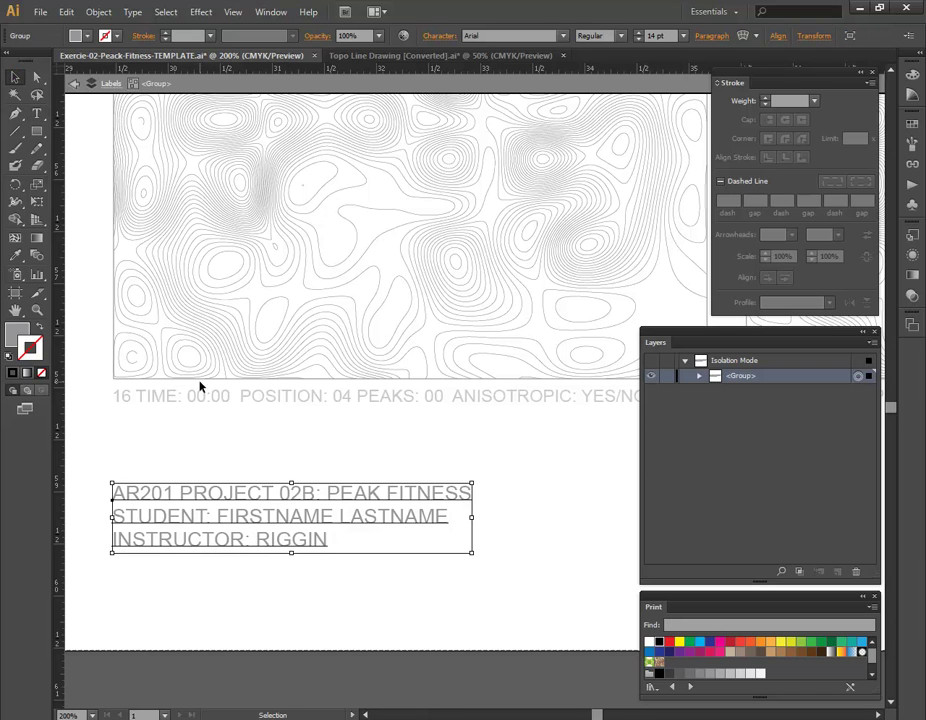
double_click(221, 446)
drag(401, 449, 430, 511)
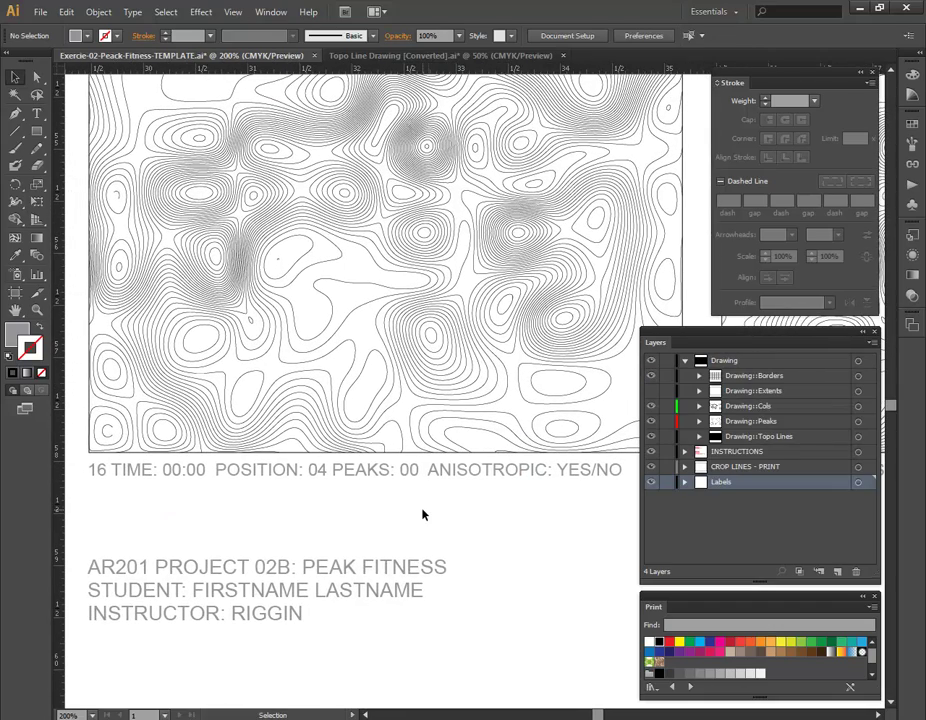
drag(503, 533, 336, 606)
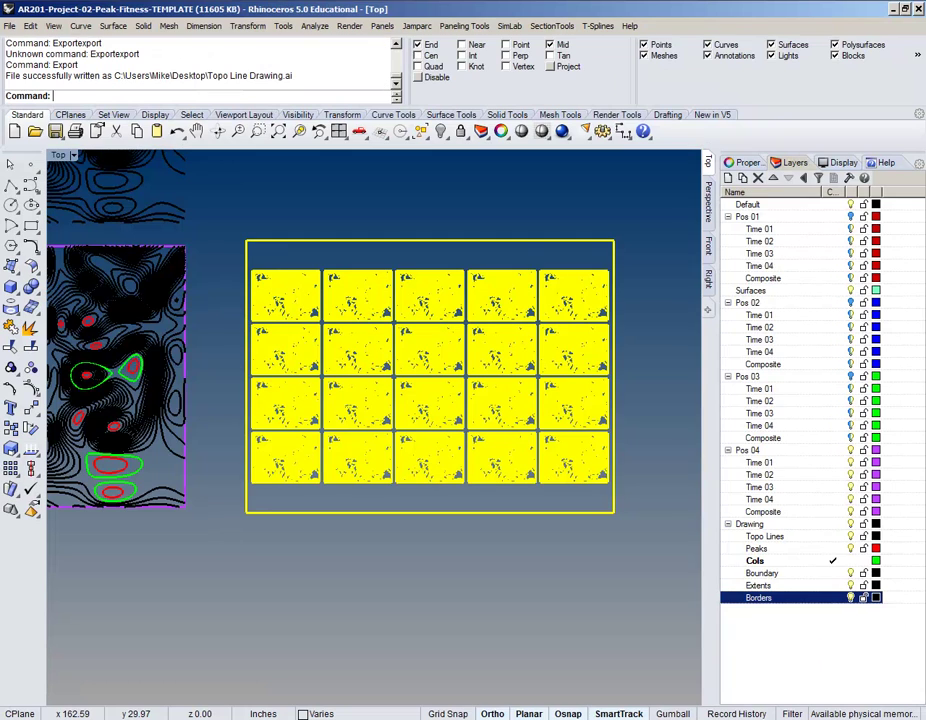
Switch to Rhino, clear the selected sheet drawing, and examine the contour cell that has the red and green curves
click(207, 585)
key(Return)
drag(155, 572, 417, 575)
key(Return)
scroll(345, 548, down, 5)
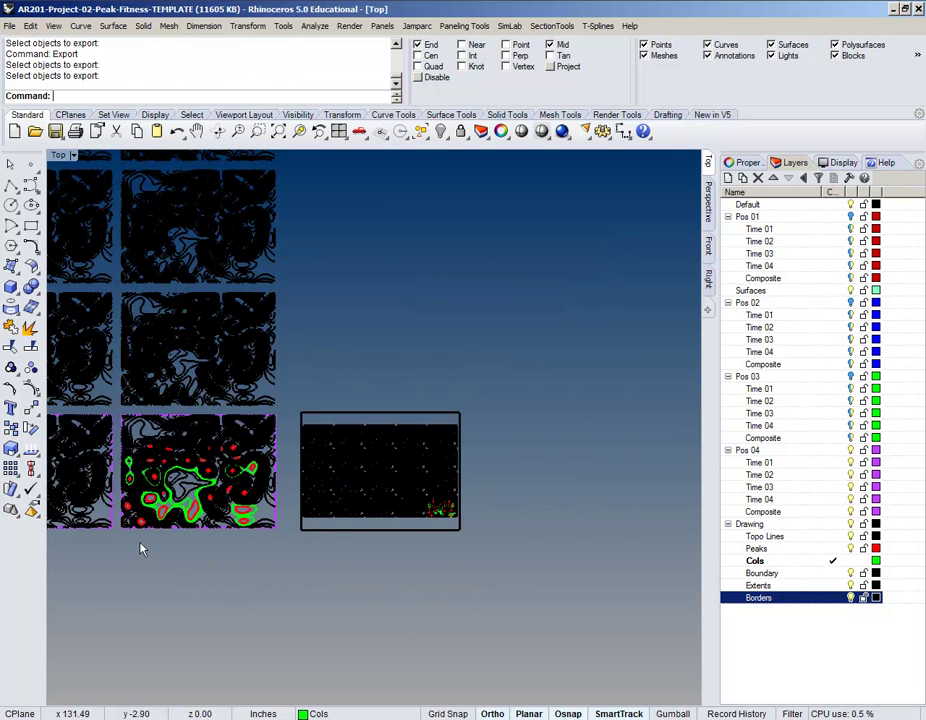
key(Return)
scroll(170, 575, up, 5)
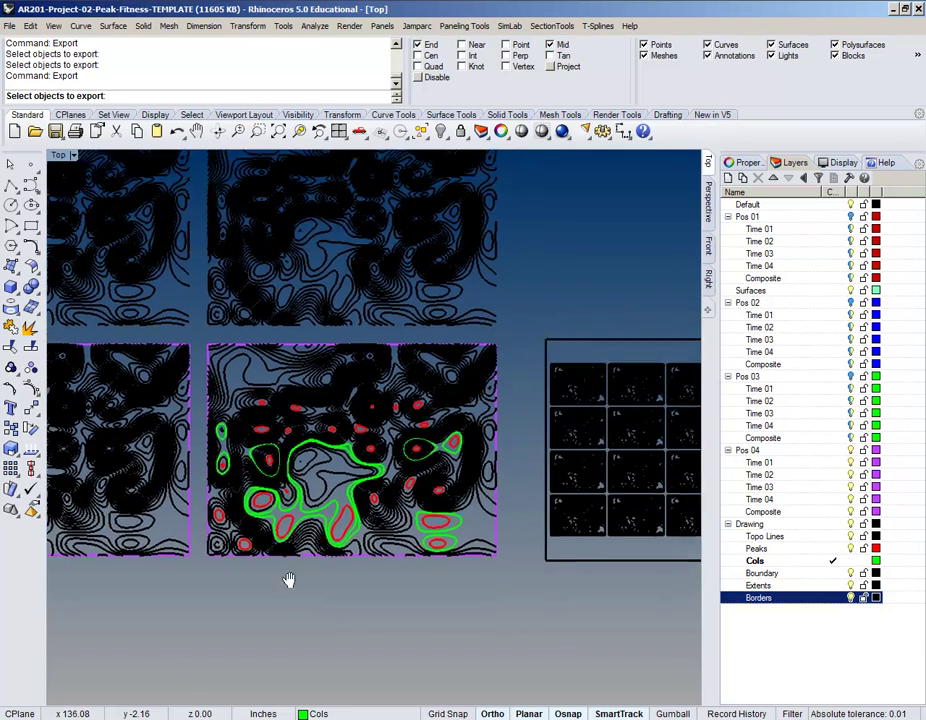
scroll(393, 600, up, 3)
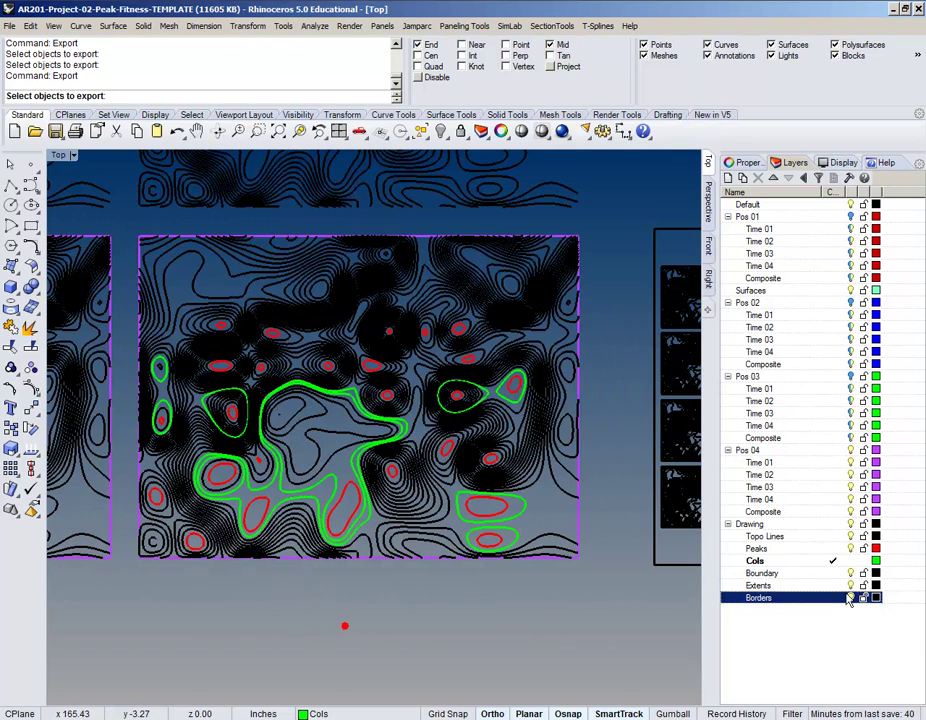
Select all objects on the Peaks layer, look over the contour grid, and clear the selection
click(808, 560)
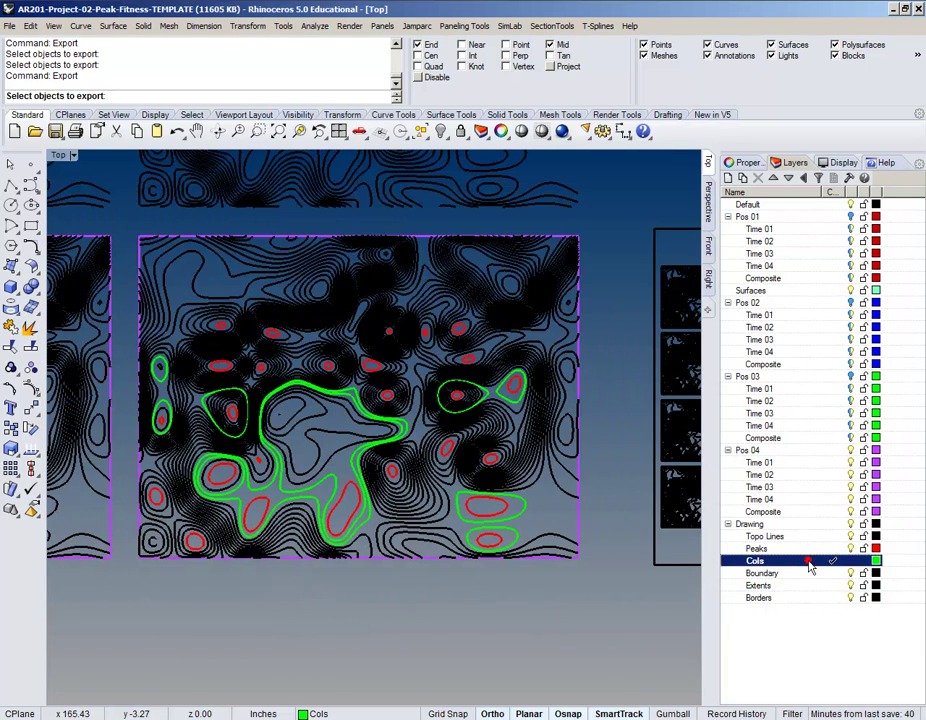
click(812, 549)
right_click(812, 549)
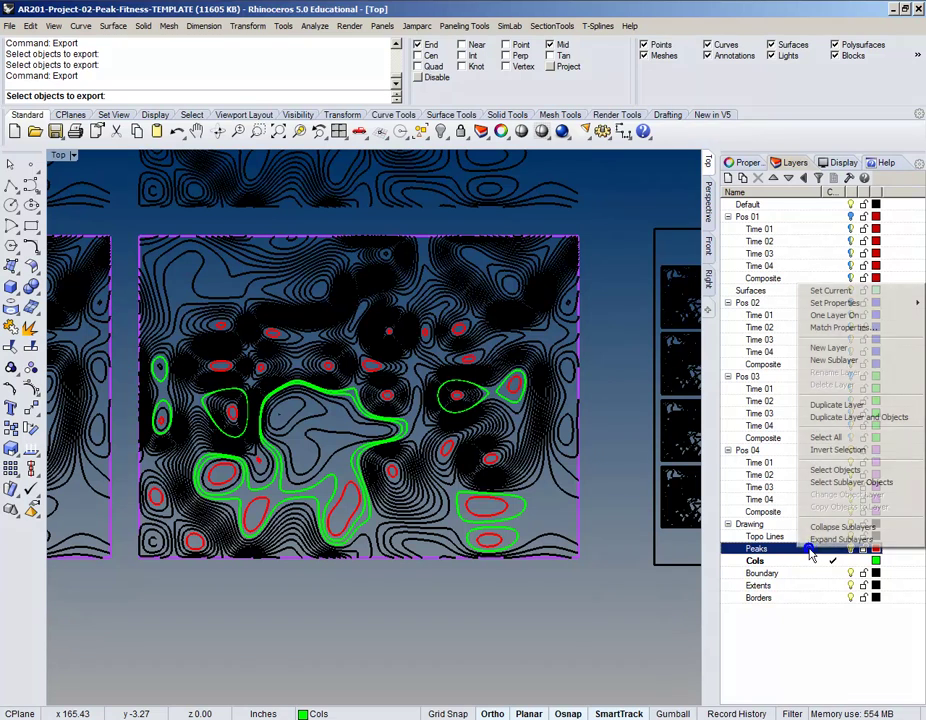
click(868, 471)
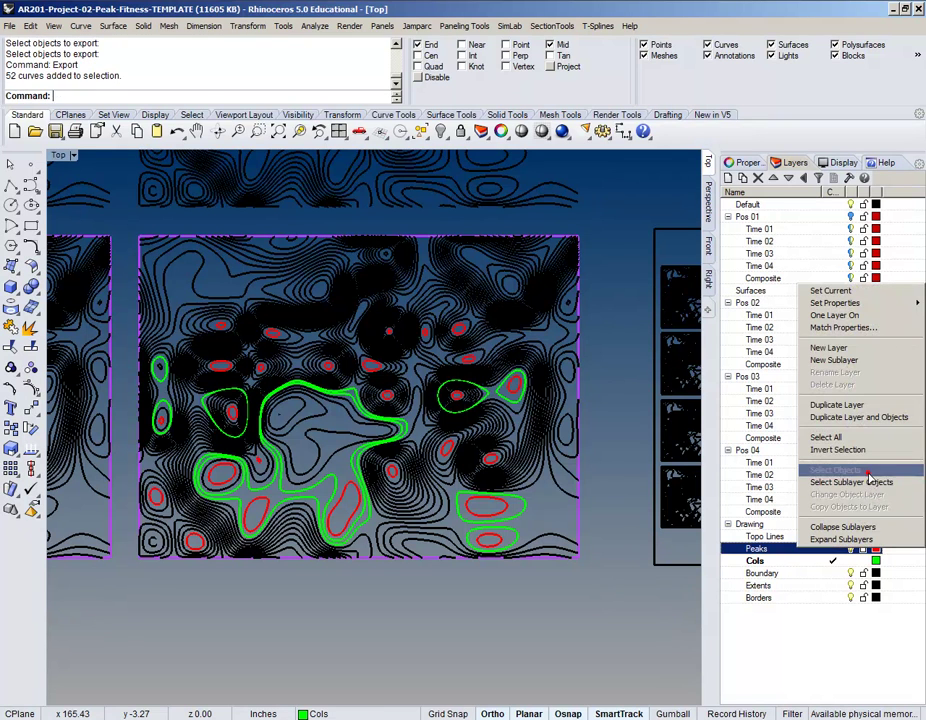
scroll(507, 563, down, 5)
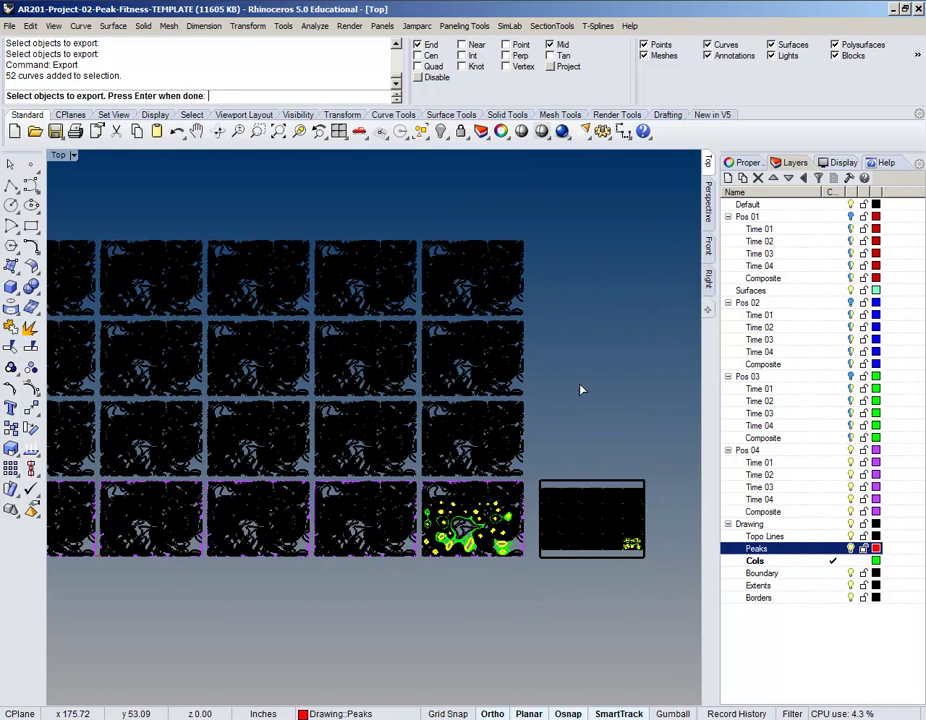
drag(544, 467, 132, 231)
drag(418, 574, 76, 176)
scroll(467, 591, up, 5)
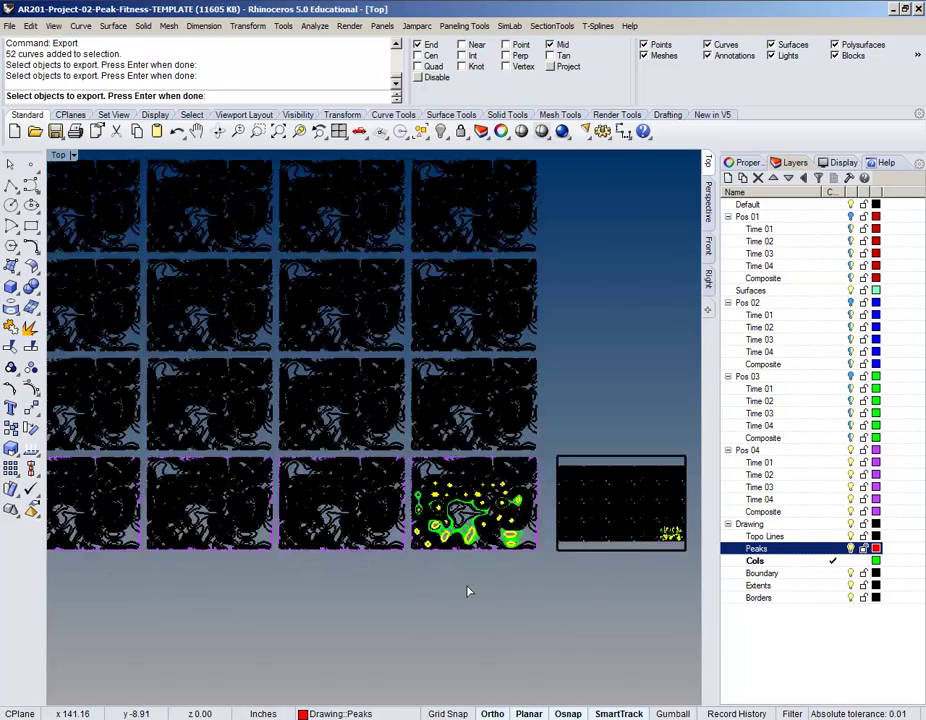
scroll(490, 568, up, 2)
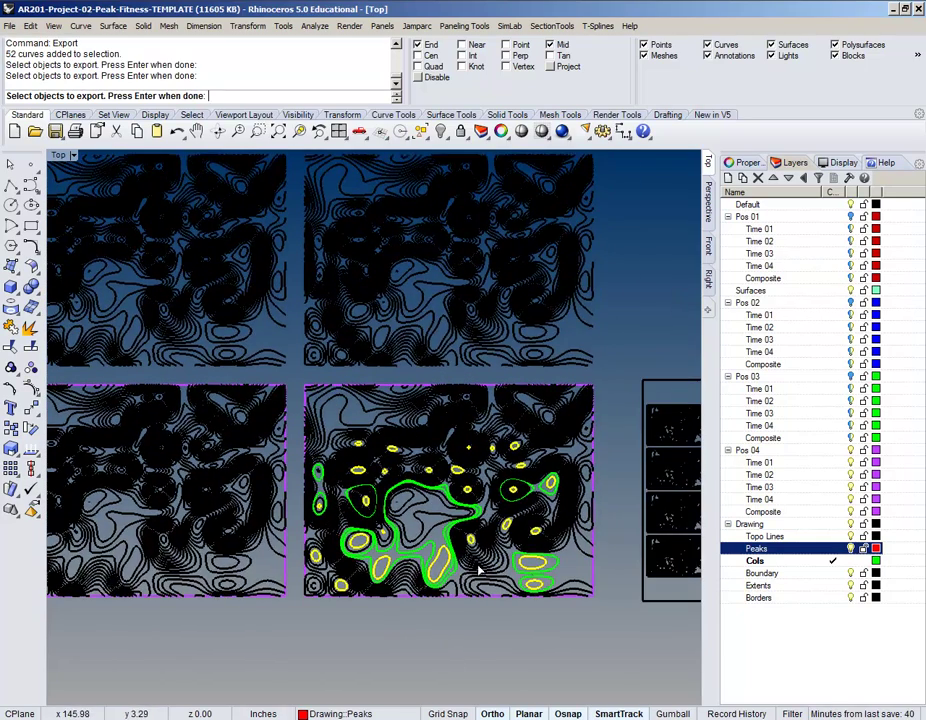
scroll(489, 607, down, 2)
key(Escape)
right_drag(496, 610, 363, 497)
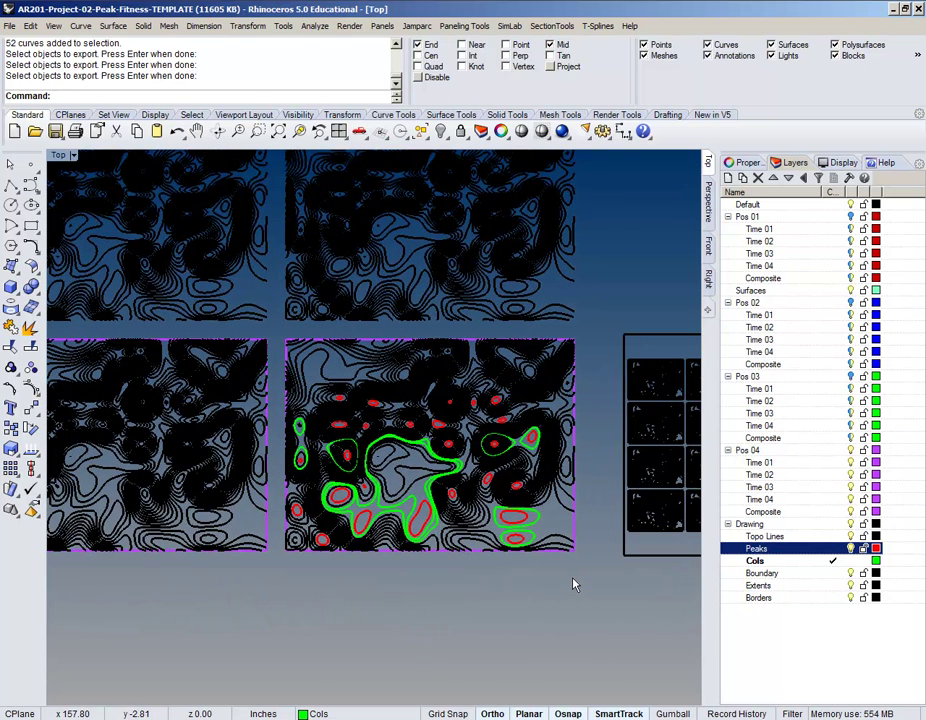
Reselect the Peaks layer's objects to count them, and inspect the highlighted curves in the coloured contour cell
right_click(755, 548)
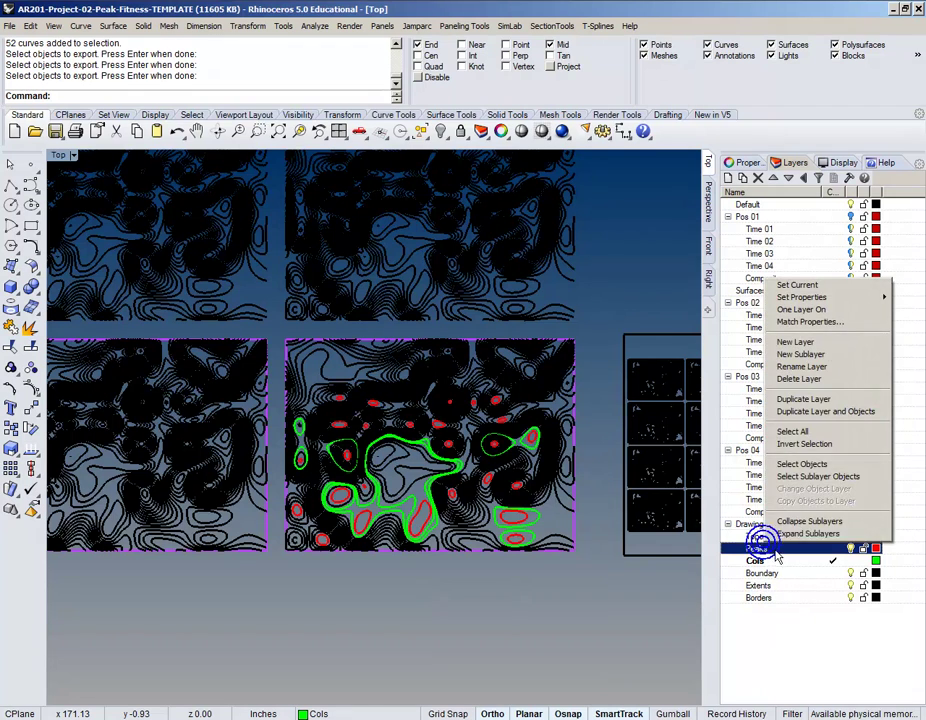
click(819, 470)
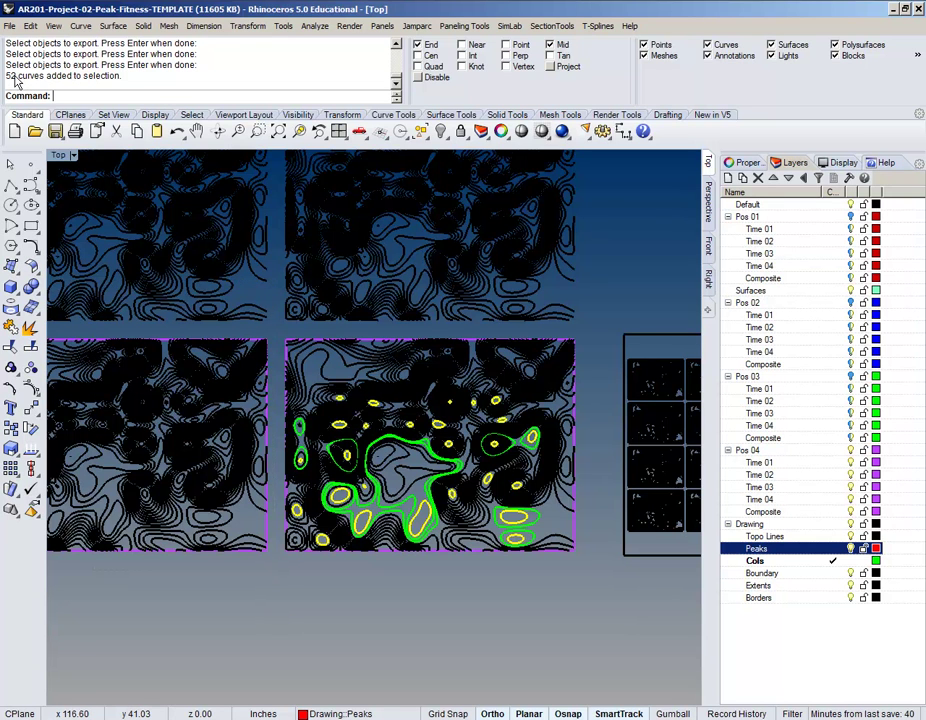
scroll(436, 418, up, 3)
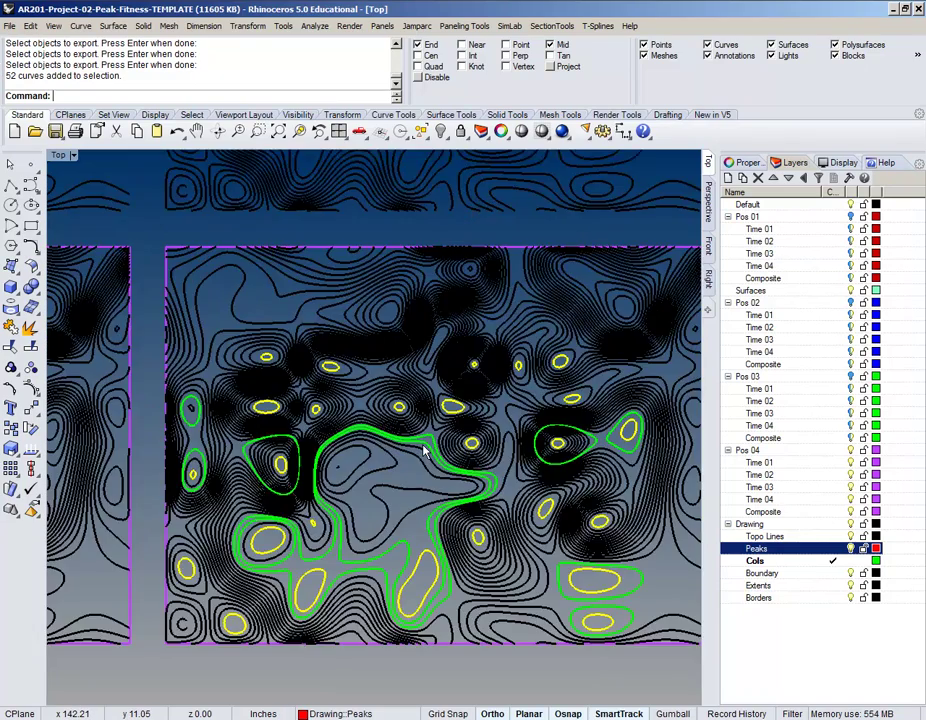
scroll(428, 440, down, 2)
scroll(420, 460, up, 2)
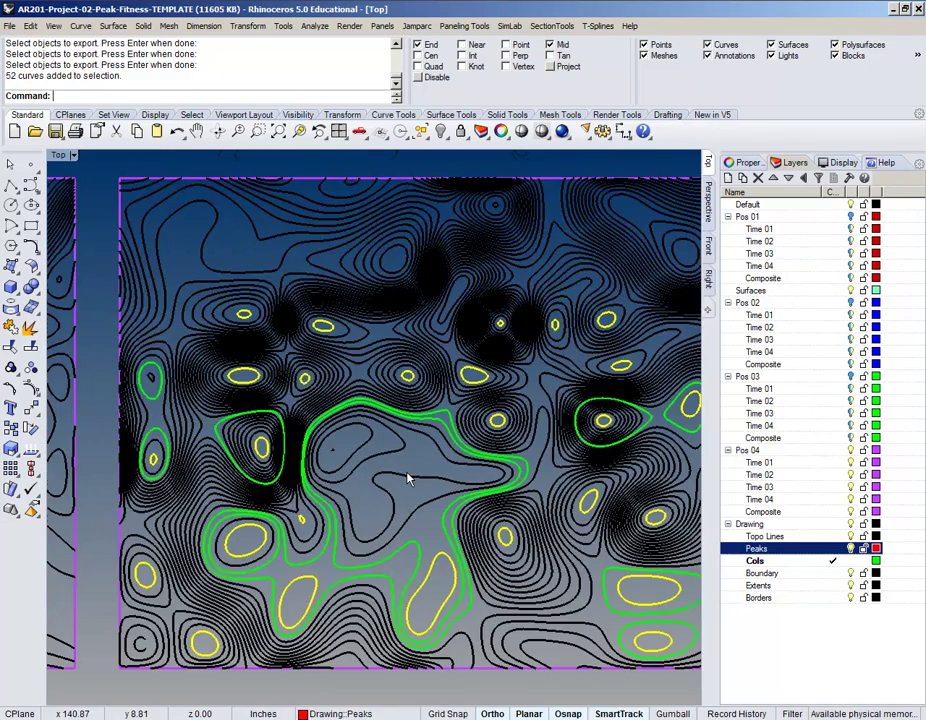
scroll(408, 479, down, 2)
Try to join the red curves of the Peaks layer with the Join command
text(Join)
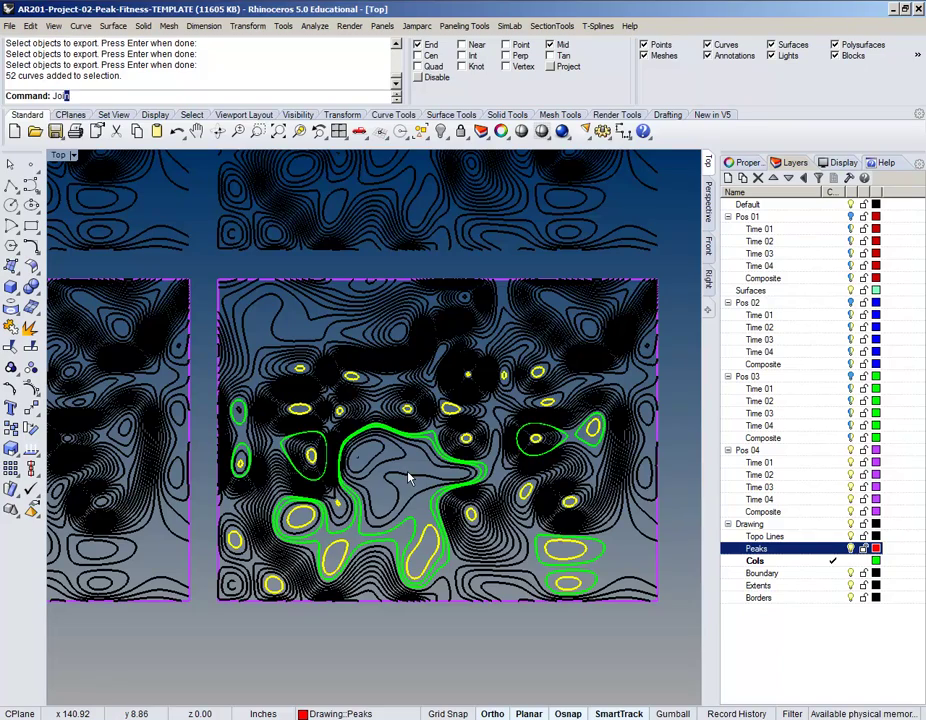
key(Return)
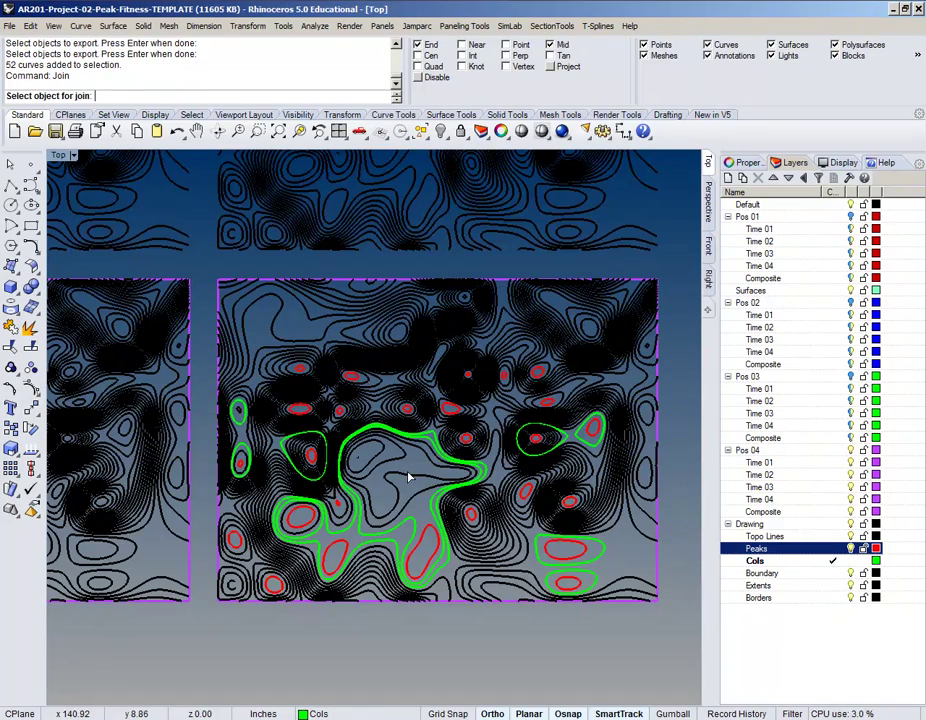
scroll(368, 418, up, 4)
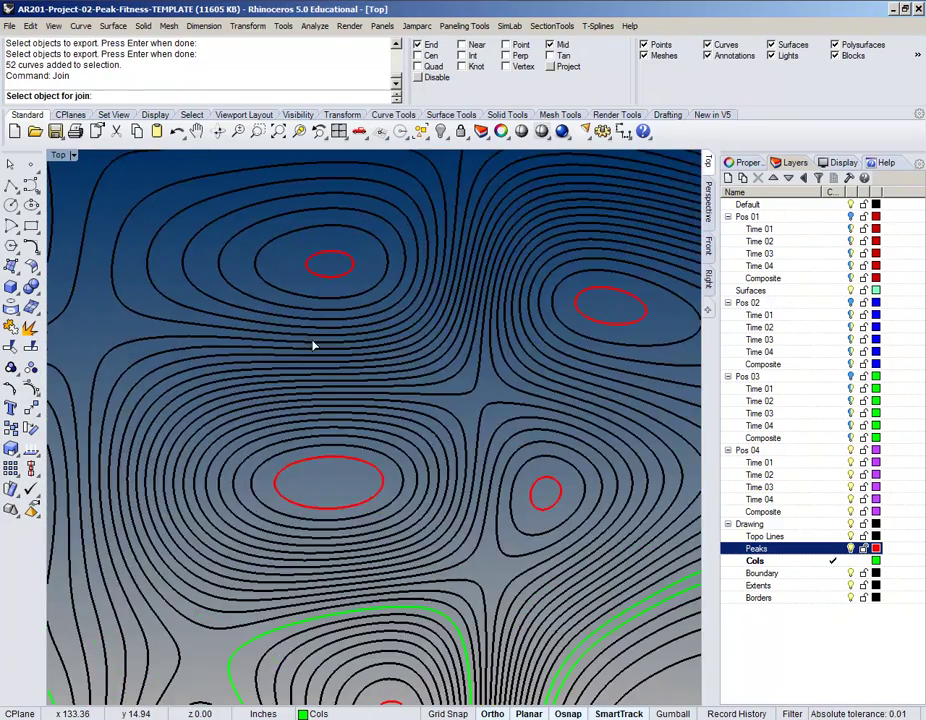
click(324, 463)
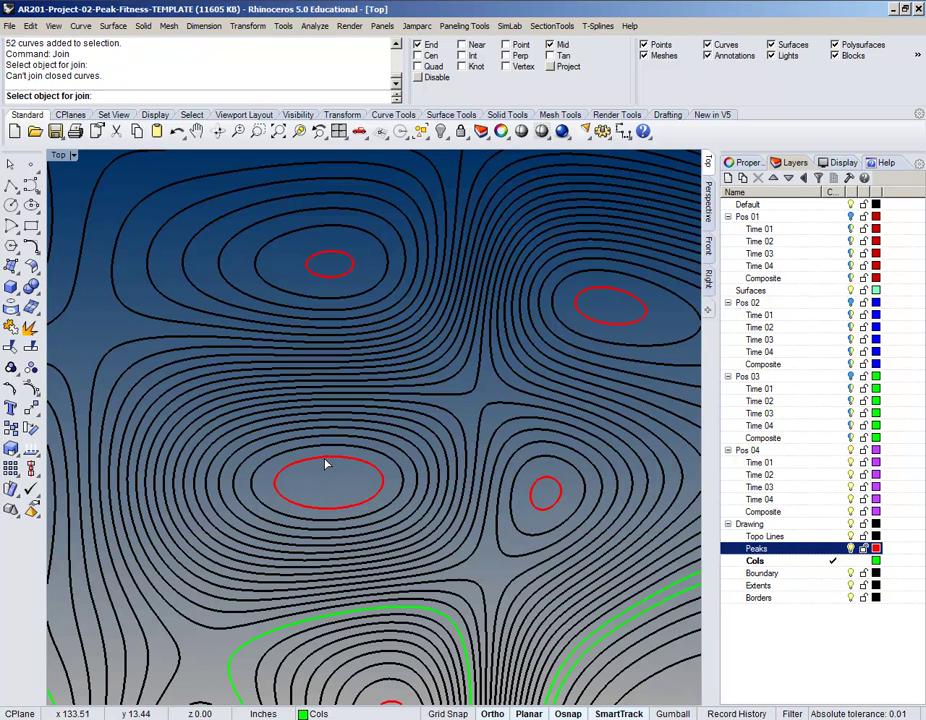
key(Return)
Check individual red peak curves in the coloured contour cell by selecting them one at a time
click(324, 462)
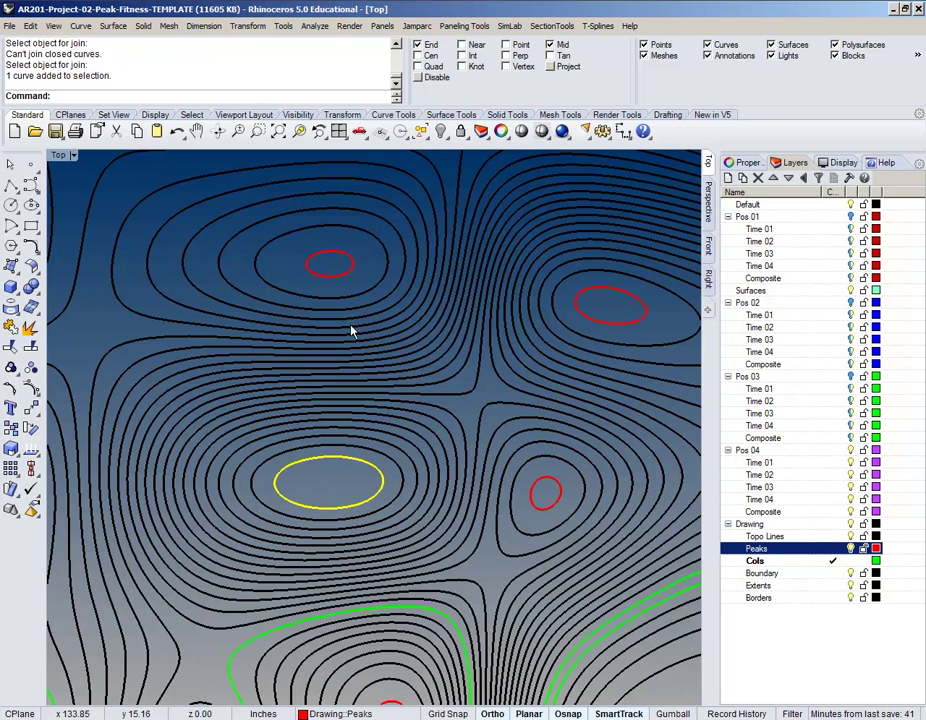
click(337, 272)
click(541, 503)
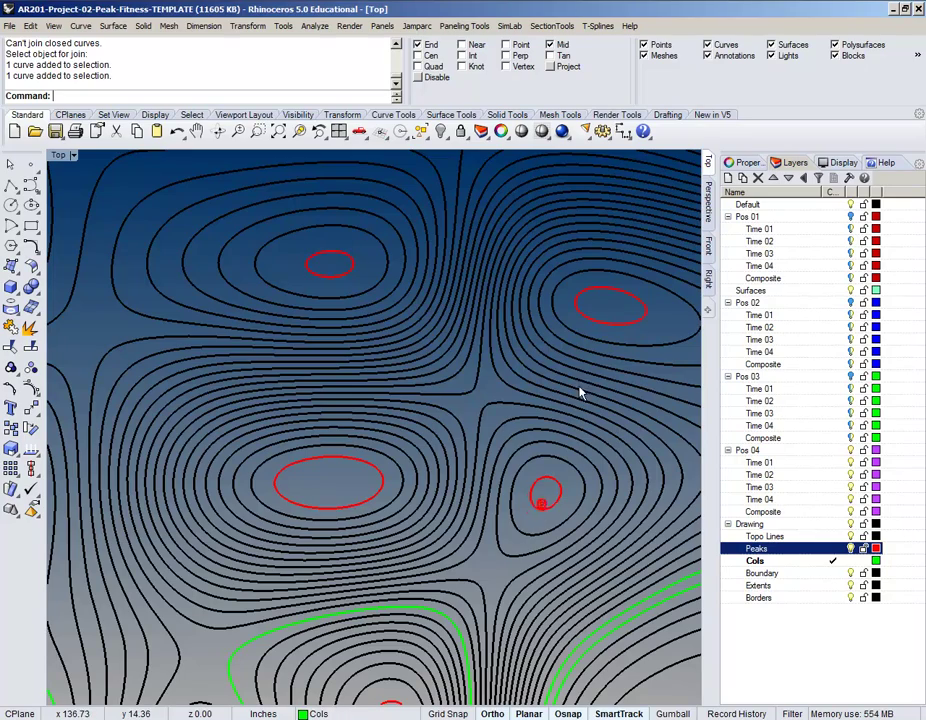
click(605, 322)
click(560, 494)
scroll(522, 400, down, 5)
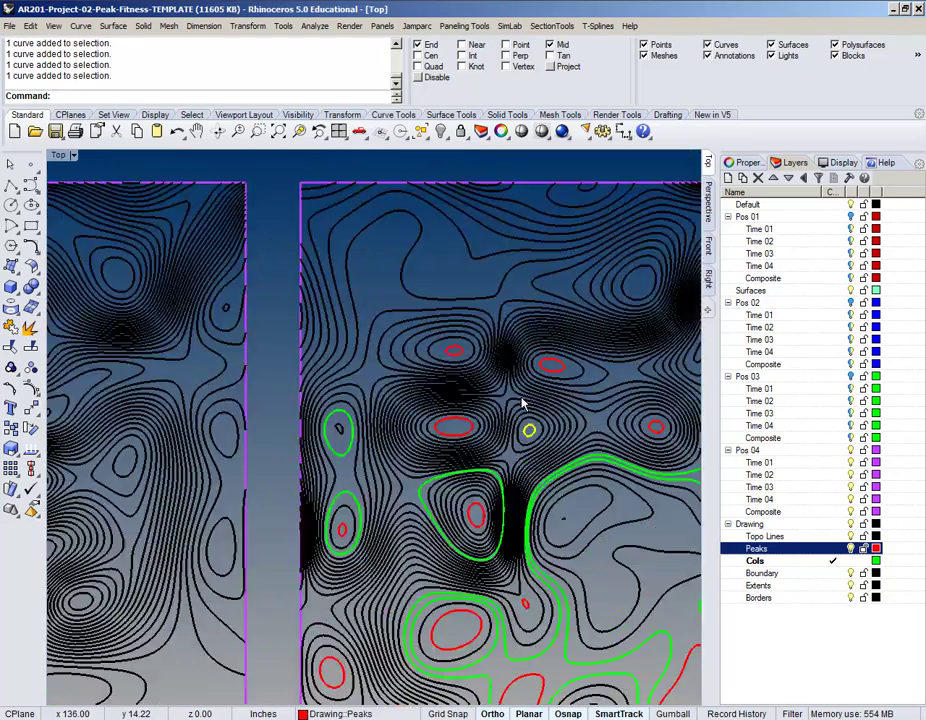
scroll(527, 405, down, 5)
scroll(552, 457, up, 6)
click(572, 457)
click(430, 480)
click(422, 482)
click(571, 424)
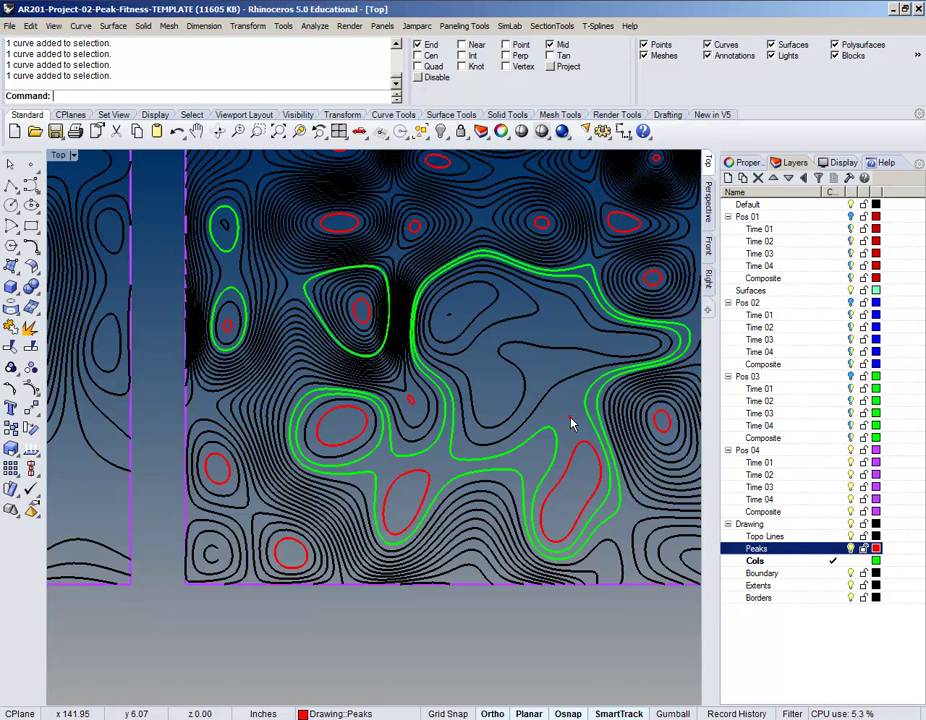
right_drag(571, 424, 424, 451)
scroll(421, 454, down, 2)
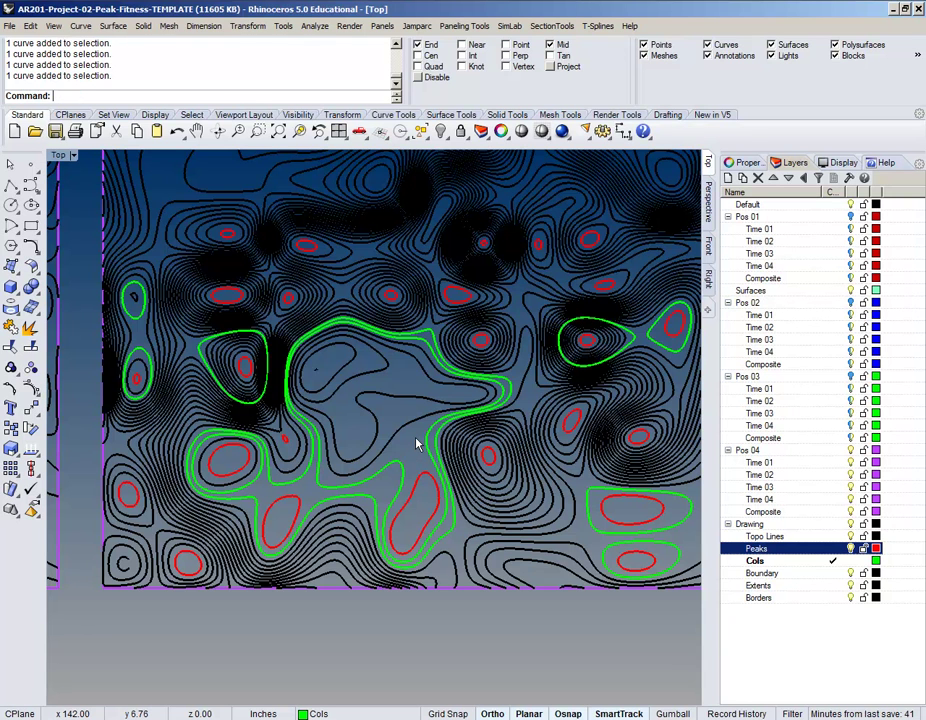
Place an annotation dot labelled 1 inside the upper of the two wide red peaks near the contour cell's lower-right corner
right_click(368, 451)
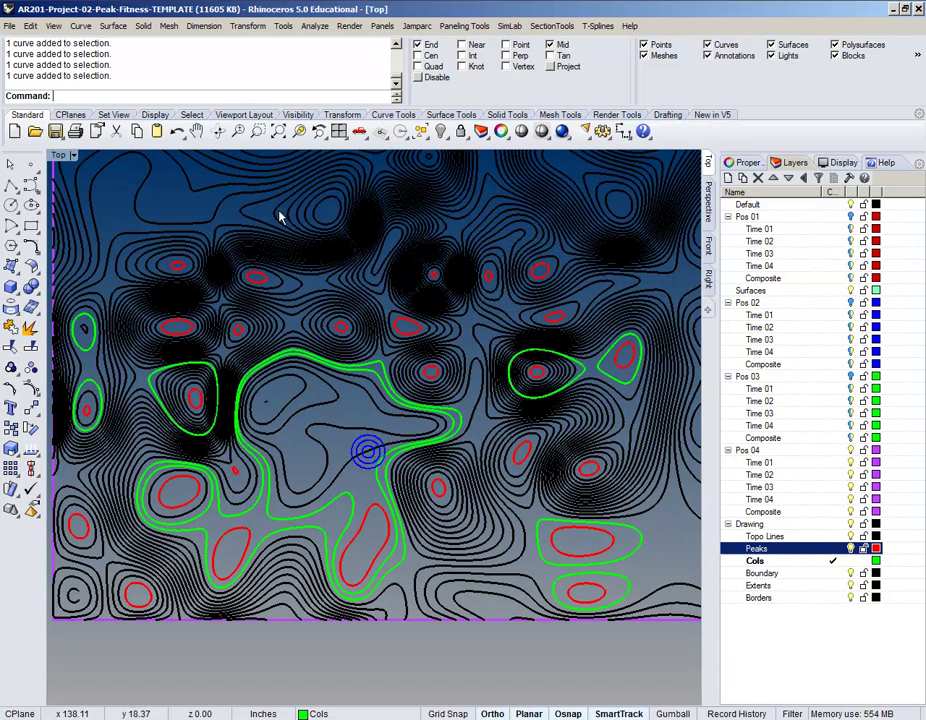
click(218, 27)
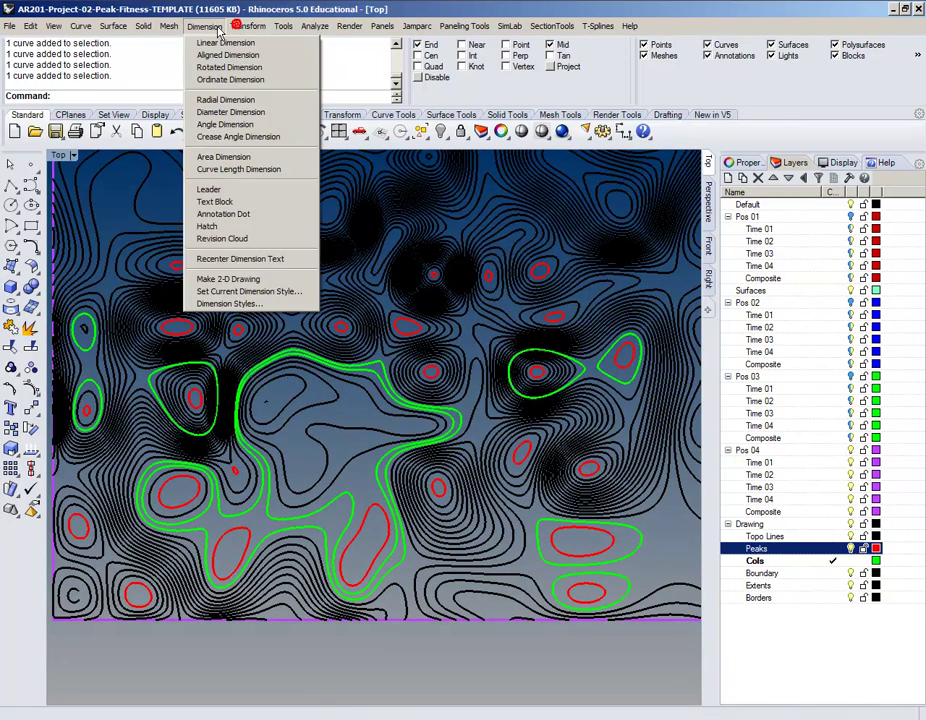
click(262, 213)
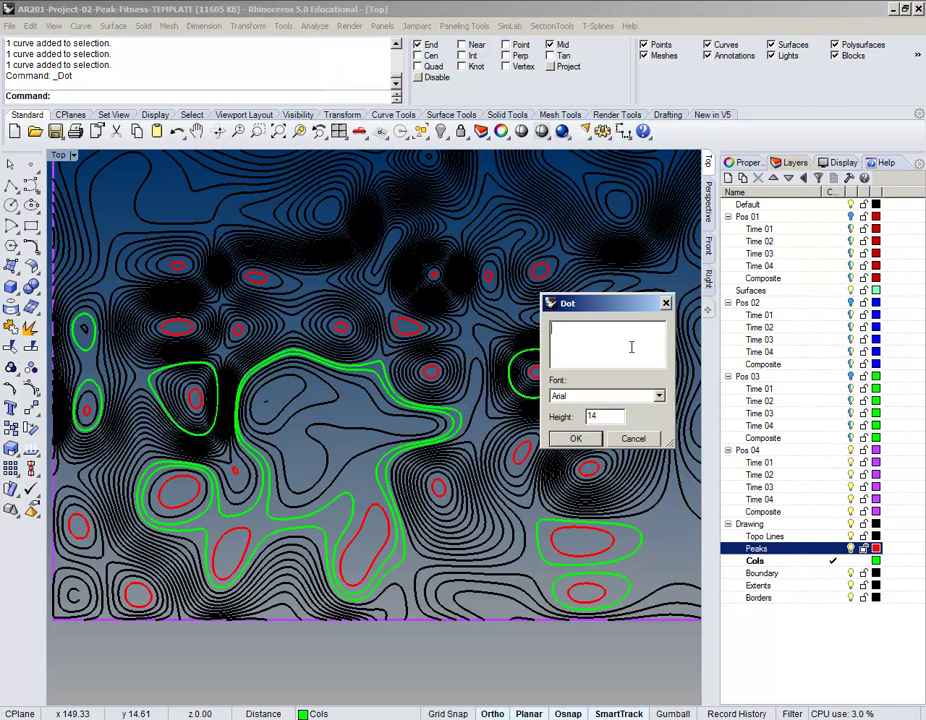
text(1)
click(590, 439)
scroll(585, 540, up, 2)
scroll(585, 540, up, 3)
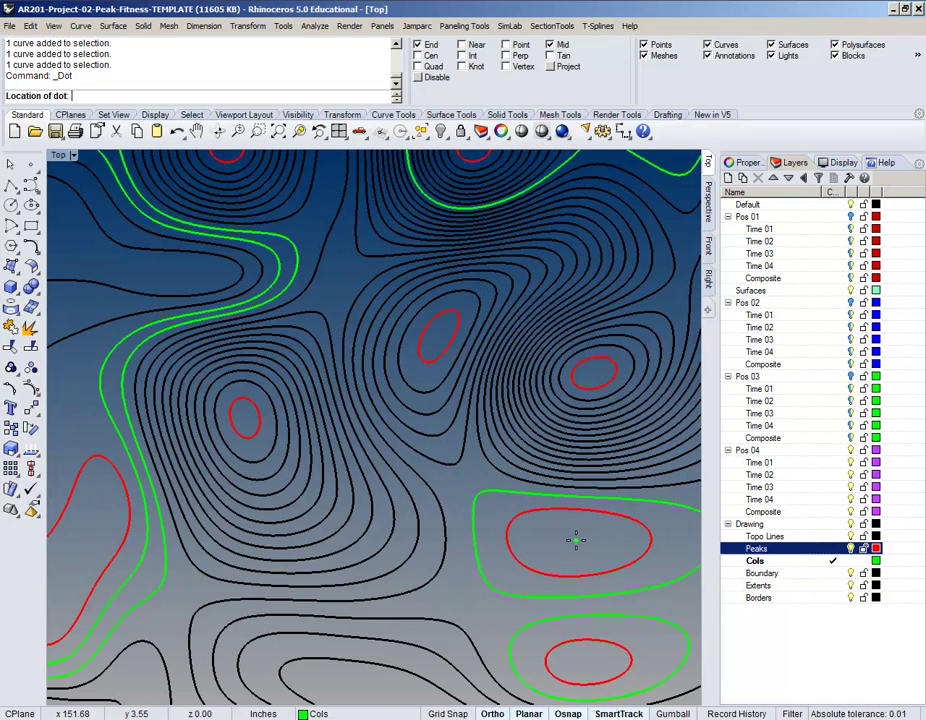
click(575, 540)
Place an annotation dot labelled 2 inside the red peak directly below dot 1
key(Return)
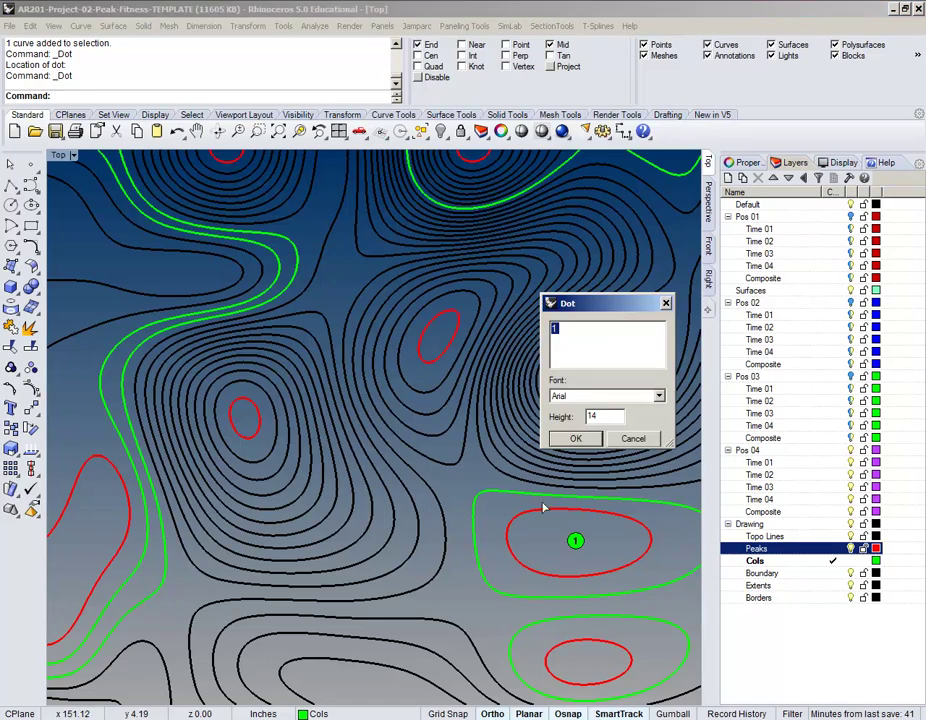
text(2)
click(585, 440)
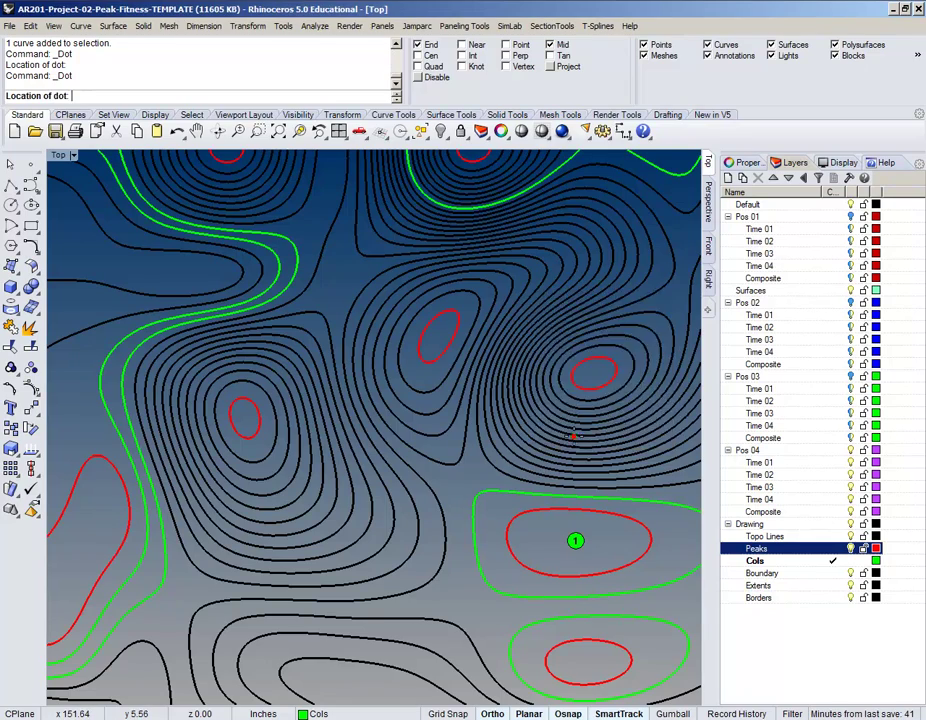
scroll(565, 422, down, 3)
scroll(578, 496, up, 4)
click(585, 567)
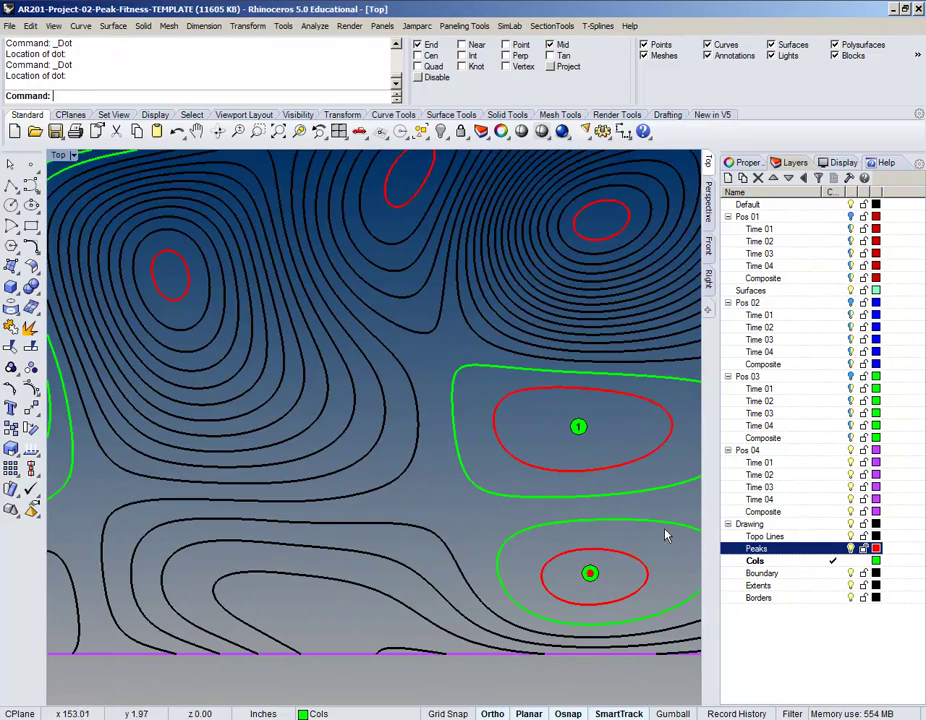
Place an annotation dot labelled 3 inside the small red peak directly above dot 1
scroll(568, 454, down, 3)
scroll(597, 390, up, 5)
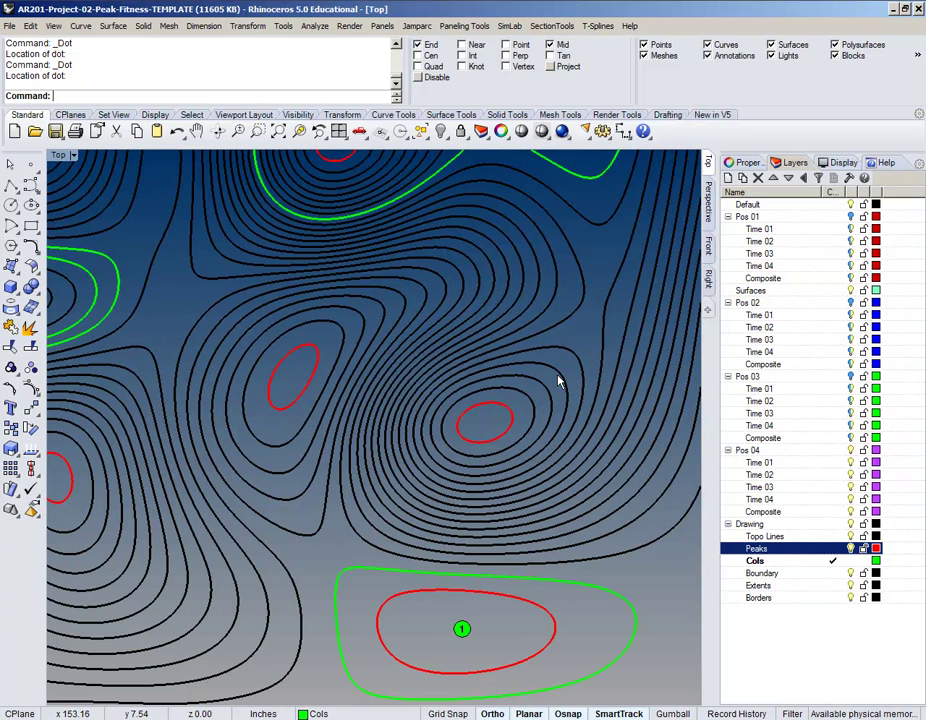
scroll(558, 379, down, 1)
scroll(495, 425, down, 2)
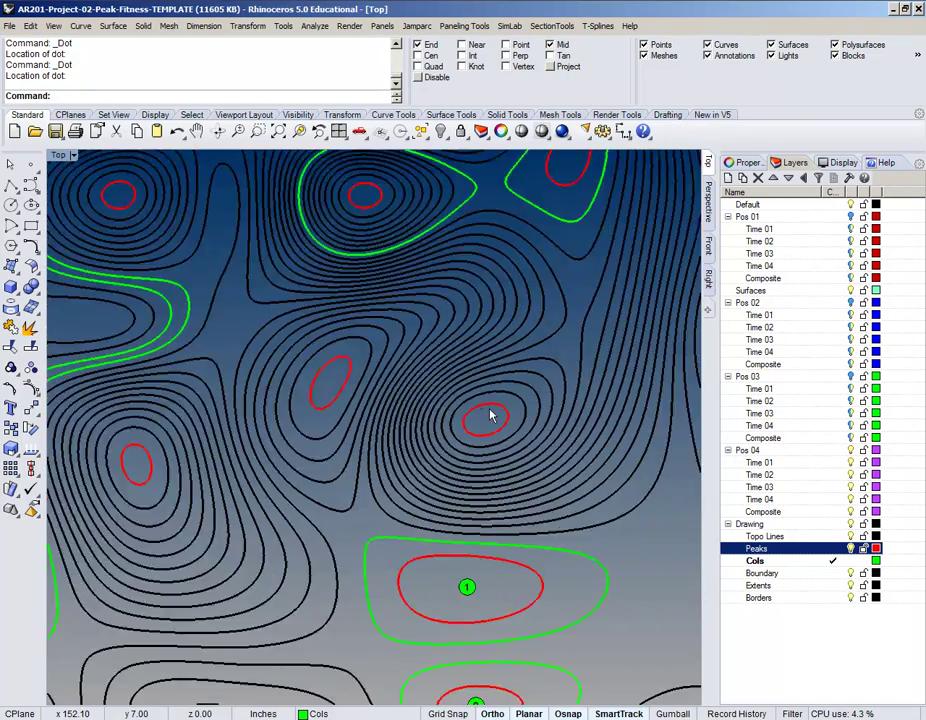
scroll(490, 416, down, 3)
key(Return)
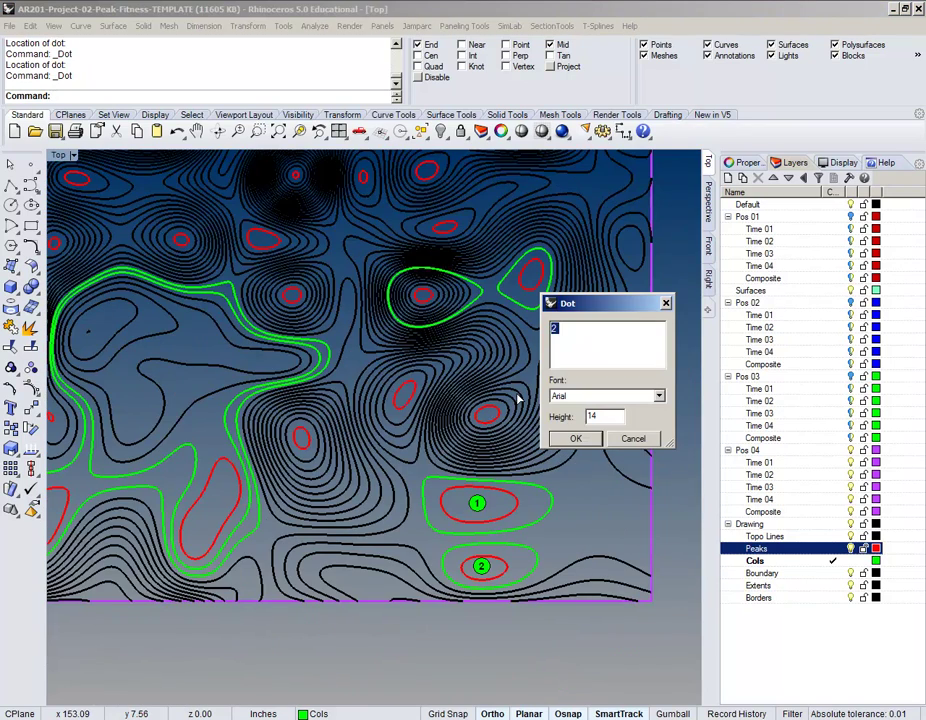
text(3)
click(577, 438)
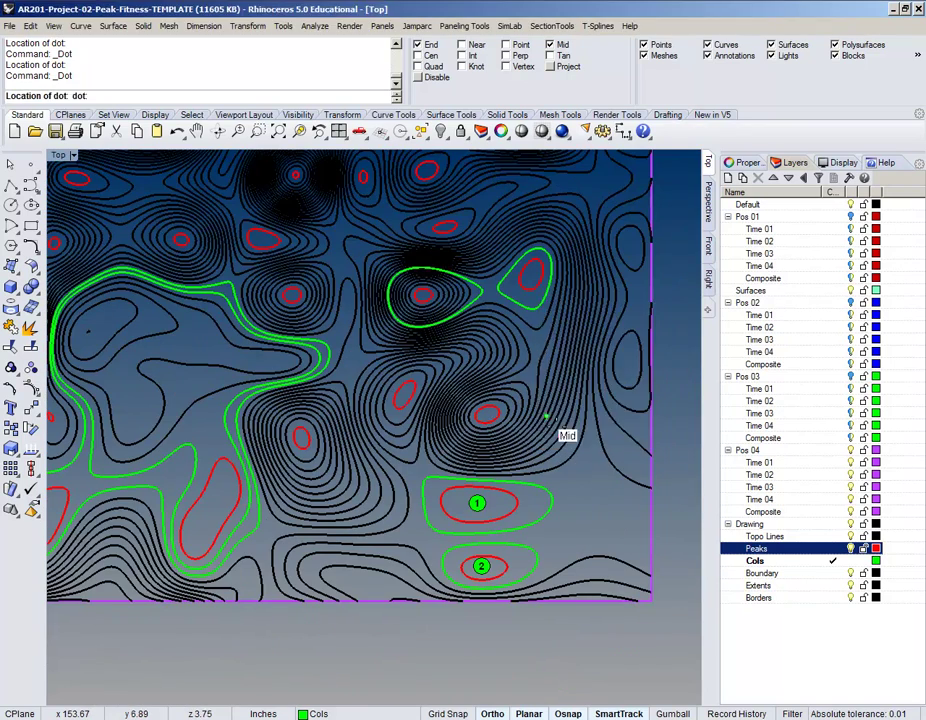
scroll(547, 415, up, 5)
click(410, 424)
scroll(412, 432, down, 7)
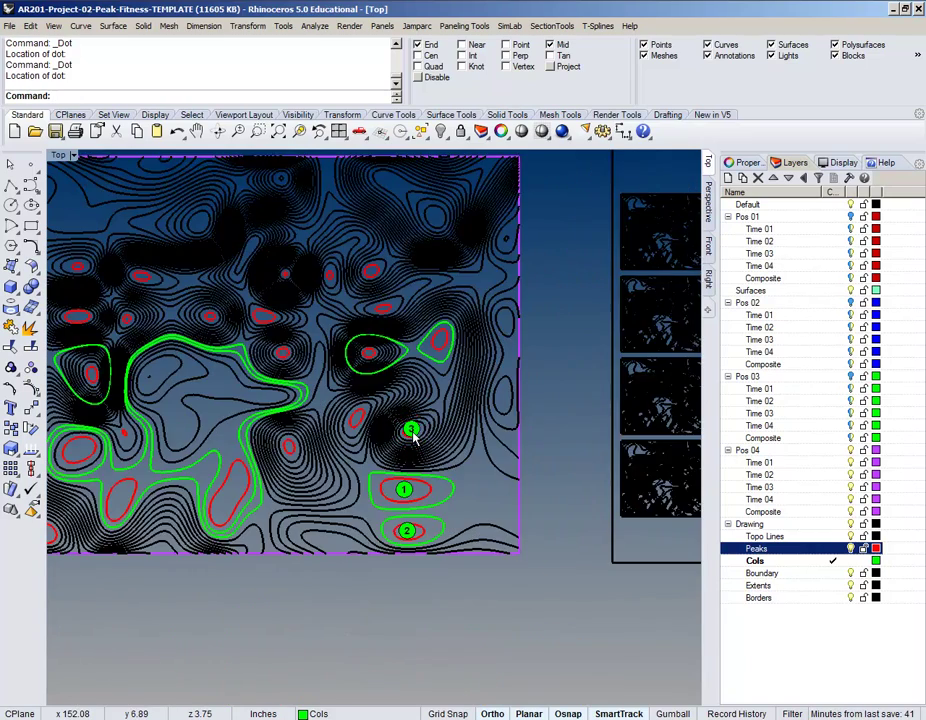
Place an annotation dot labelled 4 inside the oval red peak just right of the large green col contour
right_drag(353, 438, 473, 438)
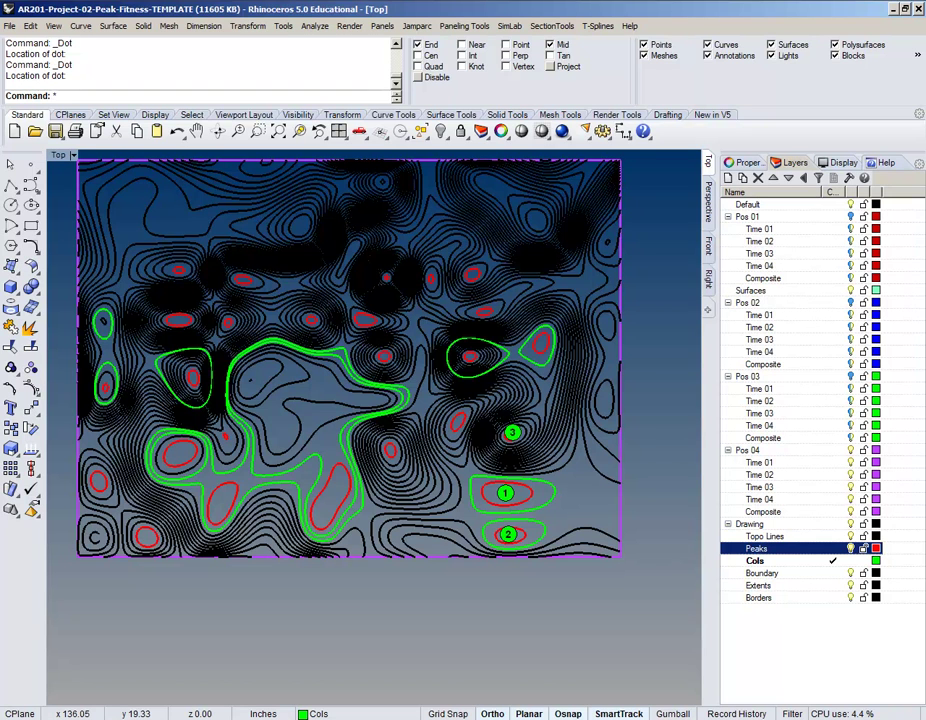
text(Dot)
key(Return)
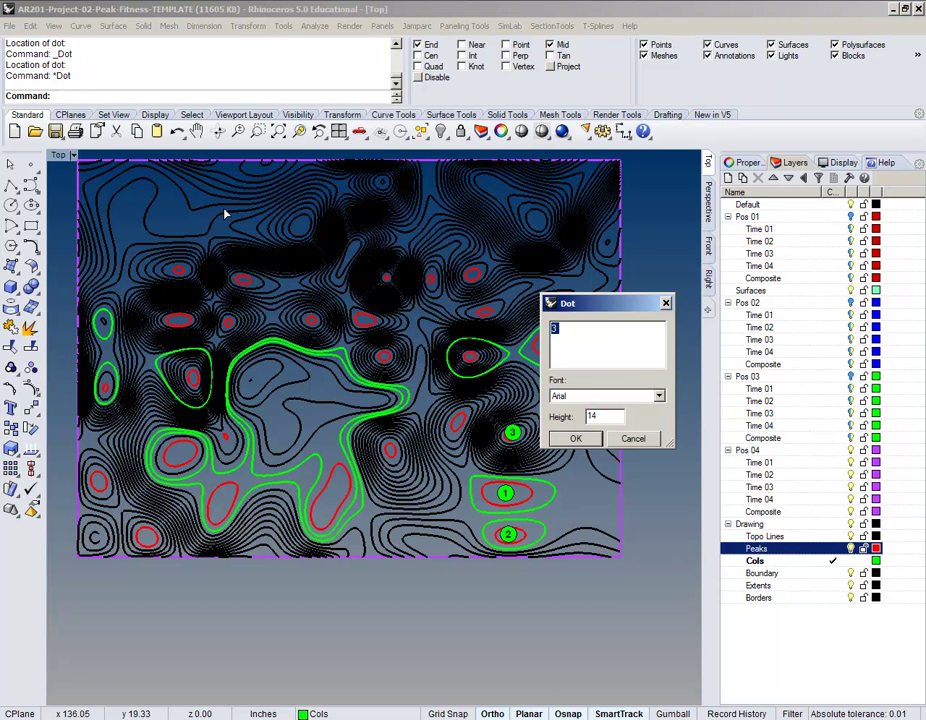
text(4)
click(571, 440)
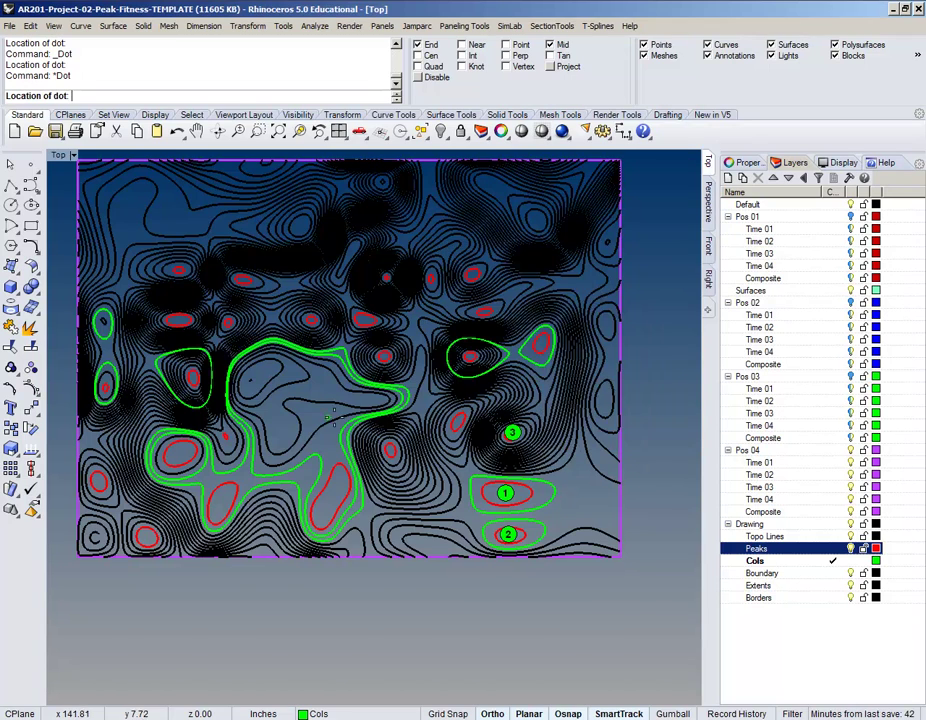
scroll(324, 397, up, 5)
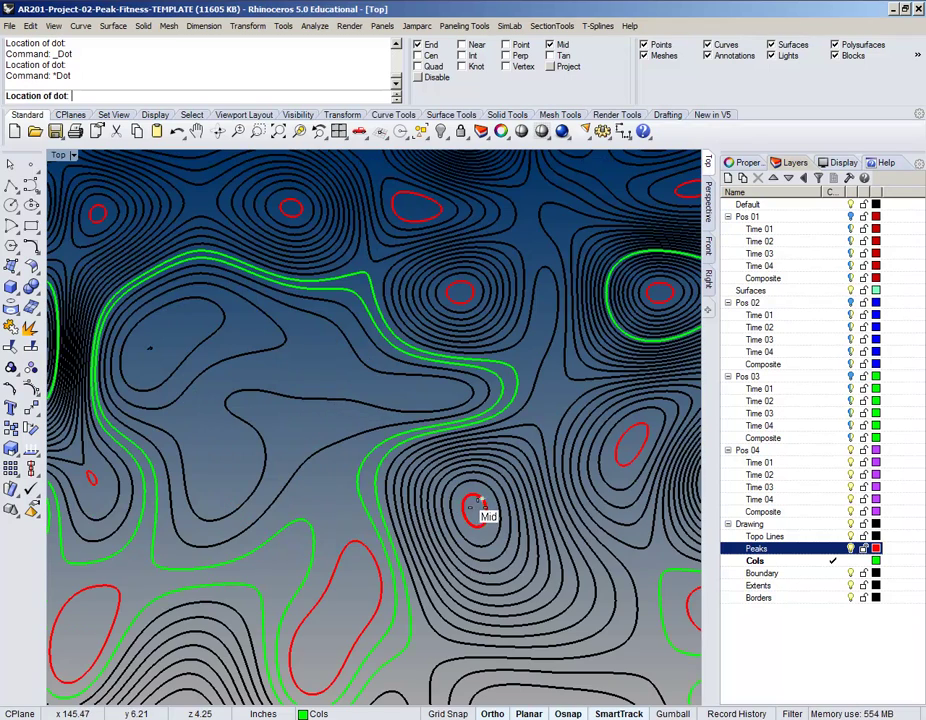
scroll(471, 506, up, 3)
click(475, 521)
Place an annotation dot labelled 5 inside the slanted red peak between dots 4 and 3
key(Return)
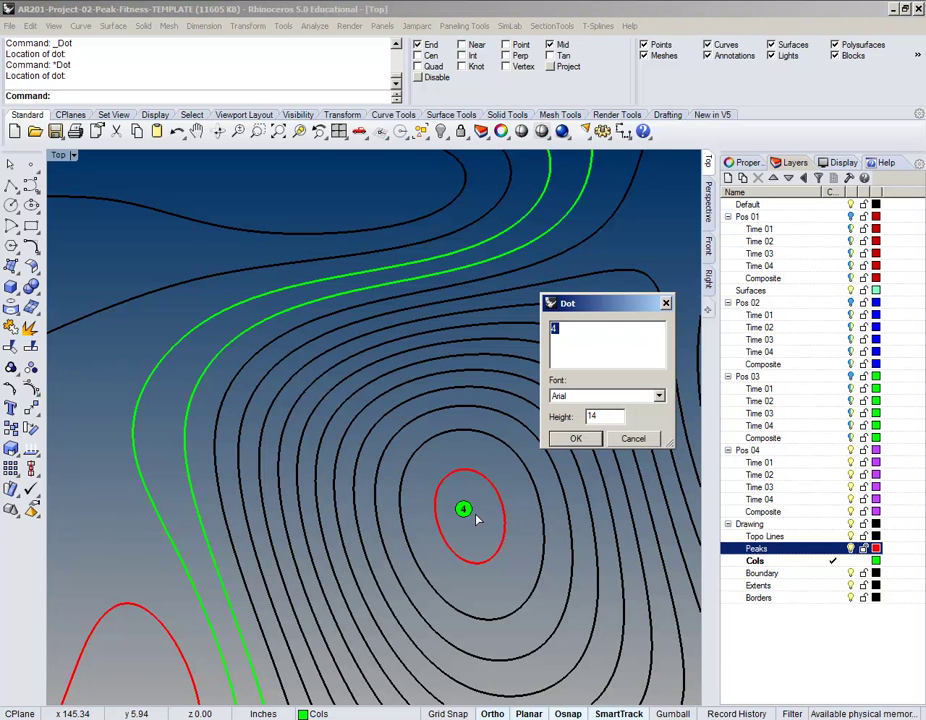
text(5)
click(596, 440)
scroll(558, 416, down, 5)
scroll(558, 416, up, 3)
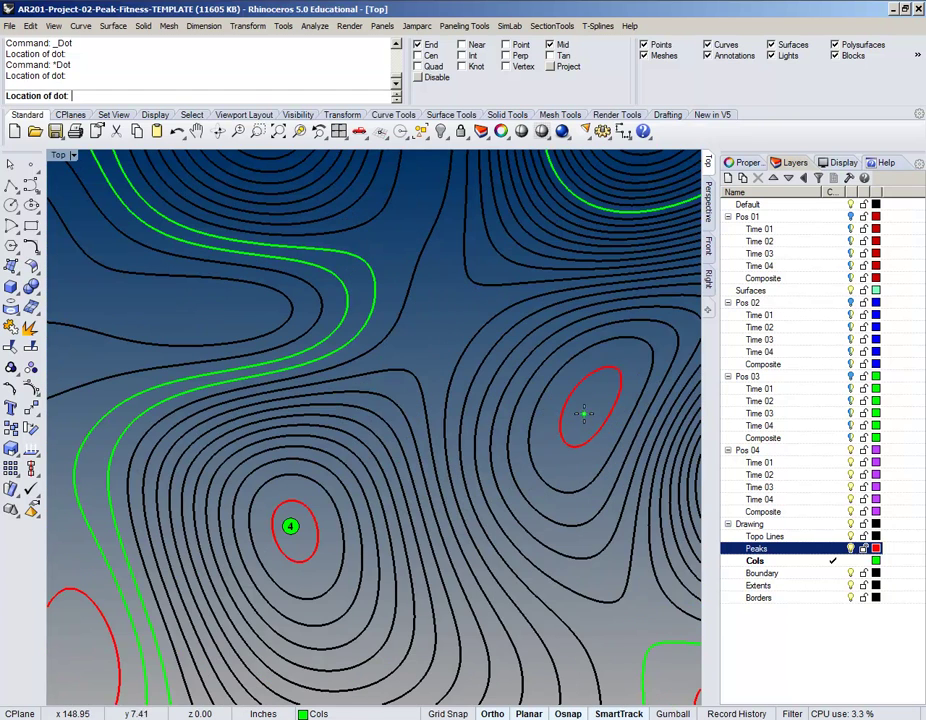
click(589, 403)
Try to make the Dot command run continuously with the Repeat command
key(Return)
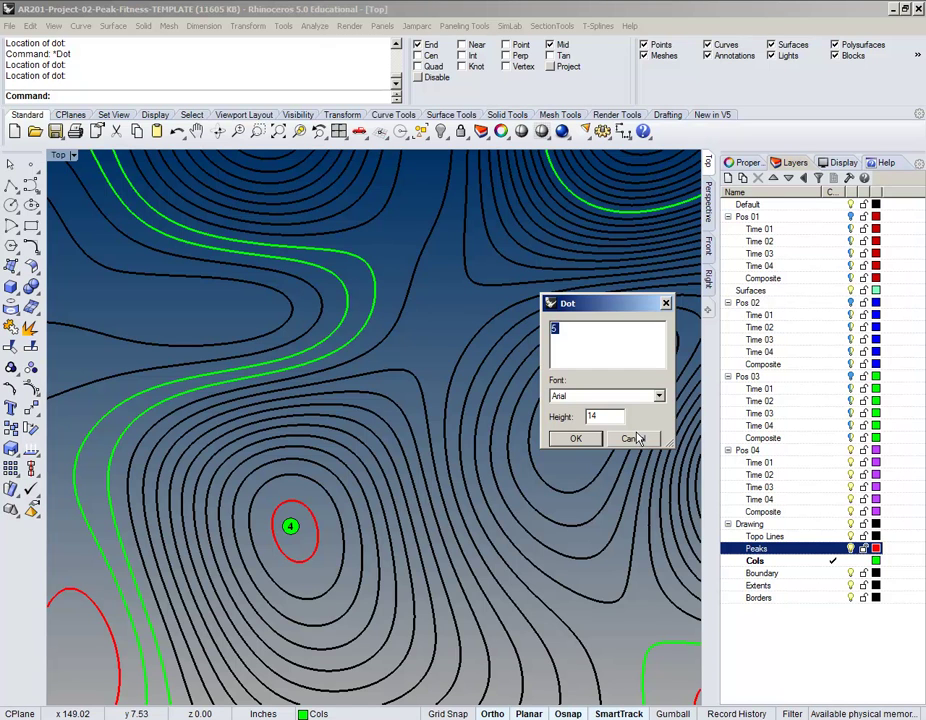
key(Return)
text(Re)
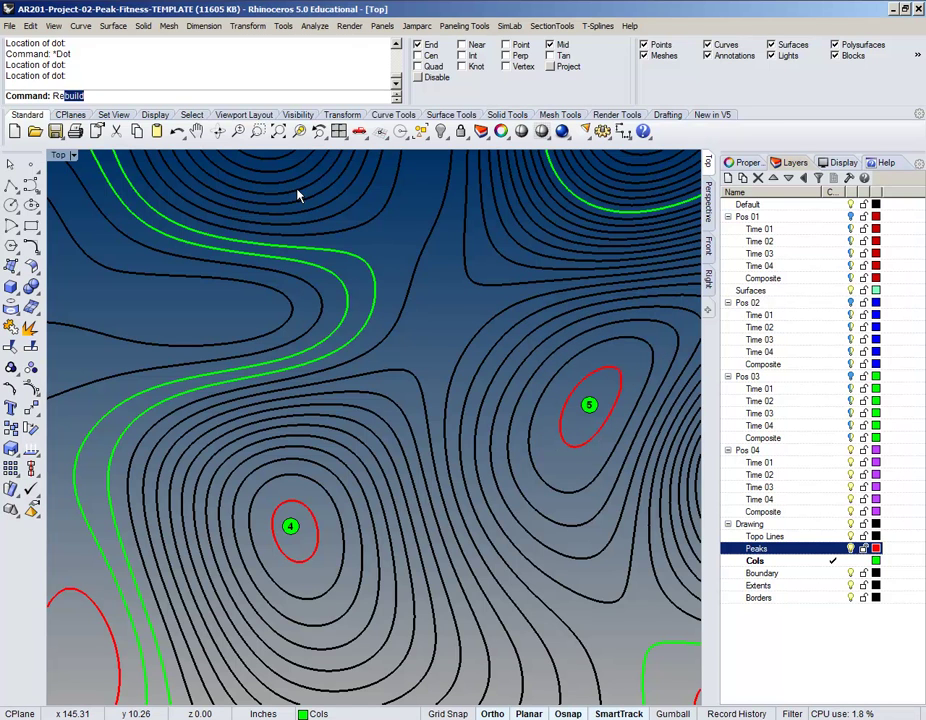
text(peat)
key(Return)
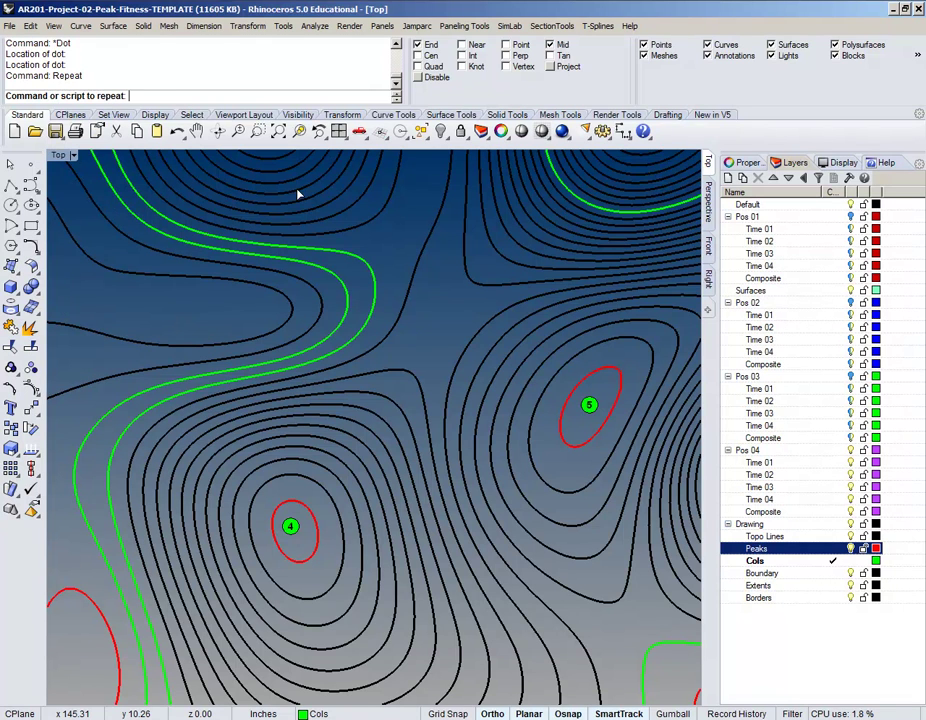
text(dot)
key(Return)
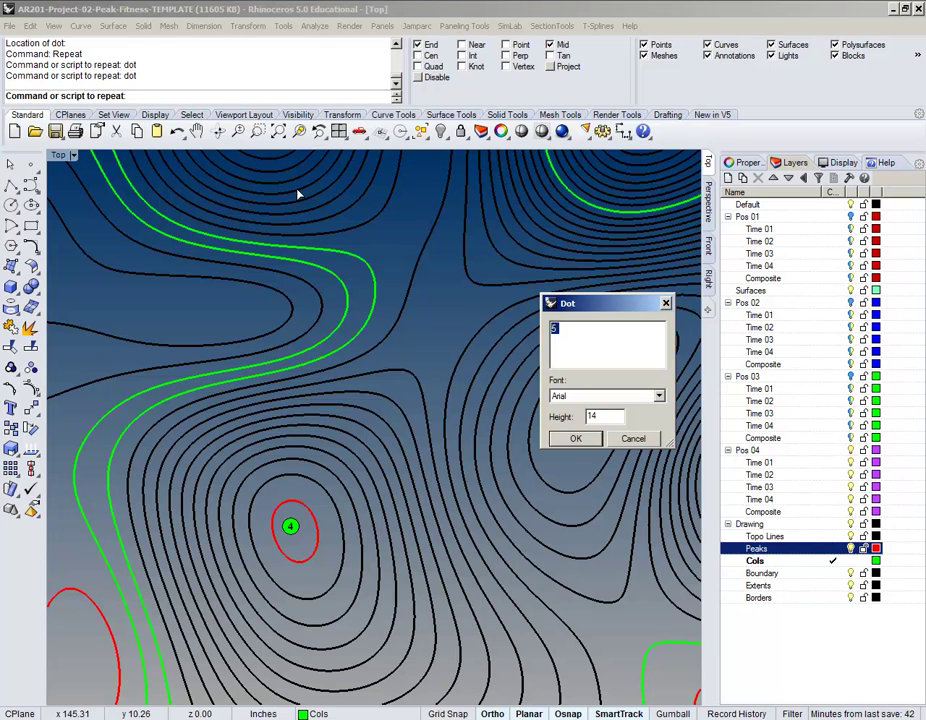
key(Return)
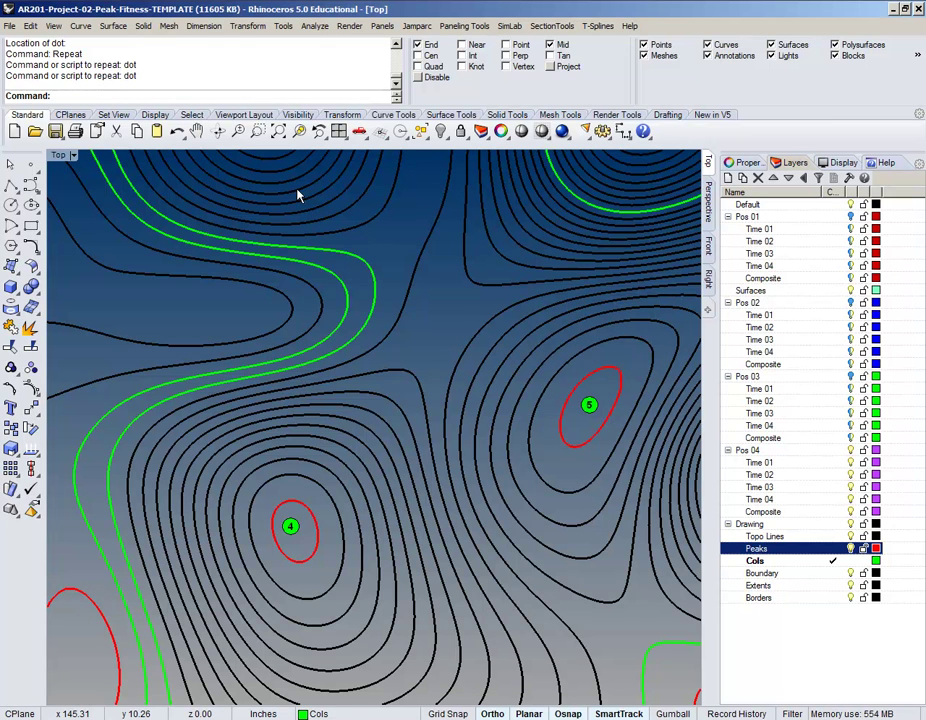
text(Repeat)
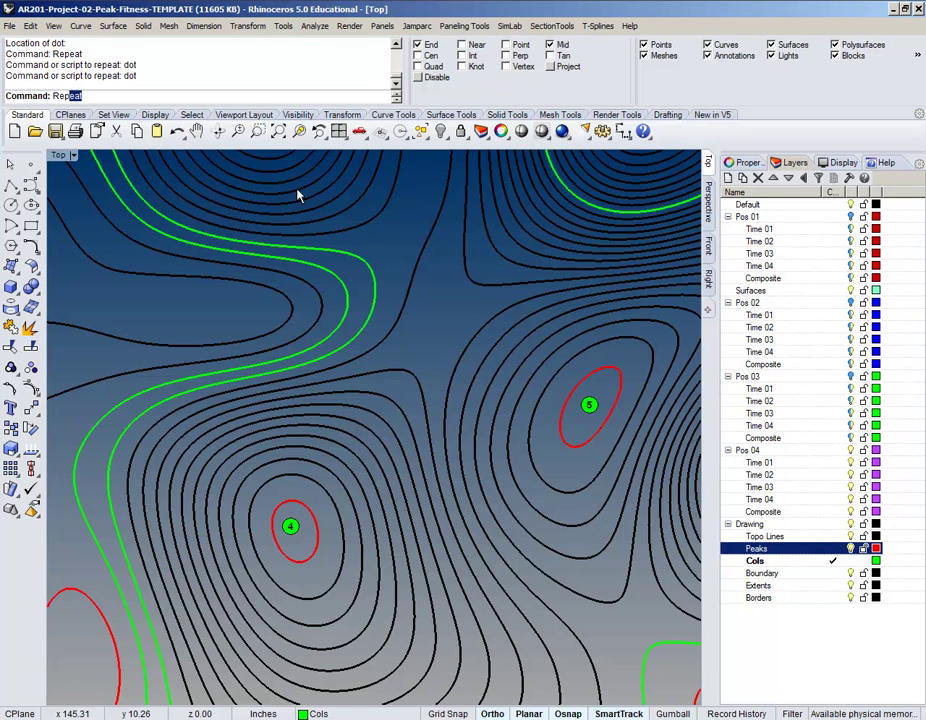
key(Return)
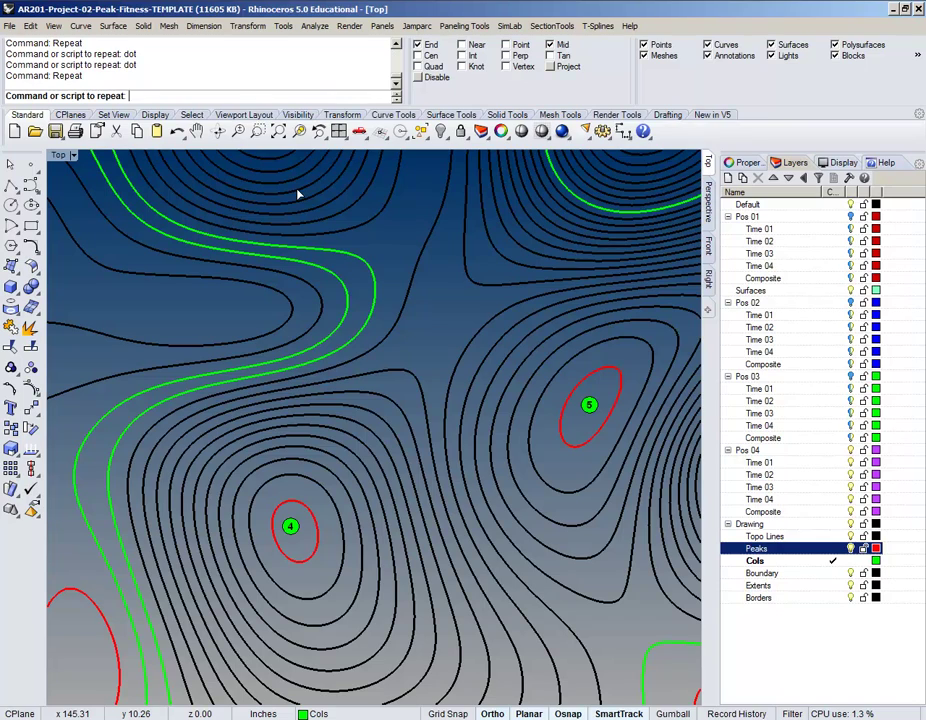
scroll(297, 194, down, 5)
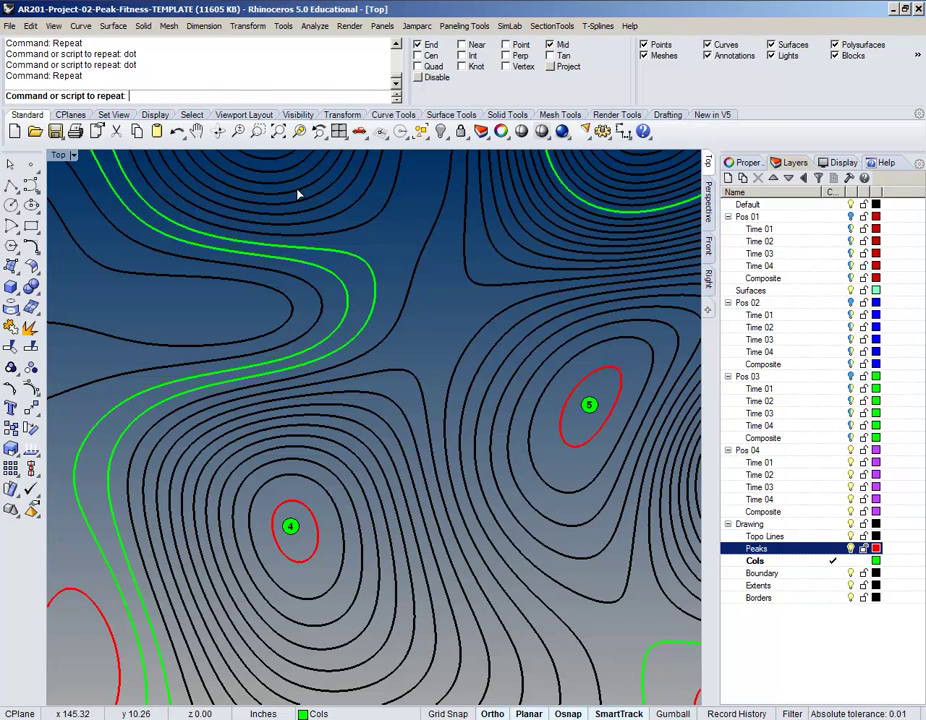
Switch to Illustrator and edit cell 20's label, setting the time to 15:00 and reducing the anisotropic entry to YES
key(alt+Tab)
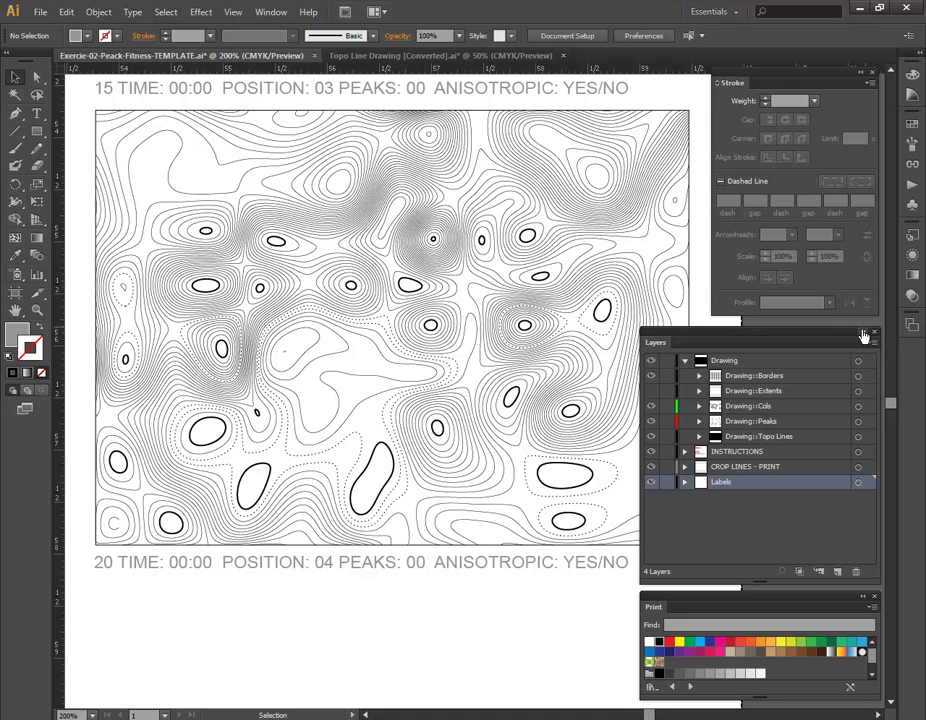
double_click(186, 564)
click(185, 563)
double_click(185, 563)
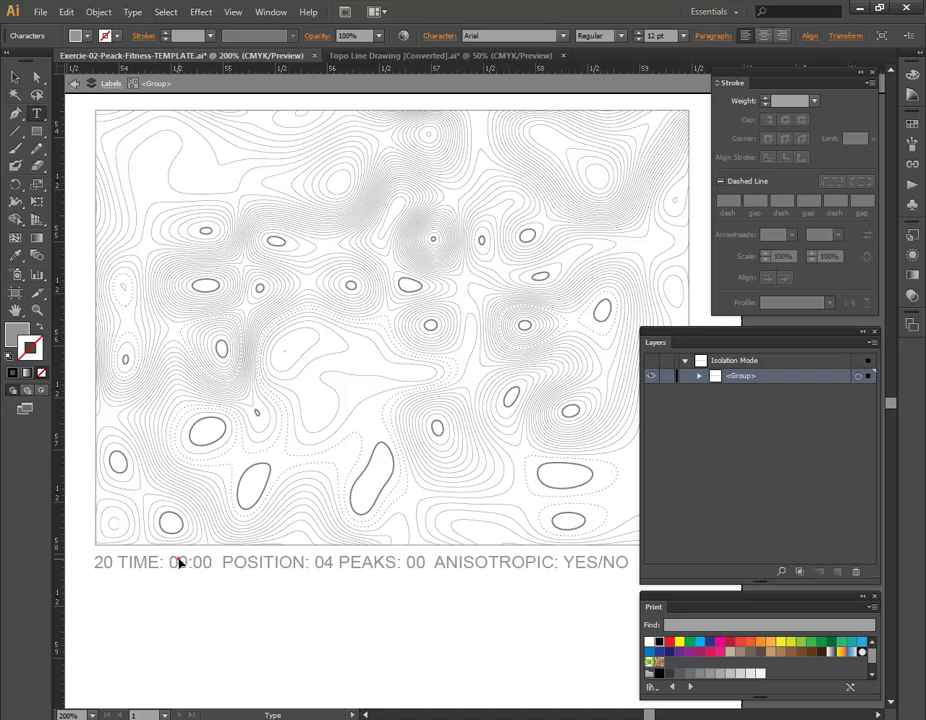
drag(188, 562, 168, 562)
text(15)
drag(598, 561, 630, 560)
key(BackSpace)
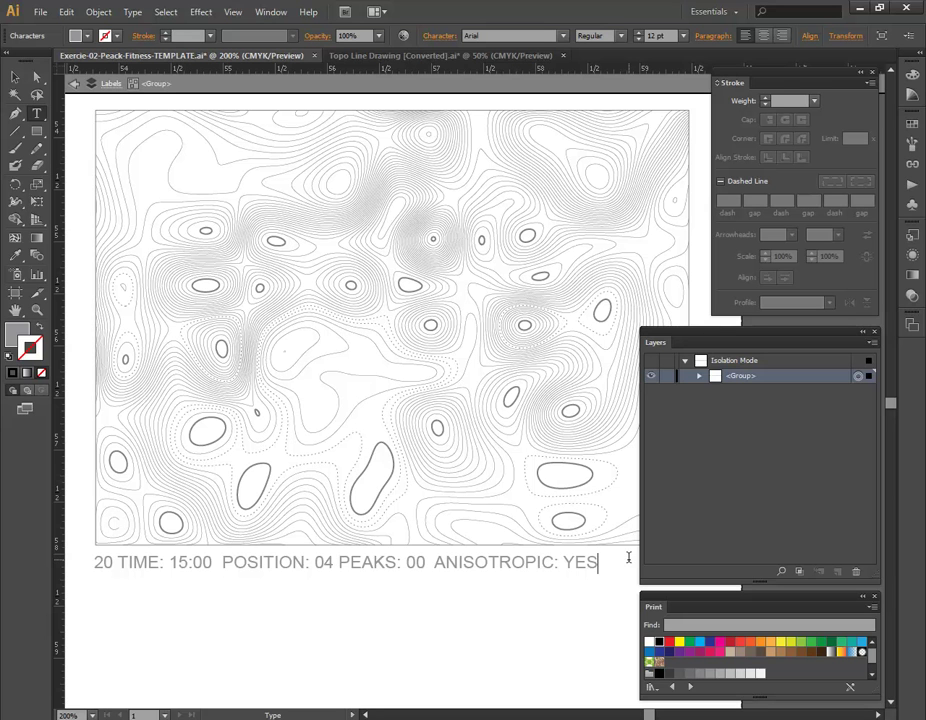
alt+scroll(448, 543, down, 6)
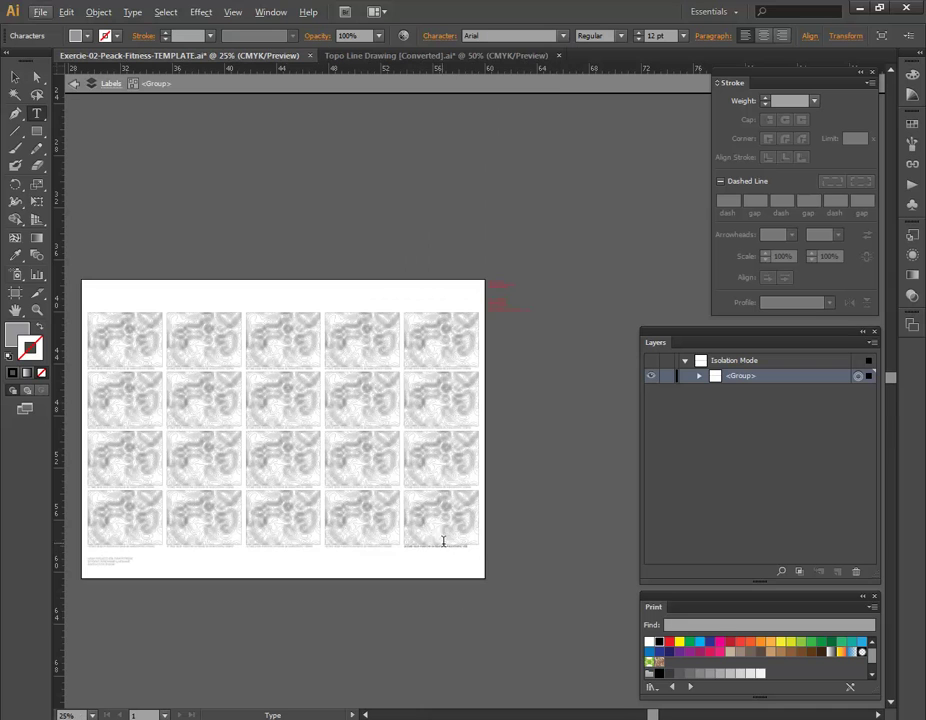
click(40, 11)
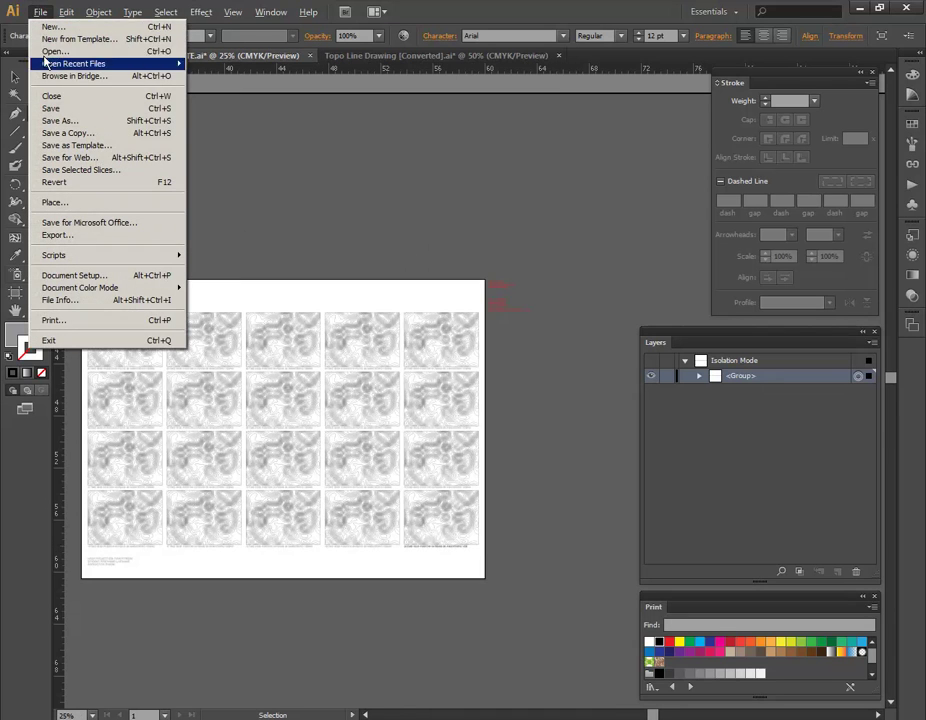
click(86, 126)
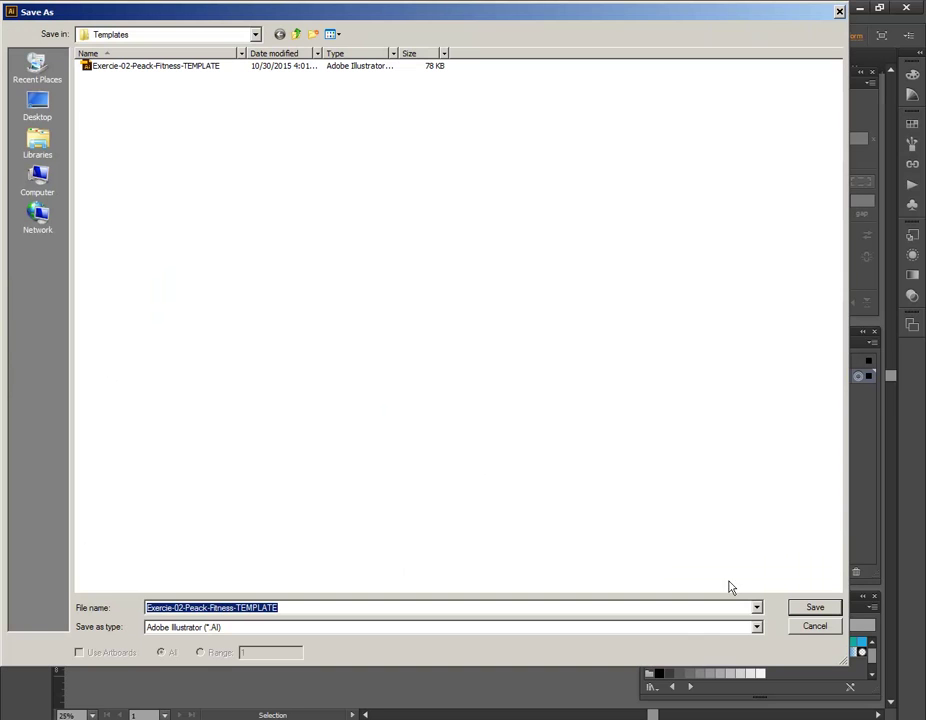
click(757, 627)
click(757, 627)
click(808, 628)
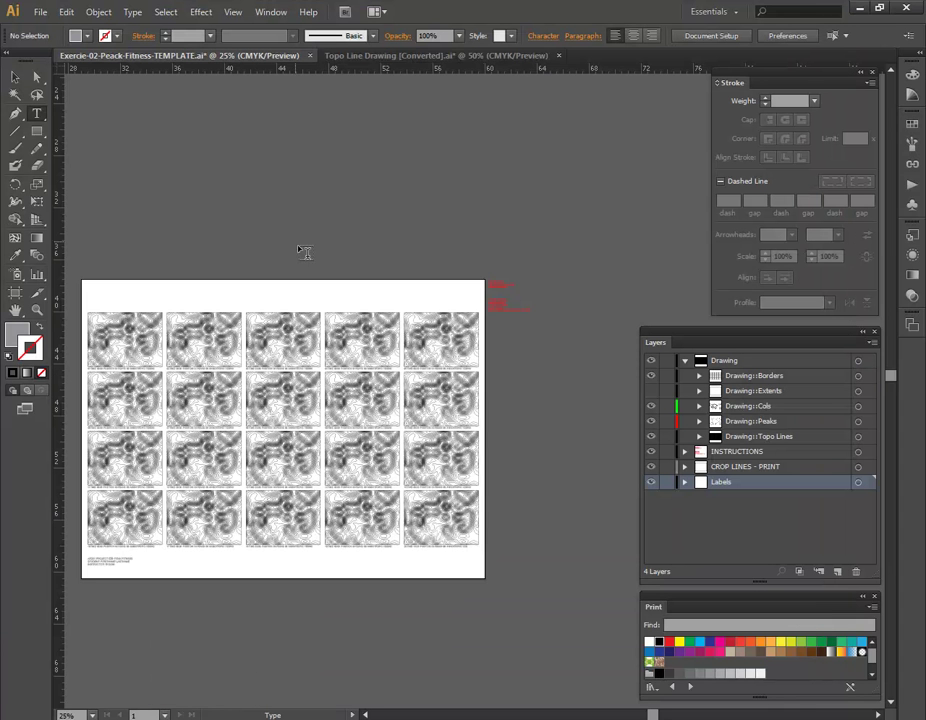
Save a copy of the sheet to the Desktop as an Adobe PDF named Exercie-02-Peack-Fitness-TEMPLATE copy.pdf
click(40, 12)
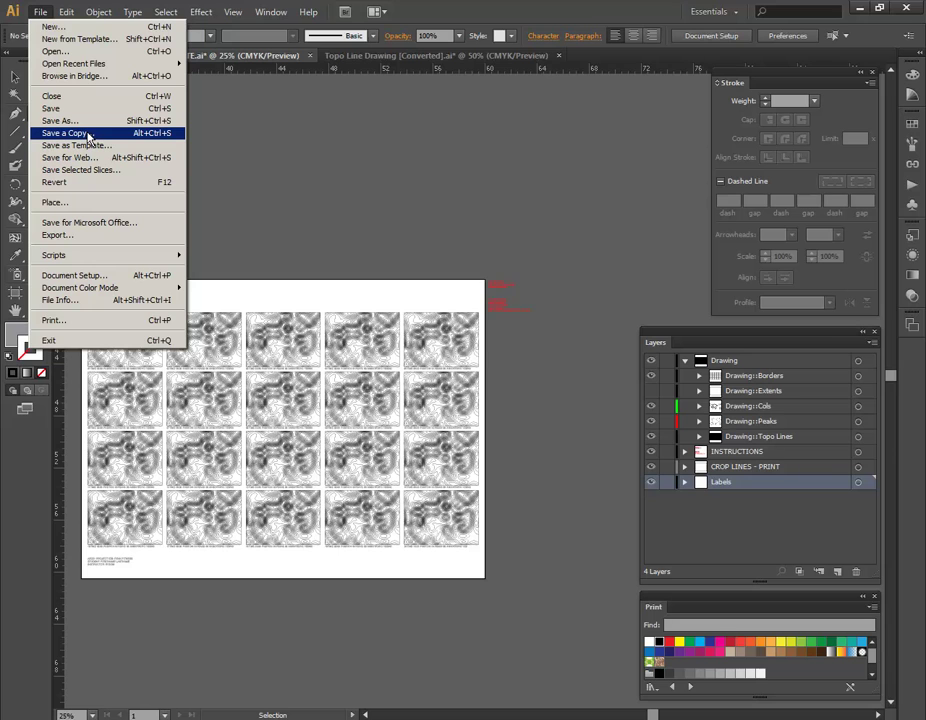
click(89, 133)
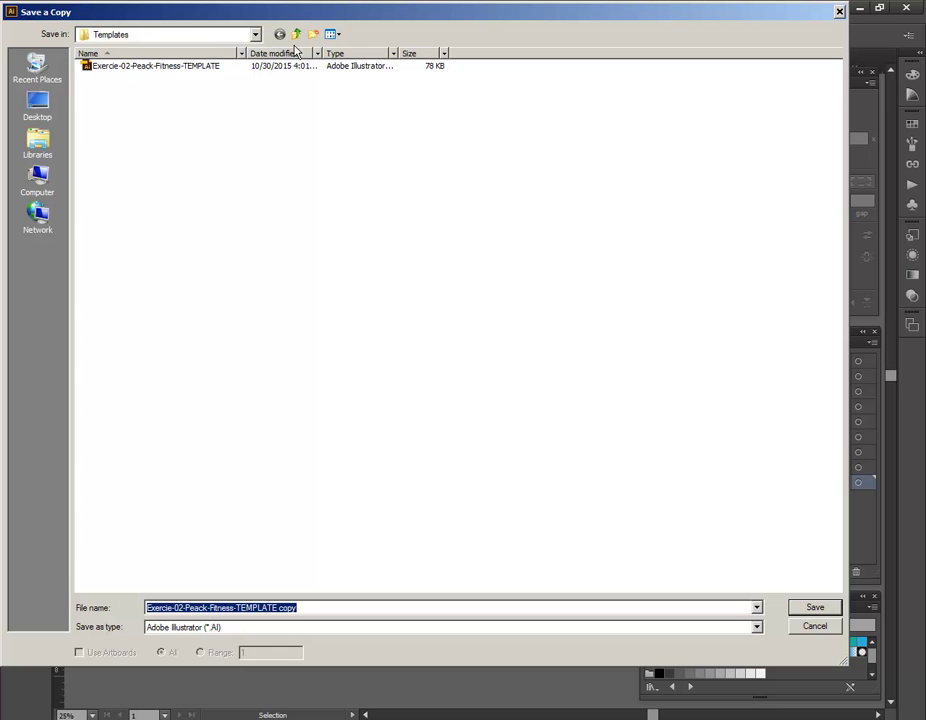
click(296, 35)
click(295, 34)
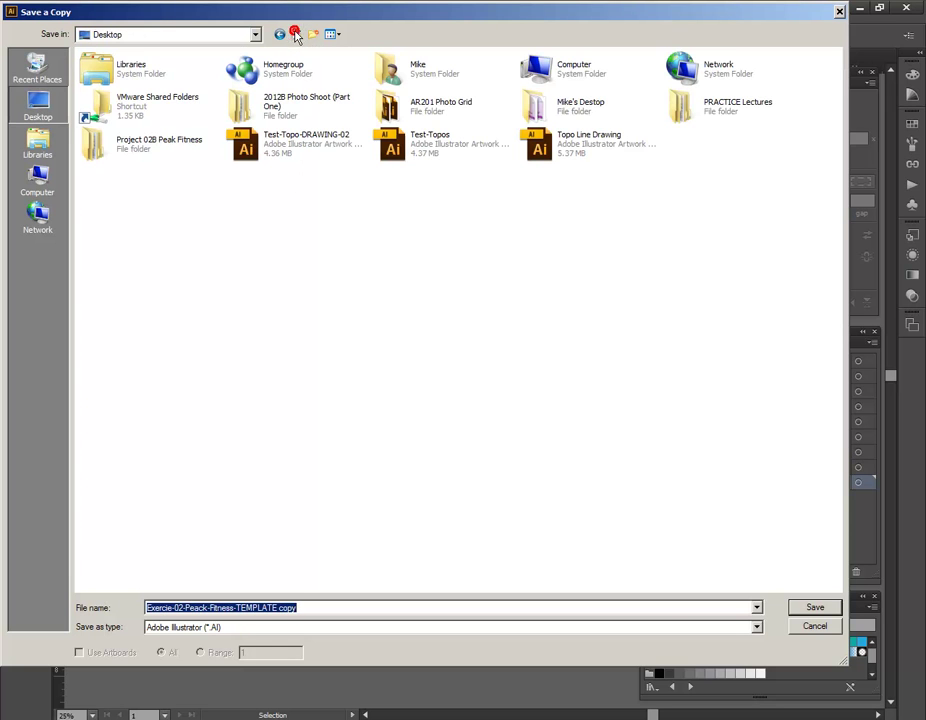
click(757, 627)
click(452, 659)
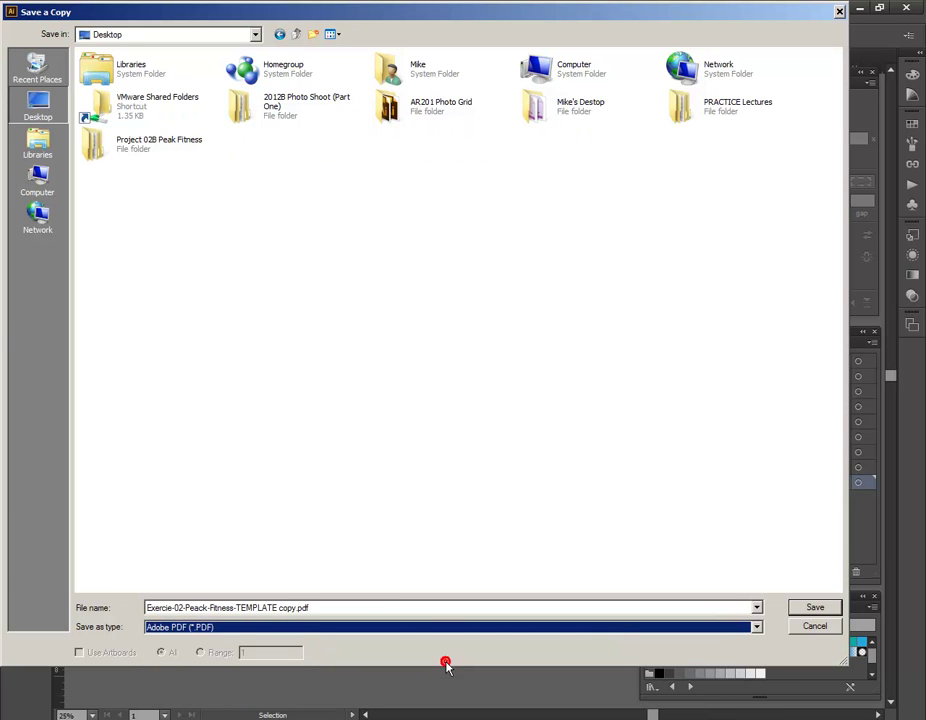
click(801, 612)
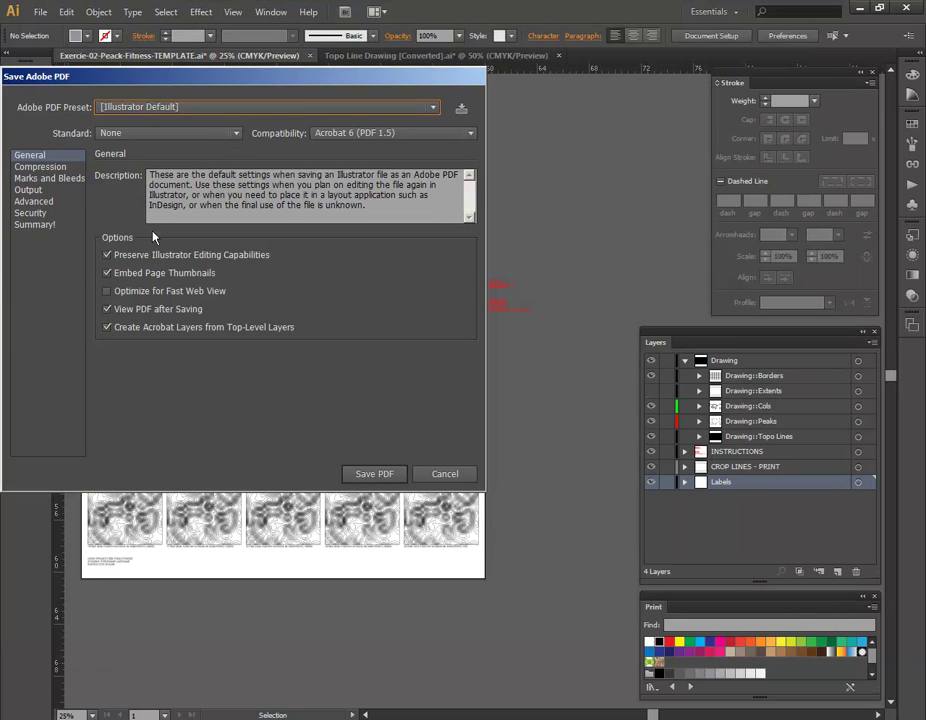
Export the PDF without Illustrator editing capabilities, page thumbnails or Acrobat layers from top-level layers
click(108, 256)
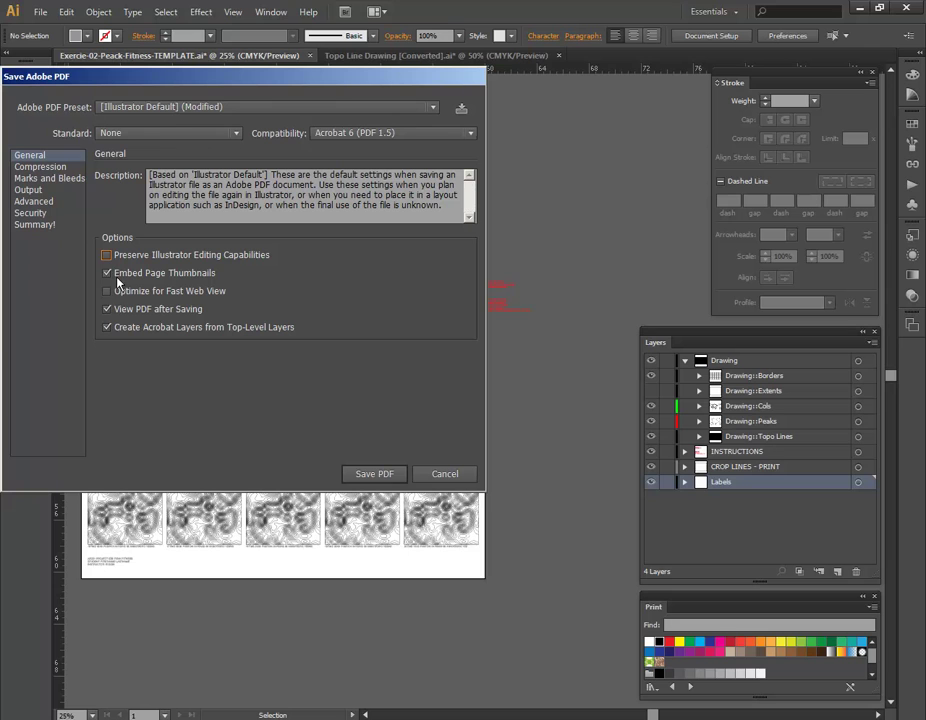
click(107, 327)
click(107, 273)
click(376, 474)
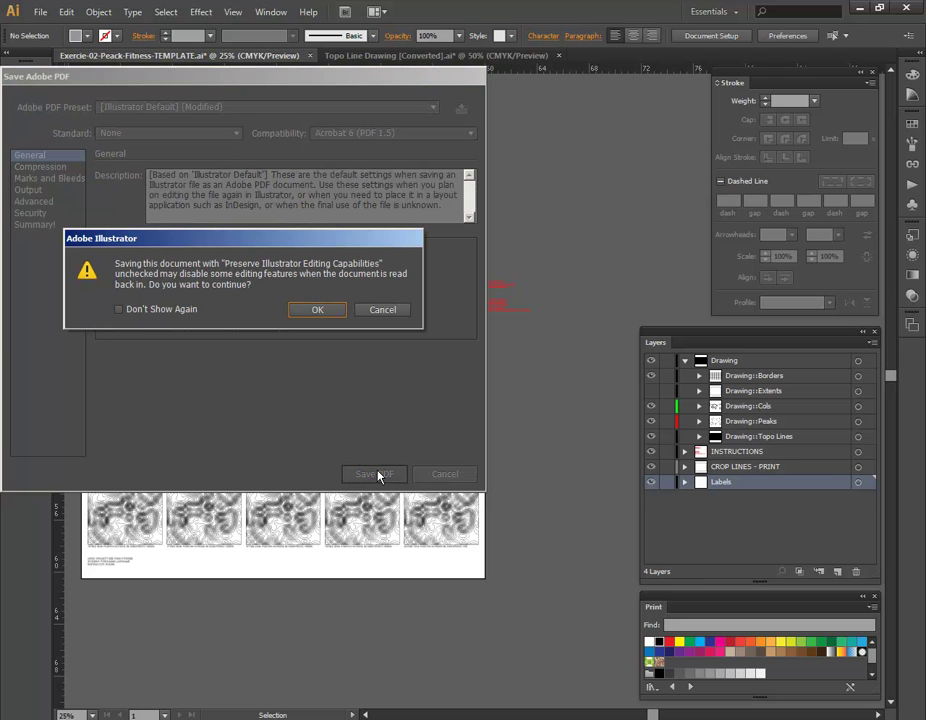
click(338, 313)
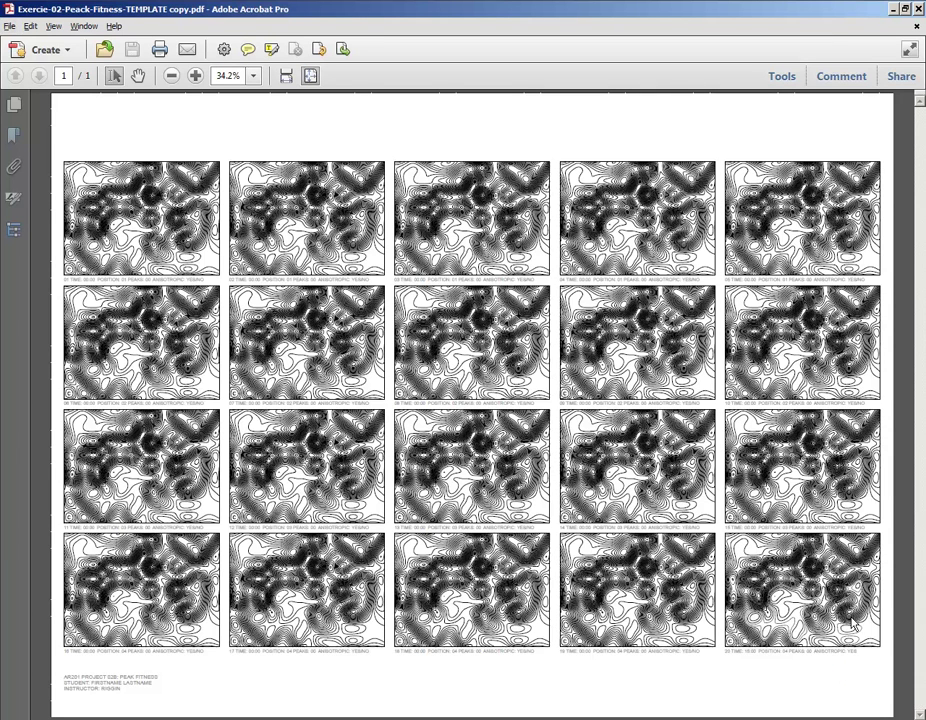
Check the exported PDF's contour cells and labels at actual size and fitted to the page width
key(alt)
key(alt)
key(ctrl+1)
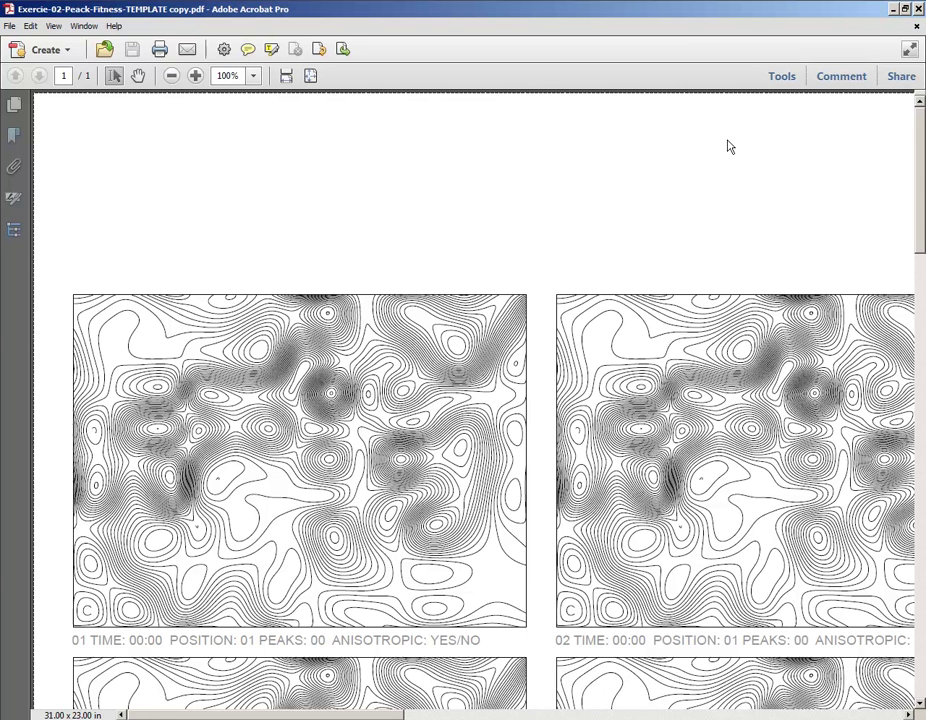
ctrl+scroll(661, 183, down, 2)
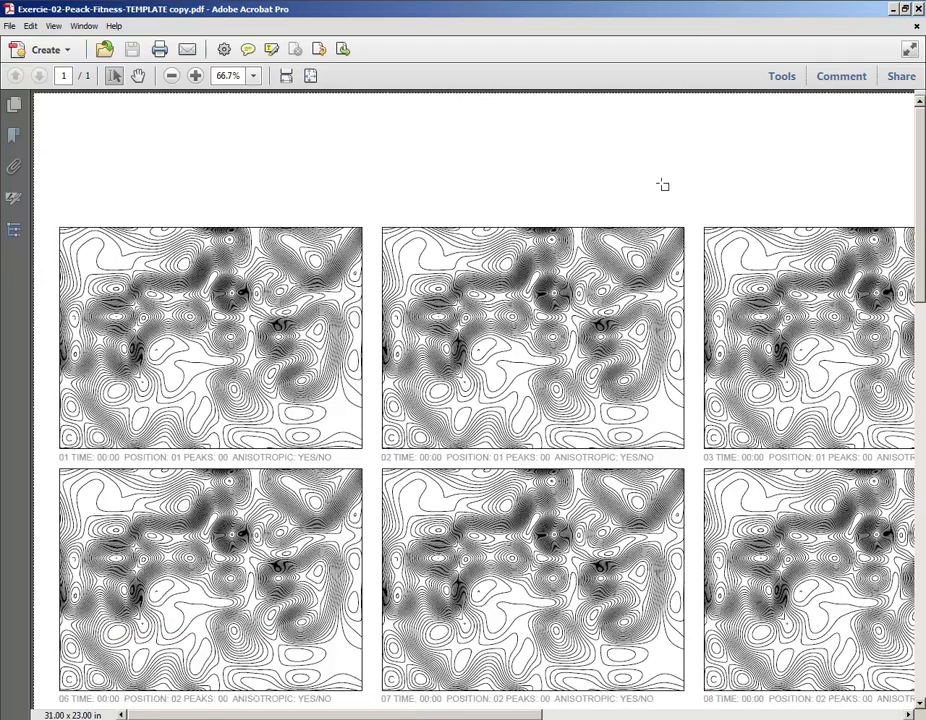
ctrl+scroll(661, 183, down, 4)
key(ctrl+2)
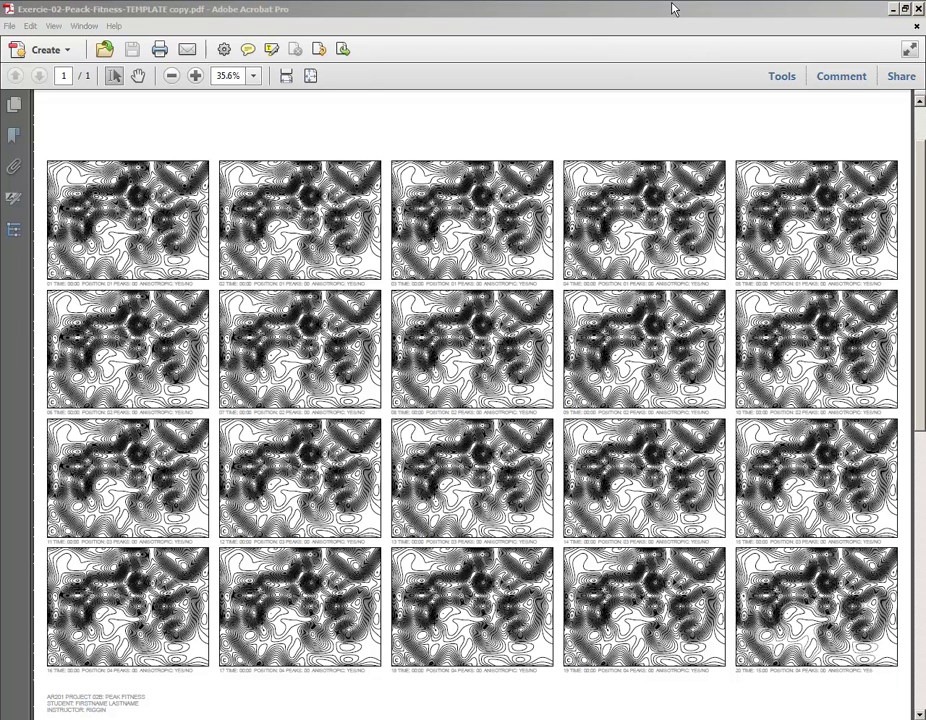
Switch to Rhino and look over the grid of contour cells in the Top view
key(alt+Tab)
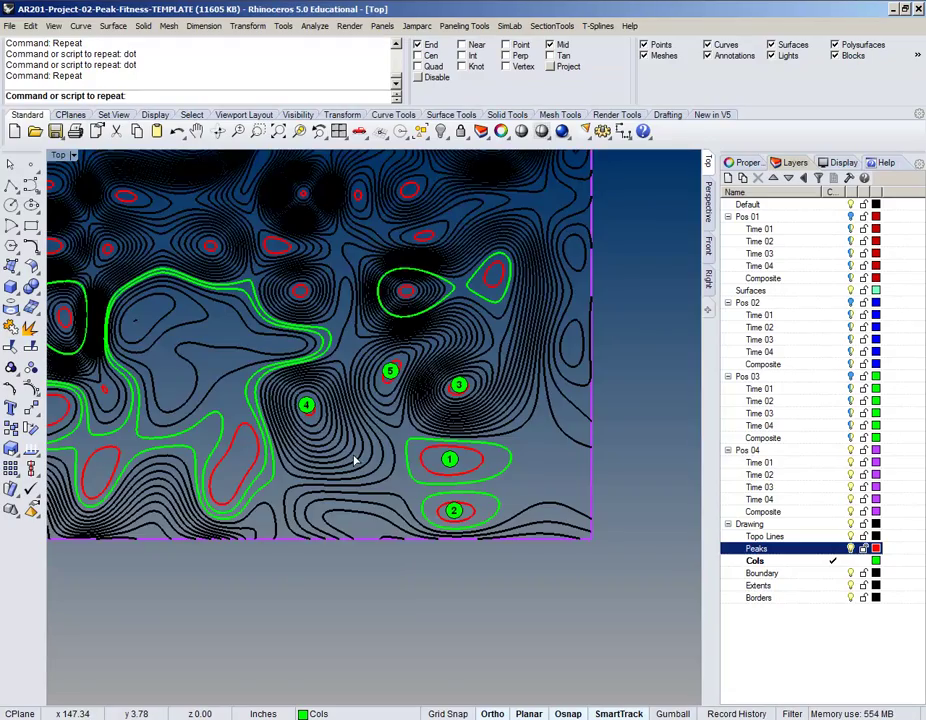
scroll(354, 460, down, 6)
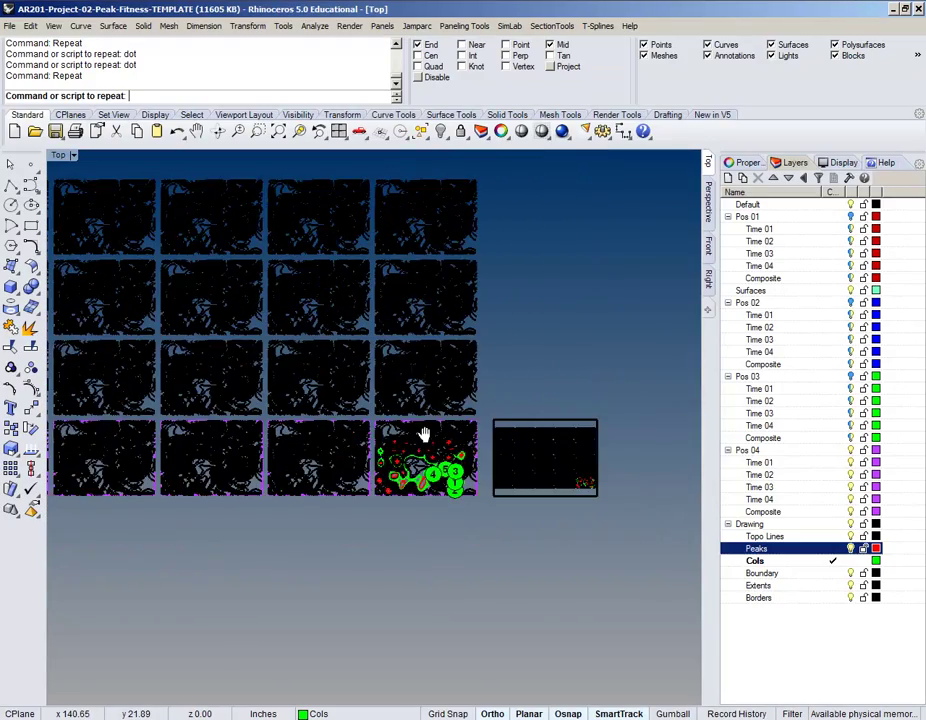
right_drag(424, 434, 474, 524)
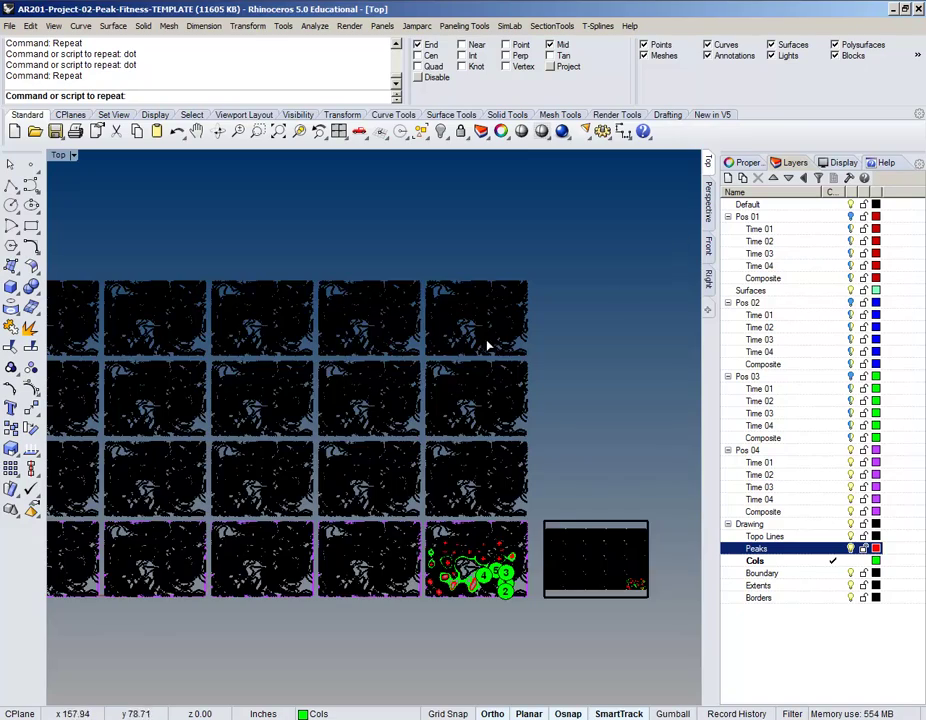
scroll(486, 312, down, 1)
scroll(300, 403, down, 1)
scroll(389, 384, up, 5)
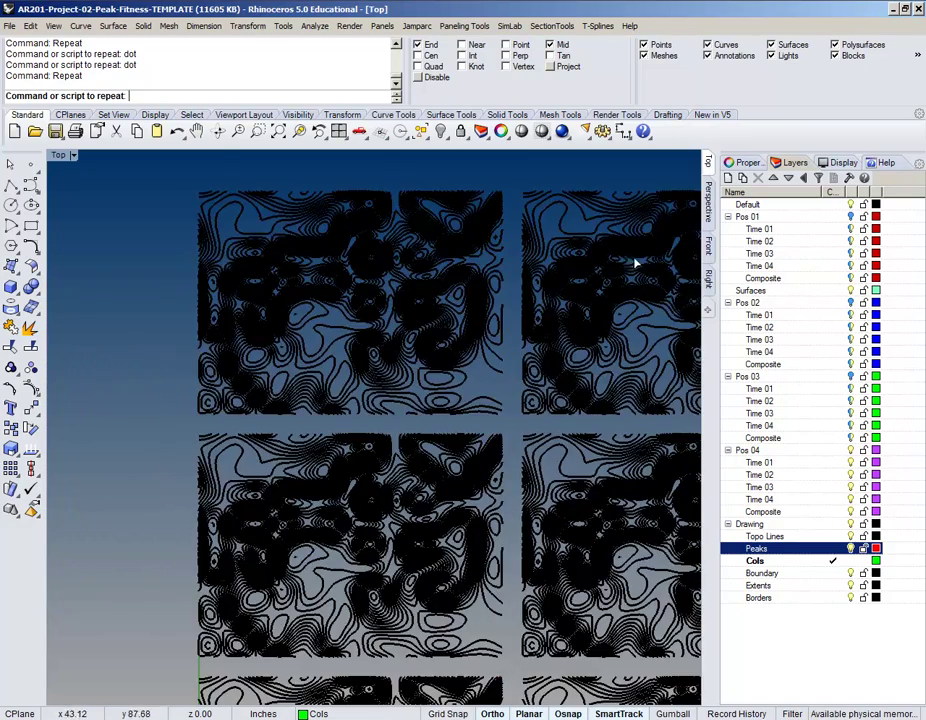
Examine the whole array of contour terrains in the Perspective view, including the corner cell near the origin
click(707, 195)
scroll(533, 341, down, 6)
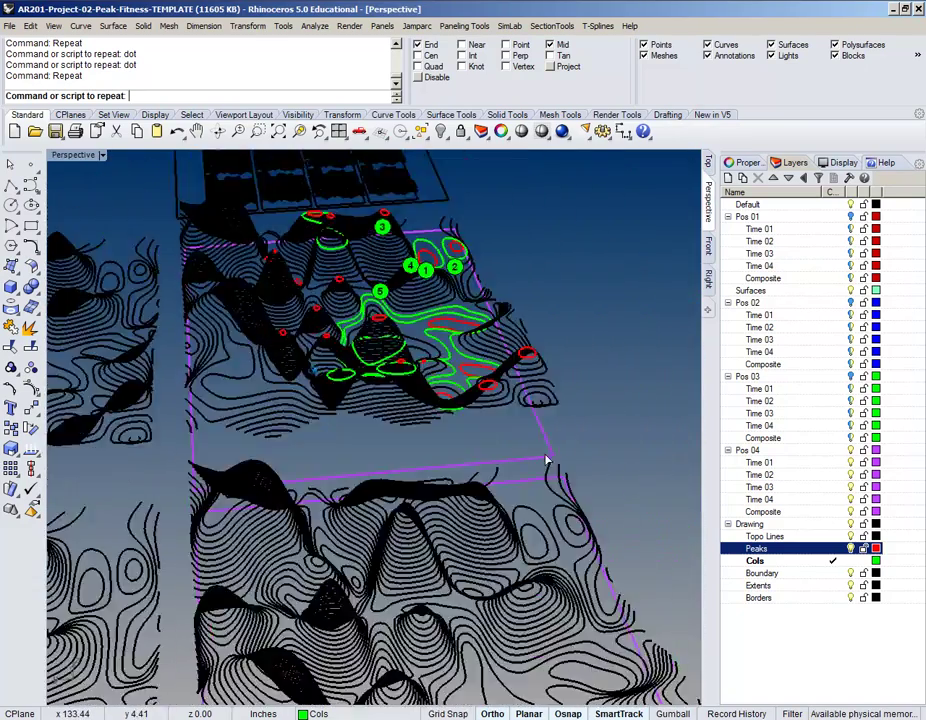
right_drag(546, 460, 513, 372)
scroll(513, 370, down, 8)
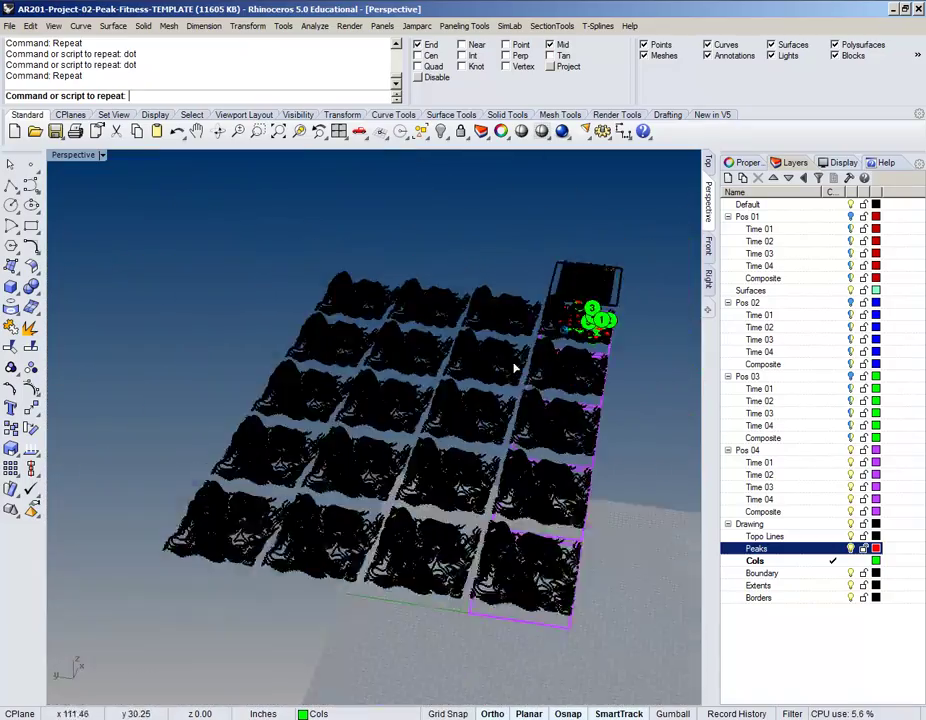
scroll(459, 456, up, 4)
scroll(459, 456, up, 8)
scroll(494, 554, down, 5)
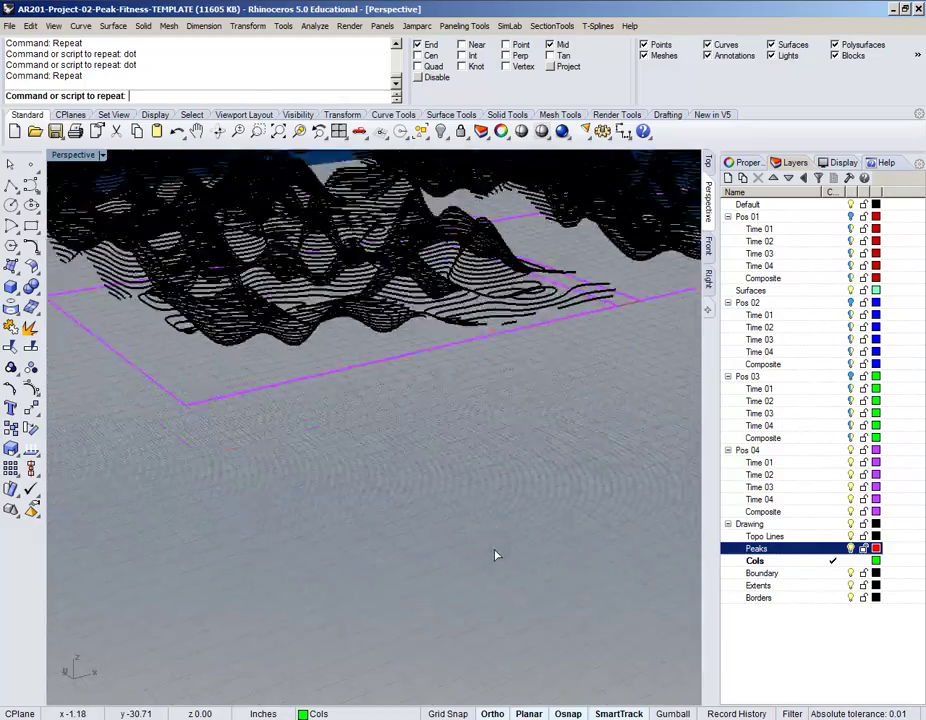
scroll(498, 554, up, 5)
scroll(498, 554, down, 3)
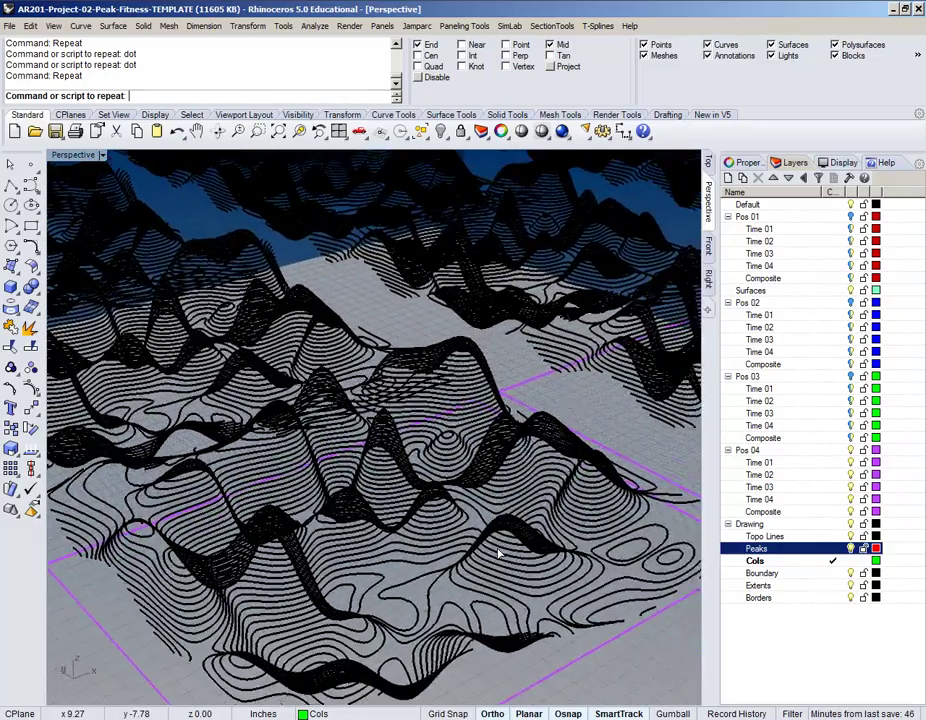
scroll(498, 554, down, 2)
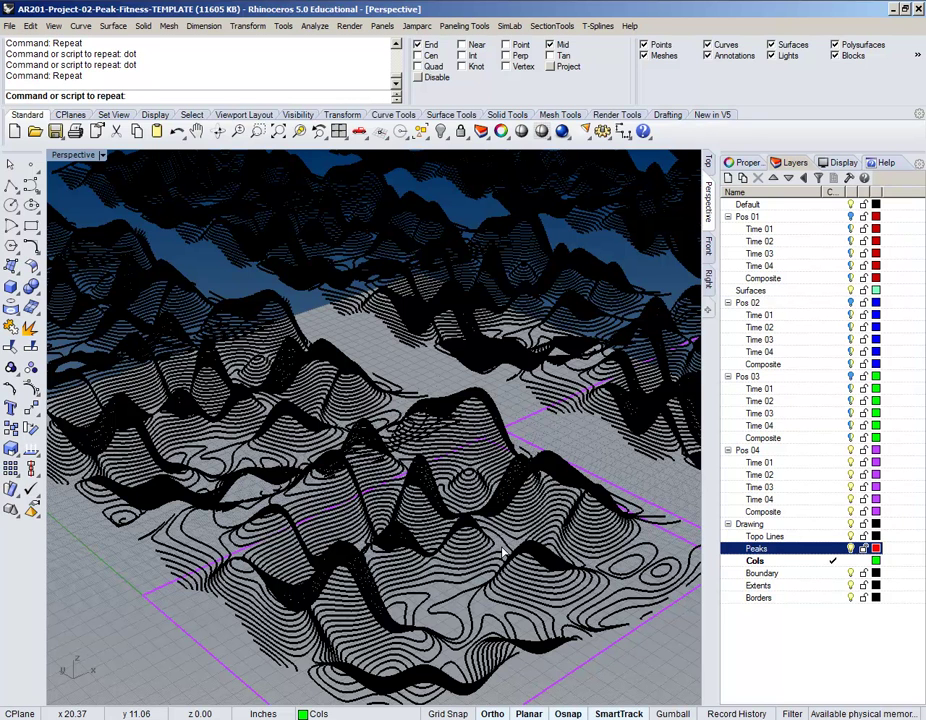
Inspect the peaks and saddles of the corner cell near the origin up close, and look over the full array again
scroll(505, 476, down, 2)
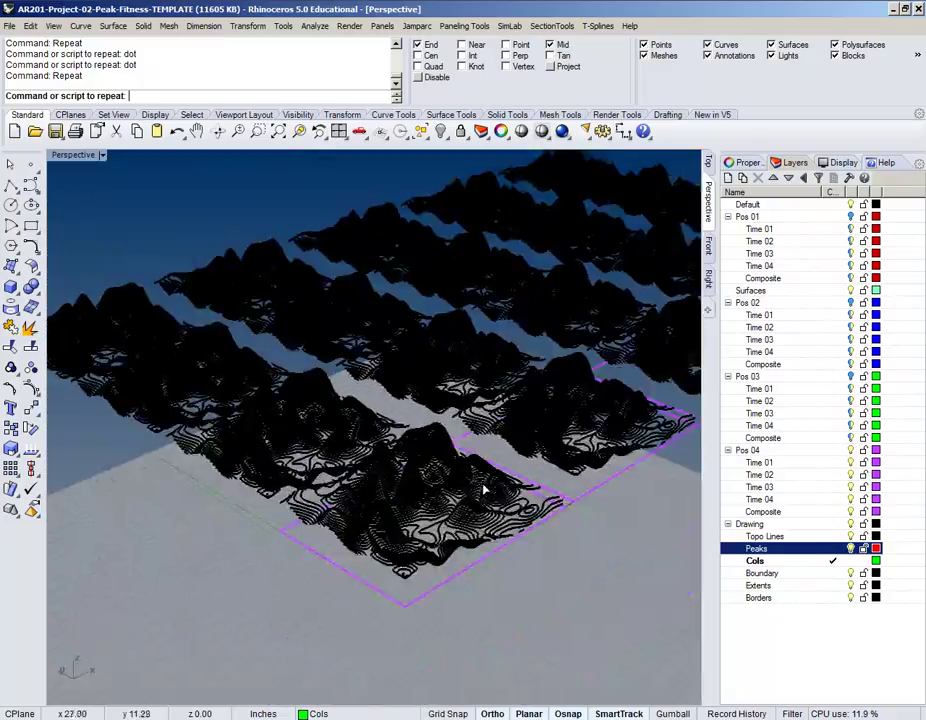
scroll(490, 540, up, 5)
scroll(493, 573, up, 5)
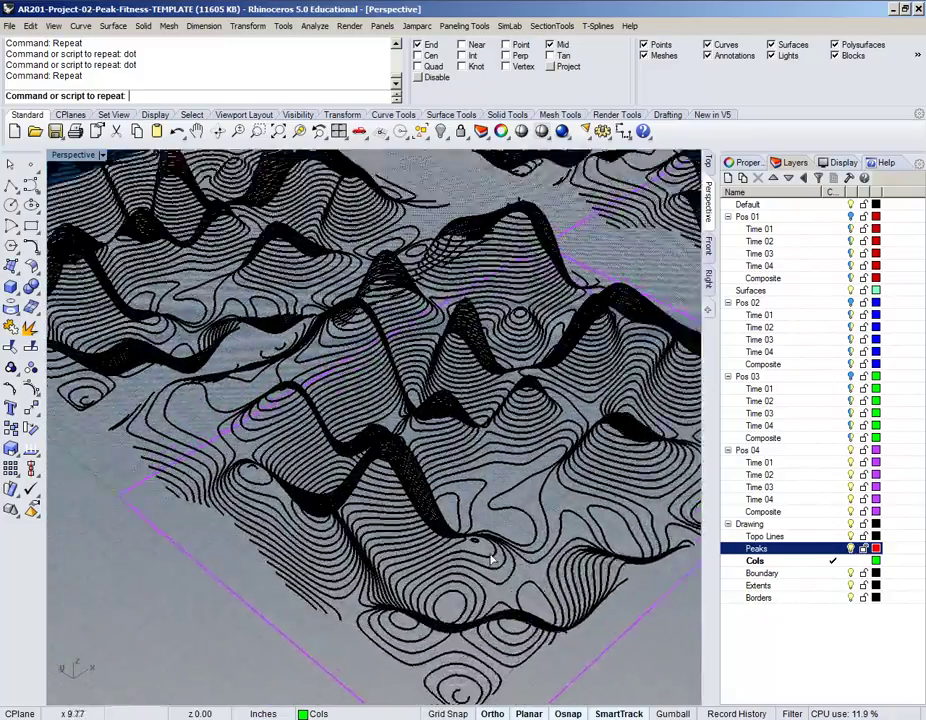
scroll(285, 552, up, 3)
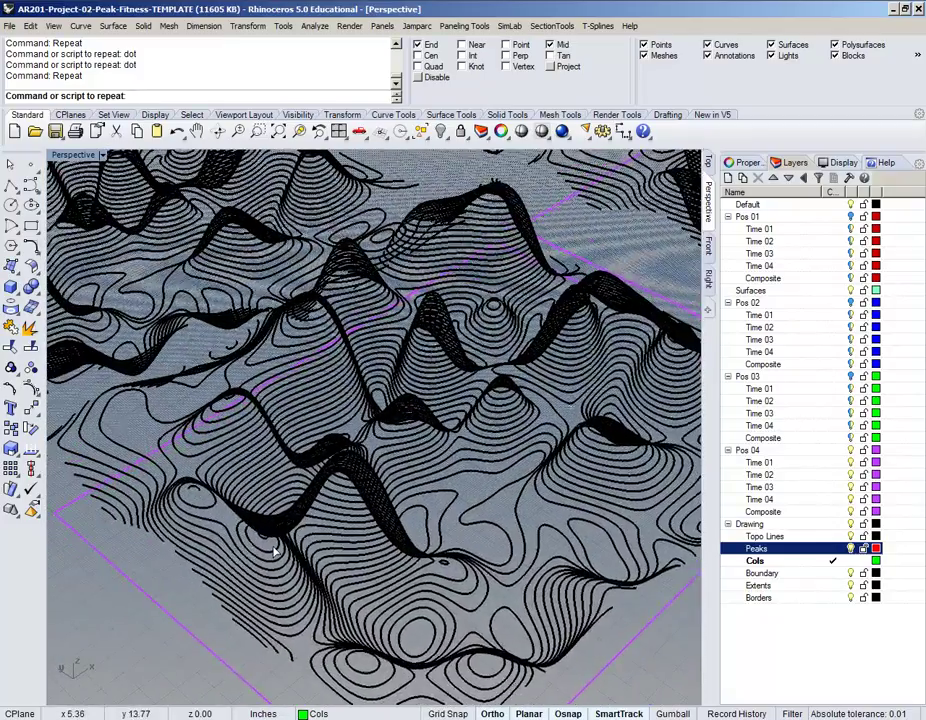
right_drag(271, 546, 302, 521)
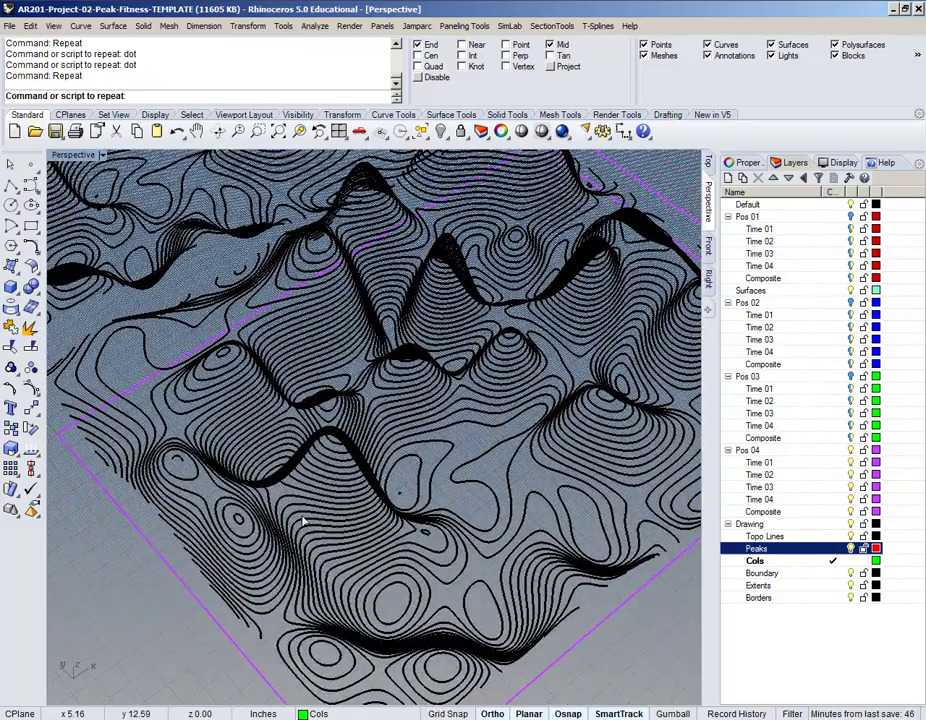
scroll(209, 503, down, 5)
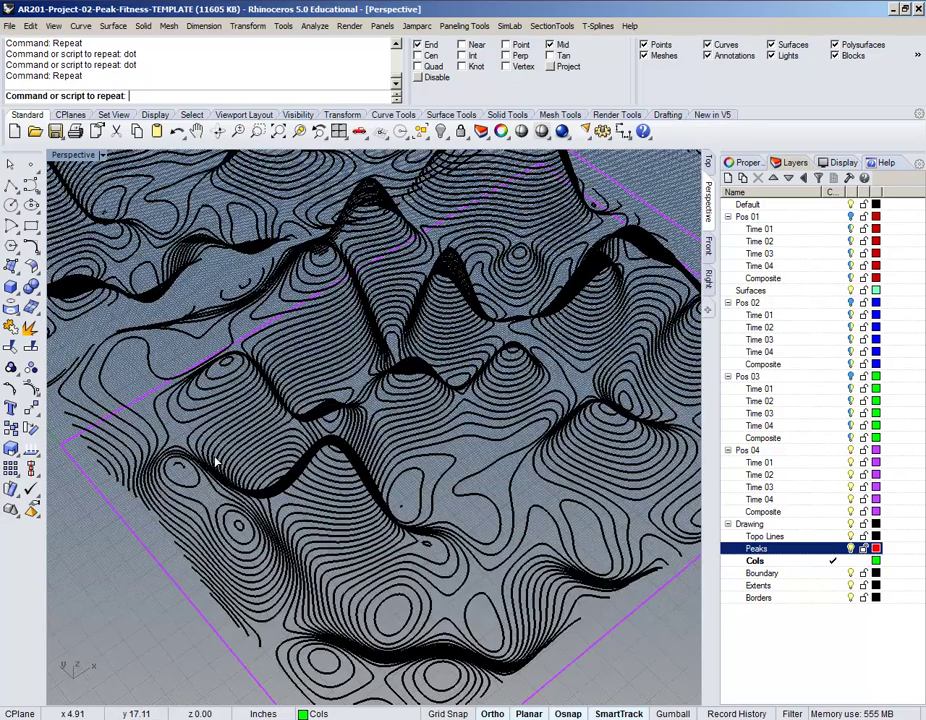
scroll(316, 456, down, 8)
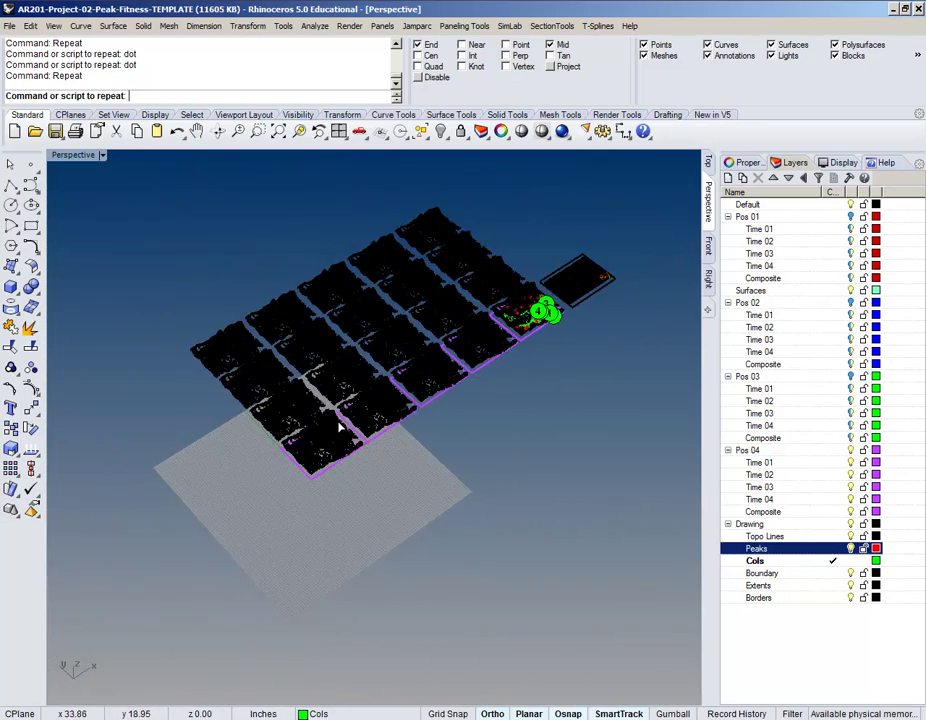
scroll(563, 295, up, 6)
Inspect the red peak and green col contours of the cell with numbered dots in the Top view
click(707, 163)
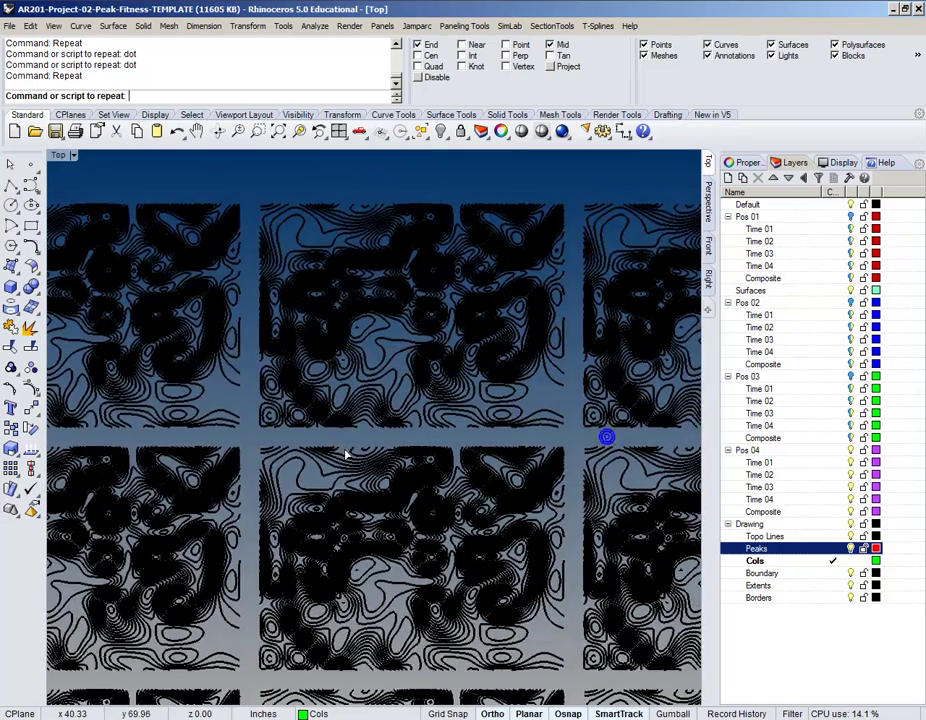
scroll(345, 455, down, 5)
scroll(330, 420, up, 10)
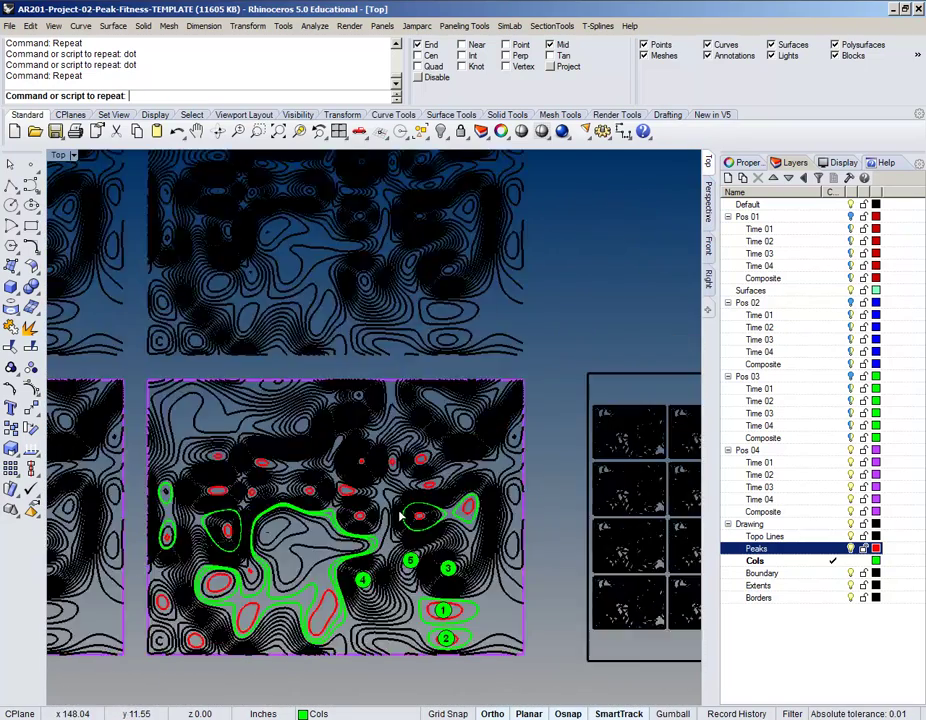
scroll(400, 516, up, 3)
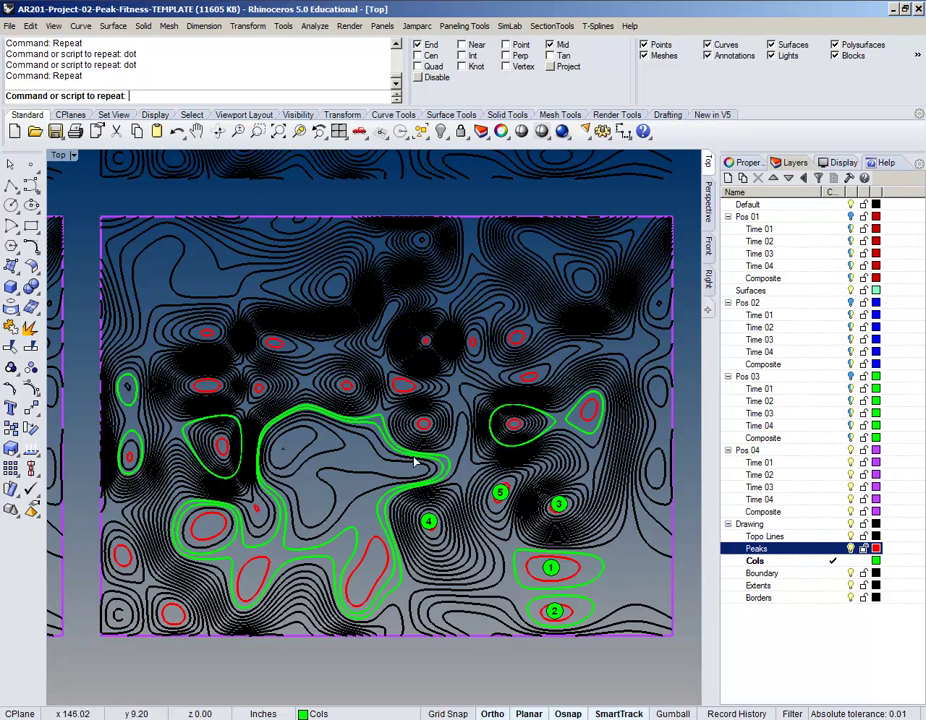
Examine the heights of the numbered cell's peak and col contours in the Front view
click(708, 245)
scroll(443, 424, down, 3)
right_drag(443, 424, 186, 424)
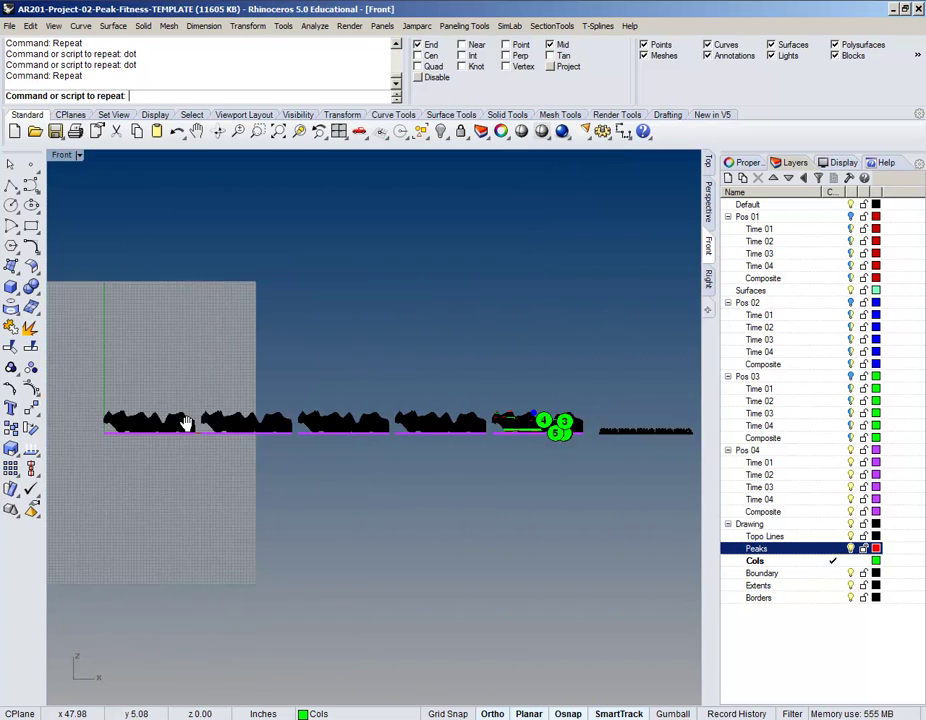
scroll(467, 434, up, 5)
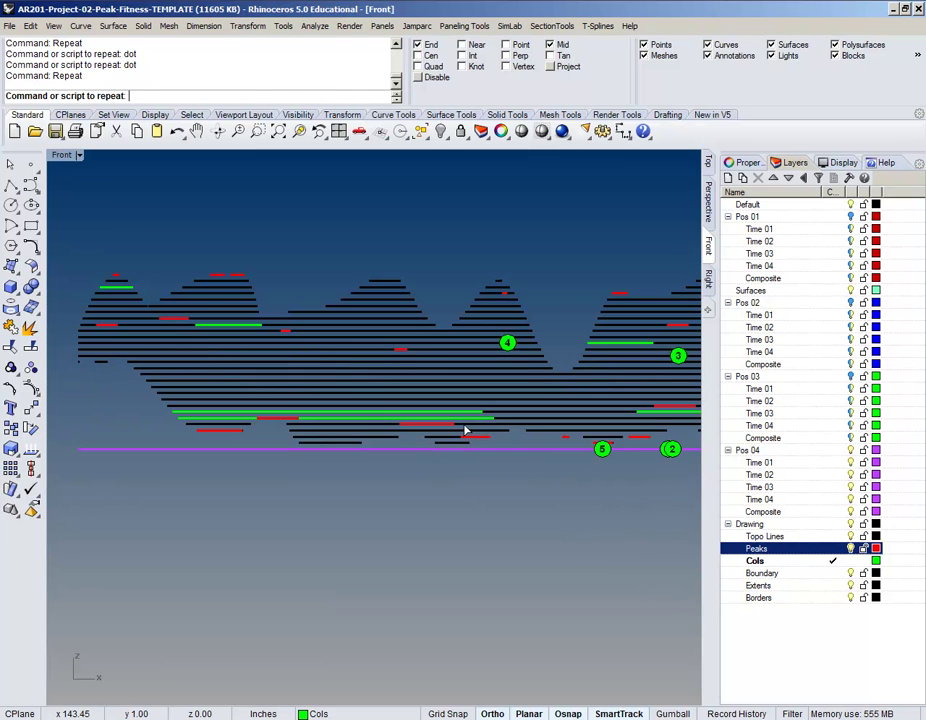
scroll(383, 419, down, 4)
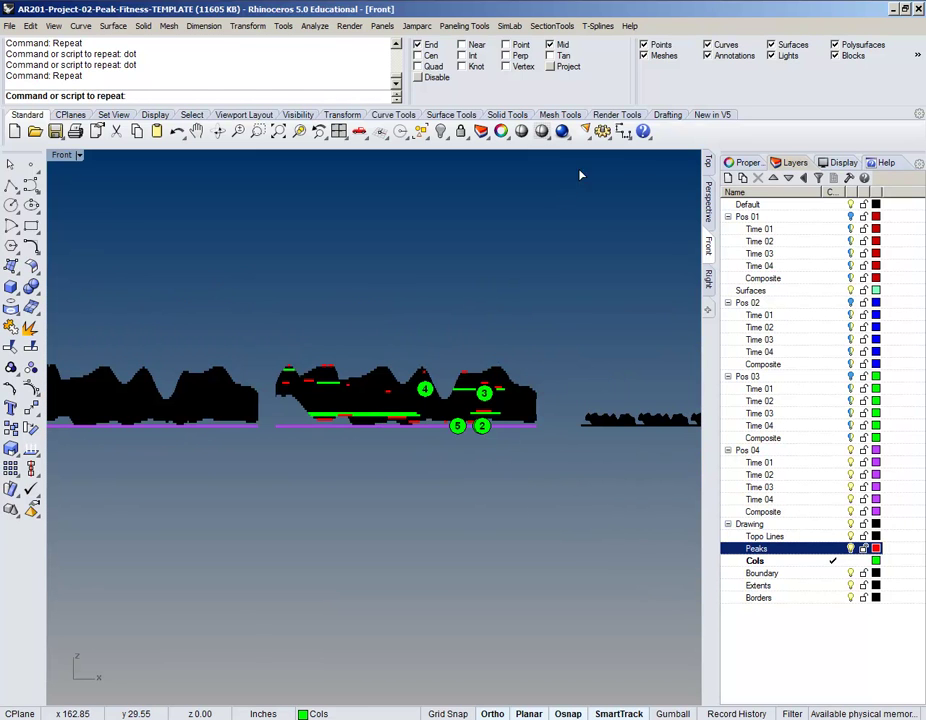
Examine the numbered cell's peaks and cols in the Perspective view, using a Zoom window to get closer
click(707, 200)
right_drag(354, 415, 459, 444)
scroll(420, 524, up, 3)
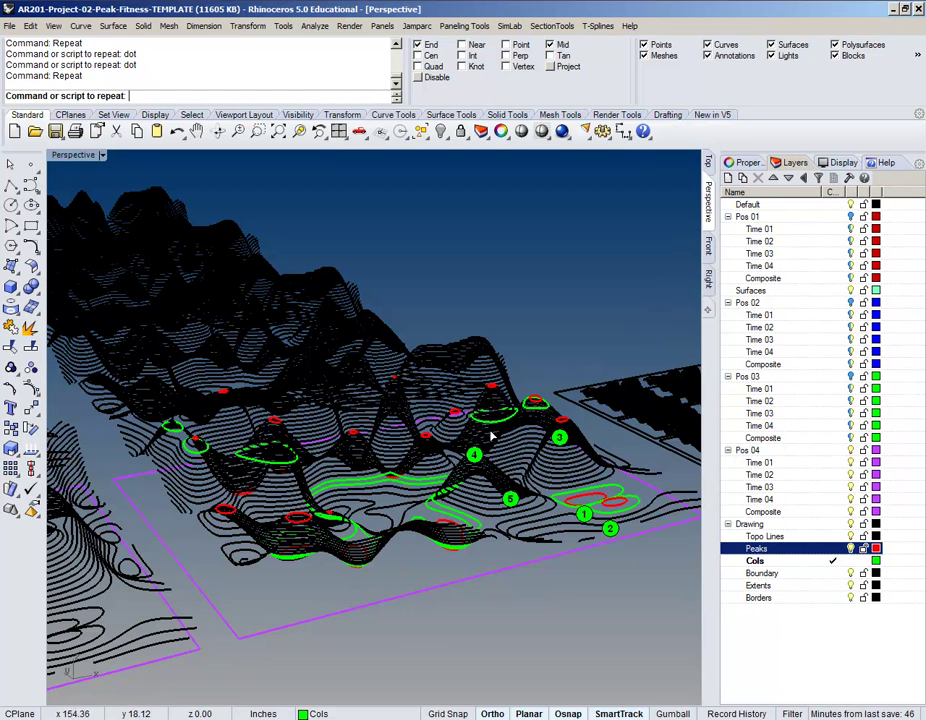
text(z)
key(Return)
drag(548, 306, 224, 594)
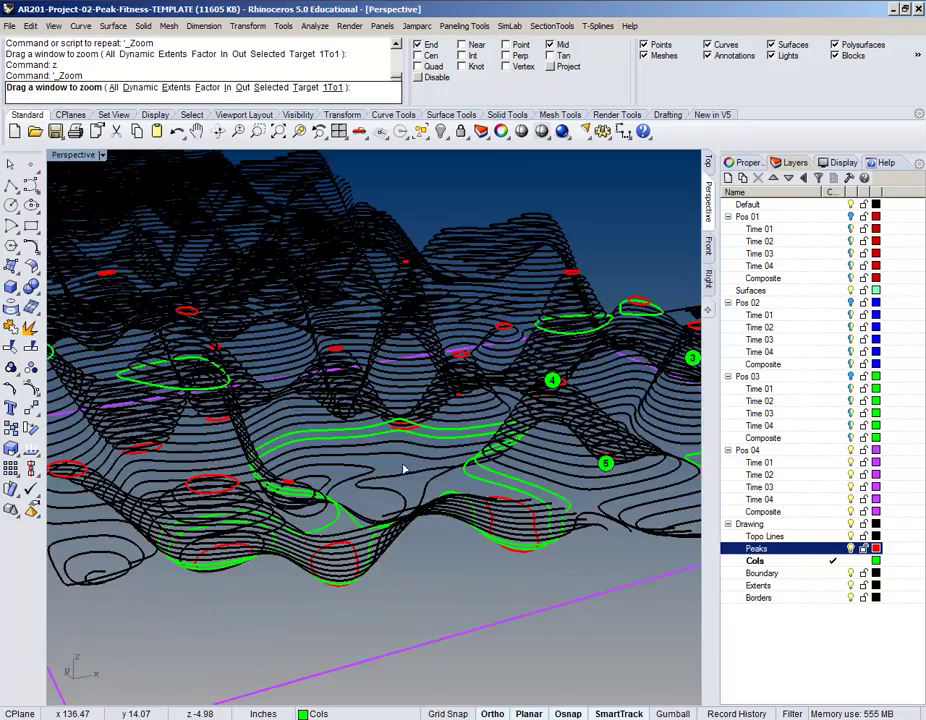
scroll(471, 517, down, 5)
scroll(474, 516, up, 3)
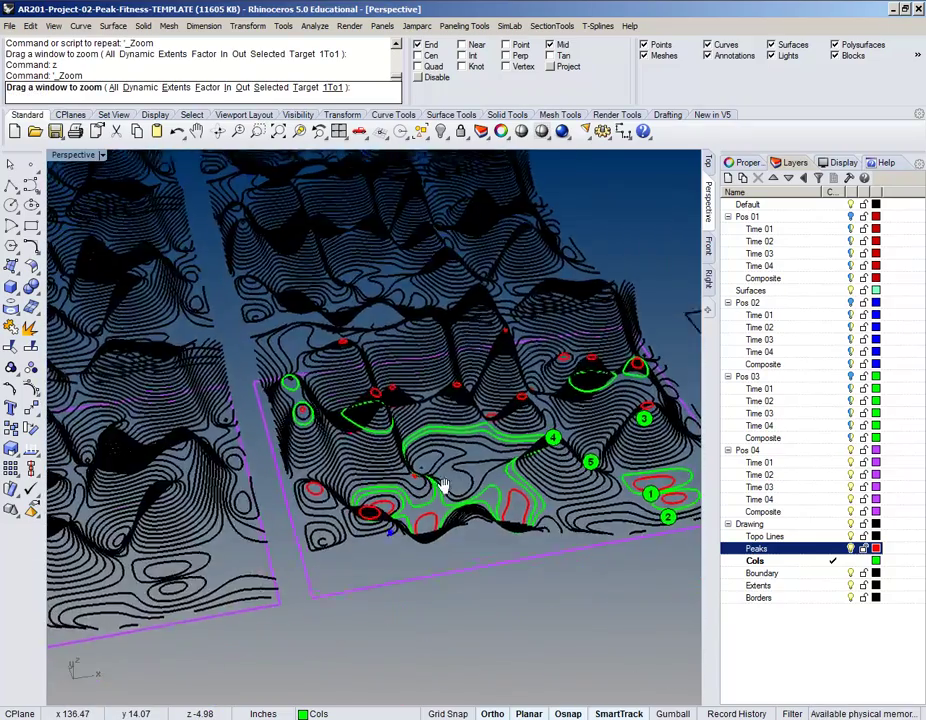
Examine the numbered cell's peaks and cols from other angles in the Perspective view, leaving the Zoom window command
right_drag(440, 486, 330, 452)
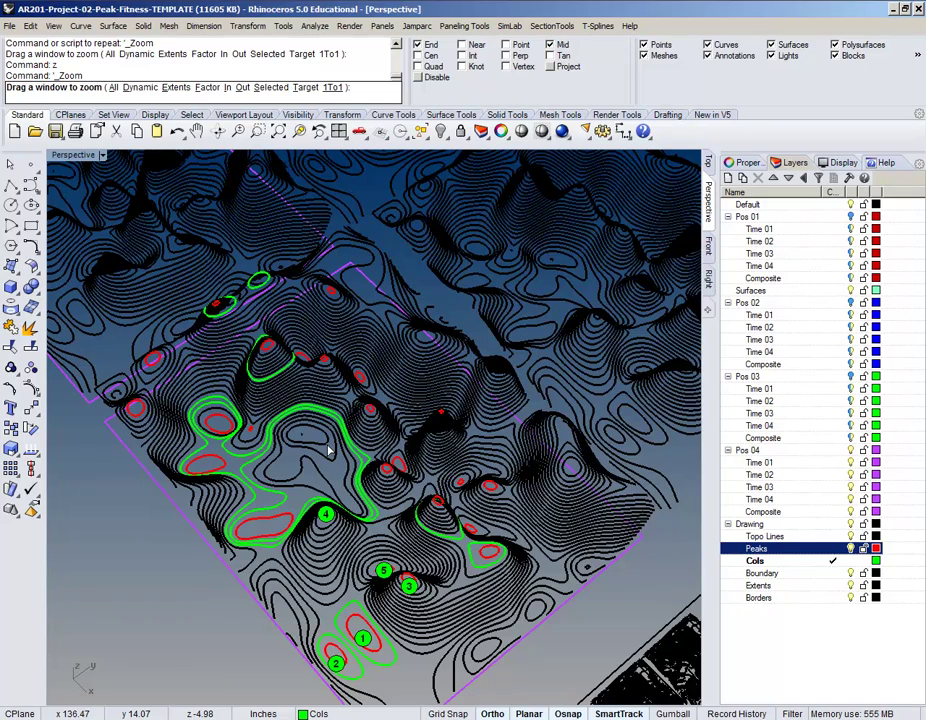
right_drag(368, 453, 527, 459)
click(541, 444)
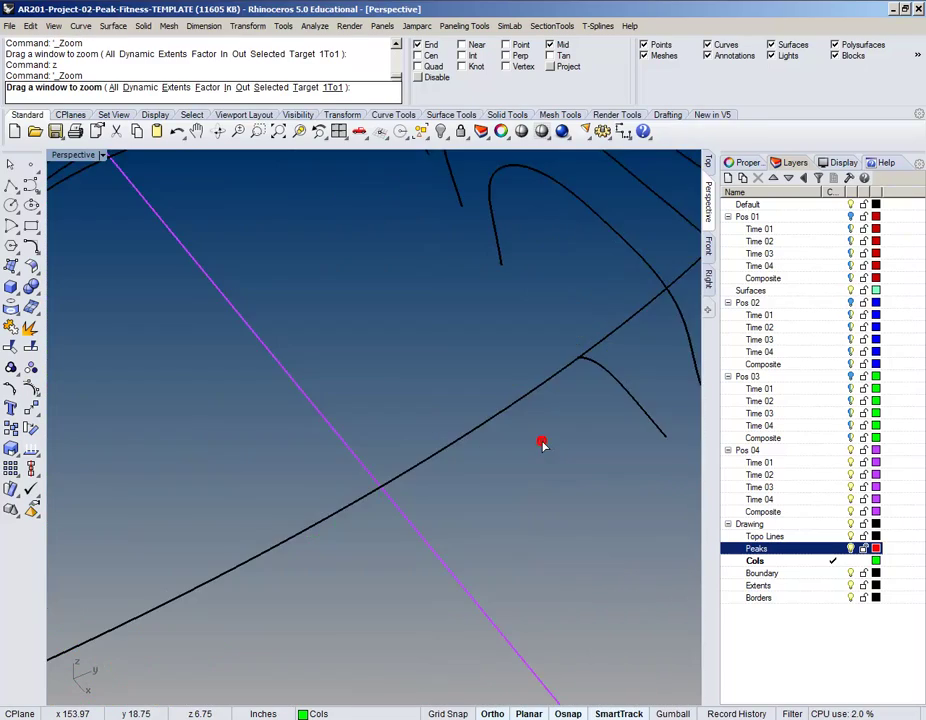
scroll(543, 447, down, 10)
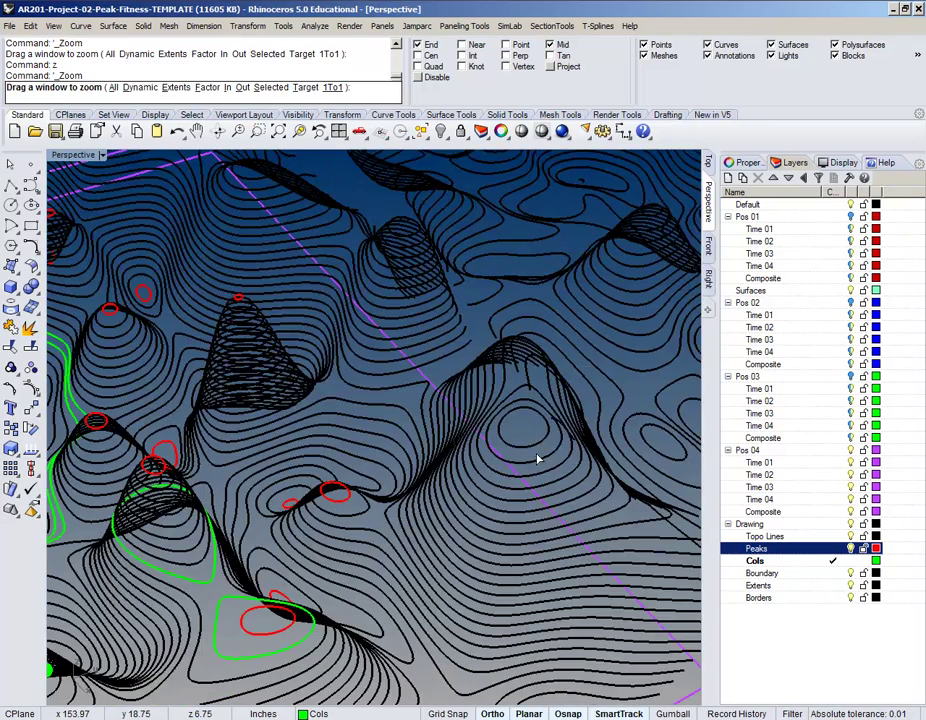
scroll(538, 445, down, 3)
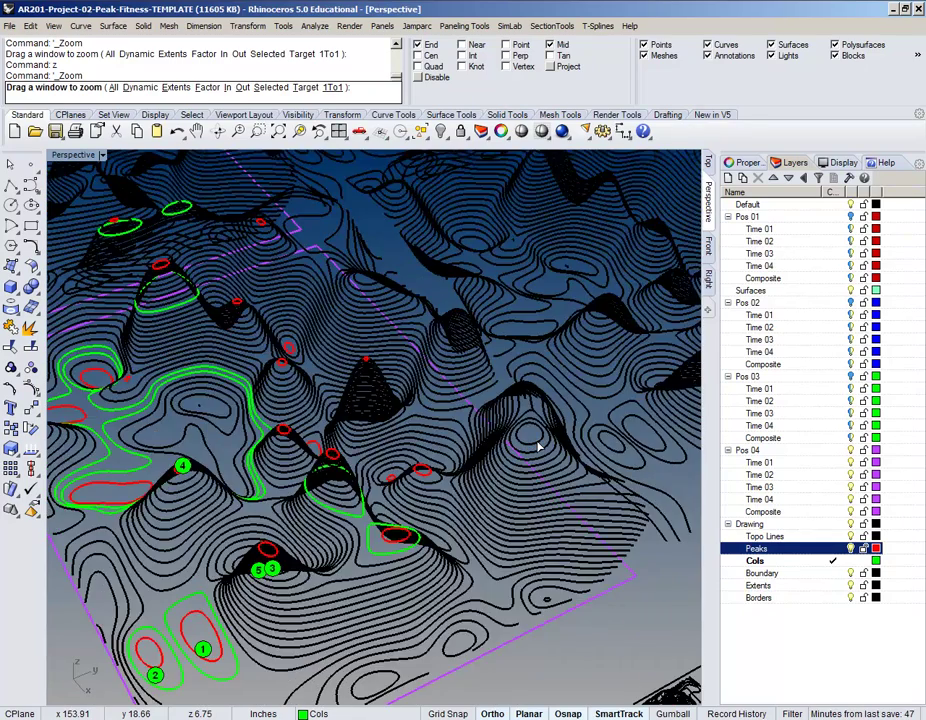
scroll(538, 440, down, 3)
drag(537, 441, 492, 498)
key(Escape)
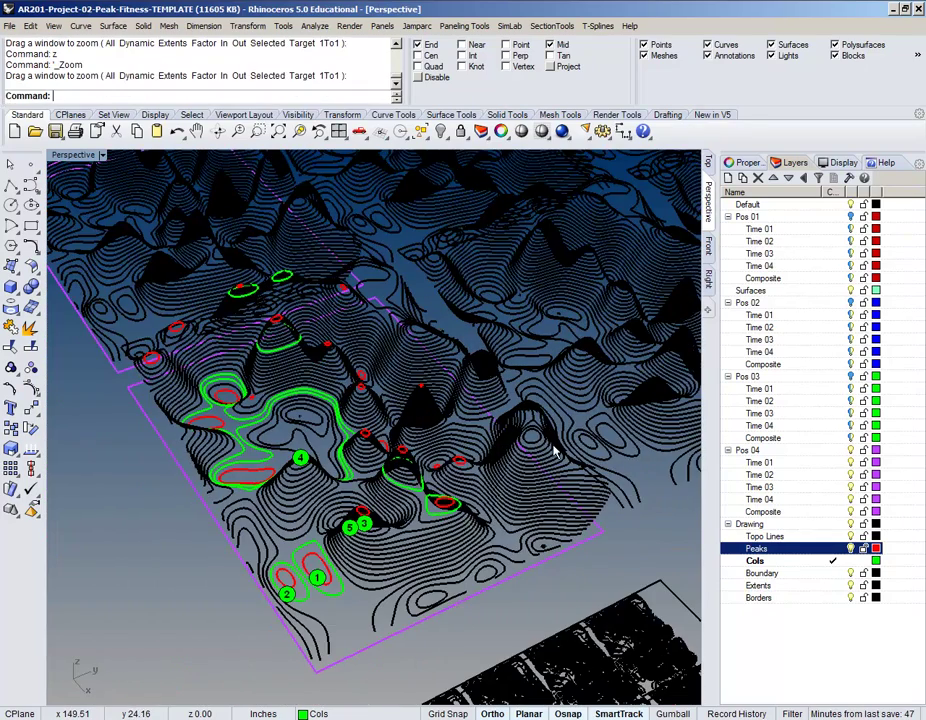
Move the red and green contours around dots 1 and 2, dot 2 itself and the contour enclosing them to the Topo Lines layer
scroll(541, 441, up, 3)
click(519, 447)
right_drag(521, 441, 428, 413)
right_drag(262, 498, 415, 530)
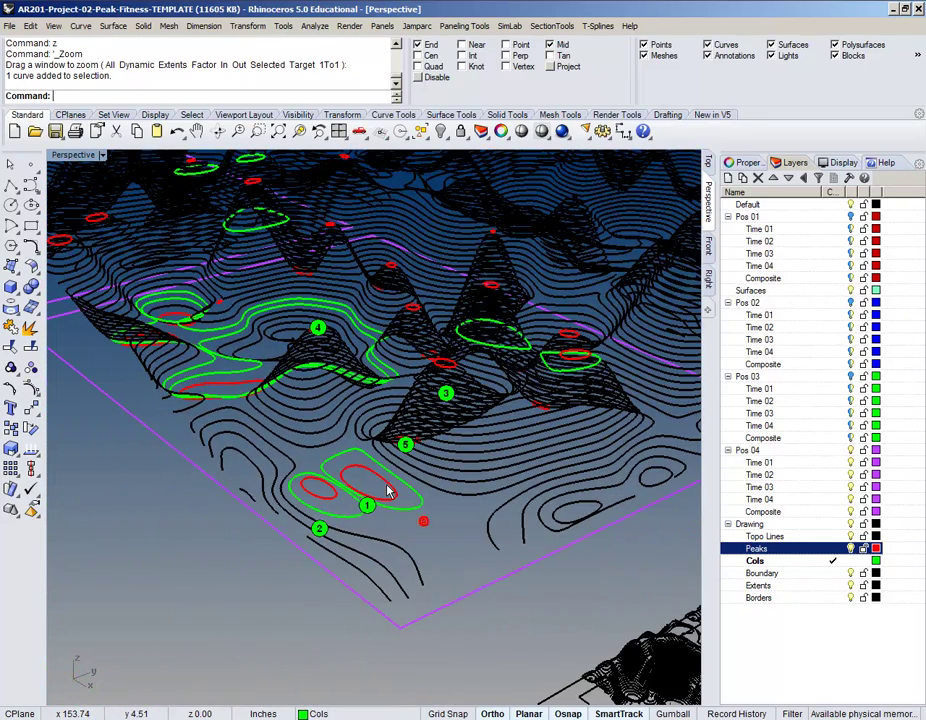
click(388, 490)
click(337, 531)
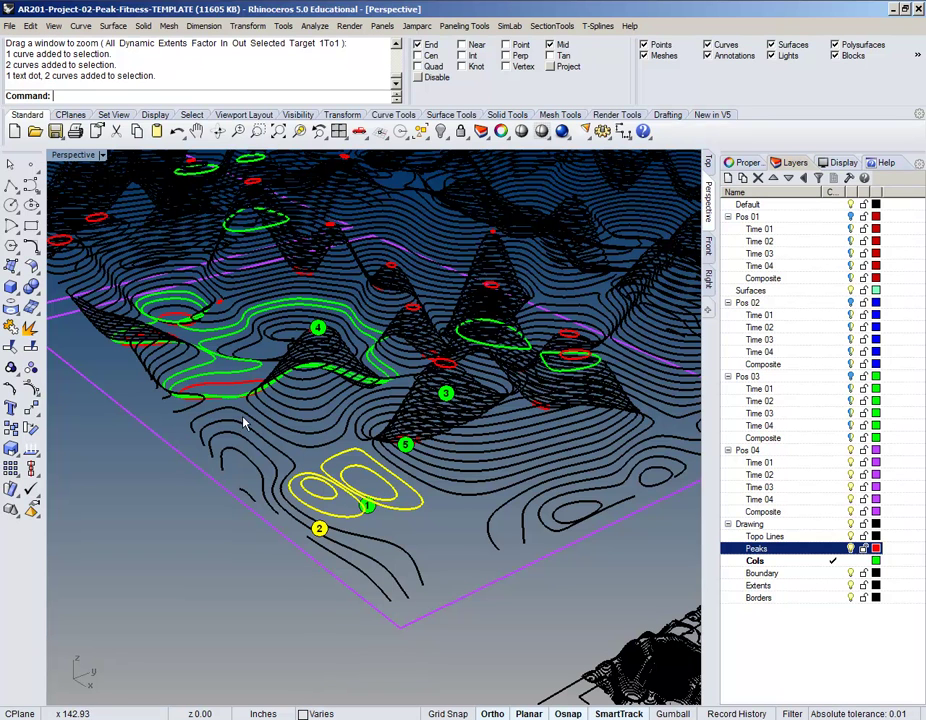
drag(244, 421, 232, 400)
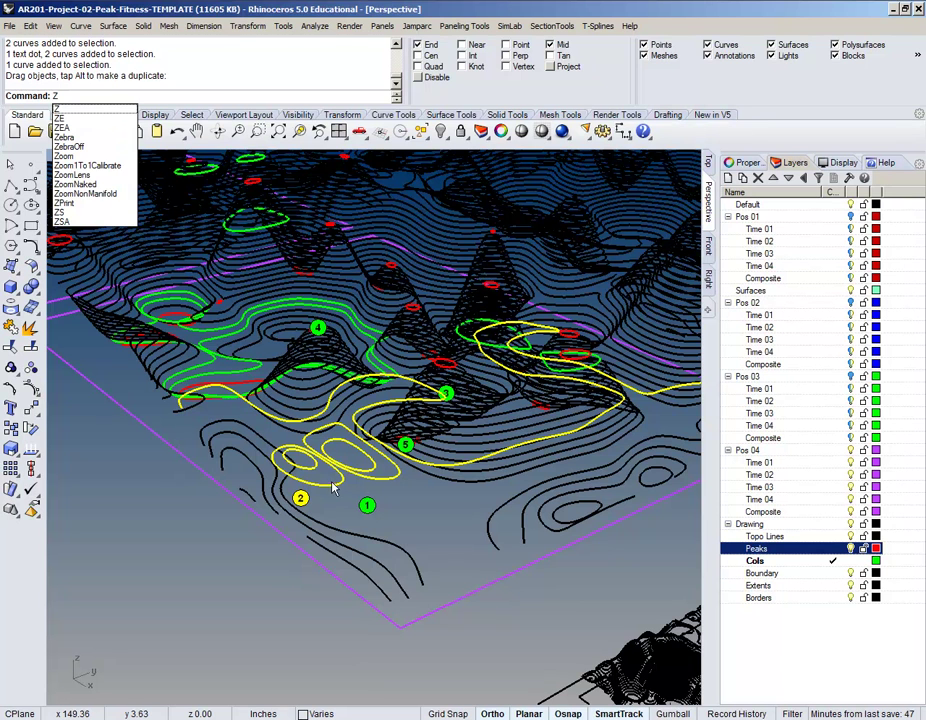
key(Escape)
key(Escape)
key(ctrl+z)
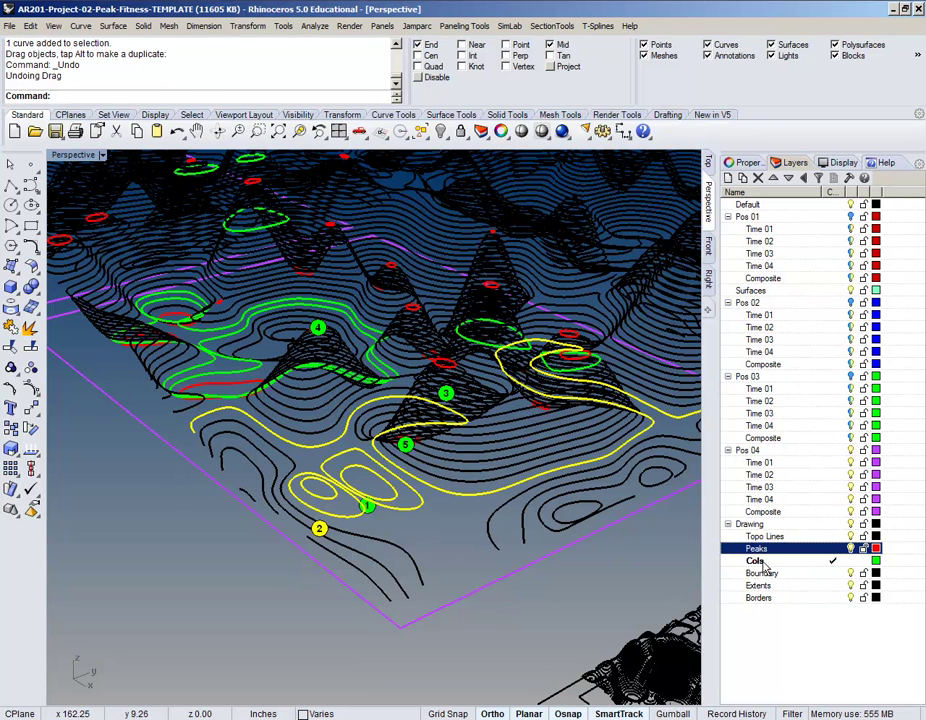
right_click(768, 537)
click(815, 477)
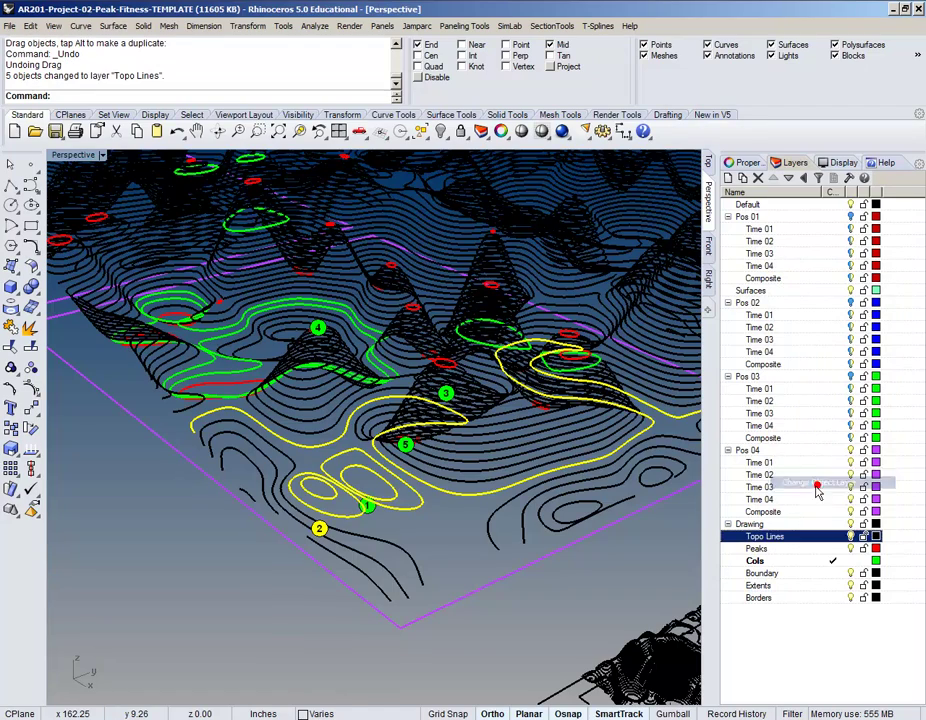
click(476, 656)
Select the group of contours around the large green col beyond dot 4 and move them to the Topo Lines layer
right_drag(471, 542, 320, 558)
drag(426, 605, 227, 314)
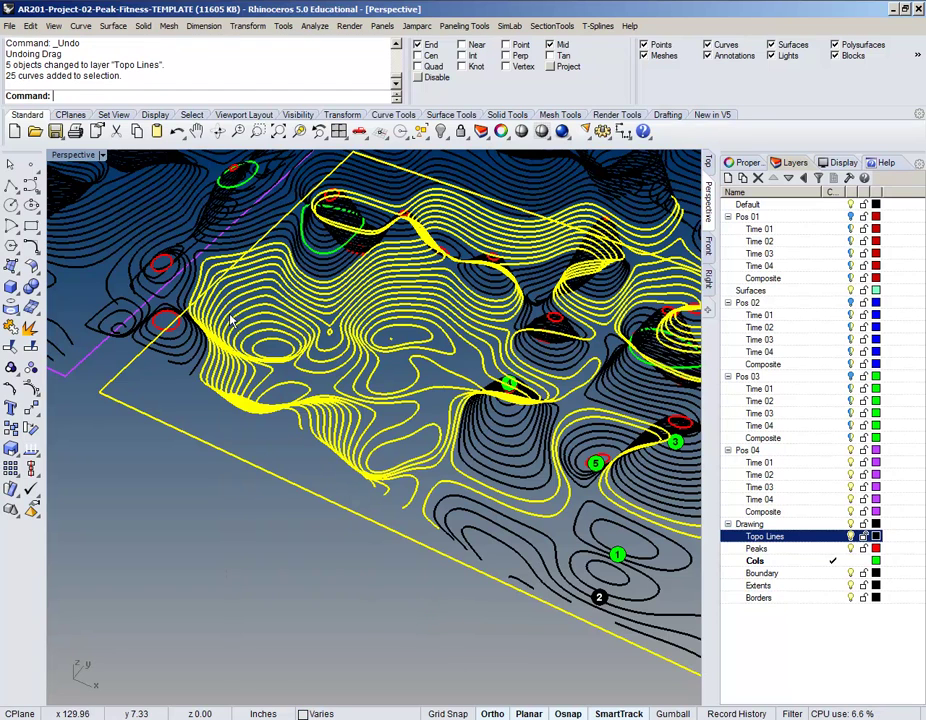
right_drag(459, 498, 287, 500)
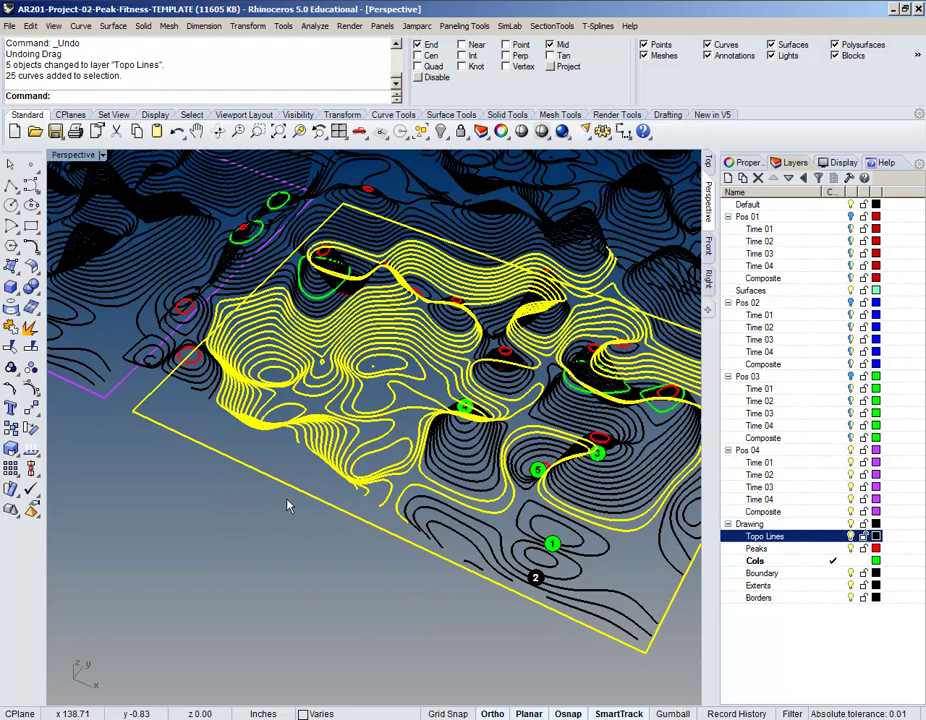
right_click(785, 541)
click(770, 533)
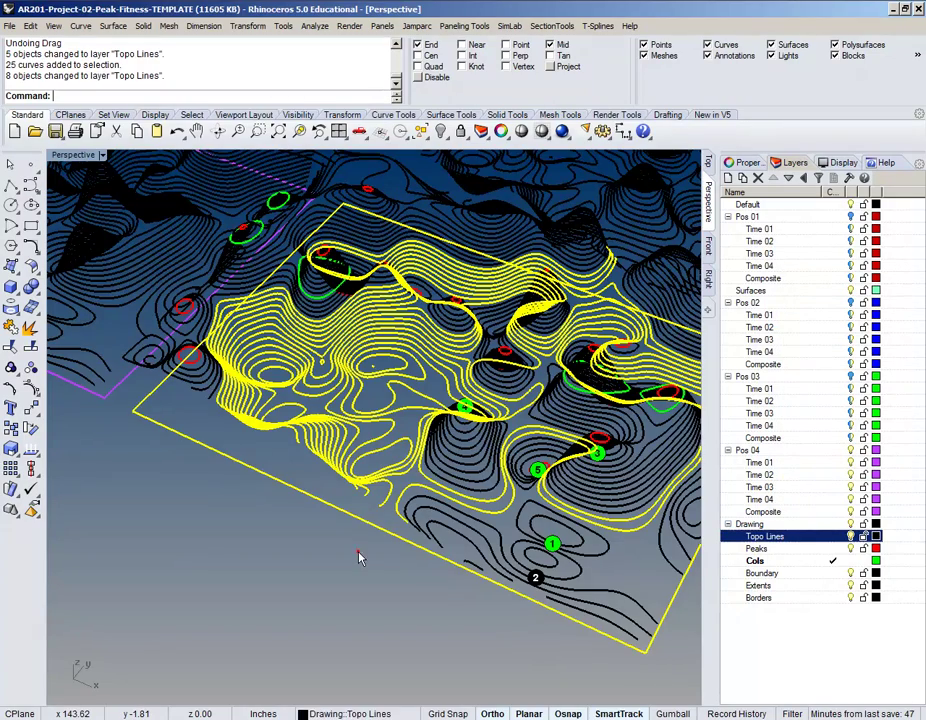
right_drag(343, 552, 222, 332)
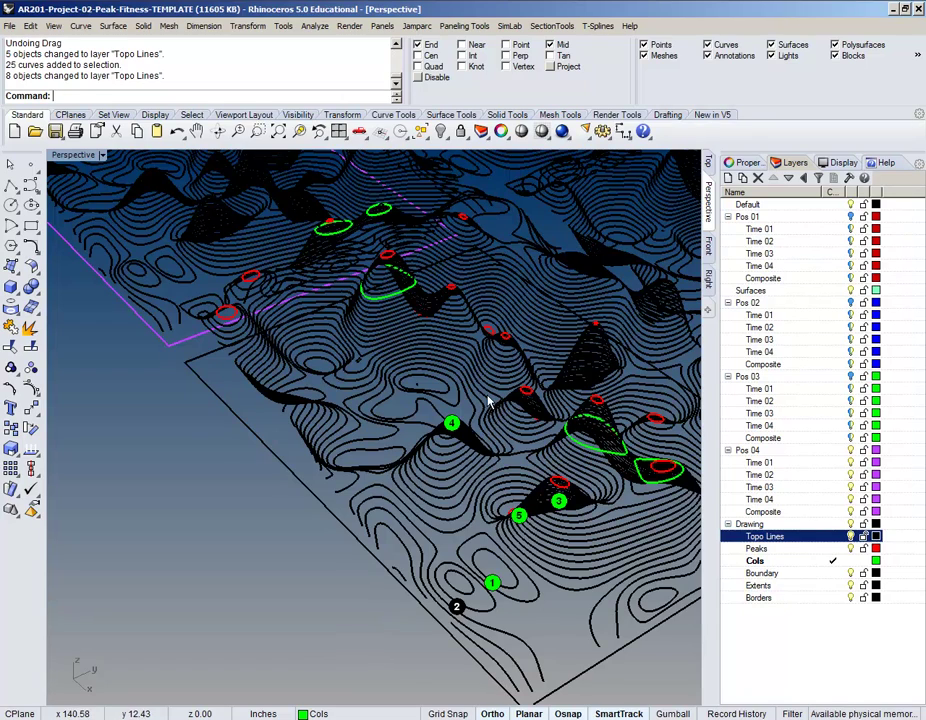
Move the small innermost contour above the green col ring near the neighbouring cell's corner to the Peaks layer
shift+right_drag(467, 385, 383, 388)
mouse_move(324, 444)
right_down()
mouse_move(510, 425)
mouse_move(372, 455)
mouse_move(341, 440)
right_up()
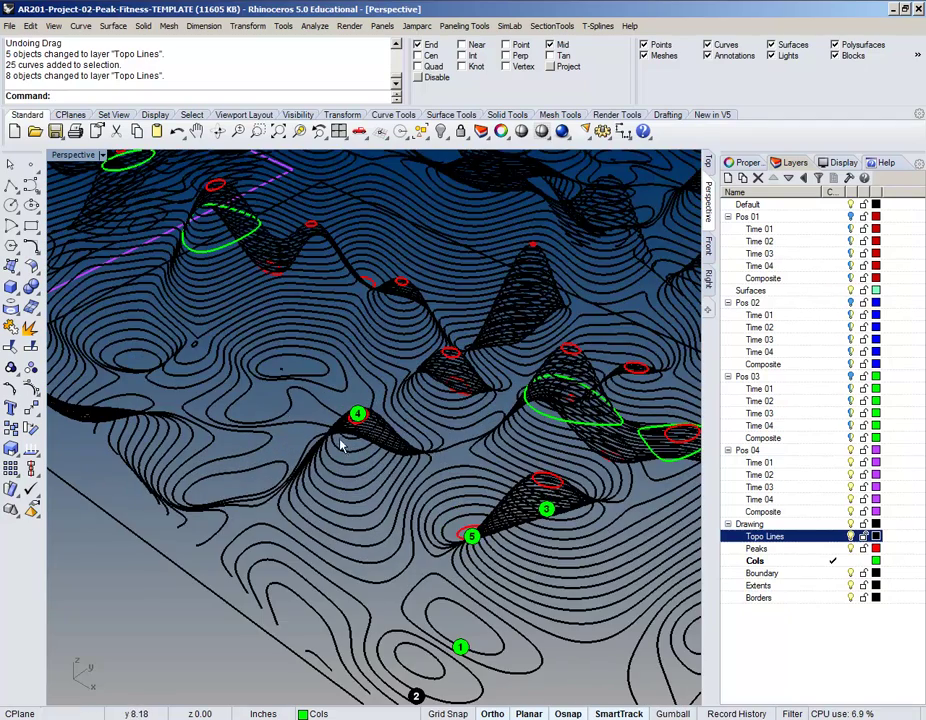
scroll(223, 449, up, 3)
right_drag(314, 358, 258, 494)
shift+right_drag(373, 516, 420, 523)
mouse_move(469, 471)
right_down()
mouse_move(396, 441)
mouse_move(310, 387)
mouse_move(409, 601)
mouse_move(200, 477)
mouse_move(280, 461)
mouse_move(372, 528)
mouse_move(413, 574)
mouse_move(387, 410)
mouse_move(442, 440)
mouse_move(475, 492)
mouse_move(420, 415)
right_up()
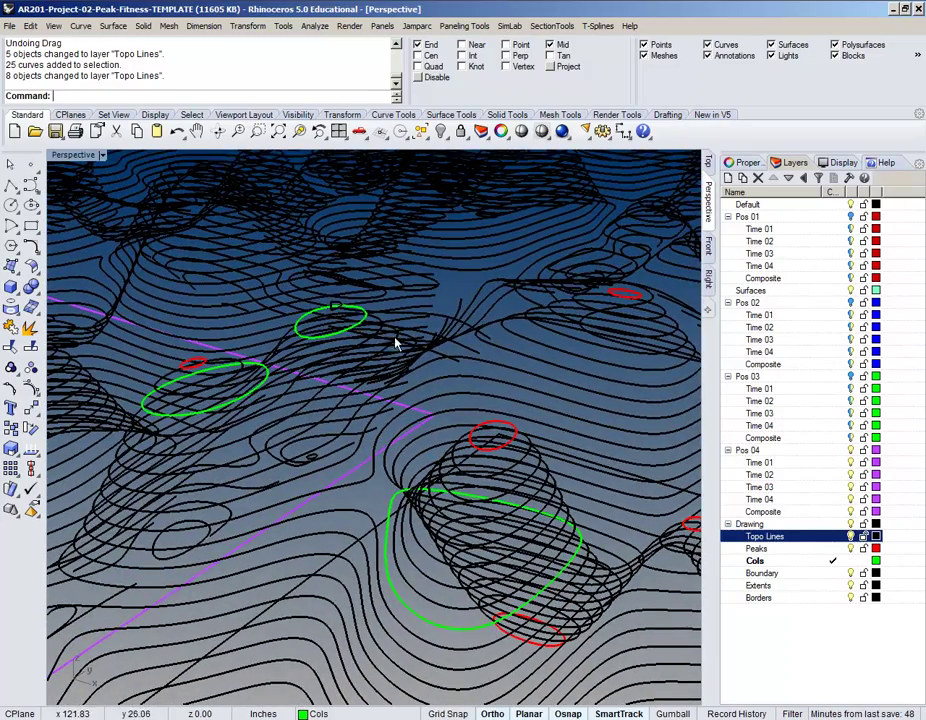
click(338, 312)
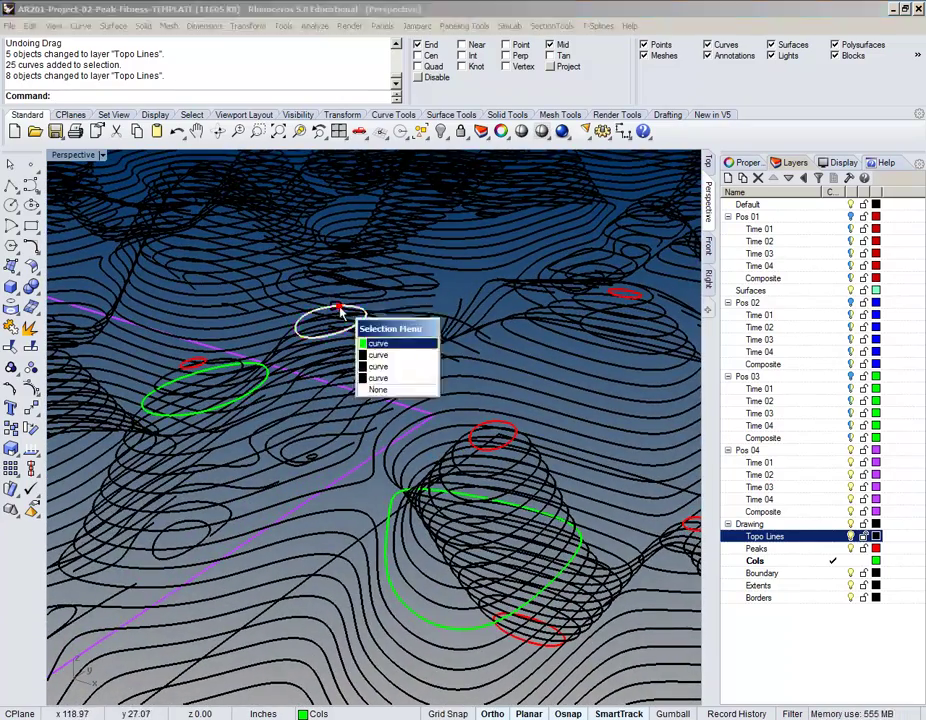
click(379, 366)
right_click(798, 550)
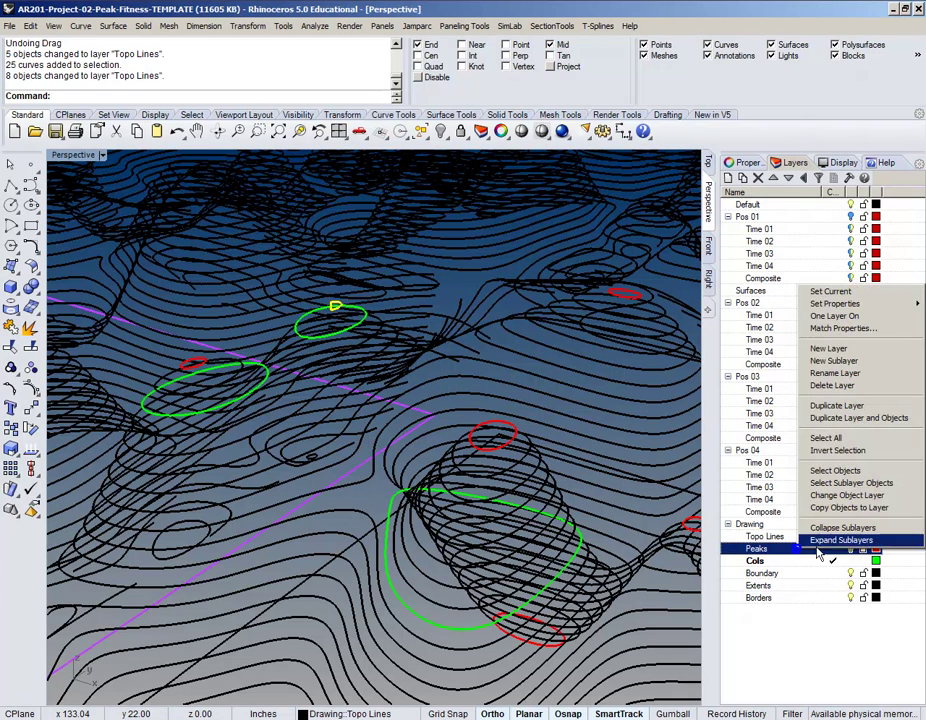
click(849, 508)
scroll(393, 316, up, 5)
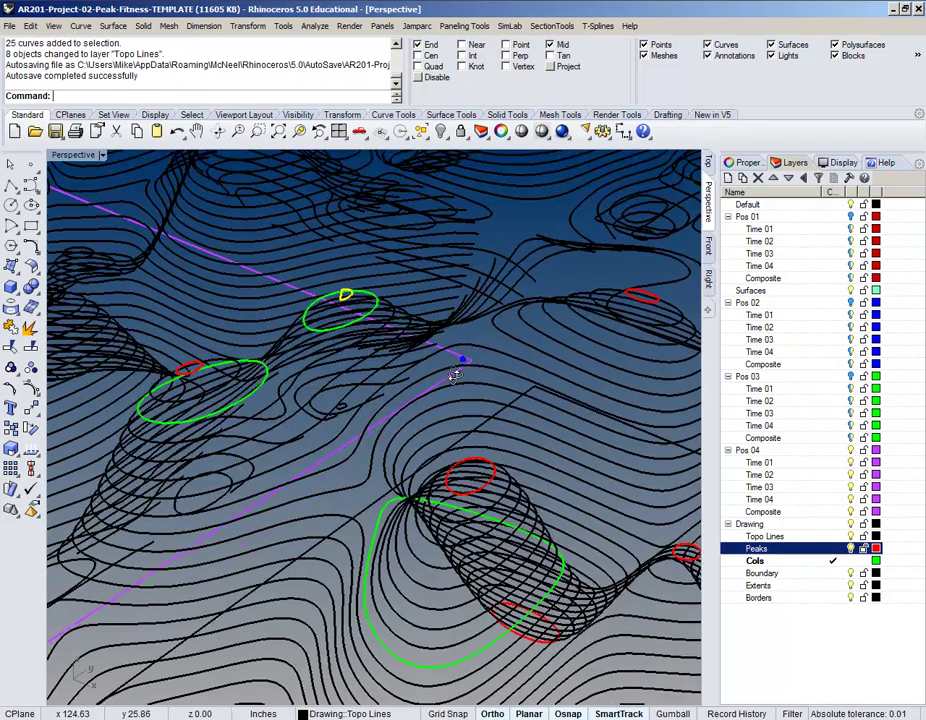
right_click(790, 550)
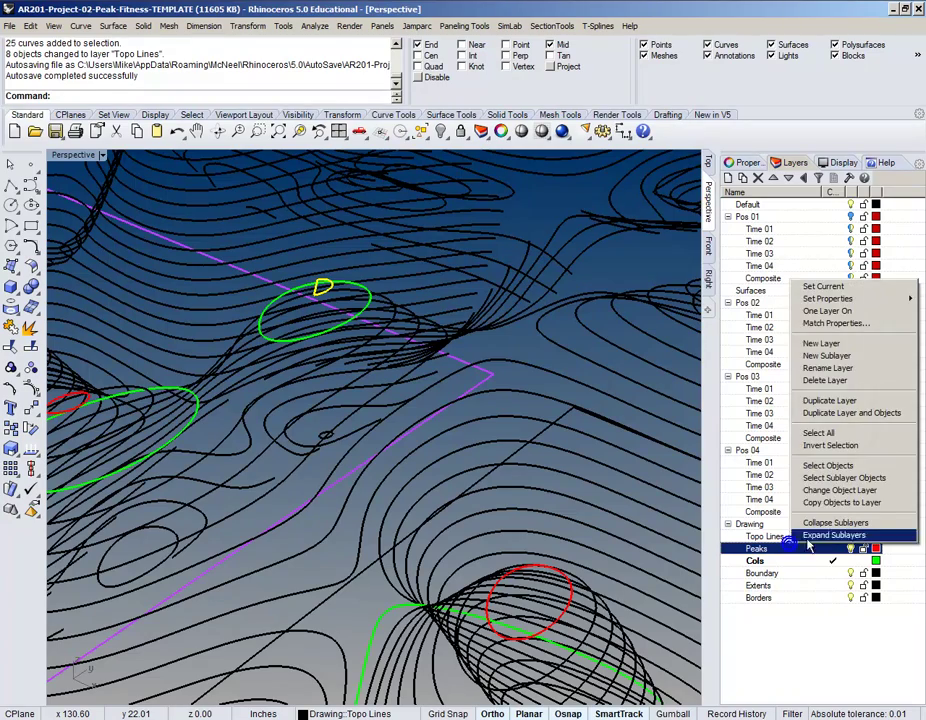
click(810, 489)
Delete the black contour and the two green rings just below the pair of red peaks at the neighbouring cell's corner
right_drag(588, 281, 418, 316)
right_drag(420, 517, 312, 368)
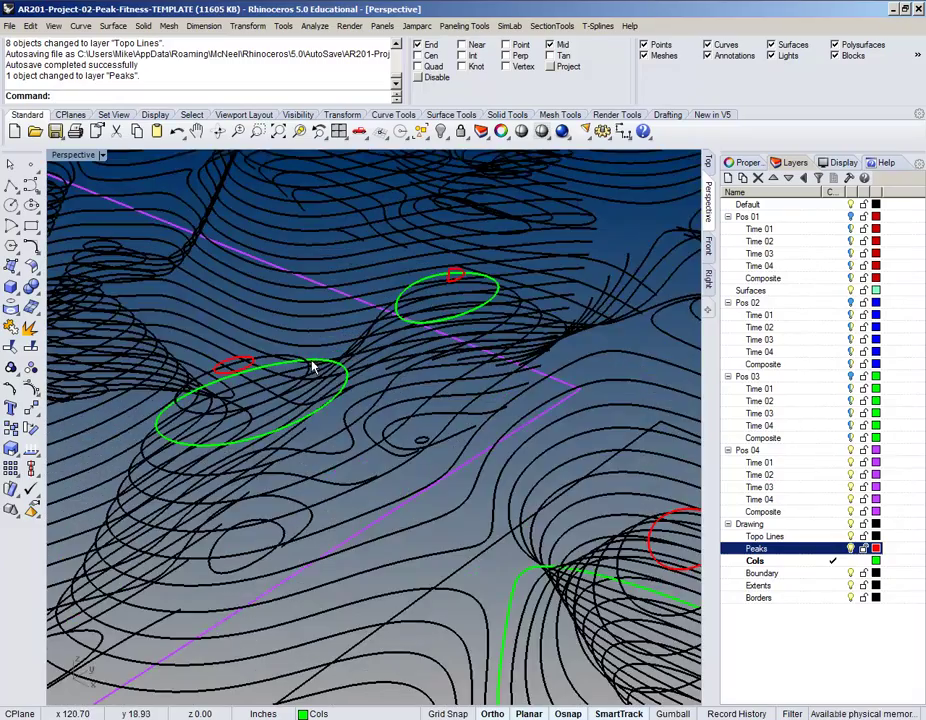
right_drag(388, 360, 370, 318)
click(310, 396)
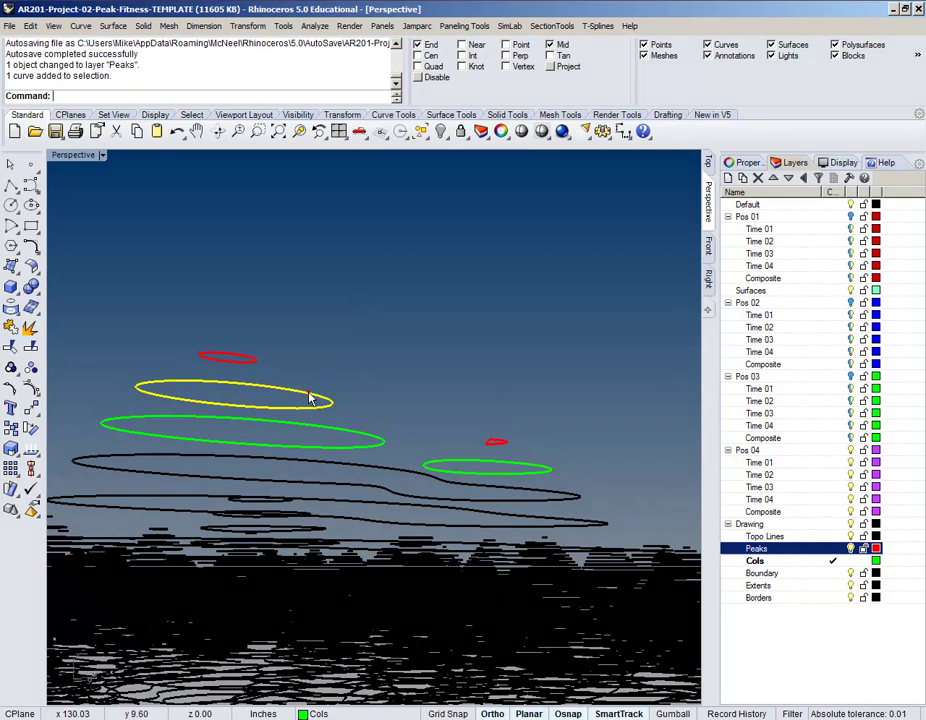
right_drag(495, 440, 497, 445)
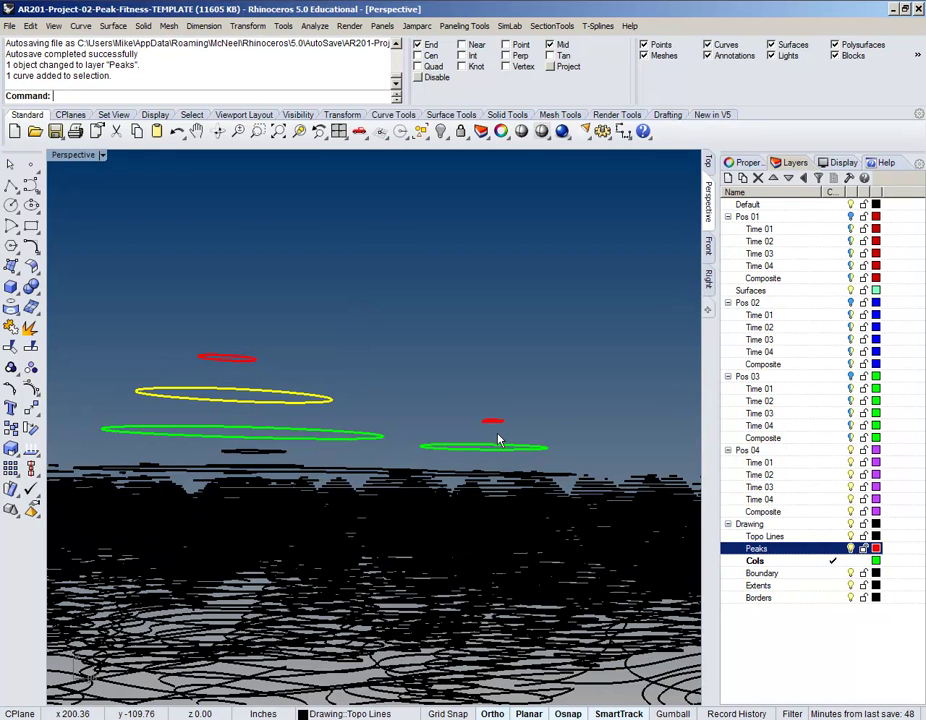
click(511, 450)
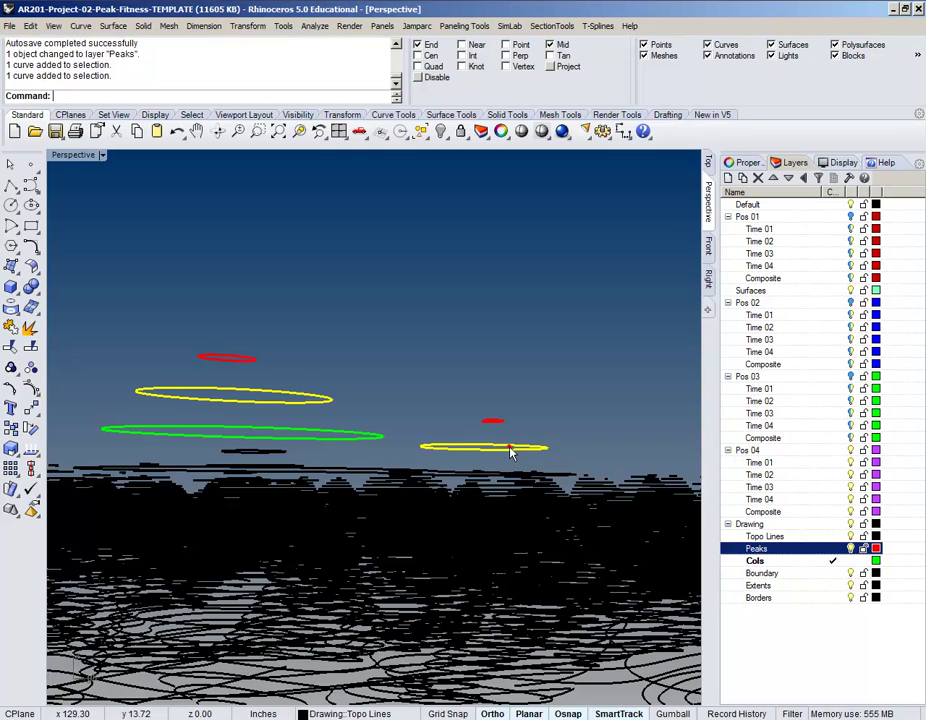
click(334, 433)
key(Delete)
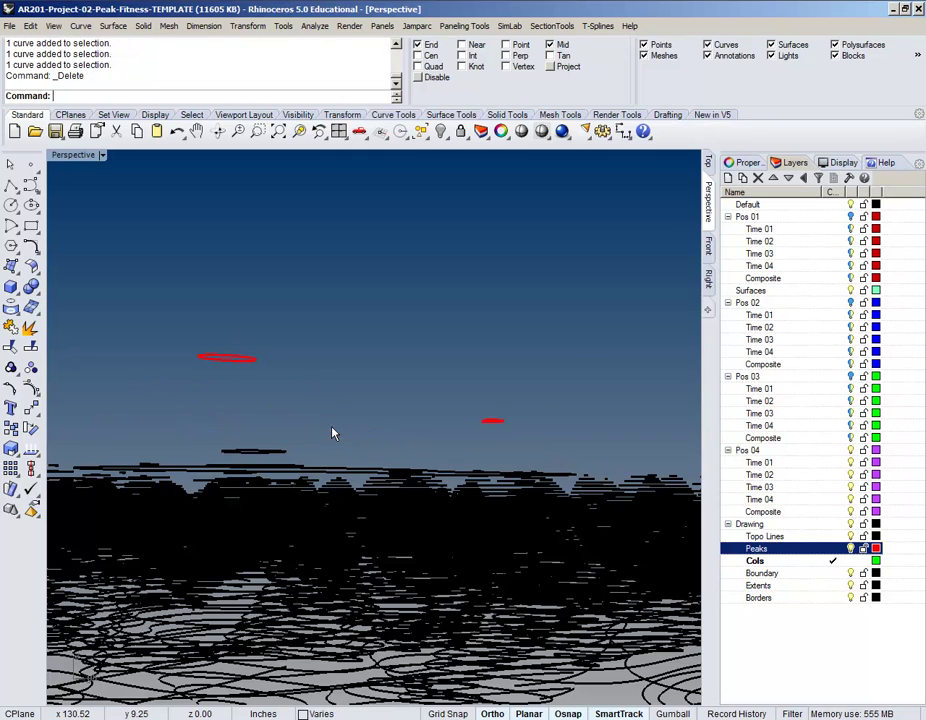
Move the pinched contour that encloses both red peaks at the neighbouring cell's corner to the Cols layer
right_drag(450, 423, 424, 436)
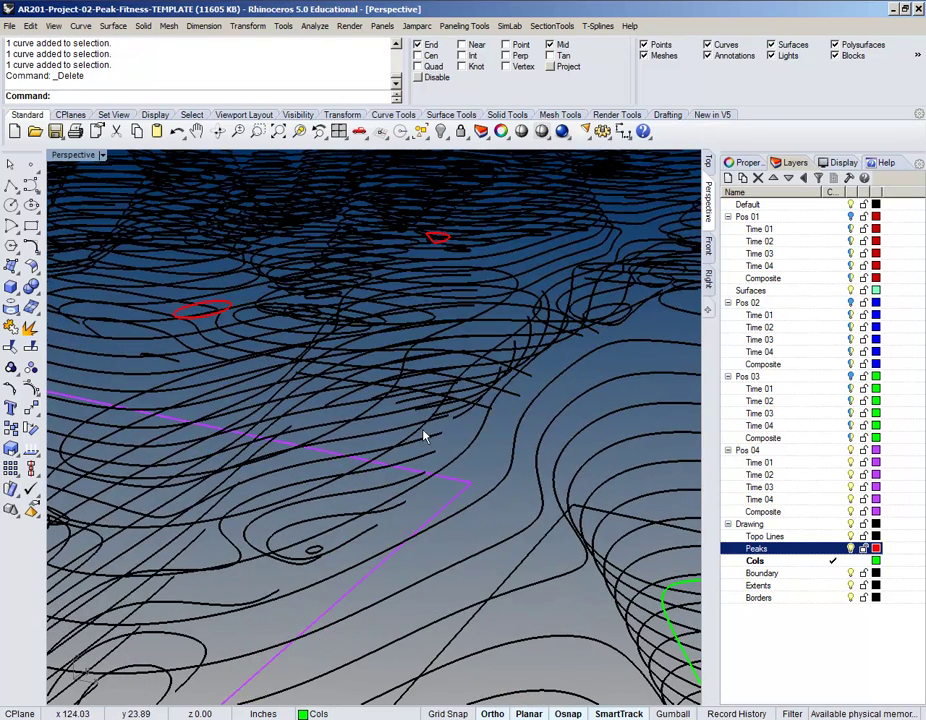
click(408, 346)
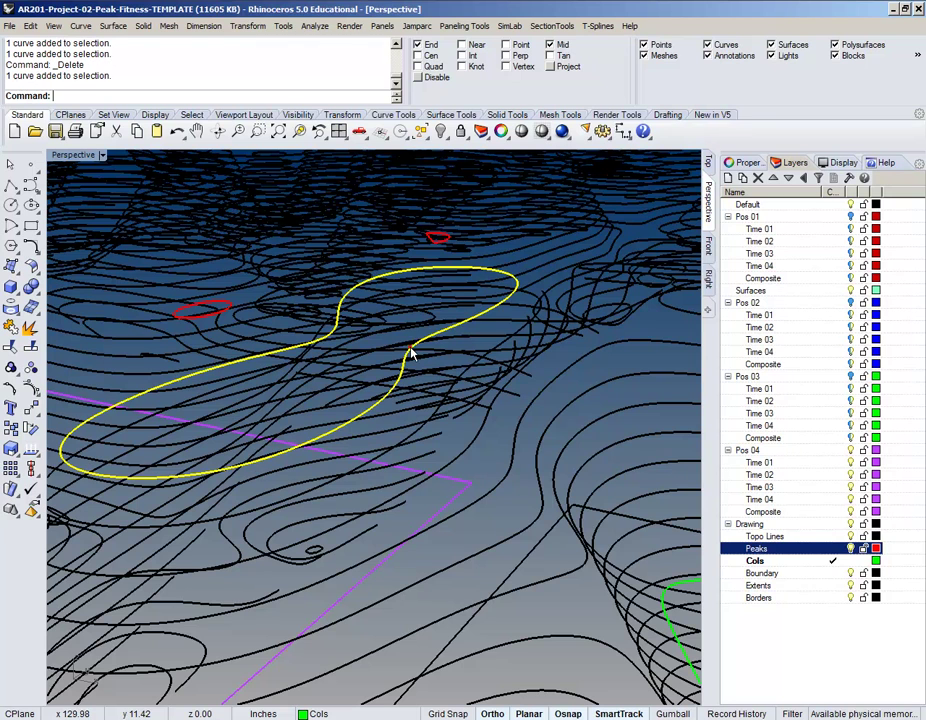
click(753, 561)
right_click(753, 562)
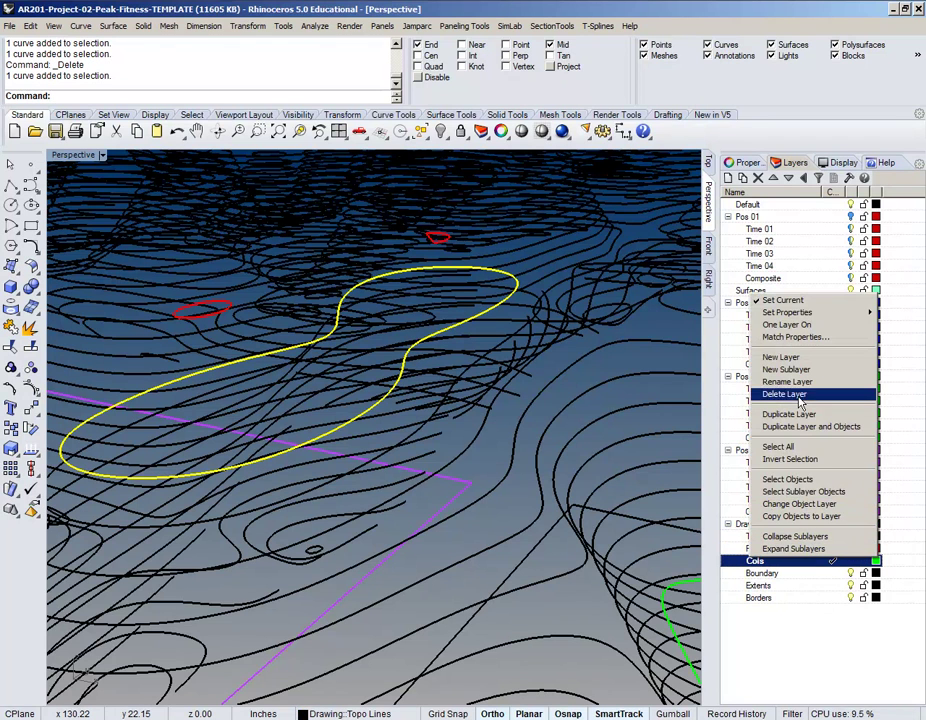
click(795, 503)
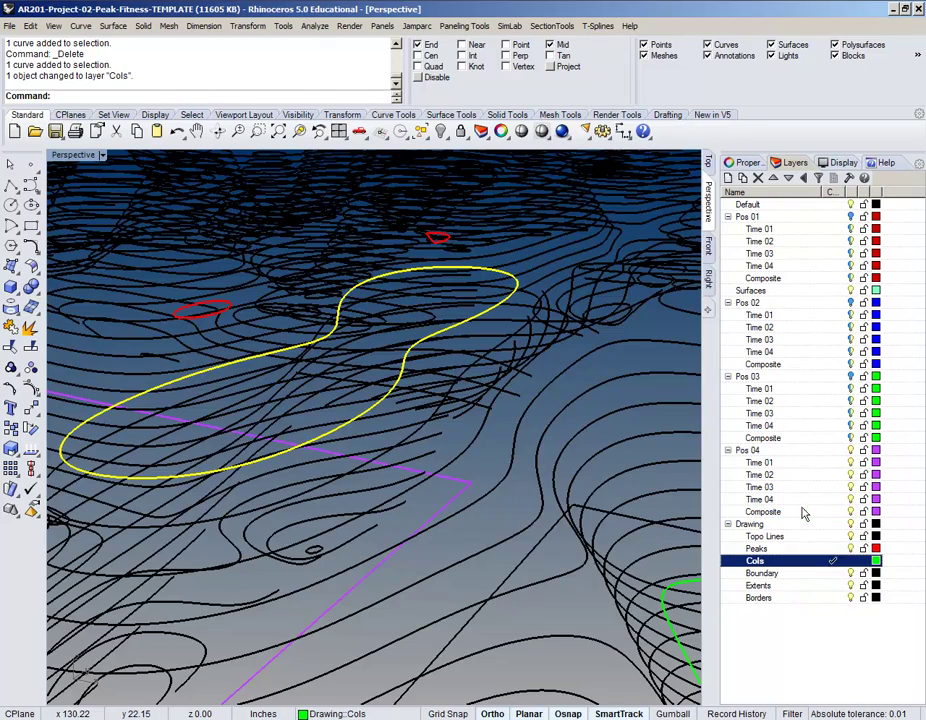
scroll(308, 465, down, 5)
right_drag(356, 459, 428, 378)
scroll(349, 432, up, 3)
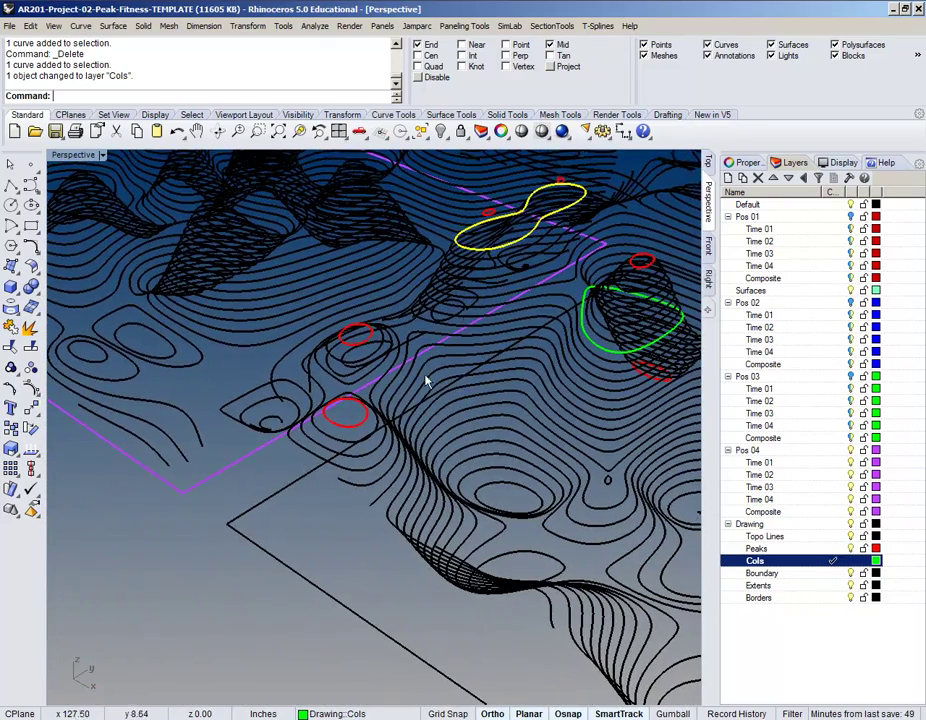
click(243, 624)
Examine the col contour joining the two corner peaks up close and within the surrounding array
right_drag(490, 289, 426, 407)
scroll(487, 323, up, 3)
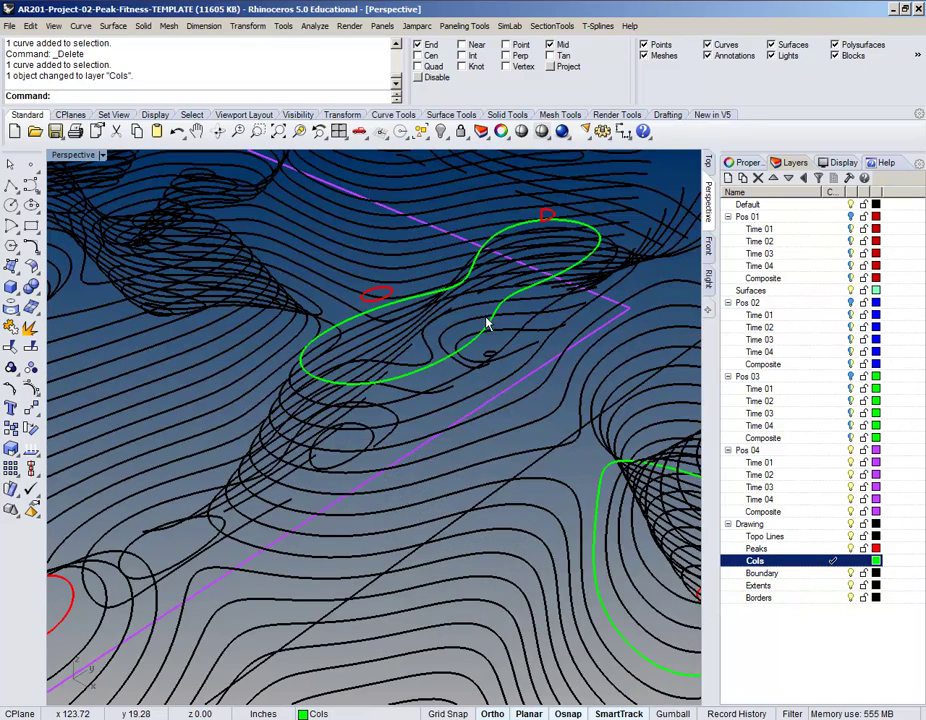
scroll(487, 323, down, 6)
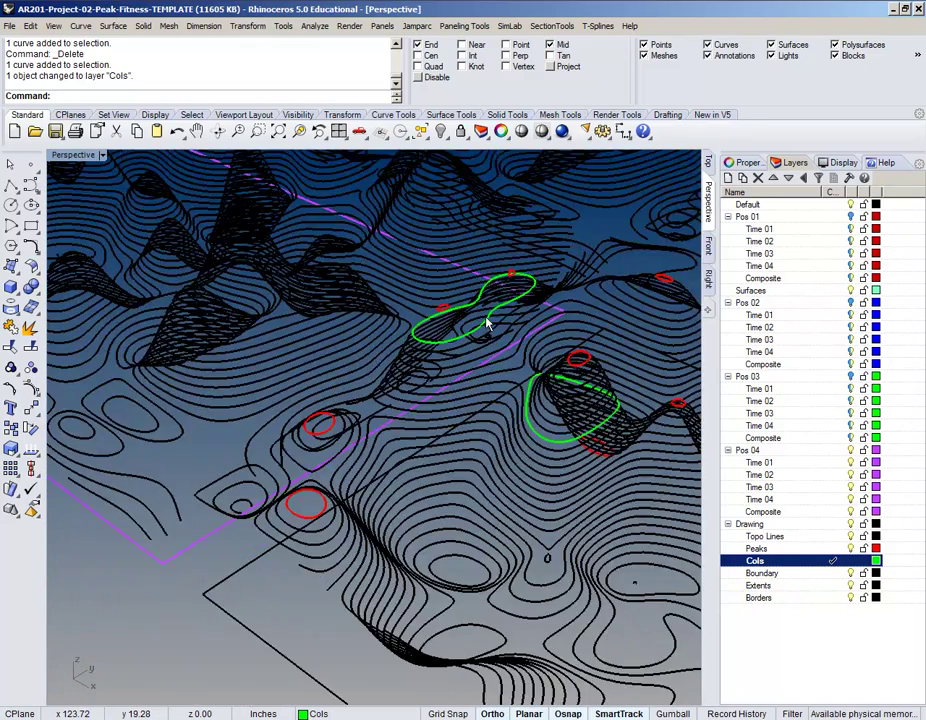
right_drag(480, 318, 431, 386)
scroll(403, 438, down, 6)
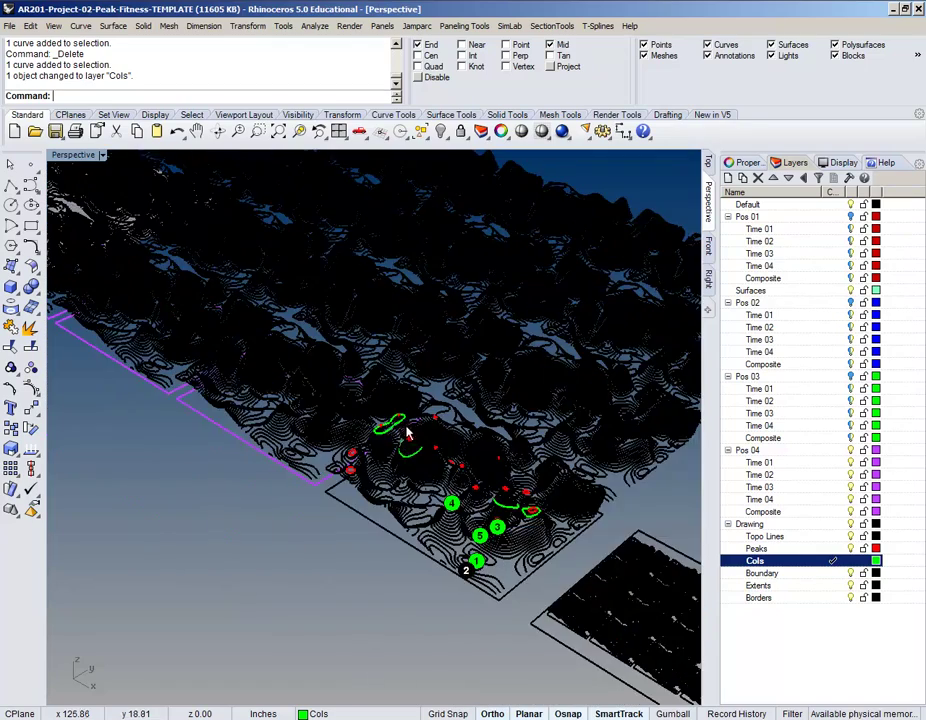
right_drag(110, 400, 360, 420)
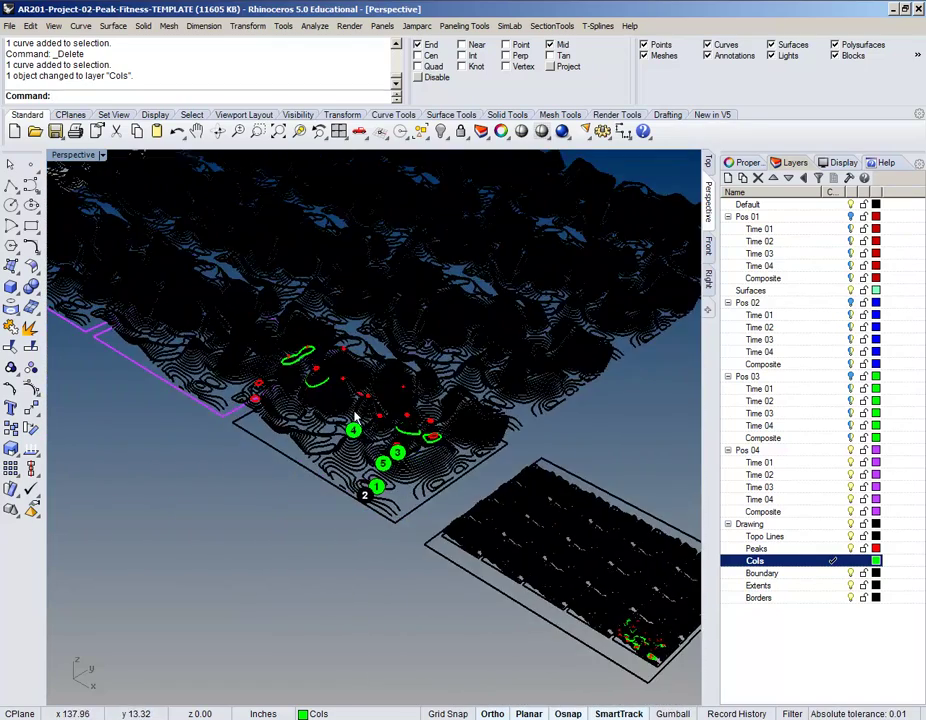
scroll(331, 400, up, 5)
scroll(226, 309, up, 2)
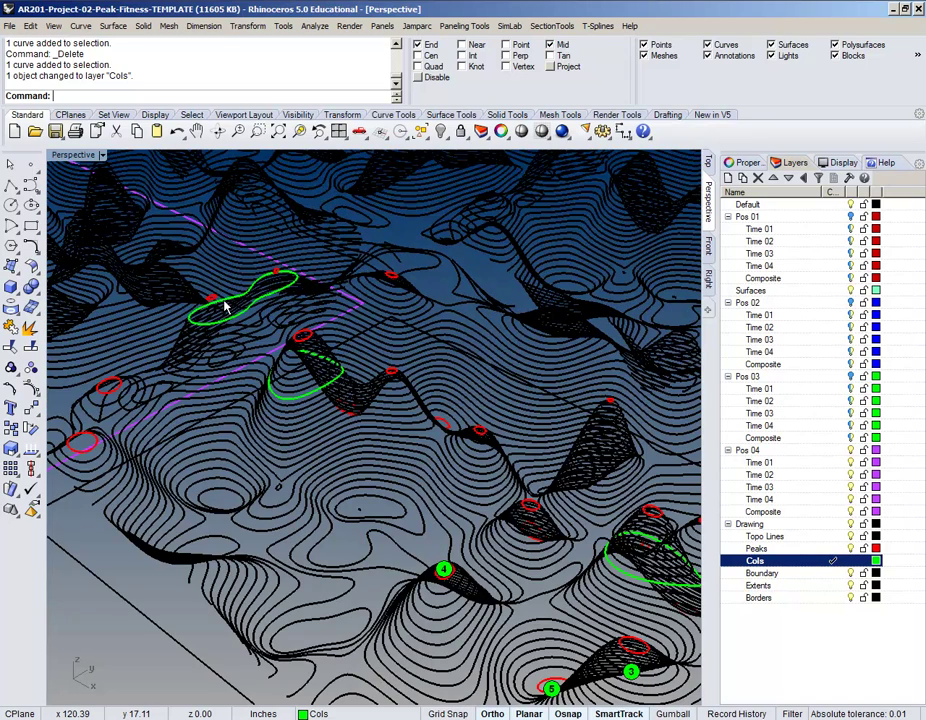